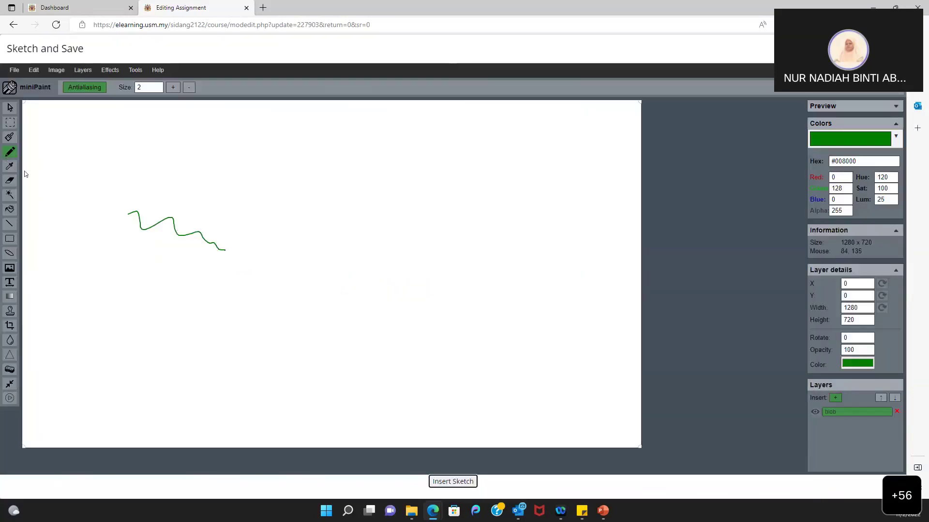
# - Draw a vertical line about 266 px long and a crossing horizontal line about 297 px long, and insert the sketch into the description
pyautogui.click(10, 224)
pyautogui.moveTo(91, 177); pyautogui.dragTo(91, 307)
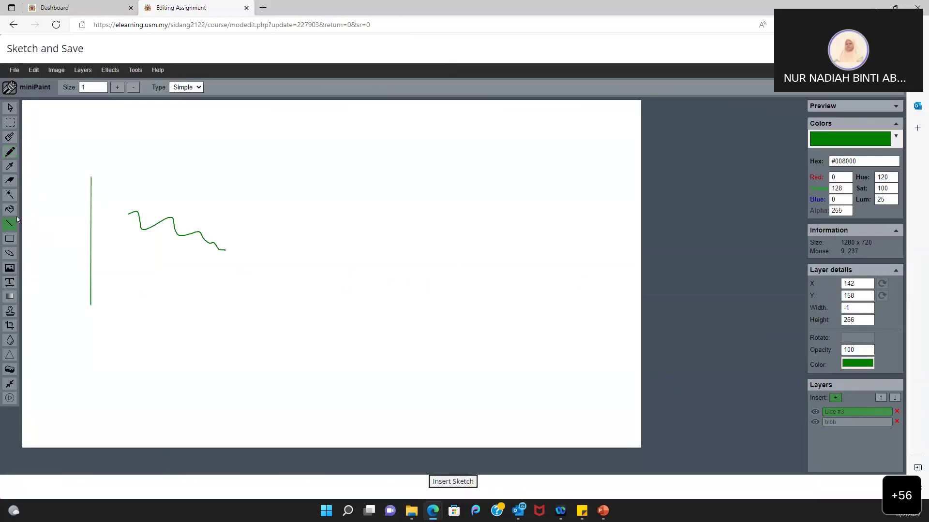
pyautogui.moveTo(67, 275); pyautogui.dragTo(211, 274)
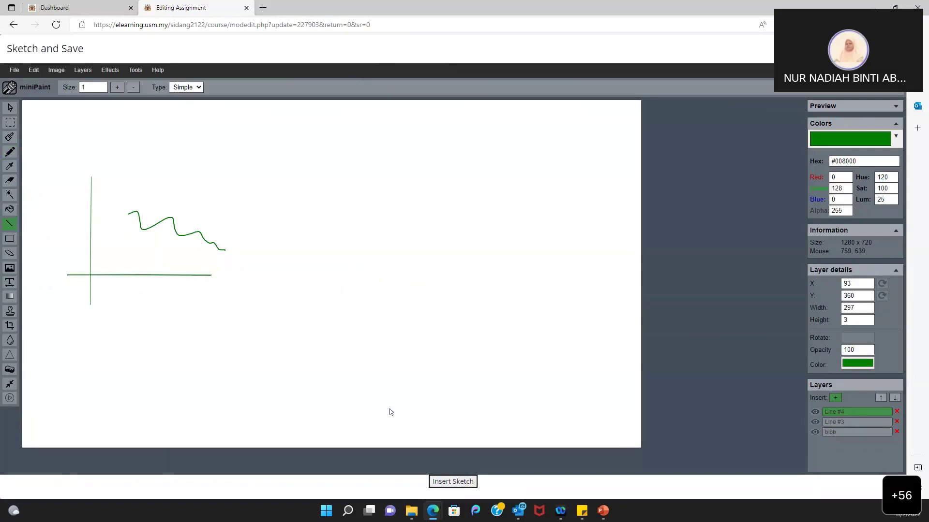
pyautogui.click(460, 482)
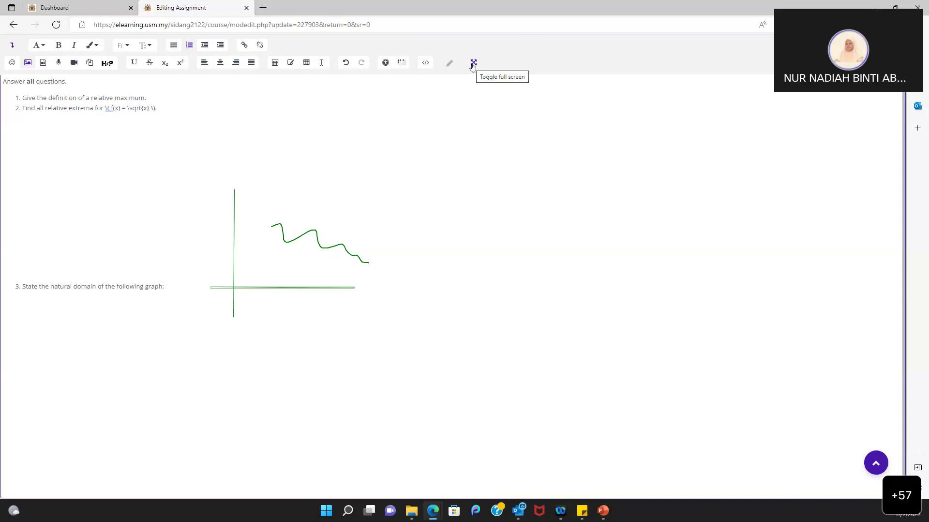
pyautogui.click(472, 64)
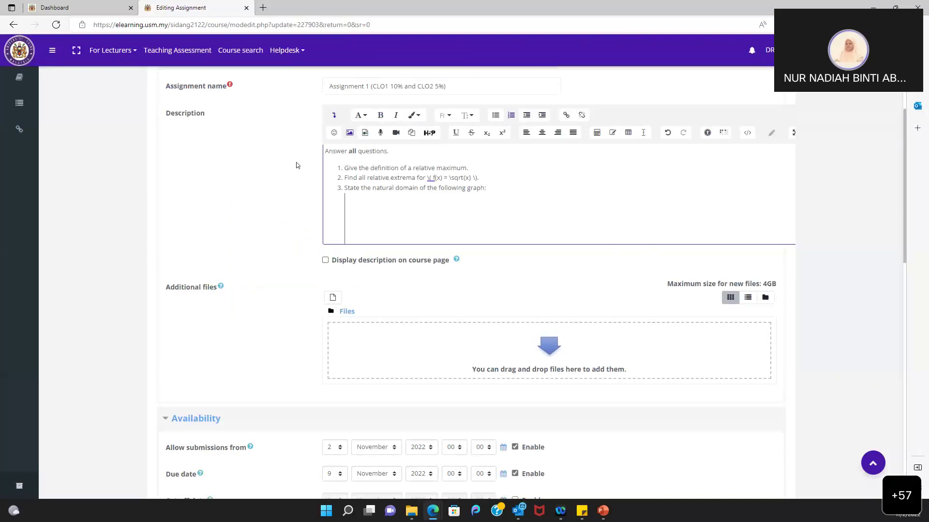
# - Review the questions in the assignment description, together with the additional files area and the availability dates below it
pyautogui.scroll(-1, 306, 280)
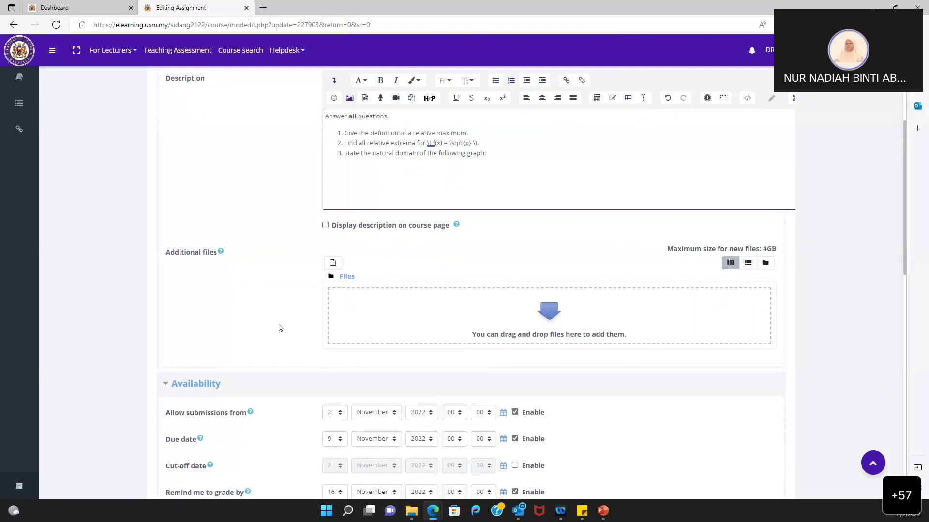
pyautogui.scroll(-1, 279, 328)
pyautogui.scroll(1, 278, 327)
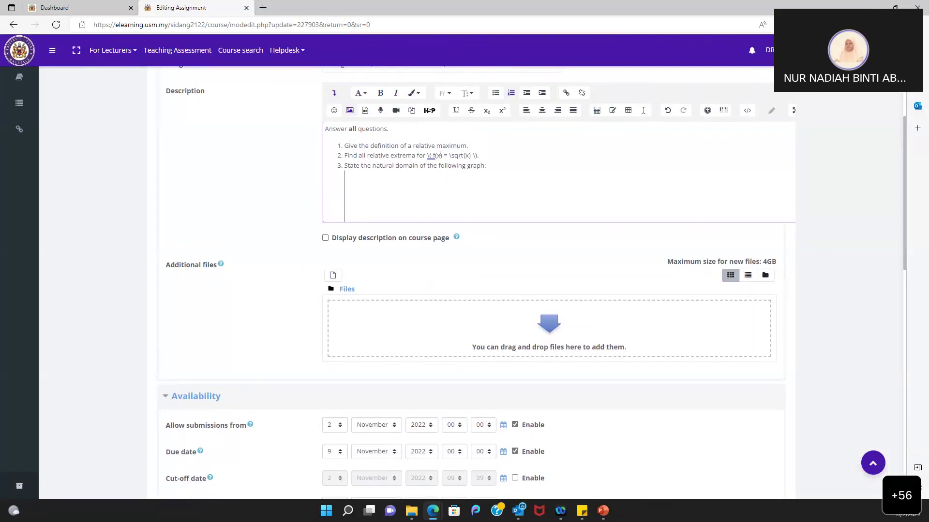
pyautogui.scroll(-1, 256, 305)
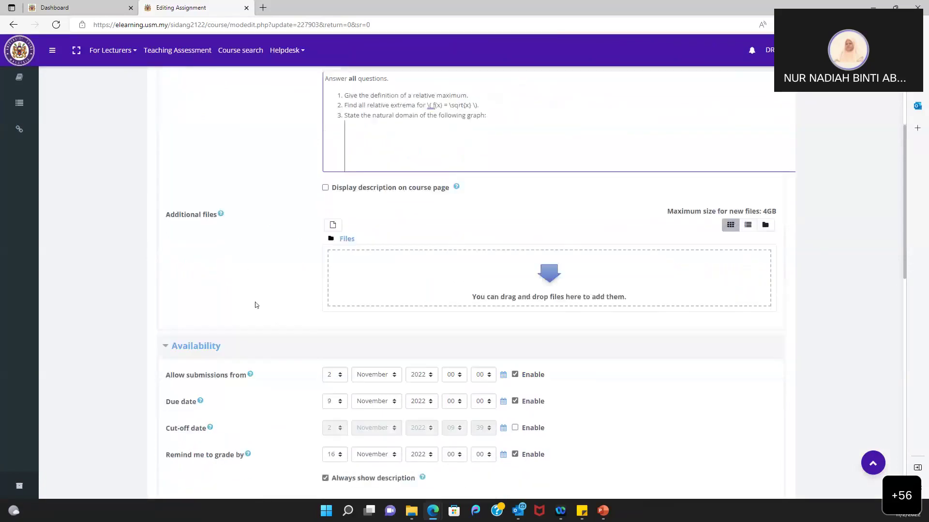
pyautogui.scroll(2, 271, 259)
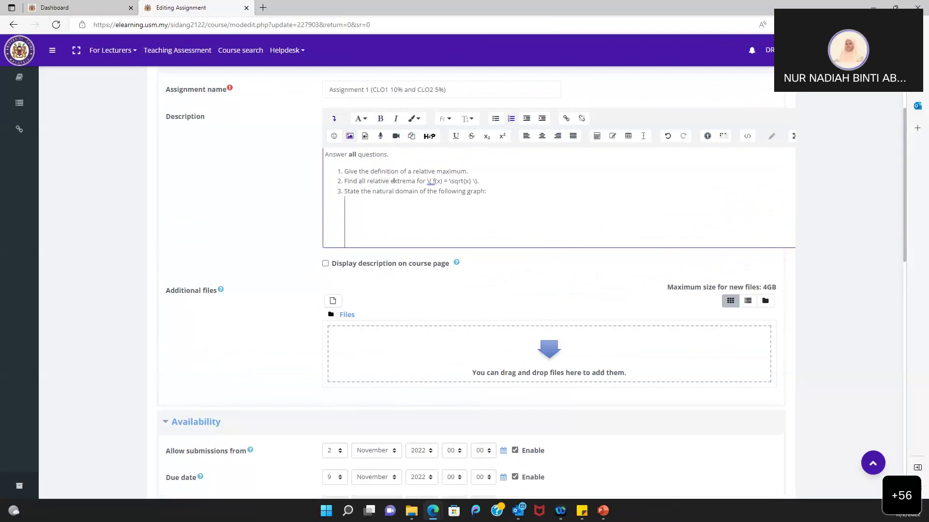
pyautogui.click(378, 171)
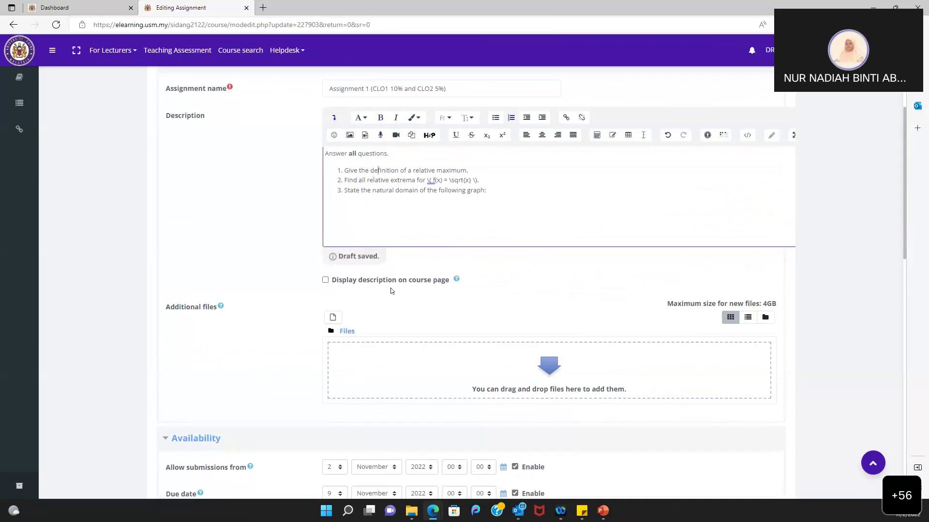
pyautogui.scroll(-1, 419, 347)
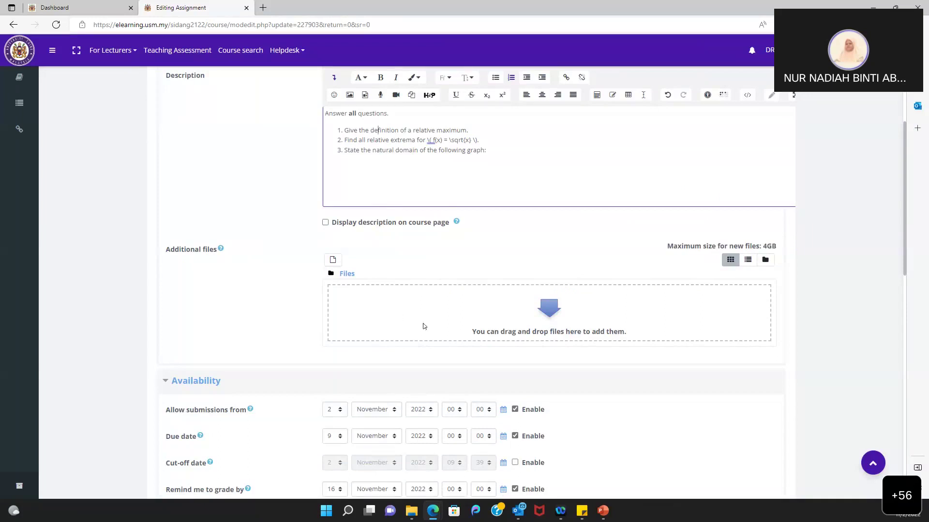
pyautogui.scroll(1, 425, 169)
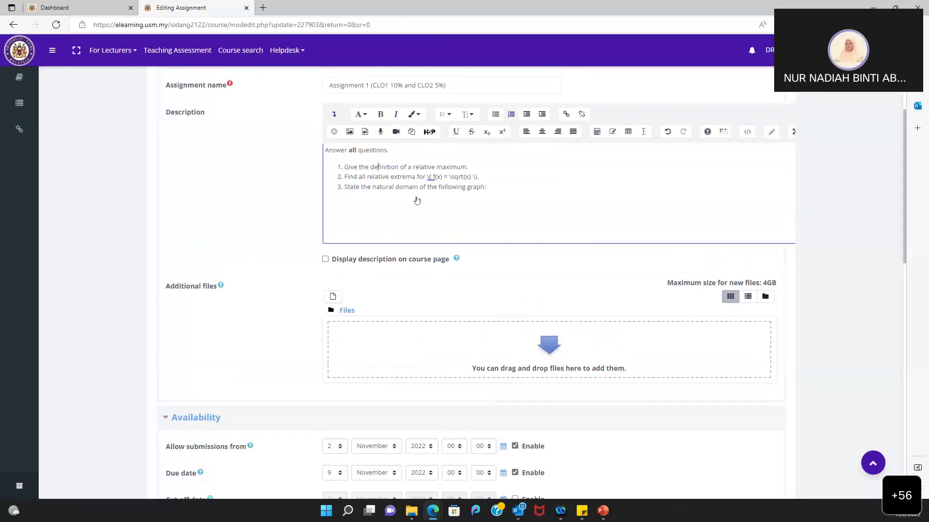
pyautogui.click(377, 167)
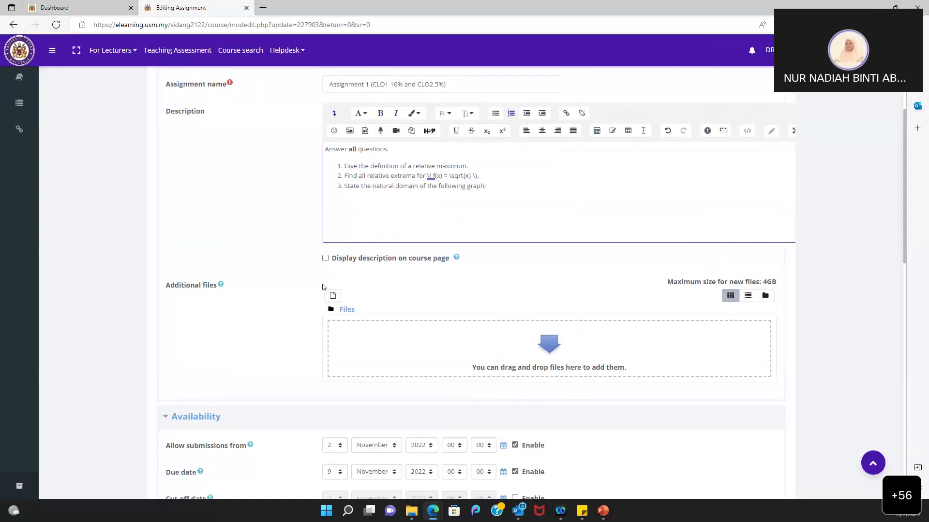
# - Check the help and the selectable days for the date from which submissions are allowed
pyautogui.scroll(-2, 323, 287)
pyautogui.scroll(-4, 323, 287)
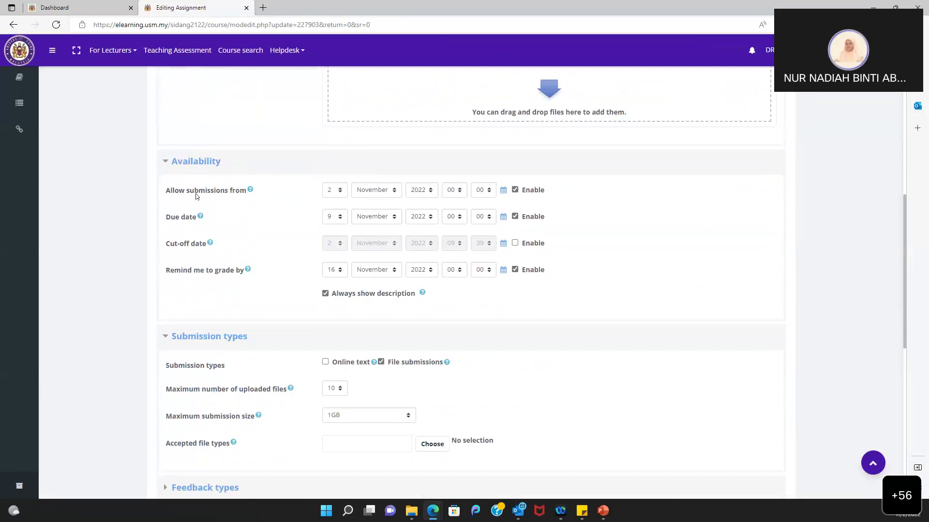
pyautogui.click(250, 191)
pyautogui.click(337, 196)
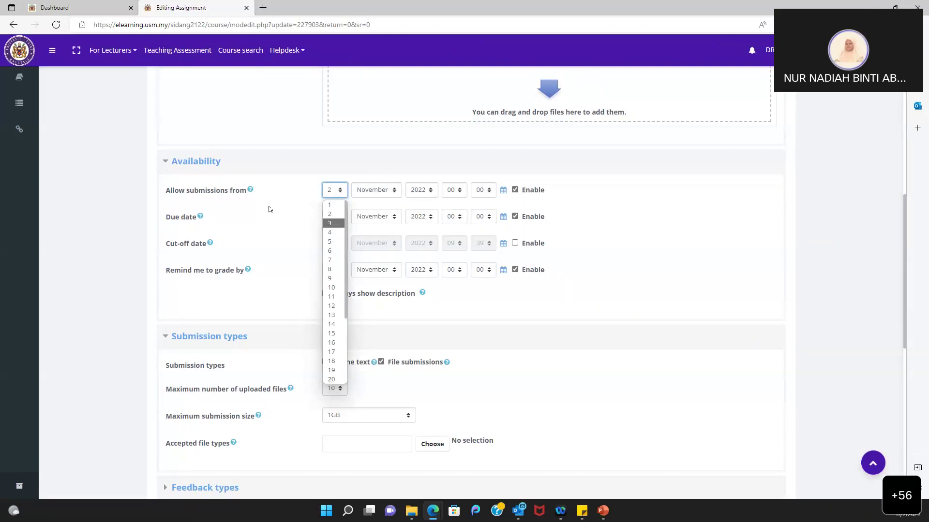
pyautogui.click(327, 183)
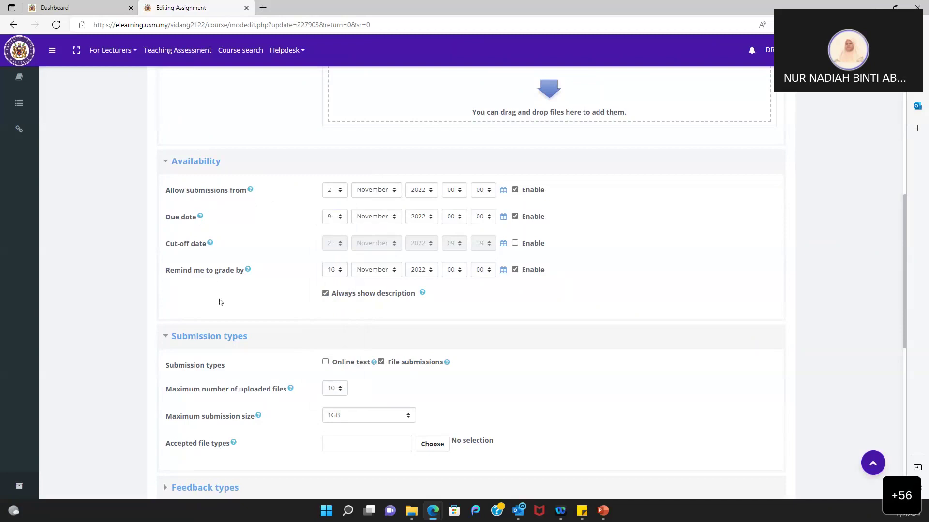
# - Disable the "Remind me to grade by" date in the Availability settings and read its help explanation
pyautogui.scroll(-1, 257, 248)
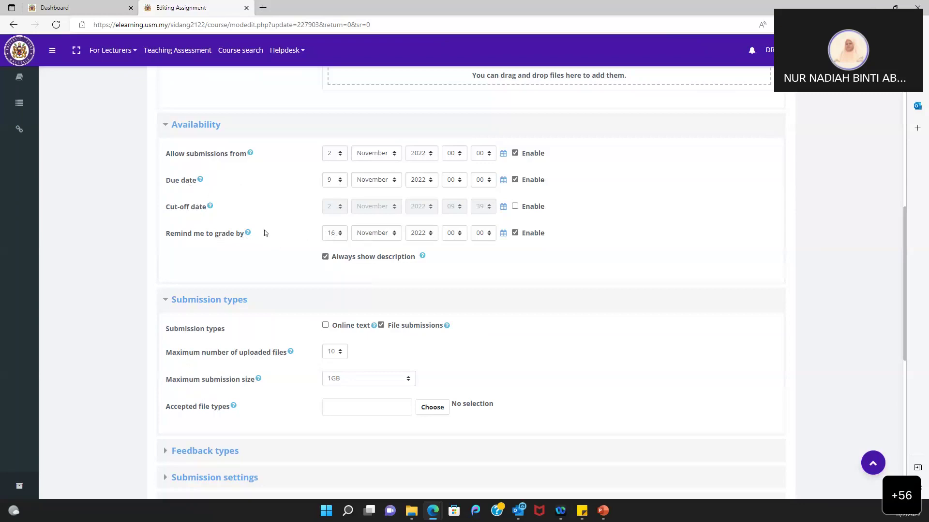
pyautogui.click(514, 232)
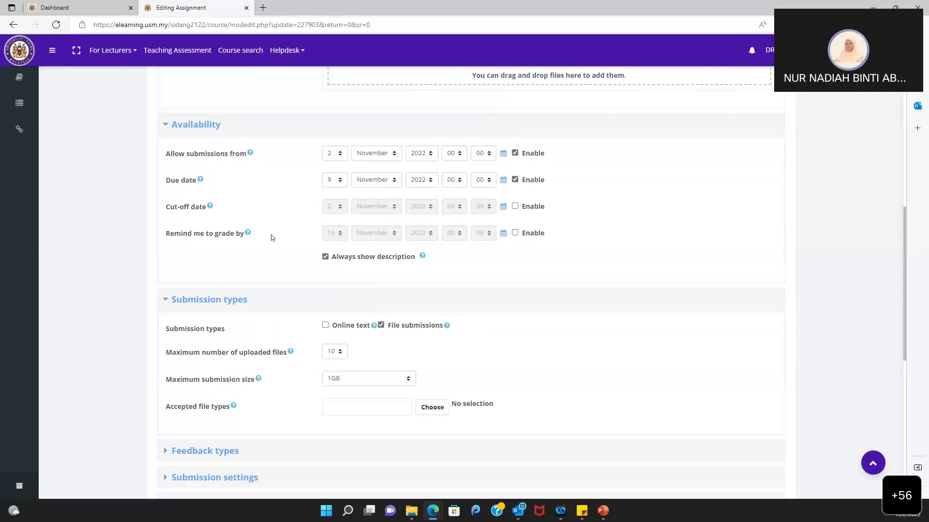
pyautogui.scroll(-2, 272, 238)
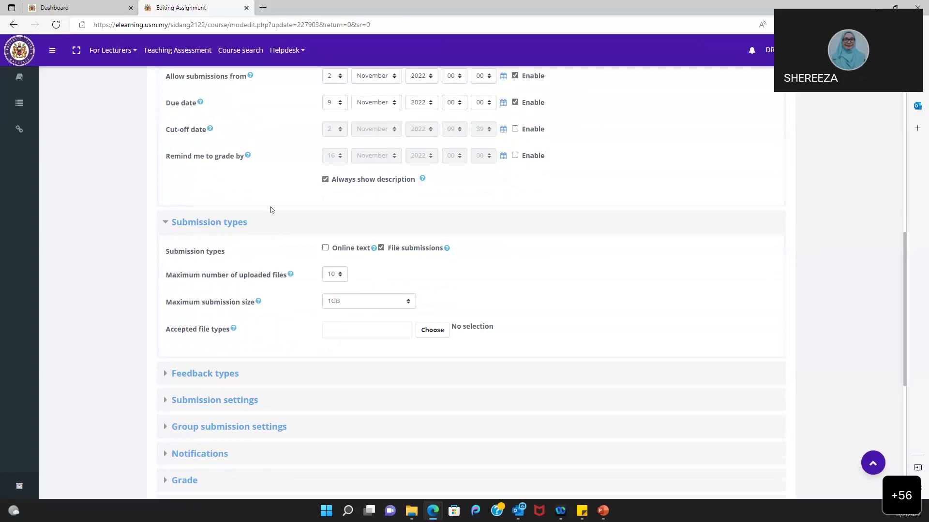
pyautogui.click(248, 155)
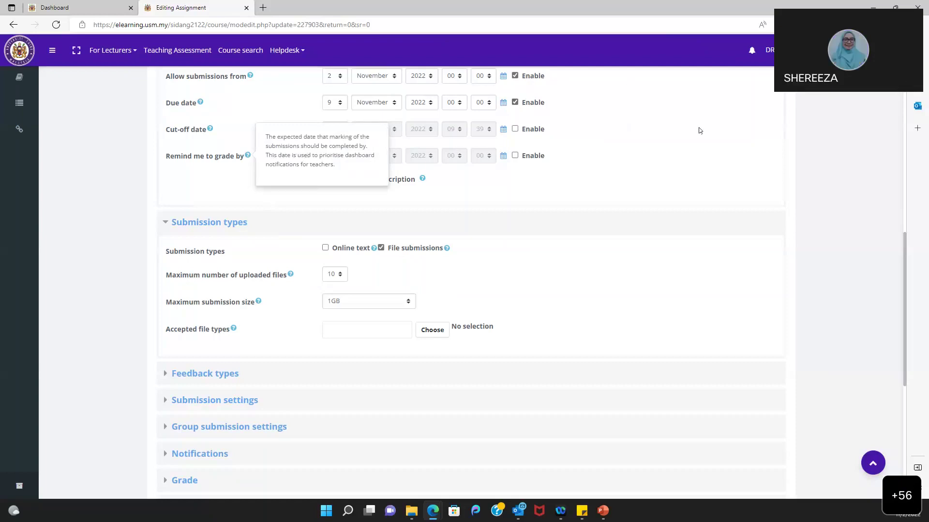
pyautogui.click(728, 132)
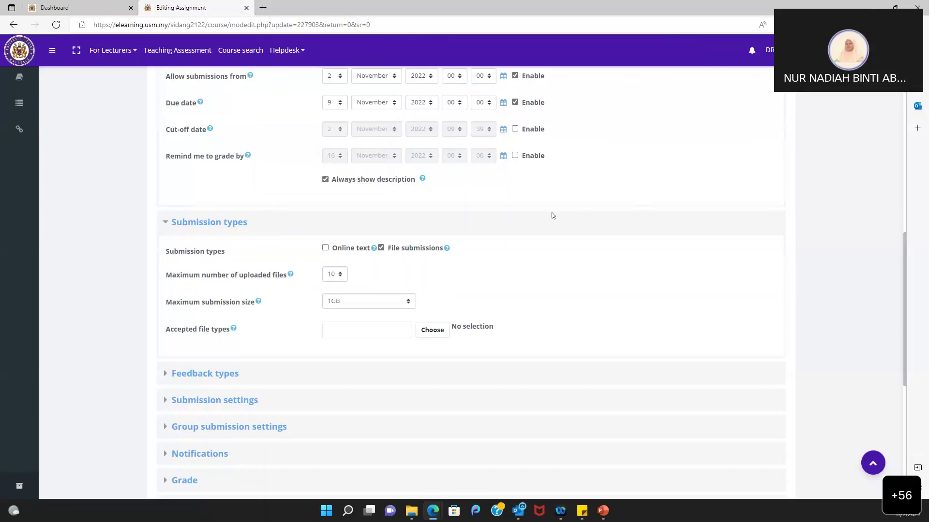
pyautogui.scroll(1, 527, 225)
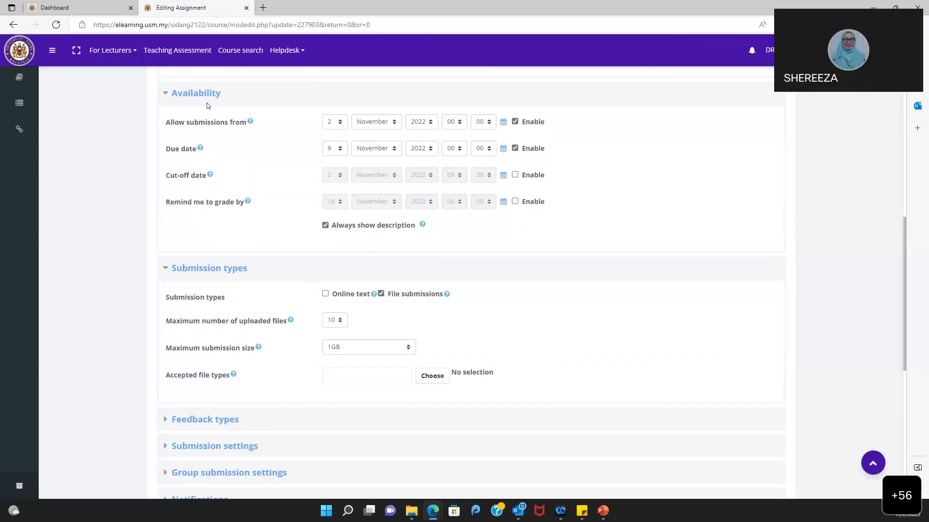
pyautogui.scroll(-2, 243, 230)
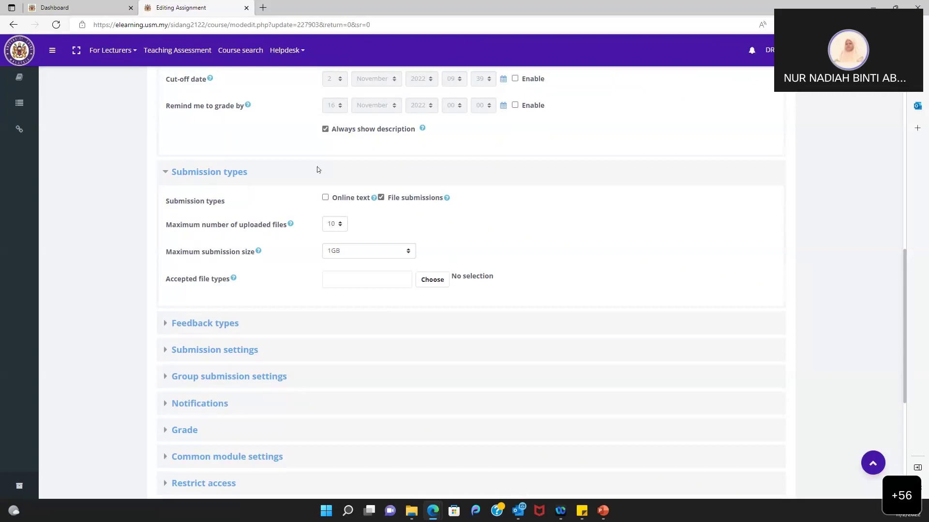
pyautogui.scroll(2, 317, 166)
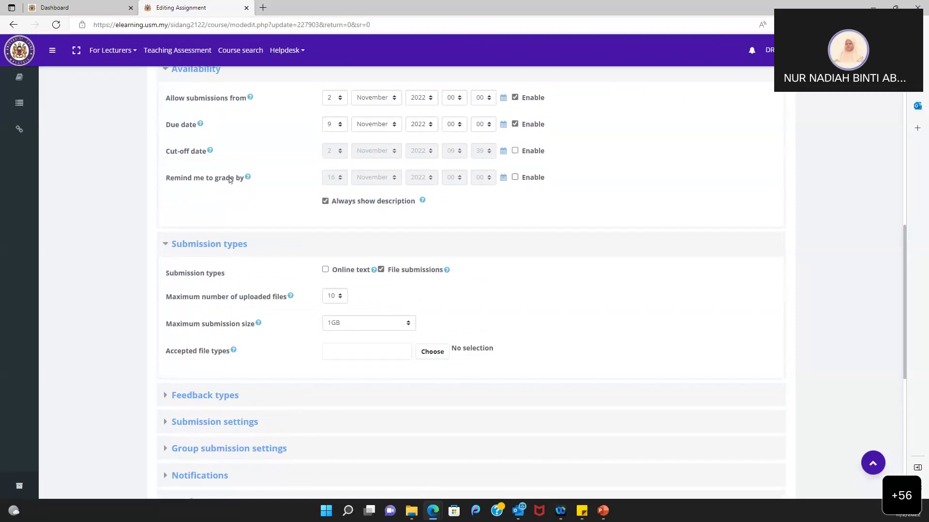
pyautogui.scroll(1, 295, 117)
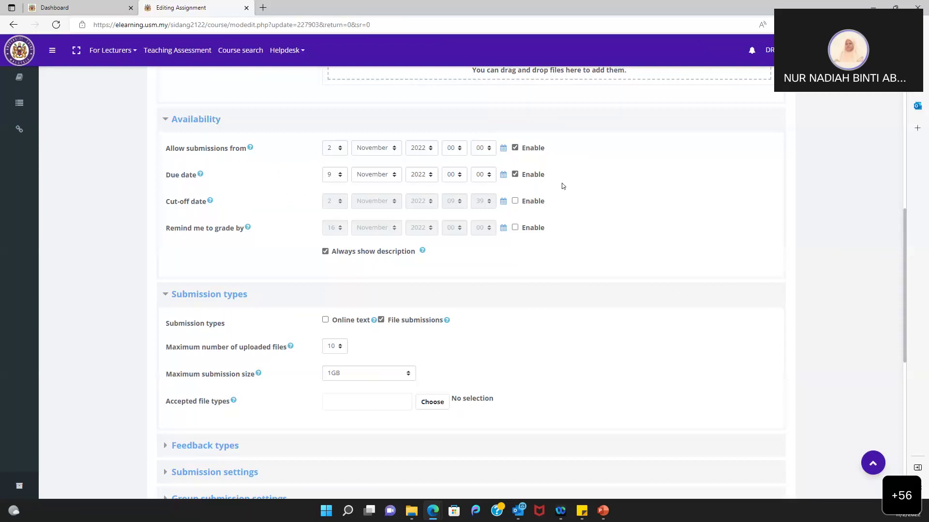
# - Try enabling the Online text submission type, undo that choice, and read the option's help explanation
pyautogui.scroll(-3, 581, 213)
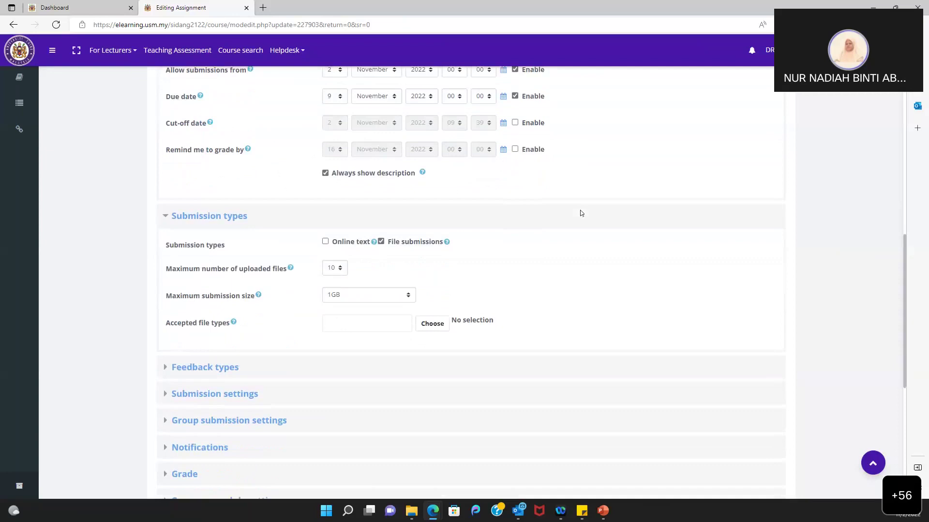
pyautogui.scroll(-1, 581, 213)
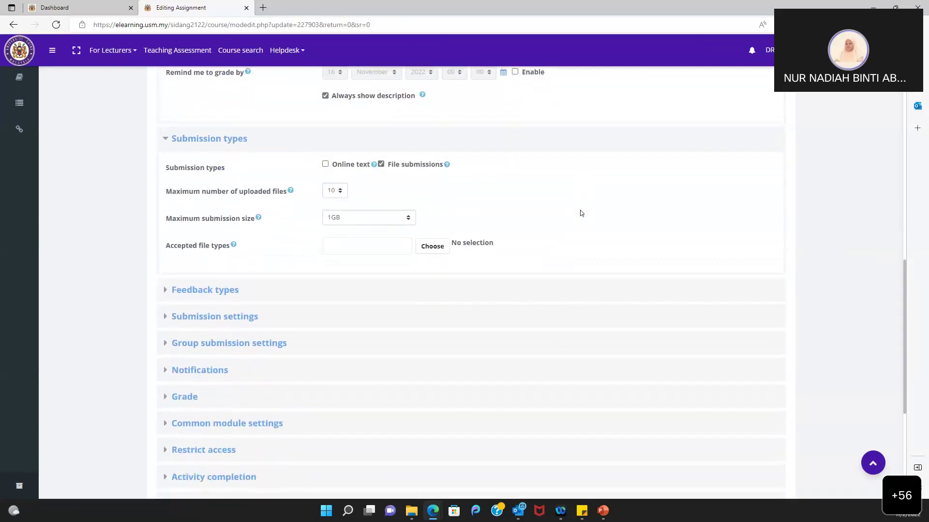
pyautogui.click(325, 165)
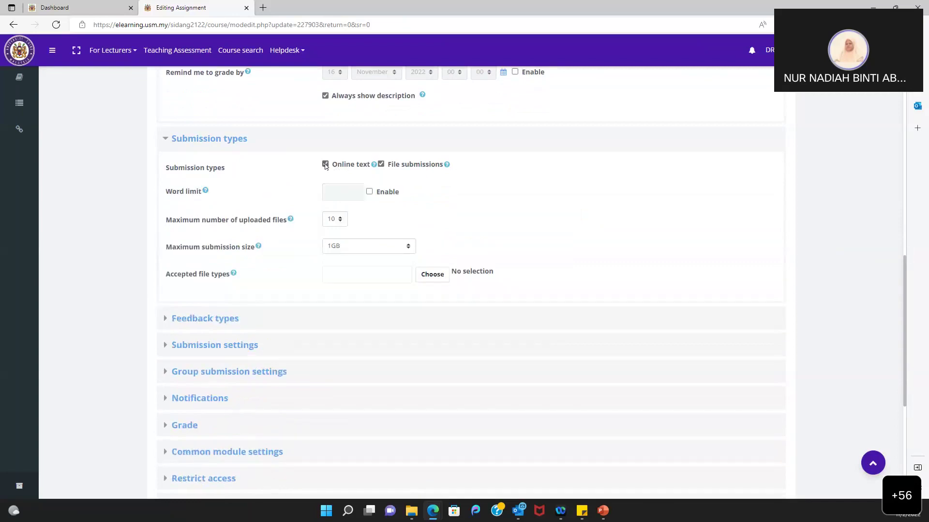
pyautogui.click(325, 165)
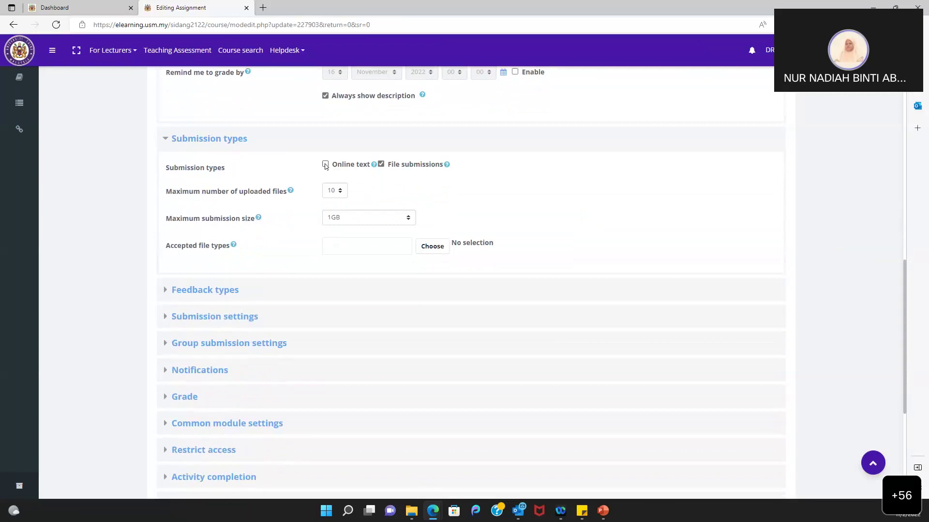
pyautogui.click(373, 165)
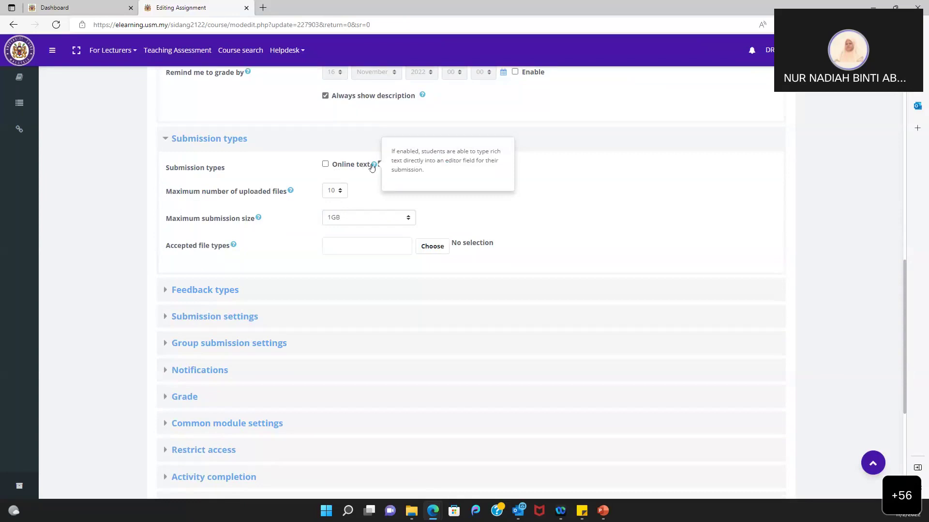
pyautogui.click(367, 183)
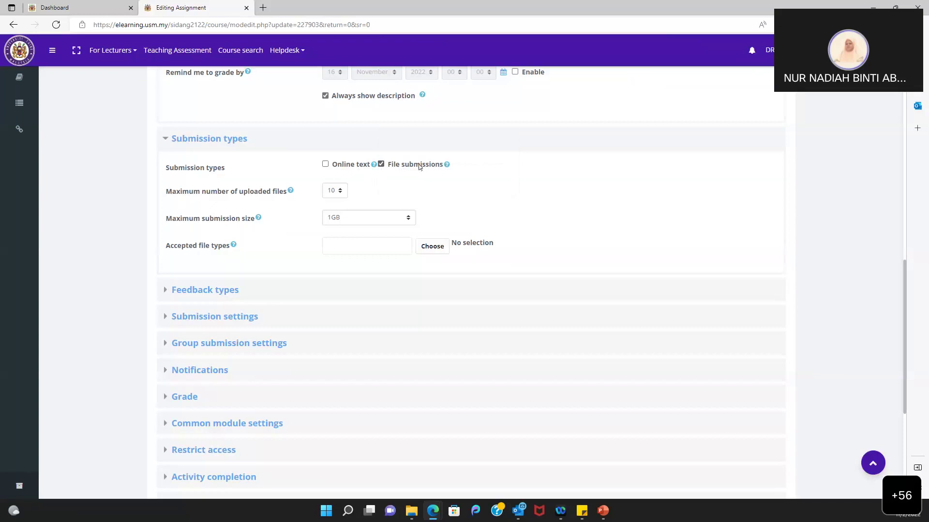
# - Set the submission types to accept both Online text and File submissions
pyautogui.click(381, 164)
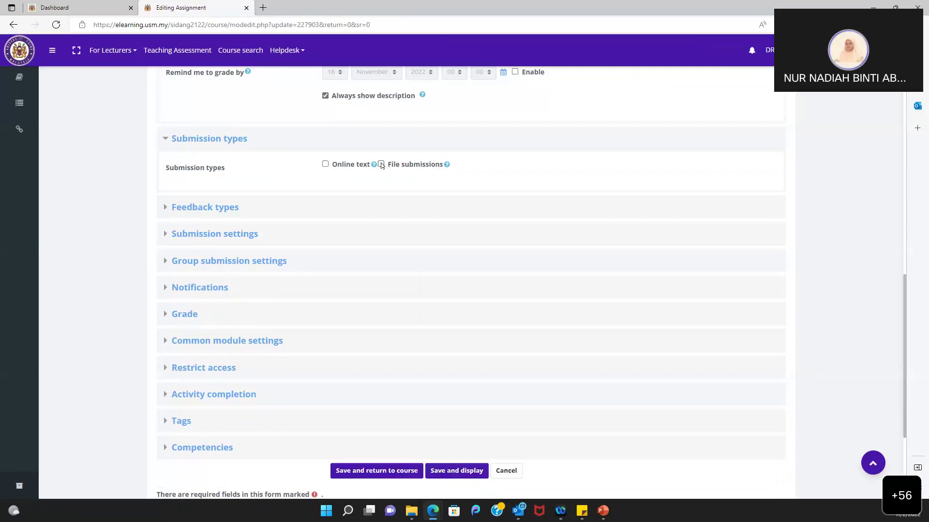
pyautogui.click(325, 166)
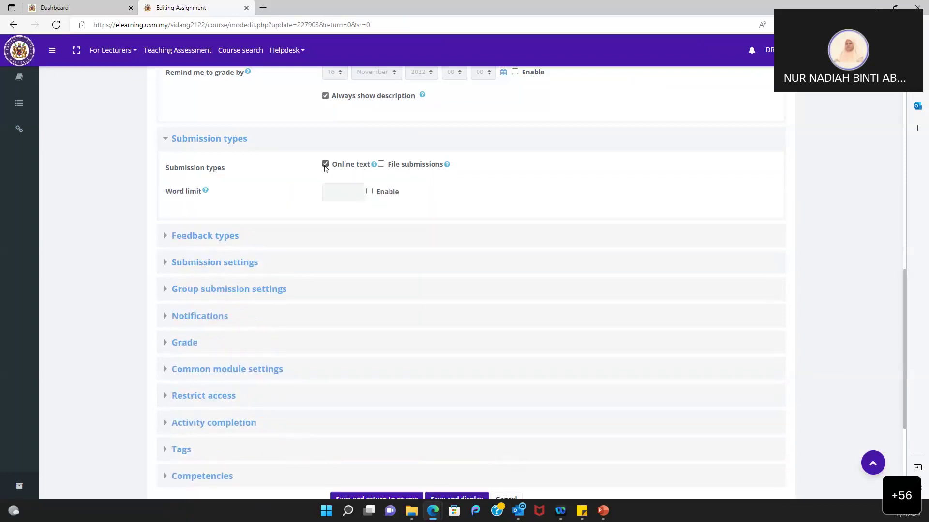
pyautogui.click(381, 165)
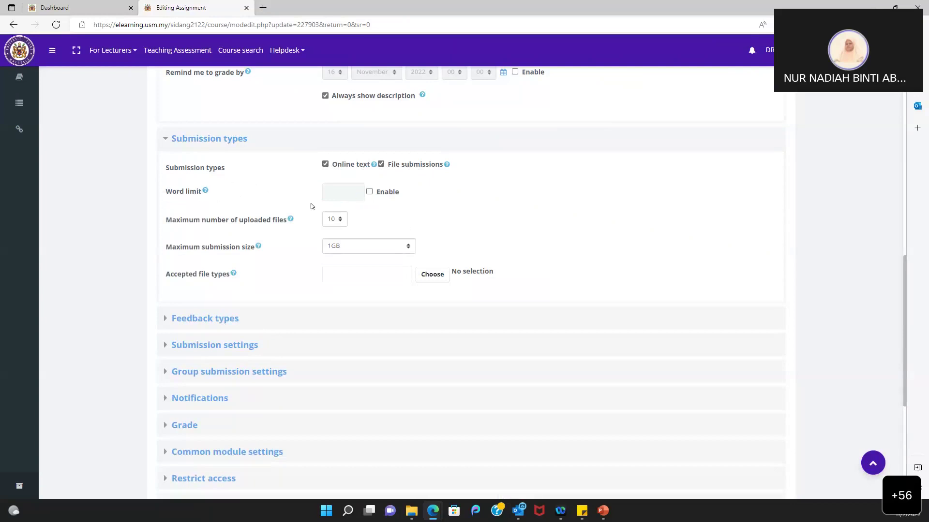
# - Try enabling the word limit for online text submissions
pyautogui.scroll(-1, 405, 227)
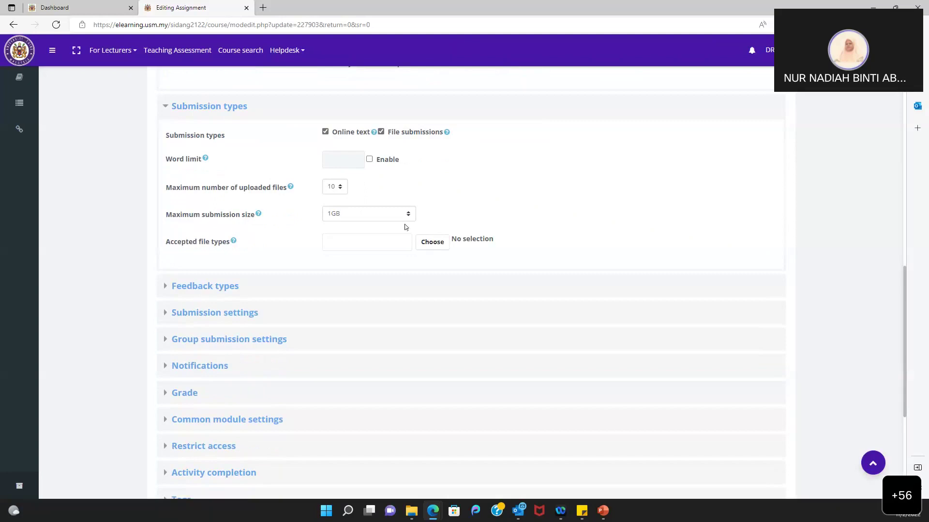
pyautogui.click(369, 160)
pyautogui.click(369, 159)
pyautogui.scroll(-1, 339, 174)
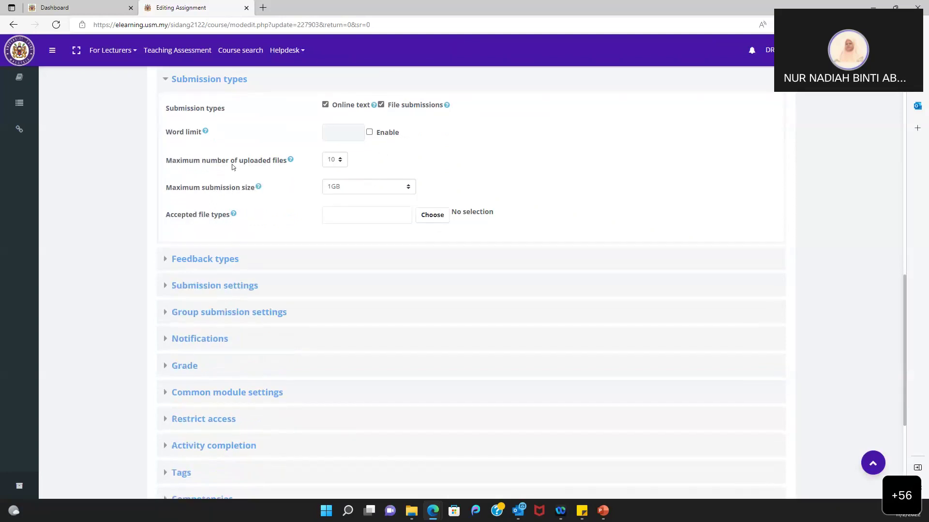
# - Set the maximum number of uploaded files to 1 and the maximum submission size to 1GB
pyautogui.click(340, 163)
pyautogui.click(341, 175)
pyautogui.click(352, 188)
pyautogui.click(358, 211)
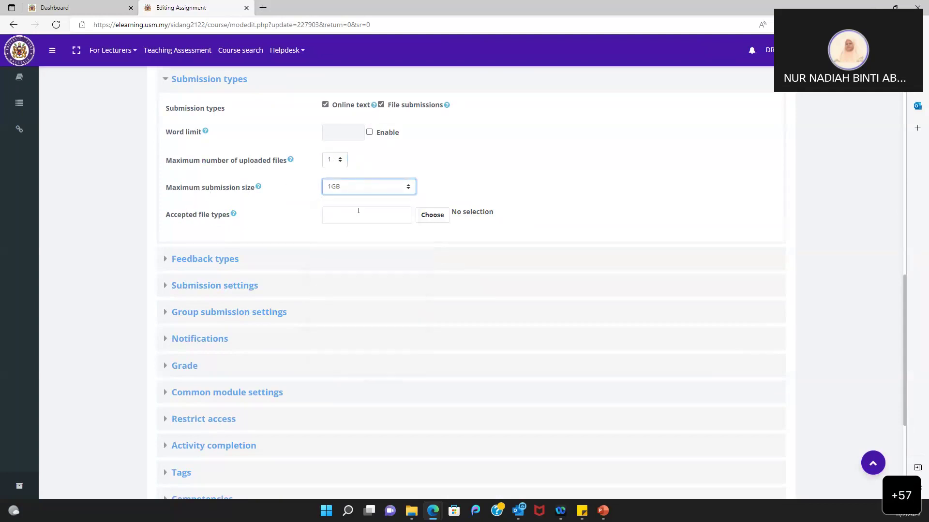
# - Examine the size limits available for the maximum submission size, keeping 1GB selected
pyautogui.click(370, 187)
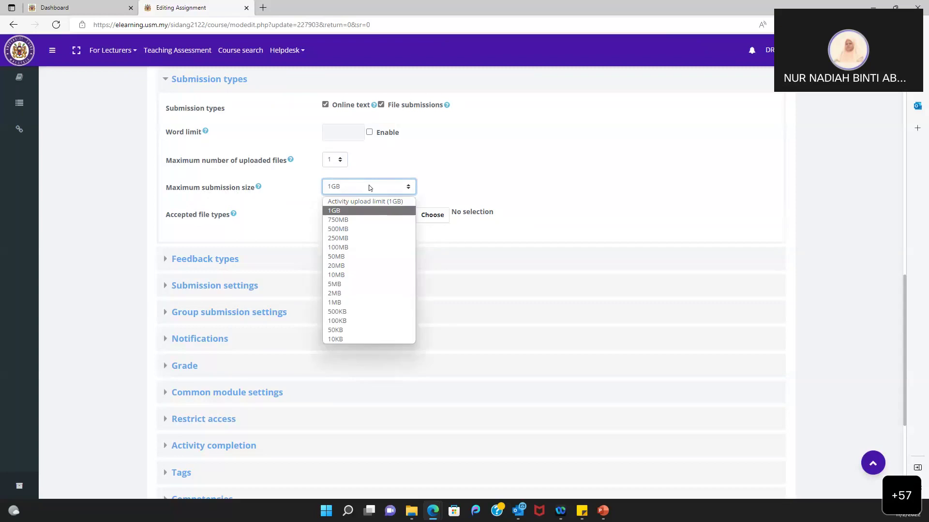
pyautogui.click(368, 211)
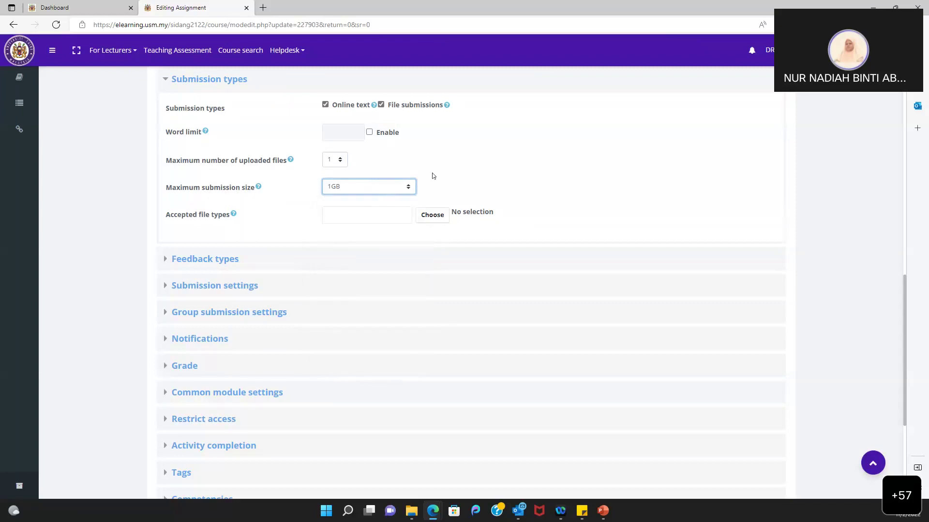
pyautogui.click(395, 187)
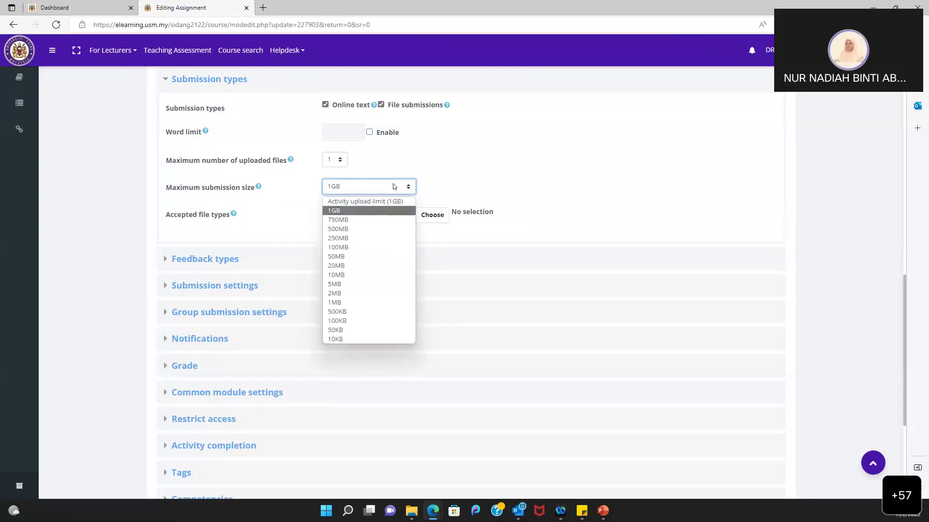
pyautogui.click(454, 178)
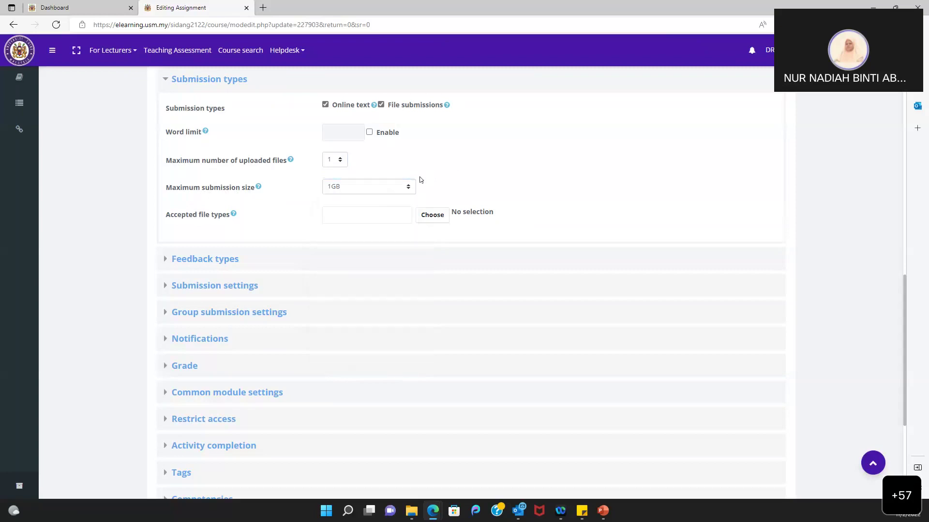
pyautogui.click(371, 191)
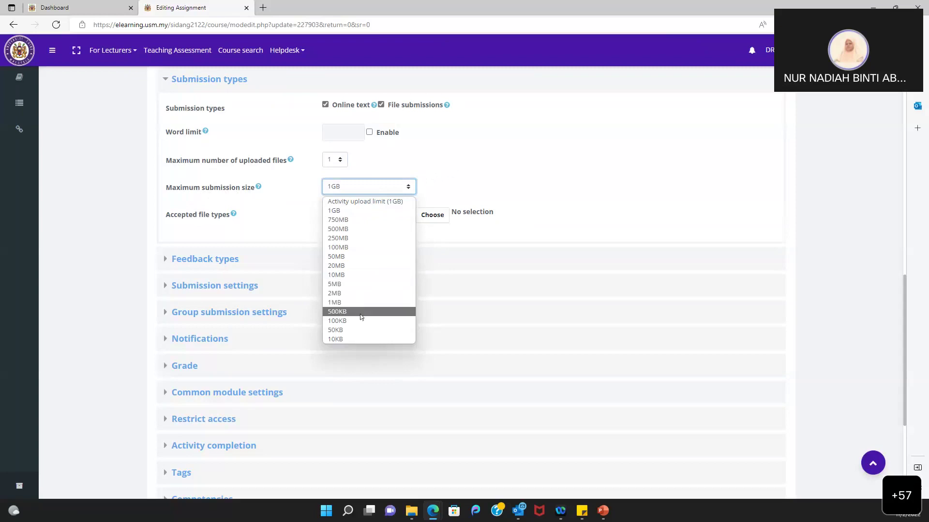
pyautogui.click(495, 168)
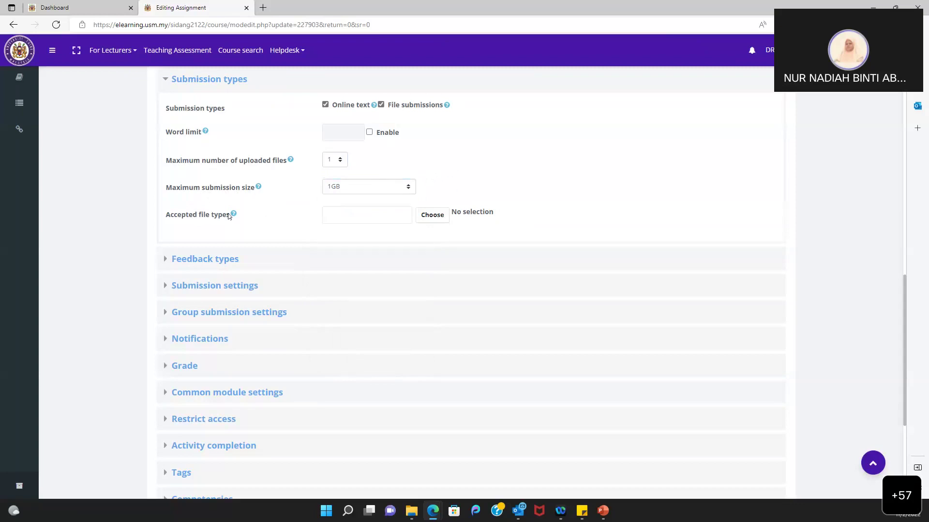
# - Restrict the accepted file types to PDF document within the Document files category and save the selection
pyautogui.click(433, 216)
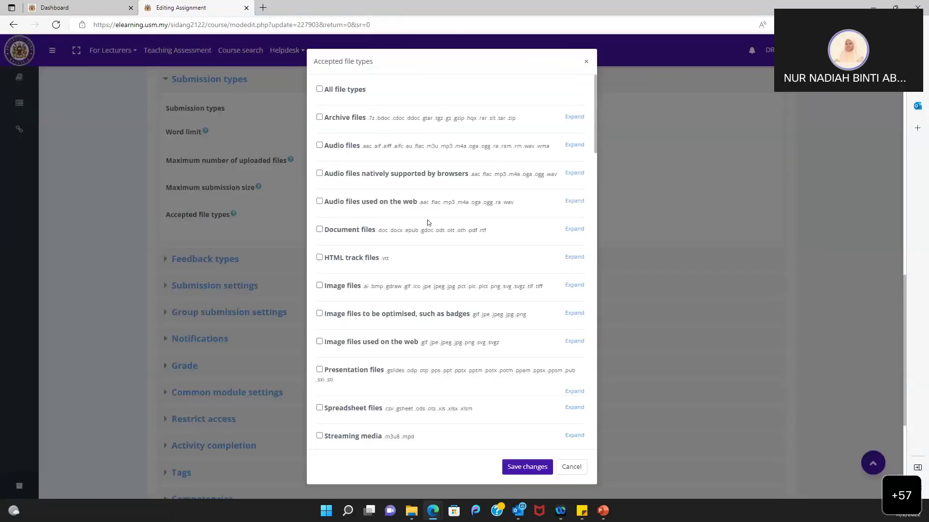
pyautogui.scroll(-5, 403, 347)
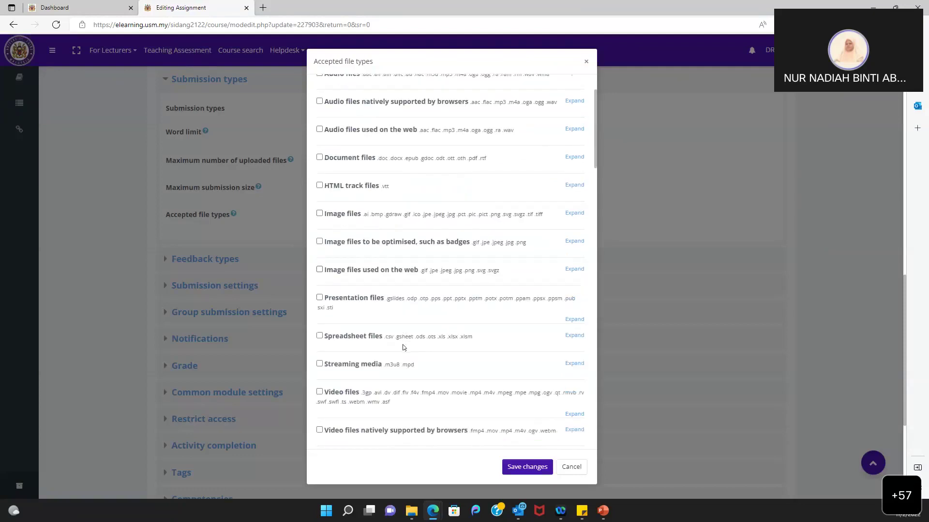
pyautogui.scroll(-10, 403, 345)
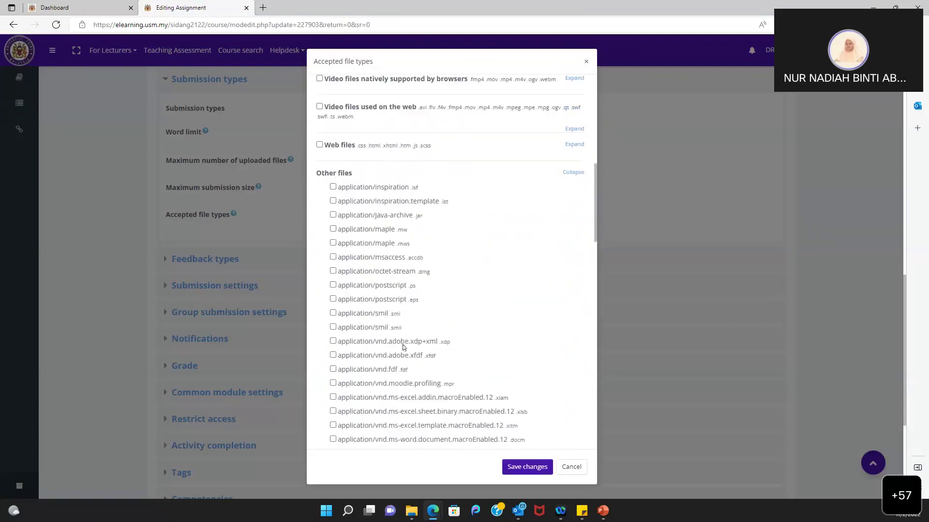
pyautogui.scroll(9, 403, 347)
pyautogui.scroll(6, 402, 347)
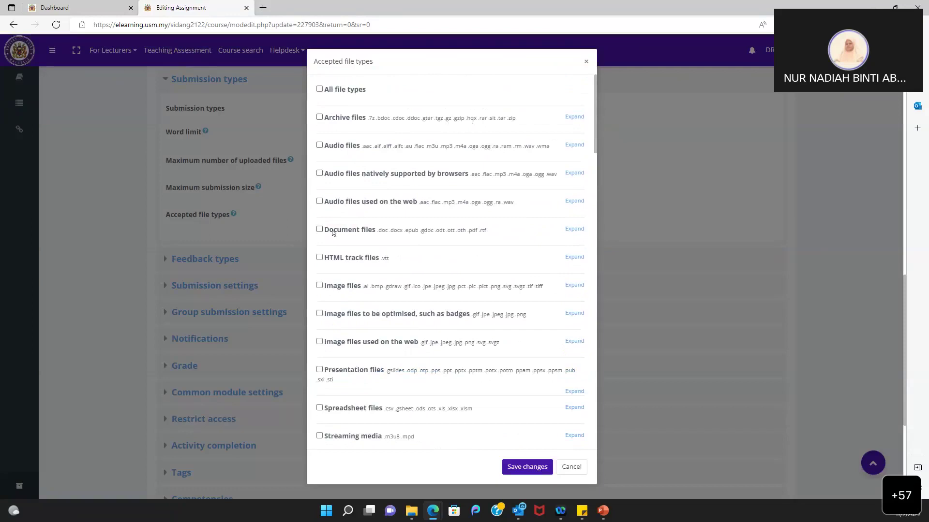
pyautogui.click(574, 229)
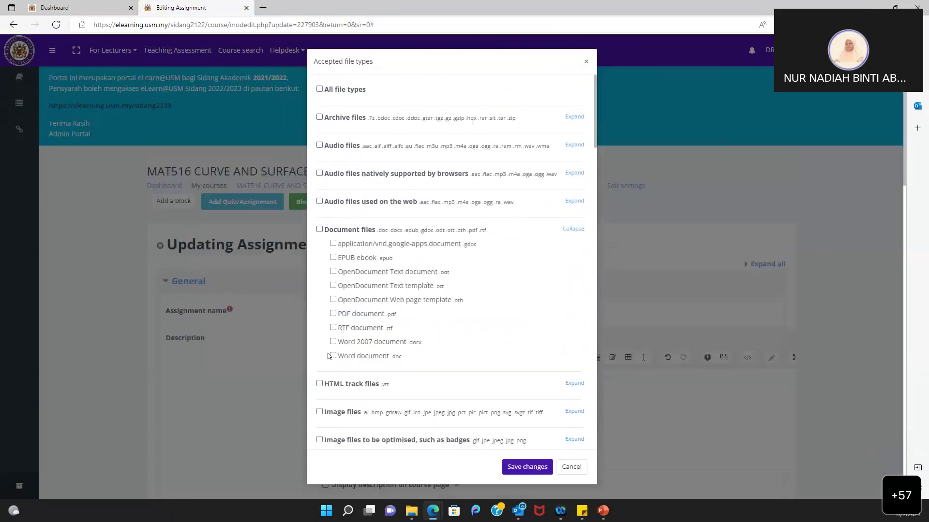
pyautogui.click(332, 314)
pyautogui.scroll(-1, 553, 347)
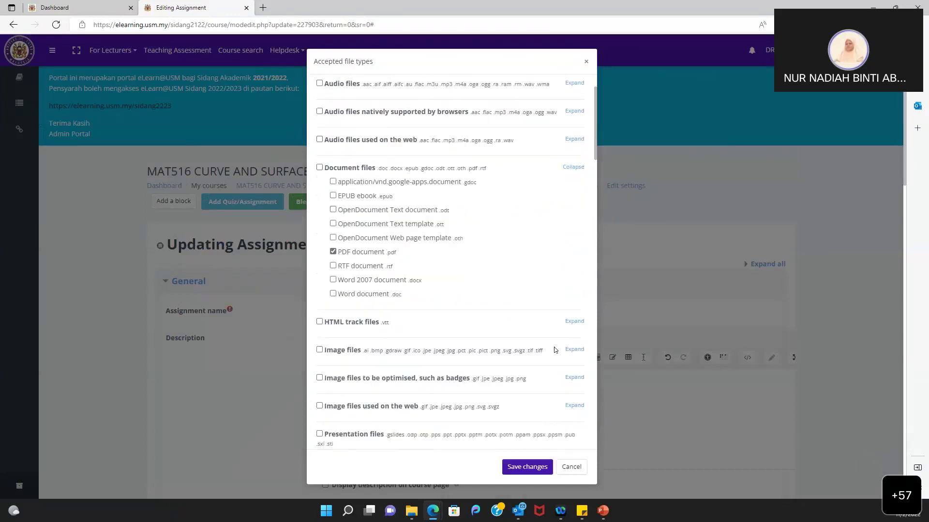
pyautogui.click(527, 467)
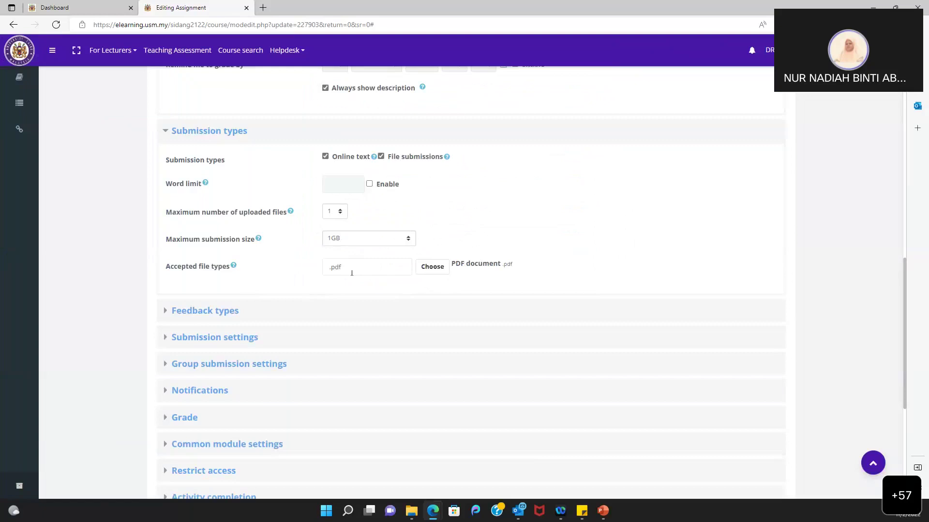
# - Expand the Feedback types and Submission settings sections, and set "Require students to click the submit button" to Yes
pyautogui.scroll(-1, 274, 272)
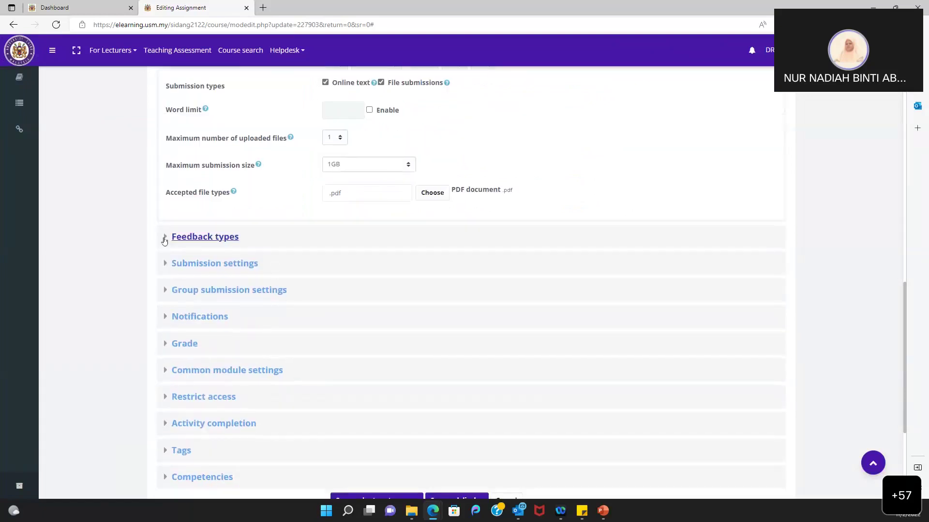
pyautogui.click(165, 239)
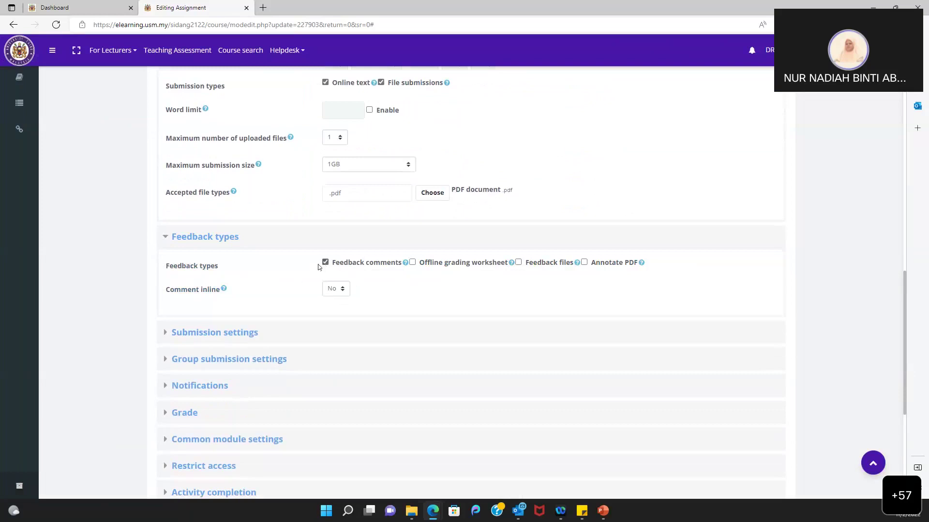
pyautogui.click(203, 334)
pyautogui.scroll(-1, 124, 368)
pyautogui.scroll(-2, 123, 368)
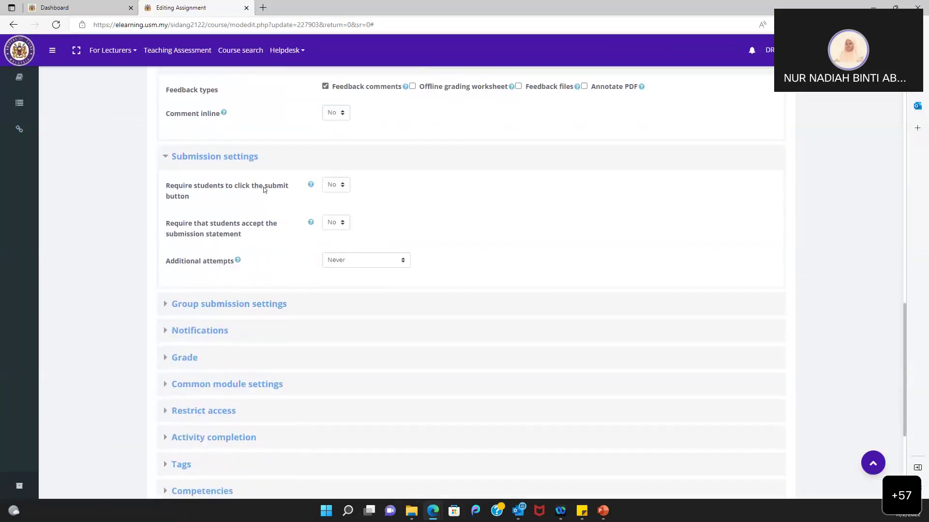
pyautogui.click(335, 186)
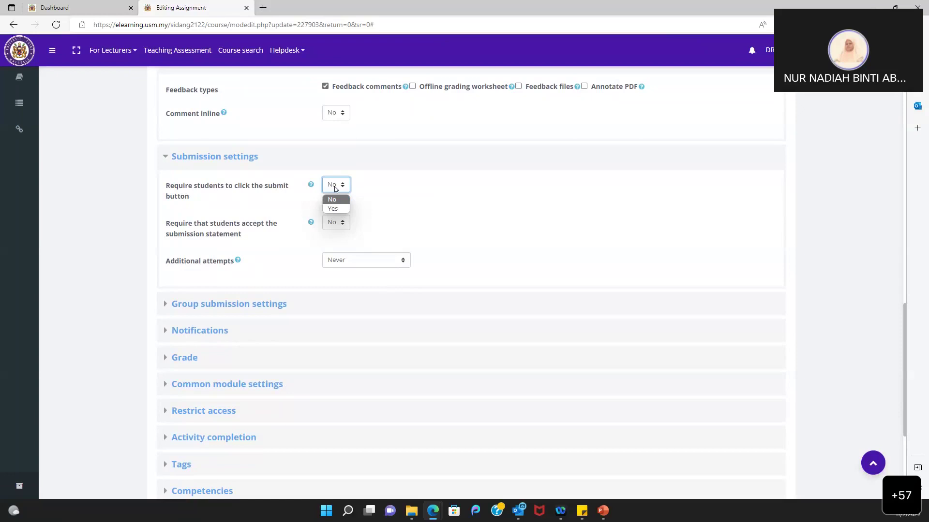
pyautogui.click(337, 209)
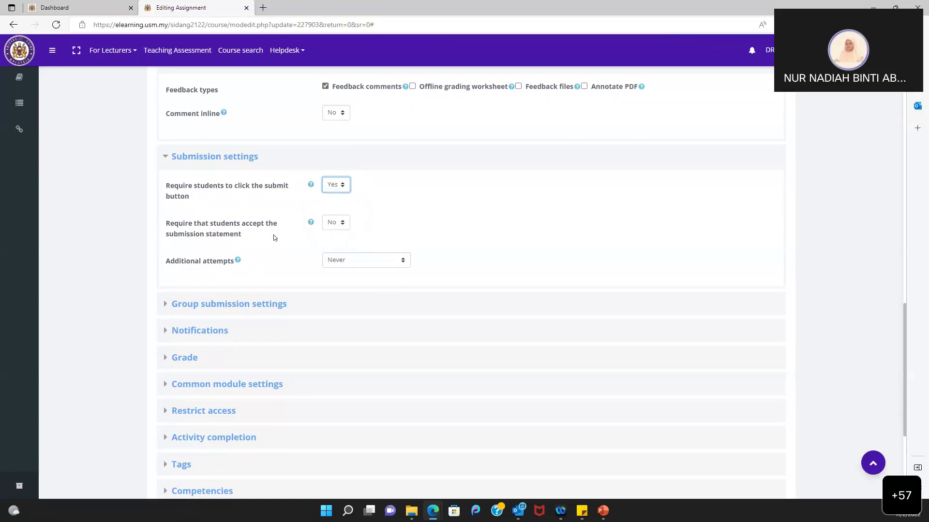
# - Switch "Require that students accept the submission statement" to Yes, try No, and set it to Yes again
pyautogui.click(335, 226)
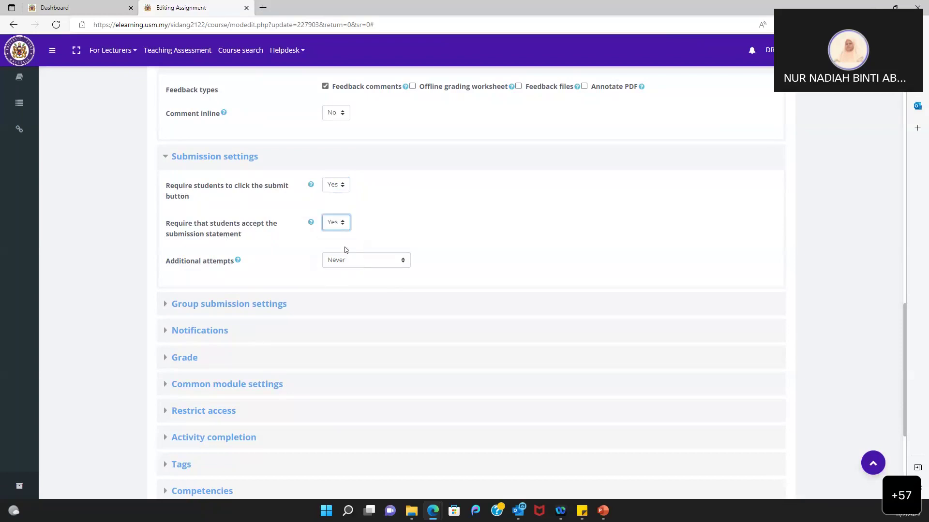
pyautogui.click(398, 227)
pyautogui.click(336, 224)
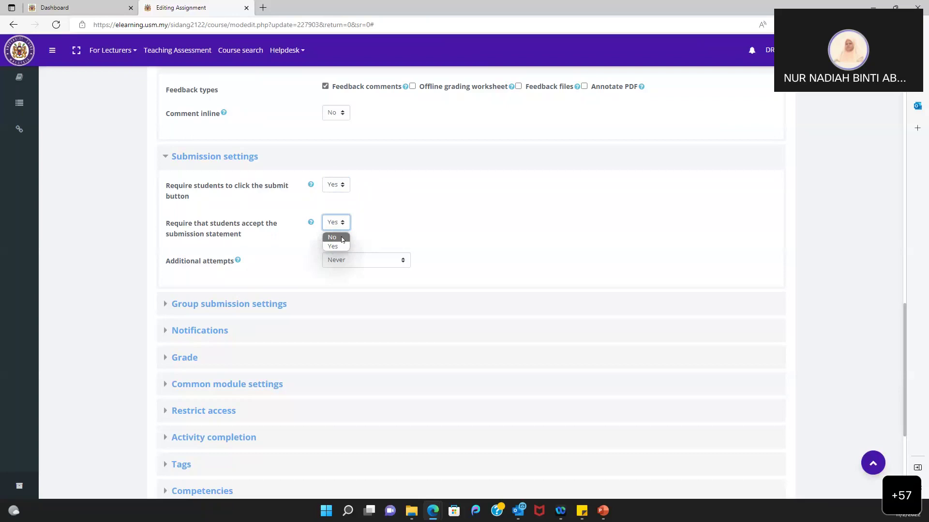
pyautogui.click(342, 237)
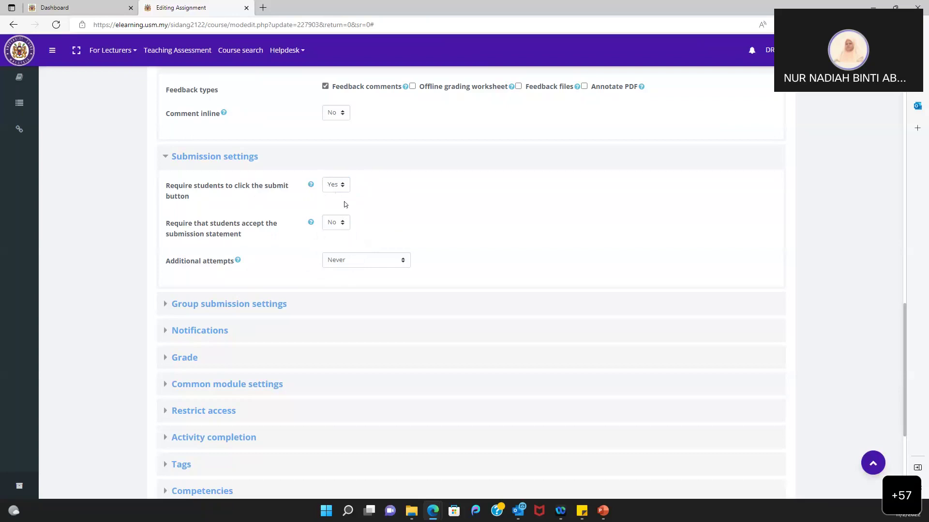
pyautogui.click(337, 224)
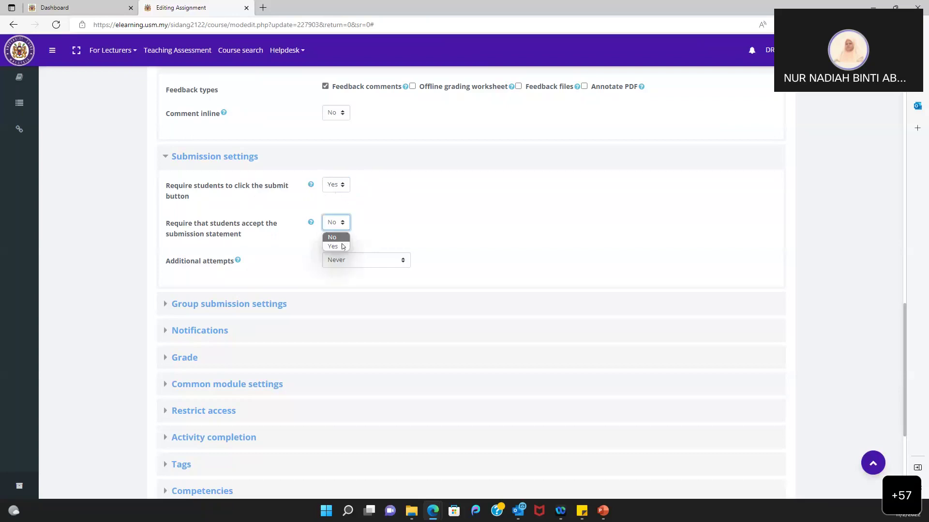
pyautogui.click(333, 246)
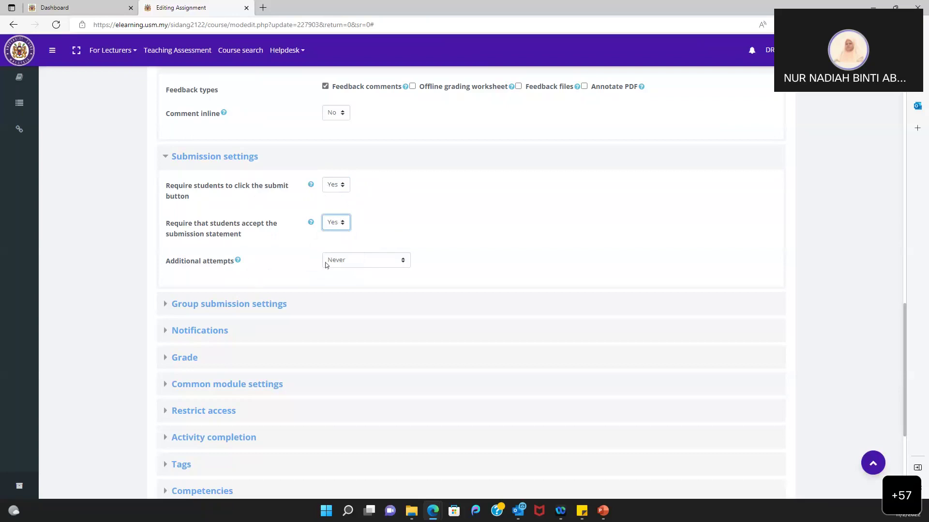
# - Try the Manually and Automatically until pass options for Additional attempts, and restore Never
pyautogui.click(344, 265)
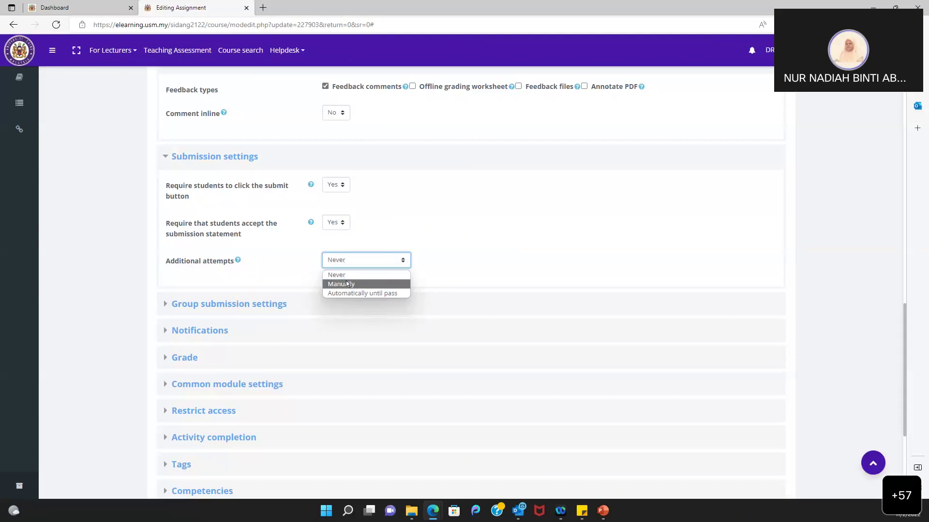
pyautogui.click(347, 284)
pyautogui.click(370, 260)
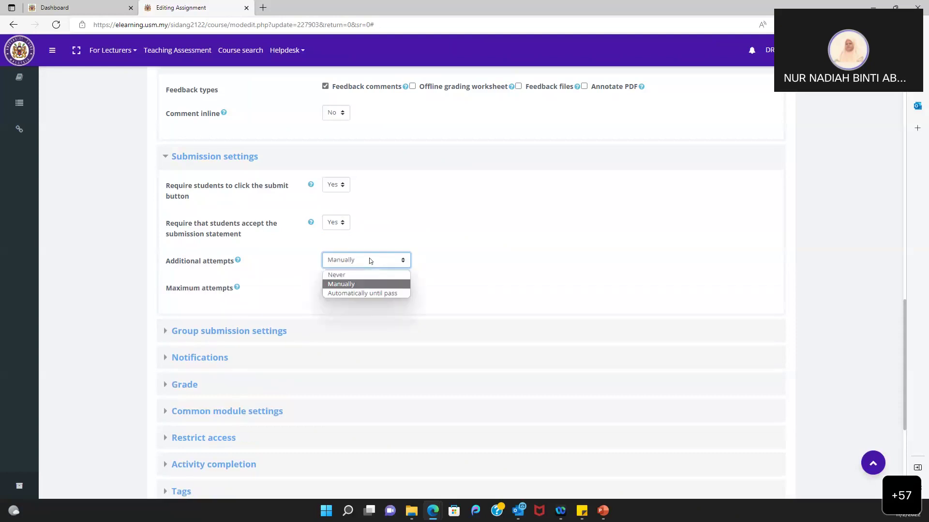
pyautogui.click(378, 295)
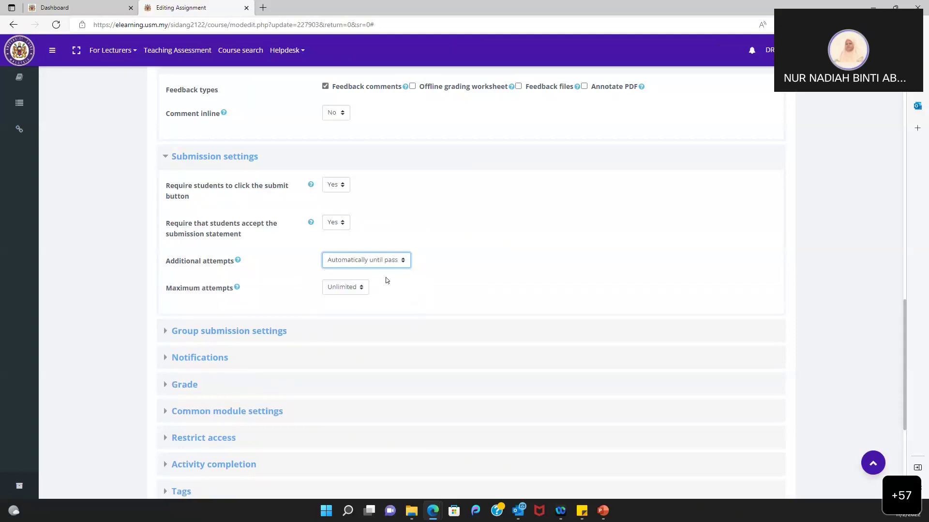
pyautogui.click(390, 261)
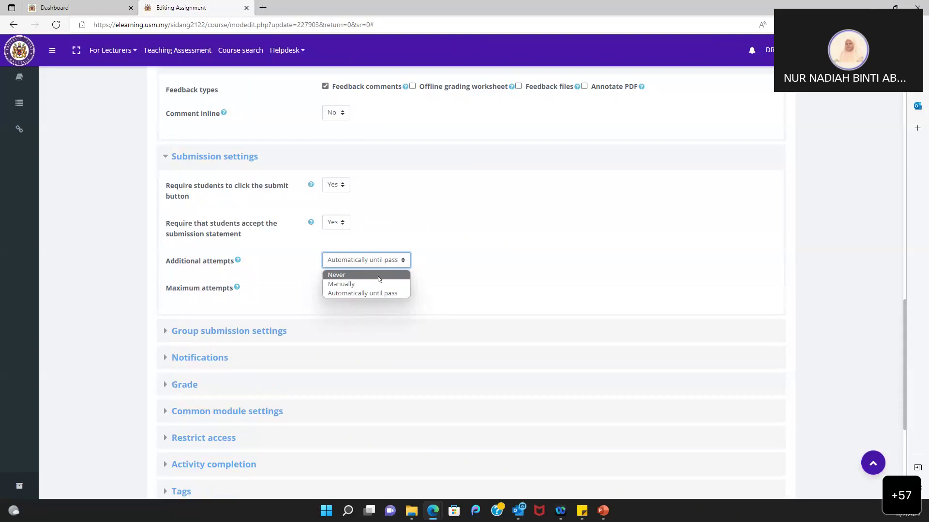
pyautogui.click(378, 275)
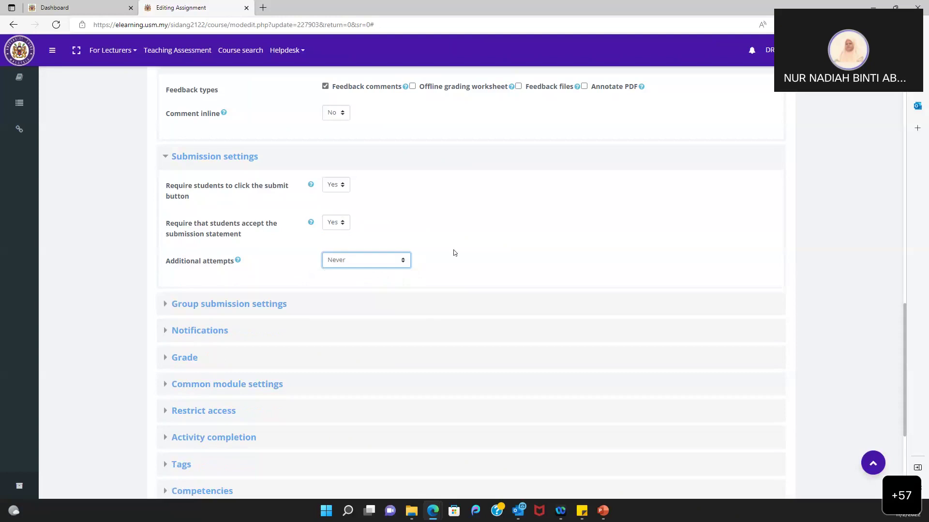
# - Expand the Group submission settings, try setting "Students submit in groups" to Yes, and restore it to No
pyautogui.scroll(-2, 453, 252)
pyautogui.click(269, 217)
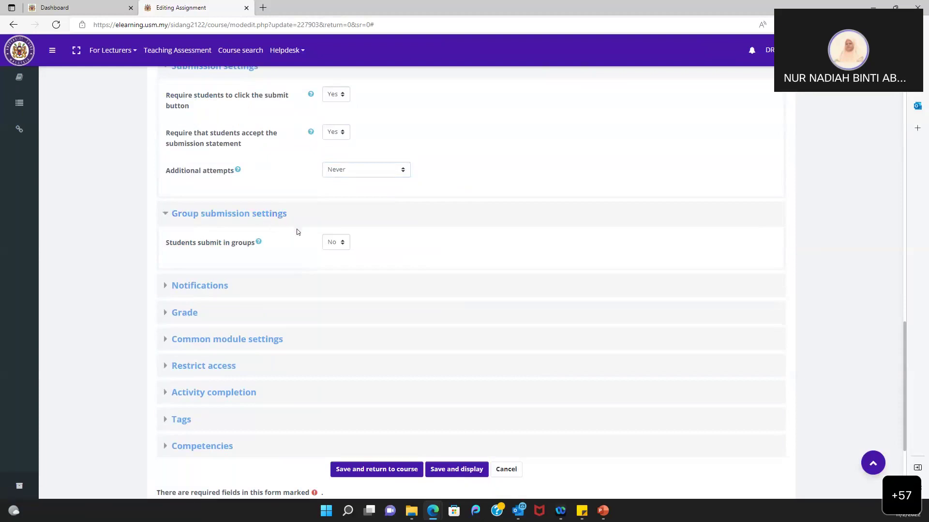
pyautogui.click(332, 246)
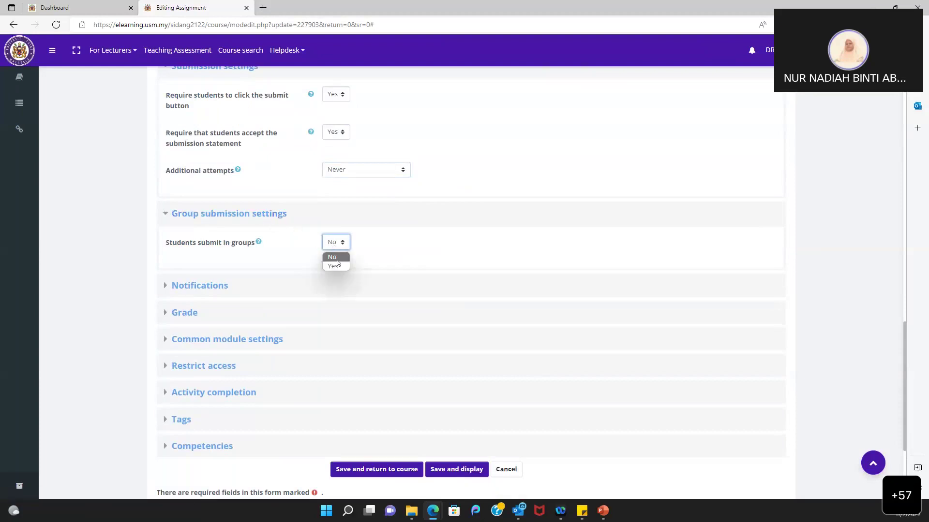
pyautogui.click(339, 265)
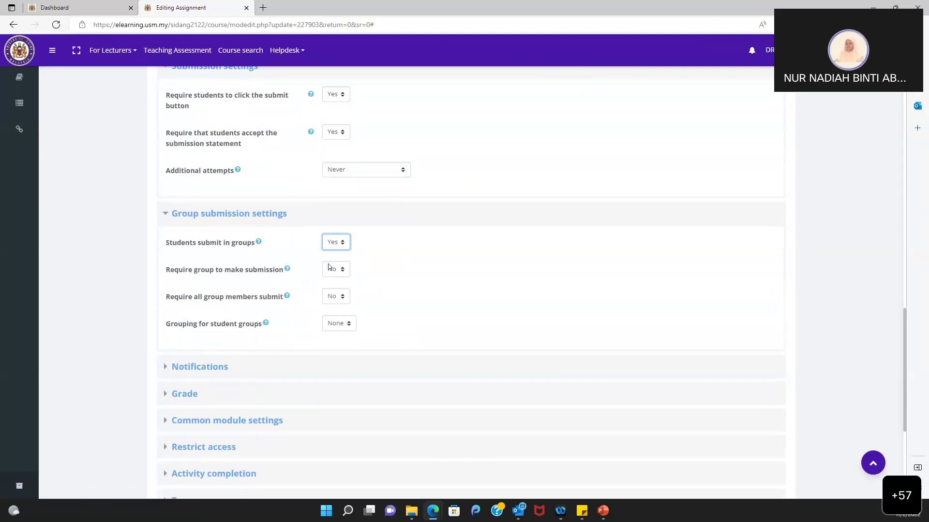
pyautogui.click(338, 245)
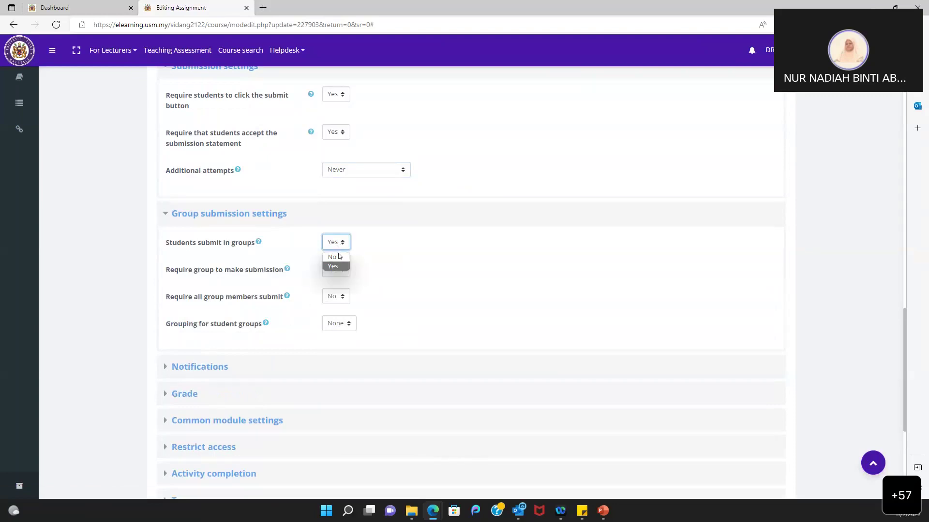
pyautogui.click(333, 257)
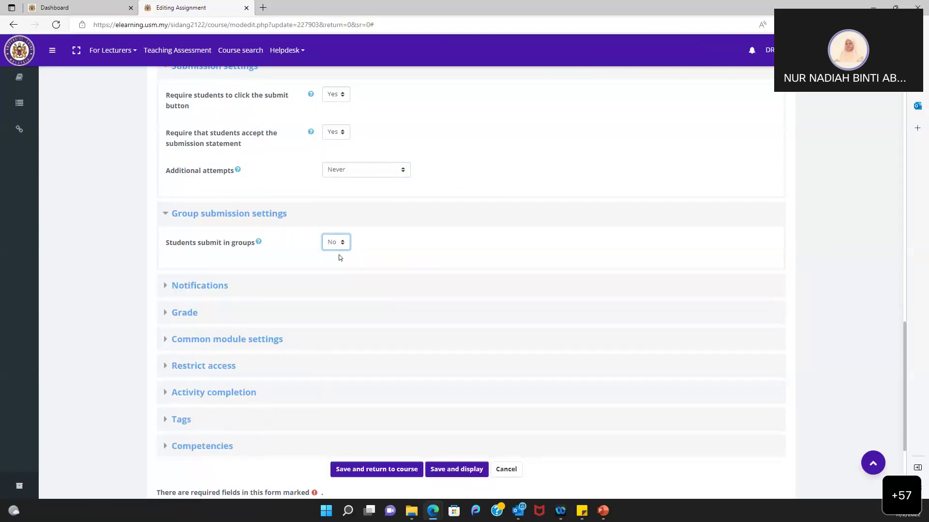
# - Expand the Notifications section and reveal its additional settings
pyautogui.click(220, 286)
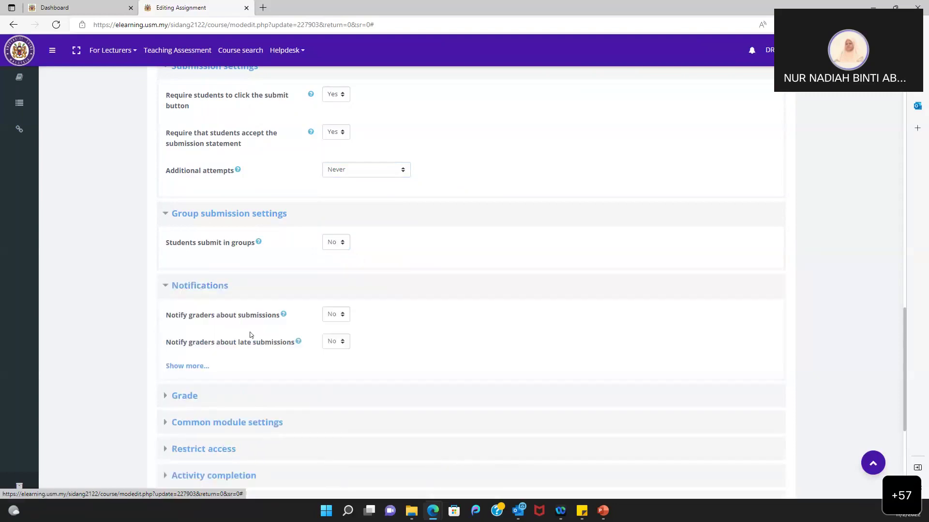
pyautogui.scroll(-1, 251, 335)
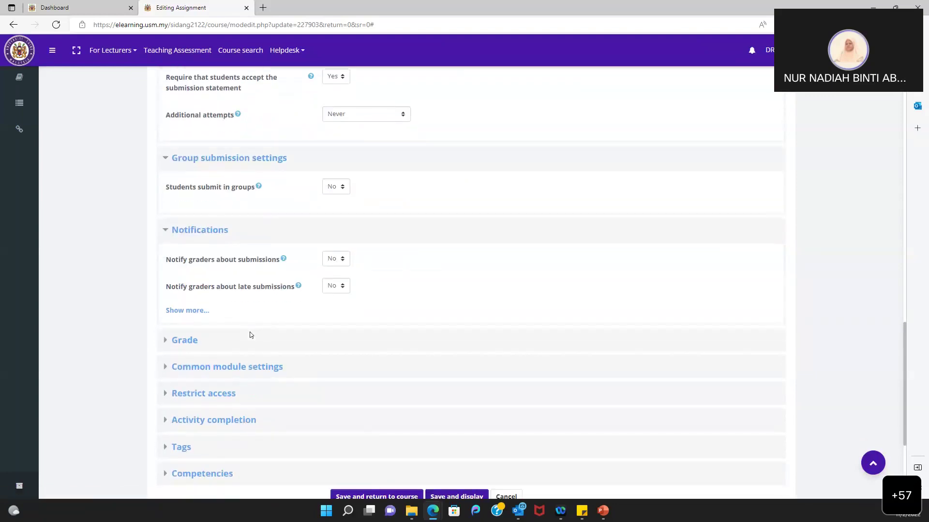
pyautogui.click(197, 311)
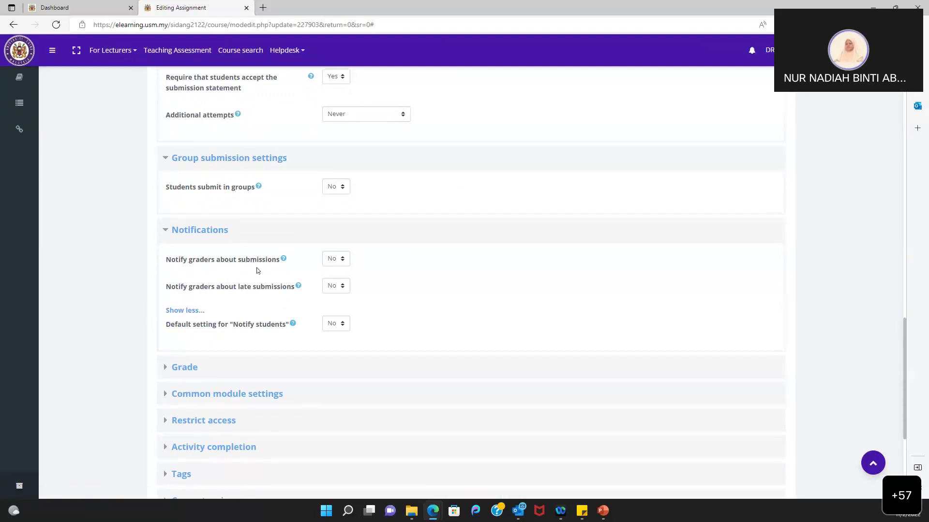
# - Try setting "Notify graders about submissions" to Yes, and restore it to No
pyautogui.click(336, 260)
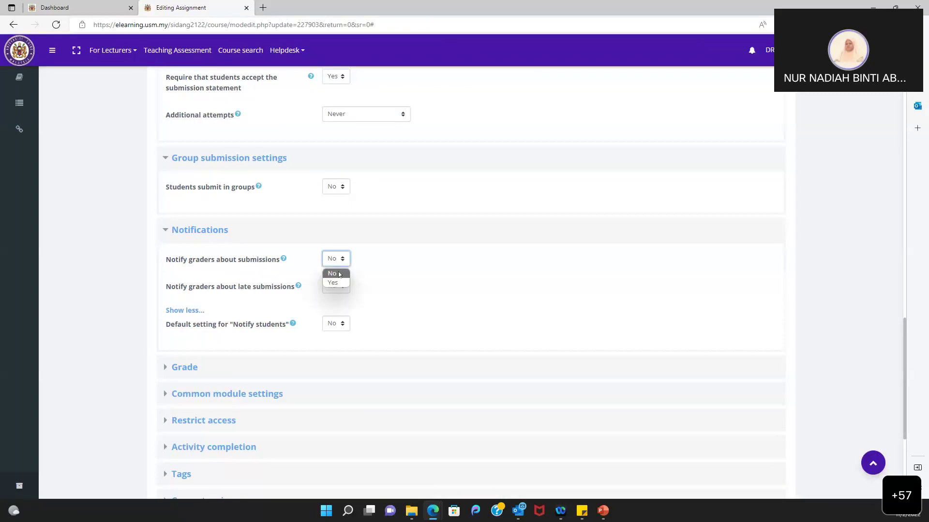
pyautogui.click(338, 280)
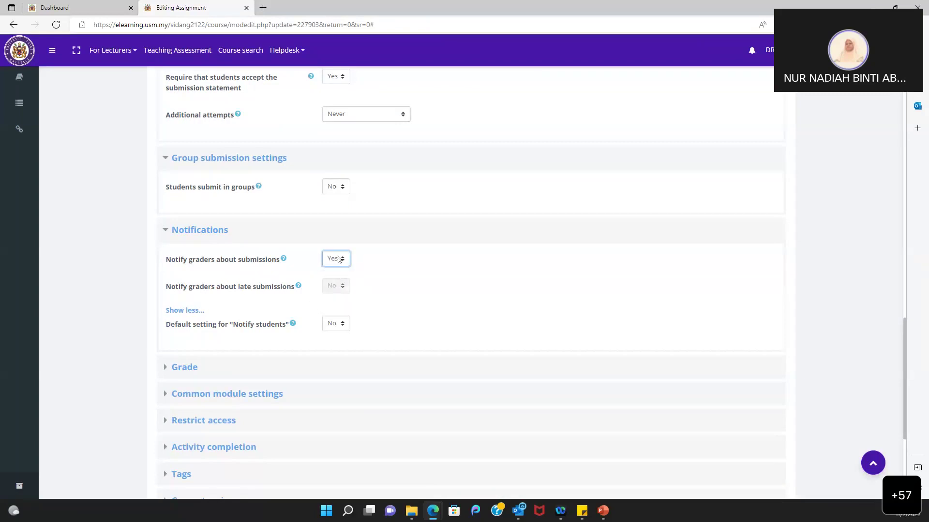
pyautogui.click(340, 260)
# - Expand the Grade section, review the grade types, and keep Point selected
pyautogui.scroll(-1, 418, 317)
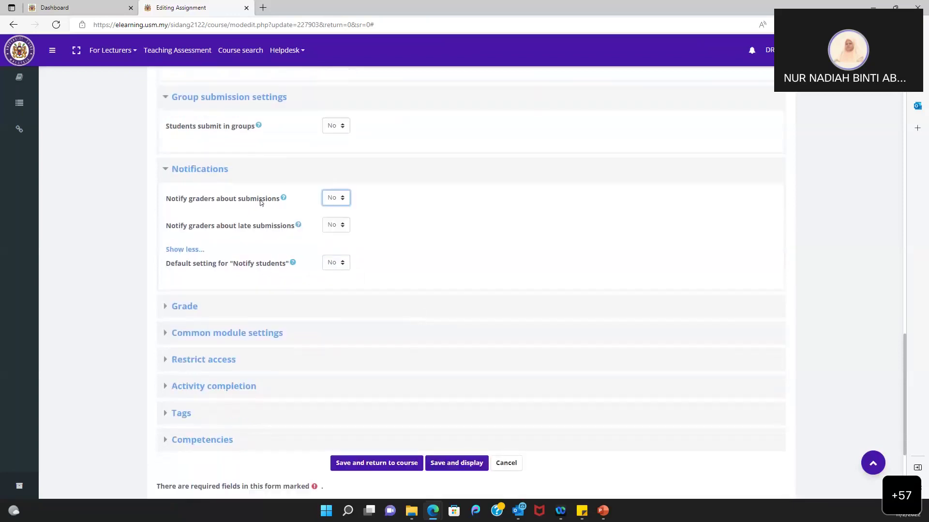
pyautogui.click(187, 309)
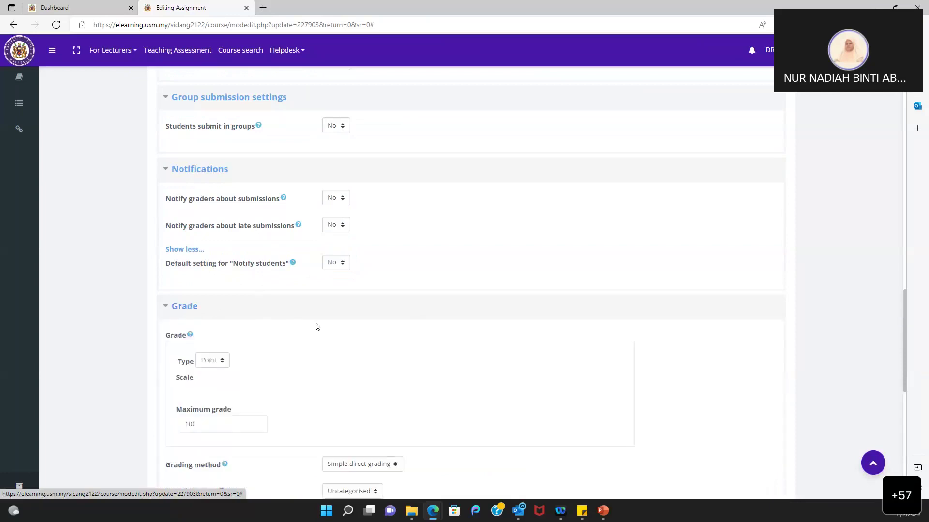
pyautogui.scroll(-3, 315, 325)
pyautogui.click(215, 197)
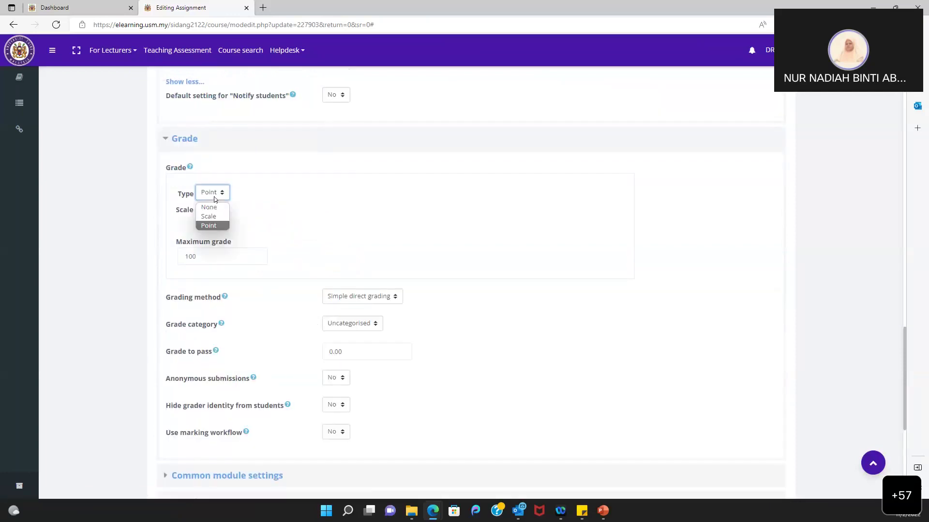
pyautogui.click(219, 226)
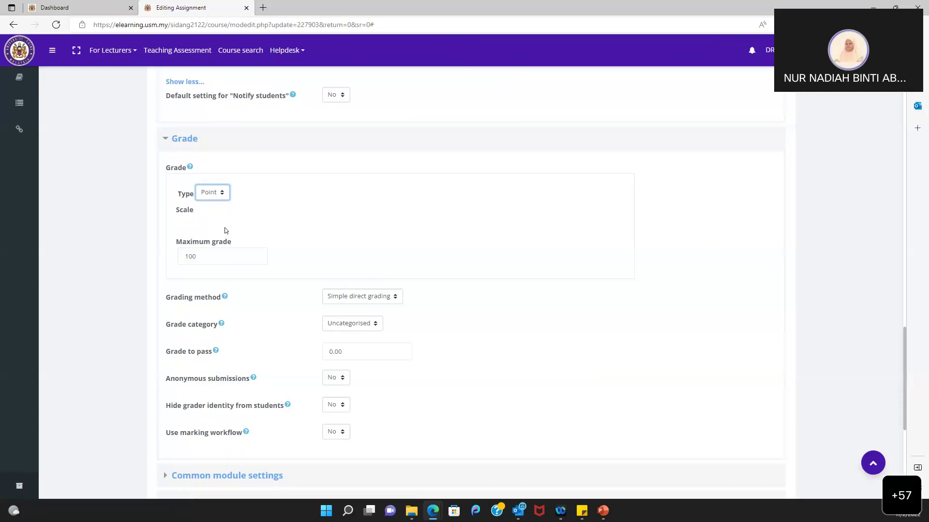
# - Check the CLO percentages in the assignment name and set the maximum grade to 15
pyautogui.click(230, 257)
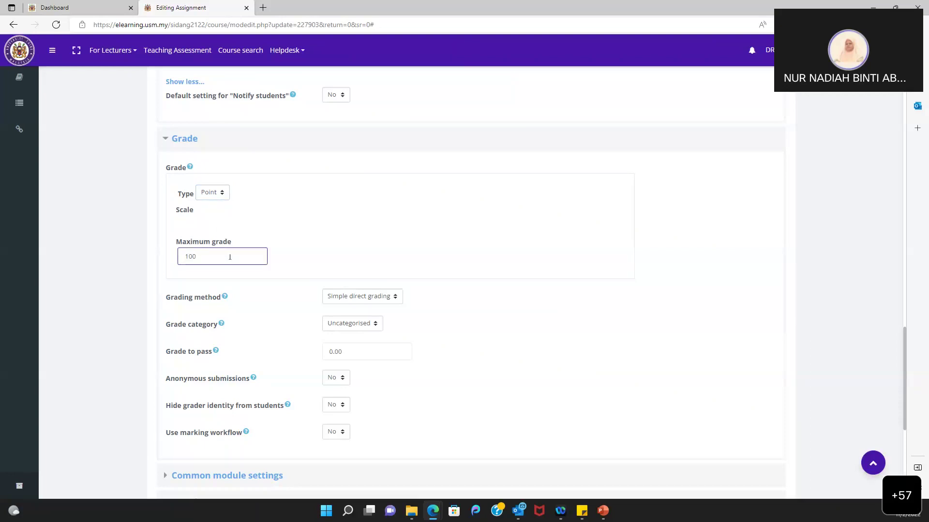
pyautogui.press('BackSpace')
pyautogui.press('BackSpace')
pyautogui.scroll(10, 449, 138)
pyautogui.scroll(15, 449, 138)
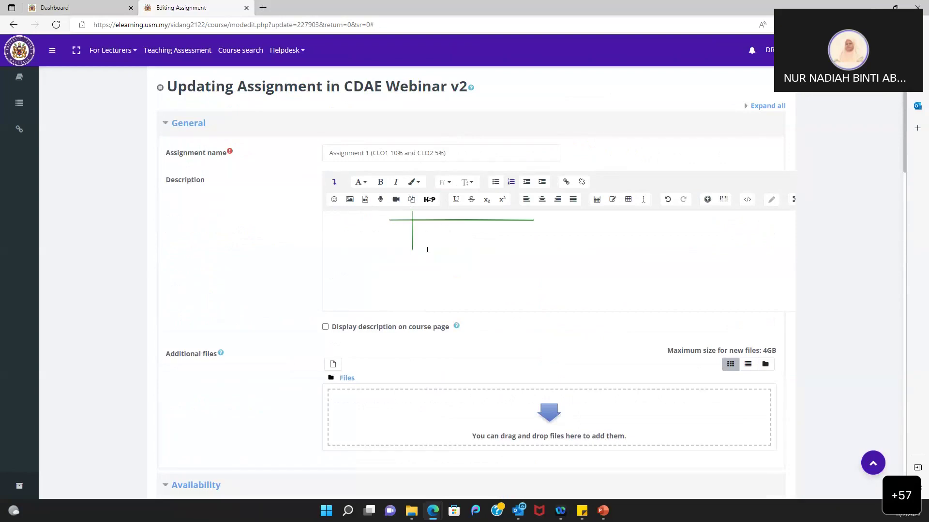
pyautogui.scroll(-15, 265, 308)
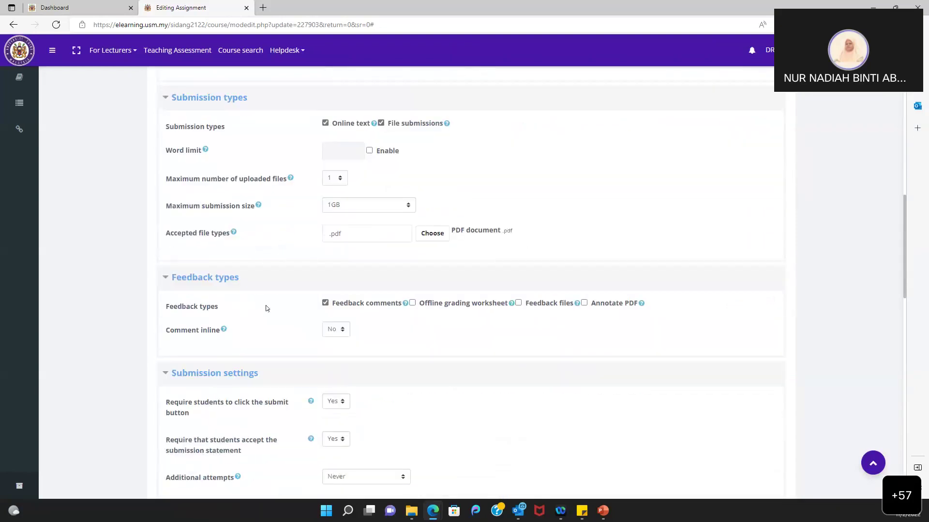
pyautogui.scroll(-10, 266, 308)
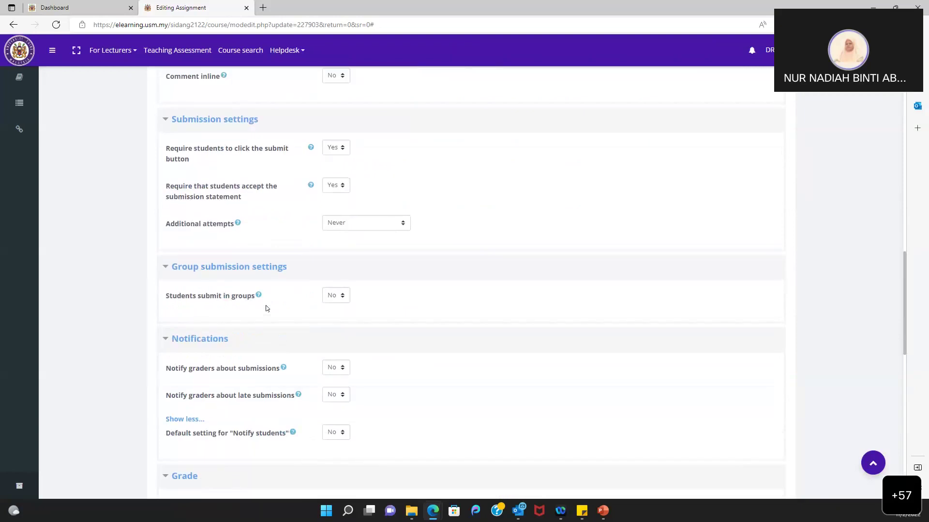
pyautogui.scroll(-2, 265, 308)
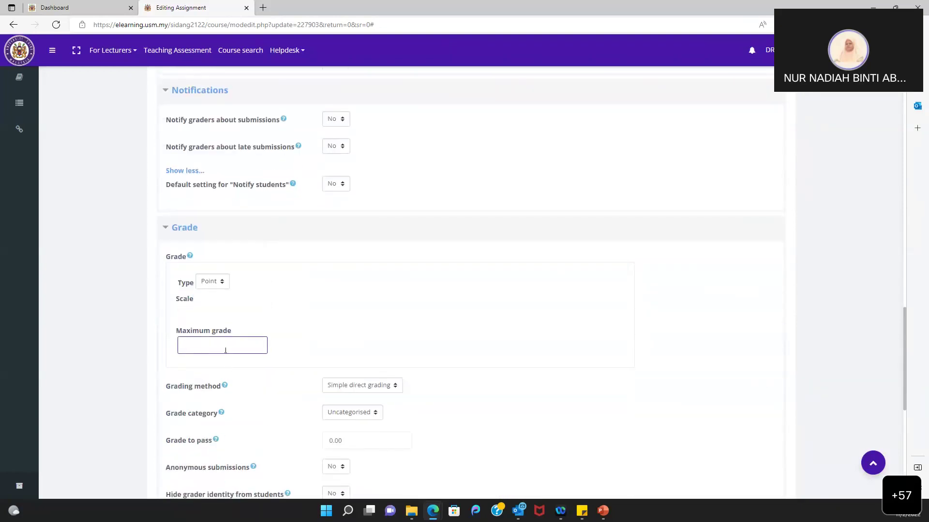
pyautogui.write('15')
# - Review the grading methods and choose Simple direct grading
pyautogui.scroll(-3, 329, 318)
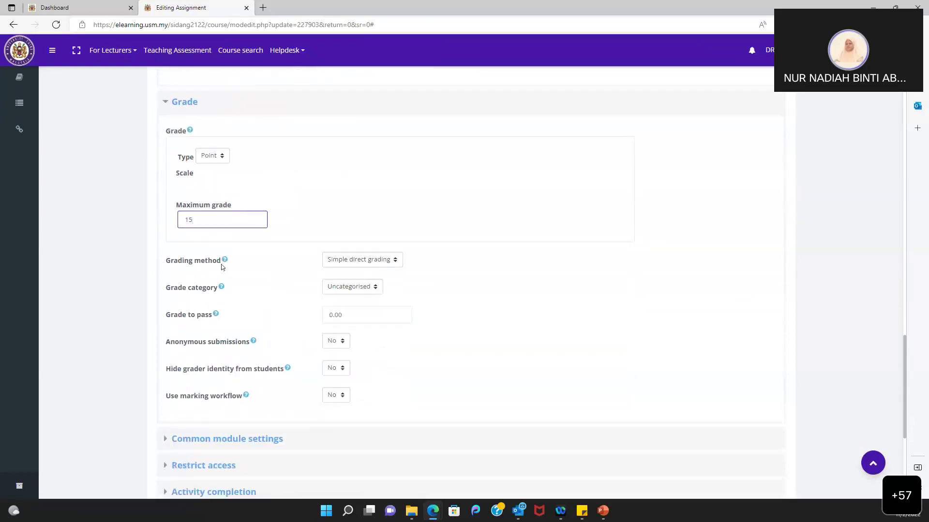
pyautogui.click(373, 264)
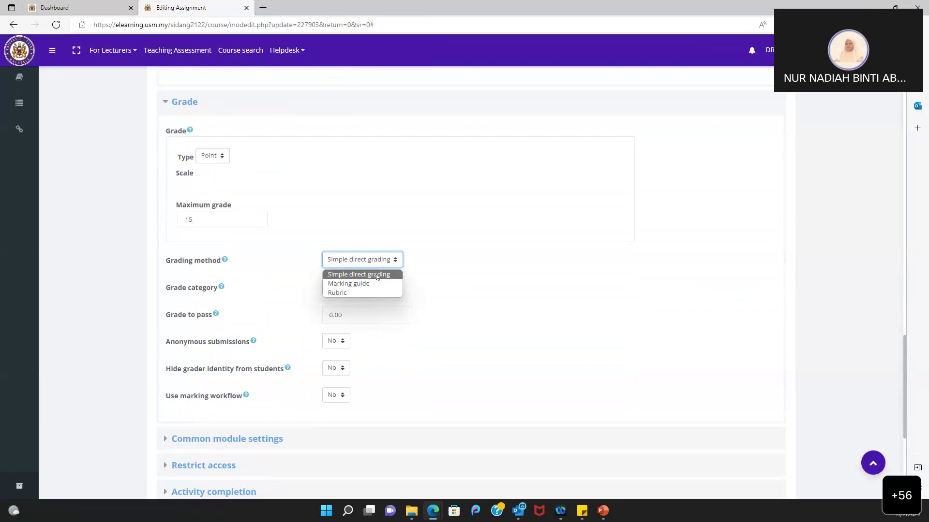
pyautogui.click(377, 275)
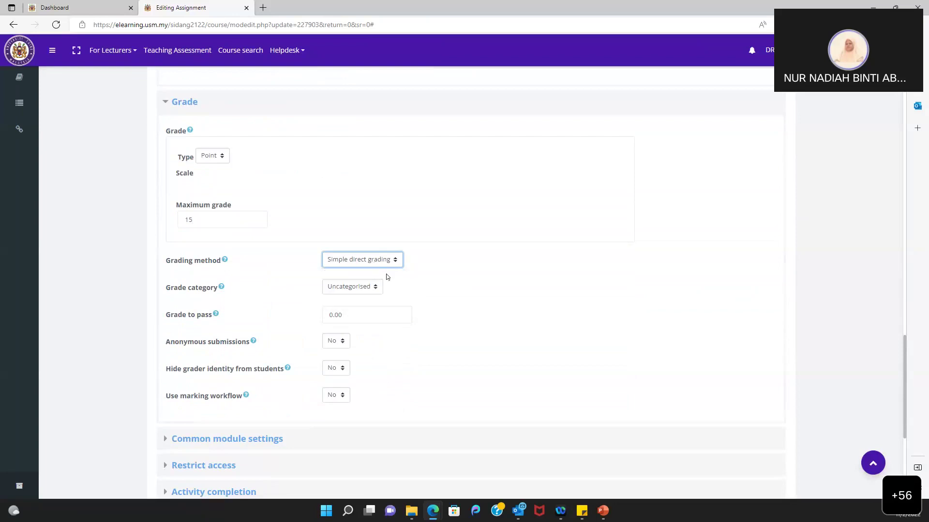
# - Review the available grade categories and select Uncategorised for the assignment
pyautogui.scroll(-1, 413, 276)
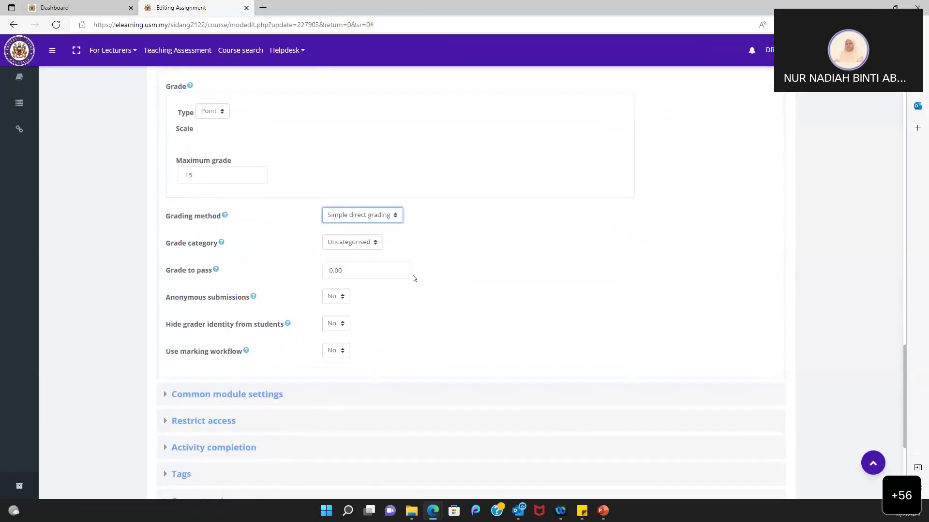
pyautogui.click(358, 245)
pyautogui.click(473, 246)
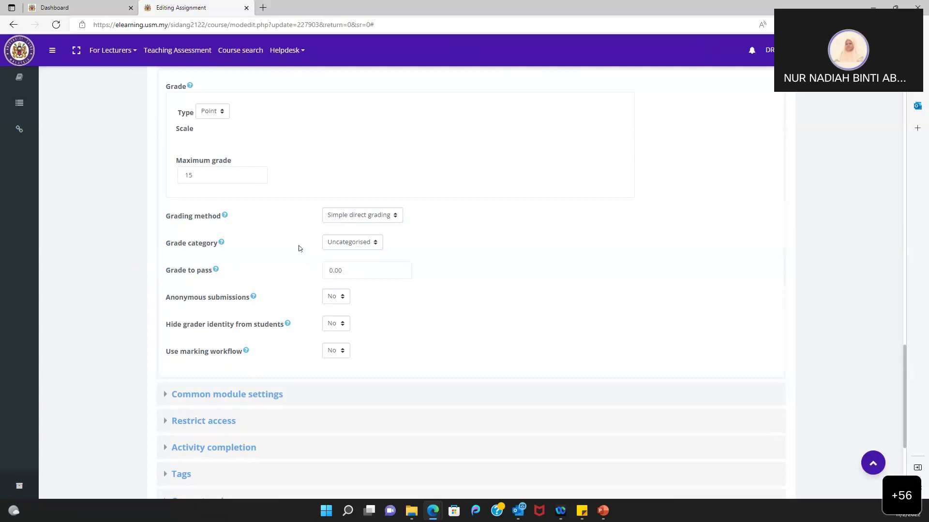
pyautogui.click(343, 243)
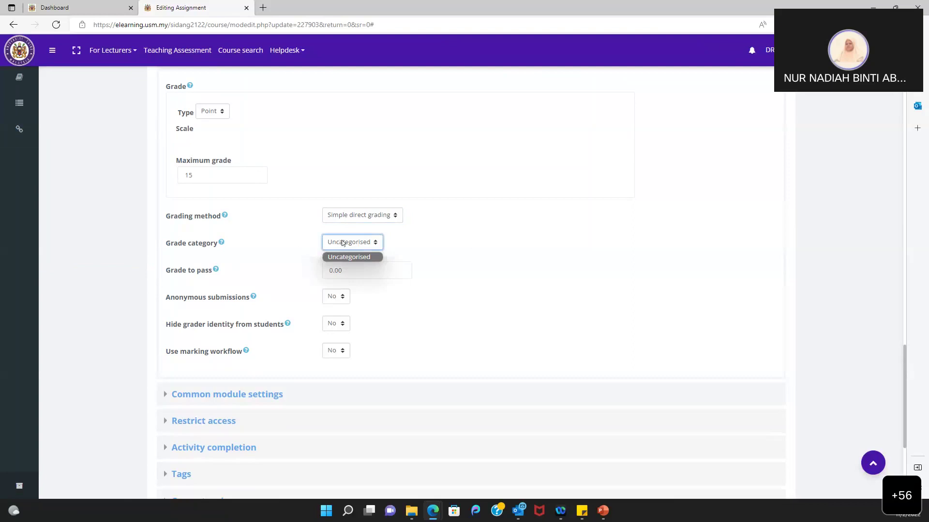
pyautogui.click(289, 233)
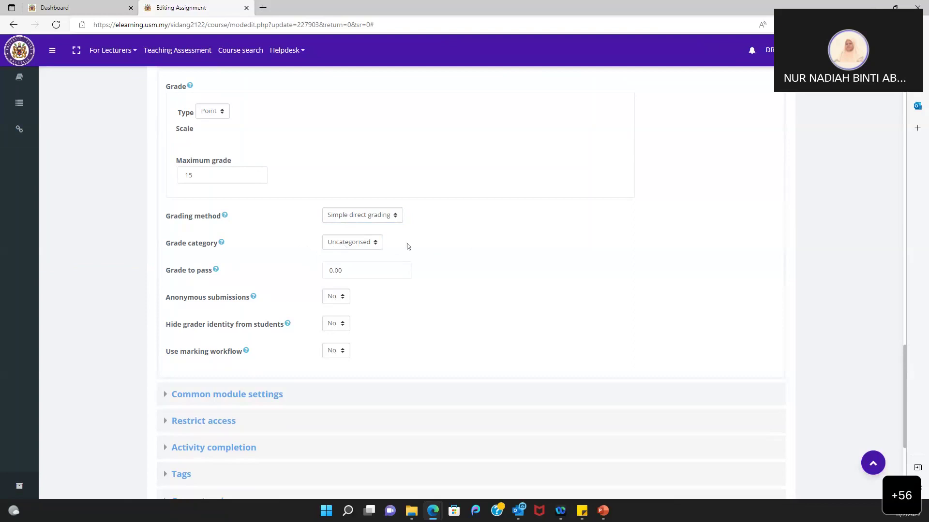
pyautogui.click(364, 245)
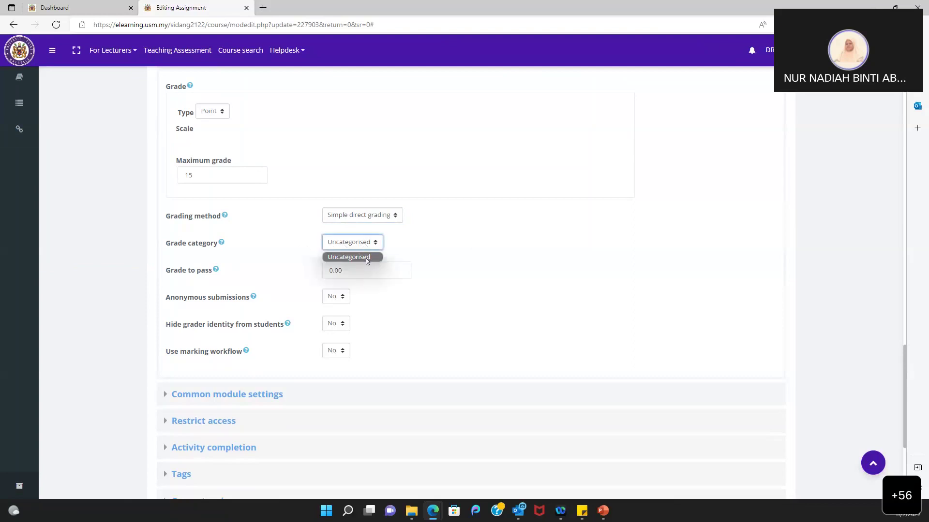
pyautogui.click(366, 258)
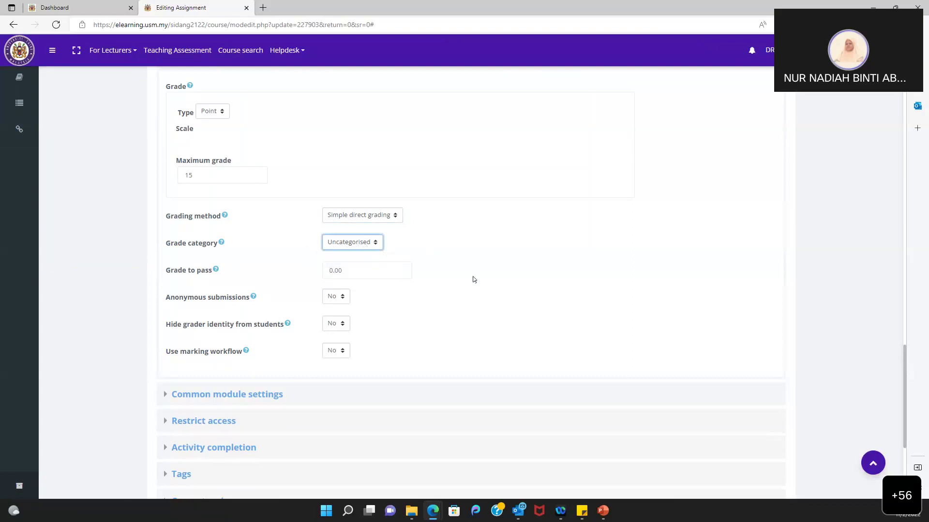
# - Read the help text for the Anonymous submissions setting and close it
pyautogui.scroll(-3, 473, 279)
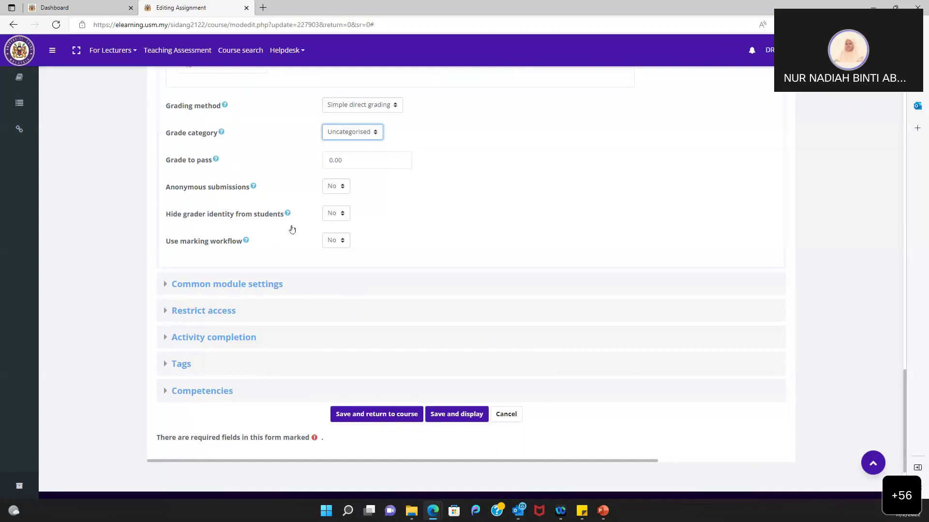
pyautogui.click(253, 187)
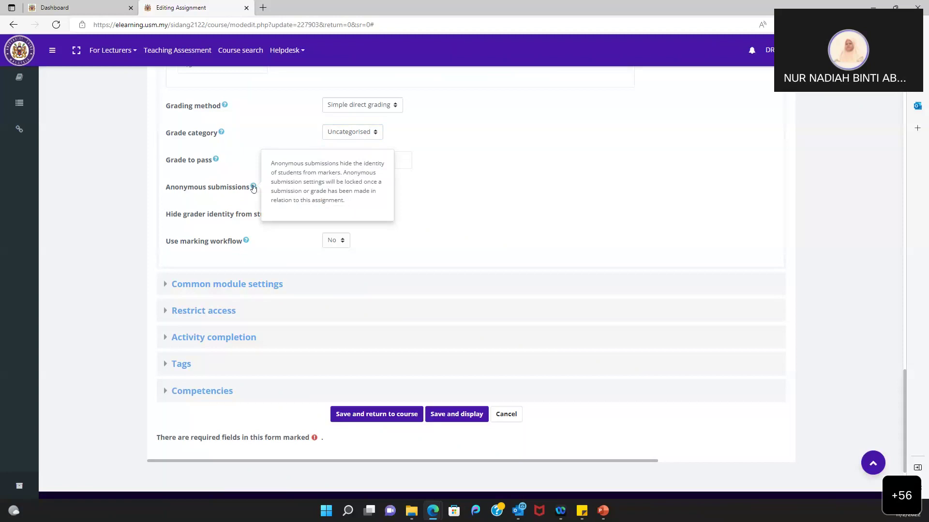
pyautogui.click(249, 196)
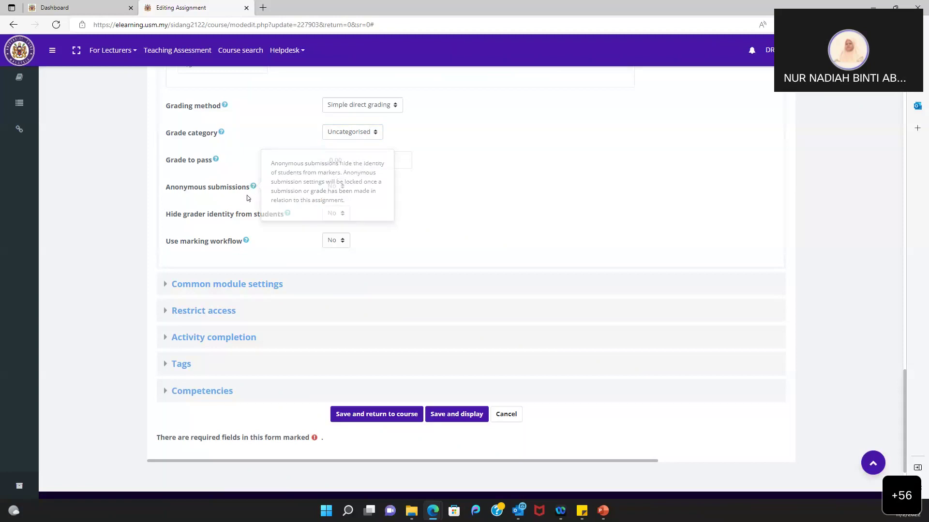
# - Expand the Common module settings and review the availability, ID number and group mode options
pyautogui.scroll(-1, 285, 229)
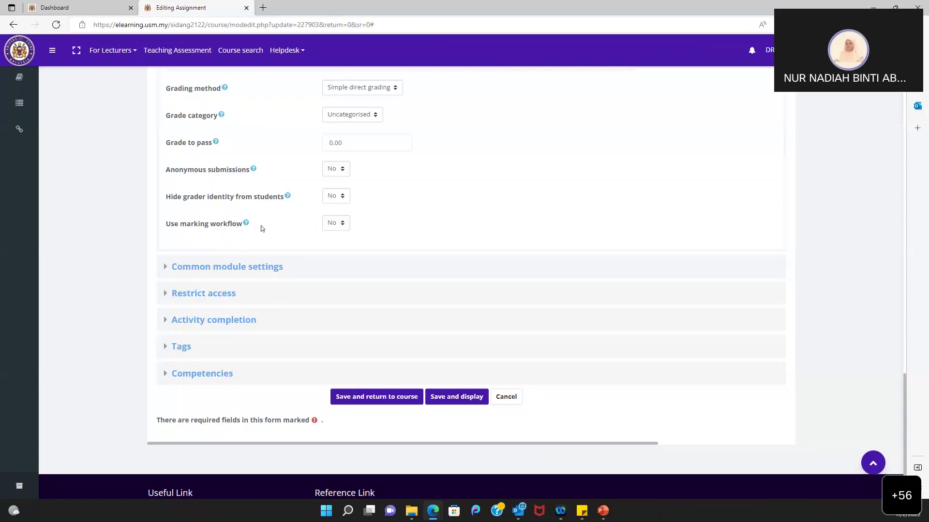
pyautogui.scroll(-1, 278, 252)
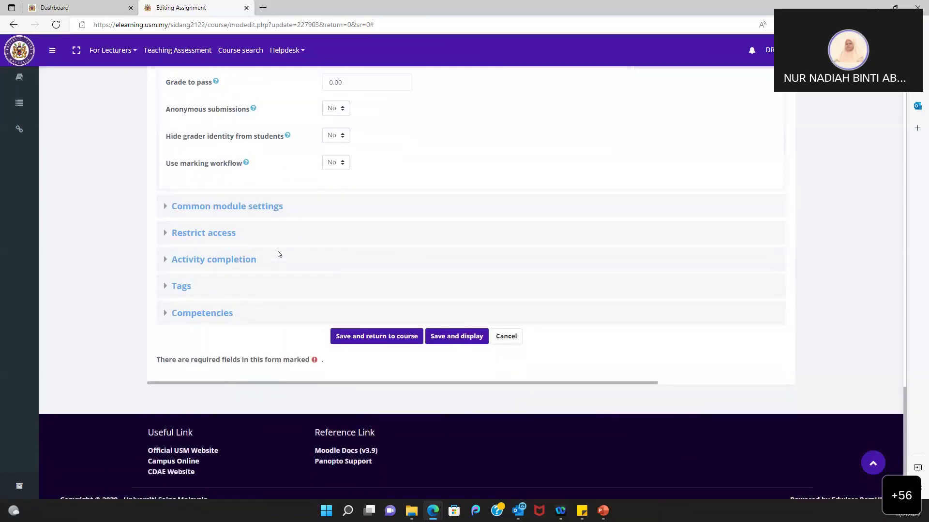
pyautogui.click(267, 212)
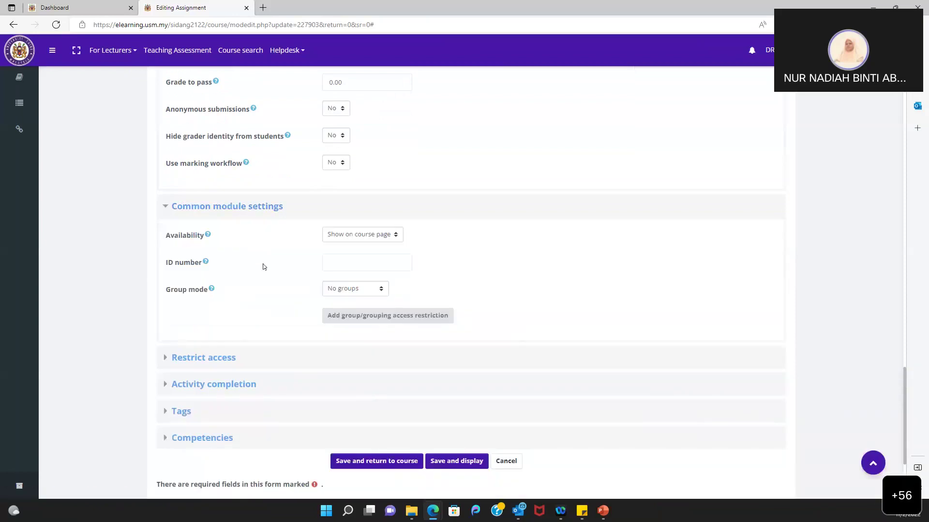
pyautogui.scroll(-1, 265, 267)
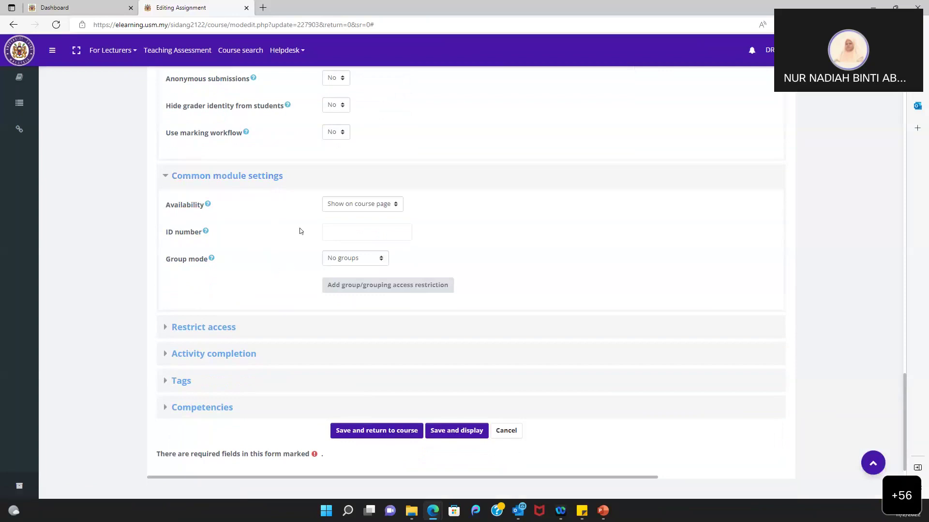
# - Expand the Restrict access section and review the assignment's access restrictions
pyautogui.scroll(-1, 263, 277)
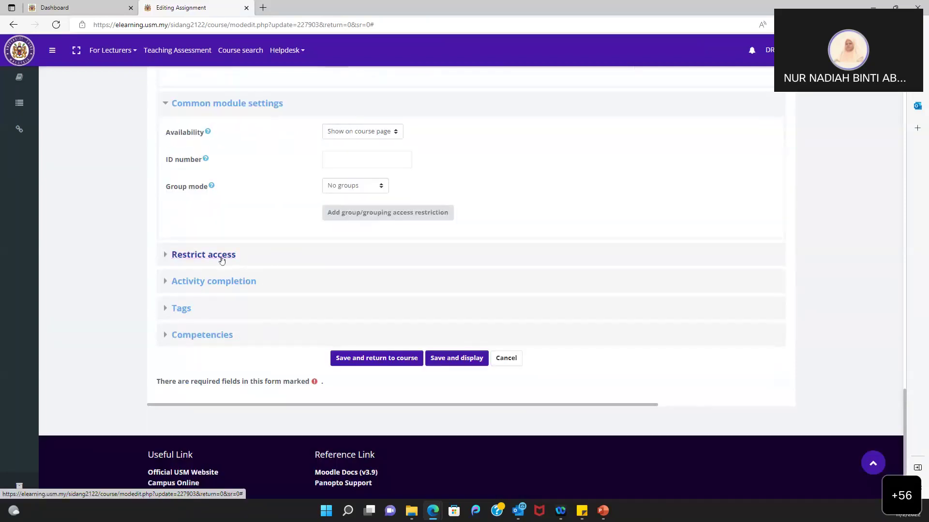
pyautogui.click(221, 256)
pyautogui.scroll(-1, 246, 301)
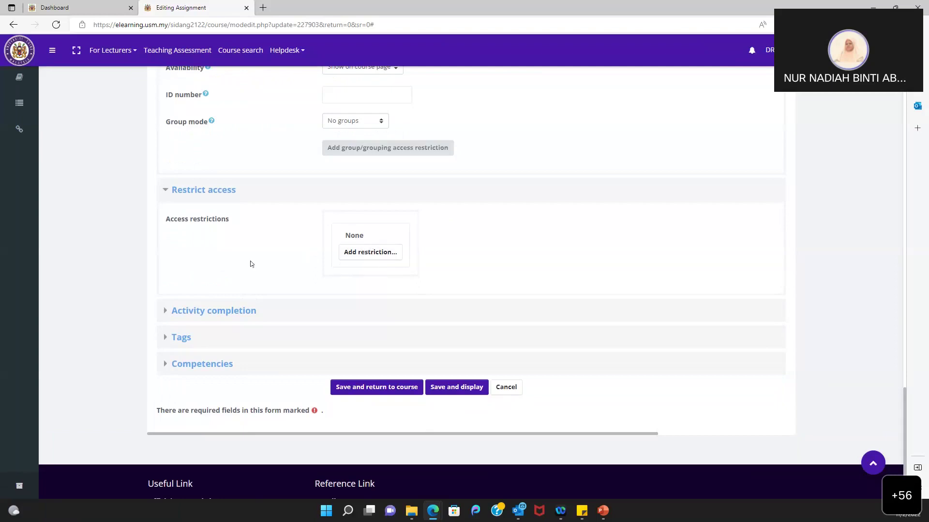
# - Expand the Activity completion settings and set completion tracking to Show activity as complete when conditions are met
pyautogui.scroll(-2, 250, 264)
pyautogui.click(234, 237)
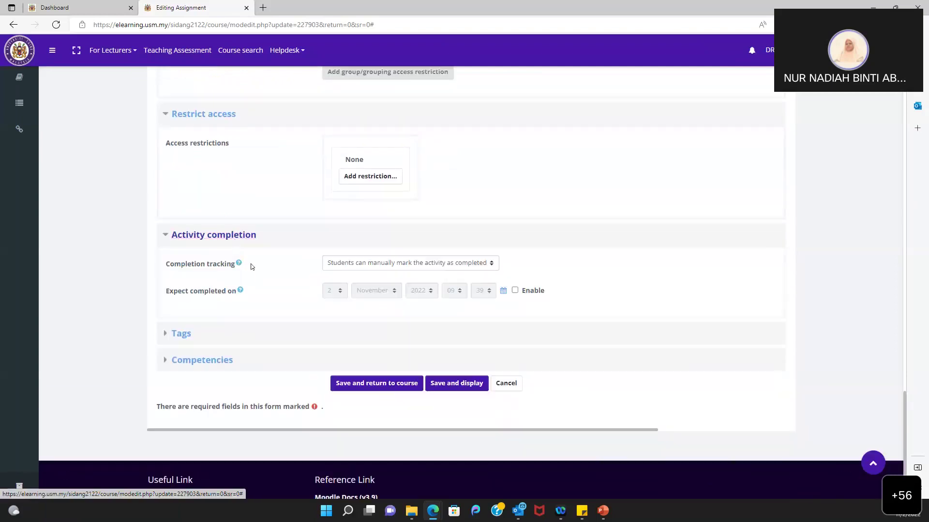
pyautogui.scroll(-2, 291, 246)
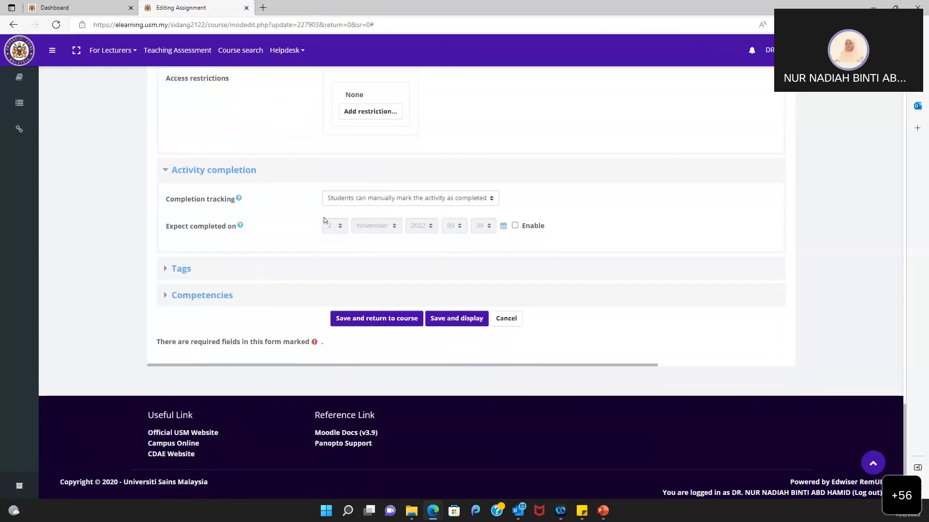
pyautogui.click(382, 204)
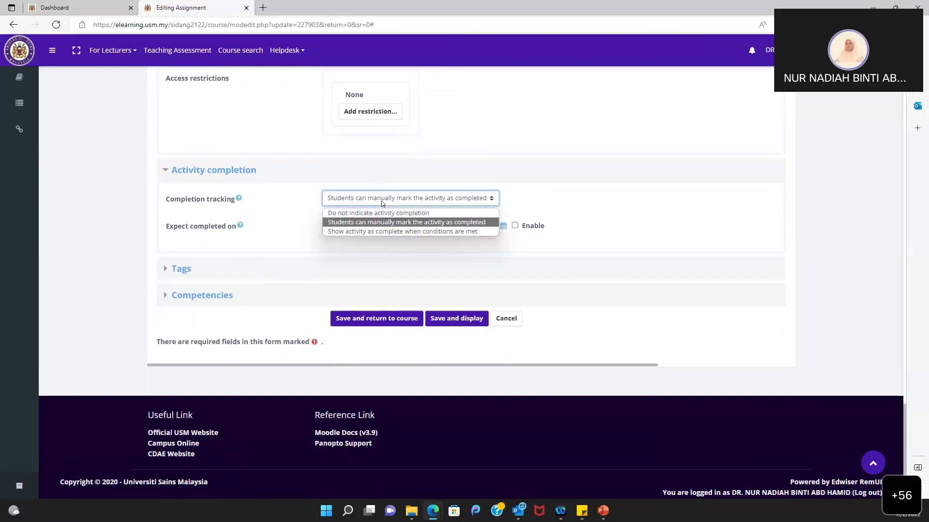
pyautogui.click(383, 231)
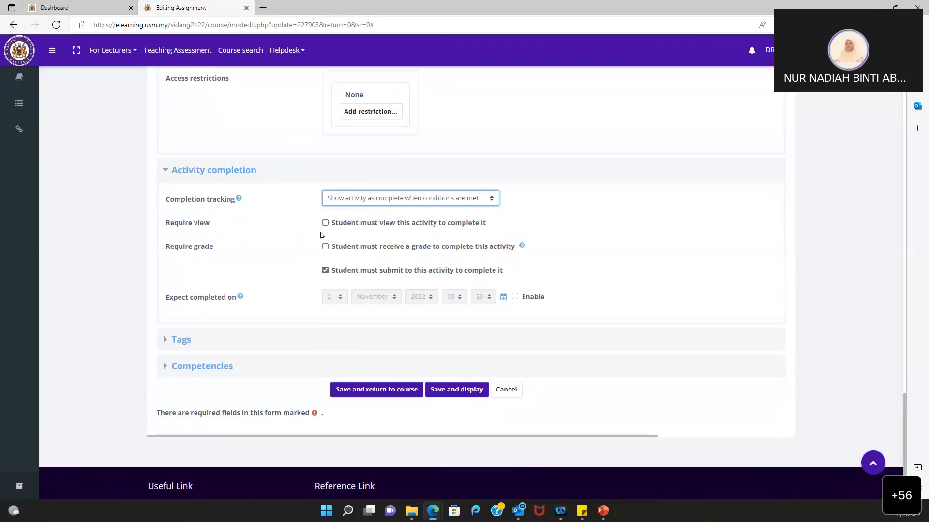
# - Expand the Tags and Competencies sections to review their options, and collapse both again
pyautogui.scroll(-3, 322, 237)
pyautogui.click(183, 269)
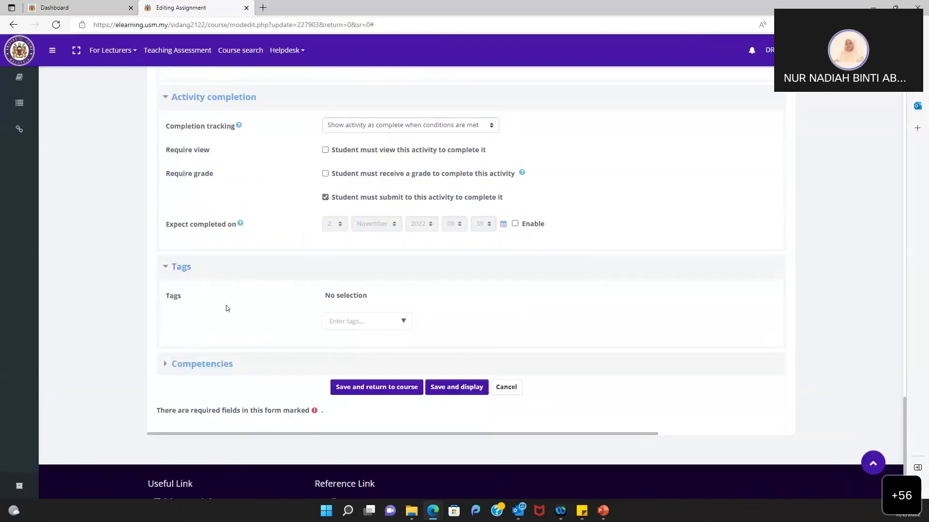
pyautogui.click(182, 267)
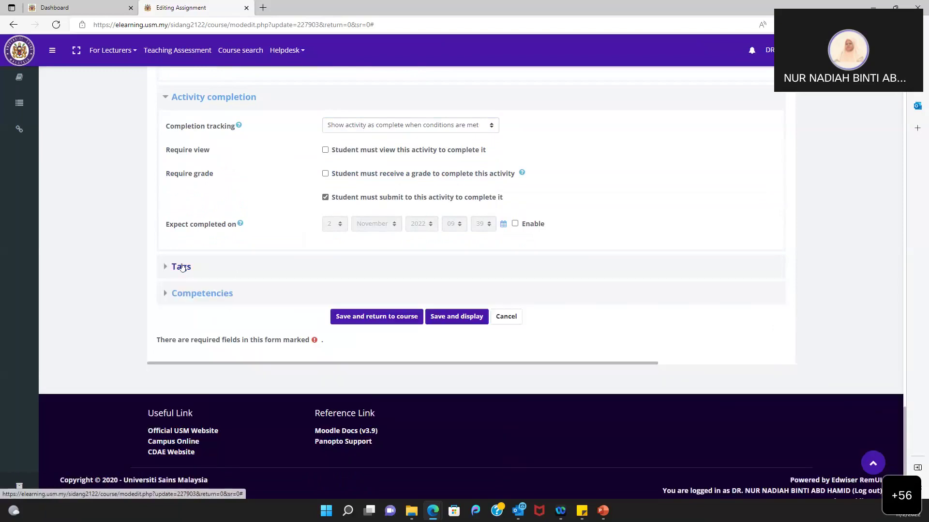
pyautogui.click(211, 294)
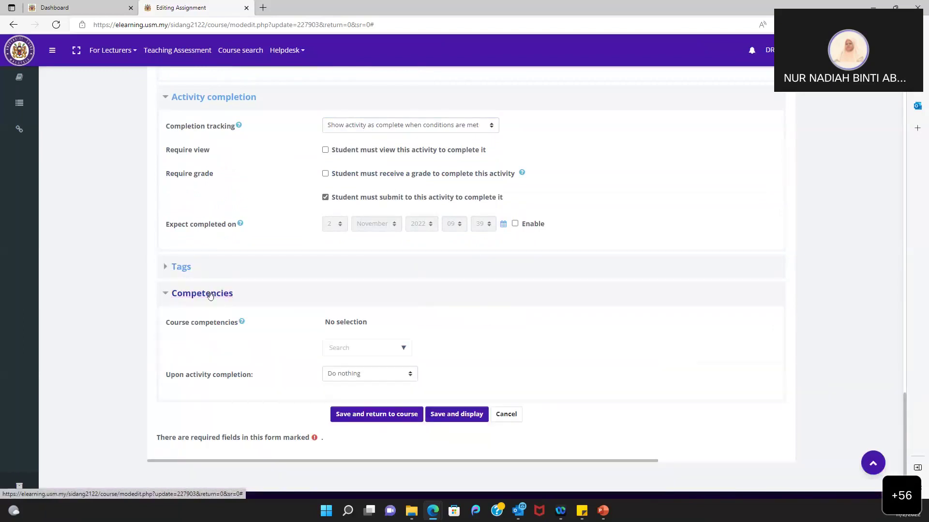
pyautogui.click(210, 294)
pyautogui.click(210, 294)
pyautogui.click(210, 294)
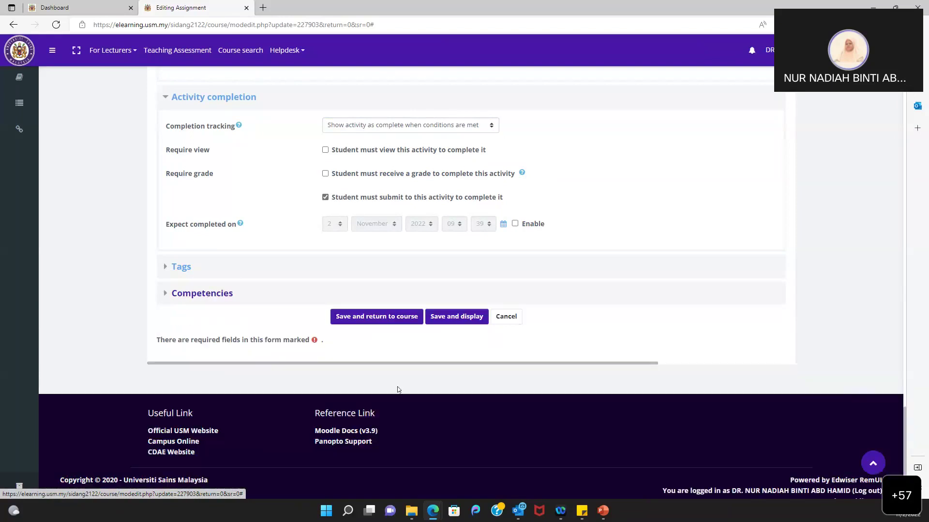
# - Save and display the assignment, and review its questions, graph and grading summary
pyautogui.click(454, 323)
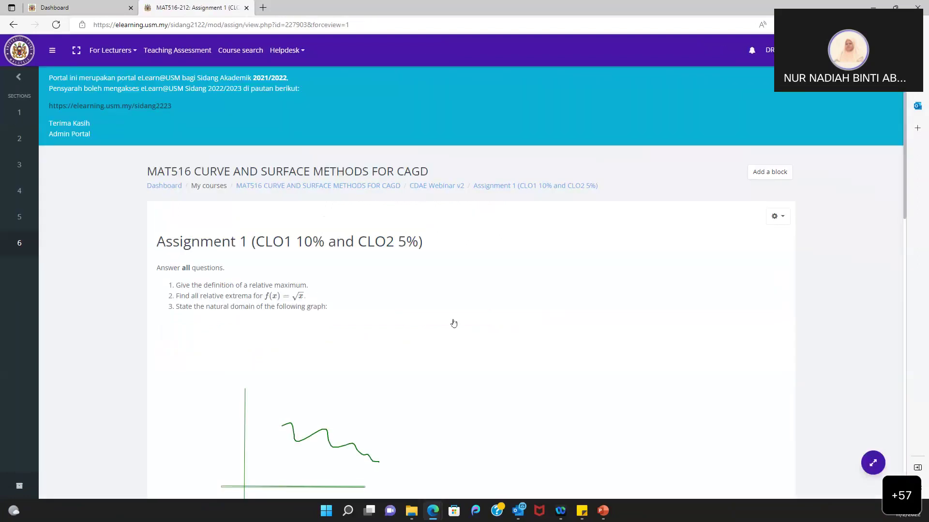
pyautogui.scroll(-3, 454, 323)
pyautogui.scroll(1, 451, 323)
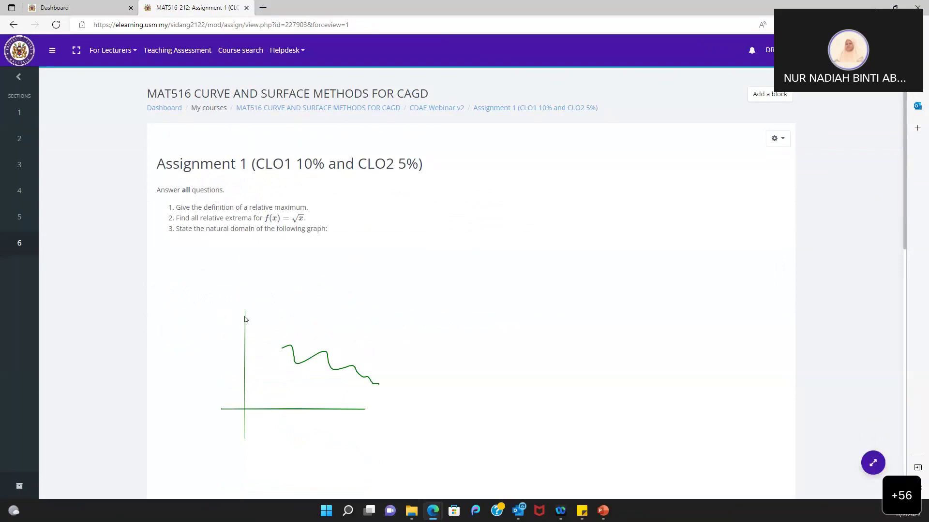
pyautogui.scroll(-2, 310, 303)
pyautogui.scroll(2, 311, 303)
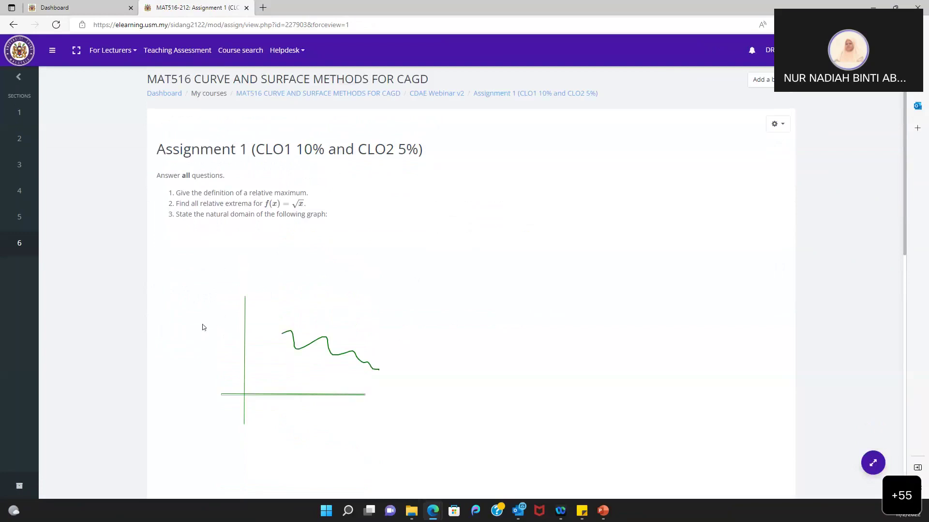
pyautogui.scroll(-1, 203, 327)
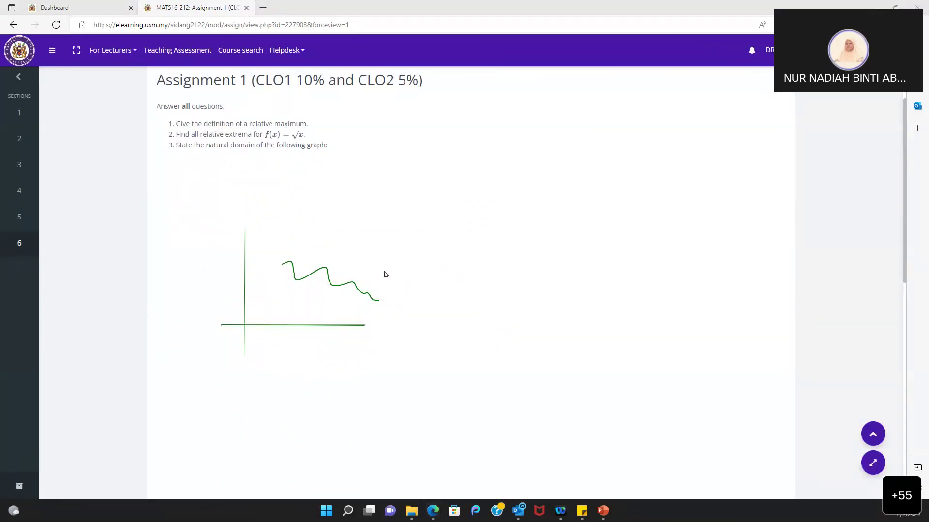
pyautogui.scroll(-4, 385, 274)
pyautogui.scroll(-5, 385, 275)
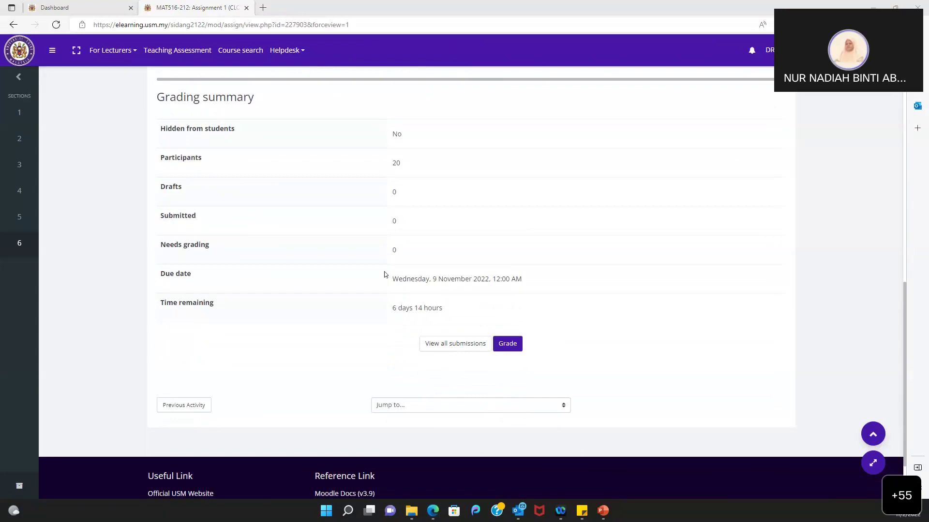
pyautogui.scroll(10, 390, 213)
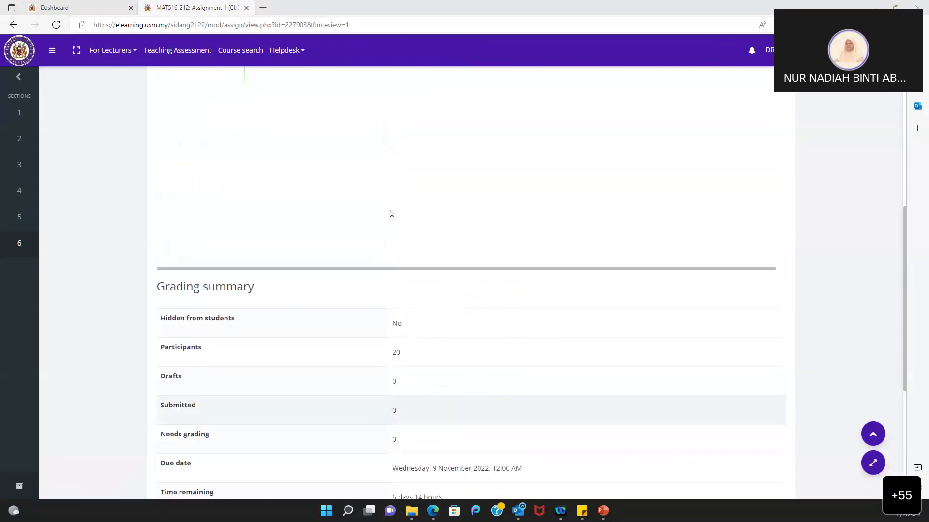
pyautogui.scroll(1, 391, 214)
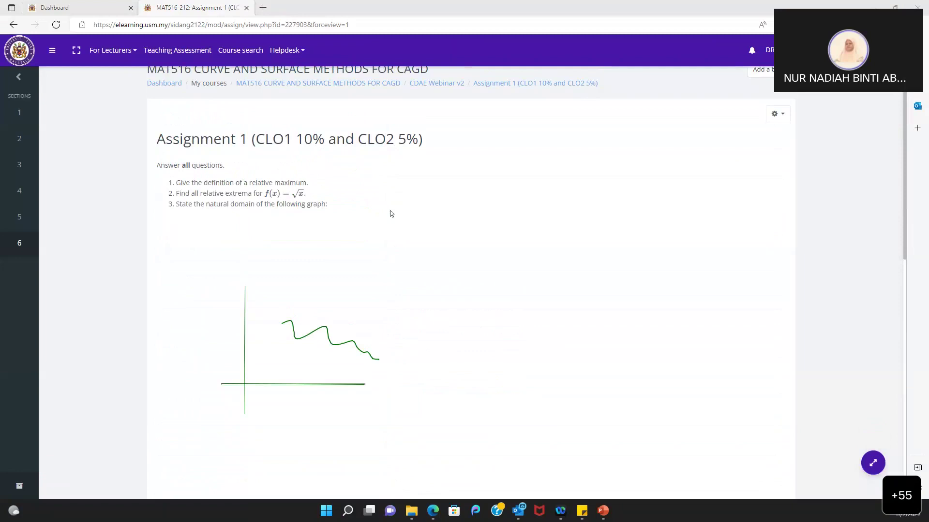
# - Open the MAT516 course page in a new tab, open the Assignment 2 activity and review its grading summary
pyautogui.rightClick(386, 85)
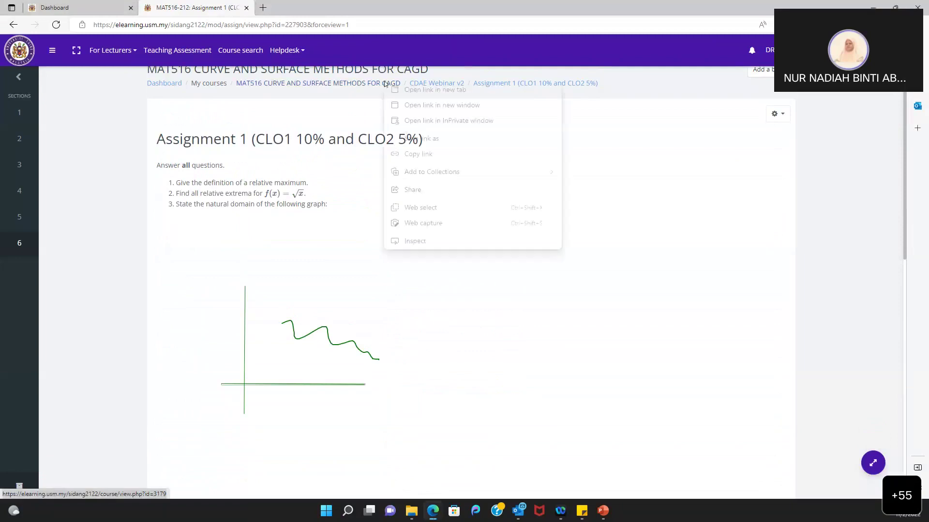
pyautogui.click(397, 92)
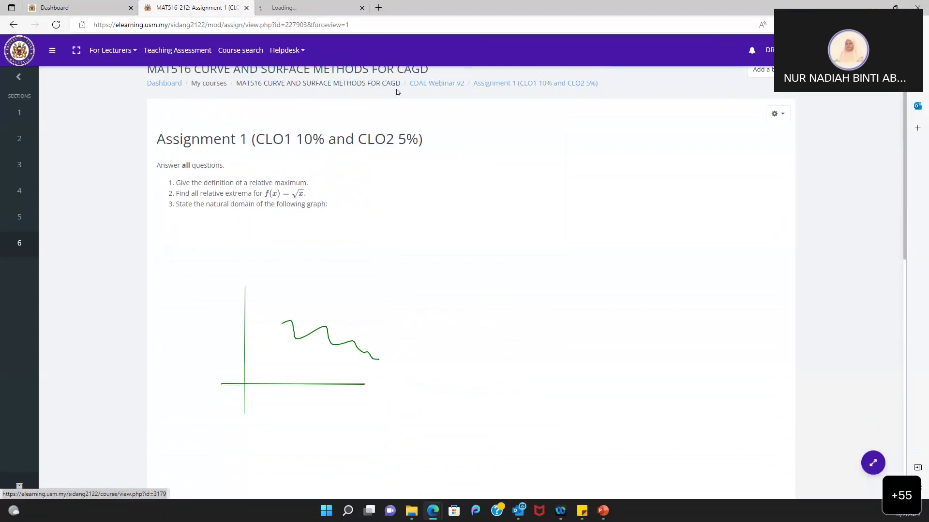
pyautogui.hotkey('ctrl', 'Tab')
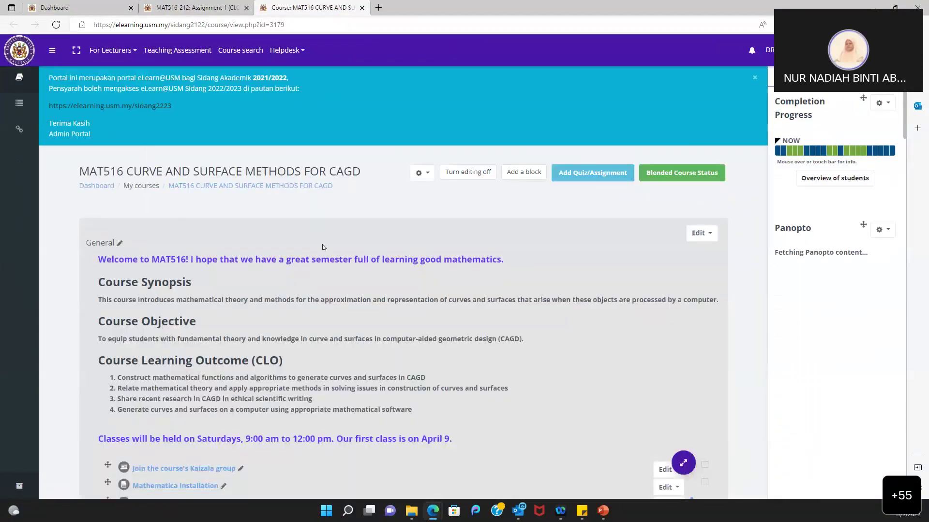
pyautogui.scroll(-7, 306, 306)
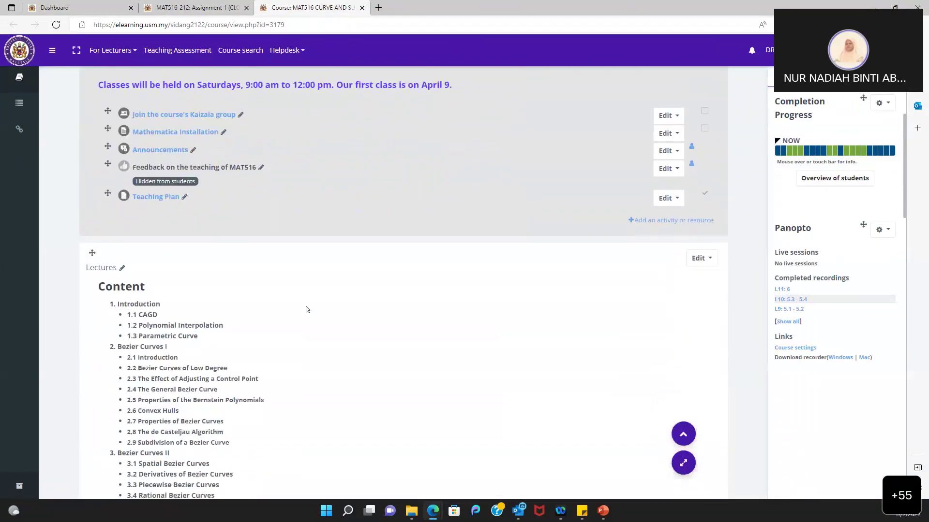
pyautogui.scroll(-10, 305, 310)
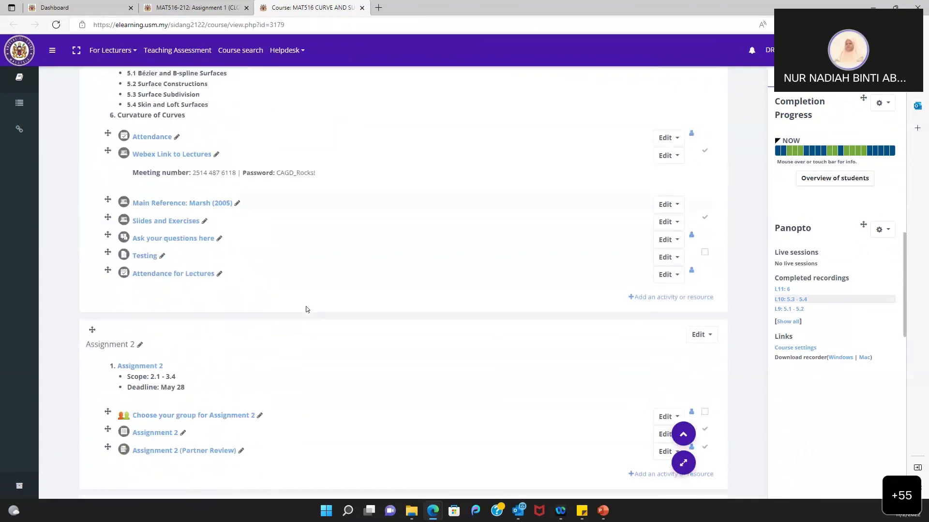
pyautogui.scroll(-1, 305, 310)
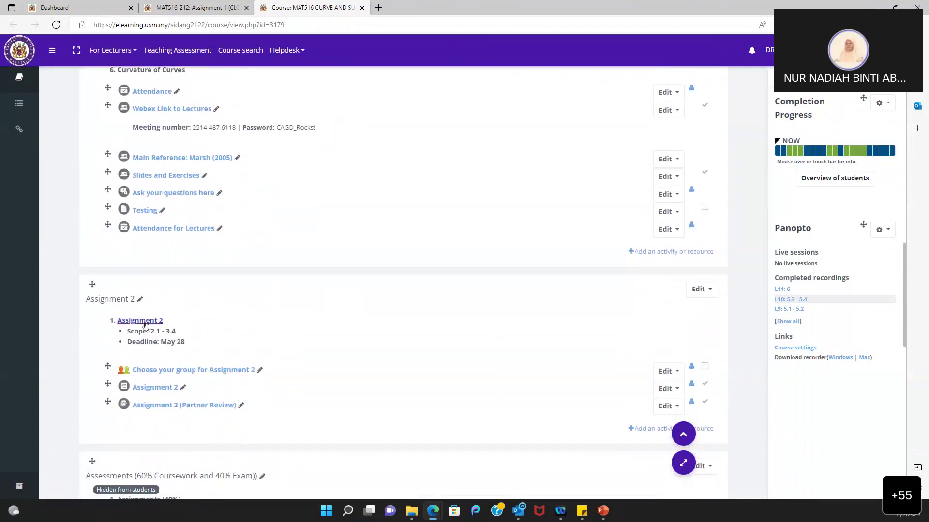
pyautogui.scroll(-1, 237, 319)
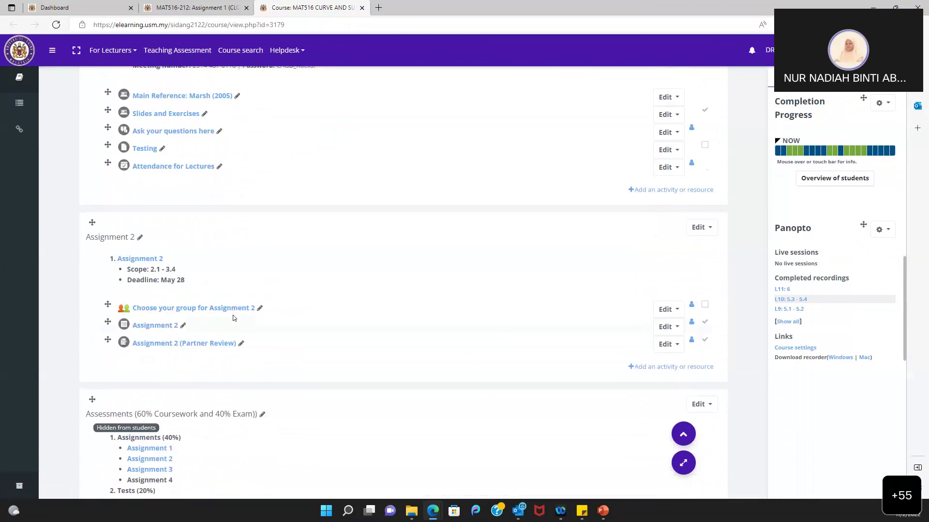
pyautogui.click(159, 327)
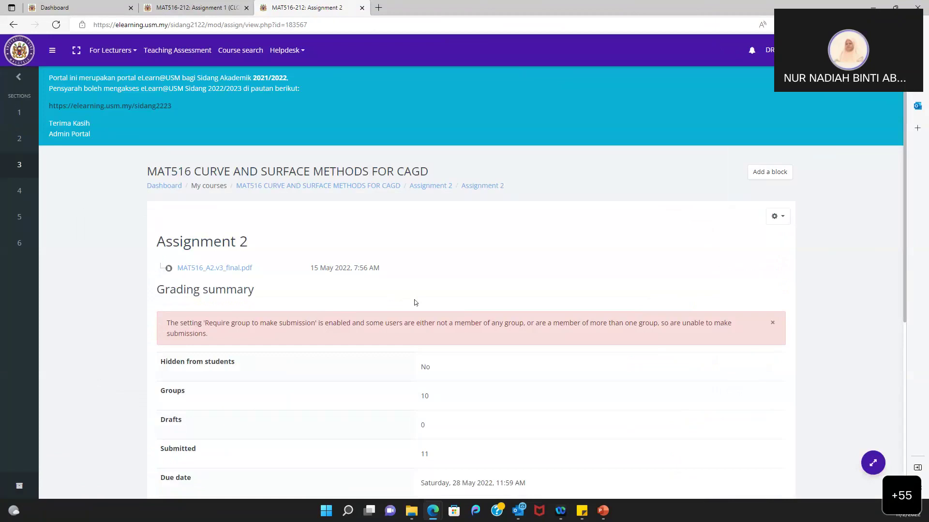
pyautogui.scroll(-2, 413, 302)
pyautogui.scroll(-1, 372, 300)
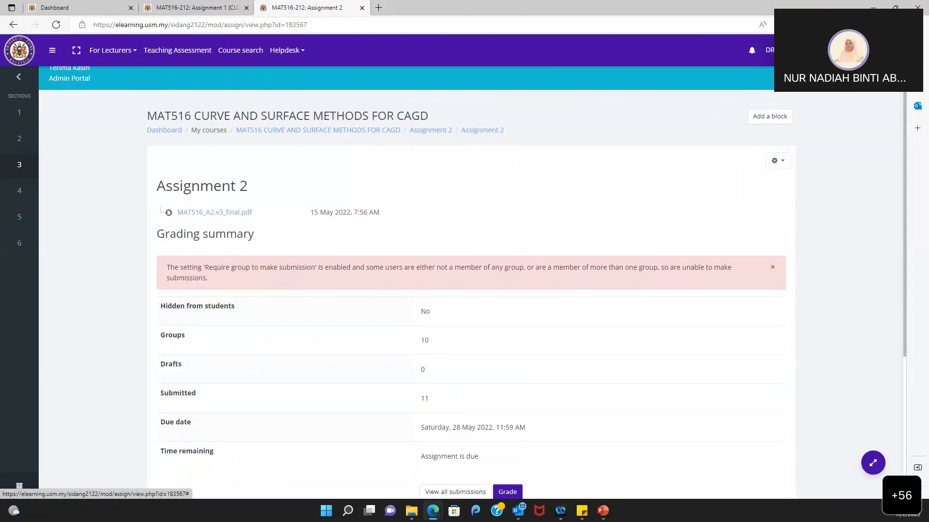
# - Switch the course role to Student and review the submission status of Assignment 2
pyautogui.click(846, 50)
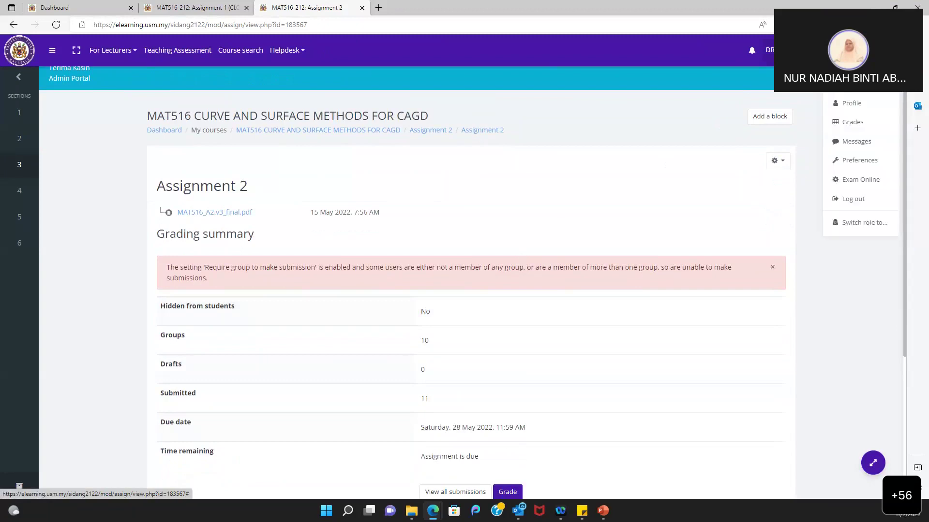
pyautogui.click(862, 223)
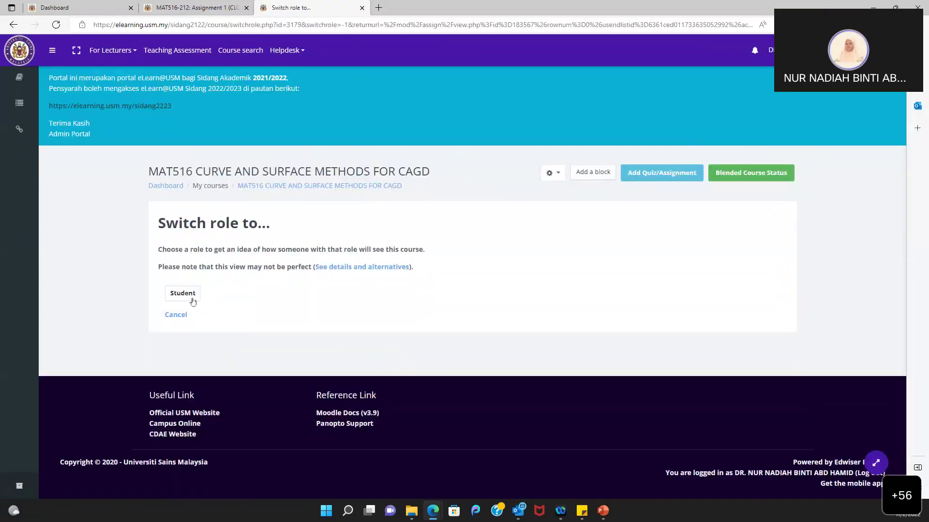
pyautogui.click(182, 293)
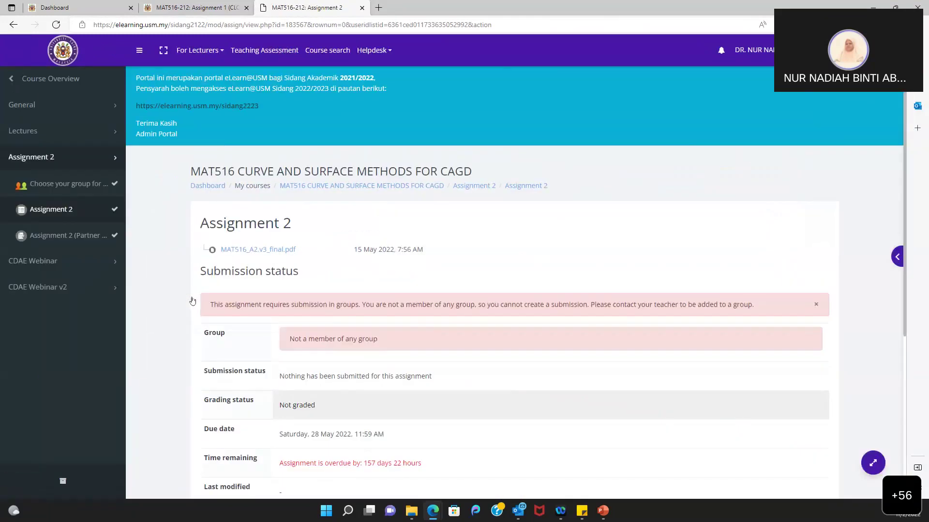
pyautogui.scroll(-3, 344, 336)
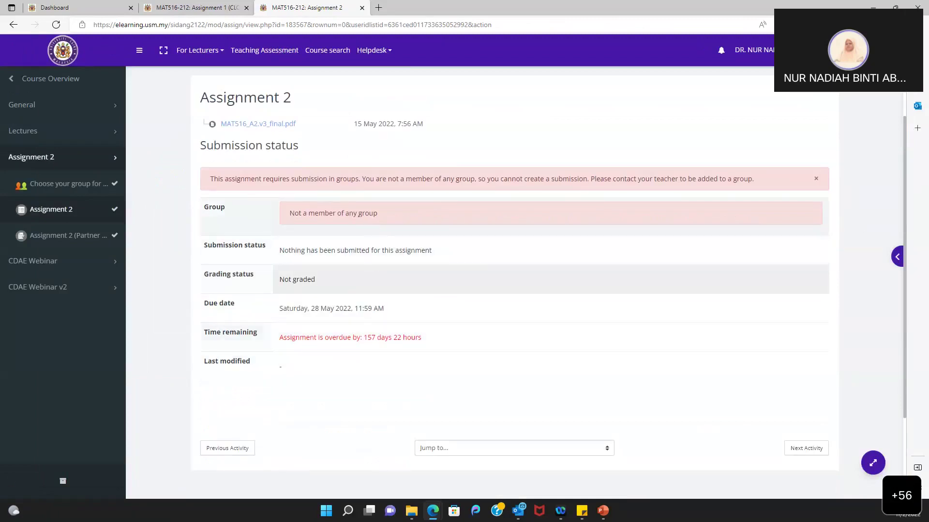
pyautogui.scroll(-2, 326, 221)
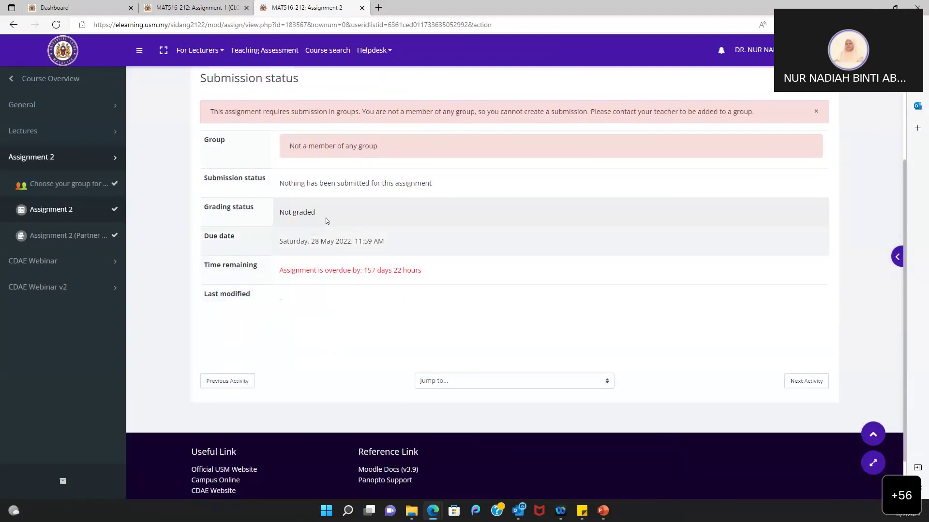
pyautogui.scroll(4, 326, 220)
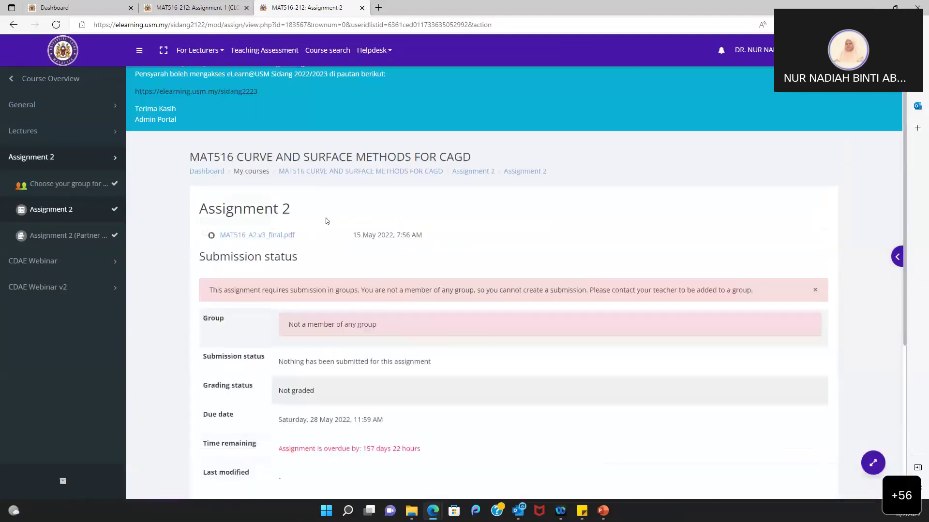
# - Close the Assignment 2 tab and bring up Assignment 1 in the student view, cancelling the role switching page
pyautogui.click(362, 8)
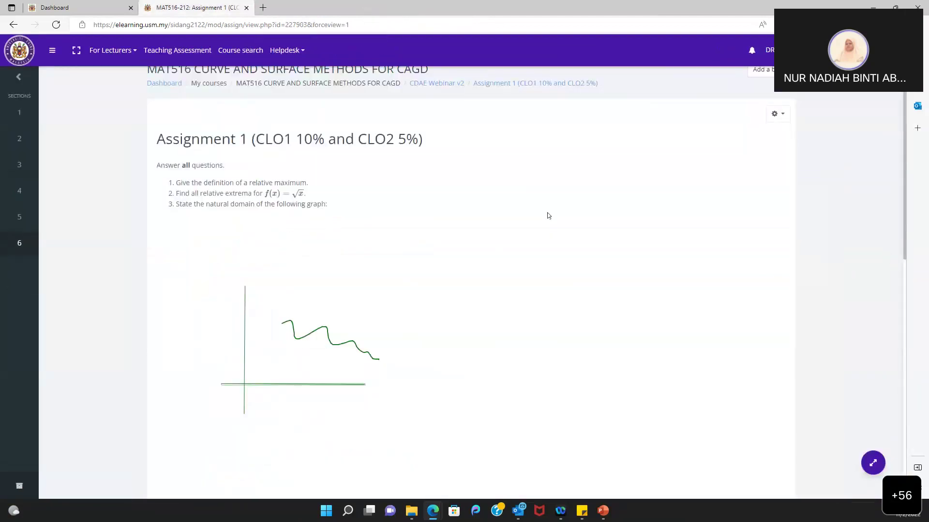
pyautogui.click(846, 50)
pyautogui.click(847, 222)
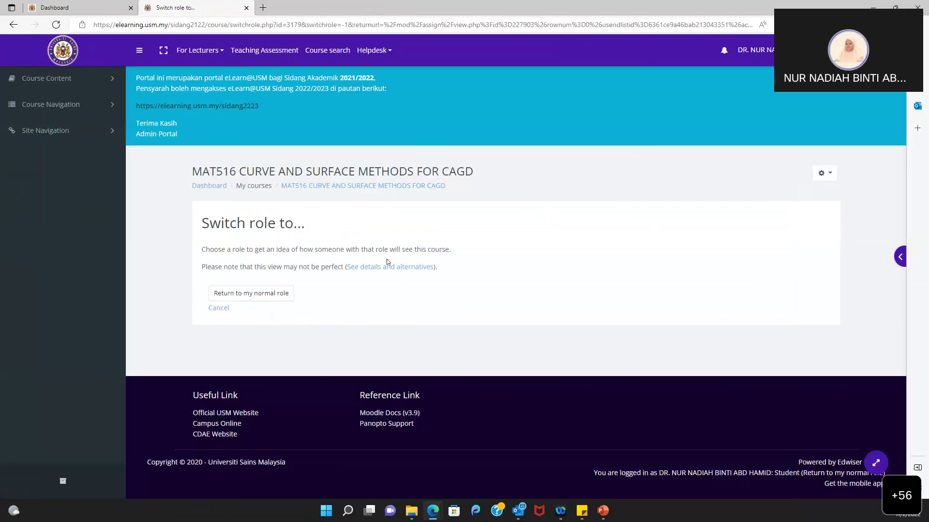
pyautogui.click(218, 309)
# - Review the submission status and questions of Assignment 1 as a student sees them
pyautogui.scroll(-10, 394, 325)
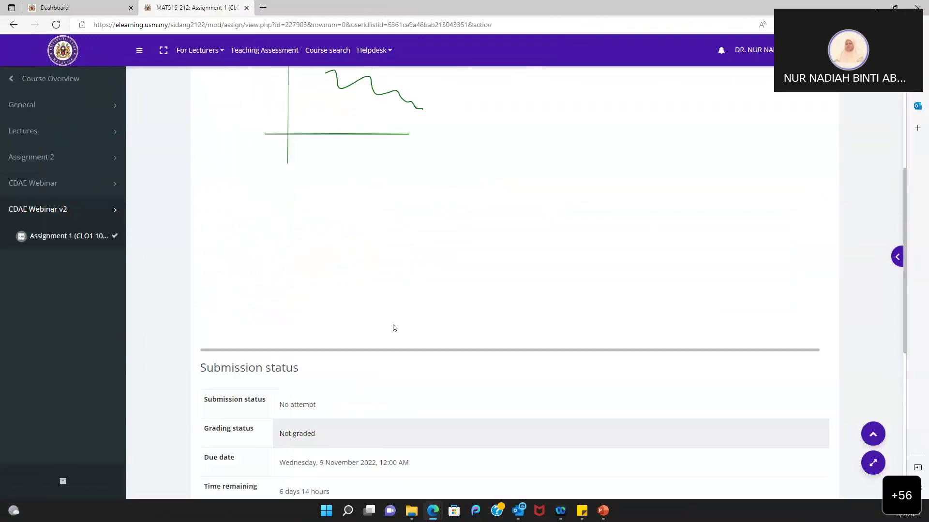
pyautogui.scroll(-1, 393, 328)
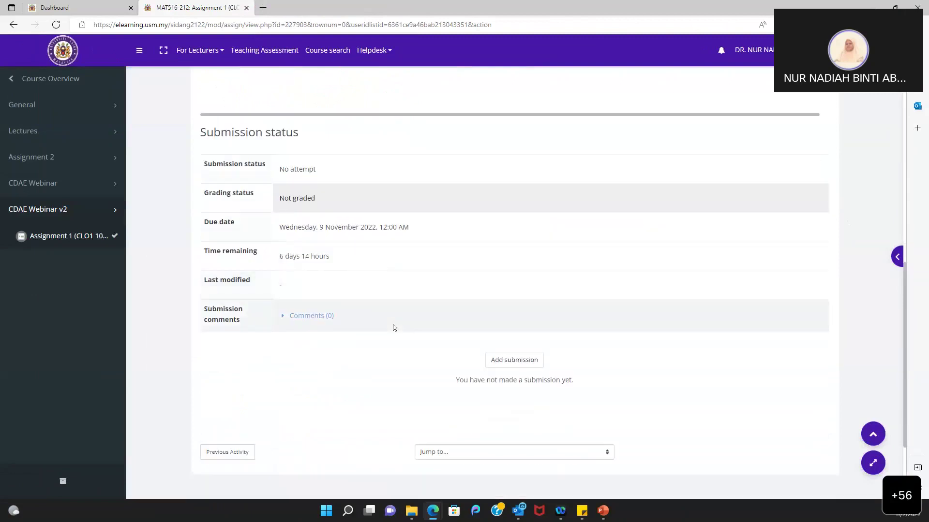
pyautogui.scroll(10, 394, 325)
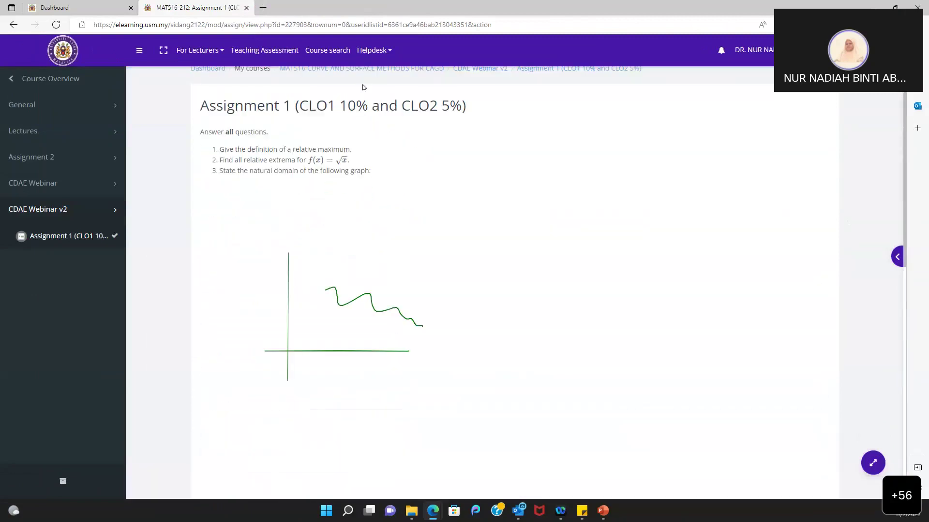
# - Add a submission to Assignment 1 as a student with the online text "This is my answer." and save it
pyautogui.scroll(-8, 400, 243)
pyautogui.scroll(-3, 400, 242)
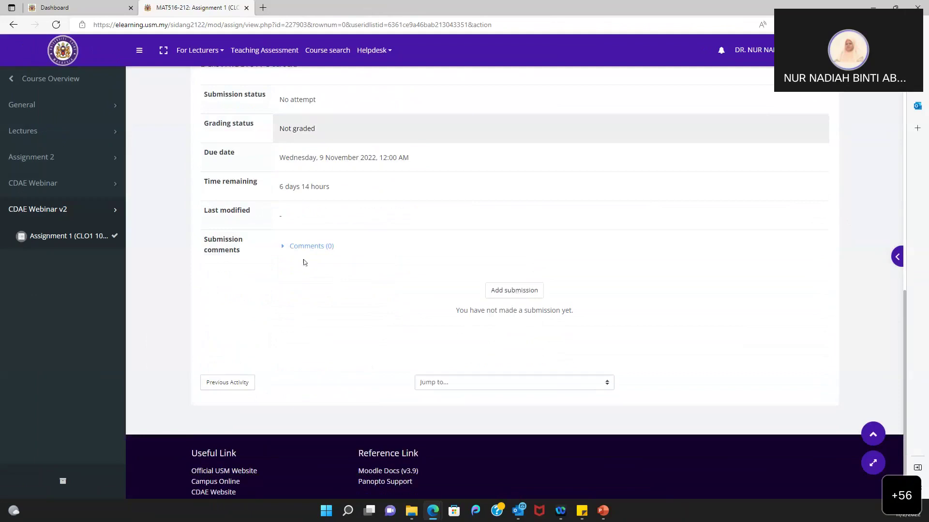
pyautogui.click(506, 298)
pyautogui.scroll(-10, 480, 371)
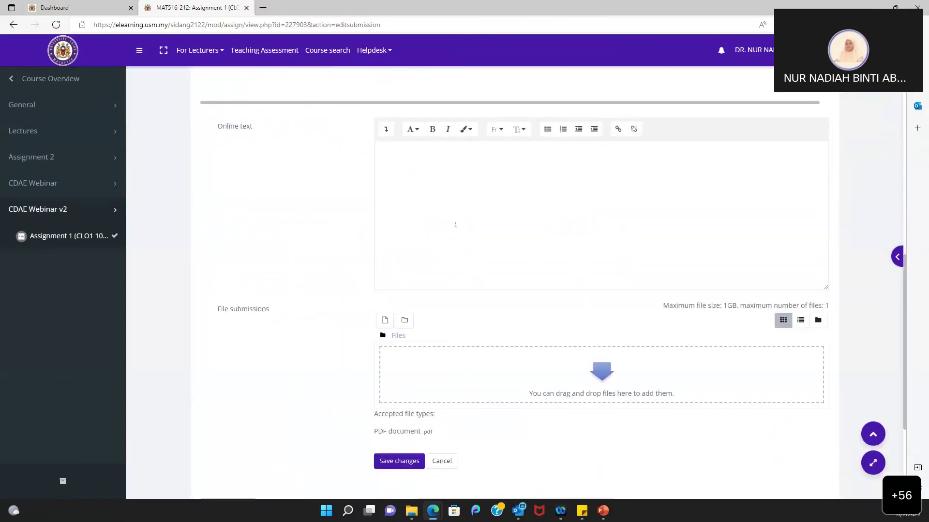
pyautogui.click(429, 205)
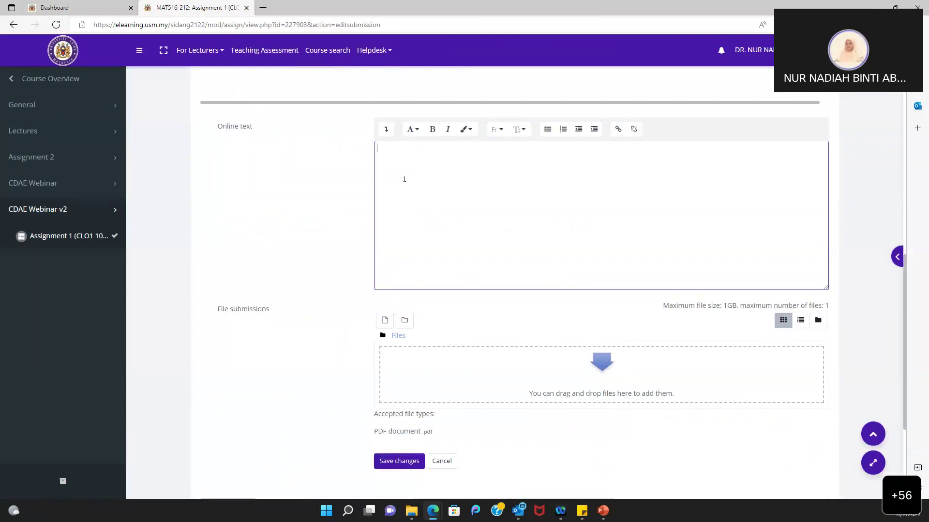
pyautogui.write('This ')
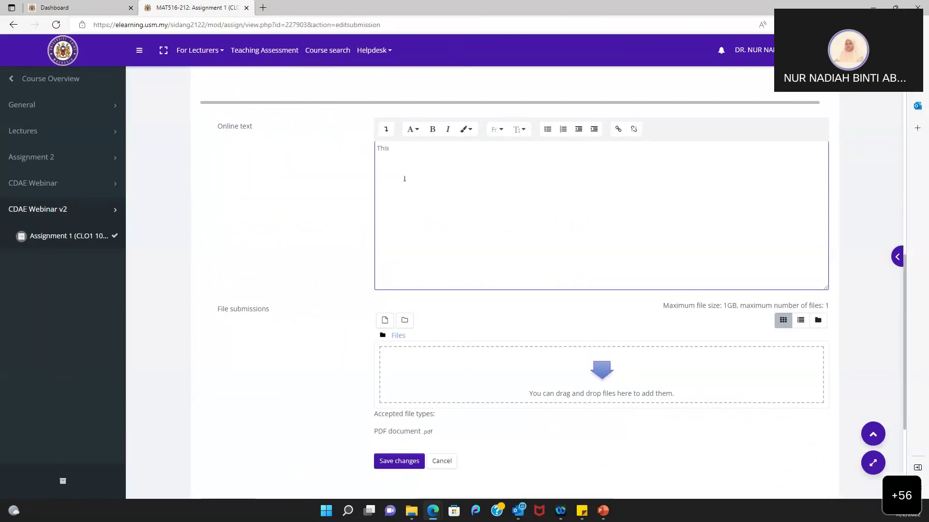
pyautogui.write('is my answer.')
pyautogui.scroll(-2, 356, 279)
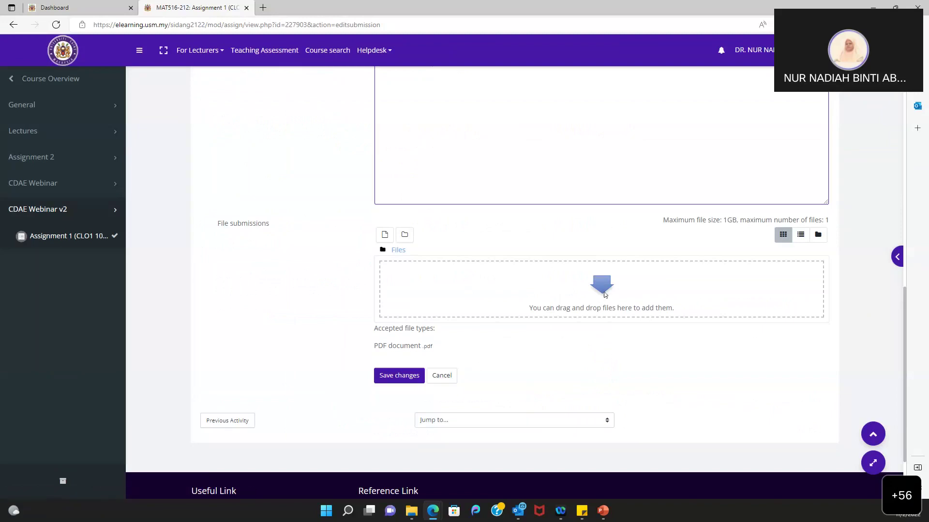
pyautogui.click(412, 381)
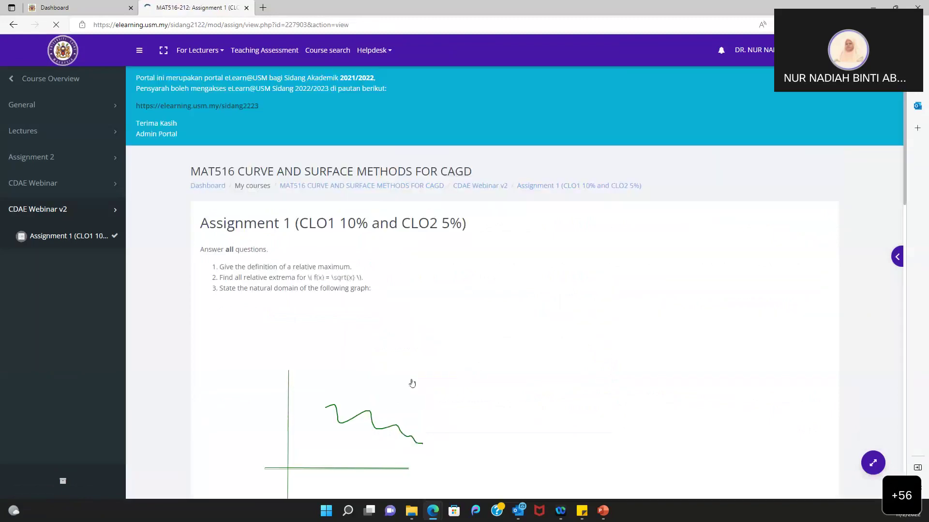
# - Review the saved draft and submit the assignment for grading, accepting the statement that the submission is own work
pyautogui.scroll(-5, 446, 362)
pyautogui.scroll(-5, 447, 362)
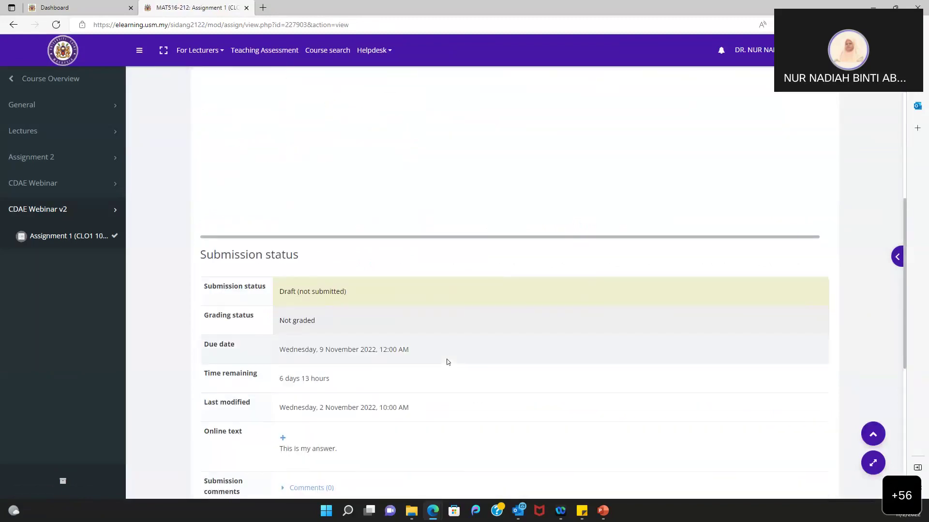
pyautogui.scroll(-1, 447, 362)
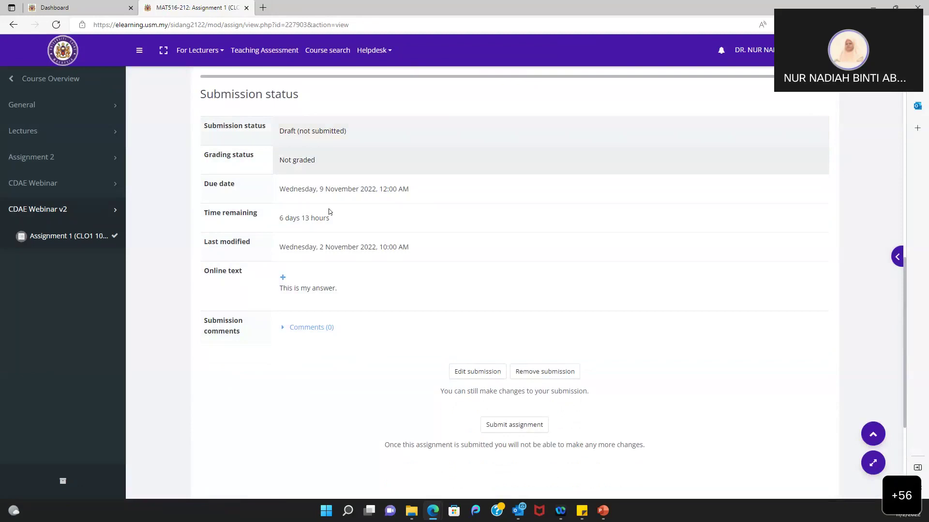
pyautogui.scroll(-1, 351, 351)
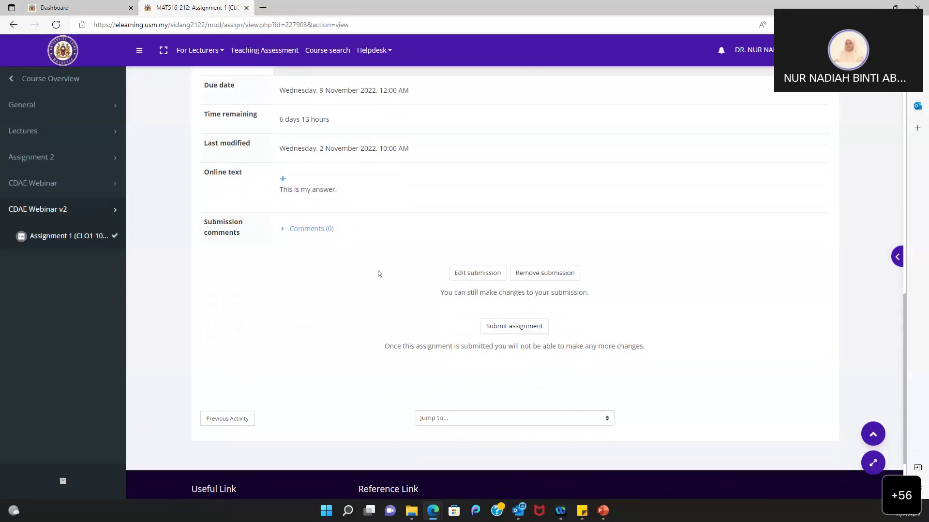
pyautogui.click(510, 330)
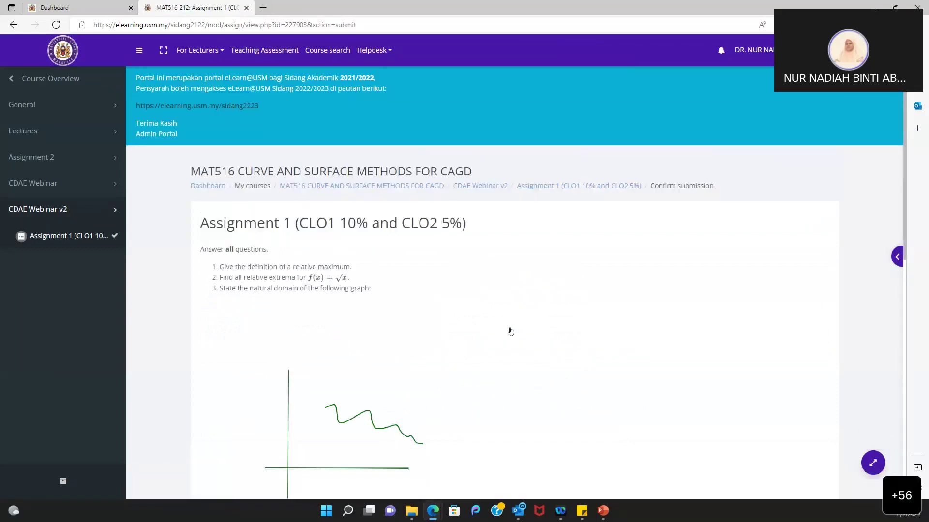
pyautogui.scroll(-6, 510, 332)
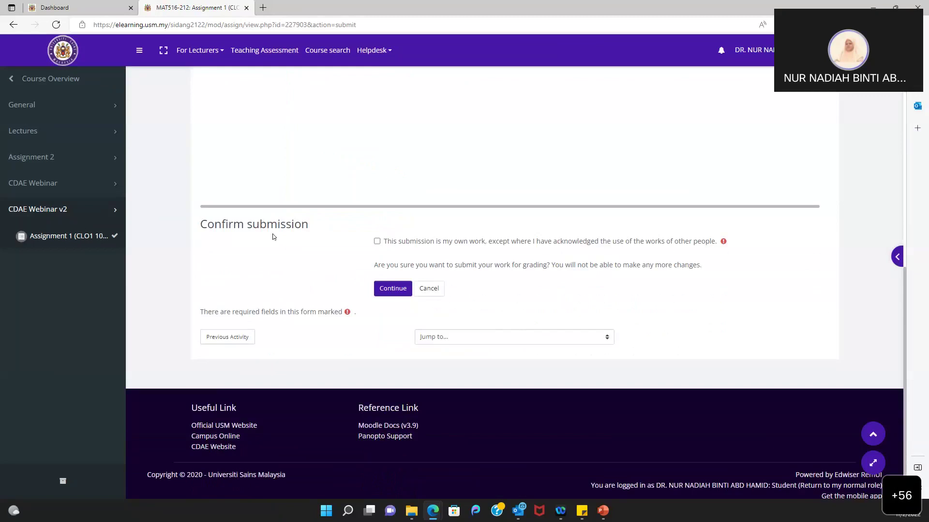
pyautogui.click(377, 242)
pyautogui.click(377, 242)
pyautogui.click(377, 241)
pyautogui.click(392, 293)
pyautogui.click(392, 291)
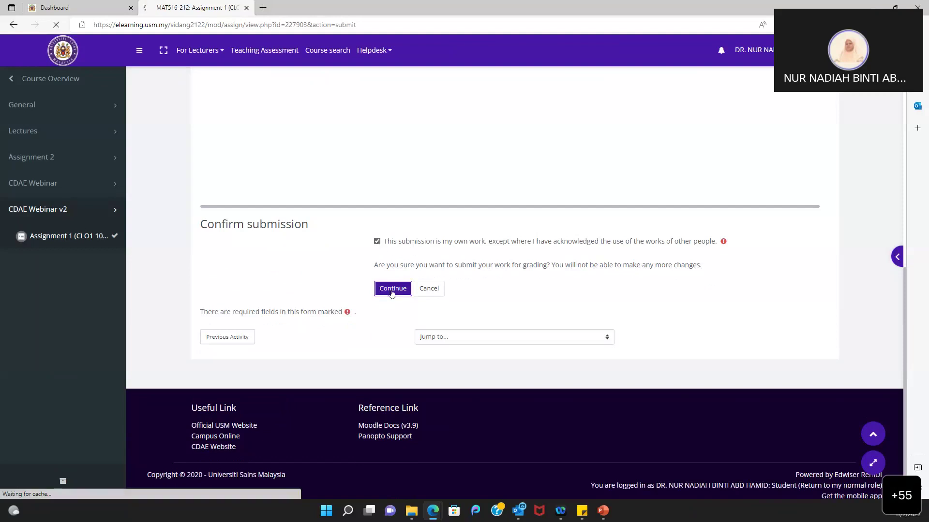
# - Check the submission status of Assignment 1 and go back to the CDAE Webinar v2 section of the course
pyautogui.scroll(-10, 460, 341)
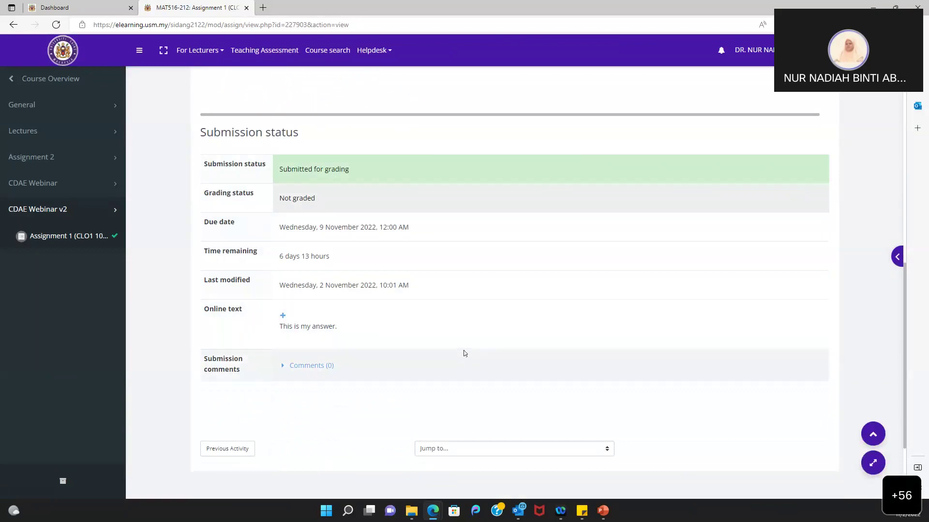
pyautogui.scroll(-2, 464, 353)
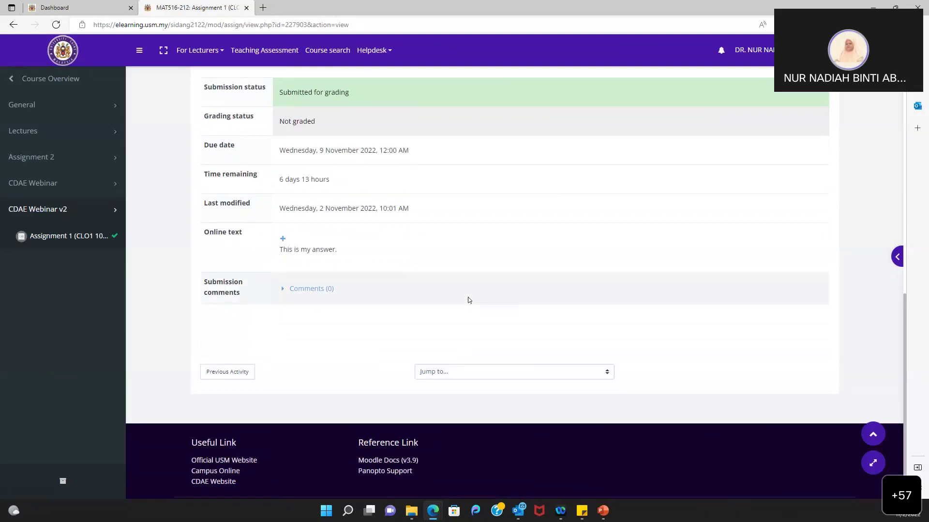
pyautogui.scroll(12, 468, 300)
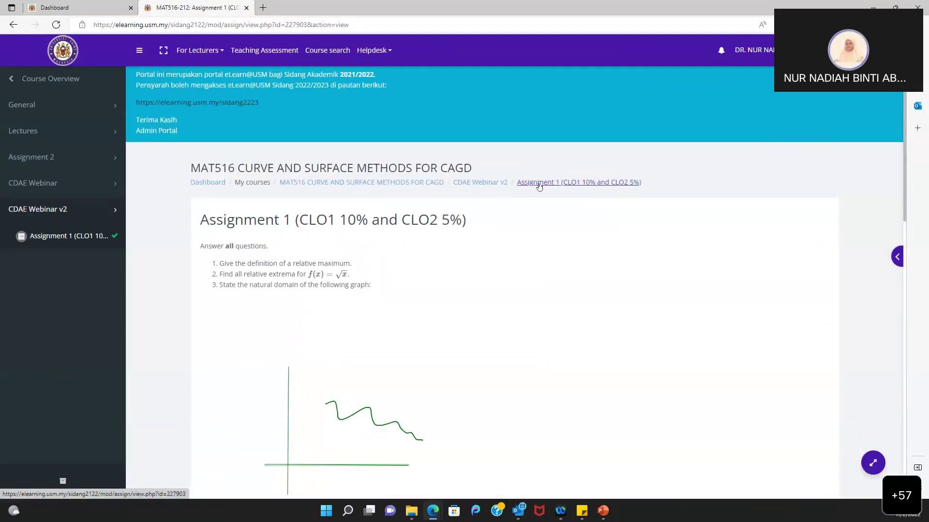
pyautogui.click(495, 184)
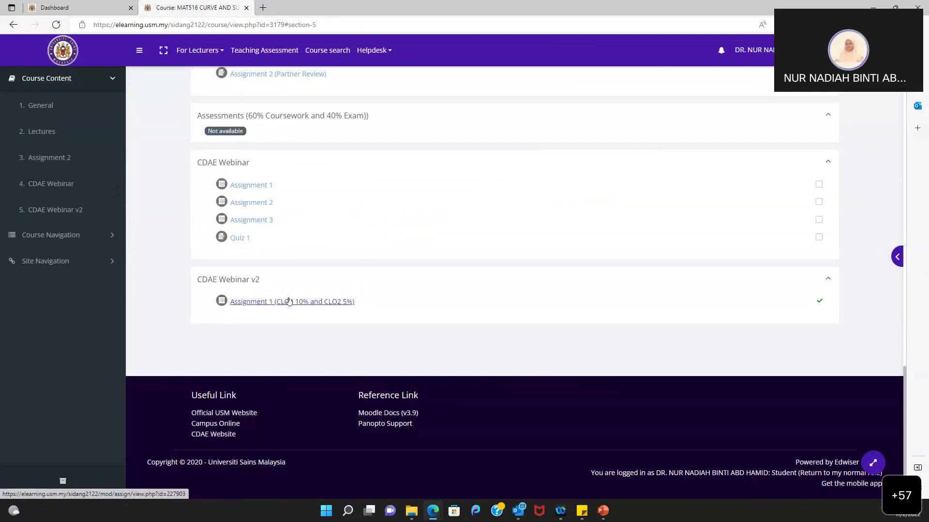
# - Switch from the student view back to the normal role and look through the MAT516 course page
pyautogui.click(762, 50)
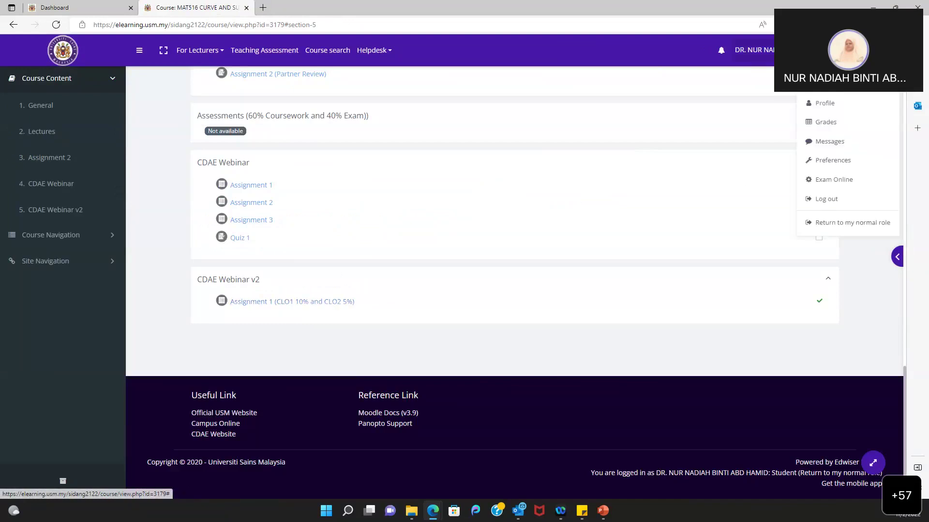
pyautogui.click(829, 227)
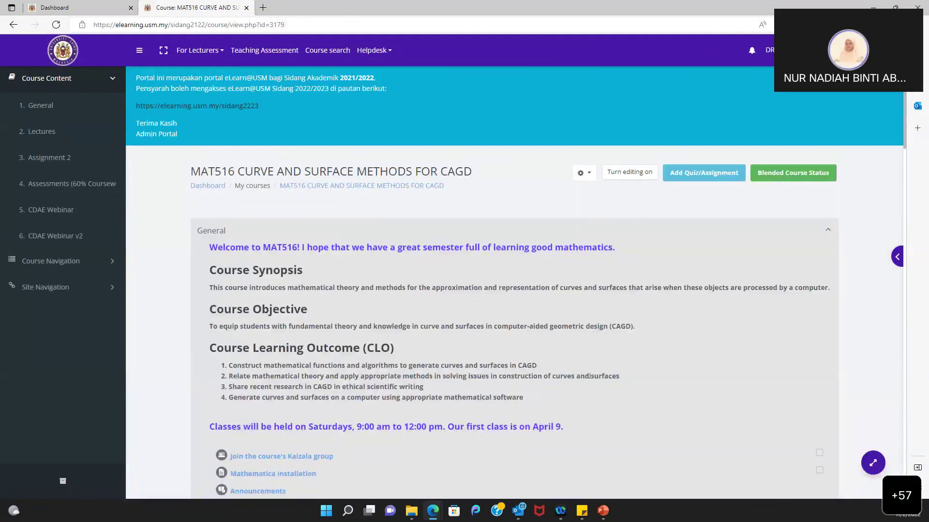
pyautogui.scroll(-15, 588, 376)
pyautogui.scroll(-15, 588, 375)
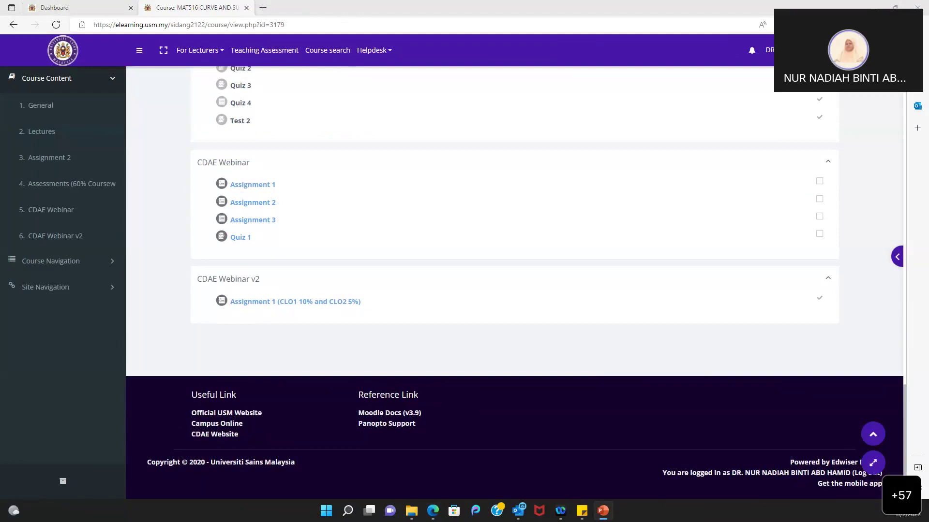
# - Turn on editing for the course and go to the CDAE Webinar v2 section
pyautogui.scroll(20, 403, 197)
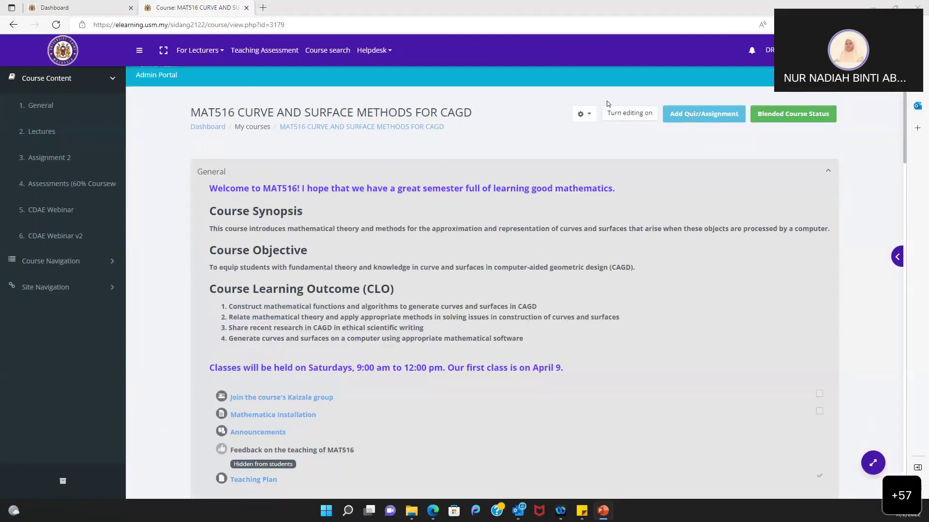
pyautogui.click(629, 120)
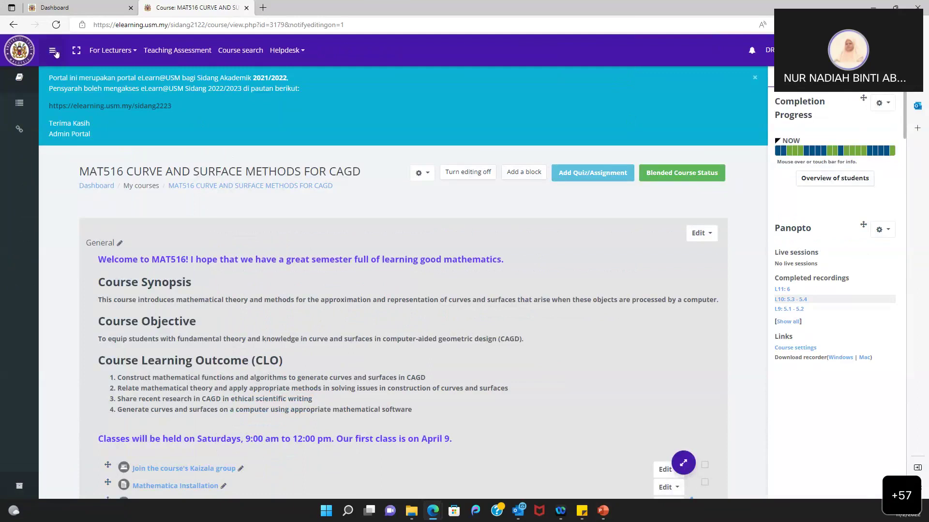
pyautogui.click(53, 51)
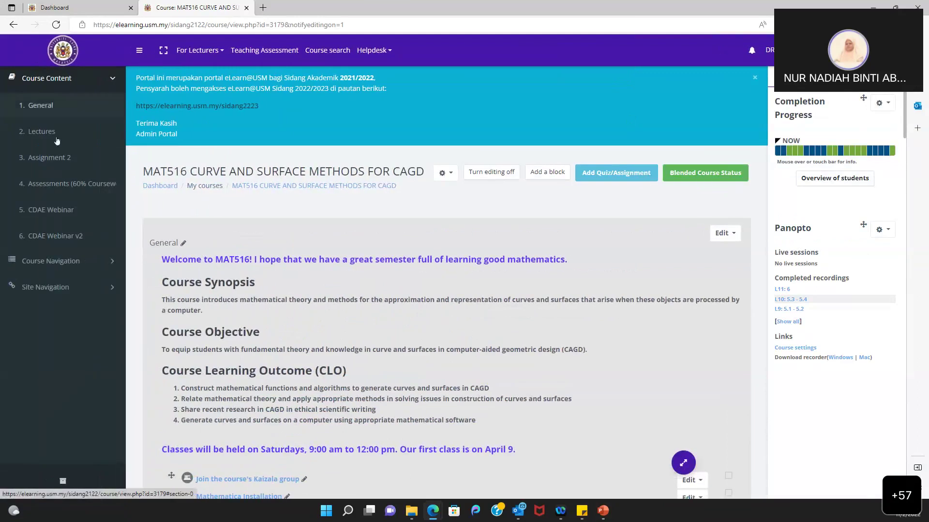
pyautogui.click(48, 236)
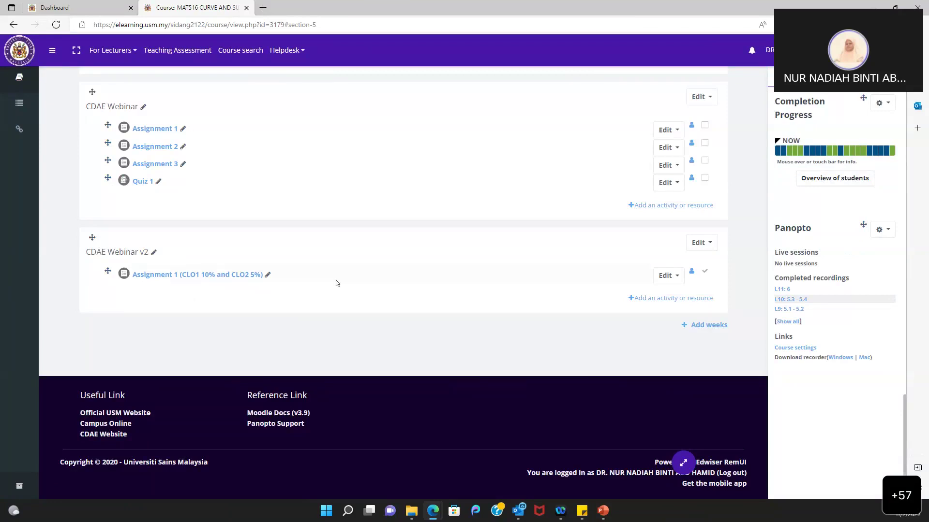
# - Open the settings of Assignment 1 in CDAE Webinar v2 and review its general, availability and submission type options
pyautogui.click(668, 275)
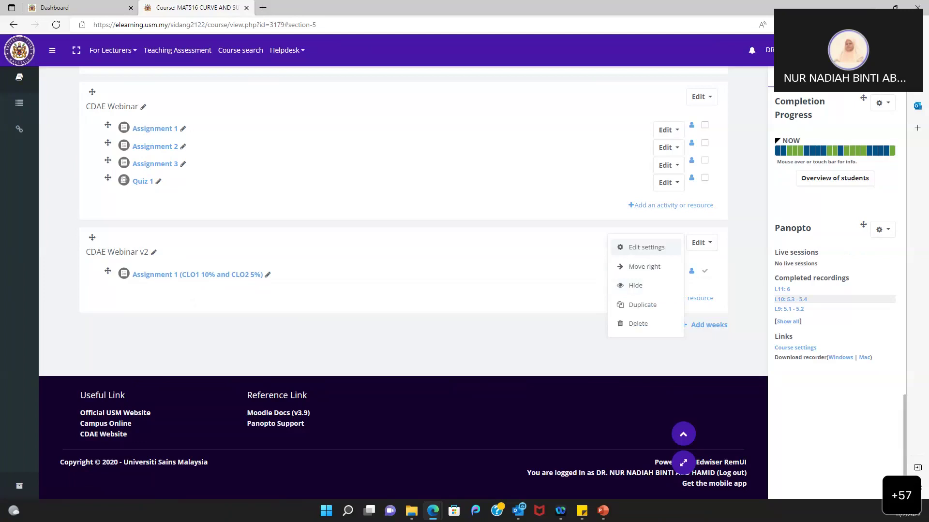
pyautogui.hotkey('alt', 'Tab')
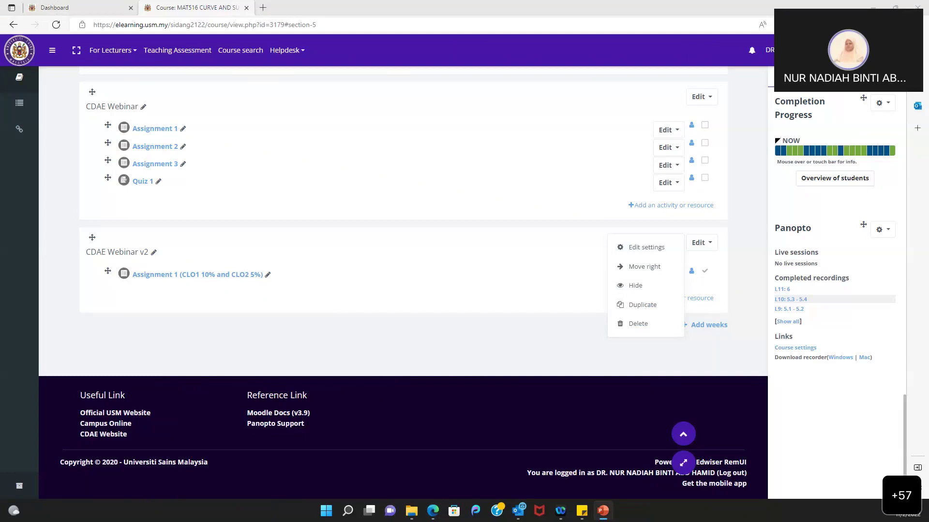
pyautogui.click(646, 248)
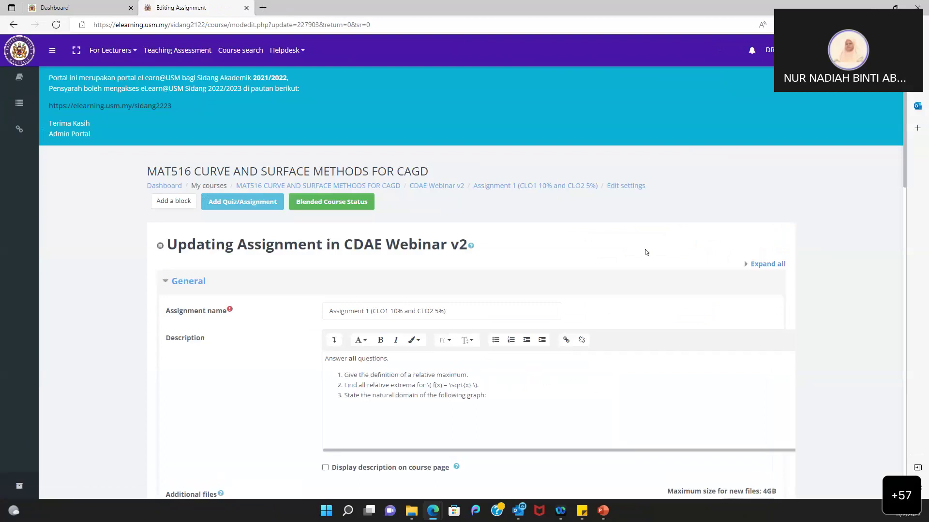
pyautogui.scroll(-3, 635, 334)
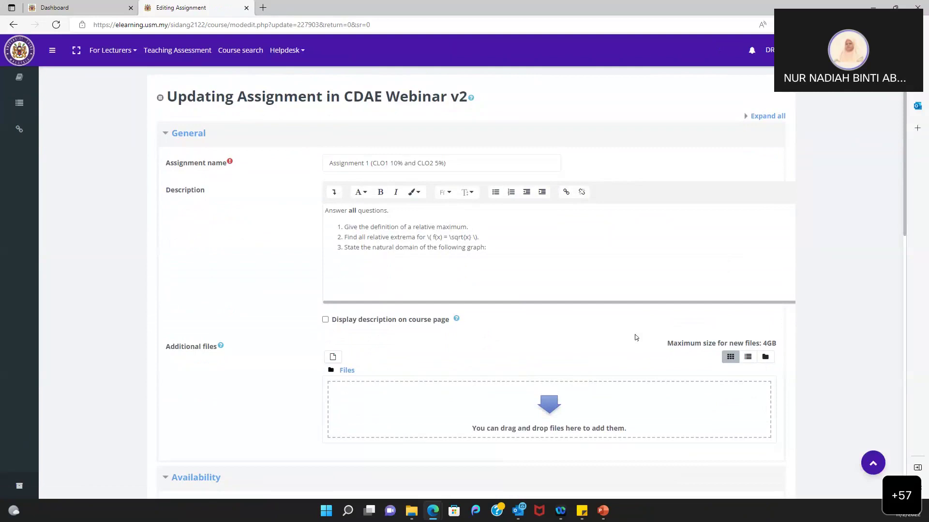
pyautogui.scroll(-1, 570, 342)
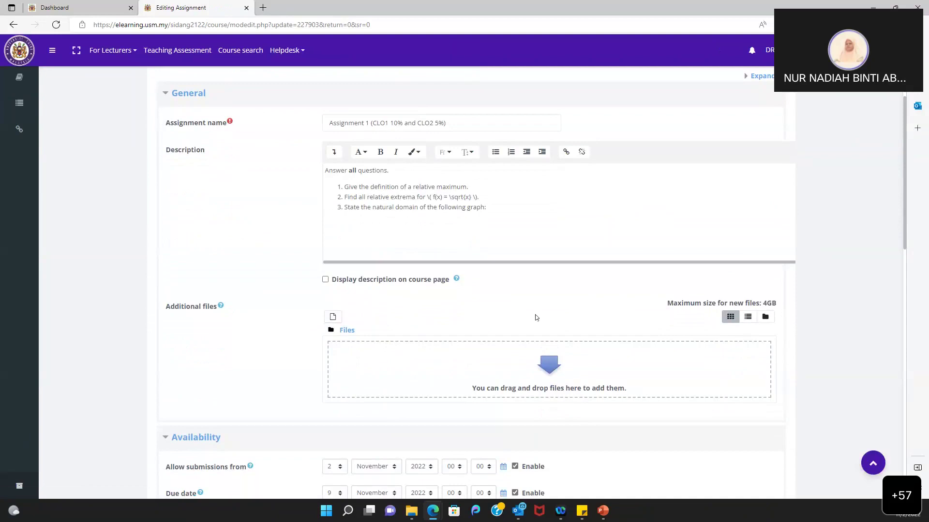
pyautogui.scroll(-4, 511, 295)
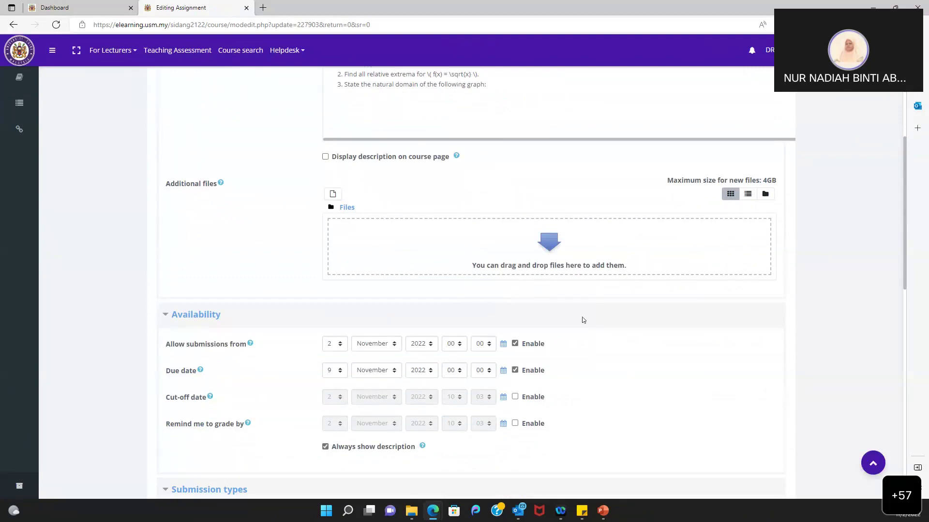
pyautogui.scroll(-3, 582, 319)
pyautogui.scroll(-5, 582, 319)
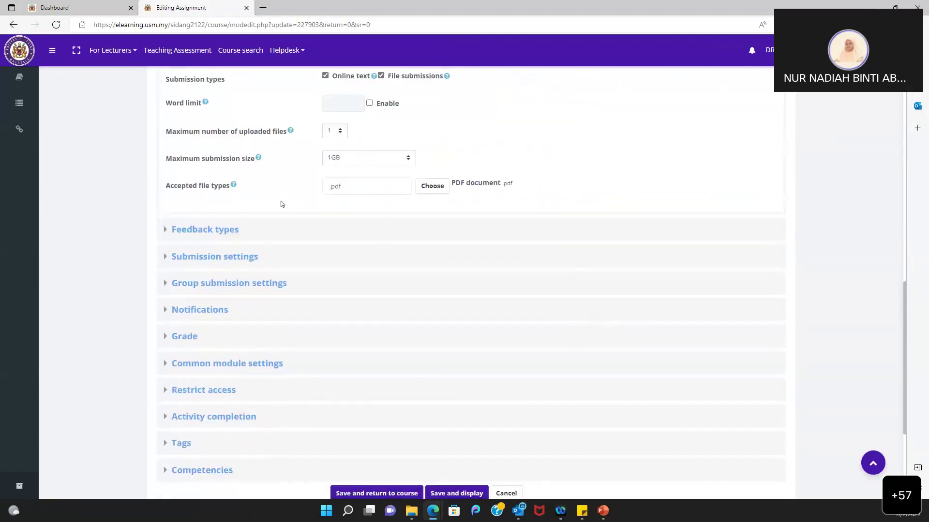
# - Disable feedback comments in the assignment's feedback types, save and display the assignment, and review its grading summary
pyautogui.click(231, 233)
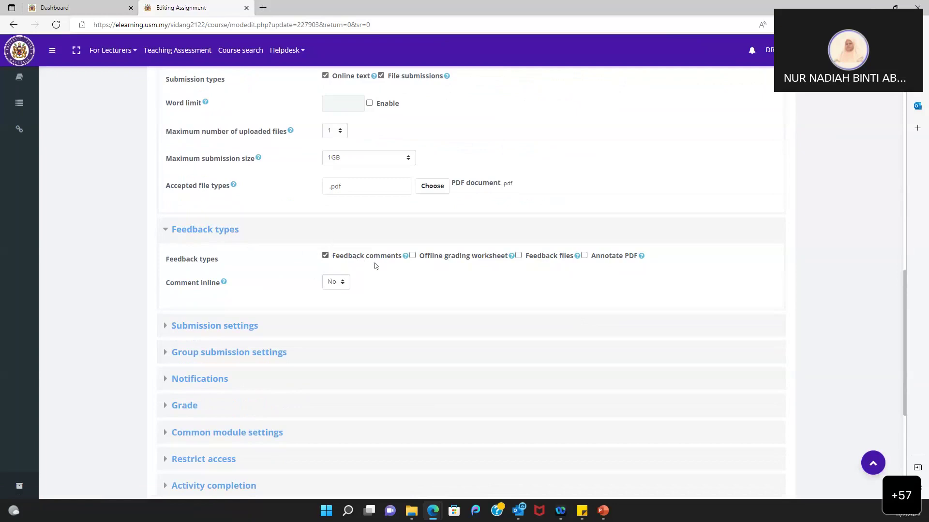
pyautogui.click(325, 256)
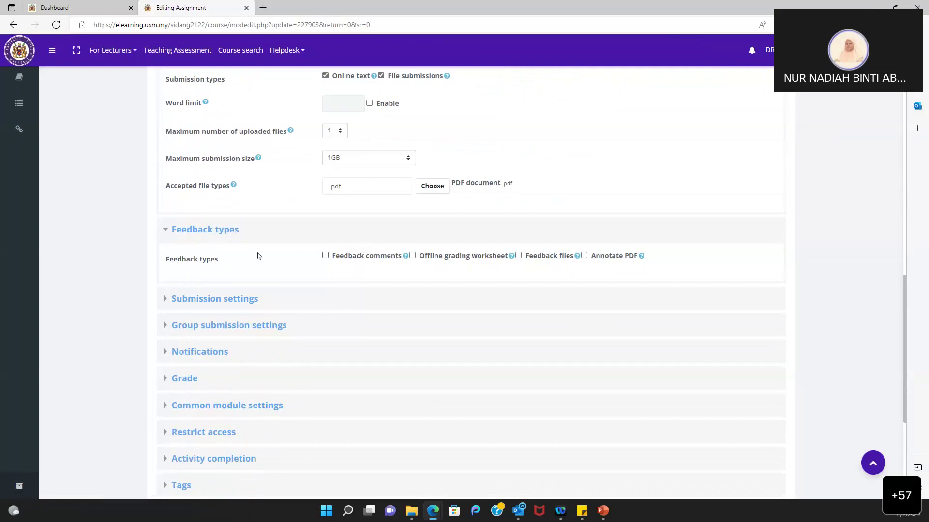
pyautogui.scroll(-5, 424, 289)
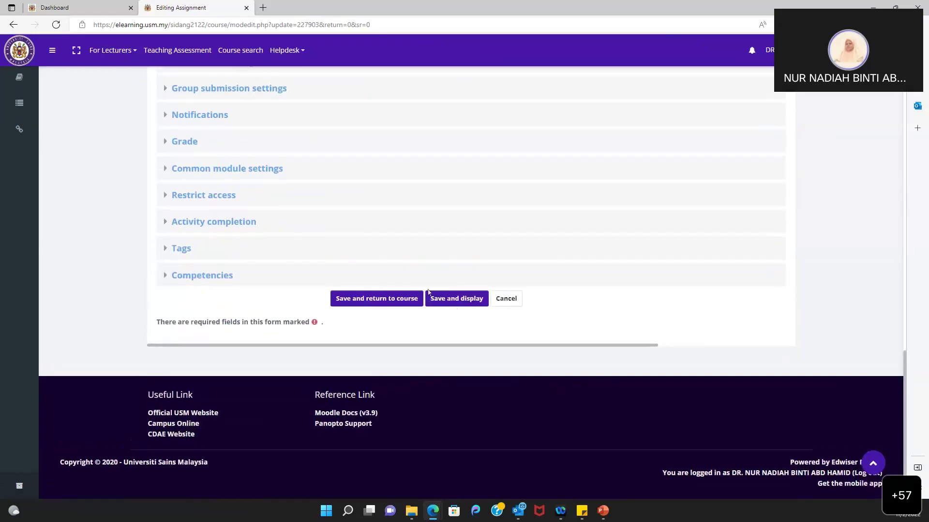
pyautogui.click(461, 299)
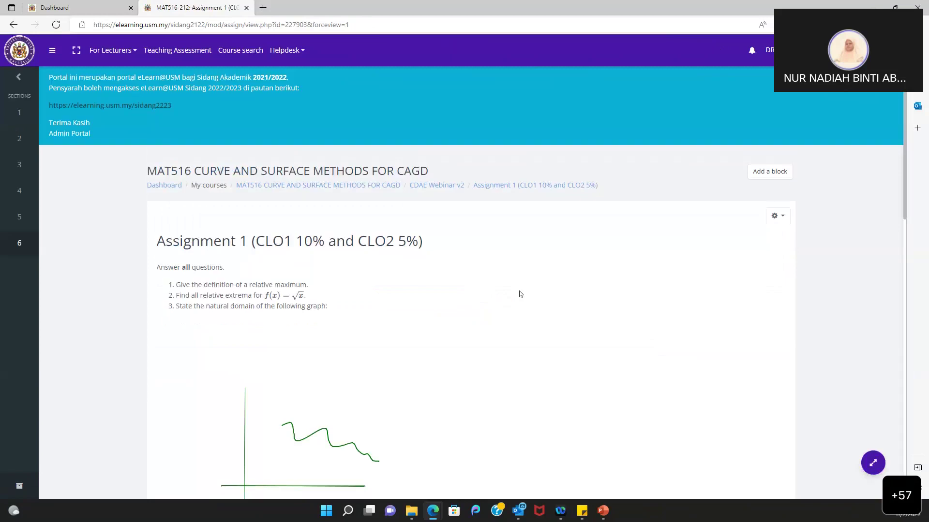
pyautogui.scroll(-10, 520, 293)
pyautogui.scroll(-4, 518, 293)
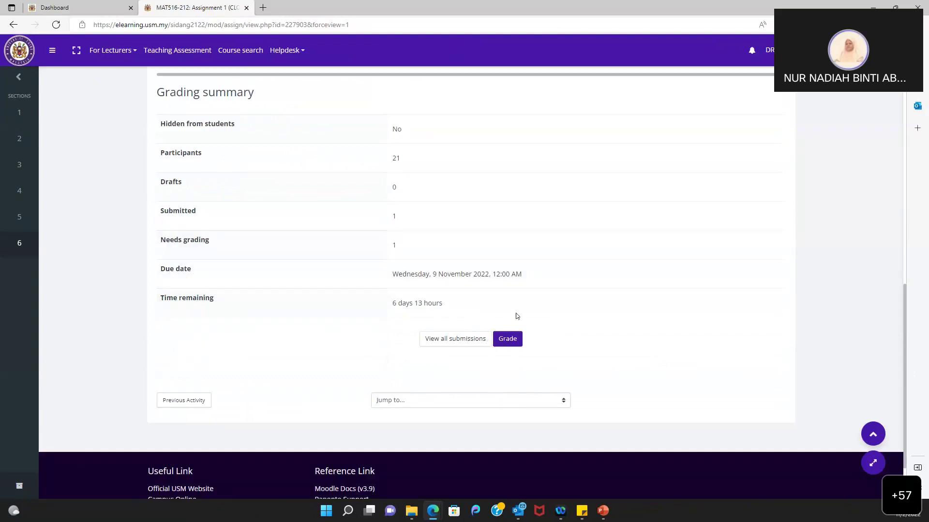
# - Try entering a grade of 10 for the first student in Assignment 1, and leave the grading page without saving
pyautogui.click(512, 343)
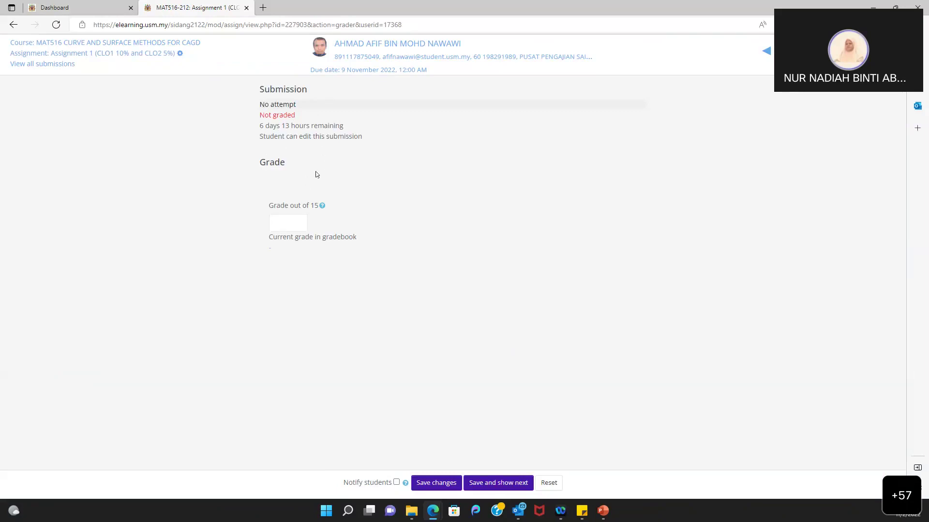
pyautogui.click(299, 224)
pyautogui.write('10')
pyautogui.click(168, 57)
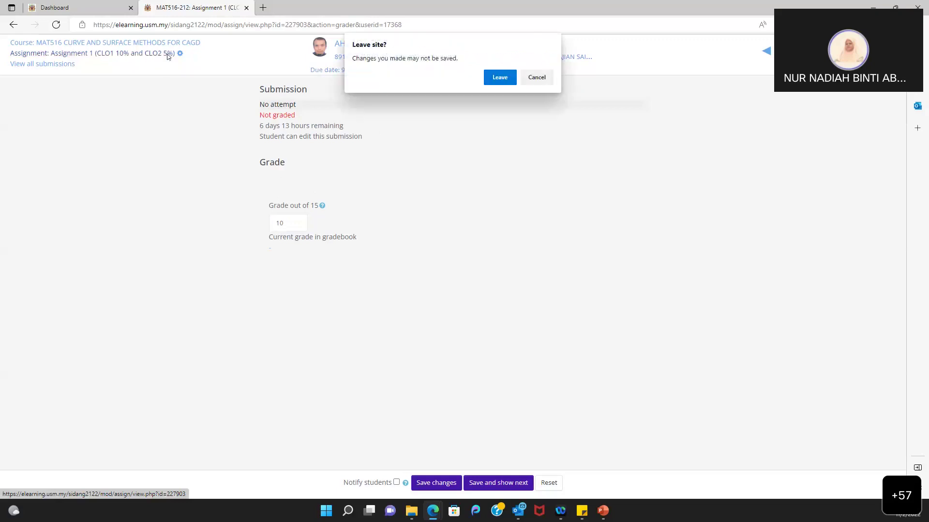
pyautogui.click(495, 78)
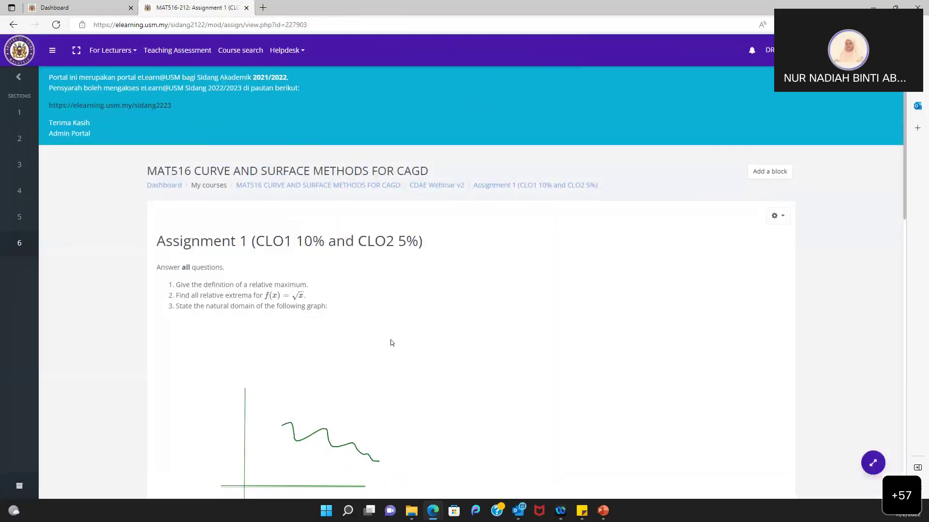
# - Check the grading summary of Assignment 1 and open the assignment's settings at the submission types
pyautogui.scroll(-5, 392, 342)
pyautogui.scroll(-9, 391, 343)
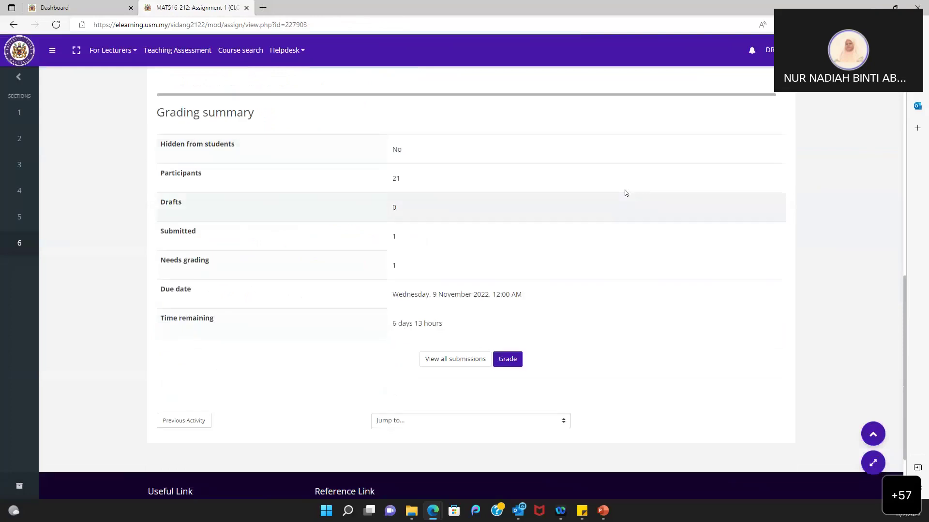
pyautogui.scroll(7, 625, 190)
pyautogui.scroll(5, 625, 190)
pyautogui.click(779, 99)
pyautogui.click(736, 119)
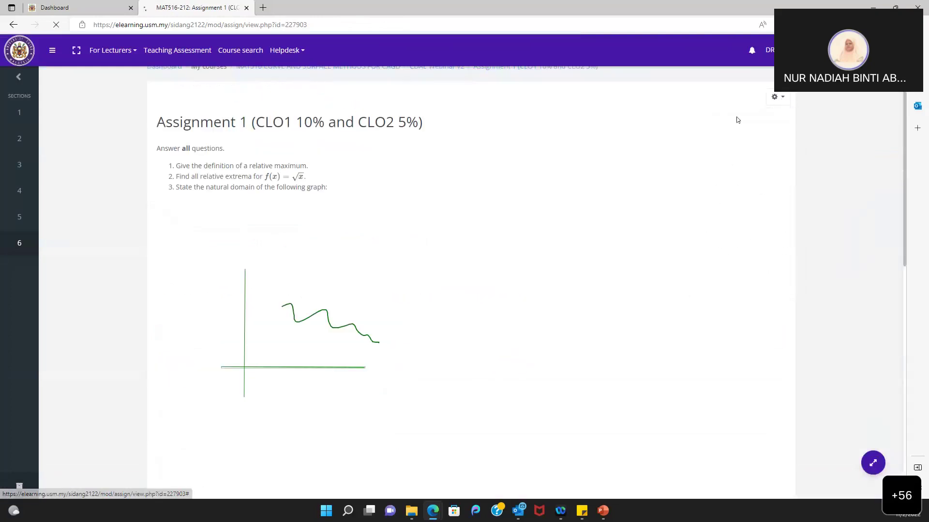
pyautogui.scroll(-8, 469, 337)
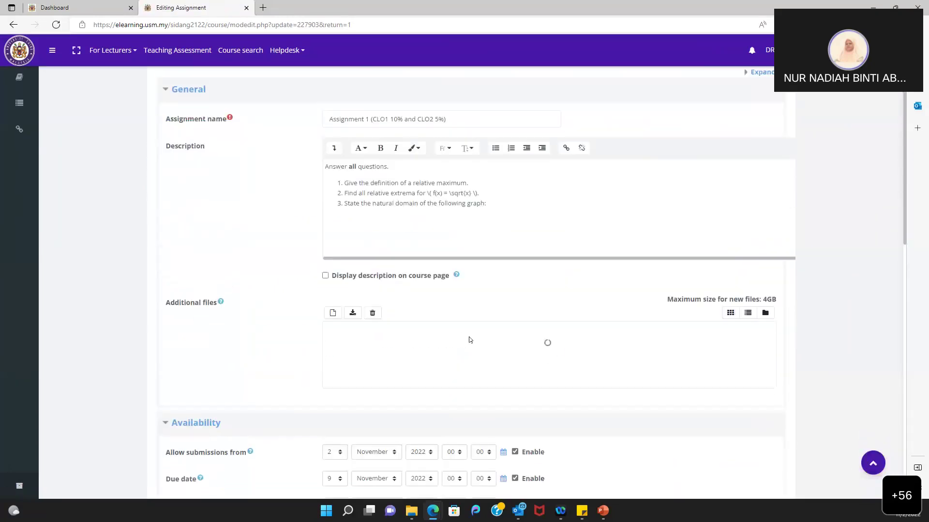
pyautogui.scroll(-5, 468, 337)
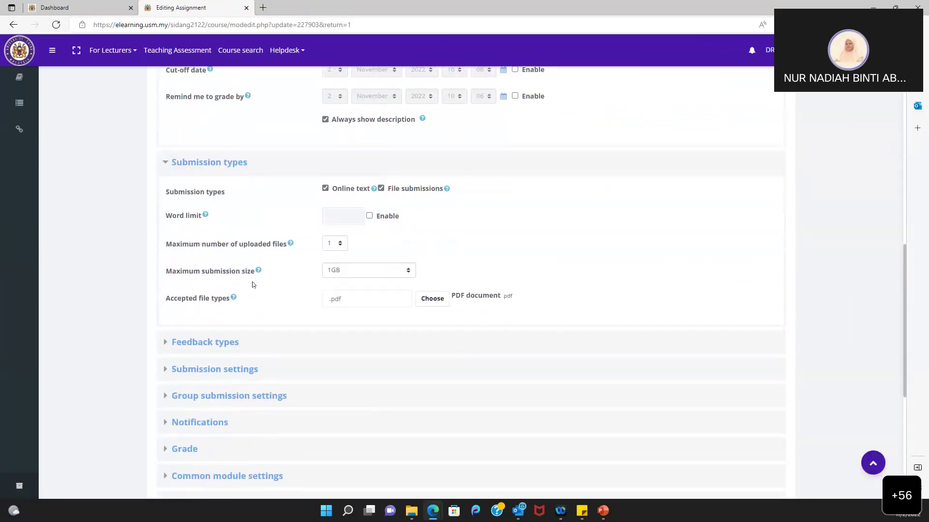
# - Try disabling the online text and file submission types, and re-enable both of them
pyautogui.click(325, 188)
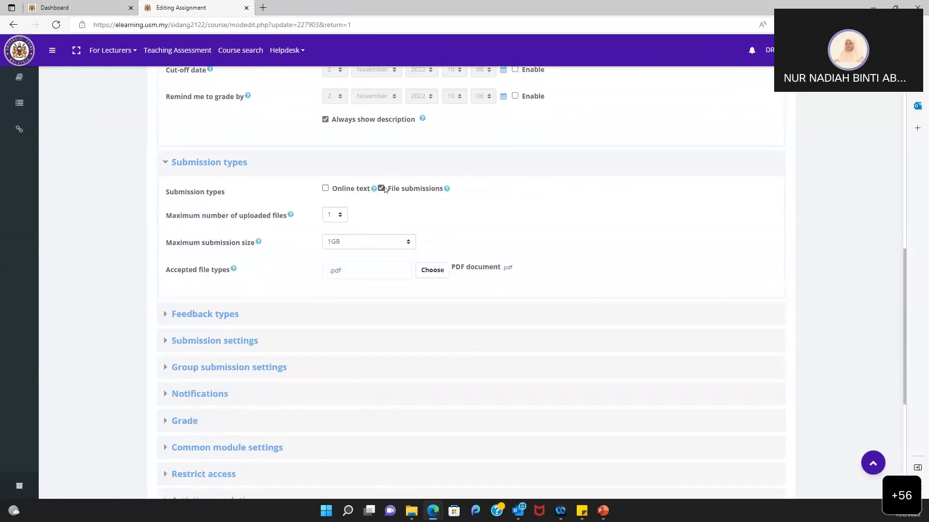
pyautogui.click(381, 188)
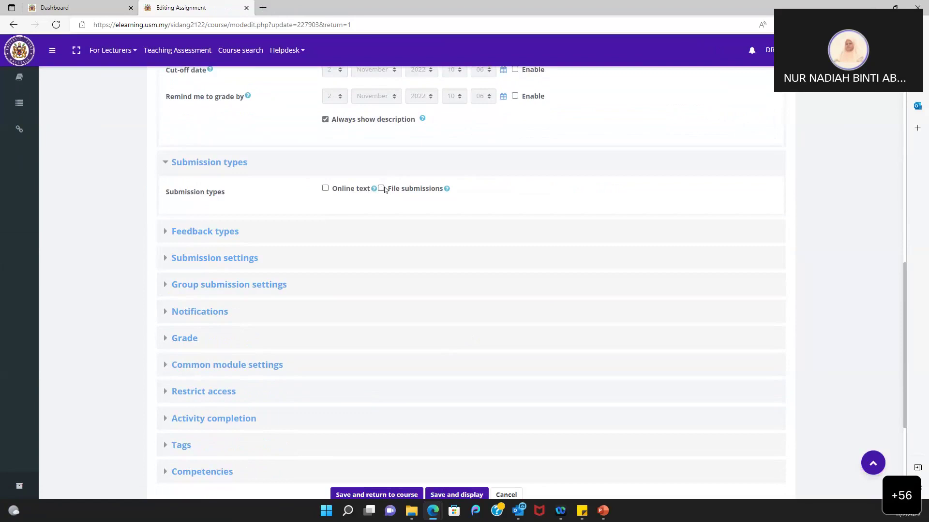
pyautogui.click(381, 188)
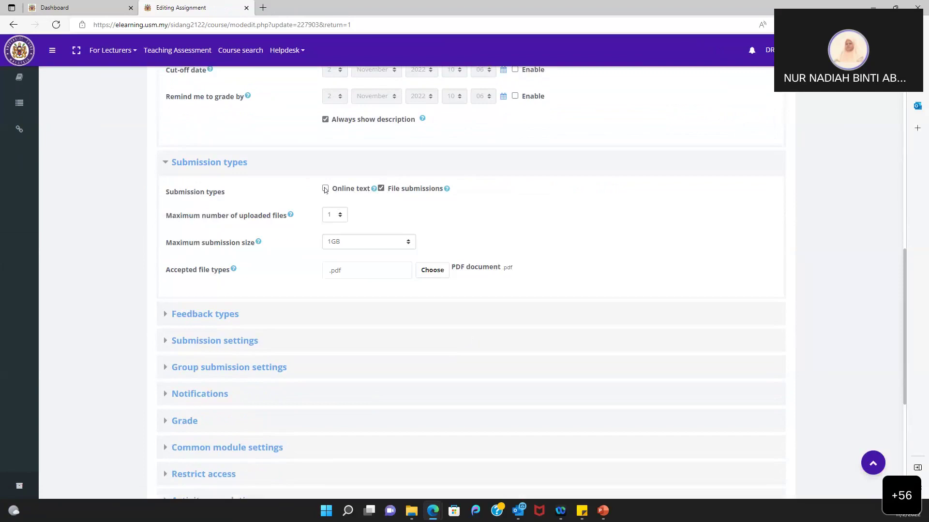
pyautogui.click(325, 189)
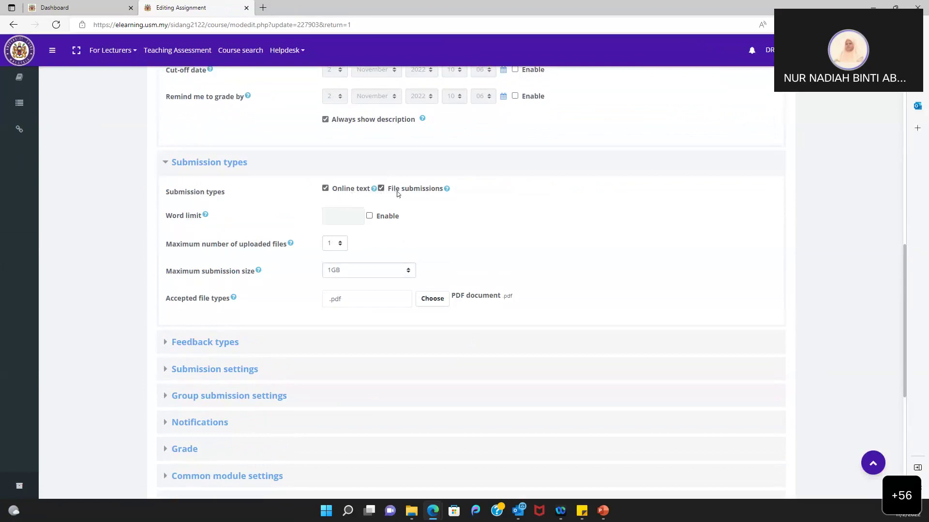
# - Save and display Assignment 1, and review its questions and grading summary
pyautogui.scroll(-5, 507, 213)
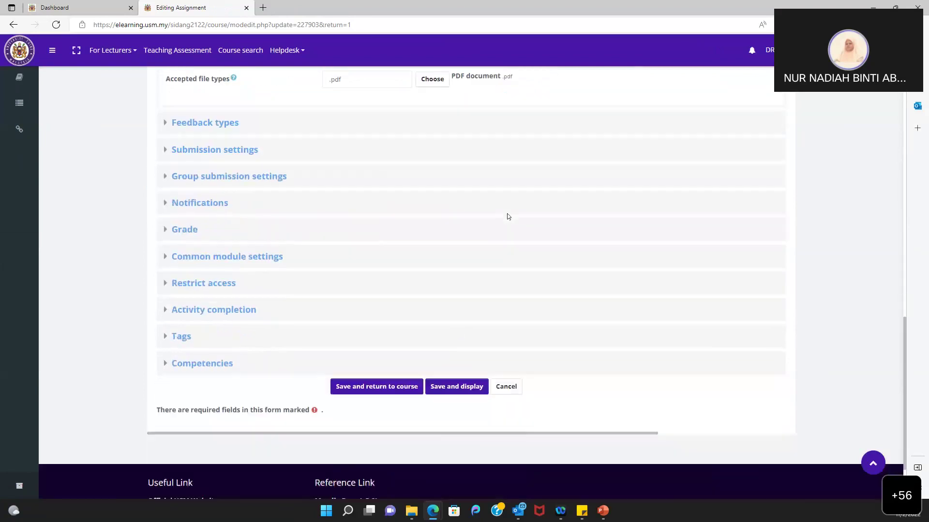
pyautogui.scroll(-2, 507, 216)
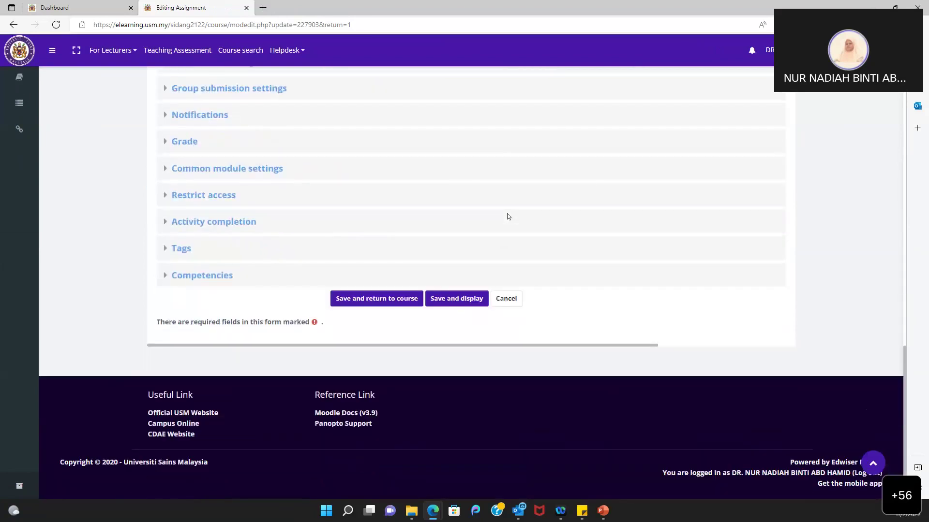
pyautogui.click(469, 303)
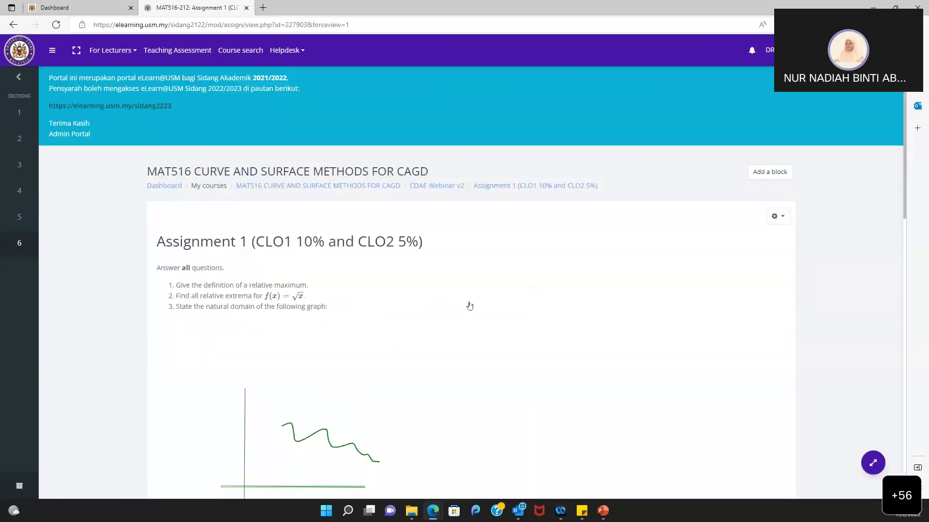
pyautogui.scroll(-1, 470, 305)
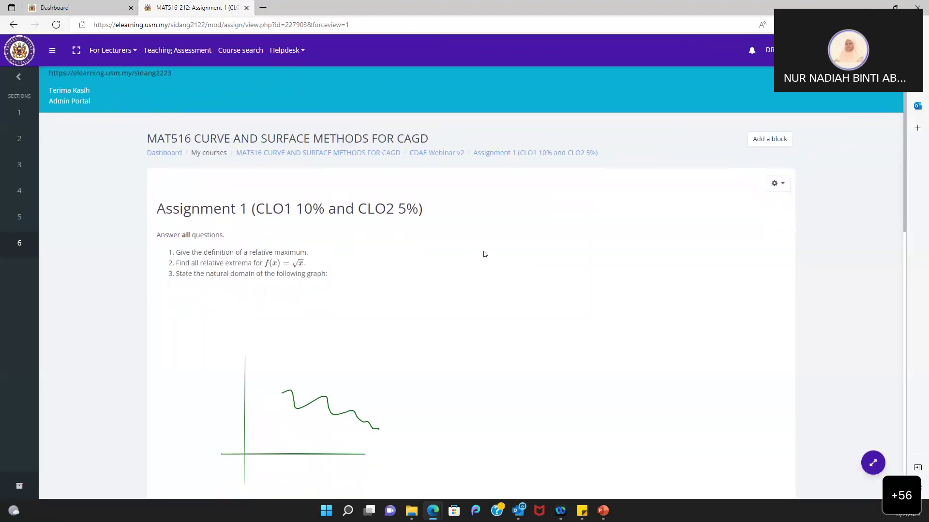
pyautogui.scroll(-3, 442, 279)
pyautogui.scroll(-3, 442, 278)
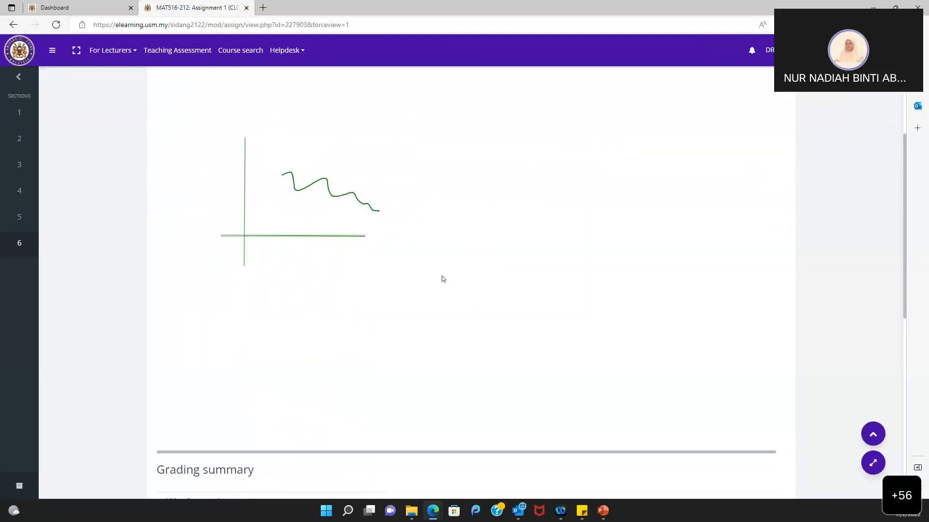
pyautogui.scroll(-5, 468, 292)
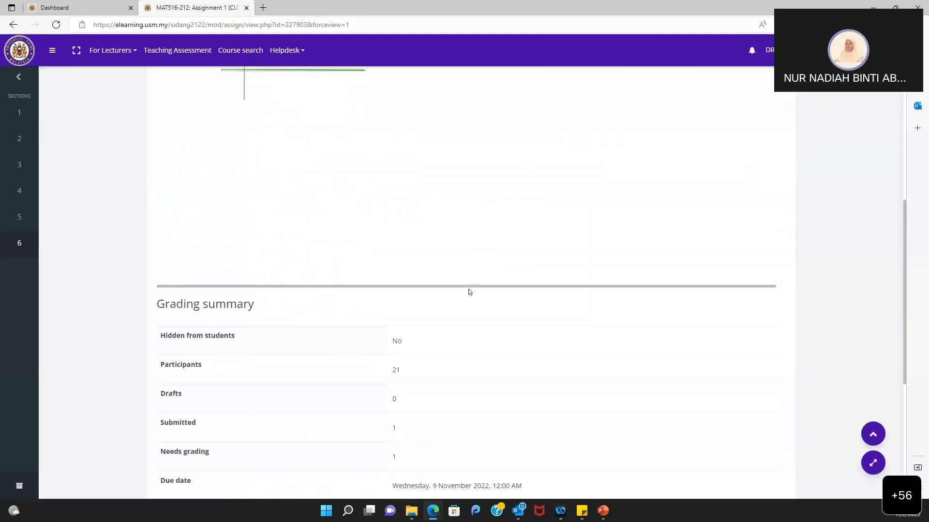
pyautogui.scroll(-3, 468, 291)
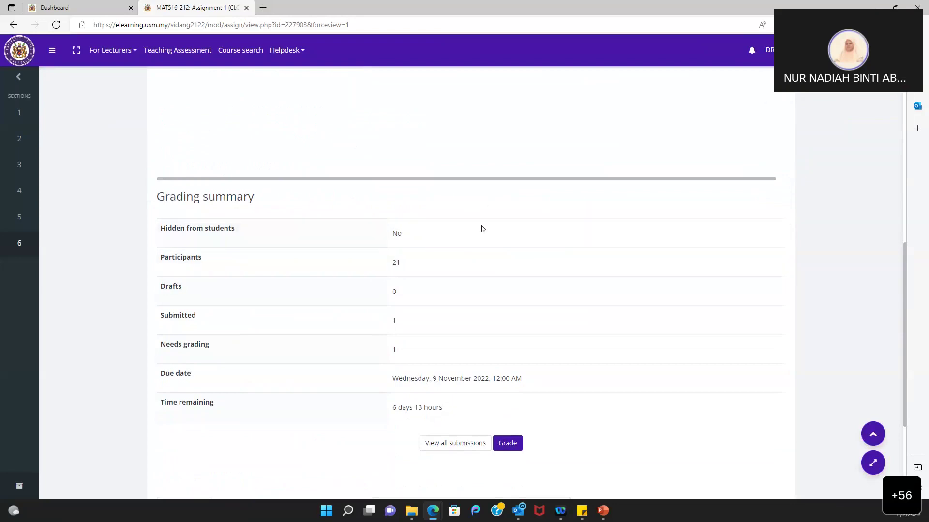
pyautogui.scroll(6, 449, 202)
pyautogui.scroll(5, 451, 202)
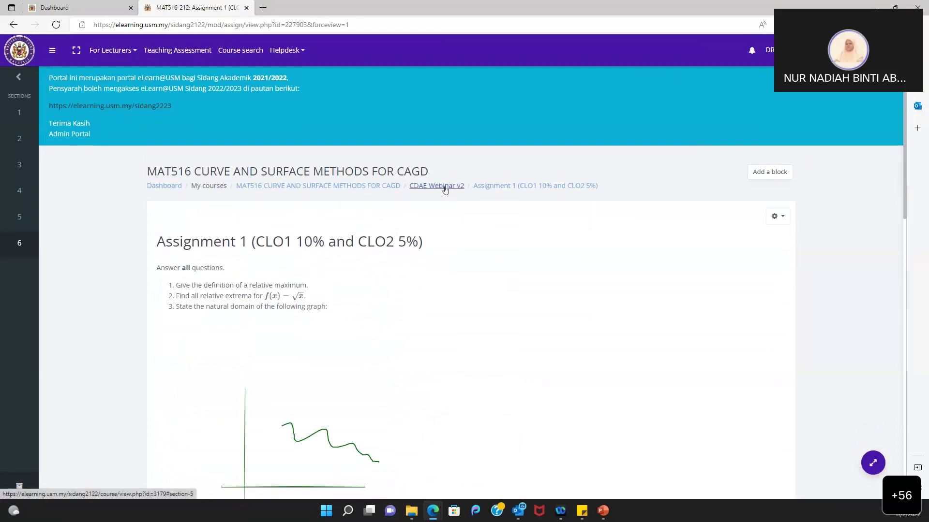
# - Return to the course page, open Assignment 2 in the Assignment 2 section and go to its grading page
pyautogui.click(446, 190)
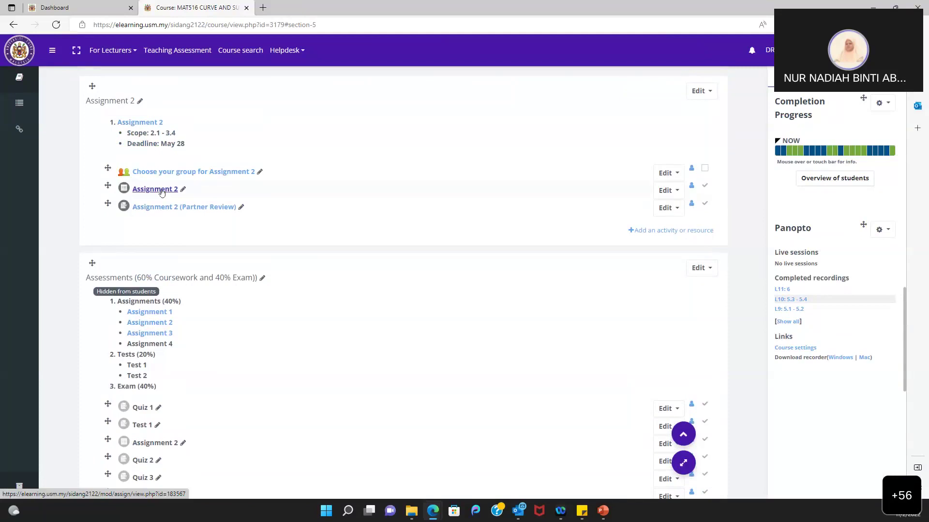
pyautogui.click(161, 192)
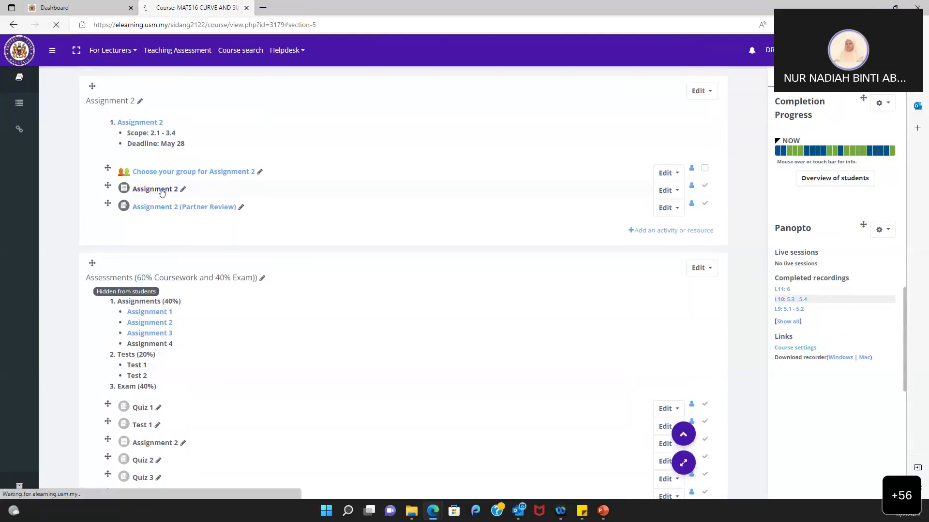
pyautogui.scroll(-3, 428, 234)
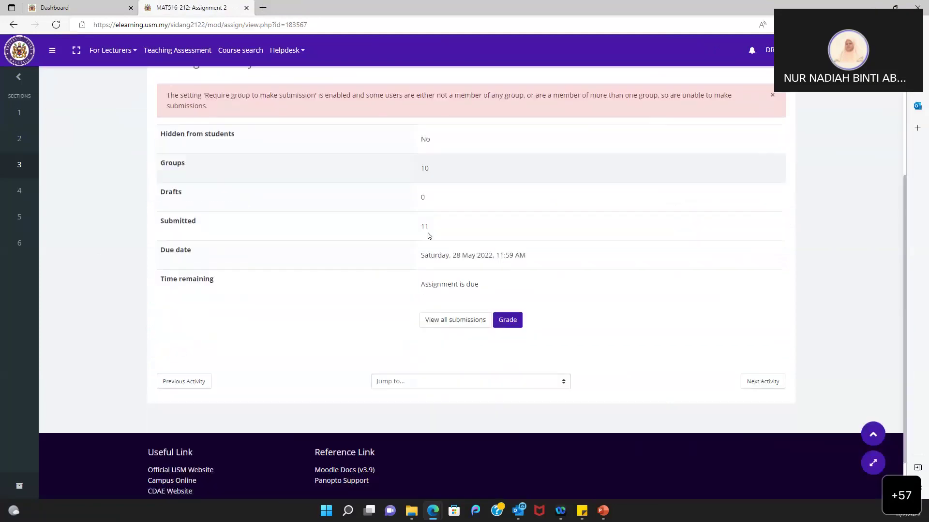
pyautogui.click(514, 320)
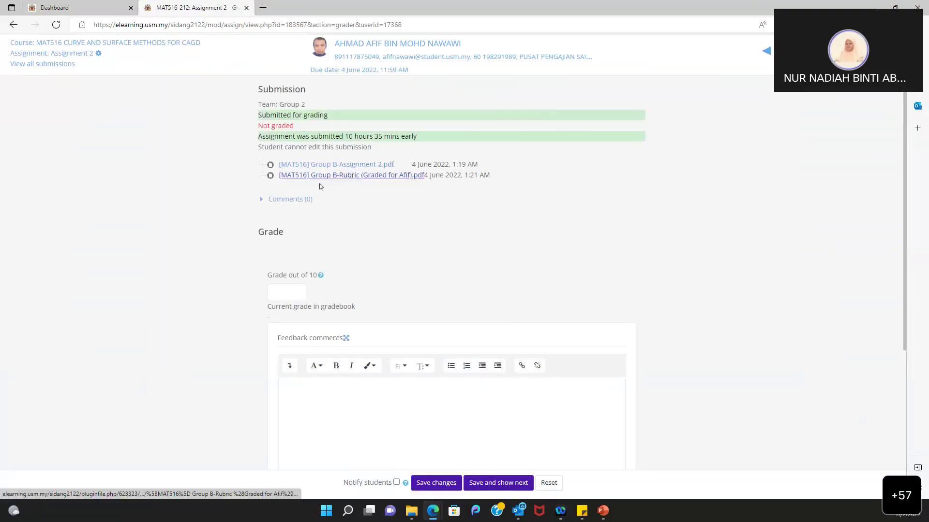
# - Expand the submission comments for Group 2 and examine the grade and feedback comments fields
pyautogui.click(262, 200)
pyautogui.click(299, 213)
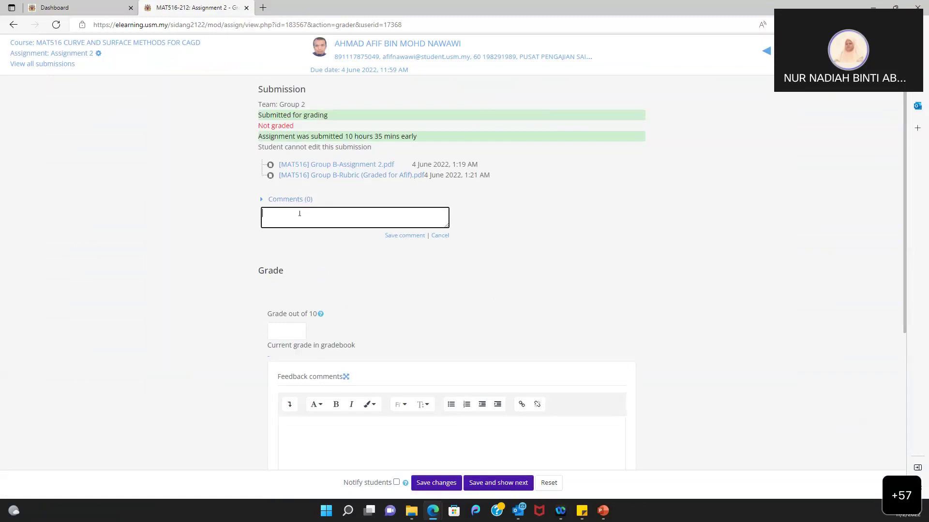
pyautogui.scroll(-1, 399, 290)
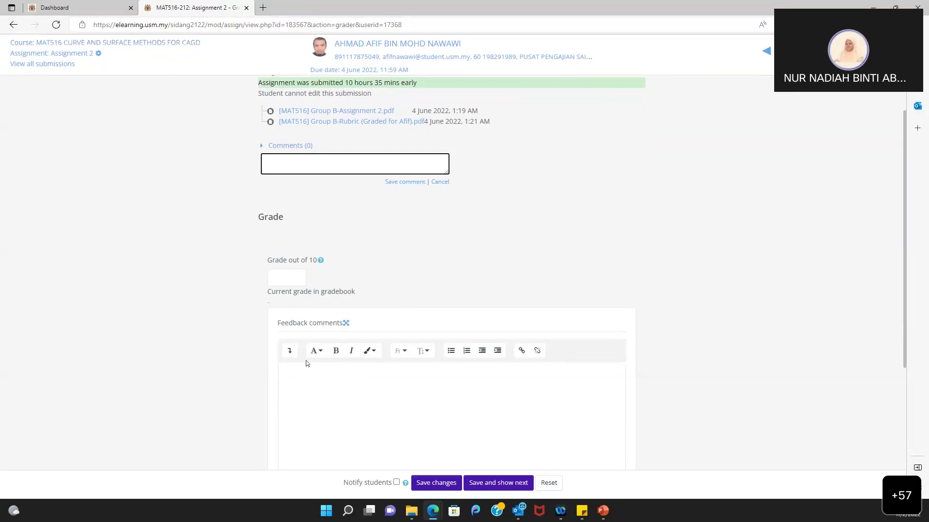
pyautogui.scroll(-2, 386, 300)
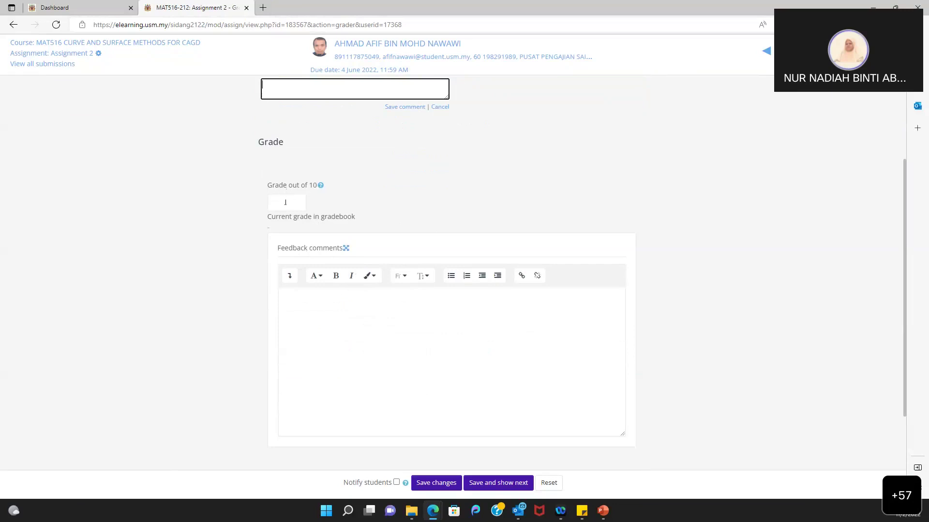
pyautogui.scroll(3, 420, 172)
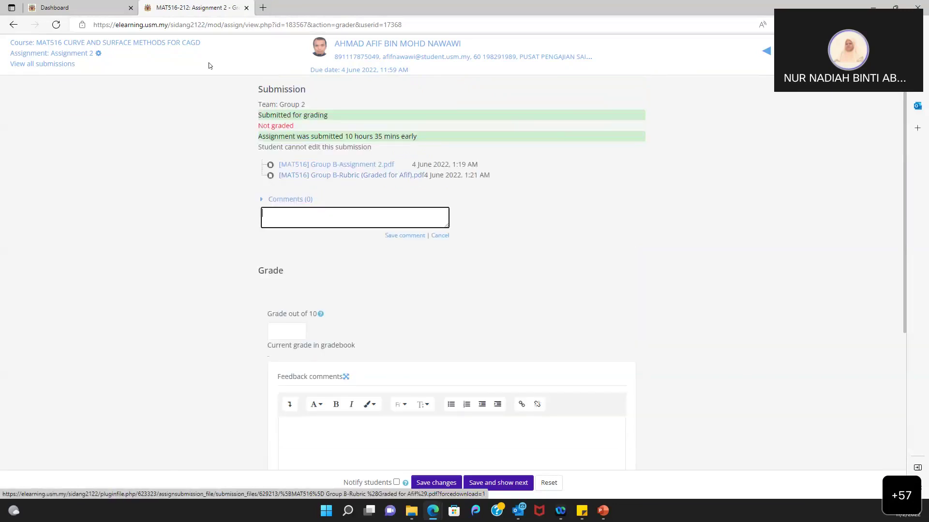
# - Return to the CDAE Webinar v2 section of the MAT516 course and open the settings of Assignment 1
pyautogui.click(122, 47)
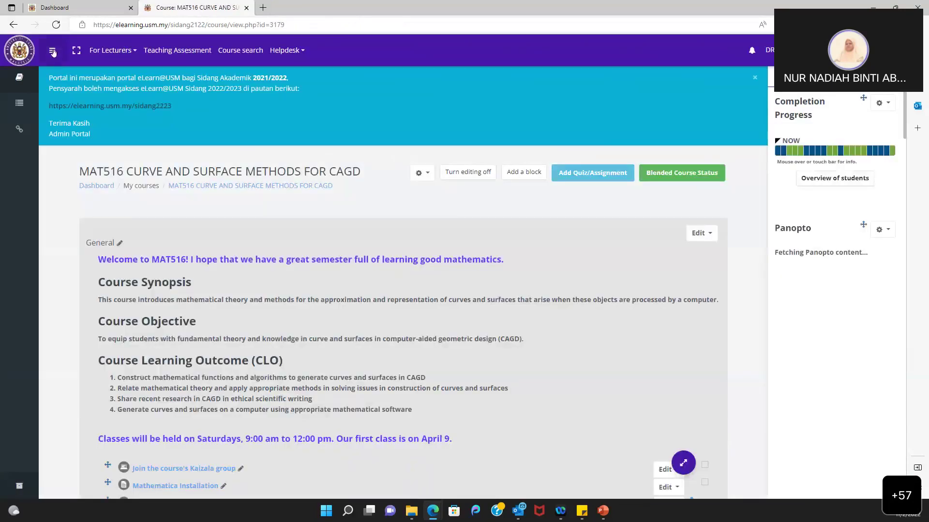
pyautogui.click(52, 52)
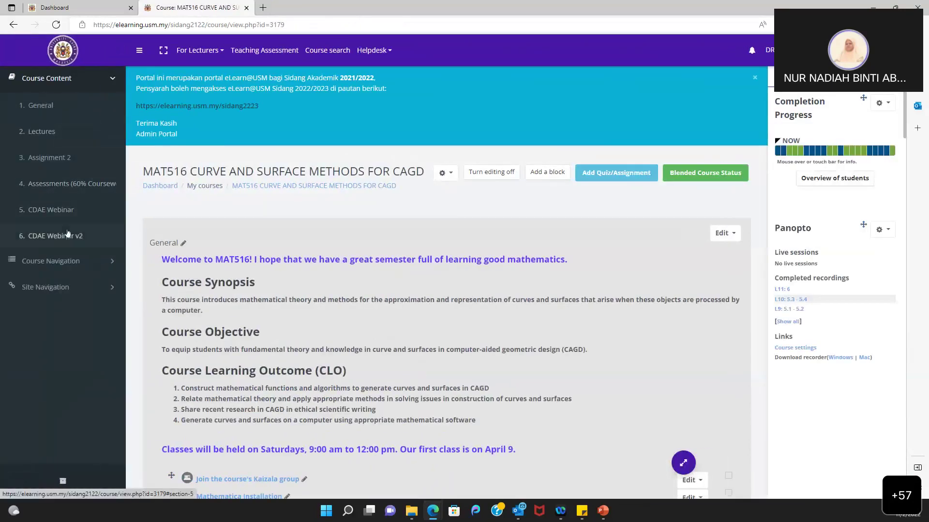
pyautogui.click(68, 234)
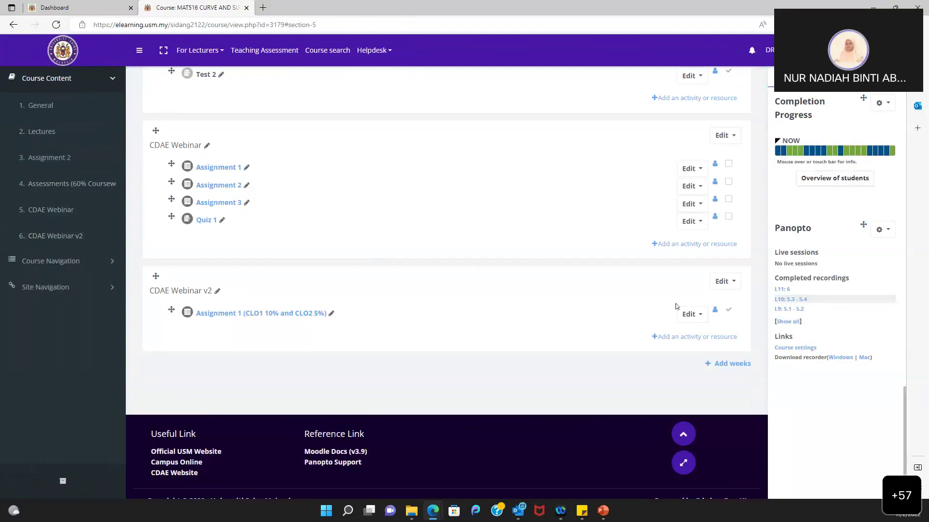
pyautogui.click(693, 320)
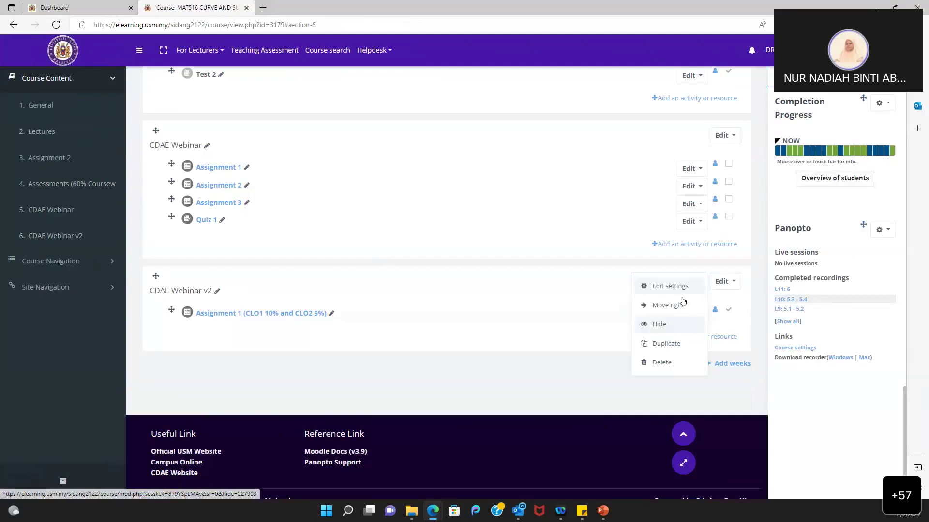
pyautogui.click(679, 290)
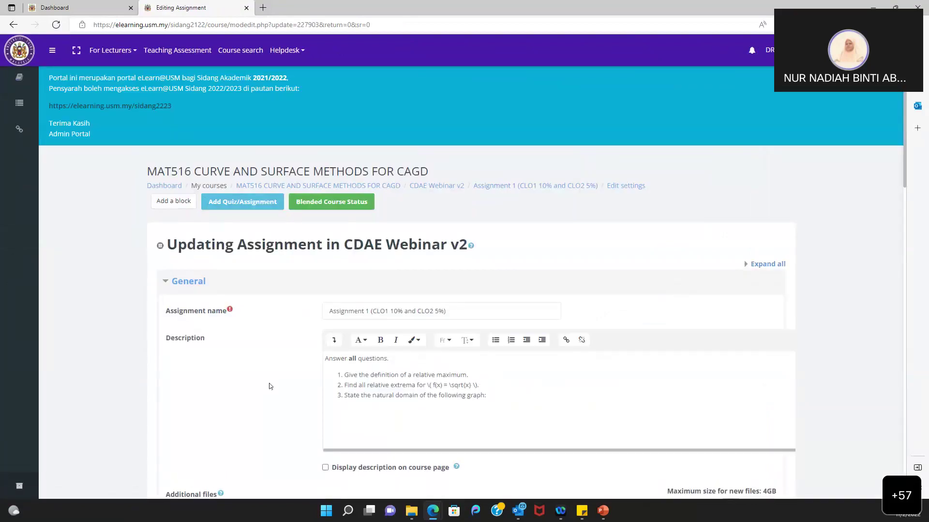
# - Enable feedback comments as a feedback type for Assignment 1, then save and display the assignment
pyautogui.scroll(-7, 270, 387)
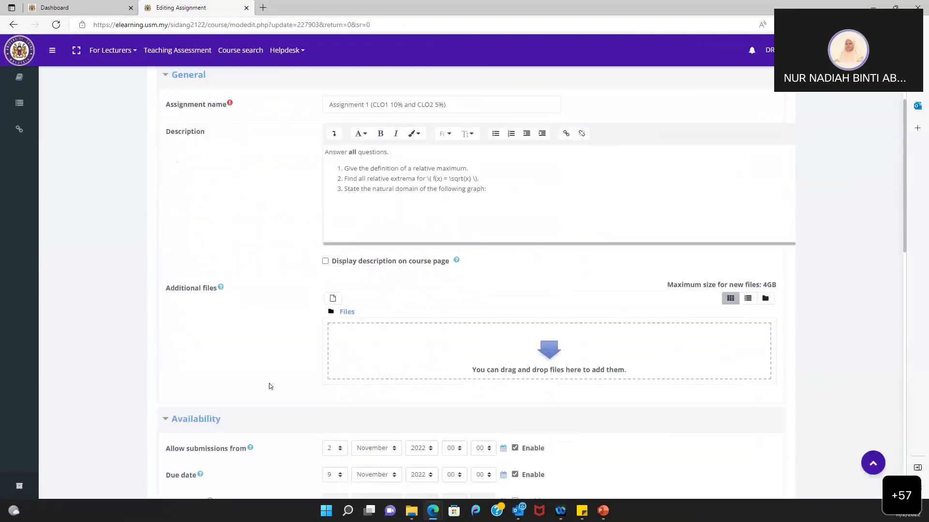
pyautogui.scroll(-7, 269, 385)
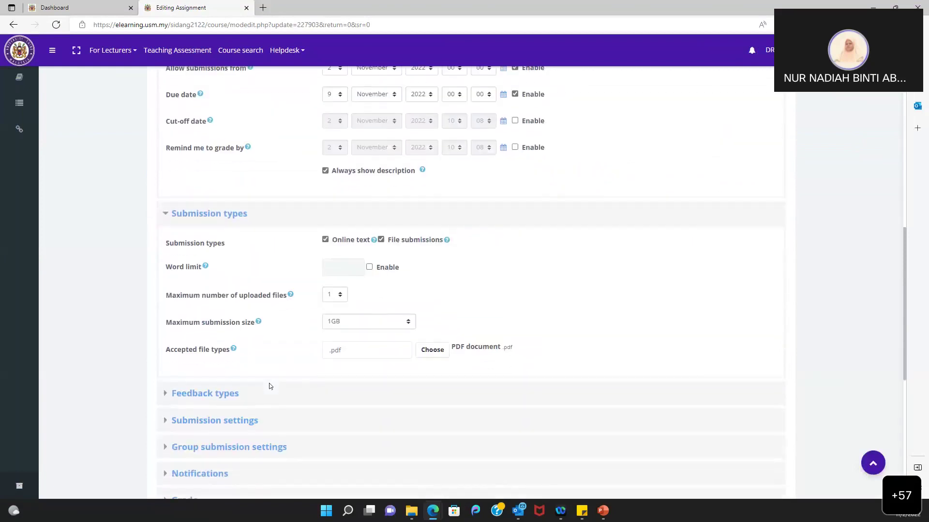
pyautogui.click(223, 297)
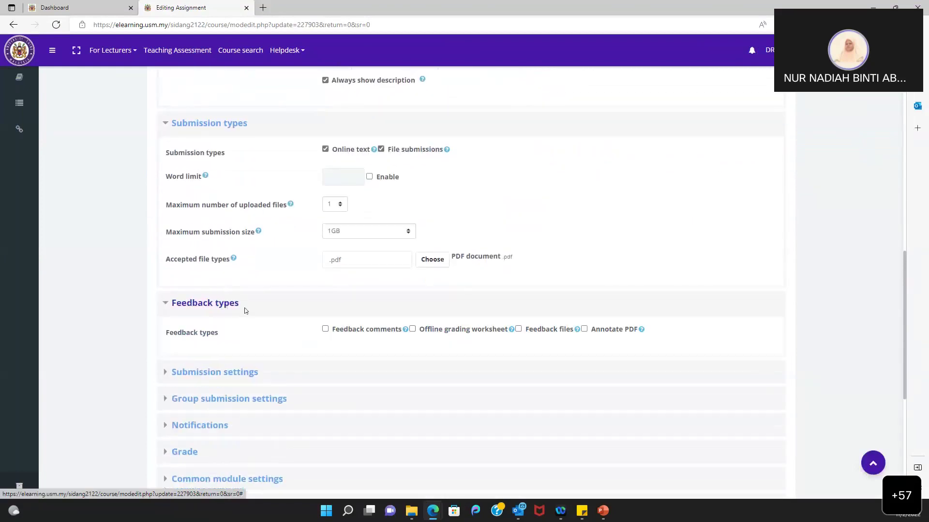
pyautogui.scroll(-1, 339, 348)
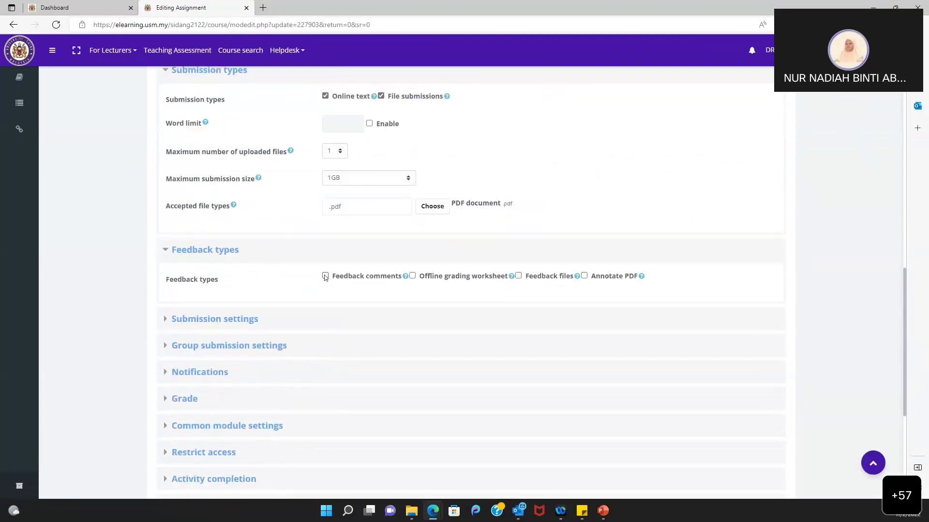
pyautogui.click(325, 276)
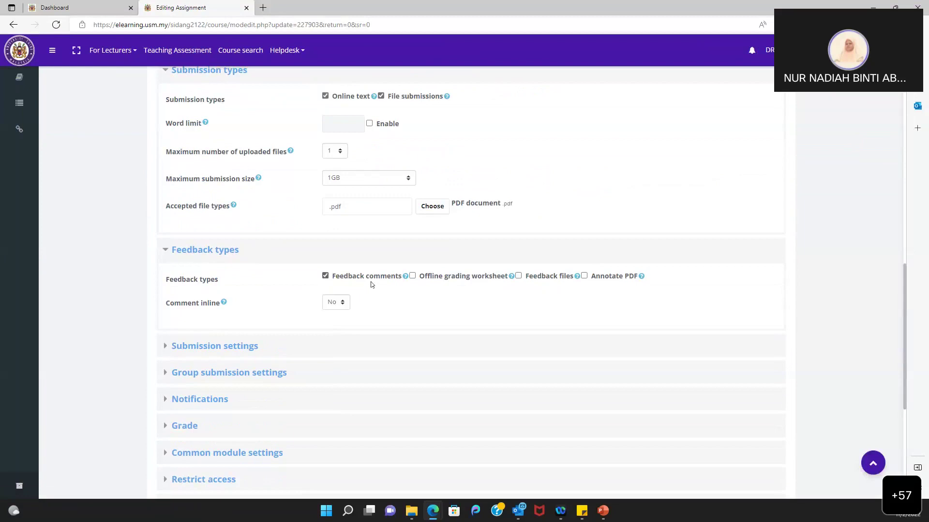
pyautogui.scroll(-4, 465, 331)
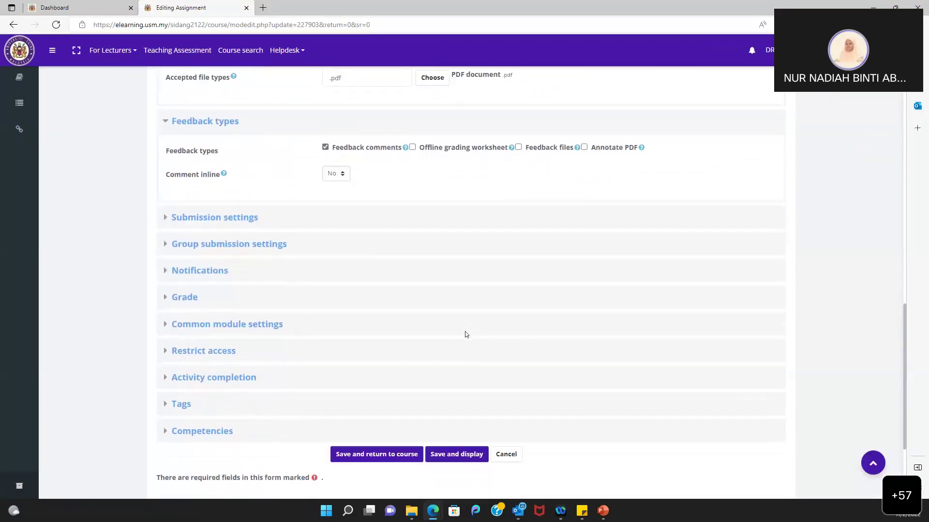
pyautogui.click(463, 408)
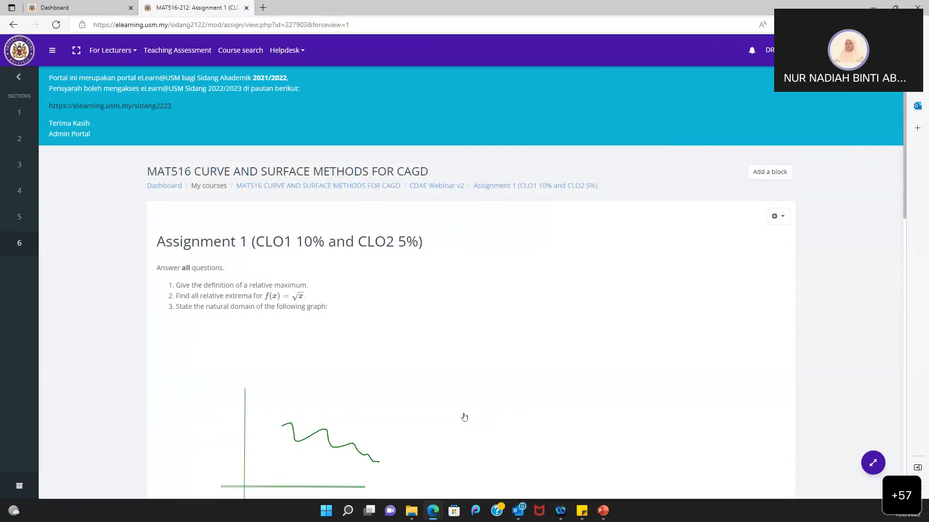
# - Open the individual grading page for Assignment 1 from its grading summary
pyautogui.scroll(-3, 464, 417)
pyautogui.scroll(-9, 464, 417)
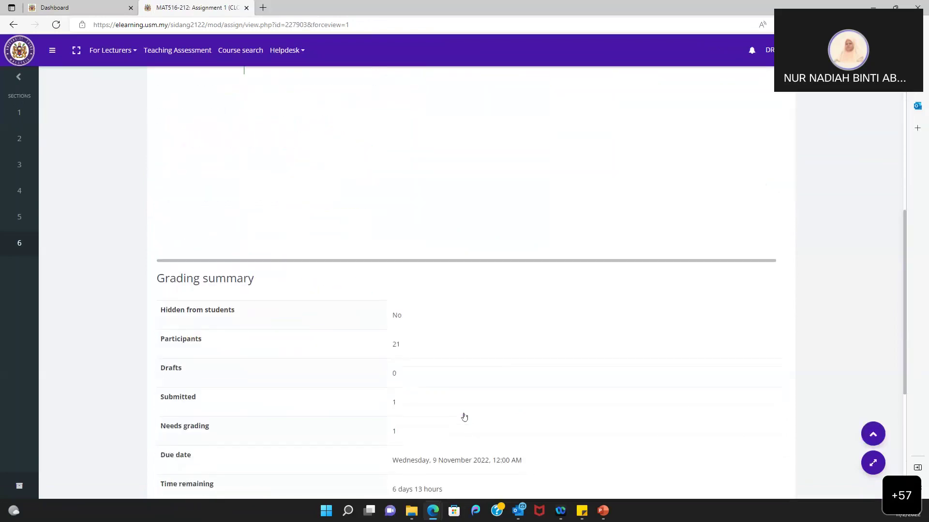
pyautogui.click(511, 362)
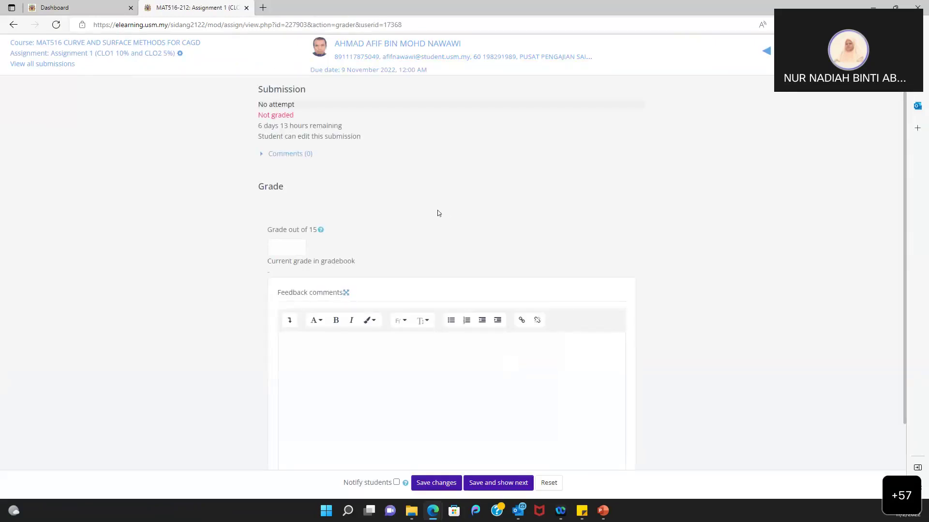
# - Write the feedback comments "Q1: Very nice.", "Q2: Your answer is partially right" and "Q3: ..." on separate lines
pyautogui.scroll(-1, 356, 352)
pyautogui.click(390, 309)
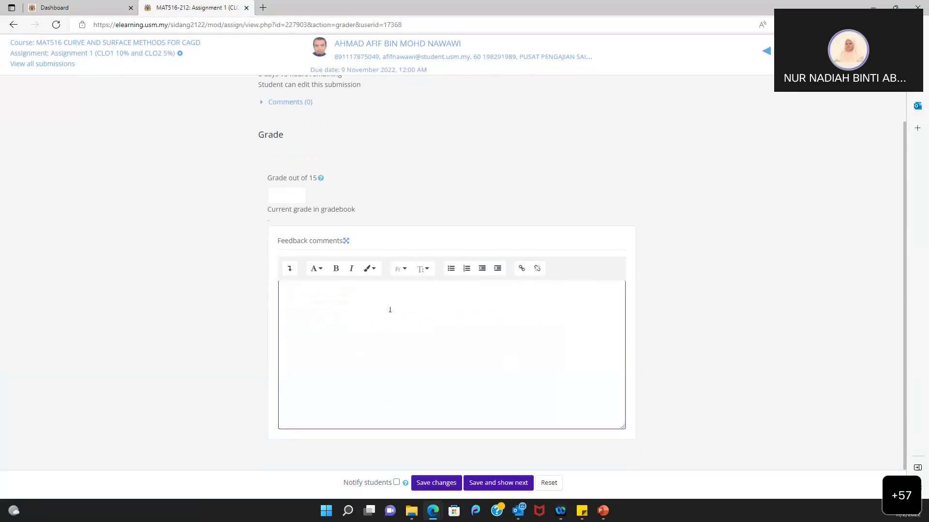
pyautogui.write('Q1: Very nice.')
pyautogui.press('Return')
pyautogui.write('Q2:')
pyautogui.write('Your answer is partially right ')
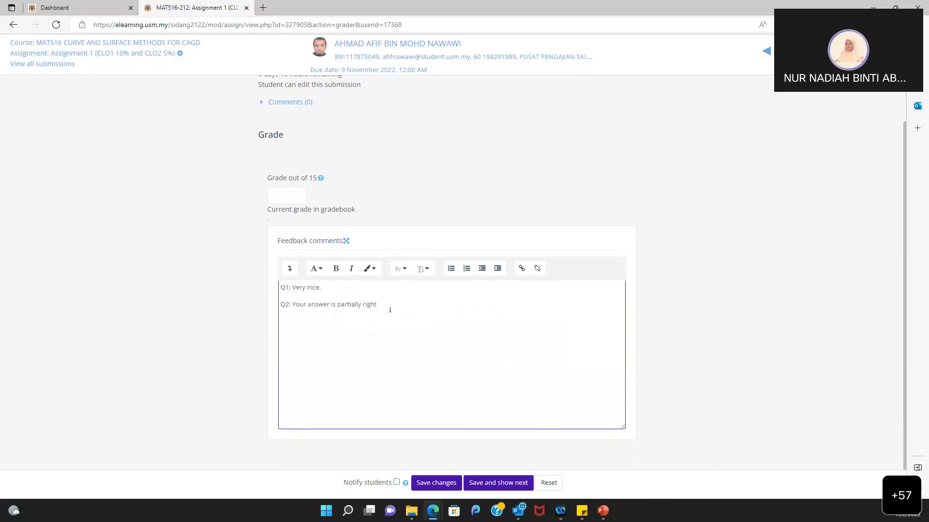
pyautogui.write('Q3: ...')
# - Give the student a grade of 10 out of 15 and save the grade and feedback
pyautogui.click(285, 200)
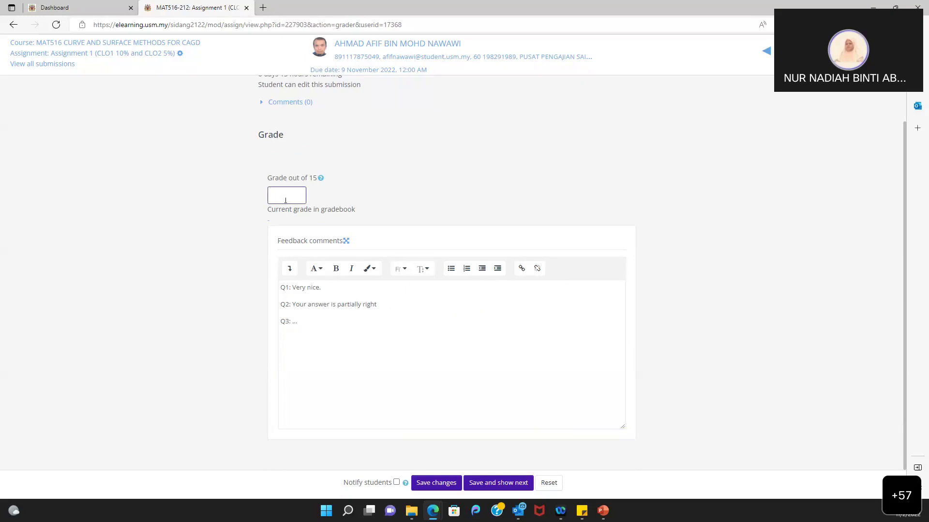
pyautogui.write('10')
pyautogui.scroll(-1, 459, 421)
pyautogui.scroll(1, 411, 464)
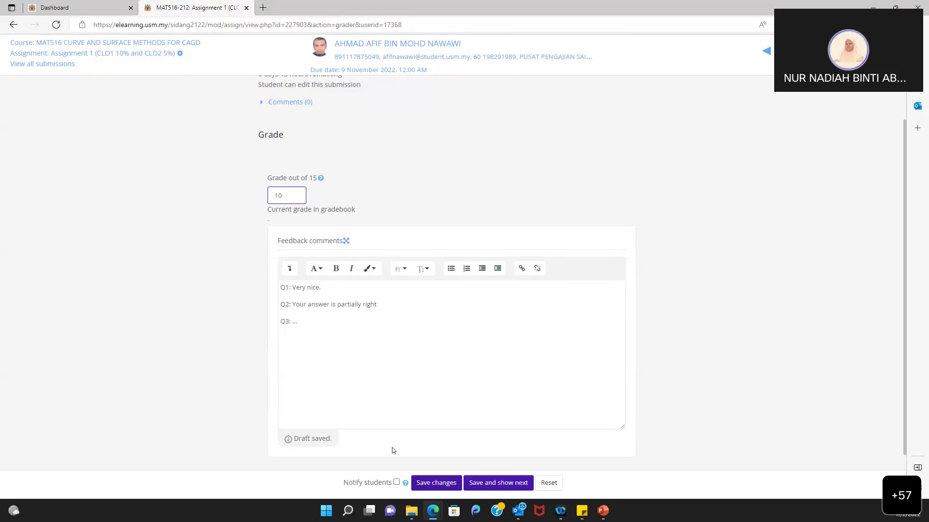
pyautogui.click(435, 485)
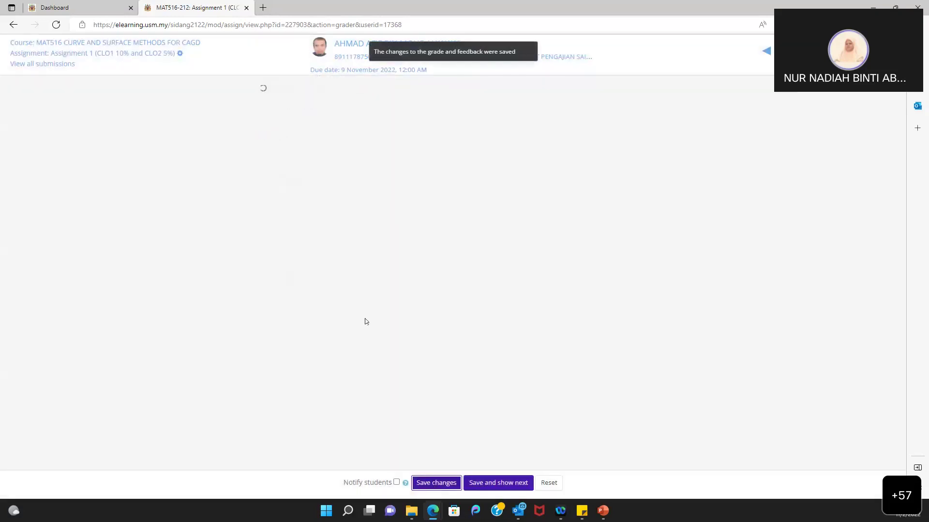
pyautogui.scroll(-1, 399, 304)
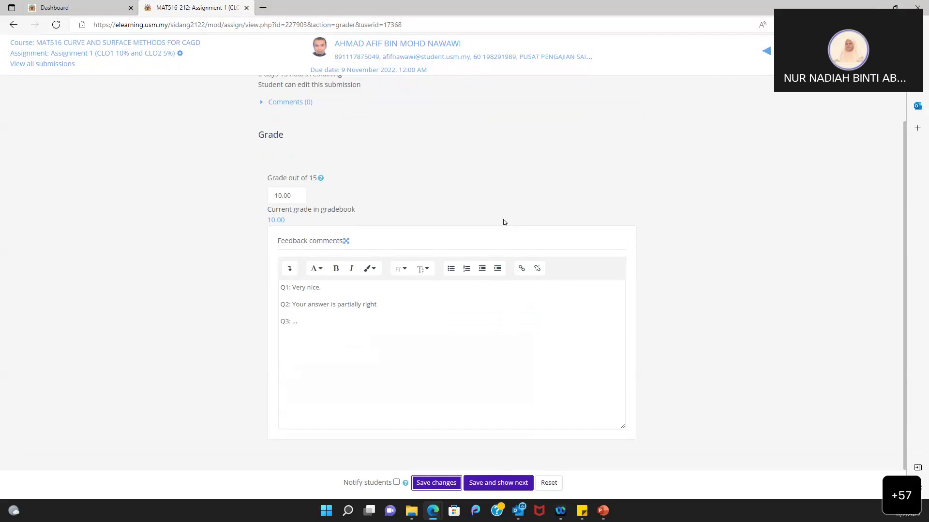
pyautogui.scroll(1, 503, 222)
pyautogui.scroll(-1, 503, 222)
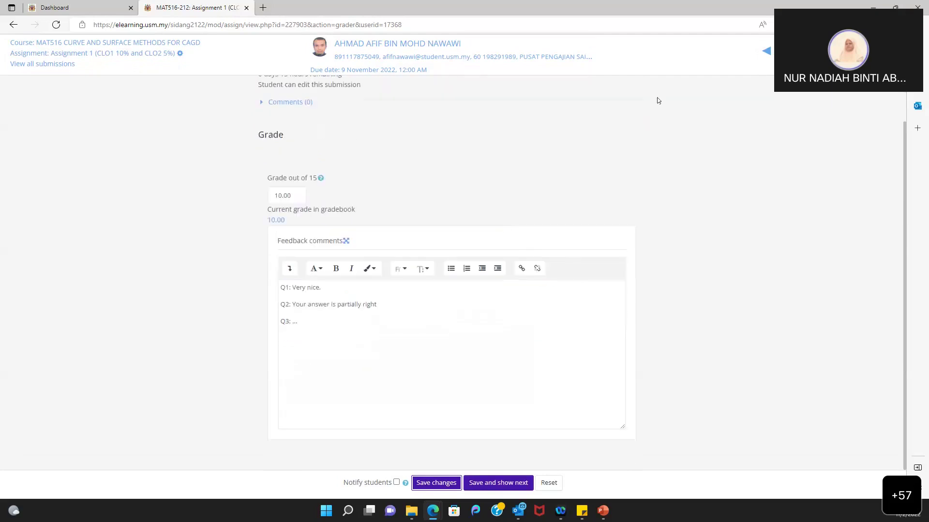
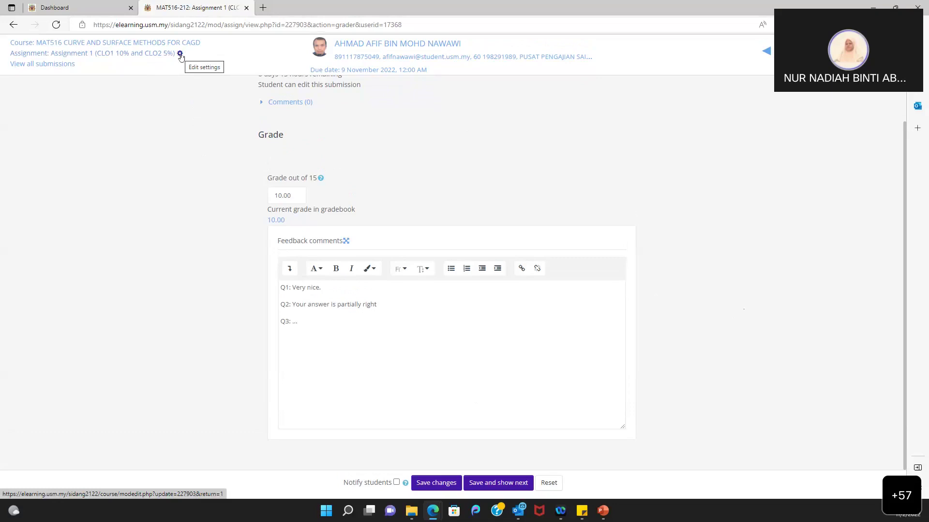
# - Open the settings of Assignment 1 and review its availability dates and submission types
pyautogui.click(179, 54)
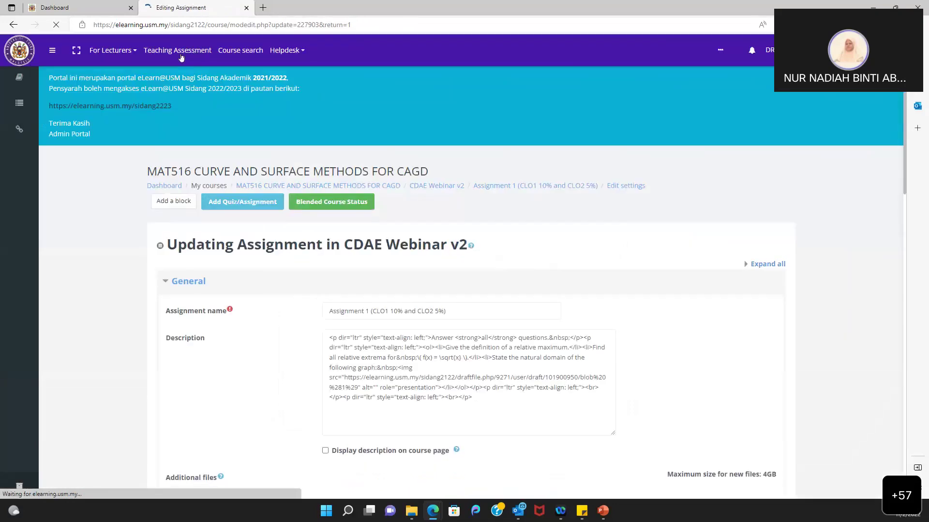
pyautogui.scroll(-8, 236, 300)
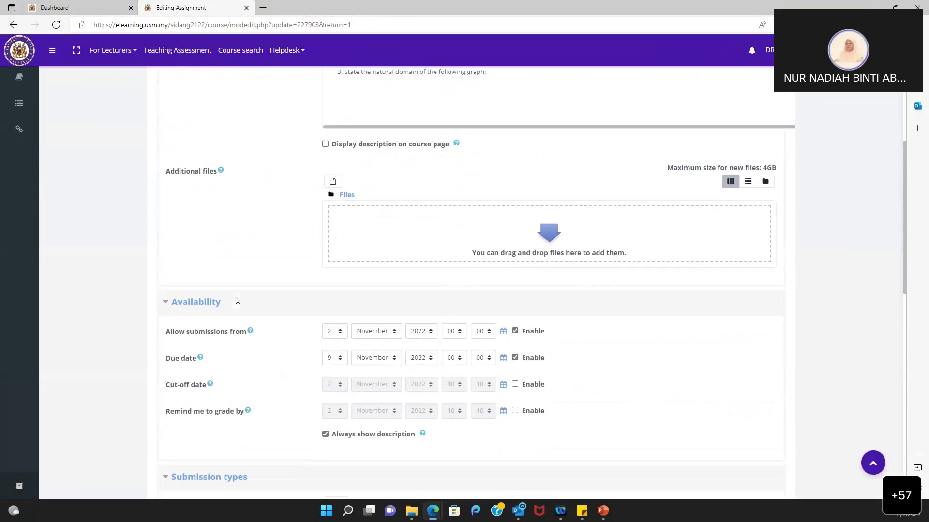
pyautogui.scroll(-1, 236, 301)
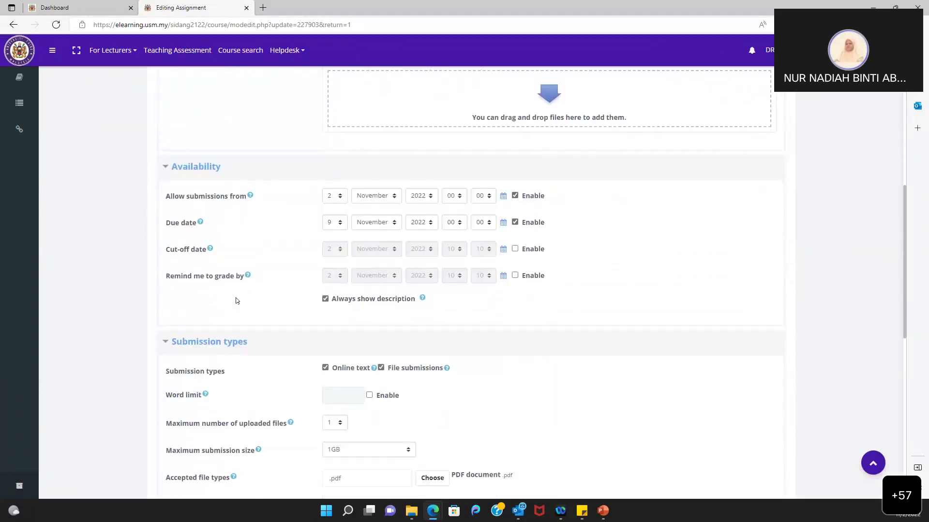
pyautogui.click(109, 10)
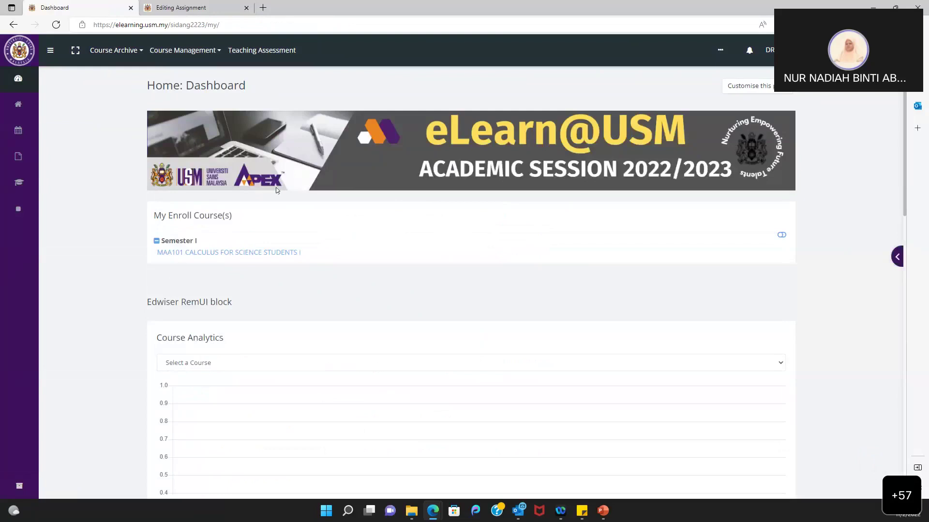
pyautogui.click(232, 9)
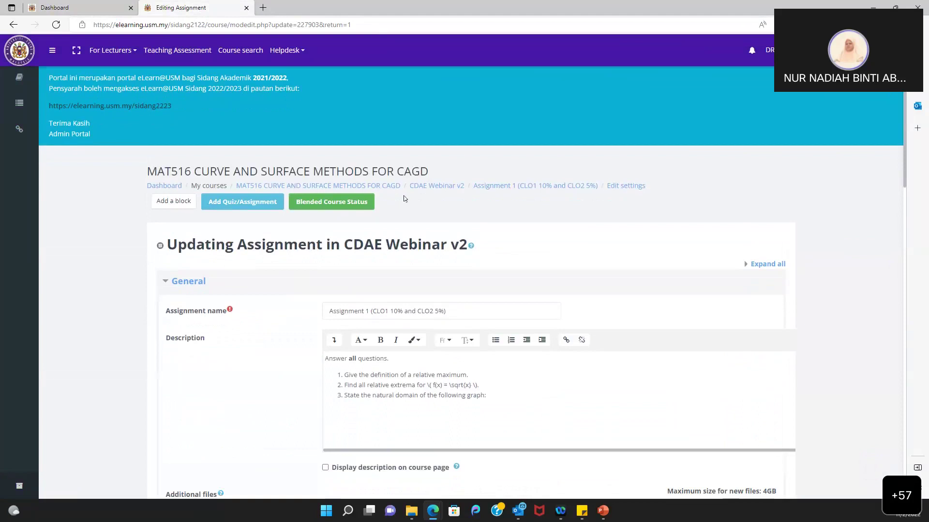
# - Open the MAT516 course page in a new browser tab and enter its quiz and assignment portal with the identity@USM login
pyautogui.rightClick(383, 191)
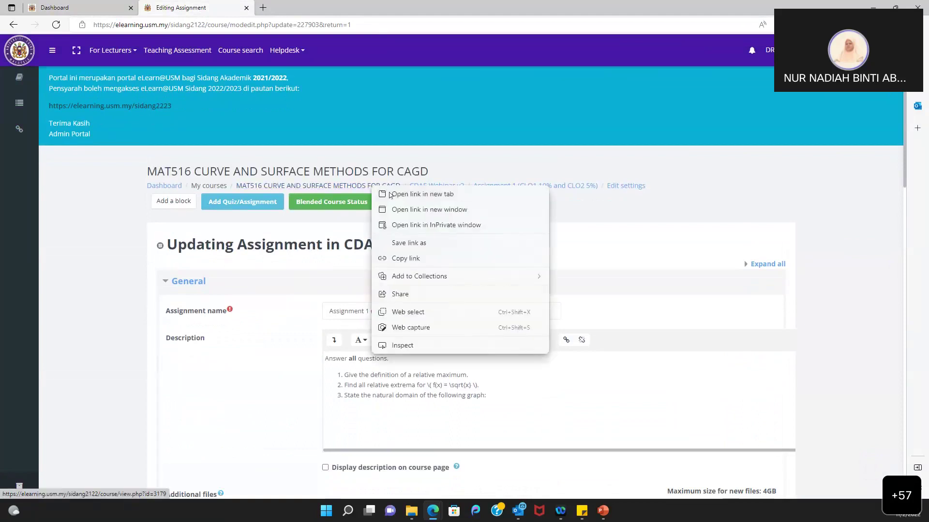
pyautogui.click(421, 194)
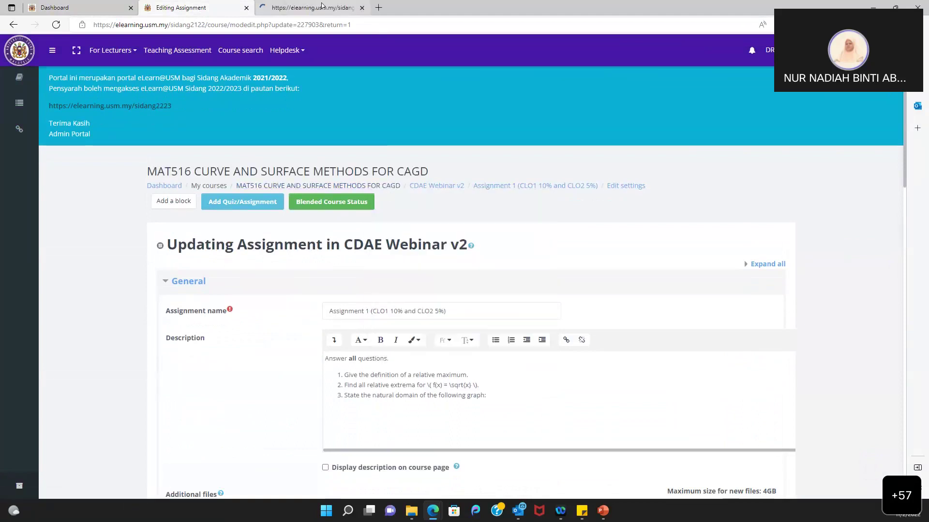
pyautogui.click(319, 8)
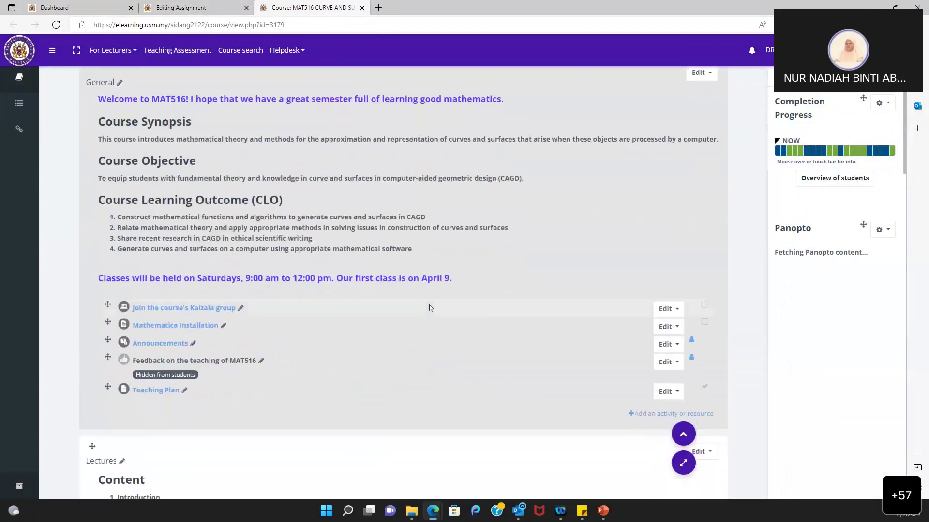
pyautogui.scroll(-2, 428, 304)
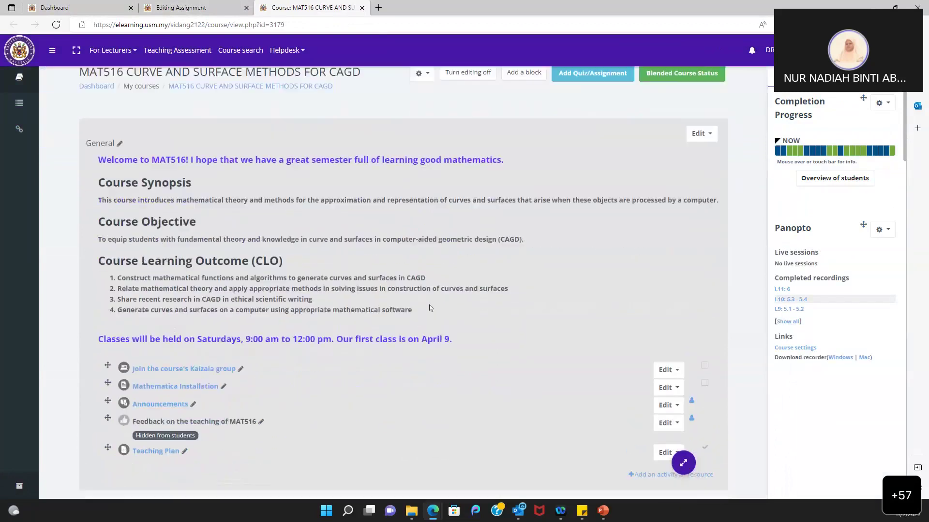
pyautogui.scroll(3, 428, 304)
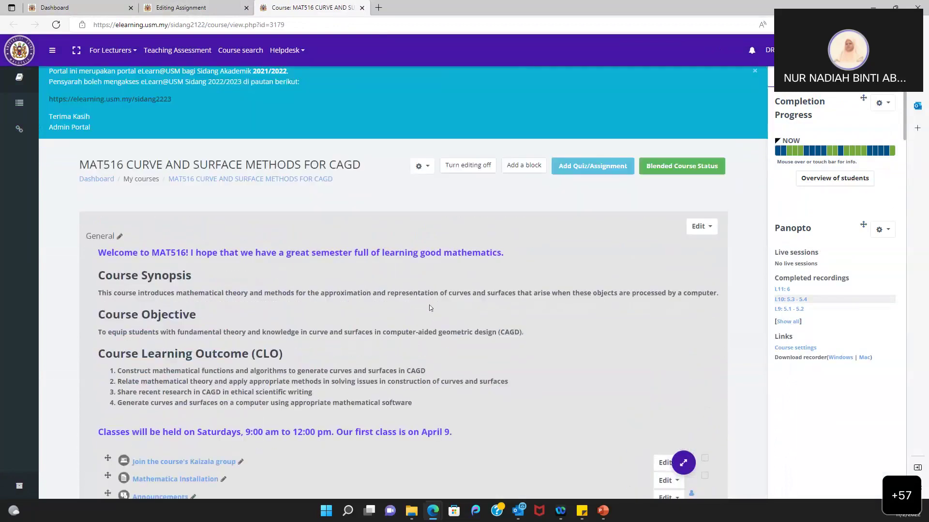
pyautogui.click(588, 168)
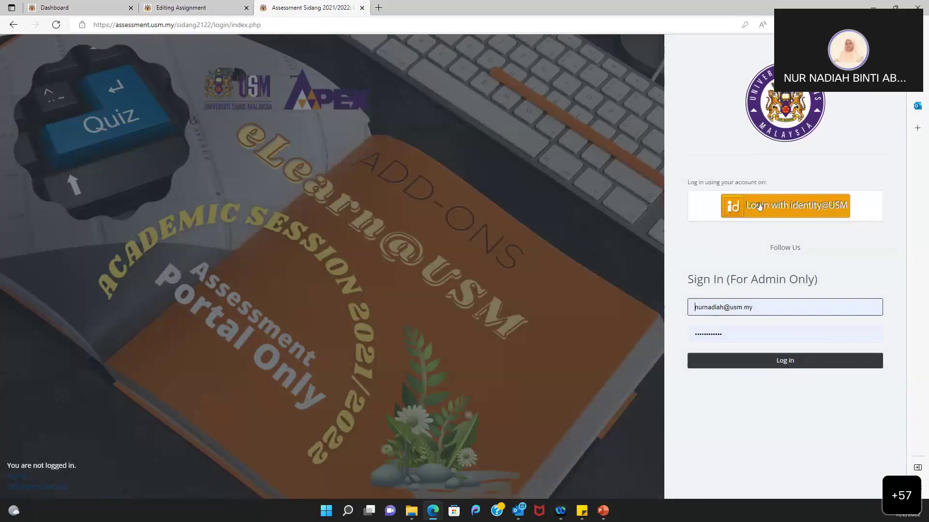
pyautogui.click(759, 207)
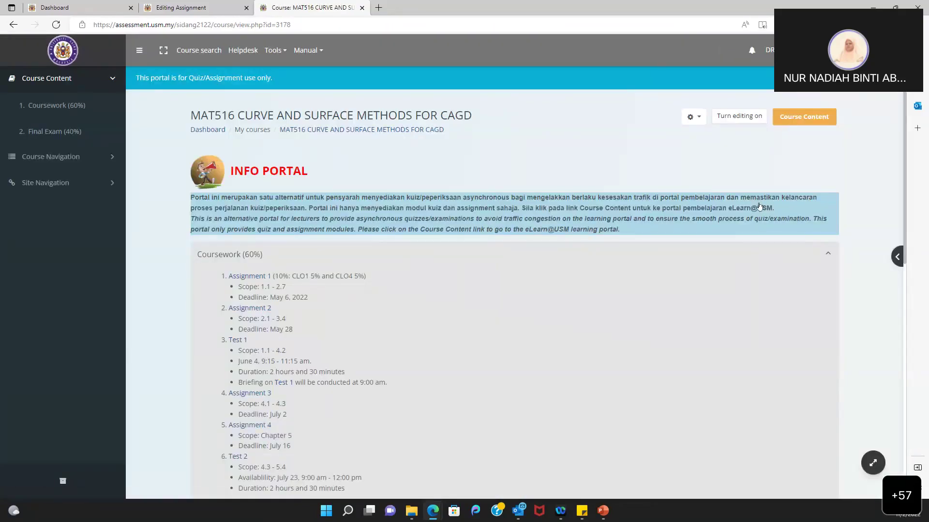
# - Review the Coursework (60%) section, open Assignment 2 and go to its grading page
pyautogui.scroll(-2, 462, 335)
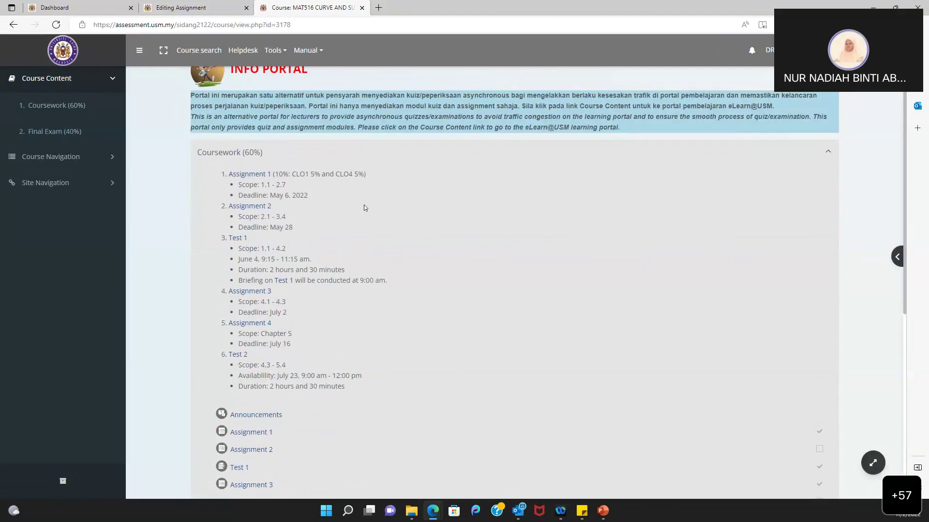
pyautogui.scroll(2, 363, 205)
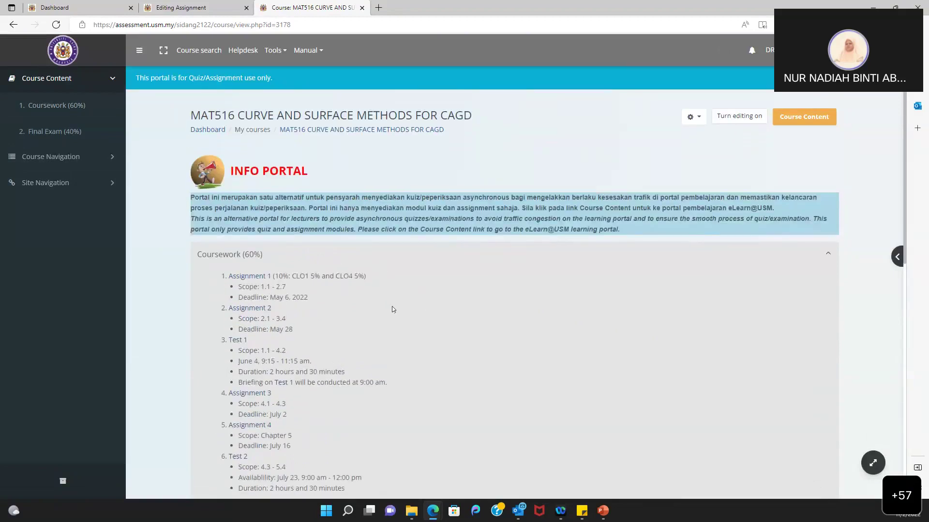
pyautogui.scroll(-7, 392, 306)
pyautogui.scroll(4, 358, 247)
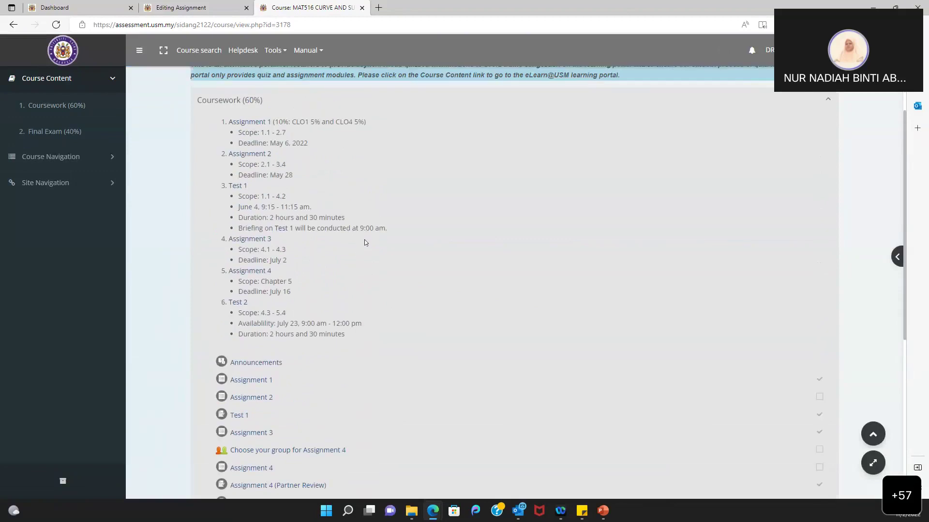
pyautogui.scroll(-1, 429, 196)
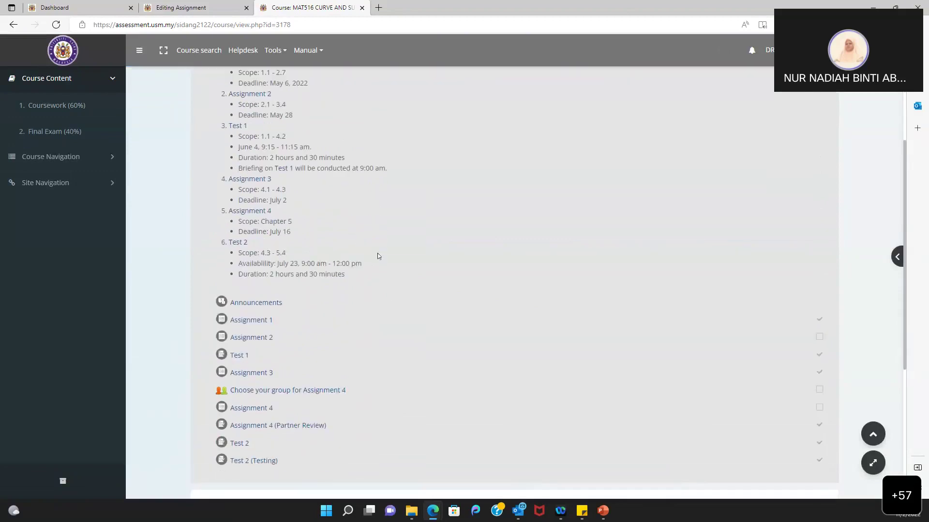
pyautogui.click(250, 338)
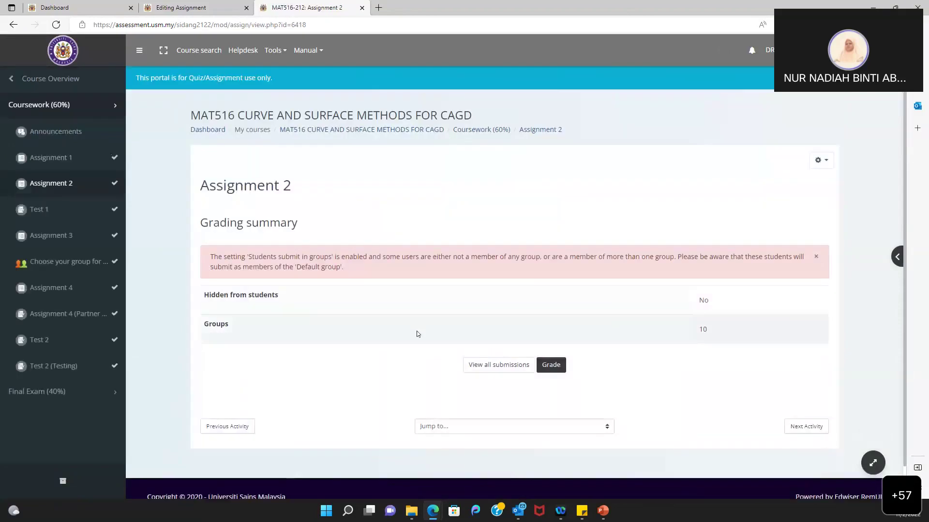
pyautogui.click(552, 367)
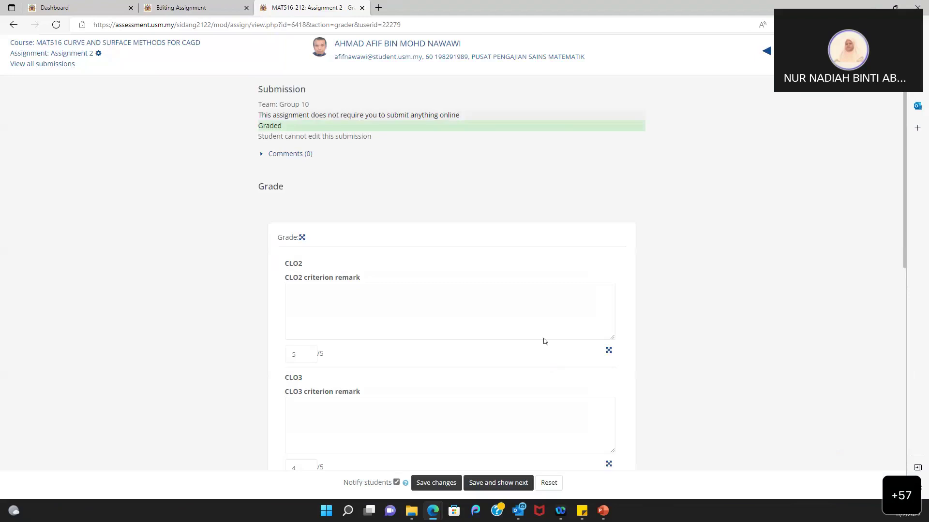
# - Examine the CLO2 and CLO3 criterion marks, remarks and feedback comments on the Assignment 2 grading page, and close its browser tab
pyautogui.scroll(-1, 487, 196)
pyautogui.scroll(1, 435, 179)
pyautogui.scroll(-2, 435, 275)
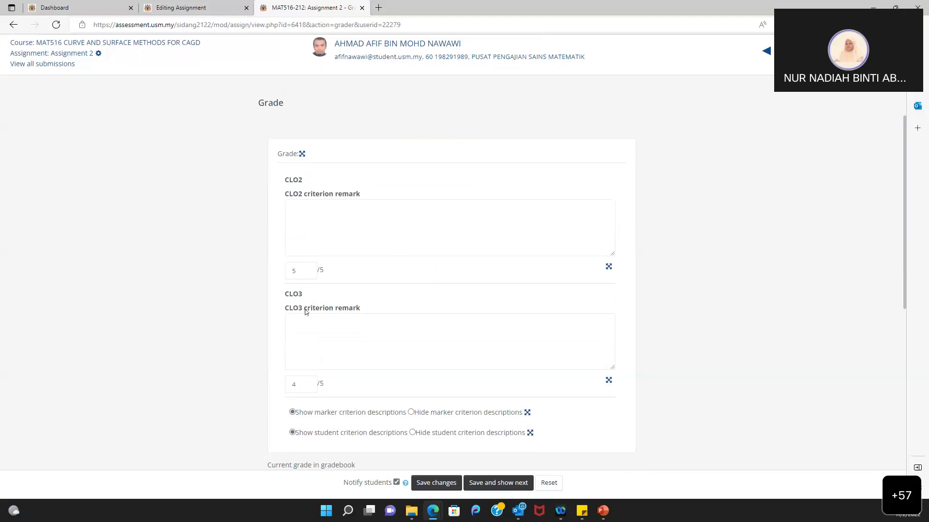
pyautogui.scroll(-1, 341, 302)
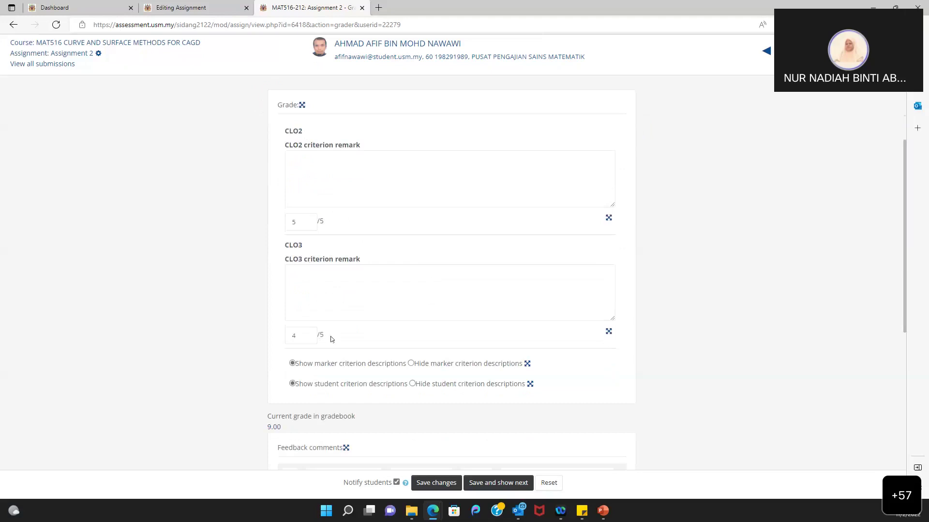
pyautogui.scroll(3, 360, 212)
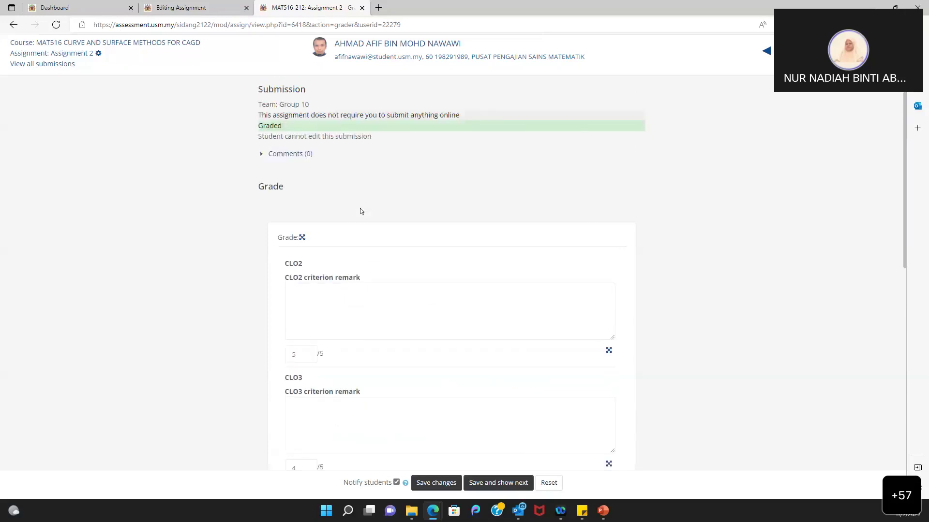
pyautogui.scroll(-2, 386, 184)
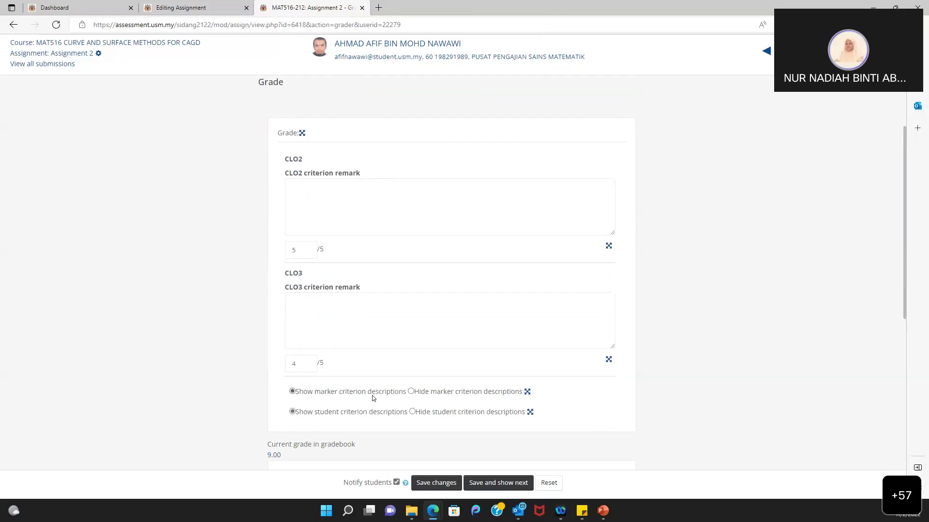
pyautogui.click(372, 210)
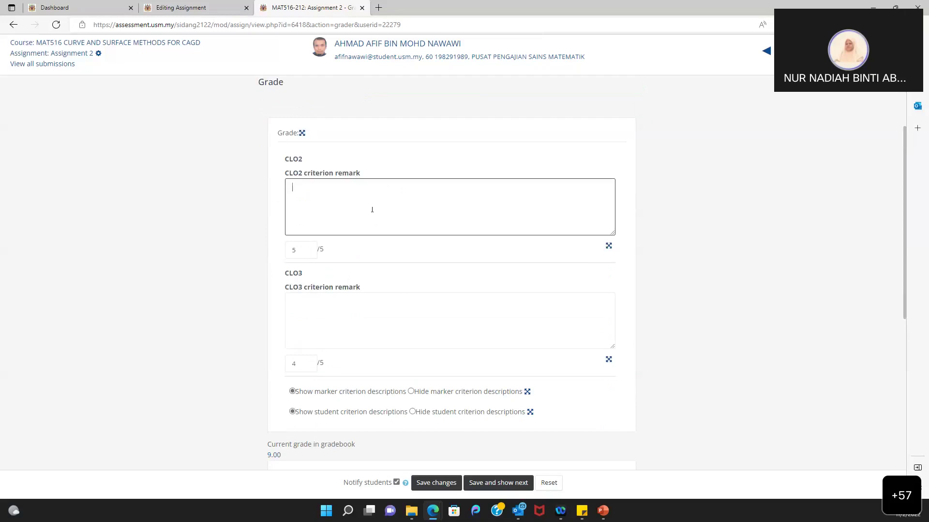
pyautogui.scroll(2, 370, 179)
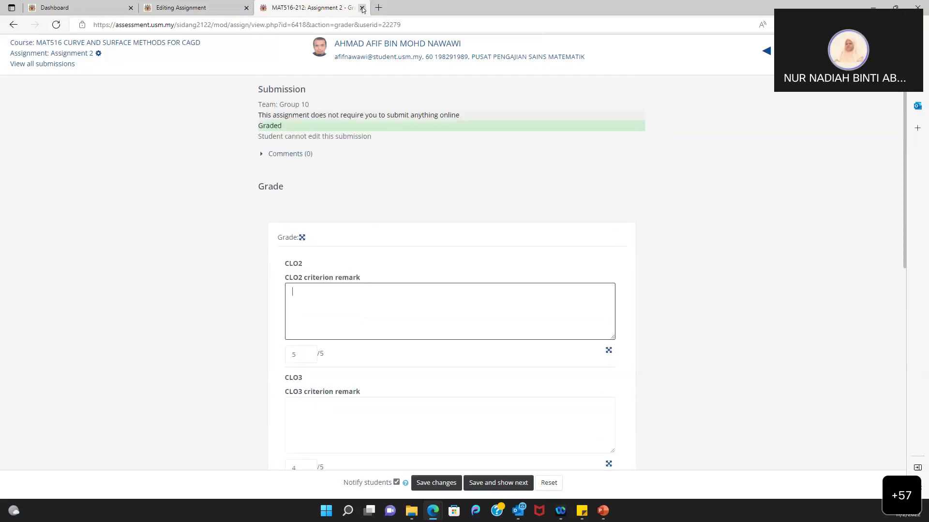
pyautogui.scroll(-3, 372, 232)
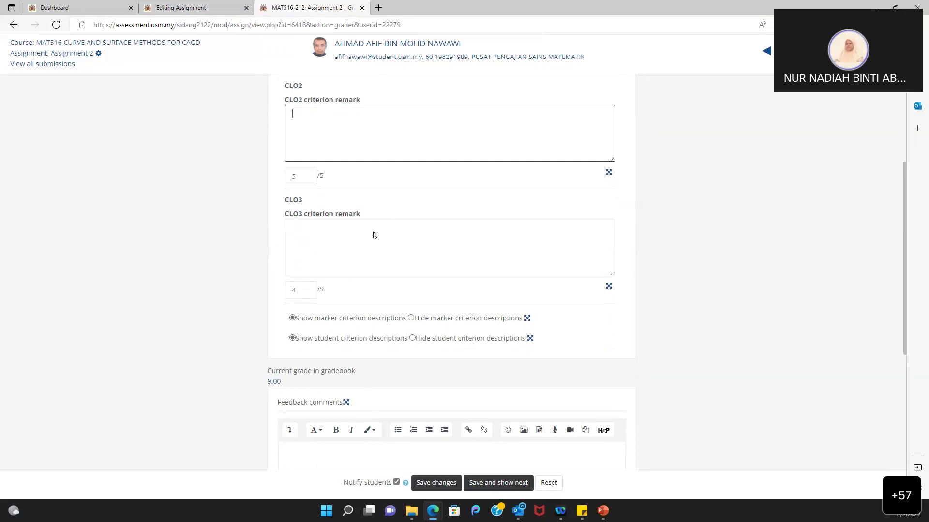
pyautogui.scroll(-3, 373, 235)
pyautogui.scroll(-1, 372, 235)
pyautogui.scroll(4, 374, 234)
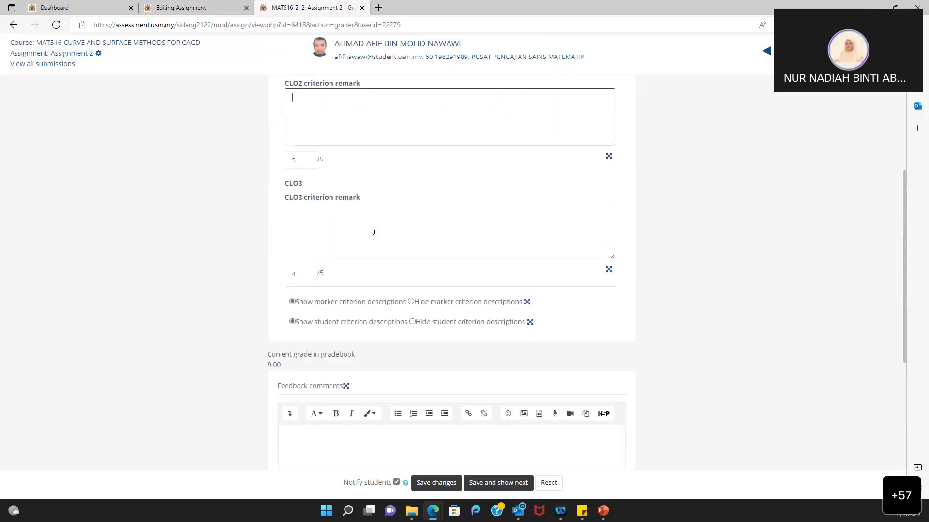
pyautogui.scroll(3, 374, 233)
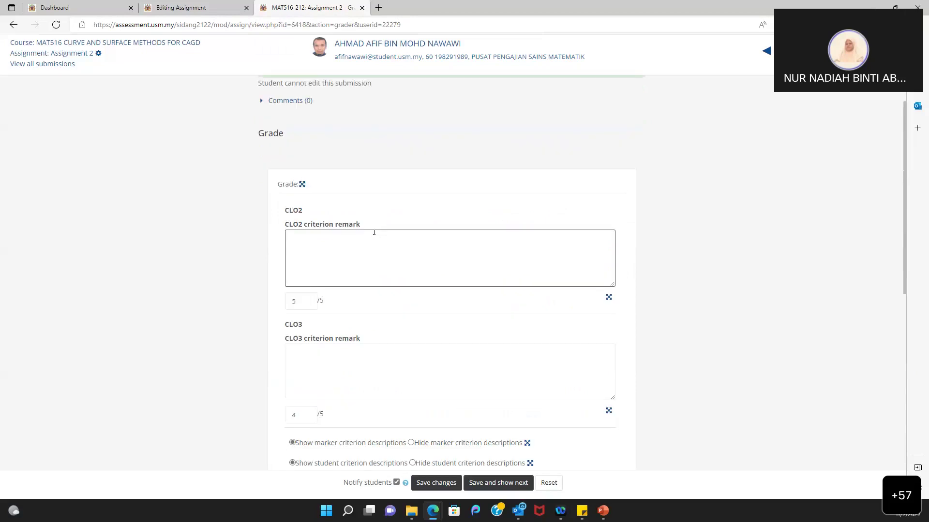
pyautogui.scroll(1, 373, 231)
pyautogui.scroll(-6, 373, 232)
pyautogui.scroll(5, 411, 227)
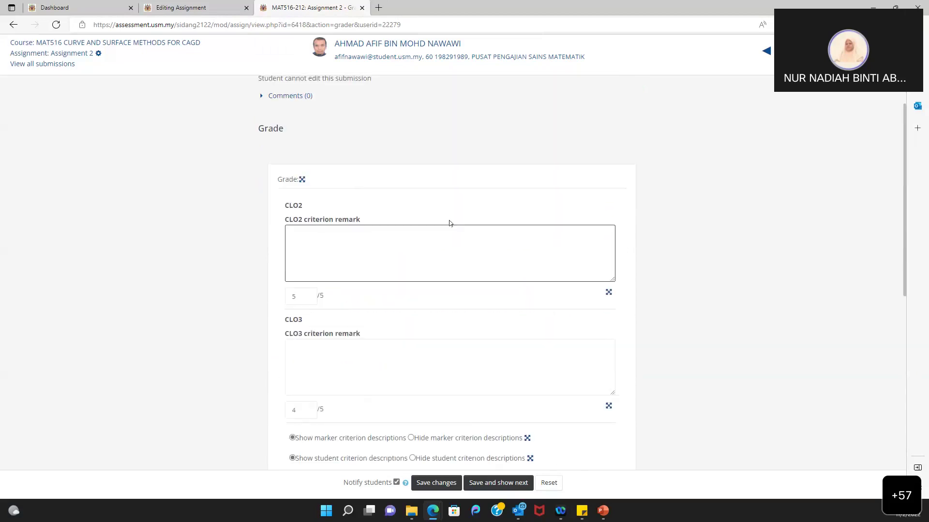
pyautogui.click(362, 7)
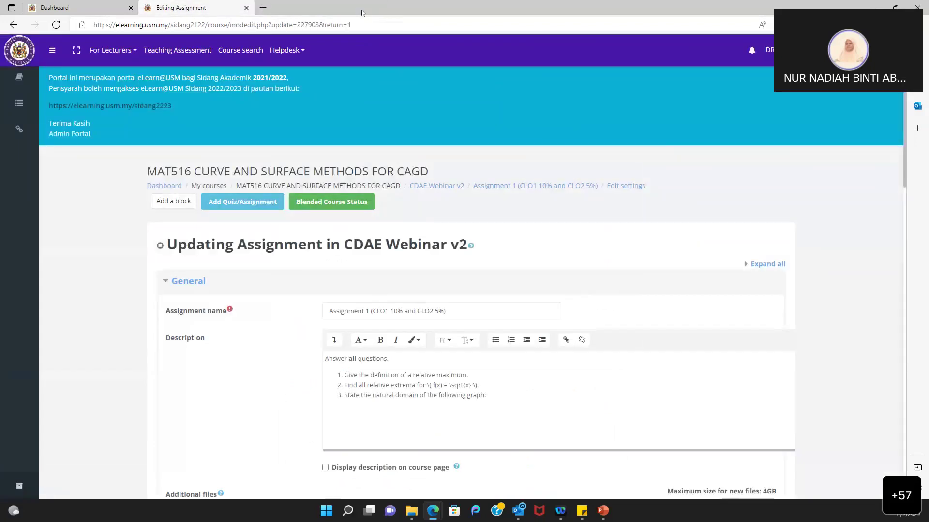
# - Return to the eLearn@USM dashboard and open the MAA111 ALGEBRA FOR SCIENCE STUDENTS course from the Sidang 2020/2021 archive
pyautogui.click(90, 8)
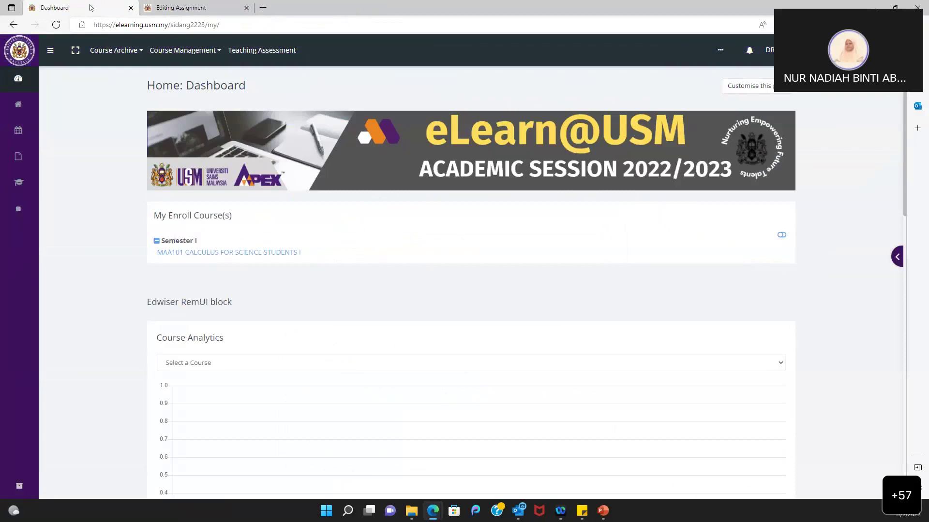
pyautogui.click(136, 55)
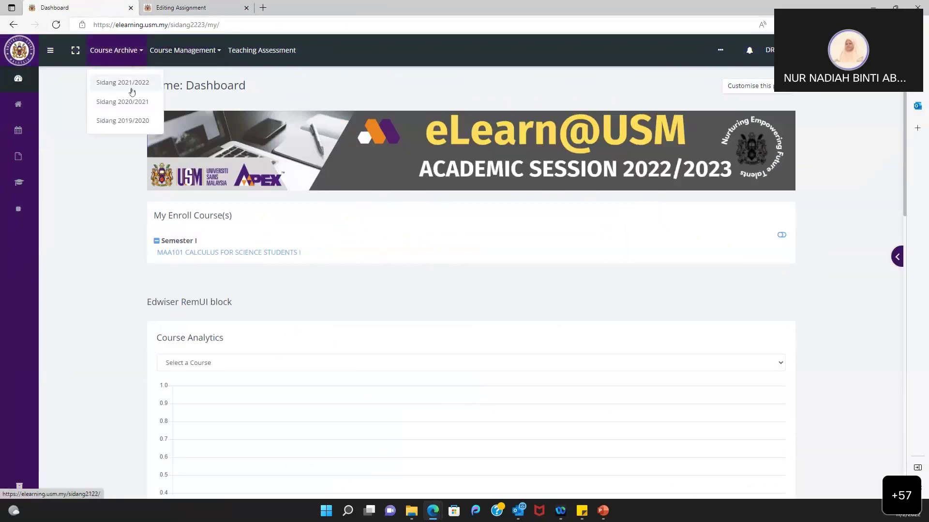
pyautogui.click(135, 103)
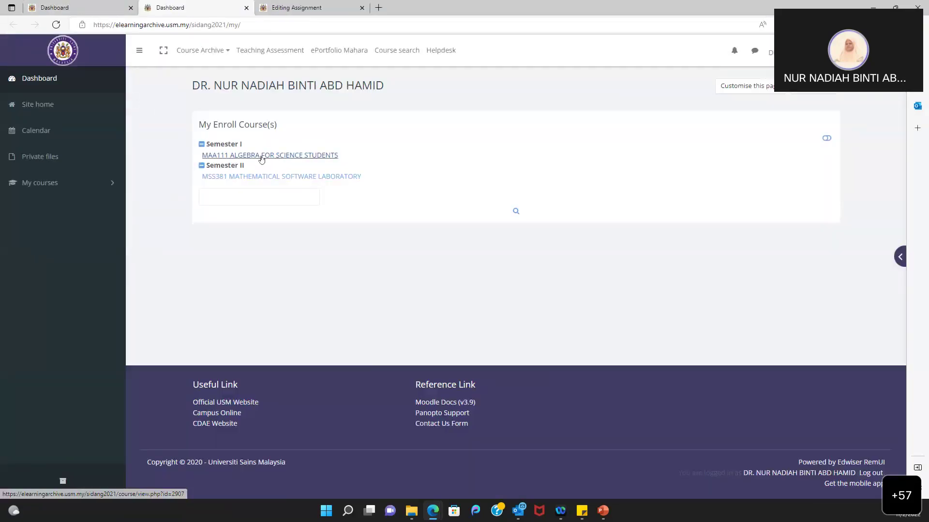
pyautogui.click(225, 156)
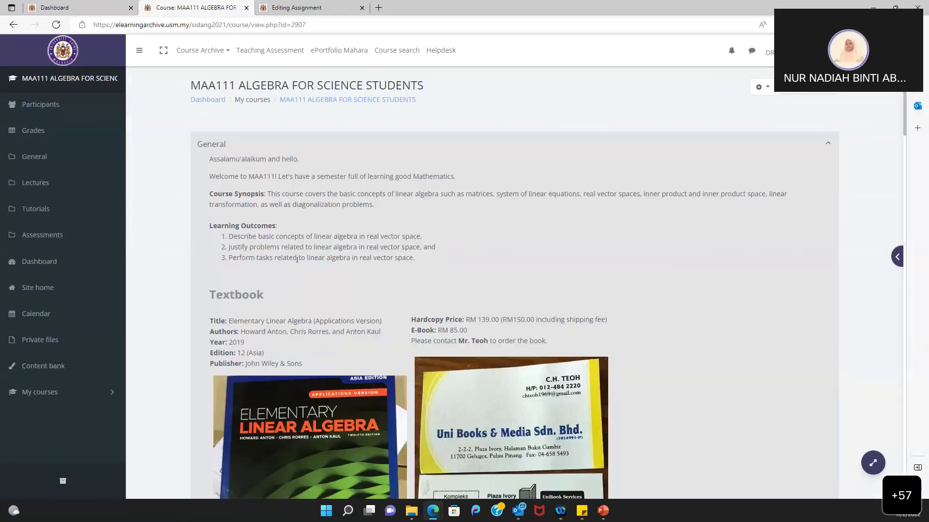
# - Open Assignment 2's grading page from the Assessments schedule, expand the student's submission comments for review, and close the tab
pyautogui.scroll(-10, 340, 306)
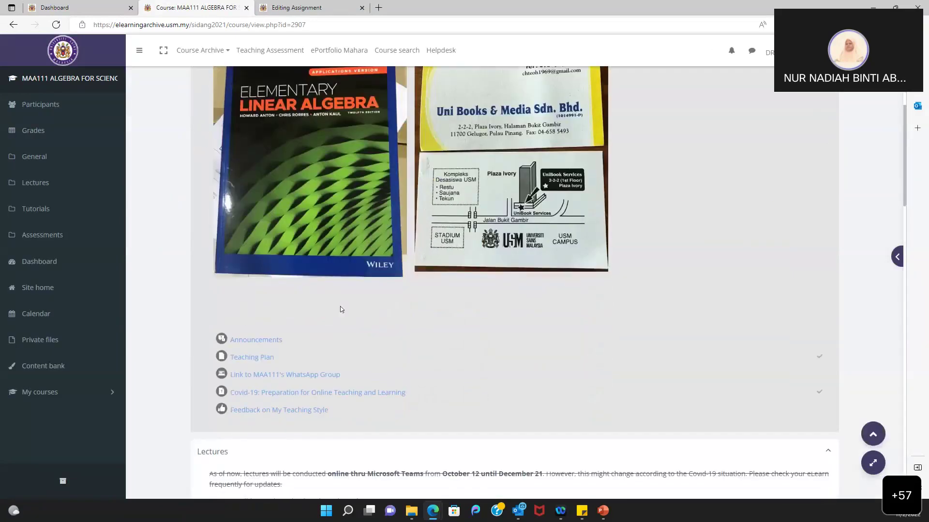
pyautogui.scroll(-11, 341, 309)
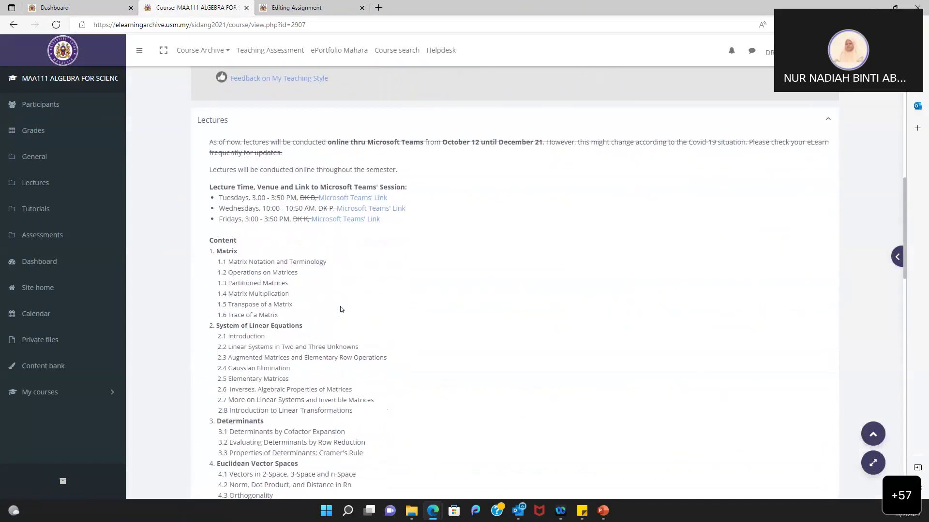
pyautogui.scroll(-9, 340, 310)
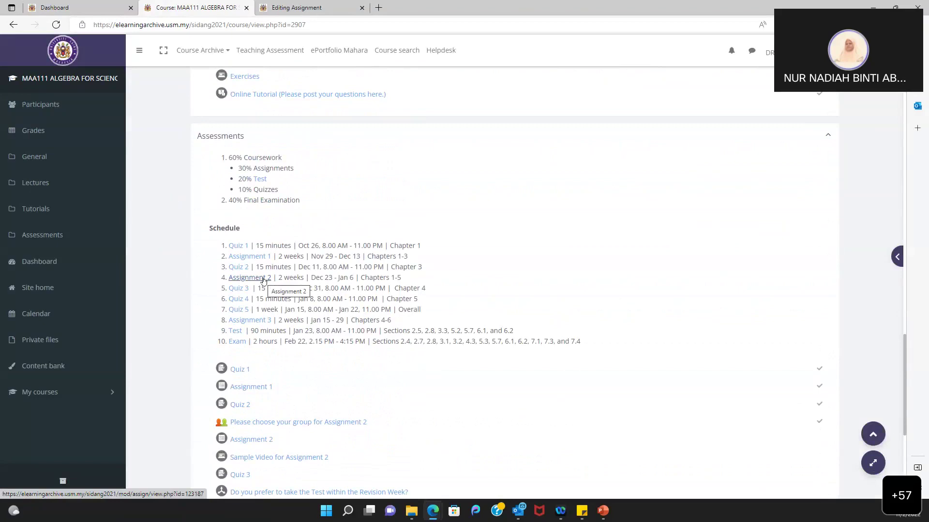
pyautogui.click(263, 279)
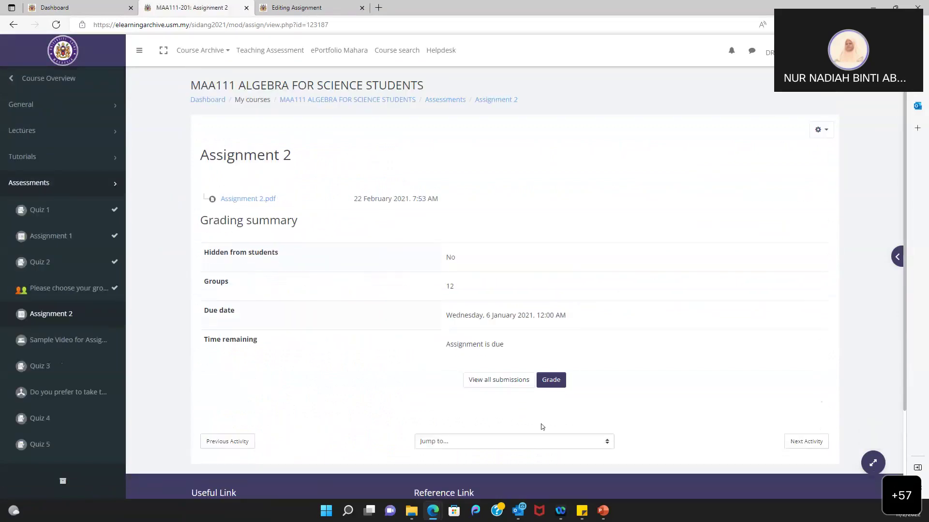
pyautogui.click(552, 380)
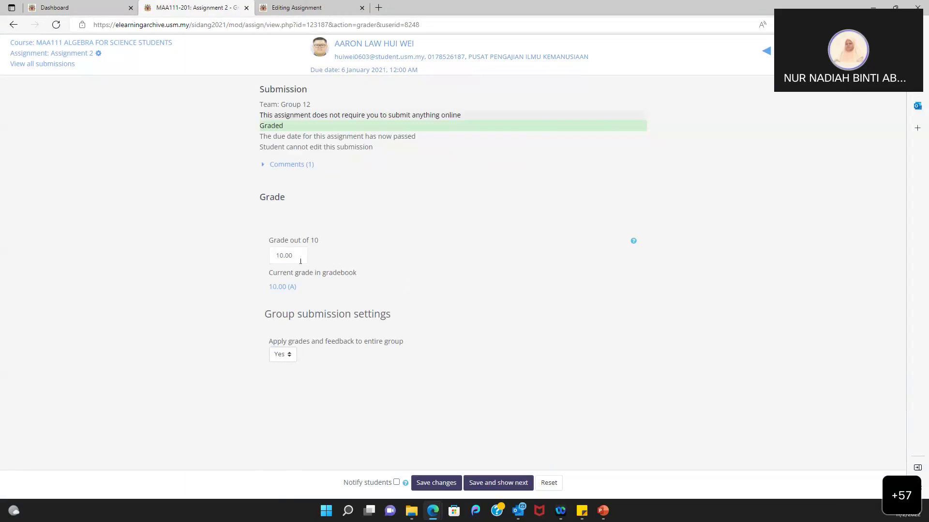
pyautogui.click(291, 165)
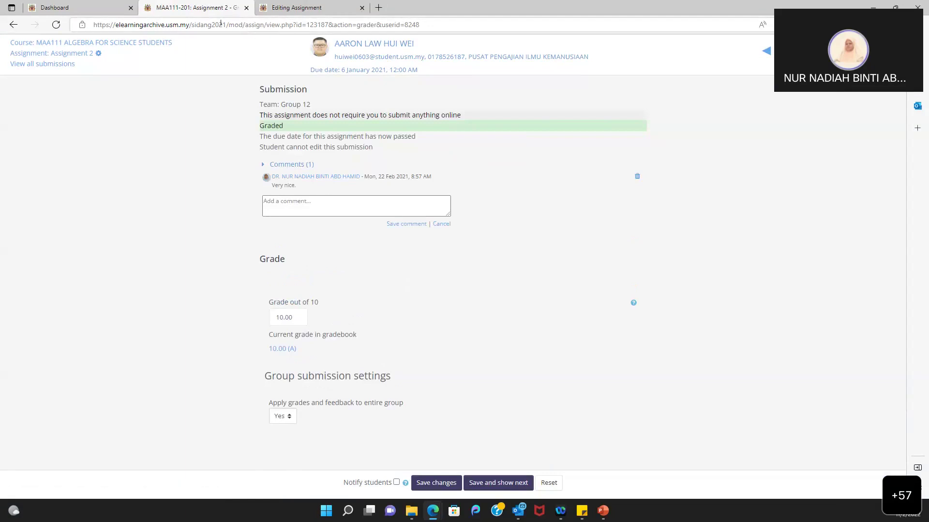
pyautogui.click(246, 8)
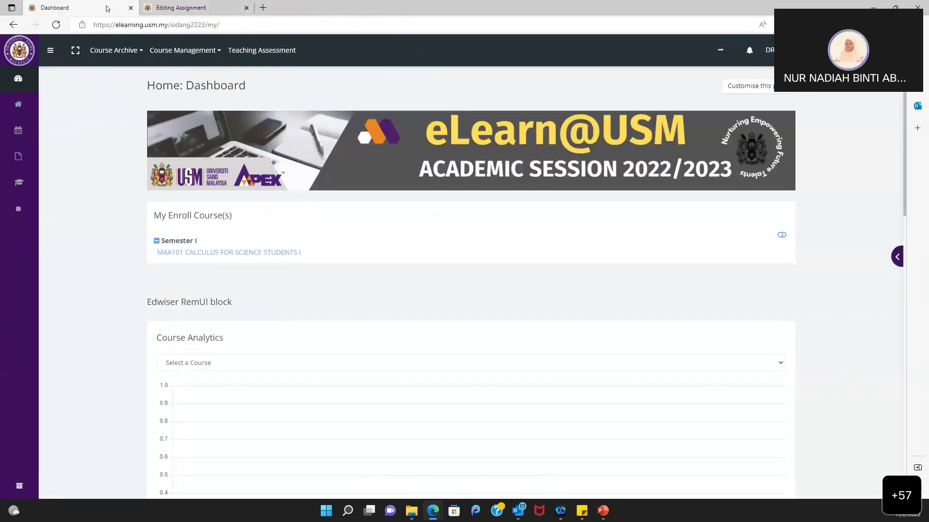
# - Open the MSS381 MATHEMATICAL SOFTWARE LABORATORY course from the Sidang 2020/2021 archive
pyautogui.click(110, 54)
pyautogui.click(125, 107)
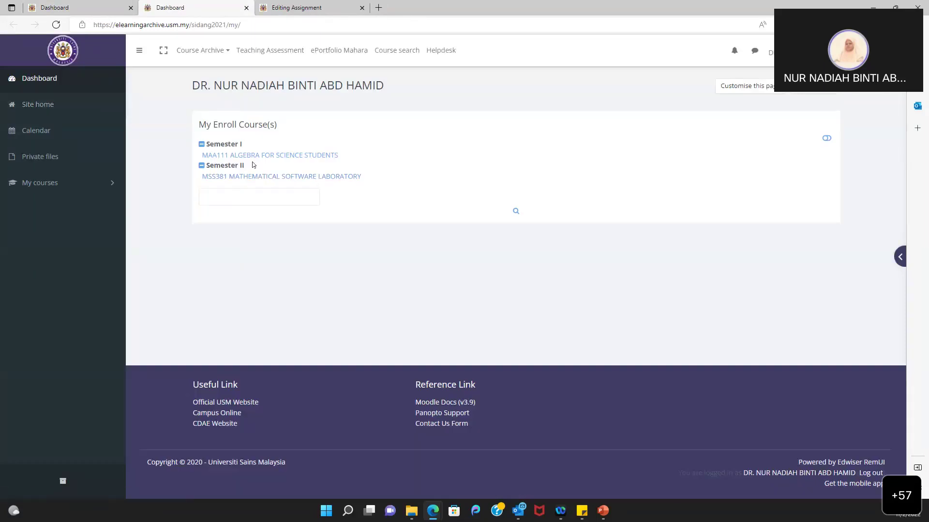
pyautogui.click(255, 180)
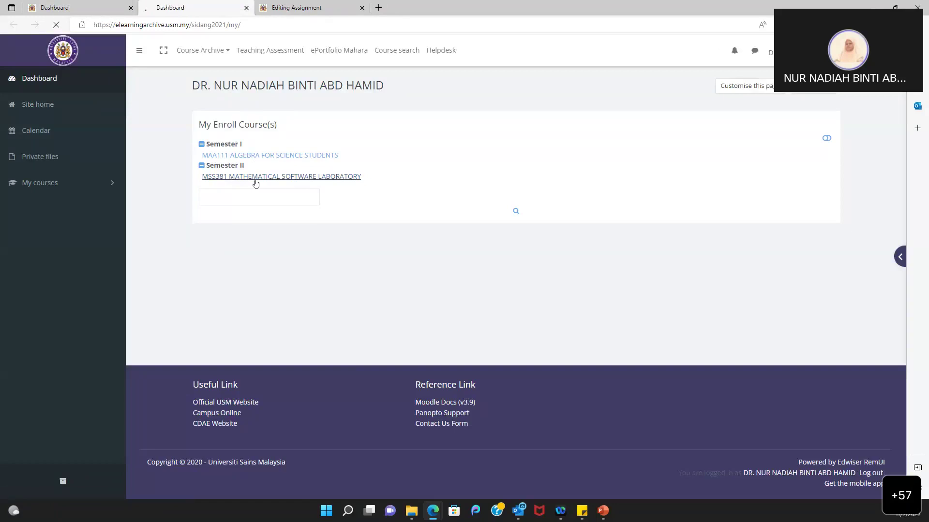
# - Open Minor Project: Report in the Assessments (100% Course Work) section and go to its grading page
pyautogui.scroll(-5, 302, 348)
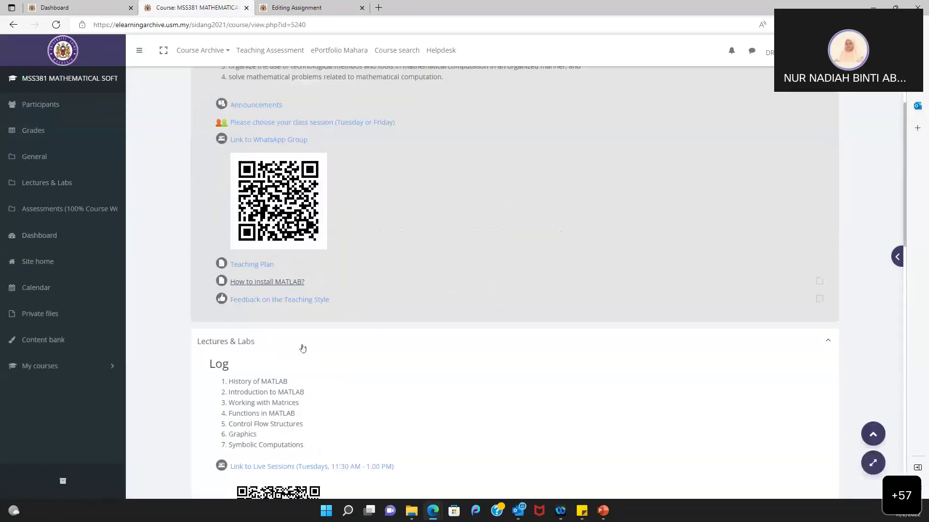
pyautogui.scroll(-12, 302, 348)
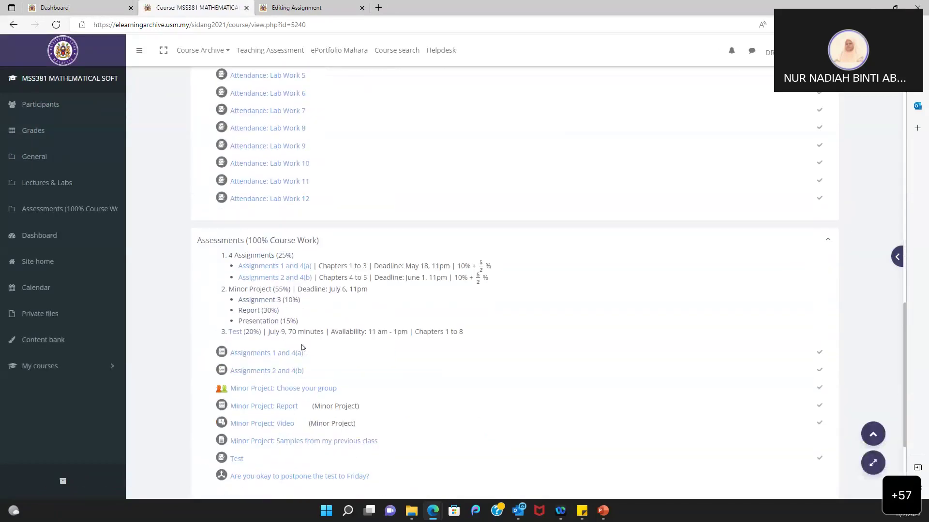
pyautogui.scroll(-2, 302, 348)
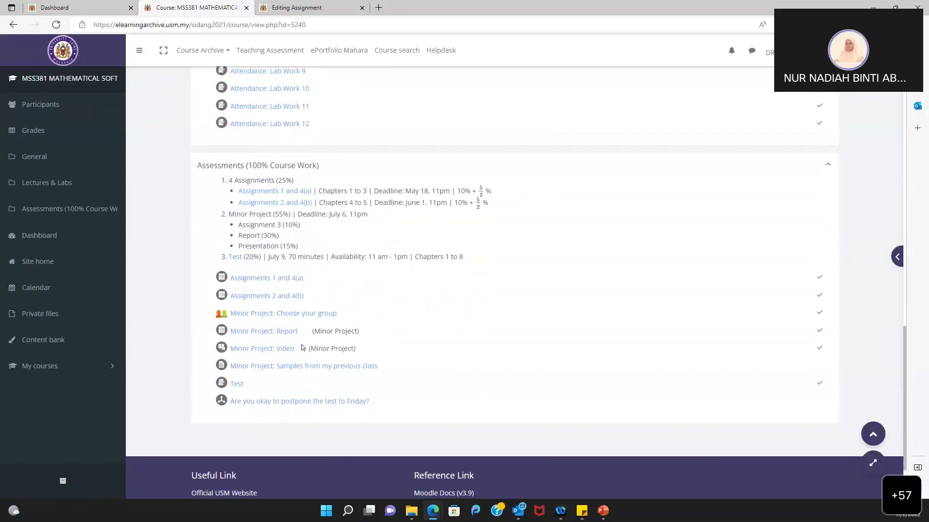
pyautogui.click(270, 336)
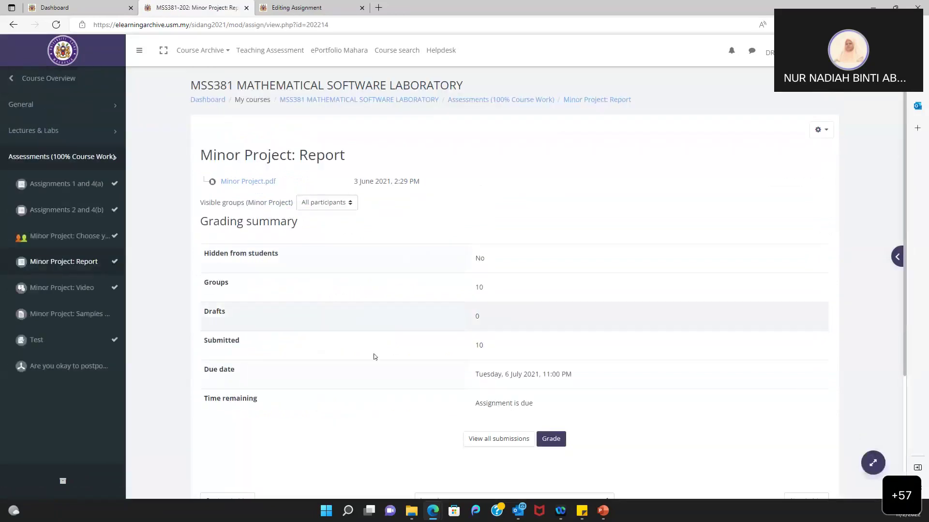
pyautogui.scroll(-3, 381, 394)
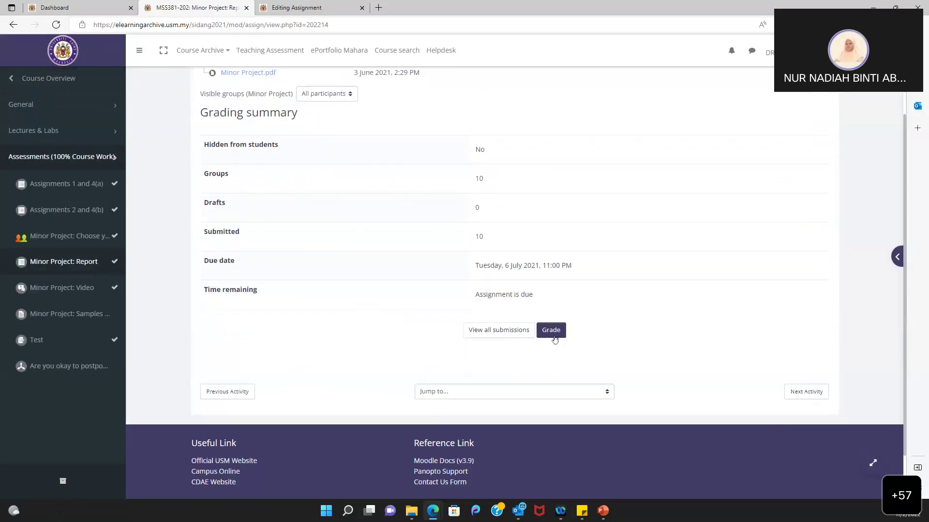
pyautogui.click(554, 337)
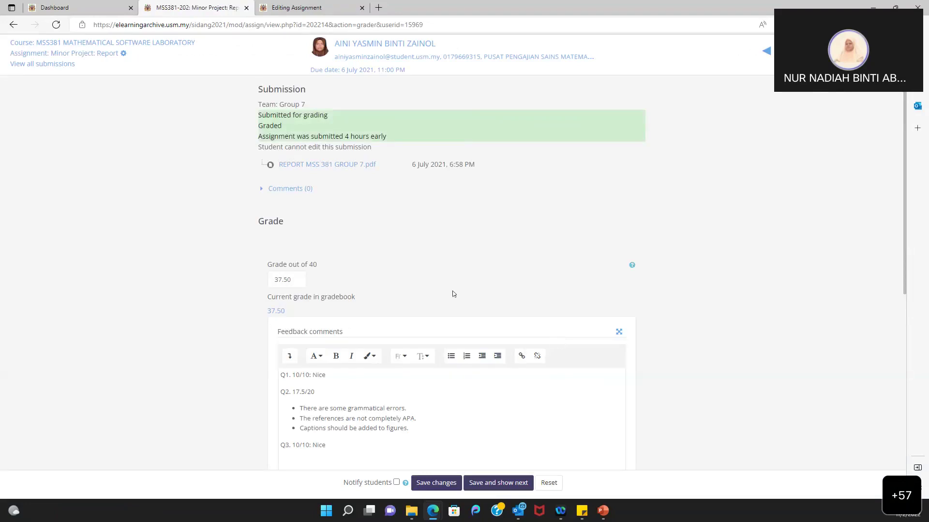
# - Examine the grade out of 40 and the per-question feedback comments given for the Minor Project: Report submission
pyautogui.scroll(-3, 452, 291)
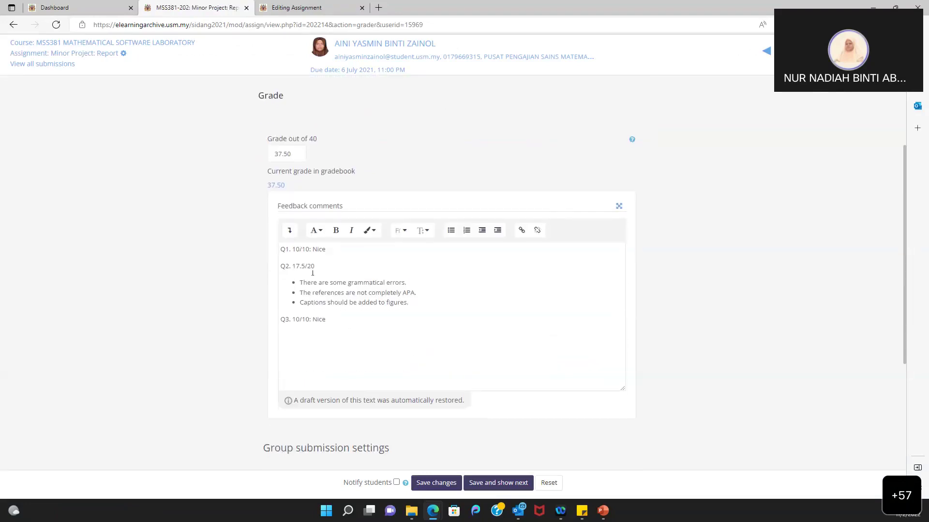
pyautogui.click(298, 266)
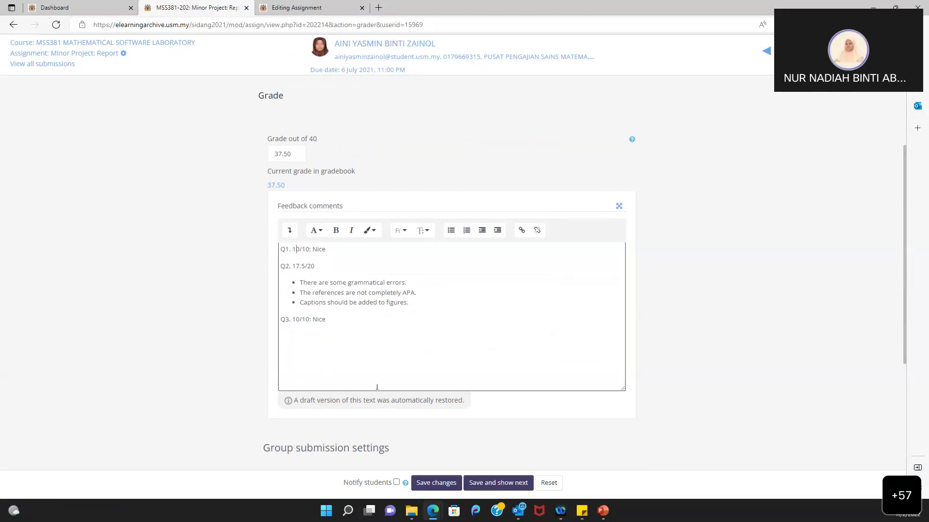
pyautogui.press('Down')
pyautogui.press('Down')
pyautogui.press('Down')
pyautogui.press('Down')
pyautogui.scroll(2, 473, 375)
pyautogui.click(297, 232)
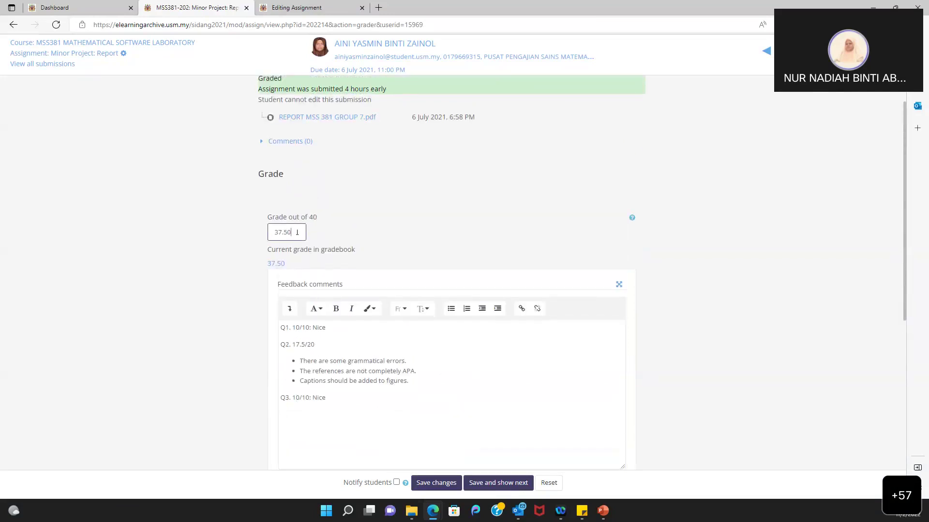
pyautogui.scroll(-2, 129, 429)
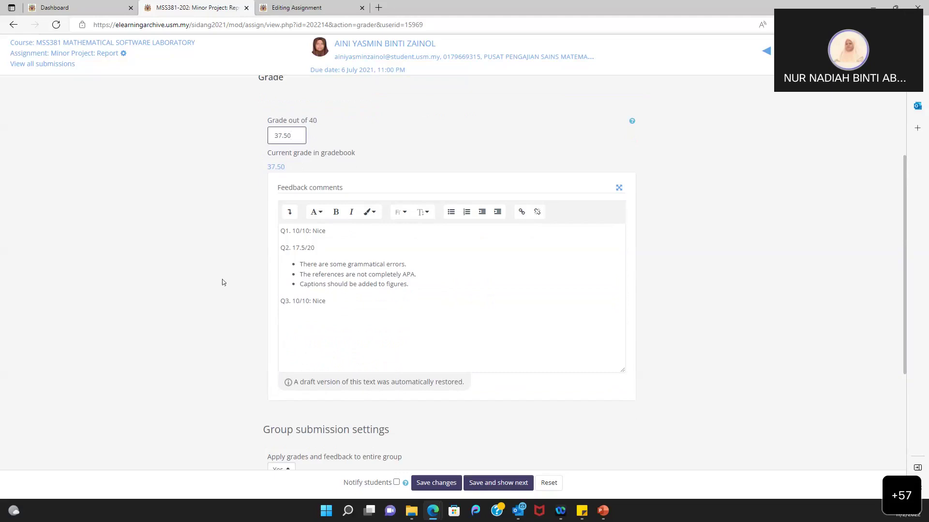
pyautogui.scroll(2, 223, 284)
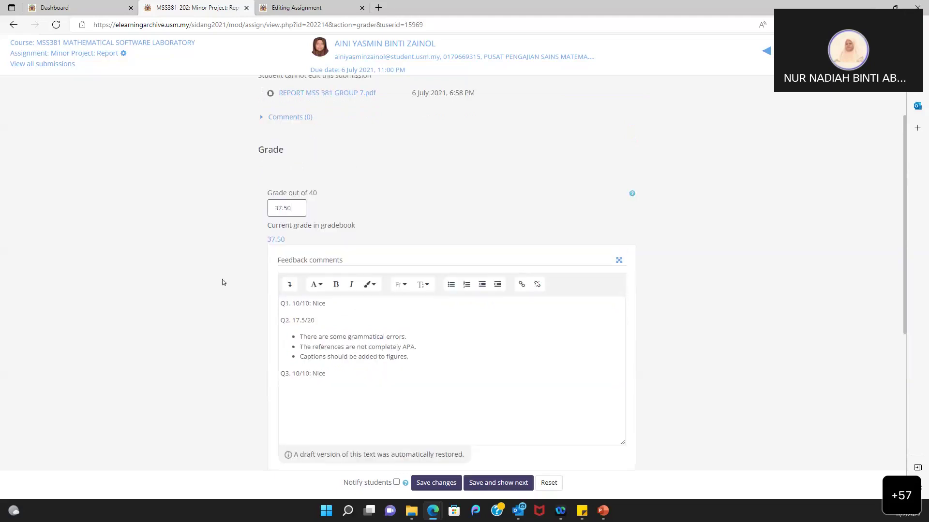
# - Enable the Offline grading worksheet feedback type in Assignment 1's settings in MAT516, then save and display the assignment
pyautogui.click(301, 8)
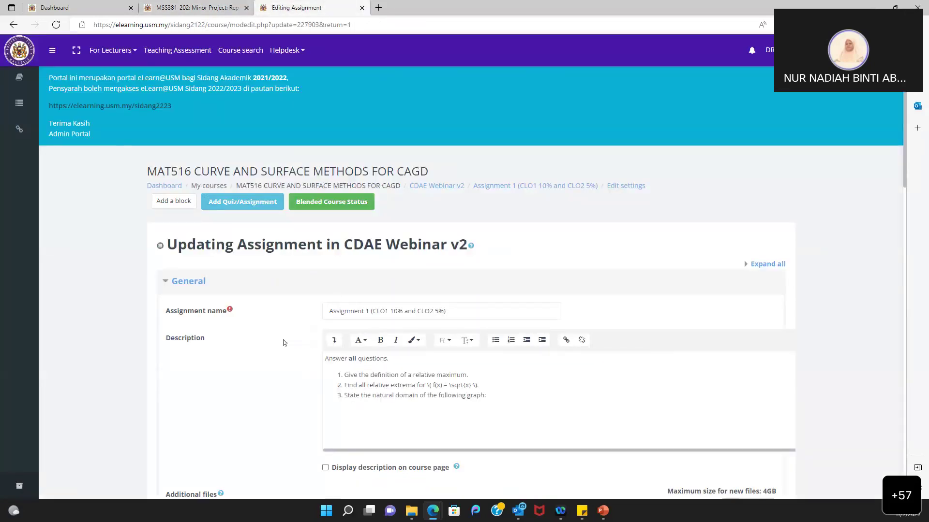
pyautogui.scroll(-10, 273, 361)
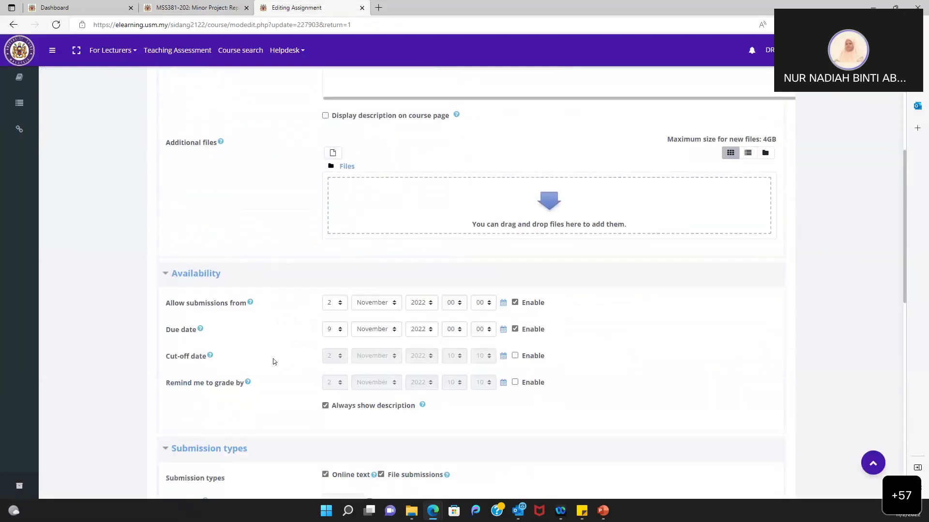
pyautogui.scroll(-4, 273, 358)
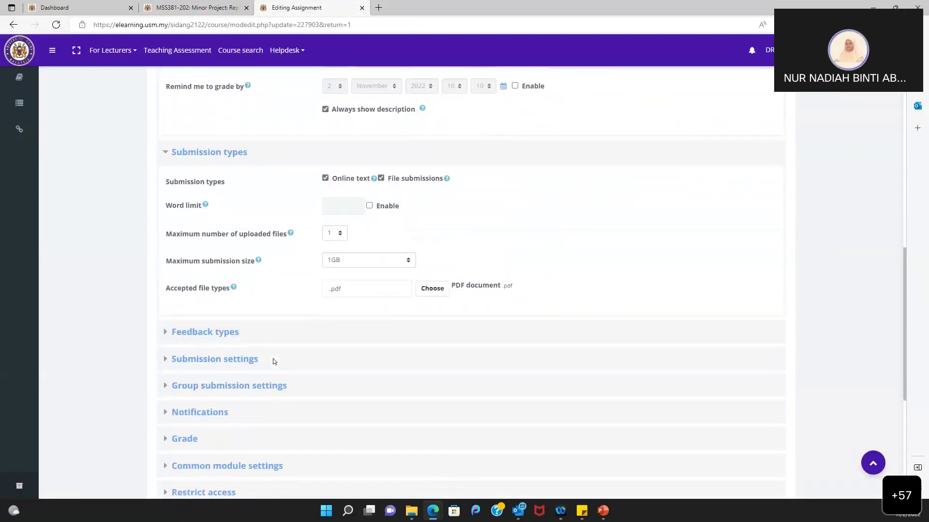
pyautogui.click(230, 333)
pyautogui.scroll(-2, 271, 353)
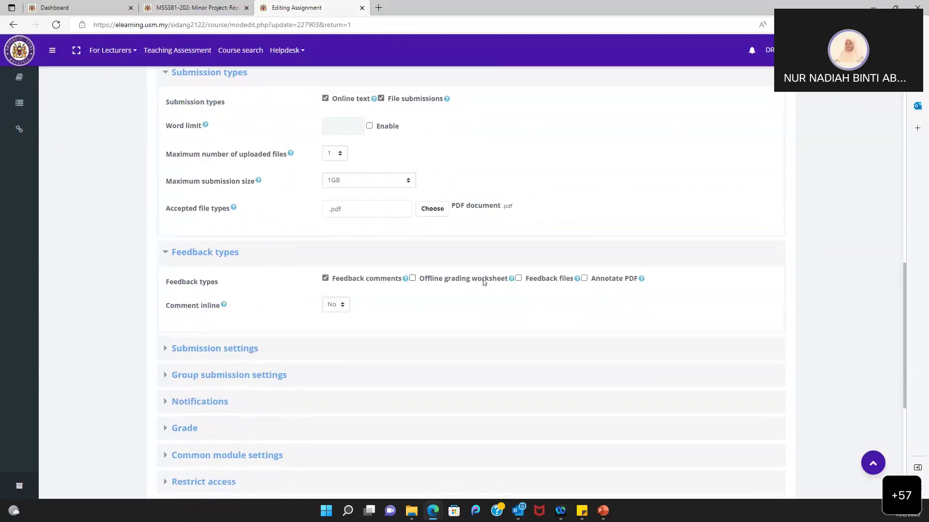
pyautogui.click(412, 279)
pyautogui.scroll(-5, 473, 343)
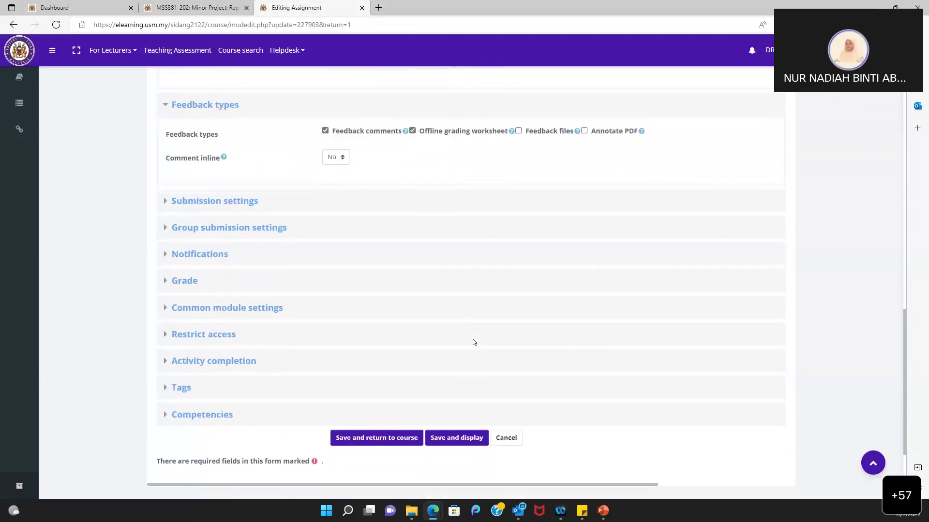
pyautogui.click(455, 374)
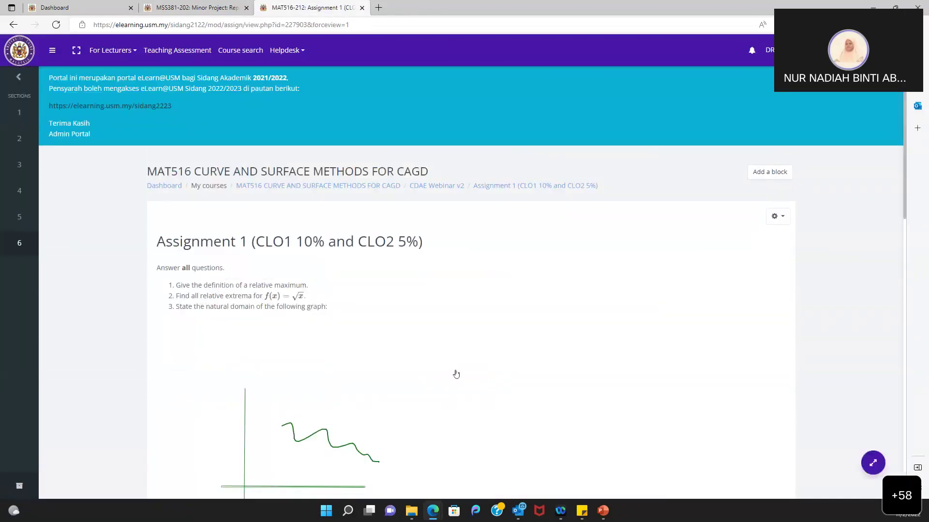
# - Open the full list of submissions for Assignment 1 from its grading summary and look through the participants
pyautogui.scroll(-8, 455, 373)
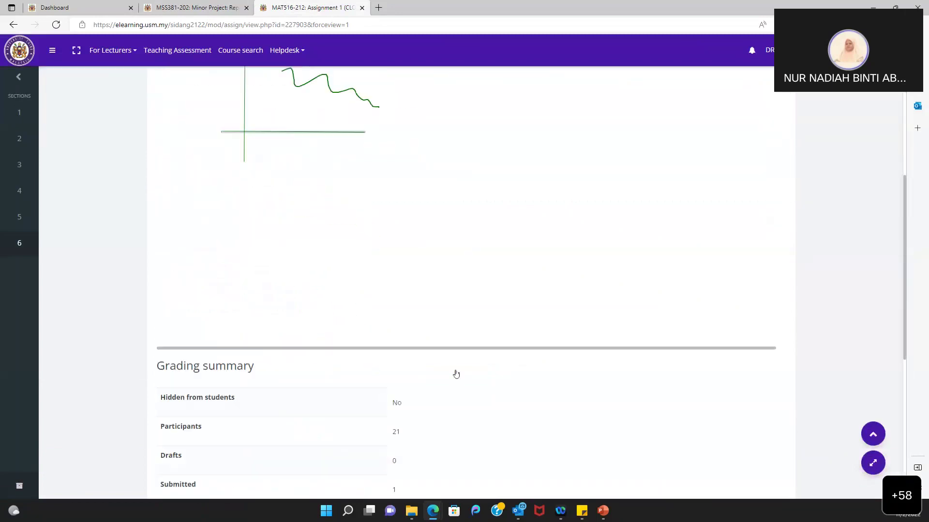
pyautogui.scroll(-5, 456, 373)
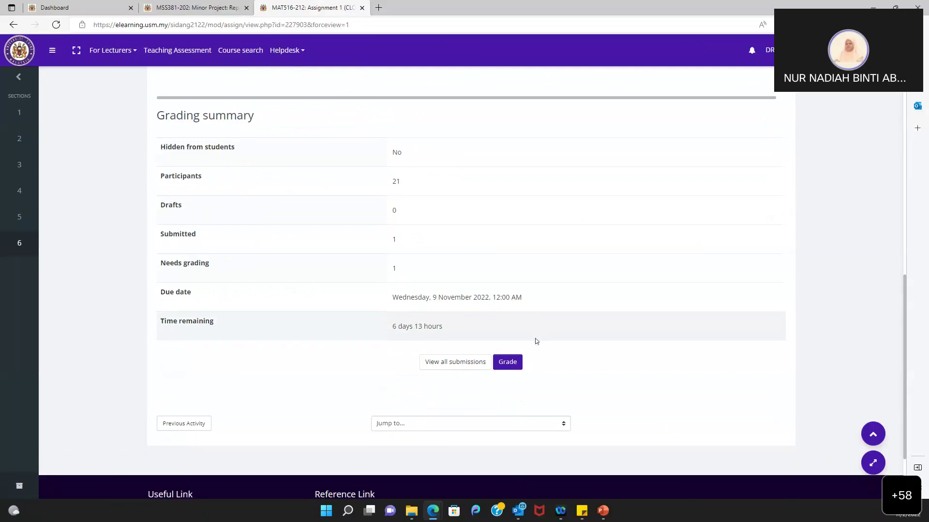
pyautogui.click(439, 365)
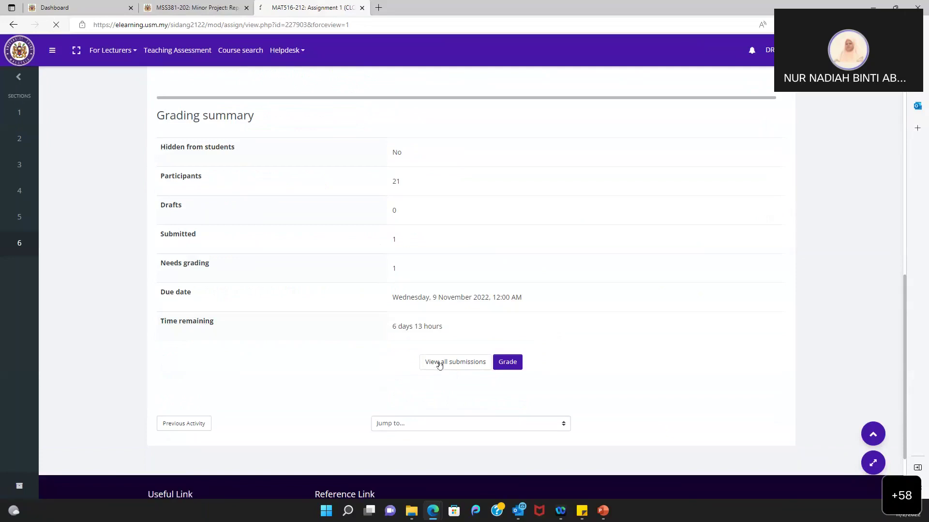
pyautogui.scroll(-3, 439, 365)
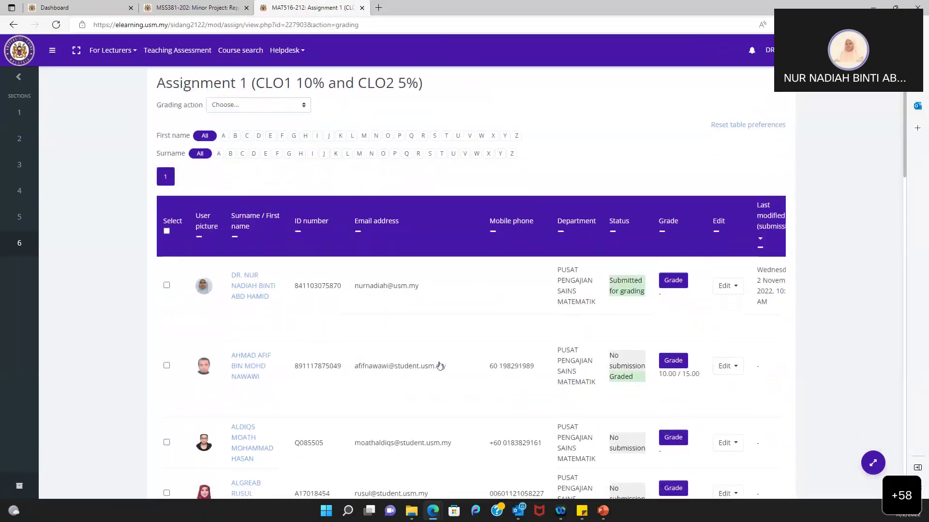
pyautogui.scroll(-10, 439, 365)
pyautogui.scroll(10, 439, 365)
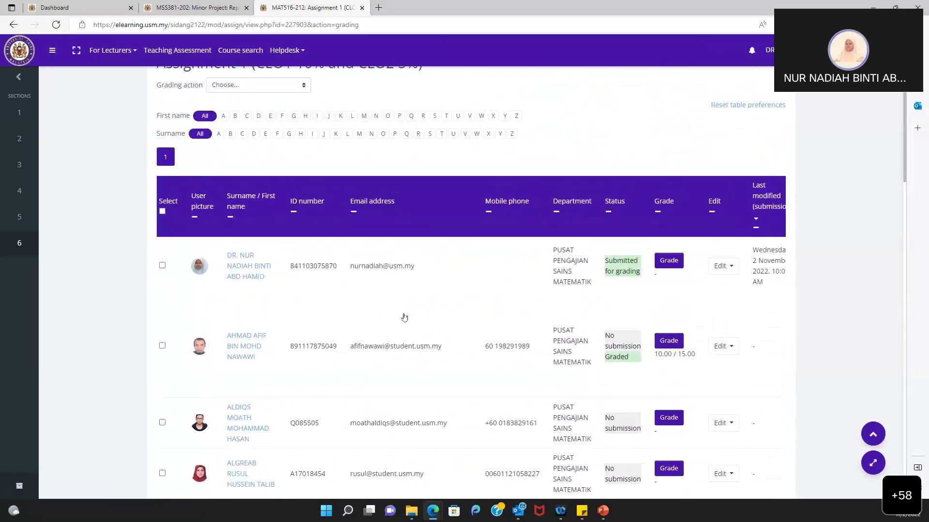
pyautogui.scroll(3, 397, 304)
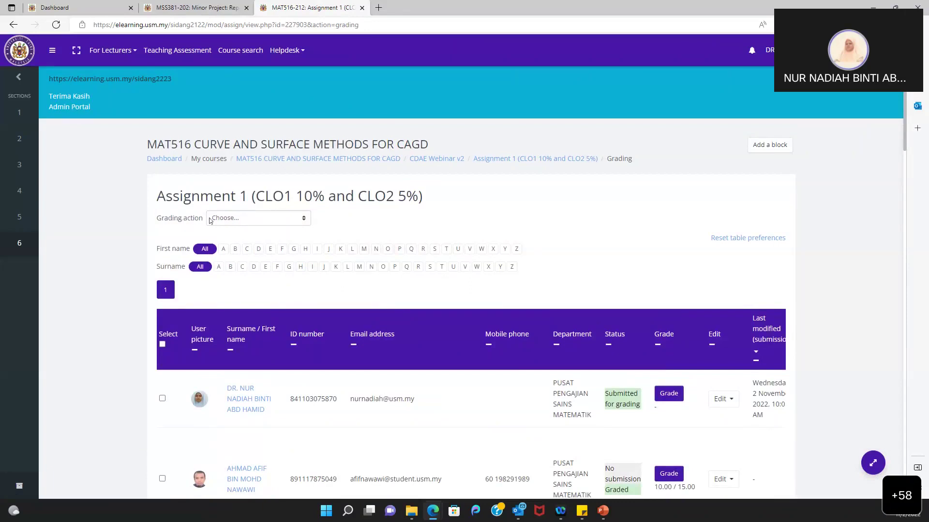
# - Download Assignment 1's grading worksheet and open the downloaded file in Excel
pyautogui.click(242, 221)
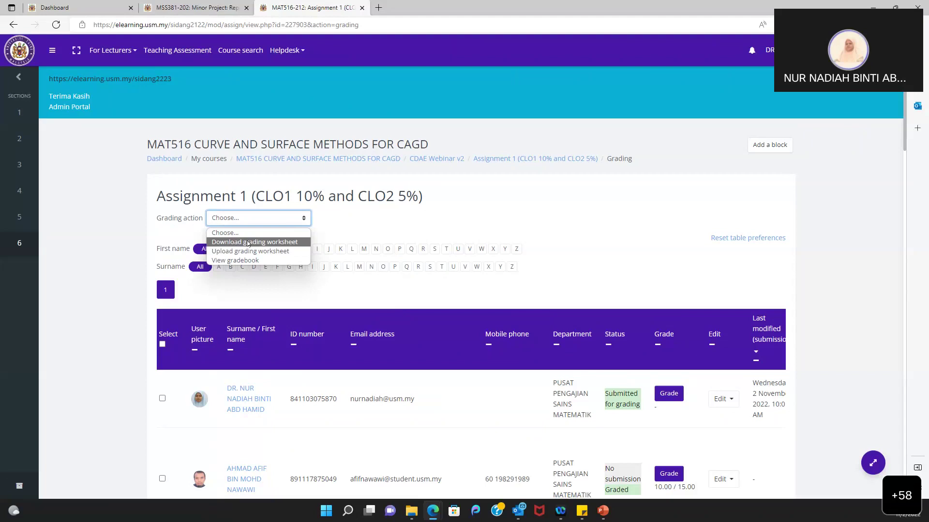
pyautogui.click(247, 242)
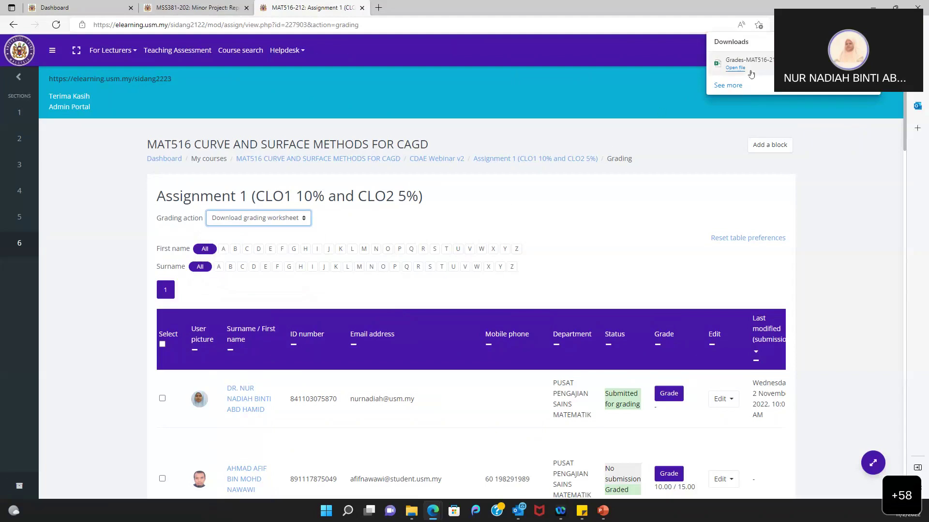
pyautogui.click(736, 69)
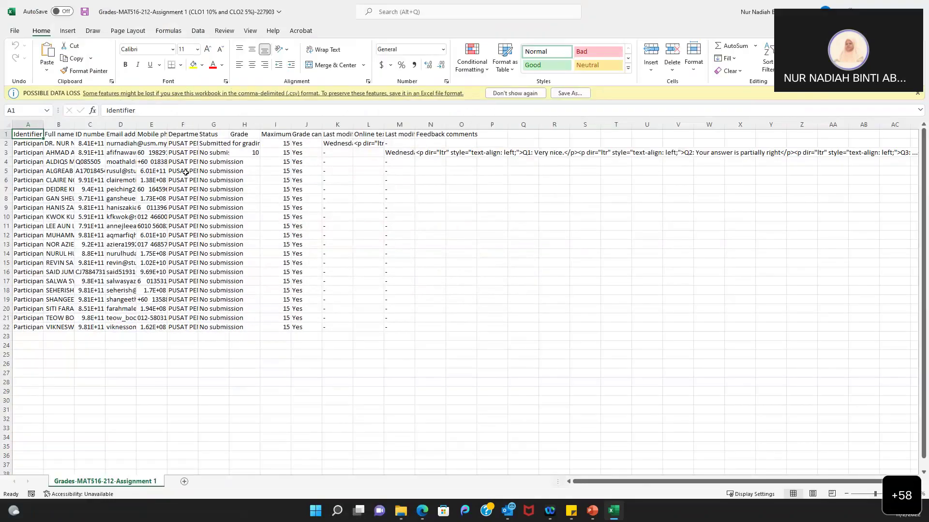
# - Select the worksheet's Grade column from the header to the last participant, H1:H22
pyautogui.click(185, 173)
pyautogui.press('Left')
pyautogui.press('Left')
pyautogui.press('Left')
pyautogui.press('Left')
pyautogui.press('Left')
pyautogui.press('Right')
pyautogui.press('Right')
pyautogui.press('Right')
pyautogui.press('Right')
pyautogui.press('Right')
pyautogui.press('Right')
pyautogui.press('Right')
pyautogui.press('Up')
pyautogui.press('Up')
pyautogui.press('Up')
pyautogui.press('Up')
pyautogui.press('Down')
pyautogui.press('Up')
pyautogui.hotkey('shift', 'Down')
pyautogui.hotkey('shift', 'Down')
pyautogui.hotkey('shift', 'Down')
pyautogui.hotkey('shift', 'Down')
pyautogui.hotkey('shift', 'Down')
pyautogui.hotkey('shift', 'Down')
pyautogui.hotkey('shift', 'Down')
pyautogui.hotkey('shift', 'Down')
pyautogui.hotkey('shift', 'Down')
pyautogui.hotkey('shift', 'Down')
pyautogui.hotkey('shift', 'Down')
pyautogui.hotkey('shift', 'Down')
pyautogui.hotkey('shift', 'Down')
pyautogui.hotkey('shift', 'Down')
pyautogui.hotkey('shift', 'Down')
pyautogui.hotkey('shift', 'Down')
pyautogui.hotkey('shift', 'Down')
pyautogui.hotkey('shift', 'Down')
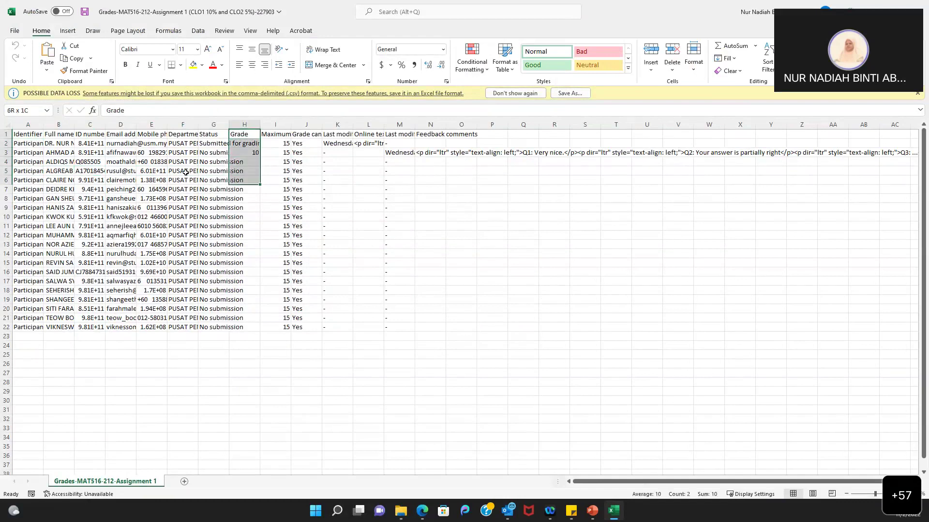
pyautogui.hotkey('shift', 'Down')
pyautogui.hotkey('shift', 'Down')
pyautogui.hotkey('shift', 'Down')
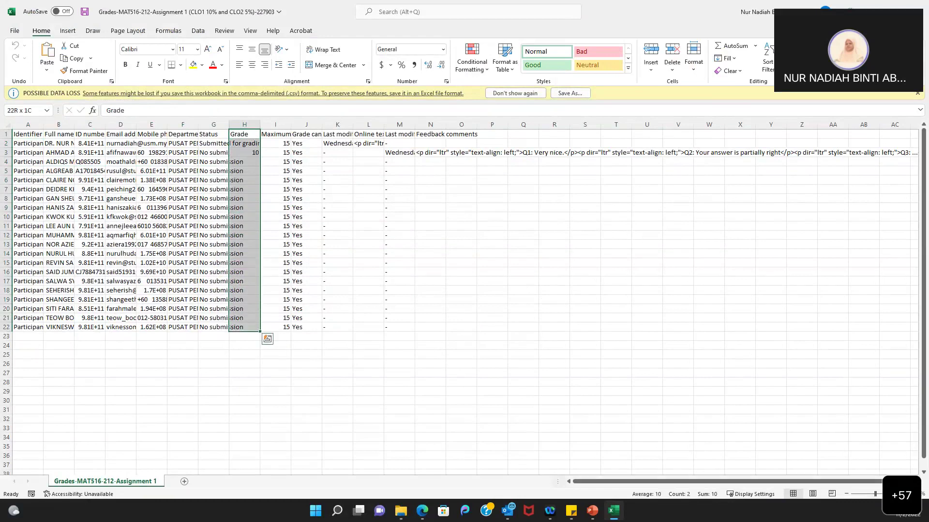
# - Enlarge the worksheet view and examine the participants' rows, comparing the grade cells H2 and H3
pyautogui.click(916, 494)
pyautogui.click(917, 494)
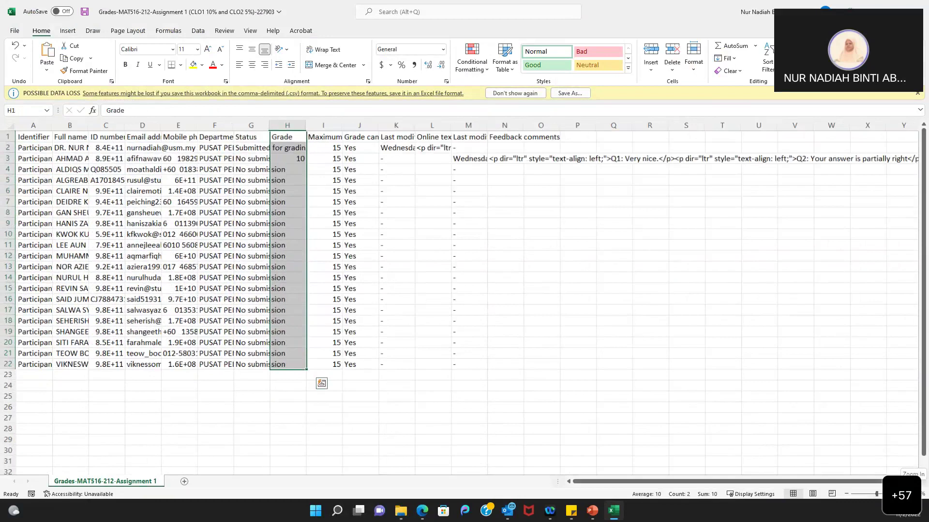
pyautogui.click(916, 493)
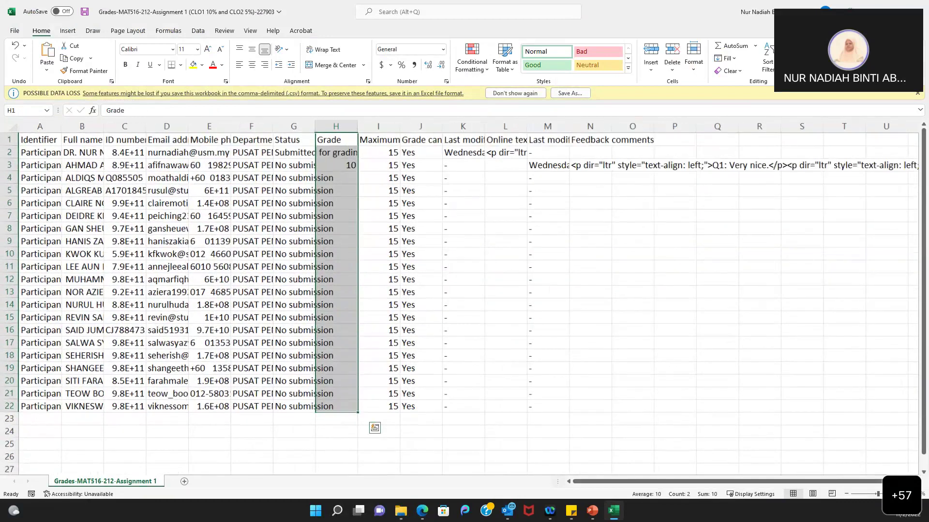
pyautogui.click(917, 494)
pyautogui.click(363, 199)
pyautogui.press('Up')
pyautogui.press('Up')
pyautogui.press('Up')
pyautogui.press('Up')
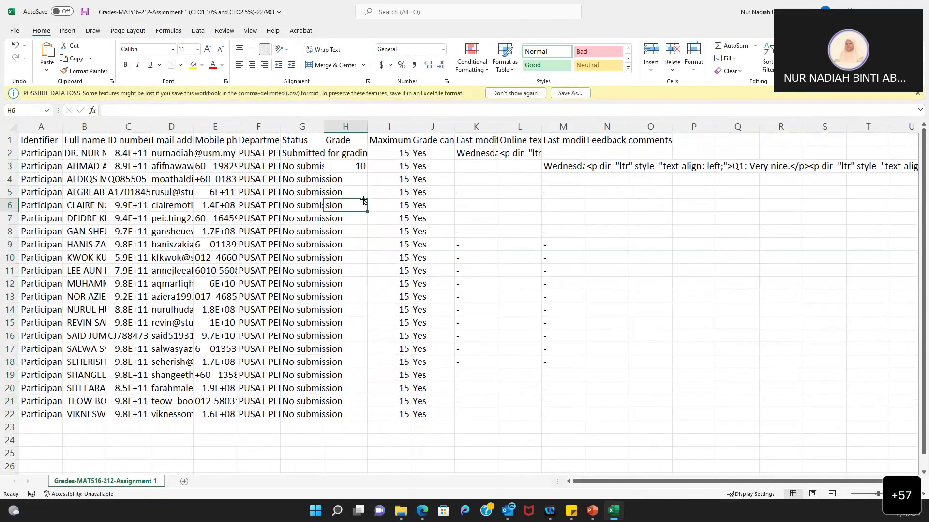
pyautogui.press('Left')
pyautogui.press('Home')
pyautogui.press('Right')
pyautogui.press('Right')
pyautogui.press('Right')
pyautogui.press('Right')
pyautogui.press('Right')
pyautogui.press('Right')
pyautogui.press('Right')
pyautogui.press('Up')
pyautogui.press('Down')
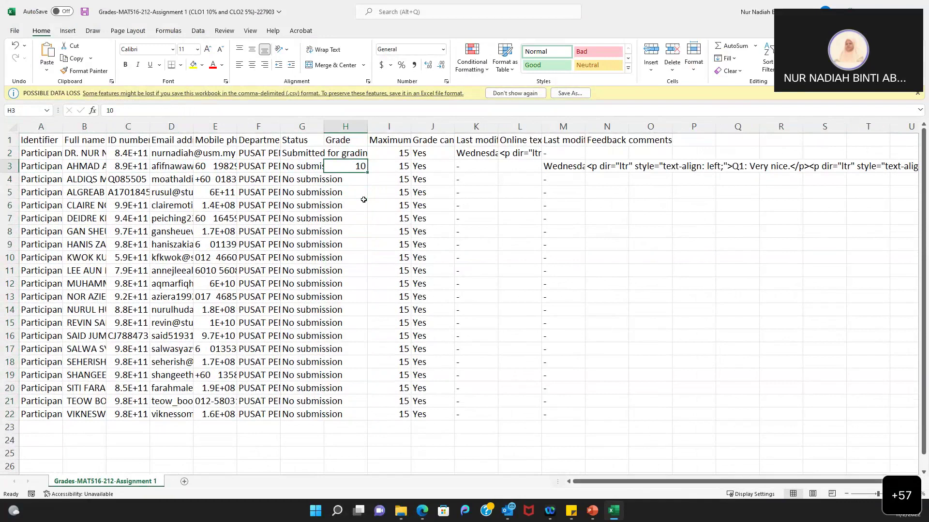
pyautogui.press('Up')
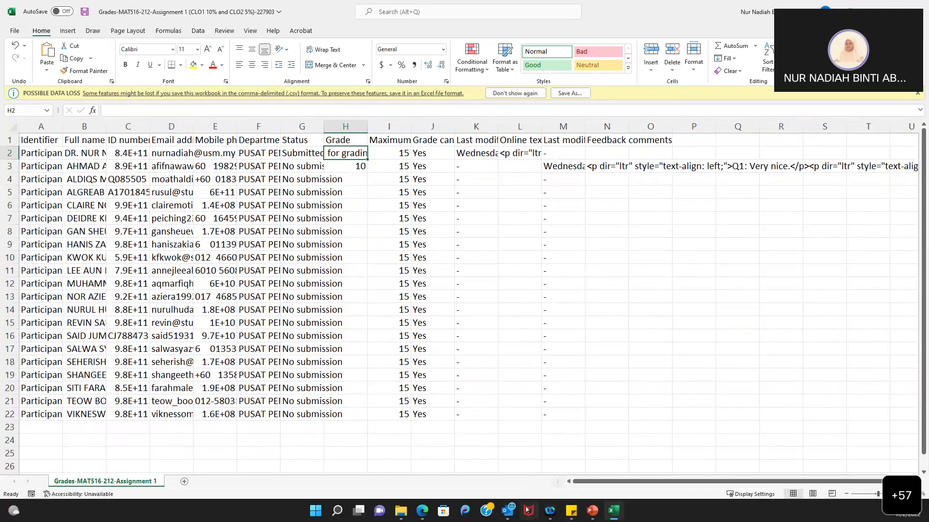
# - Return to Assignment 1's grading page in the browser and review the available grading actions, display options and participant list
pyautogui.click(423, 511)
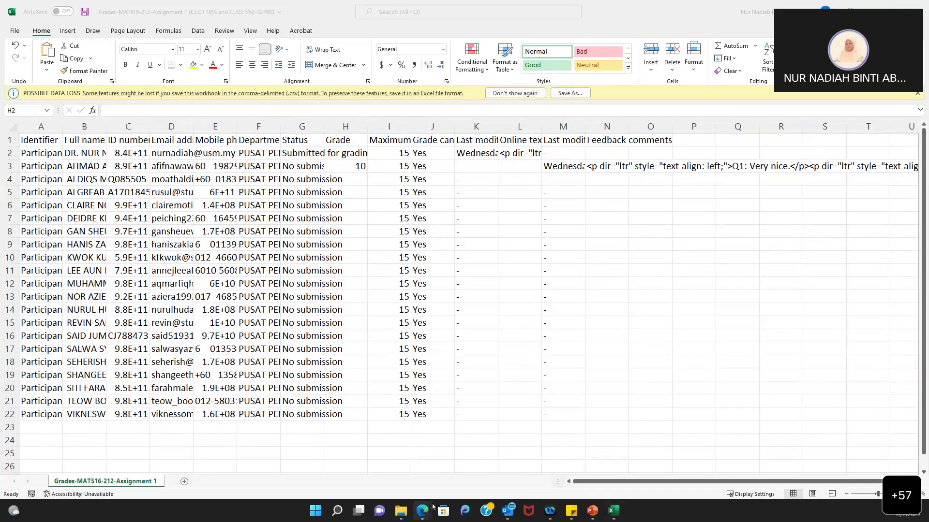
pyautogui.moveTo(422, 510)
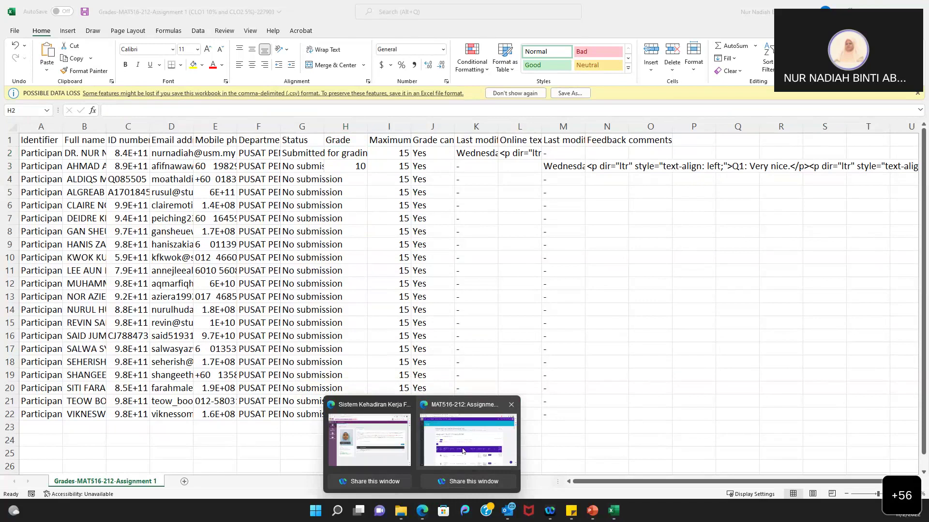
pyautogui.click(462, 451)
pyautogui.click(288, 220)
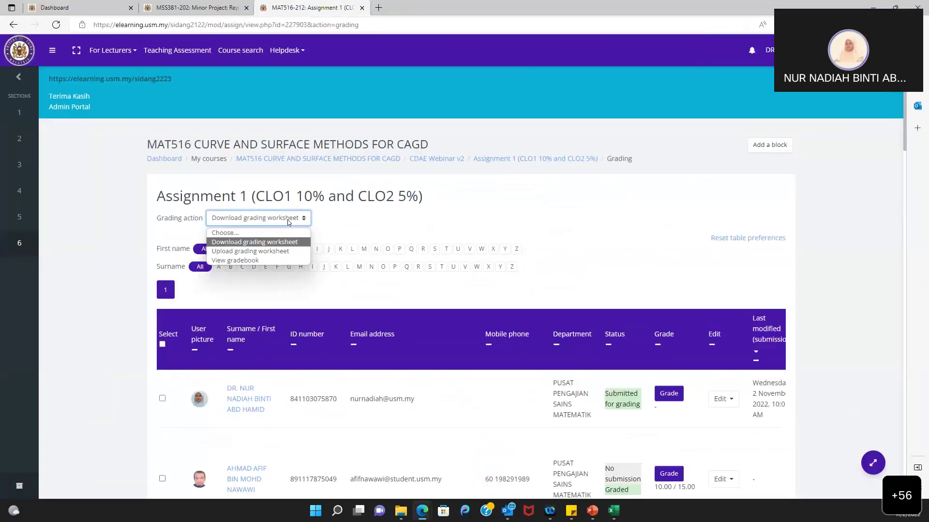
pyautogui.click(414, 217)
pyautogui.scroll(-8, 415, 215)
pyautogui.scroll(-15, 415, 215)
pyautogui.scroll(2, 415, 218)
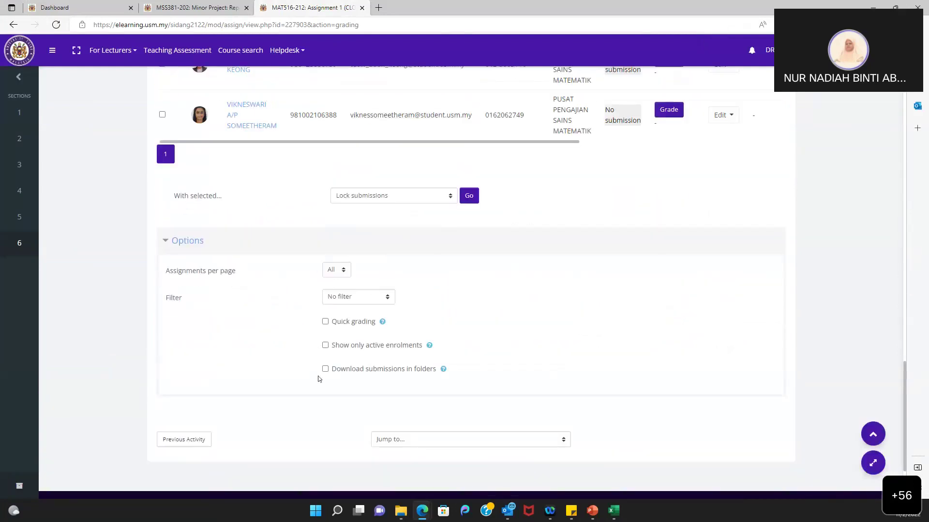
pyautogui.scroll(18, 291, 286)
pyautogui.scroll(8, 289, 286)
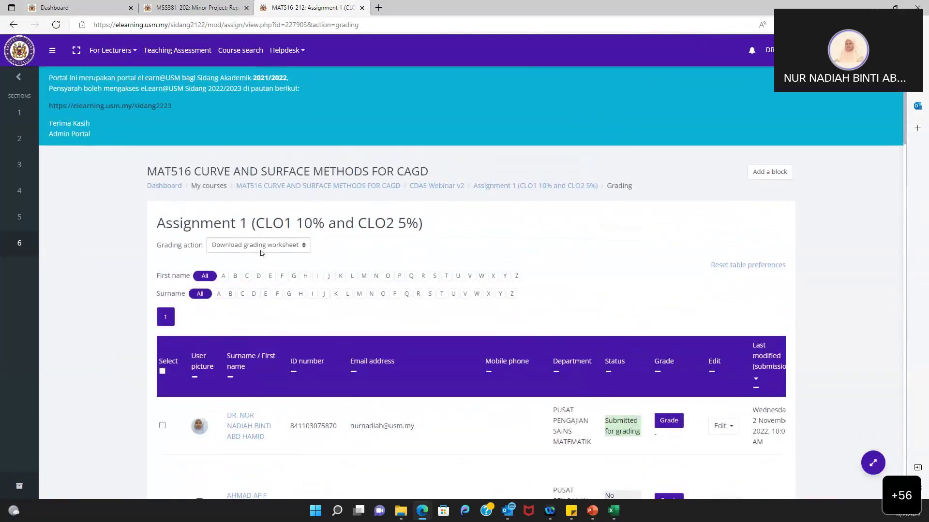
pyautogui.click(261, 249)
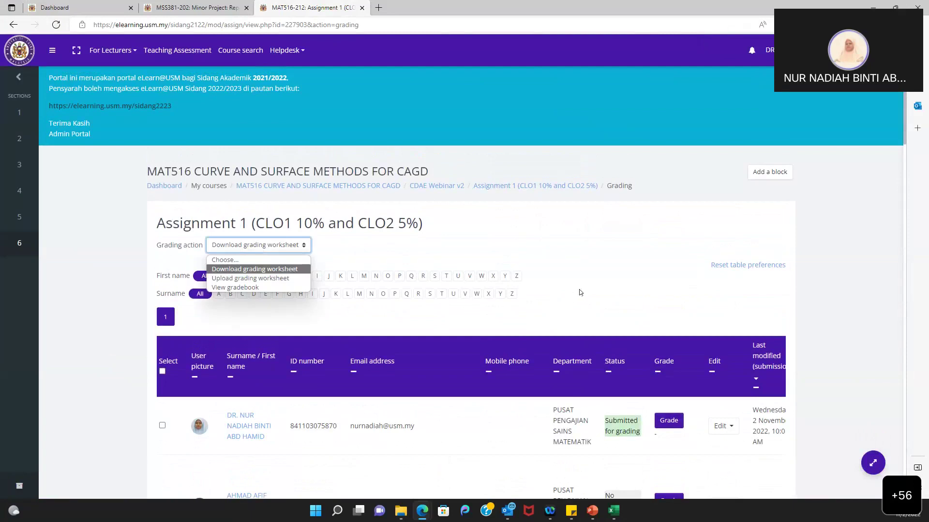
pyautogui.moveTo(613, 515)
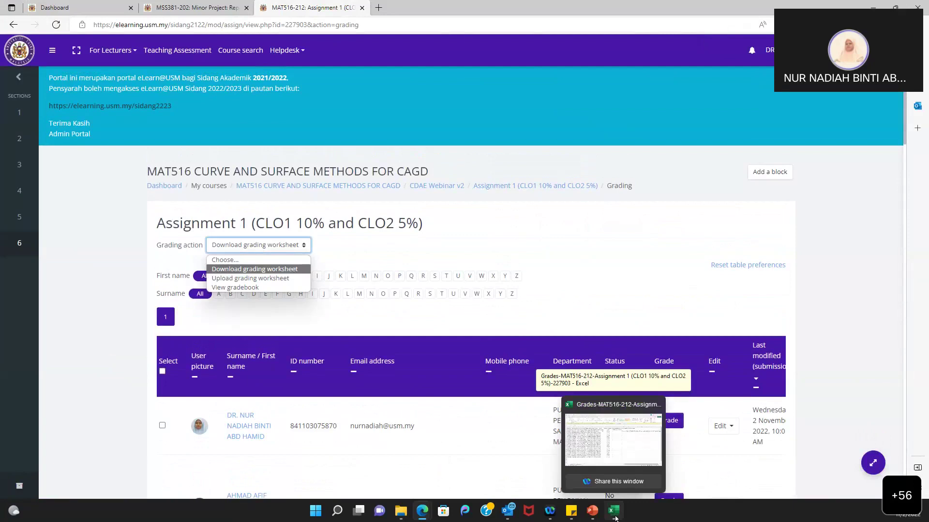
pyautogui.click(449, 442)
pyautogui.scroll(-3, 448, 443)
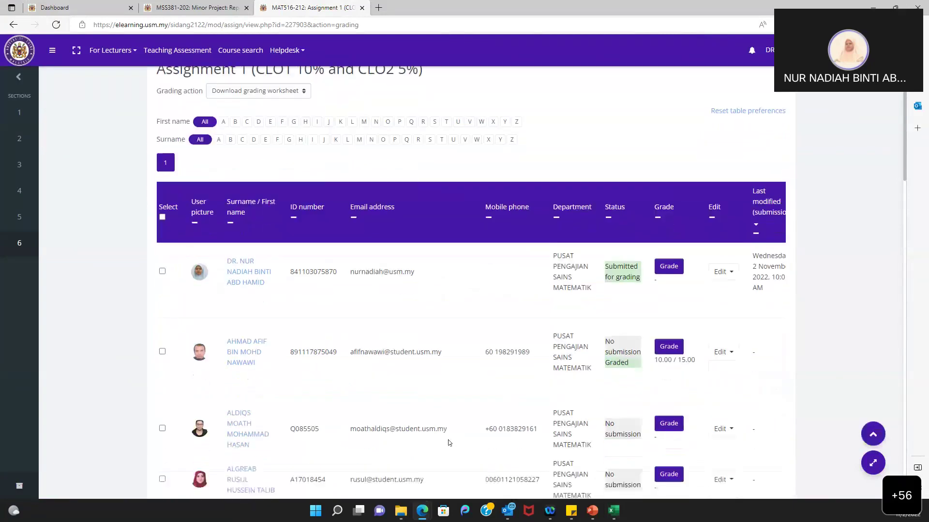
# - Switch back to the grading worksheet in Excel and select the first participant's grade cell, H2
pyautogui.click(614, 511)
pyautogui.click(356, 183)
pyautogui.press('Up')
pyautogui.press('Up')
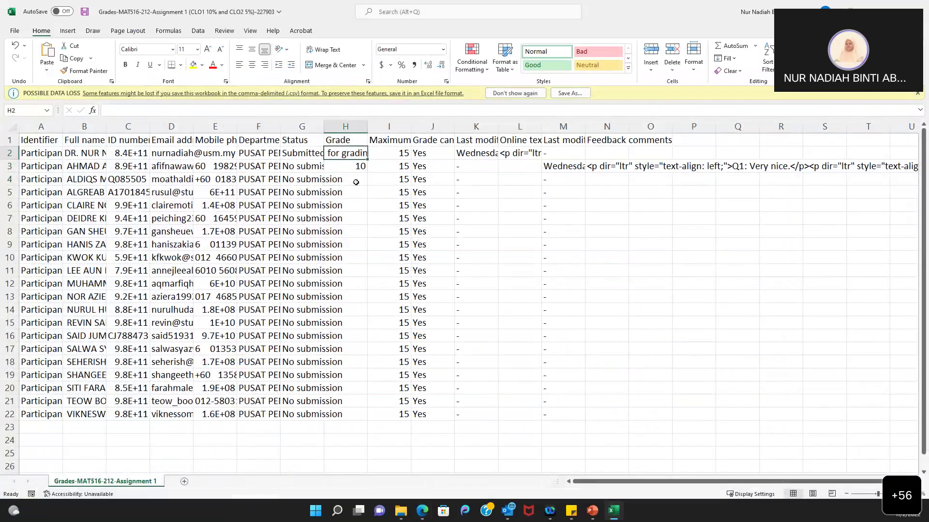
# - Enter 4 as the first participant's grade in cell H2 and reselect that cell
pyautogui.write('4')
pyautogui.press('Return')
pyautogui.press('Down')
pyautogui.press('Up')
pyautogui.press('Up')
# - Enter the formula =RAND() in cell H2 as the first participant's grade
pyautogui.write('=r')
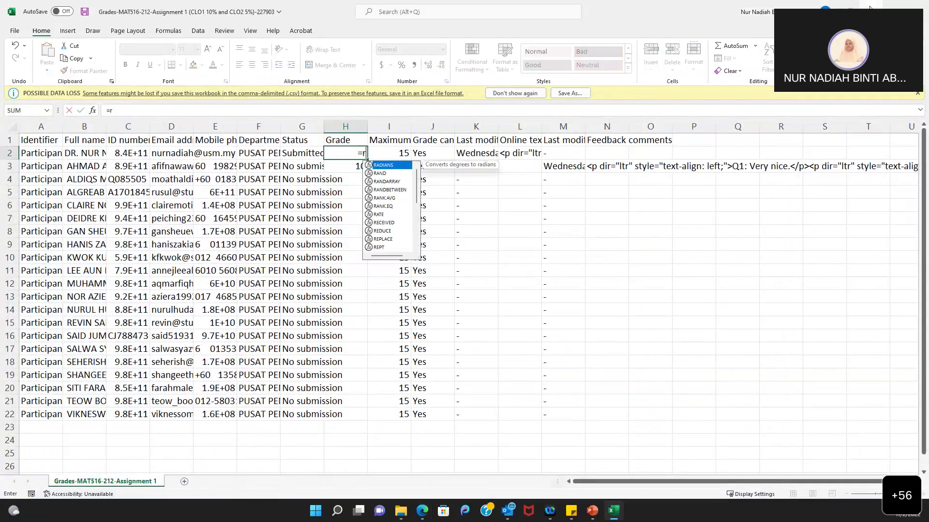
pyautogui.write('and()')
pyautogui.press('Return')
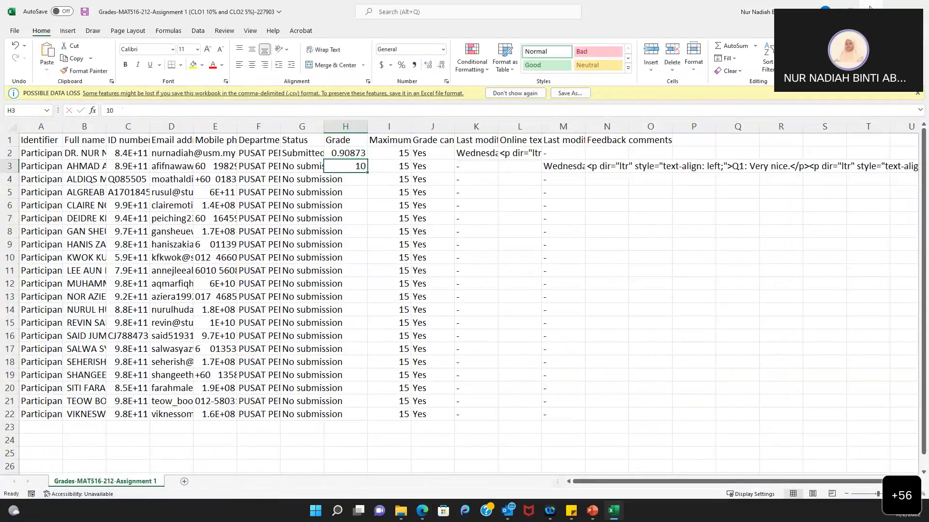
# - Change the first participant's grade formula in H2 to =RAND()*15 and fill it down the Grade column to H22
pyautogui.press('Up')
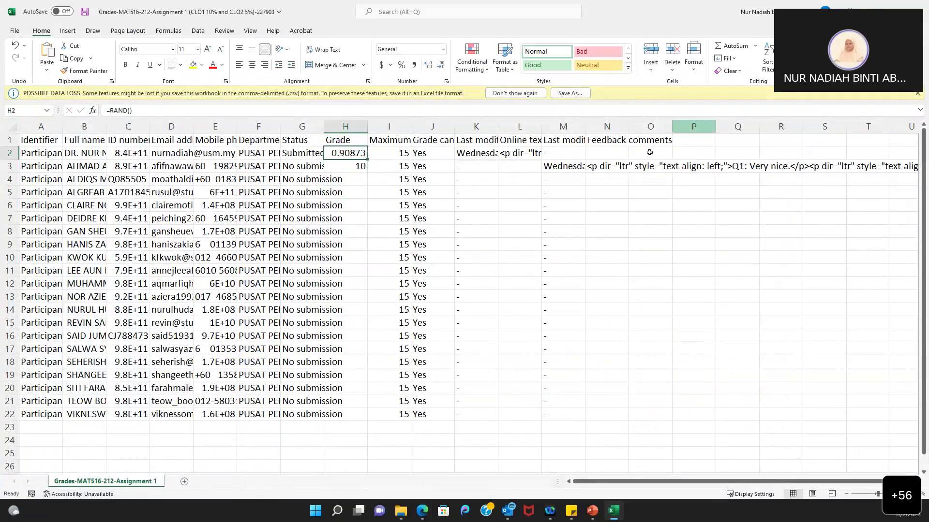
pyautogui.click(373, 109)
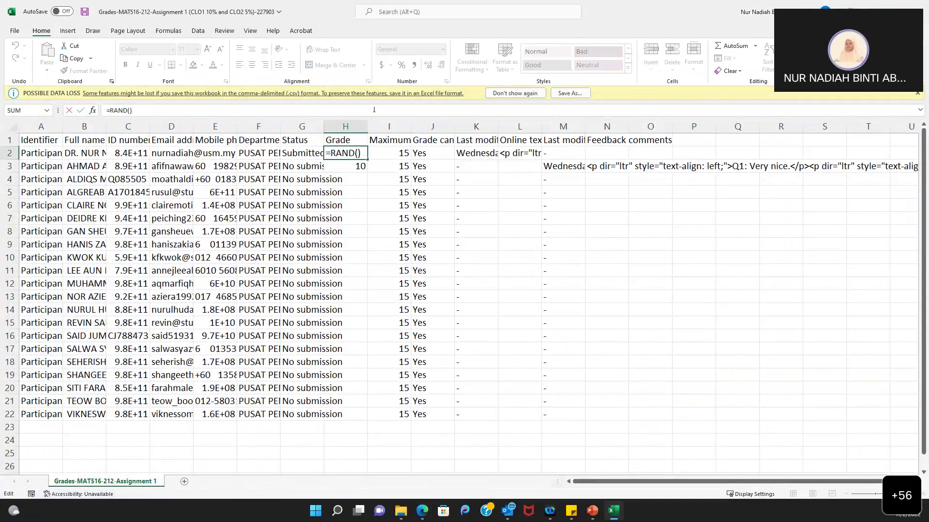
pyautogui.write('*15')
pyautogui.hotkey('ctrl', 'Return')
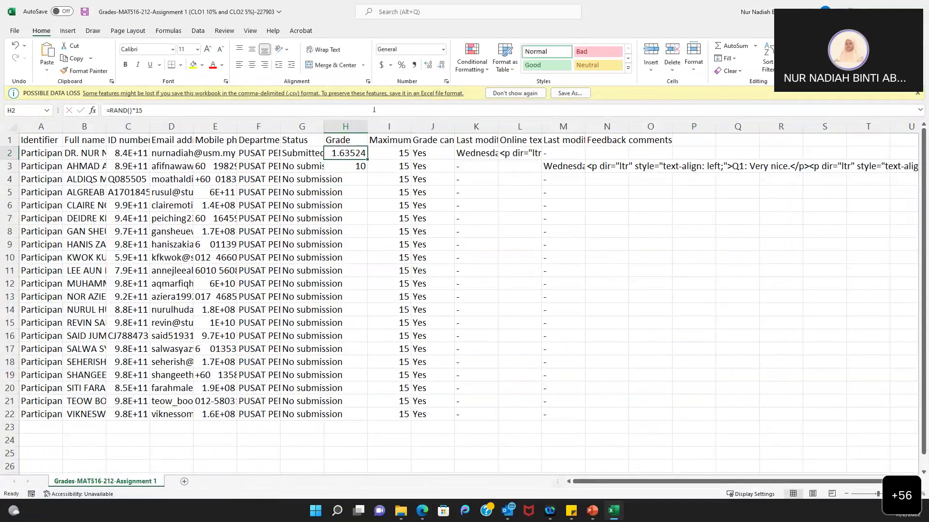
pyautogui.moveTo(367, 161); pyautogui.dragTo(354, 424)
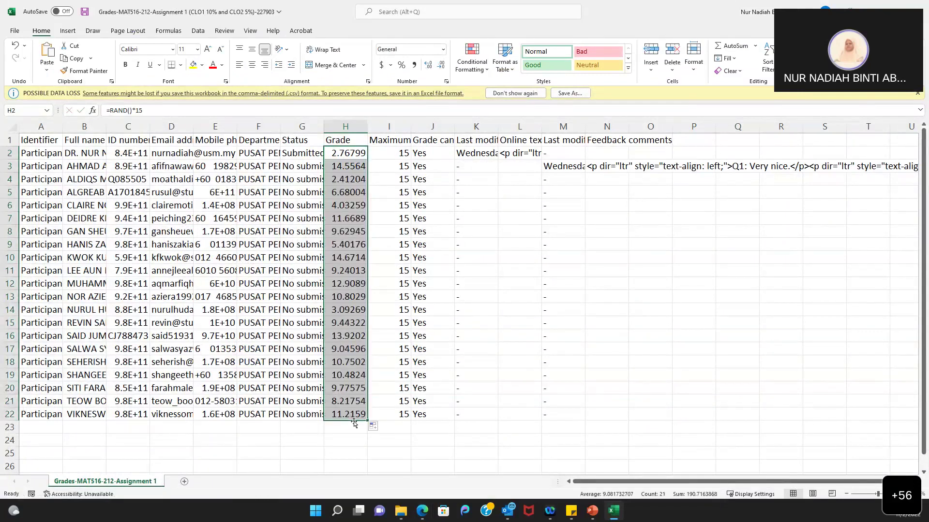
# - Save the grading worksheet and close it to return to the browser
pyautogui.click(355, 432)
pyautogui.hotkey('ctrl', 's')
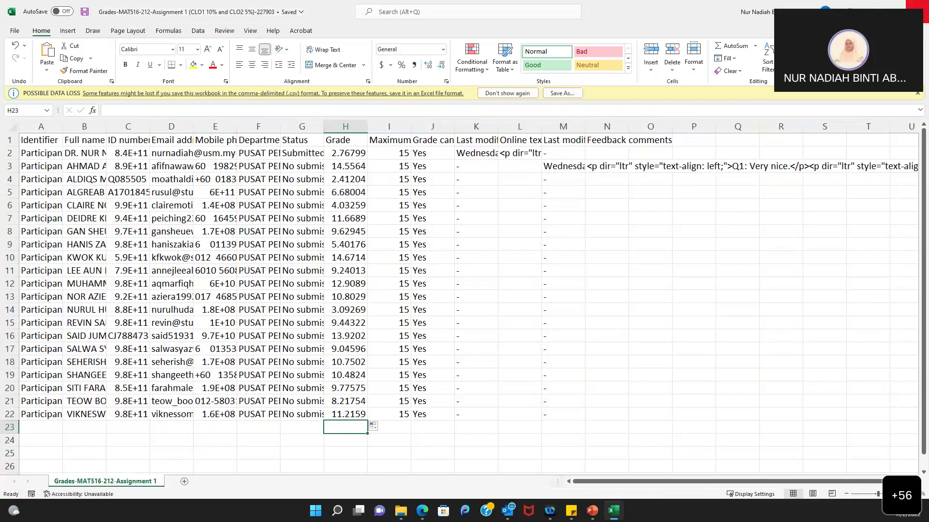
pyautogui.click(916, 8)
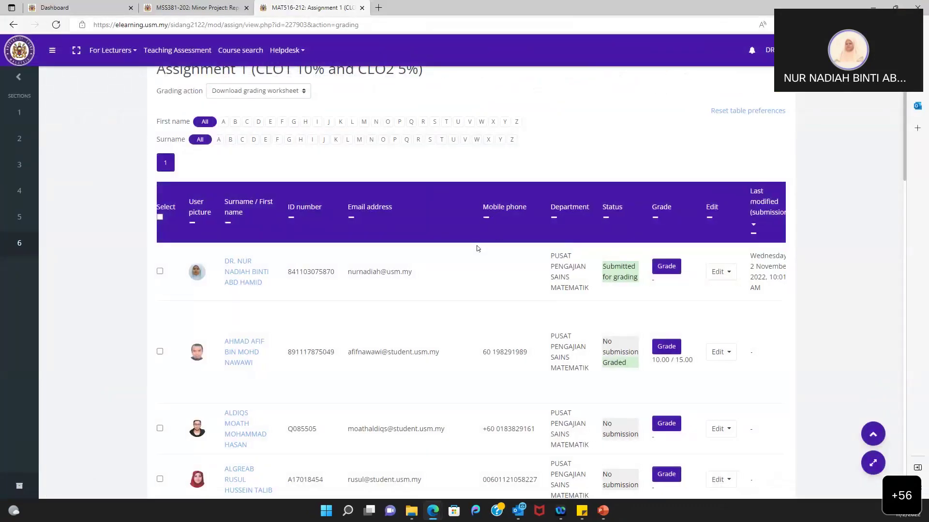
# - Choose the Upload grading worksheet action on Assignment 1's grading page
pyautogui.hscroll(1, 476, 248)
pyautogui.scroll(2, 322, 127)
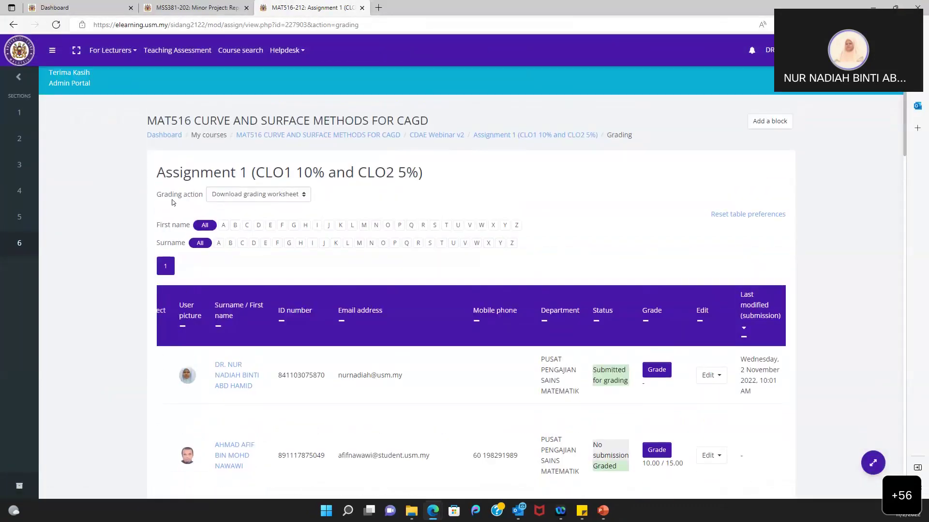
pyautogui.click(275, 196)
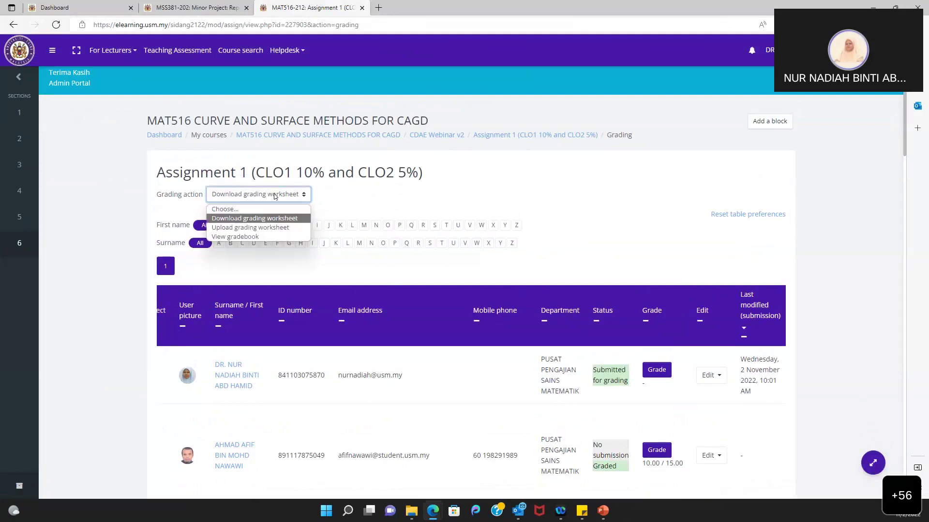
pyautogui.click(273, 228)
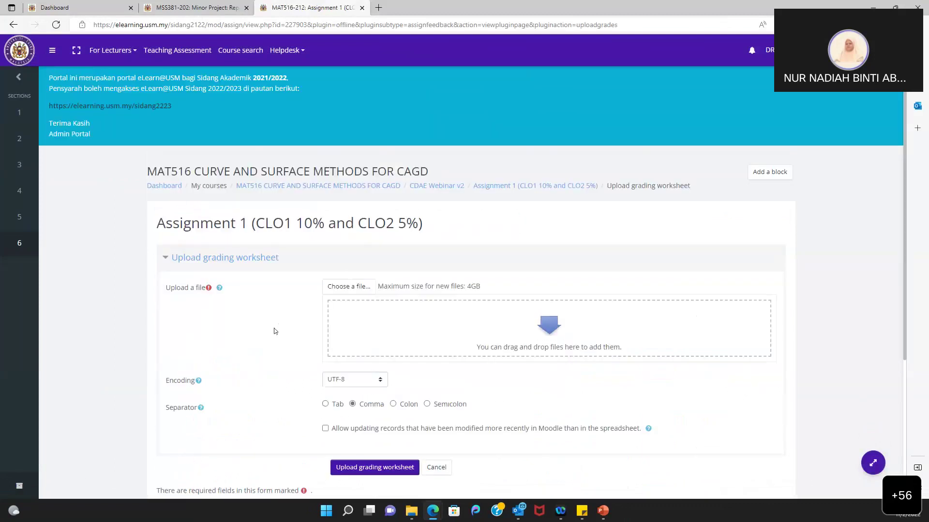
# - Add Grades-MAT516-212-Assignment 1 (CLO1 10% and CLO2 5%)-227903.csv from the Downloads folder as the file for the grading upload
pyautogui.scroll(-3, 274, 332)
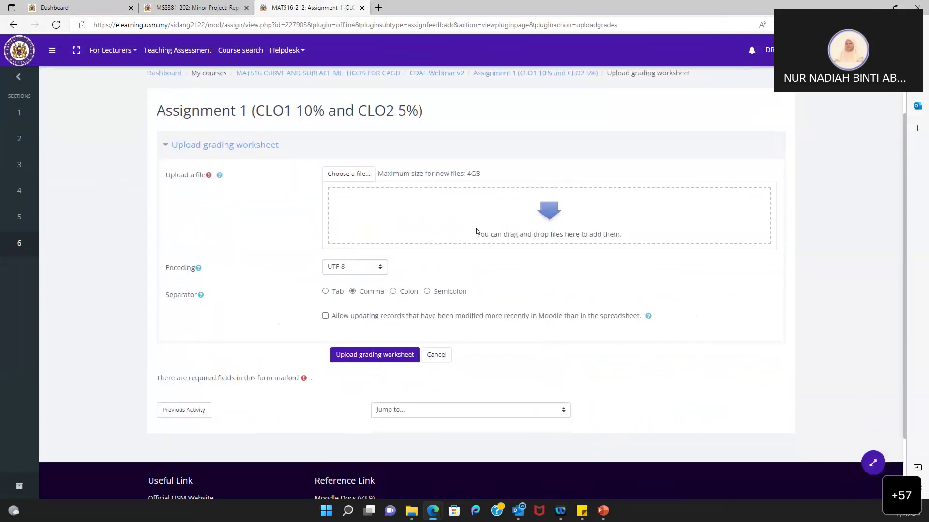
pyautogui.click(368, 176)
pyautogui.click(396, 219)
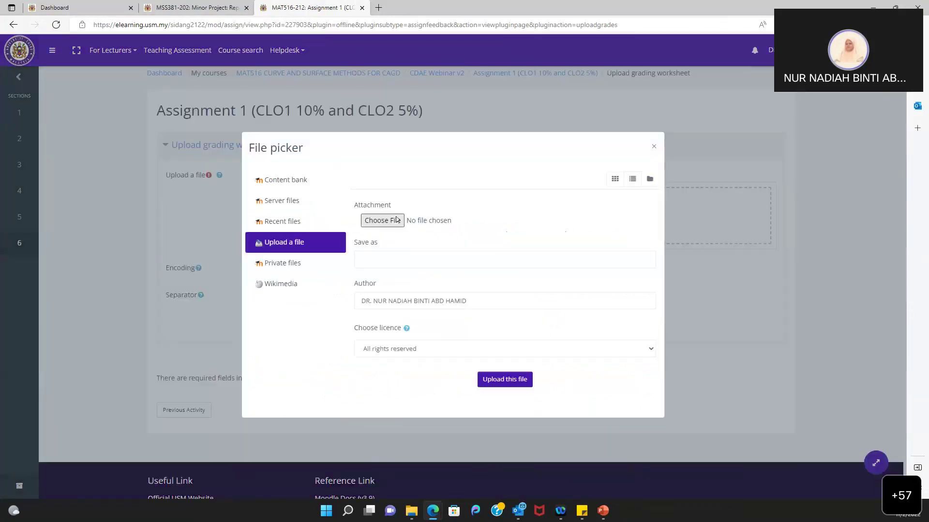
pyautogui.click(53, 99)
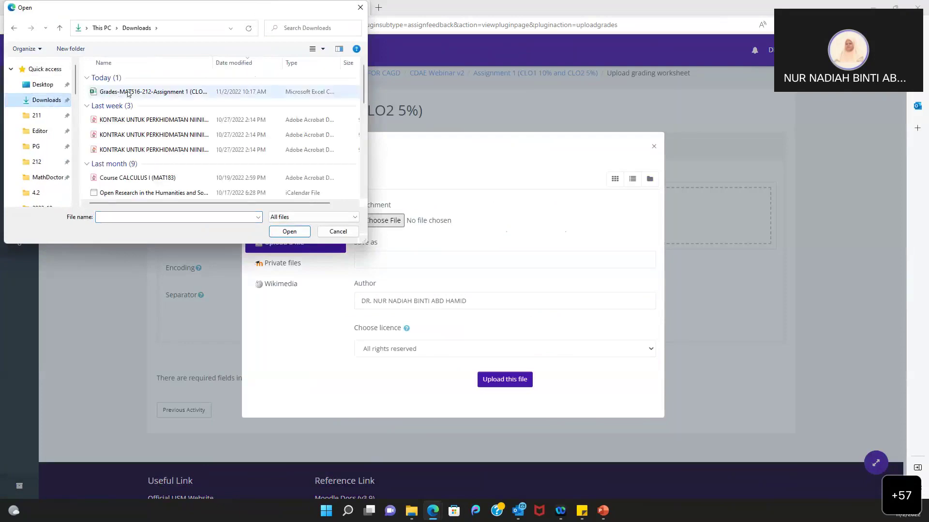
pyautogui.click(129, 93)
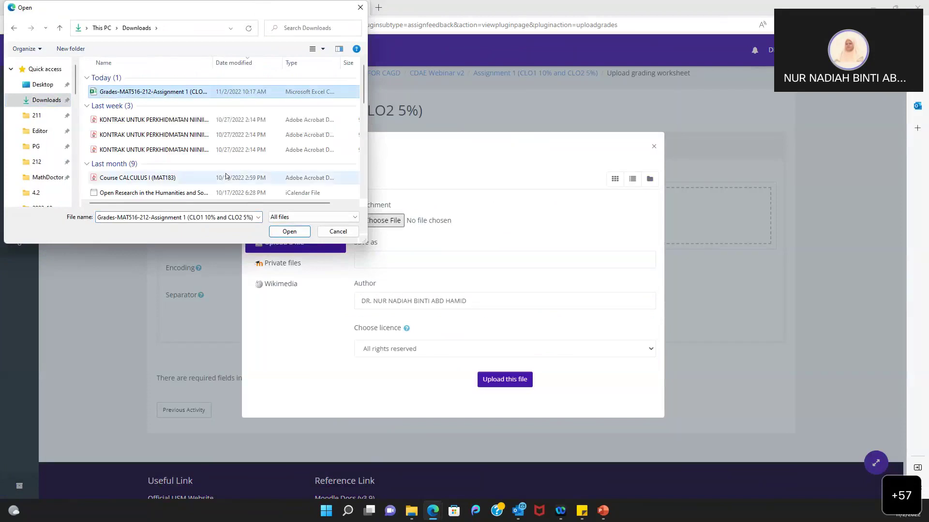
pyautogui.click(289, 232)
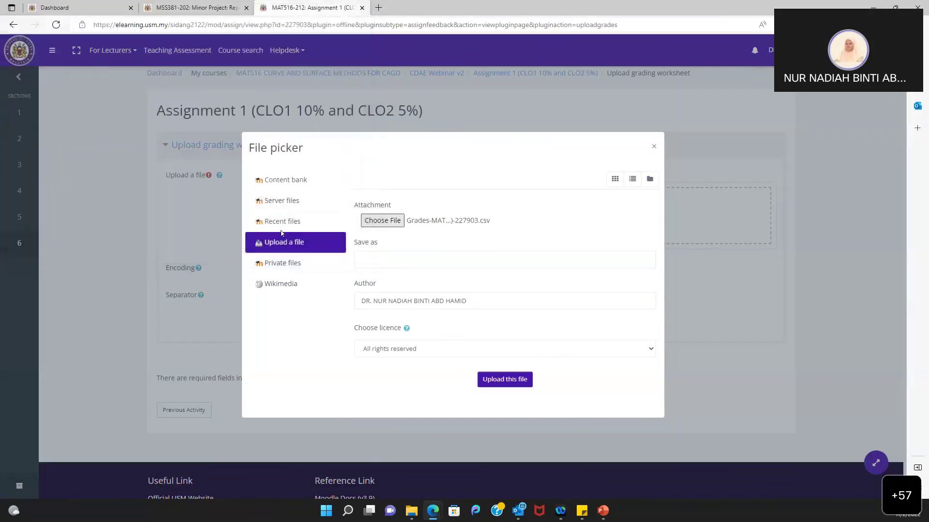
pyautogui.click(387, 260)
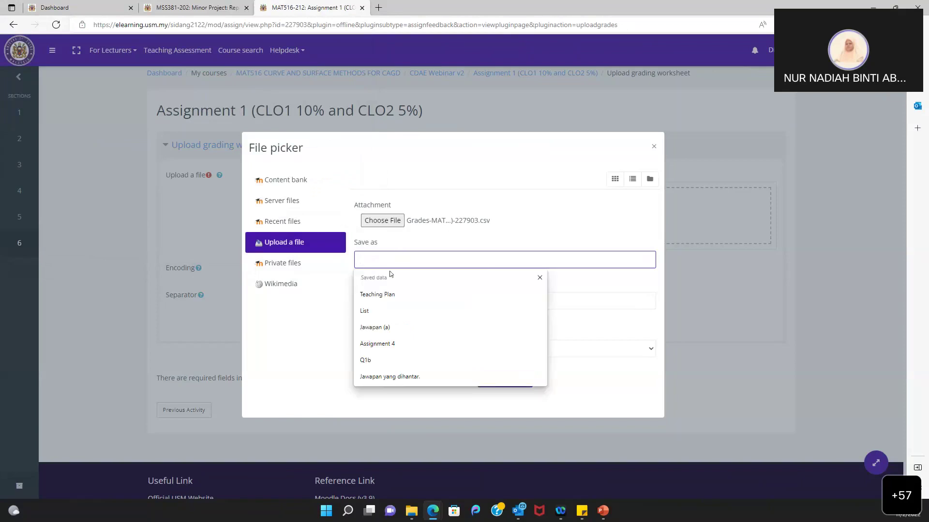
pyautogui.click(326, 318)
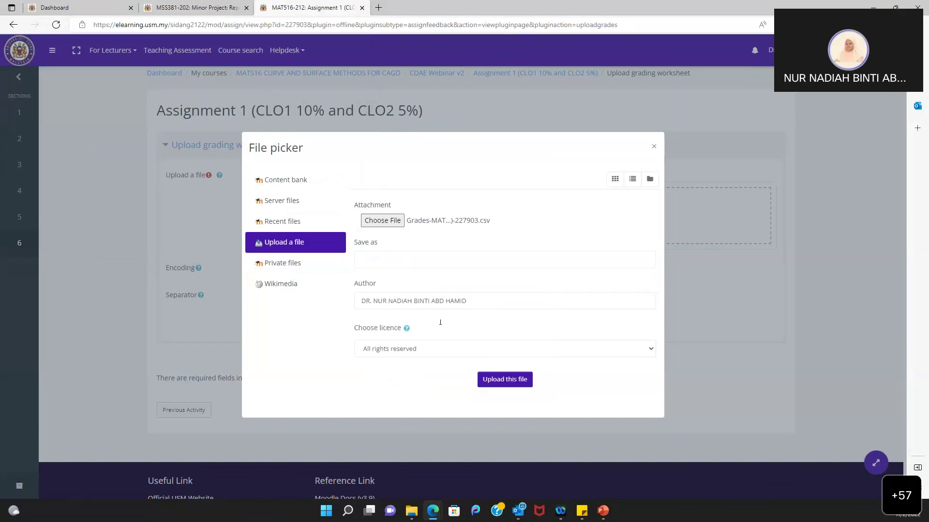
pyautogui.click(500, 381)
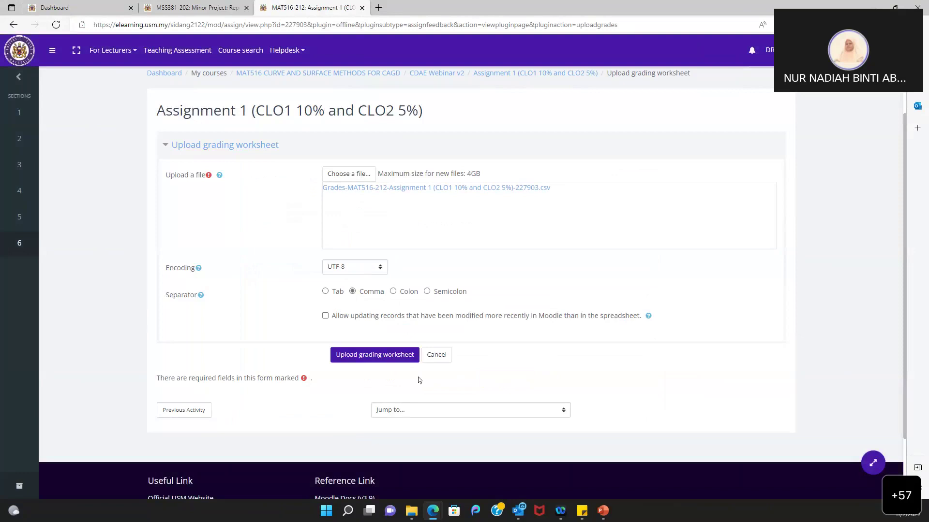
# - Submit the grading worksheet, confirm the listed grade changes and continue back to the grading page
pyautogui.click(389, 357)
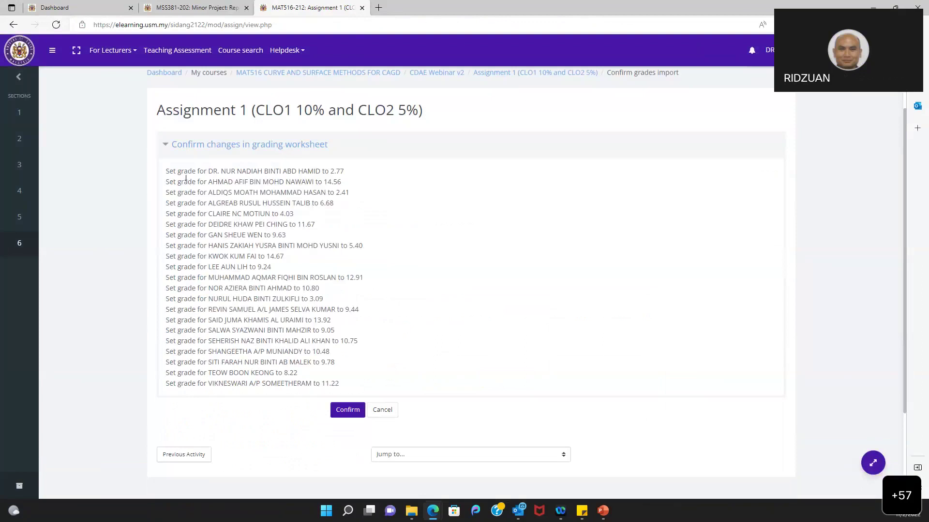
pyautogui.scroll(-2, 254, 334)
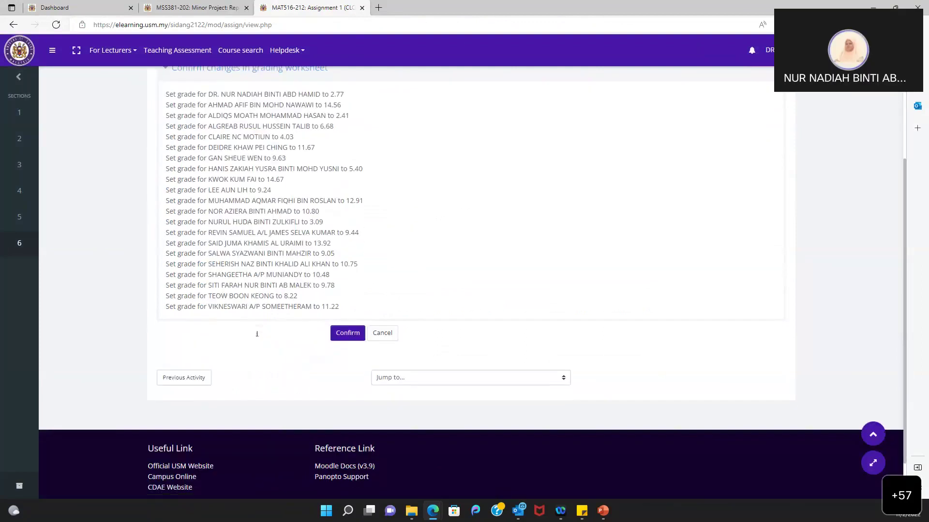
pyautogui.scroll(1, 255, 334)
pyautogui.click(351, 399)
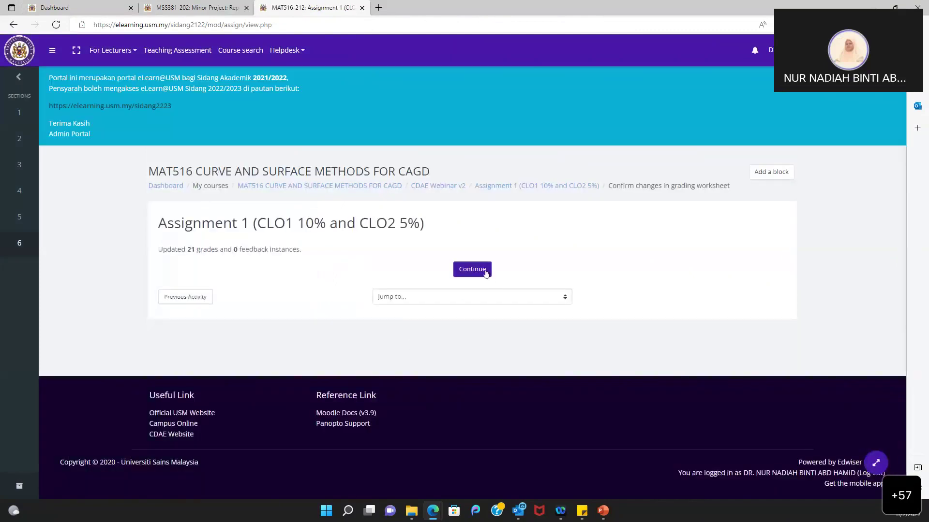
pyautogui.click(486, 273)
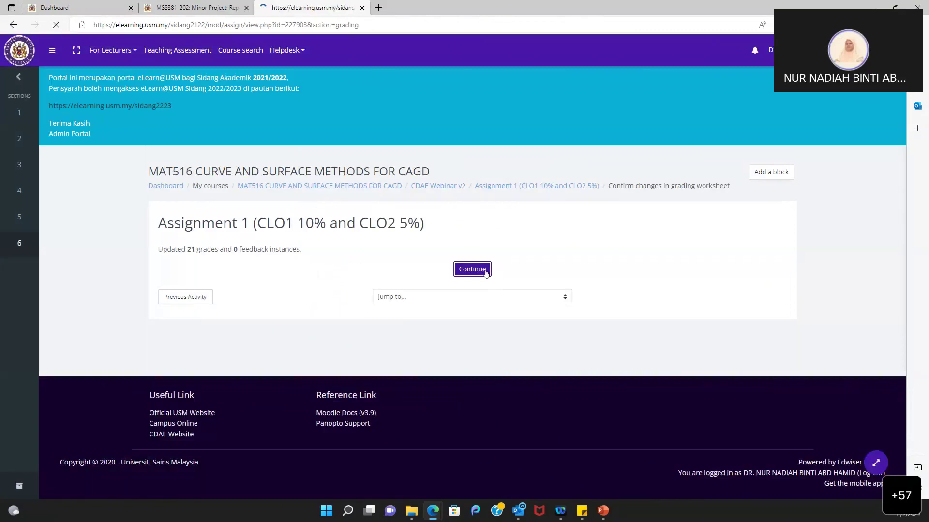
# - Review the imported grades and grading statuses across Assignment 1's participant list
pyautogui.scroll(-3, 486, 274)
pyautogui.scroll(-1, 486, 274)
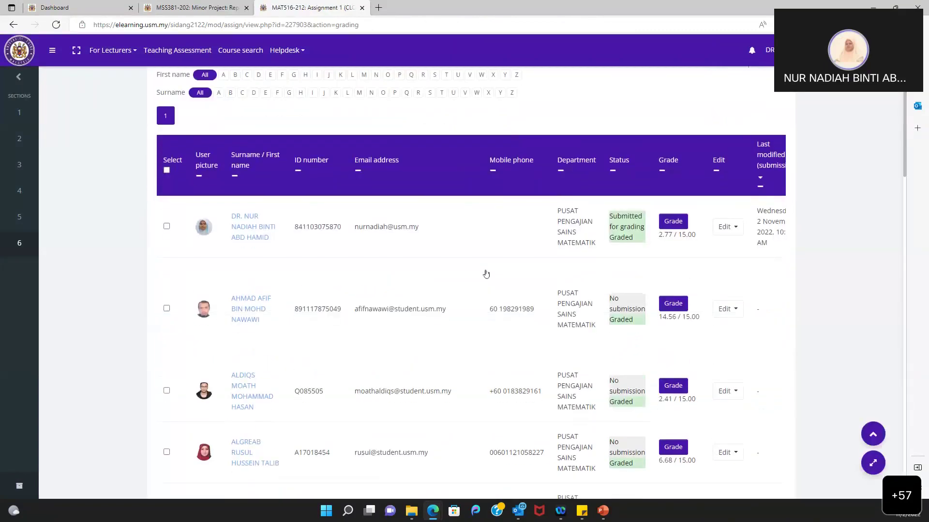
pyautogui.hscroll(2, 622, 263)
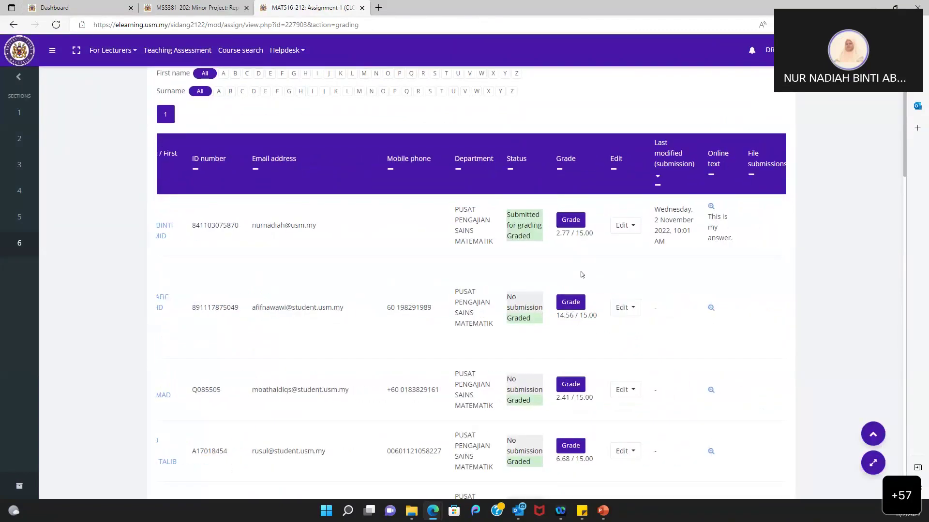
pyautogui.scroll(-3, 580, 264)
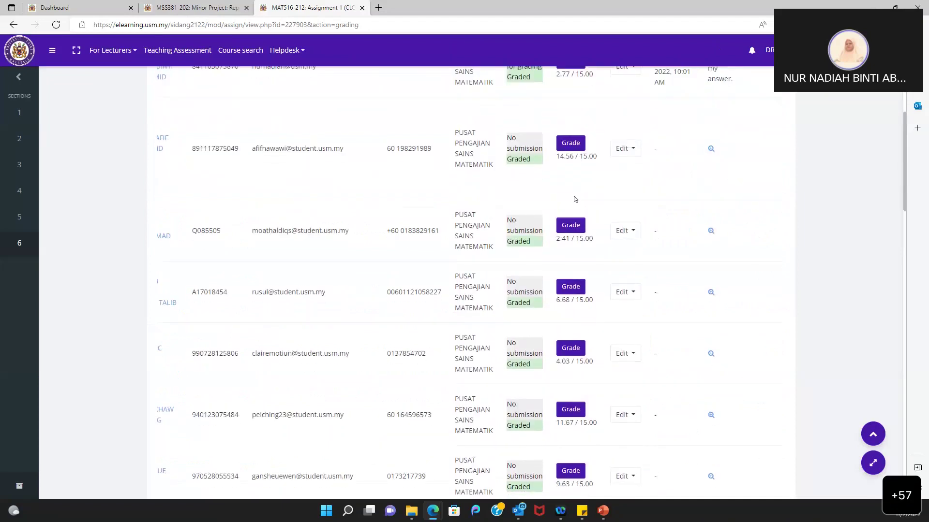
pyautogui.scroll(-3, 568, 308)
pyautogui.scroll(-5, 568, 309)
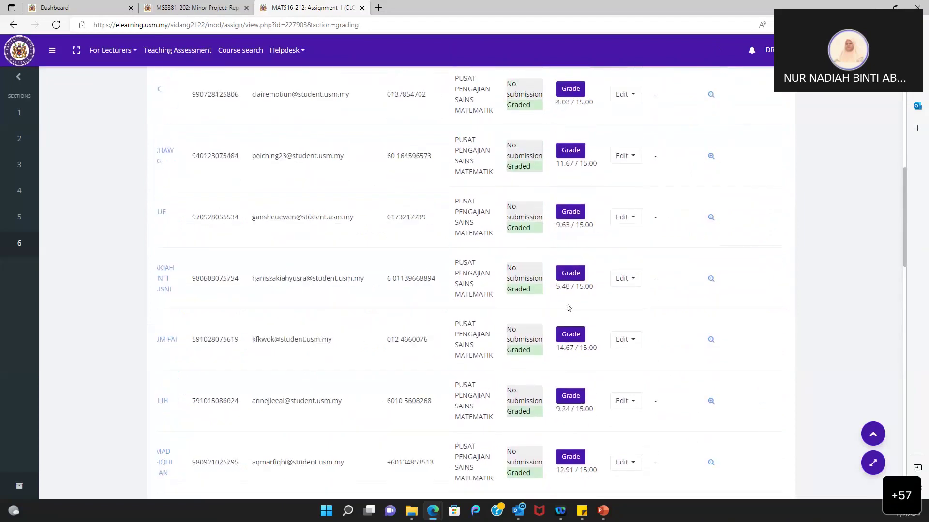
pyautogui.scroll(-1, 568, 308)
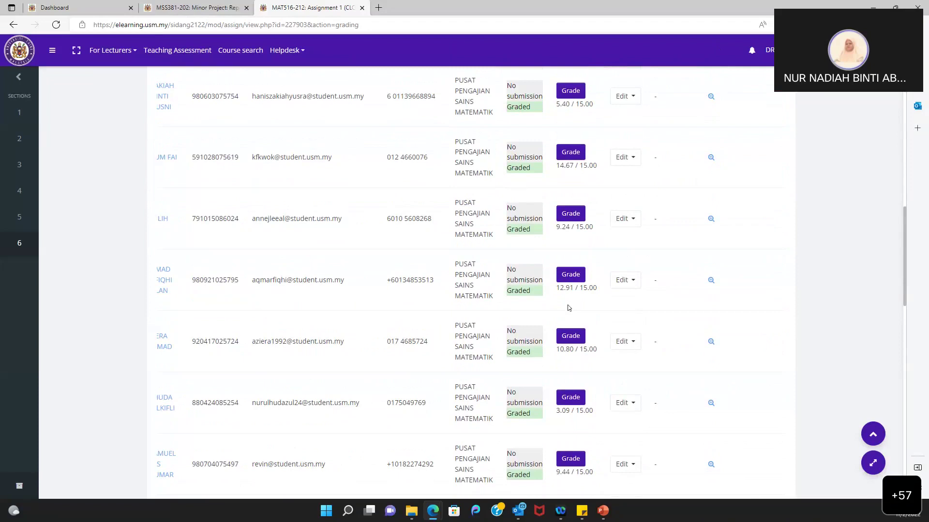
pyautogui.scroll(-3, 569, 308)
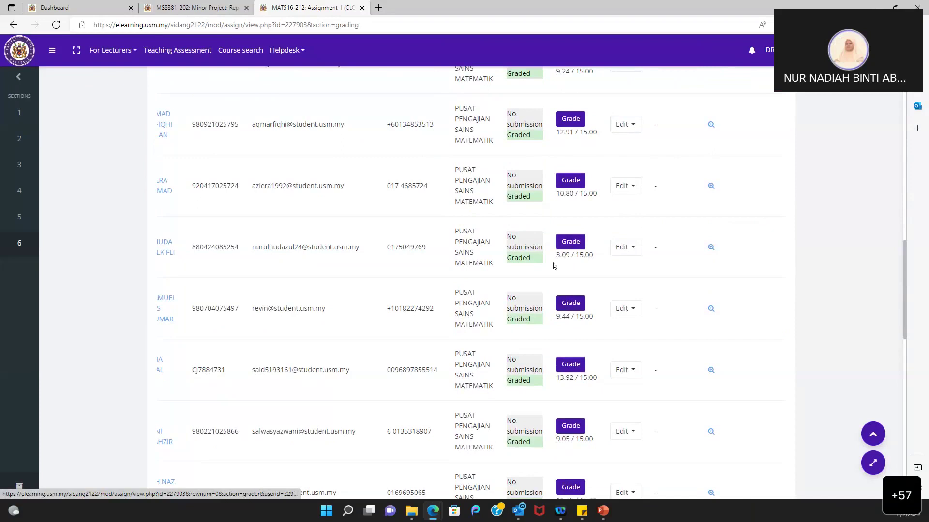
pyautogui.scroll(10, 536, 248)
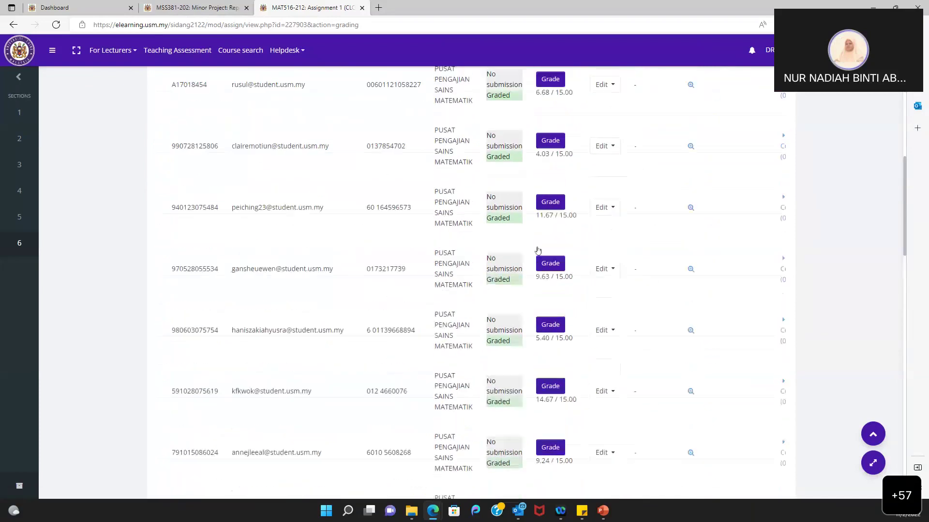
pyautogui.scroll(5, 538, 249)
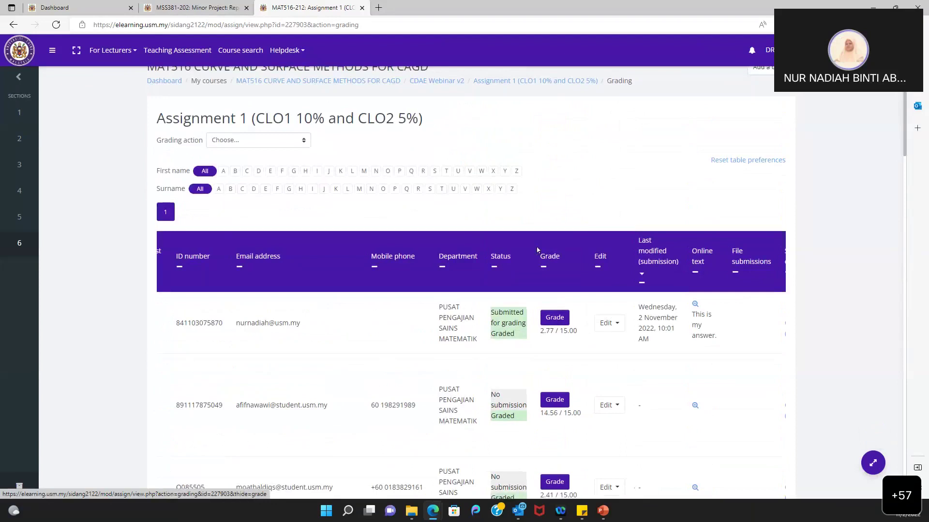
pyautogui.scroll(3, 528, 174)
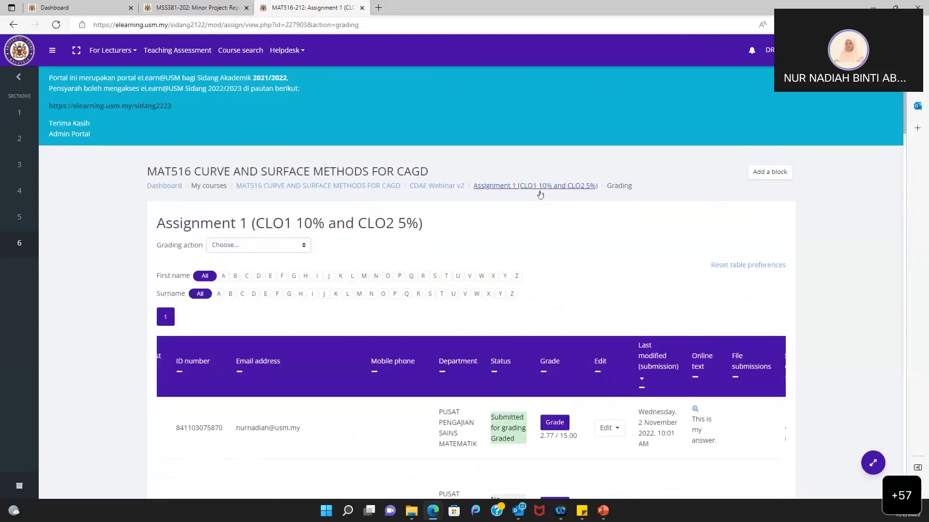
# - Return to the Assignment 1 (CLO1 10% and CLO2 5%) page and open its settings for editing
pyautogui.click(511, 186)
pyautogui.click(783, 218)
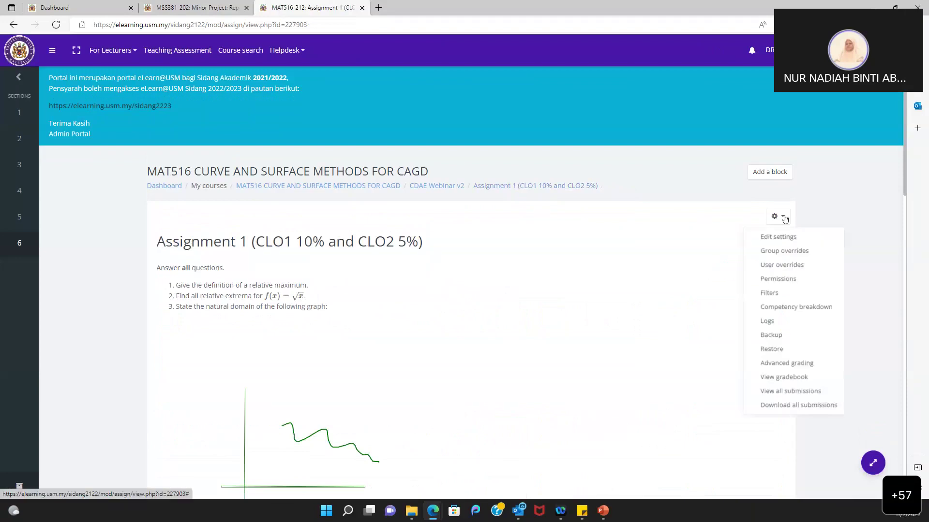
pyautogui.click(739, 239)
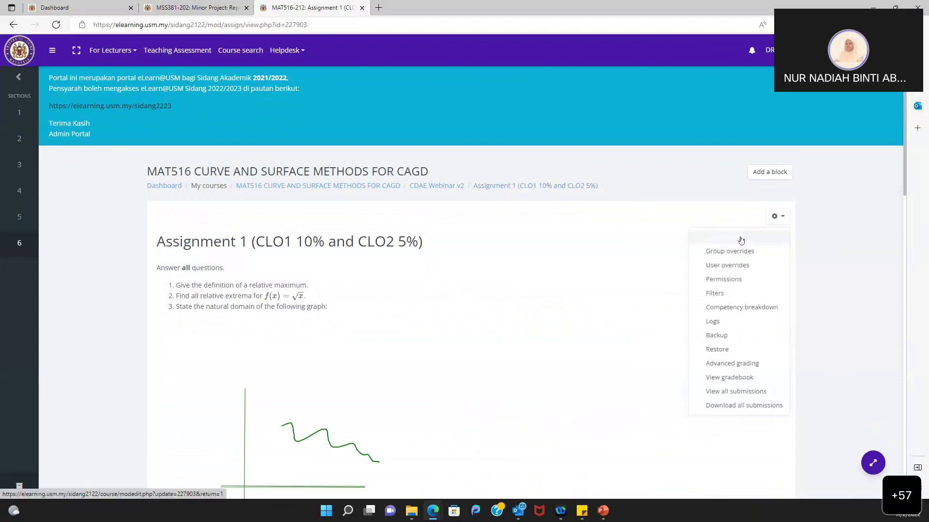
pyautogui.scroll(-15, 521, 308)
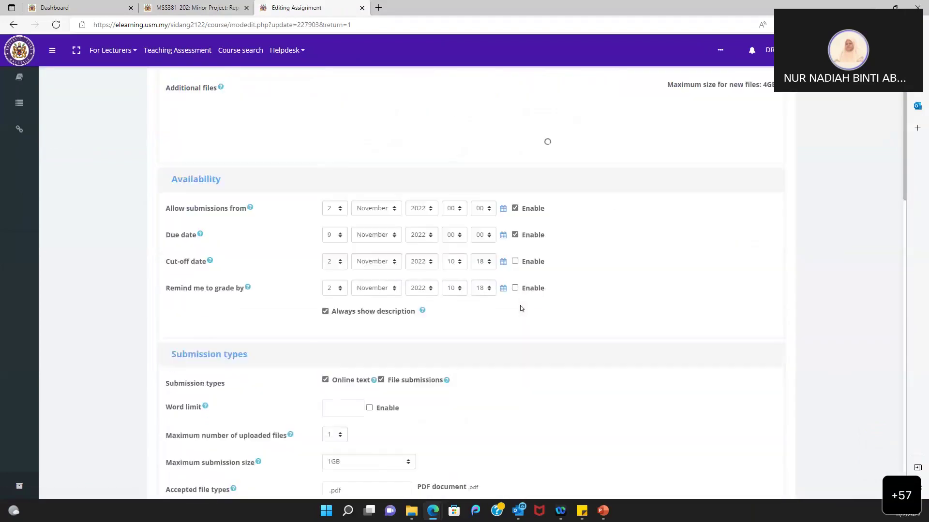
pyautogui.scroll(-1, 520, 308)
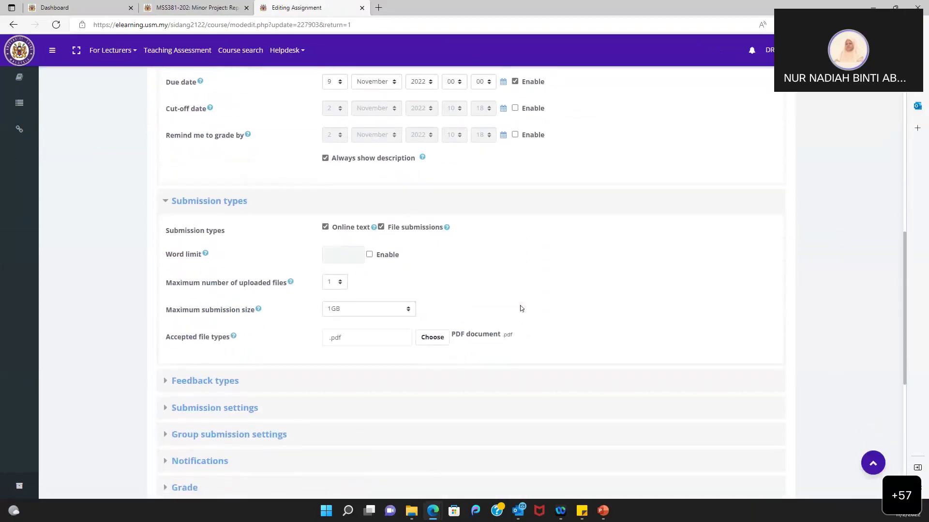
pyautogui.scroll(-1, 521, 308)
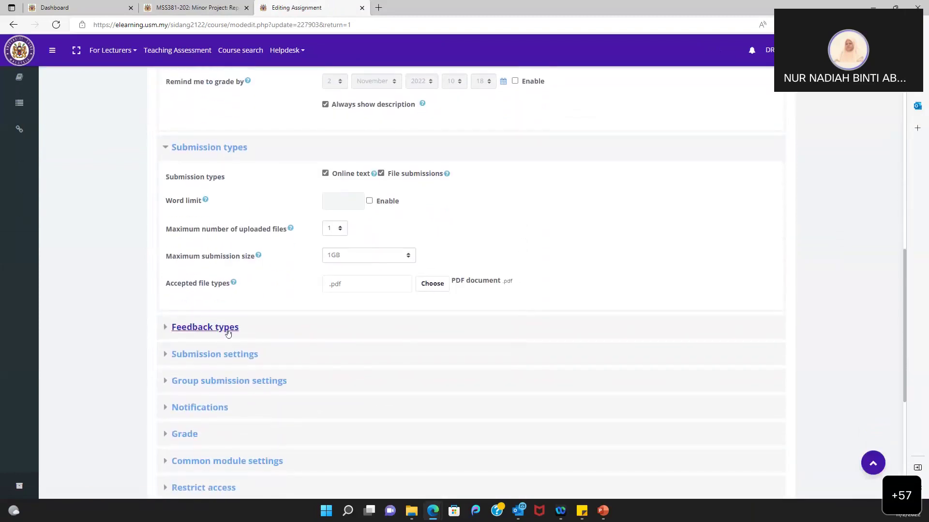
# - Enable Feedback files among the assignment's feedback types, then save the settings and display the assignment
pyautogui.click(228, 330)
pyautogui.scroll(-1, 266, 364)
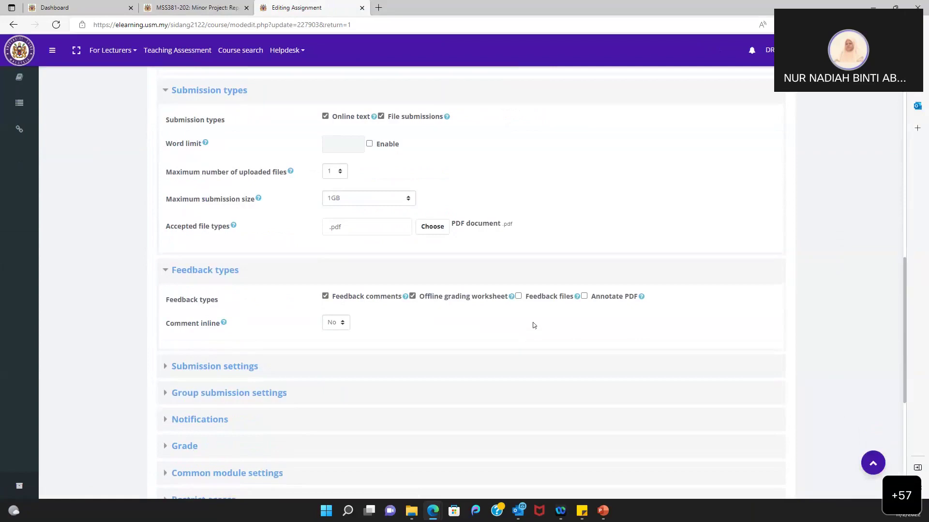
pyautogui.click(518, 297)
pyautogui.scroll(-6, 510, 305)
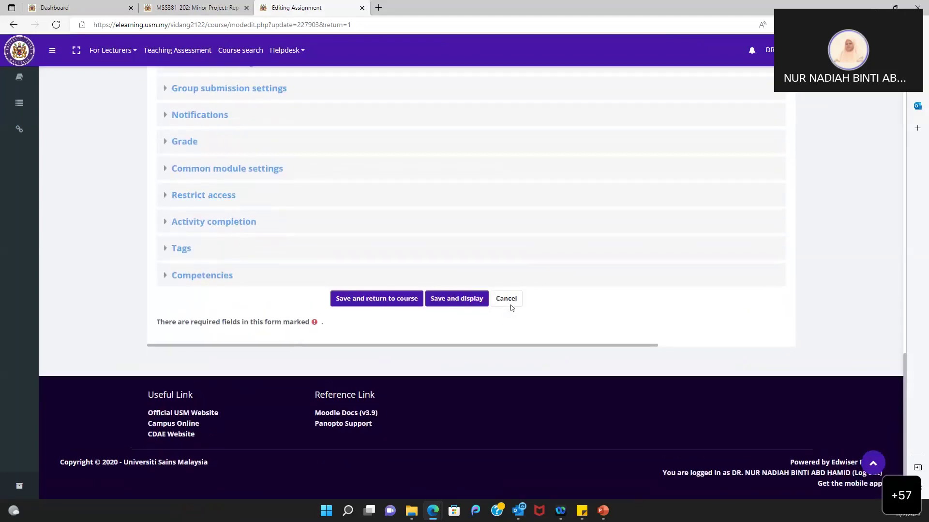
pyautogui.click(460, 304)
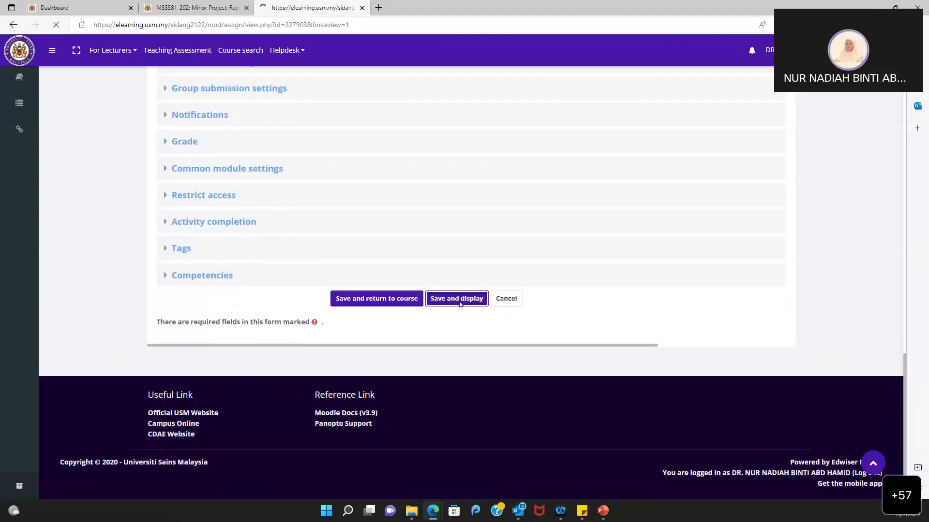
# - Open the grader from Assignment 1's grading summary, then switch to the list of all submissions
pyautogui.scroll(-8, 460, 305)
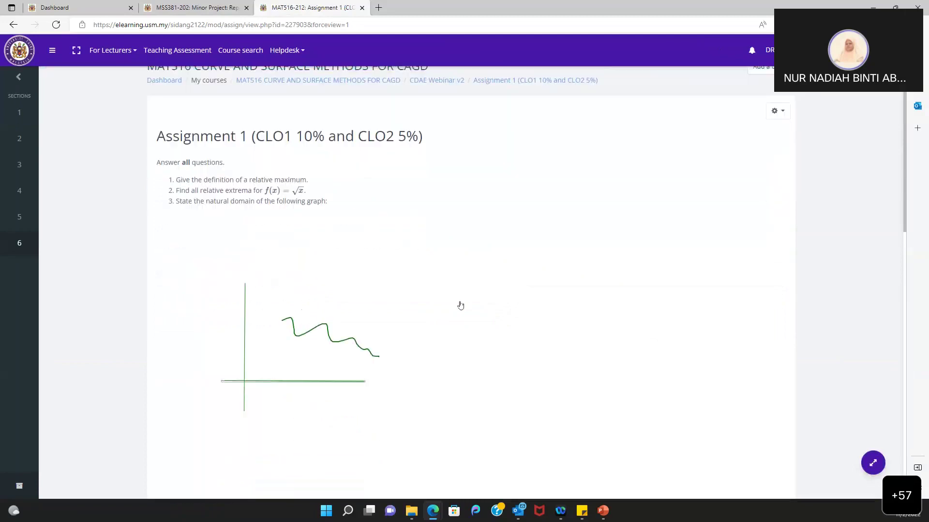
pyautogui.scroll(-5, 460, 305)
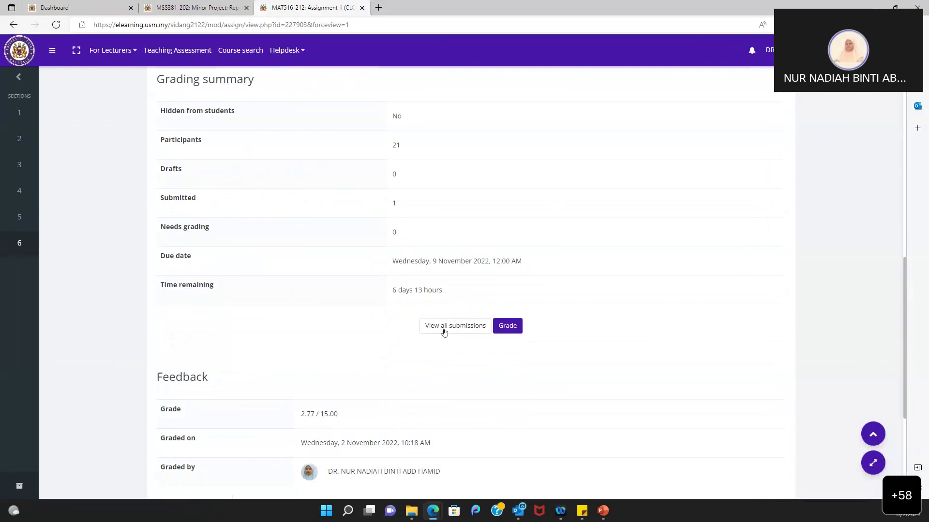
pyautogui.click(507, 326)
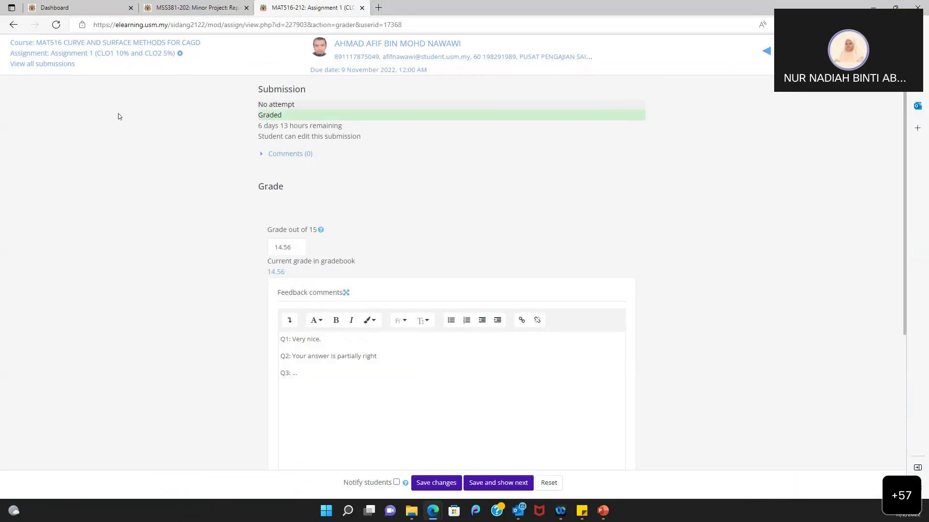
pyautogui.click(67, 64)
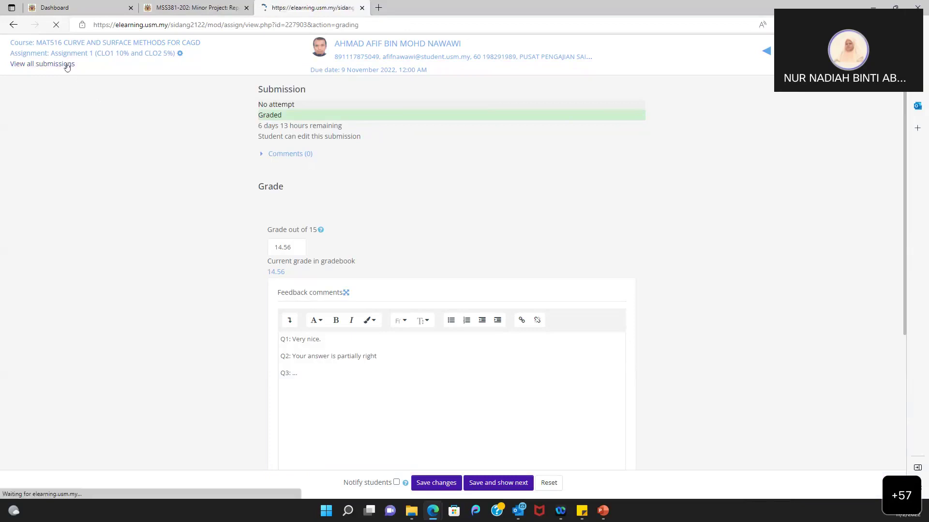
pyautogui.scroll(-2, 294, 187)
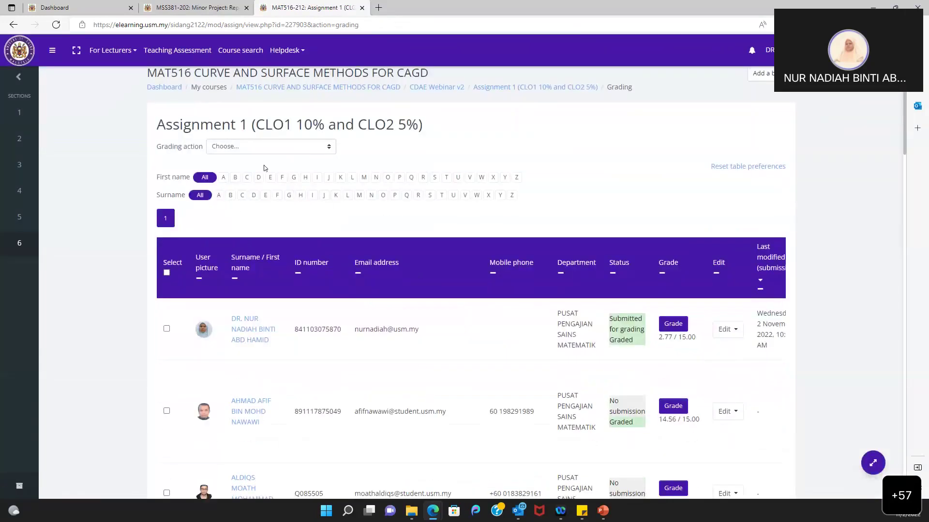
# - Examine the available grading actions and the submission columns in Assignment 1's grading table
pyautogui.click(273, 150)
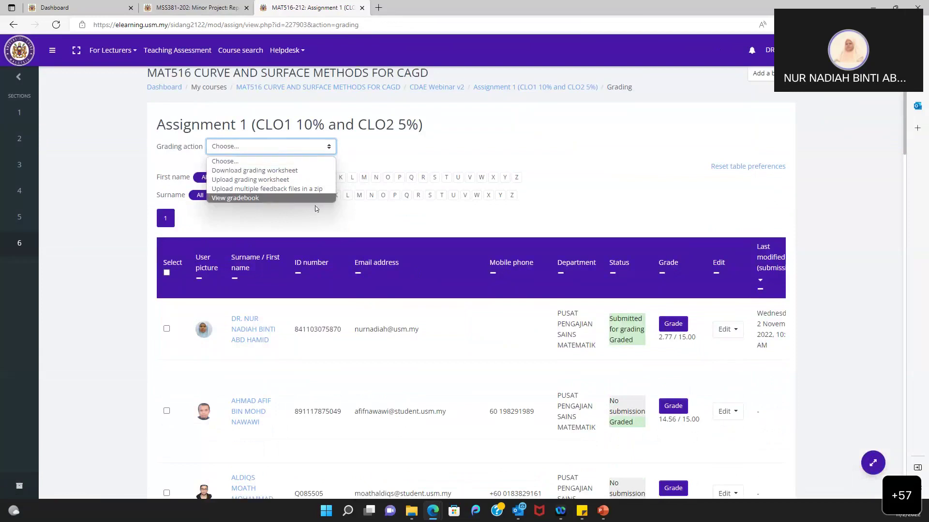
pyautogui.press('Escape')
pyautogui.hscroll(6, 559, 395)
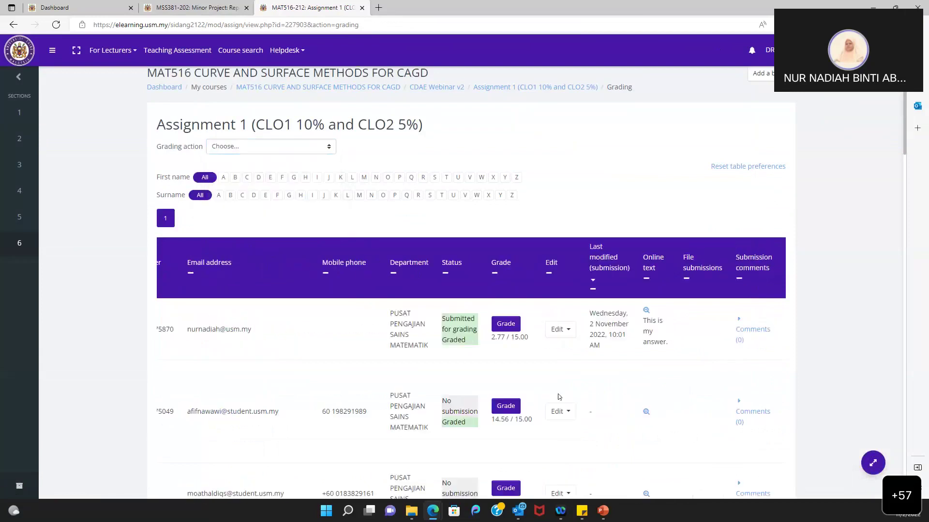
pyautogui.hscroll(-4, 558, 394)
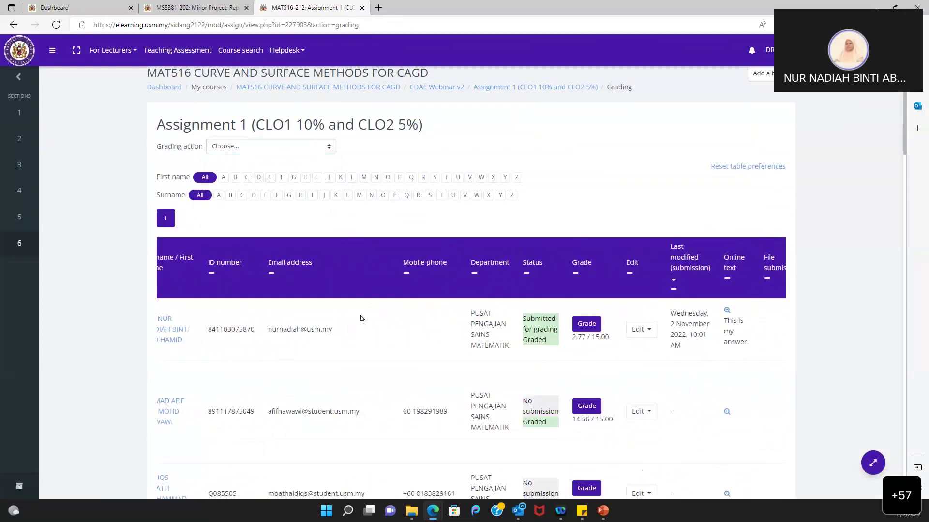
pyautogui.click(265, 152)
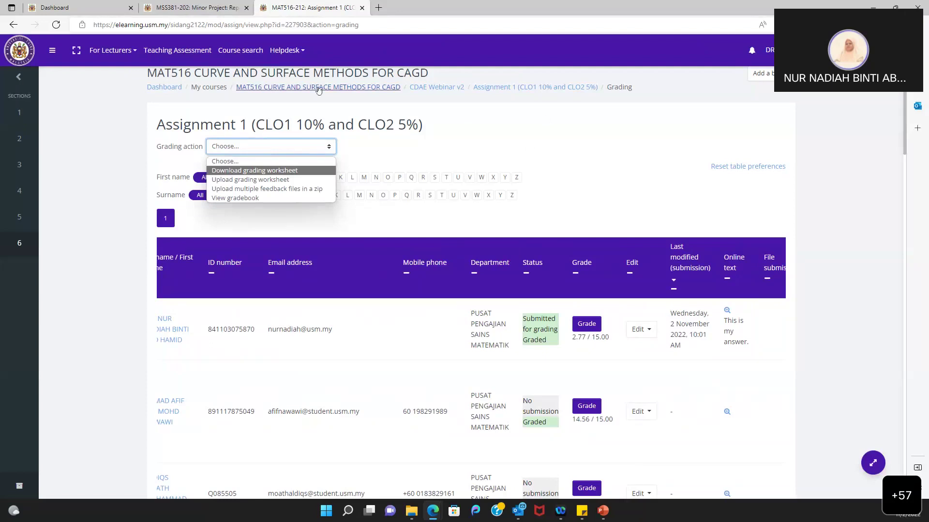
# - Open the MAT516 course page in a new tab and go to its Quiz/Assignment portal
pyautogui.rightClick(279, 88)
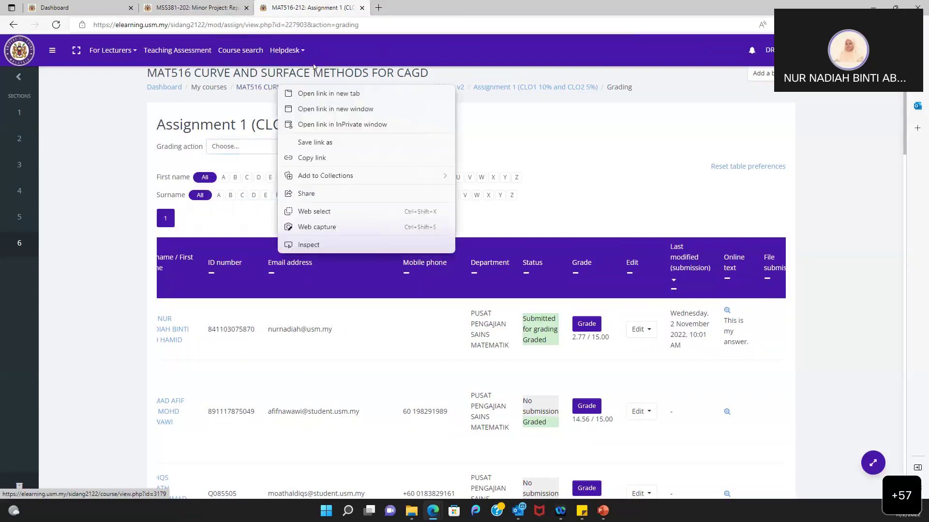
pyautogui.click(337, 93)
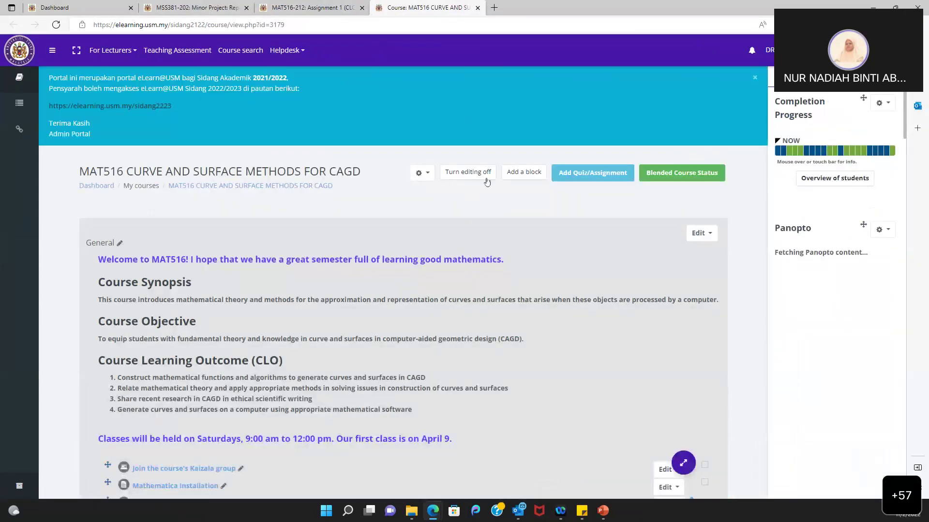
pyautogui.click(421, 8)
pyautogui.click(573, 179)
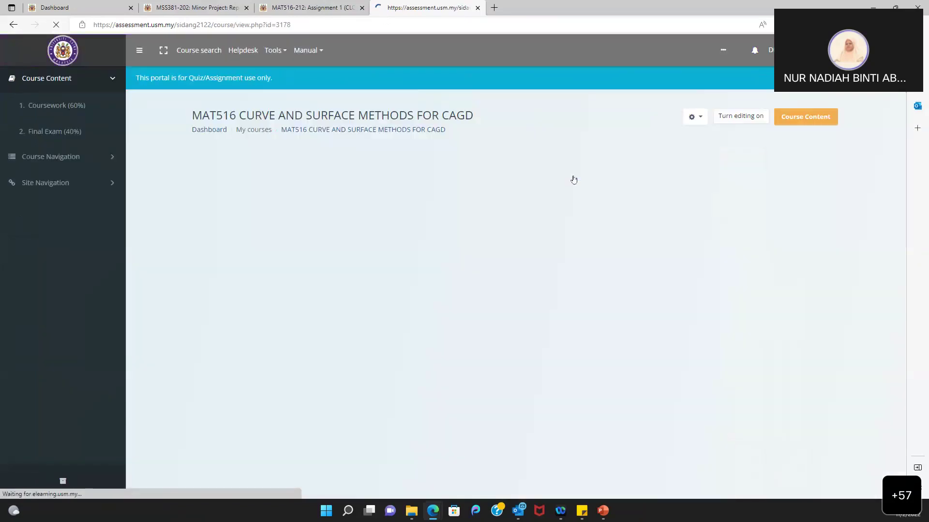
# - Open Assignment 1 in the assessment portal, list all its submissions and view the file submissions column
pyautogui.click(254, 276)
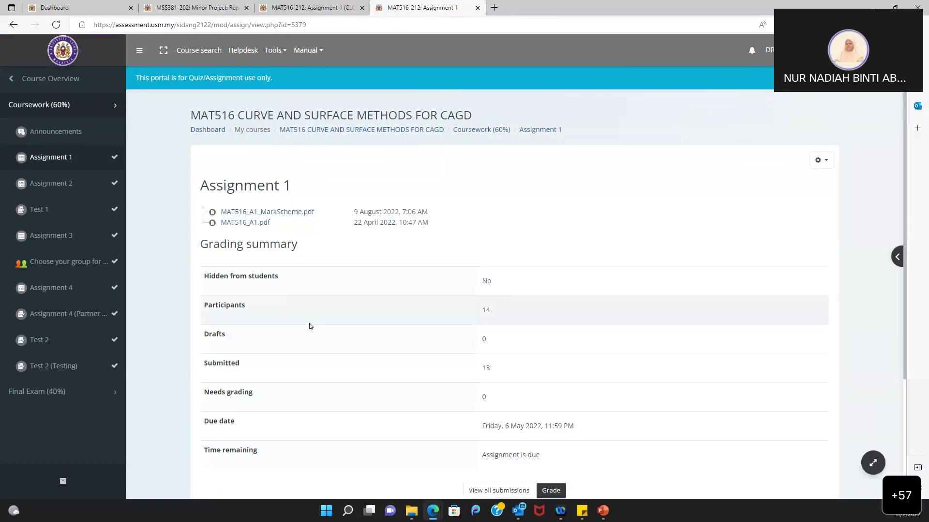
pyautogui.scroll(-4, 311, 325)
pyautogui.click(504, 330)
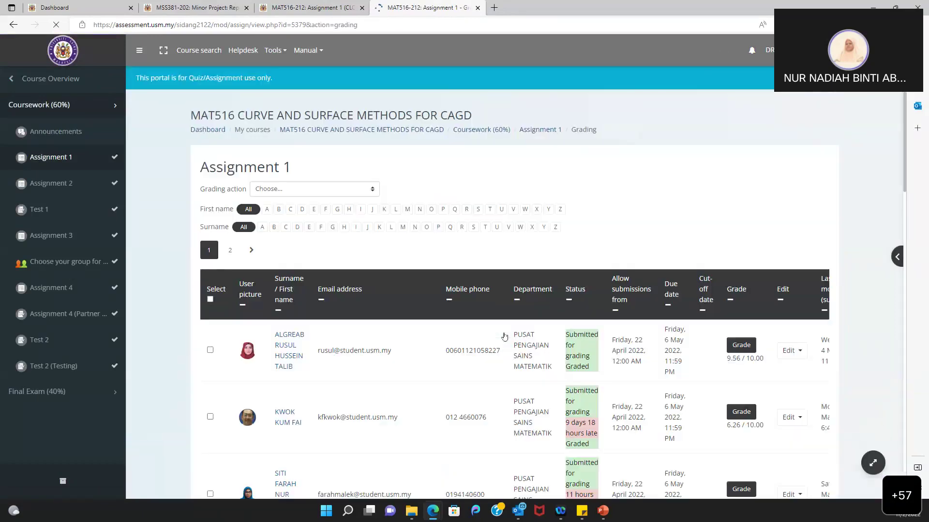
pyautogui.hscroll(5, 643, 370)
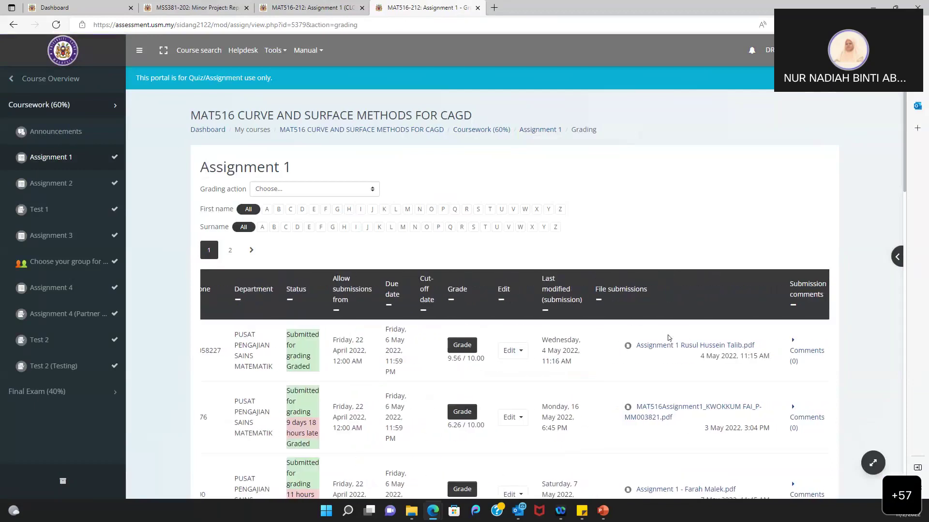
# - Enable downloading submissions in folders in the Assignment 1 grading options
pyautogui.scroll(-2, 677, 366)
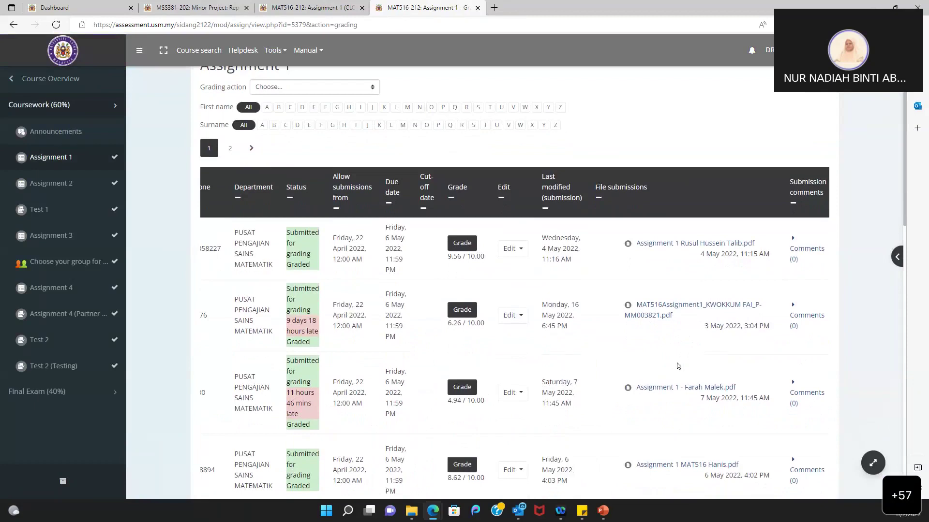
pyautogui.hscroll(-8, 543, 348)
pyautogui.scroll(2, 371, 268)
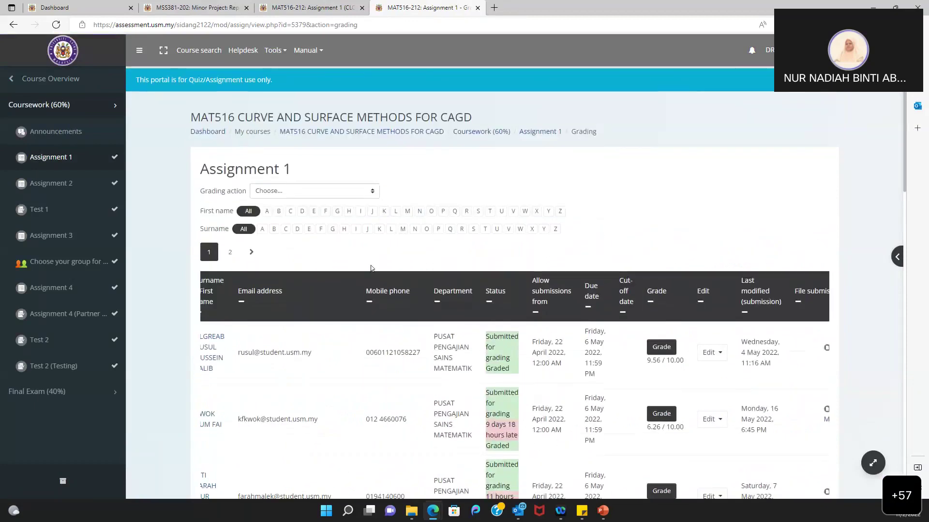
pyautogui.click(296, 191)
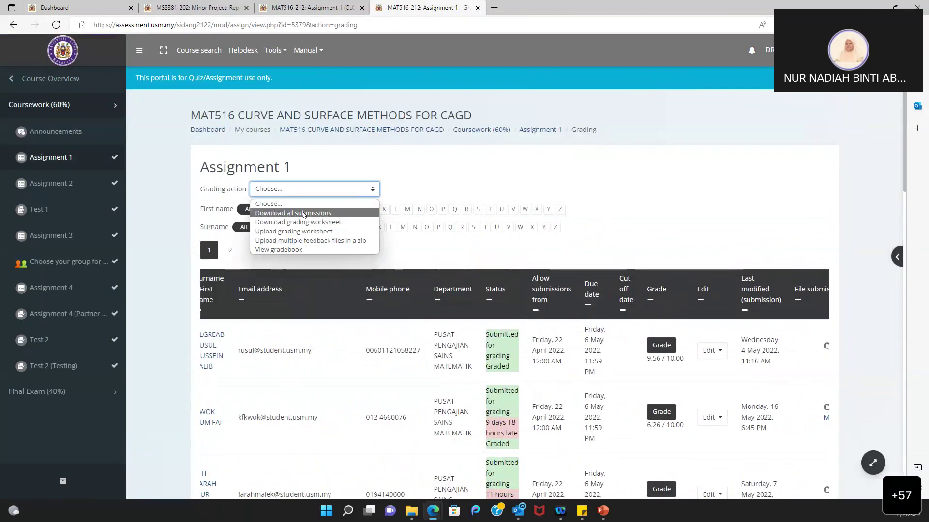
pyautogui.scroll(-12, 310, 323)
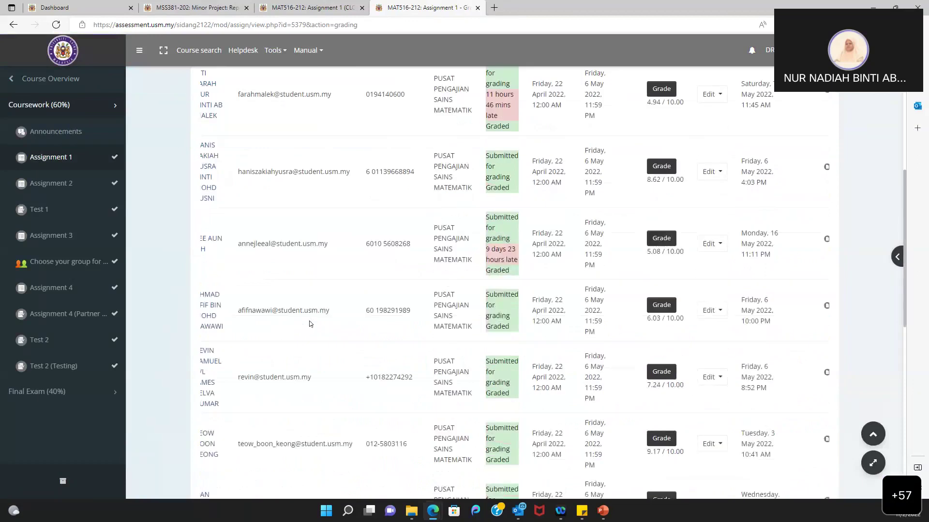
pyautogui.scroll(-5, 310, 323)
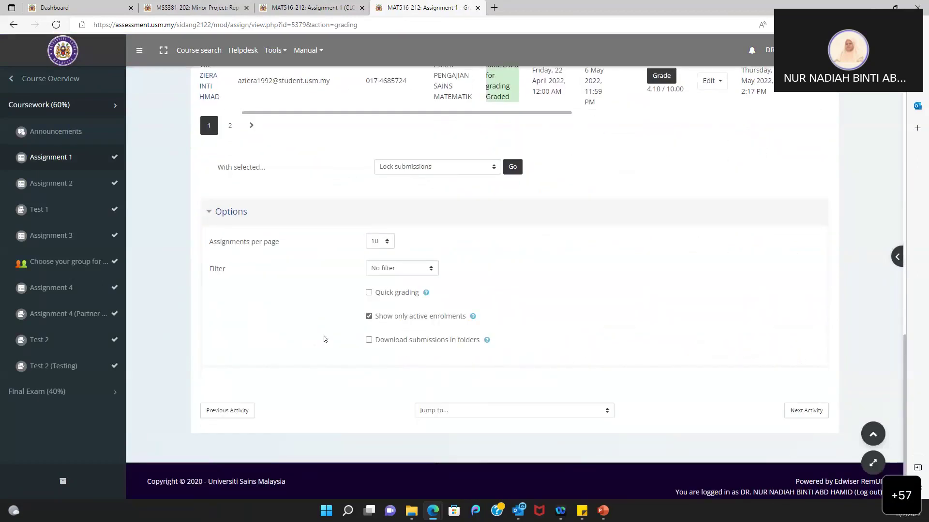
pyautogui.scroll(-1, 324, 339)
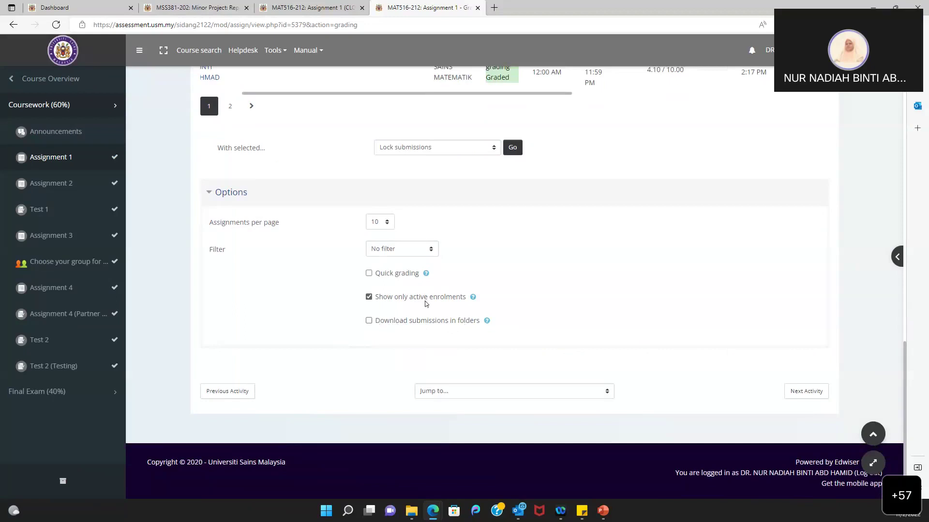
pyautogui.click(368, 321)
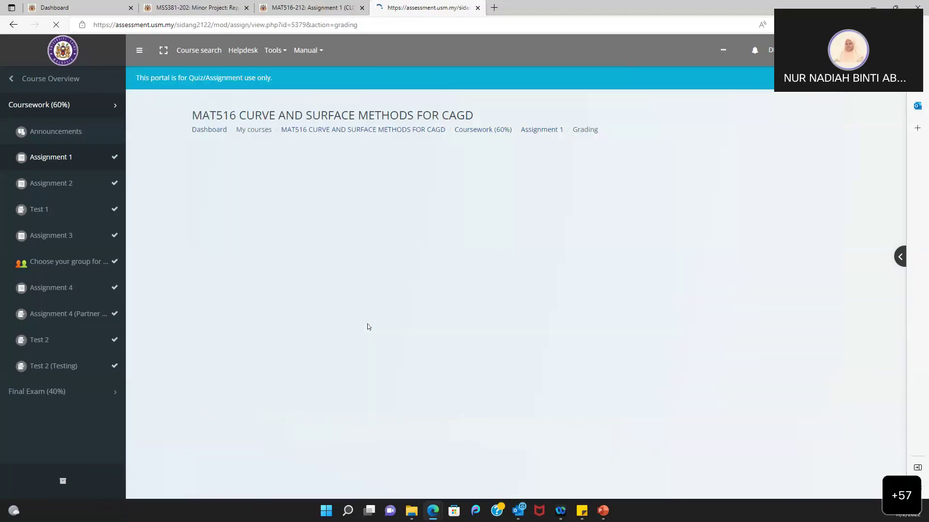
# - Review the submitted files in the grading table and turn off downloading submissions in folders
pyautogui.scroll(-20, 367, 327)
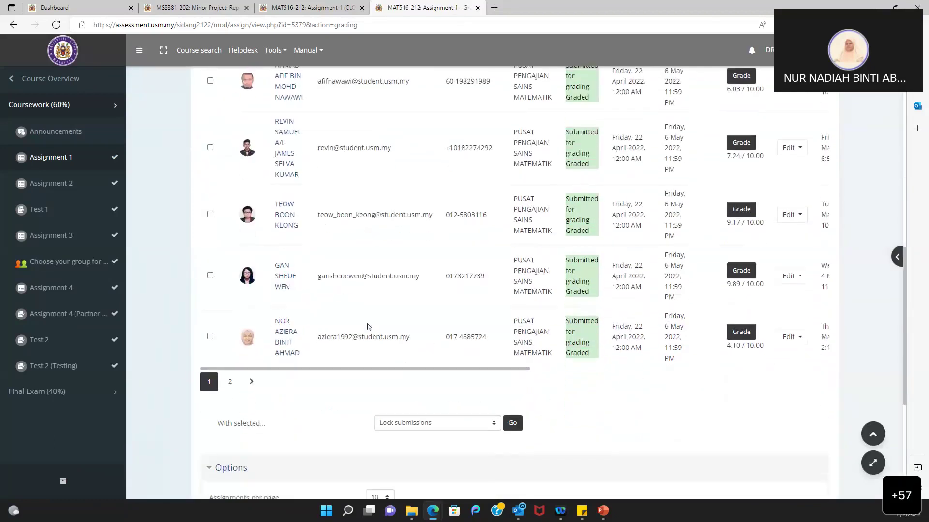
pyautogui.scroll(-1, 367, 327)
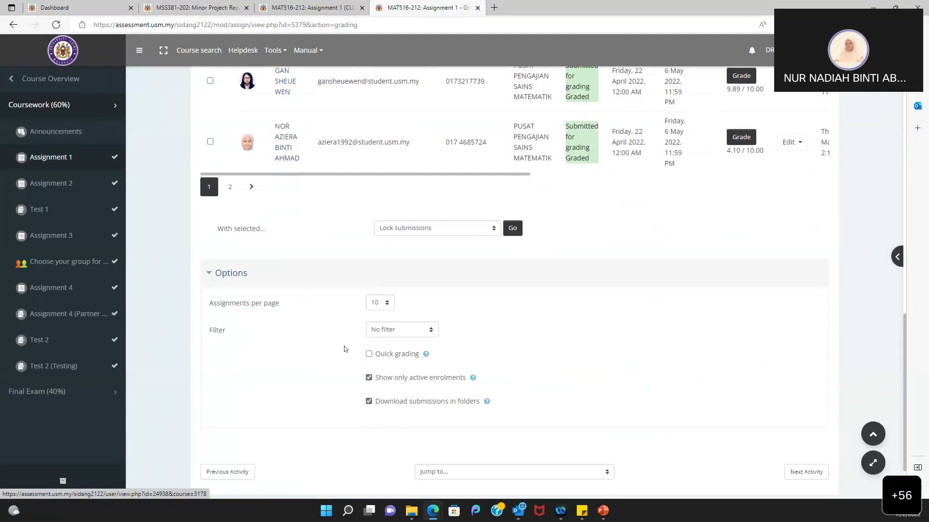
pyautogui.scroll(2, 640, 195)
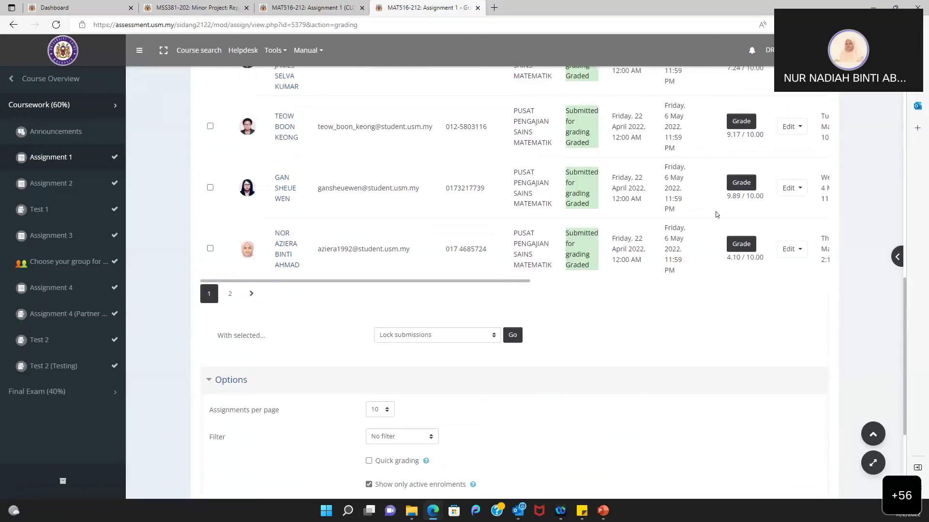
pyautogui.hscroll(3, 711, 208)
pyautogui.hscroll(3, 716, 214)
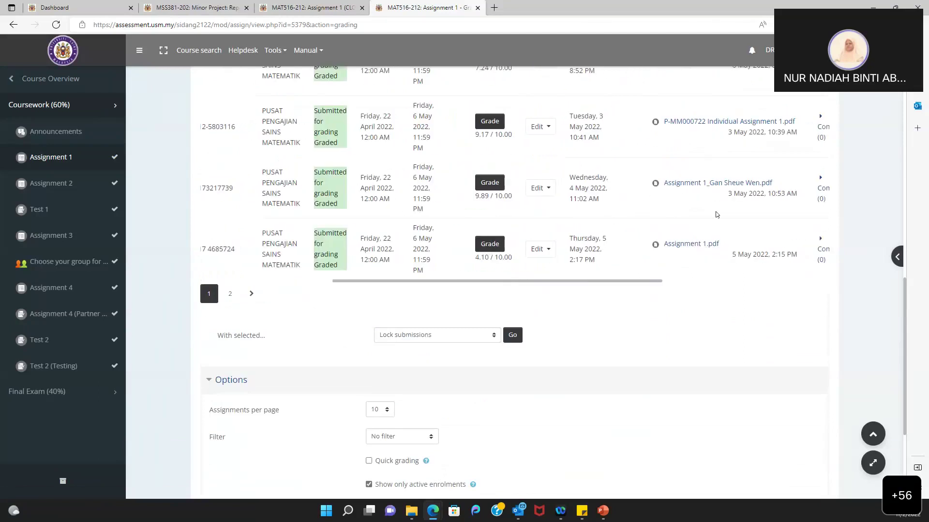
pyautogui.hscroll(2, 716, 214)
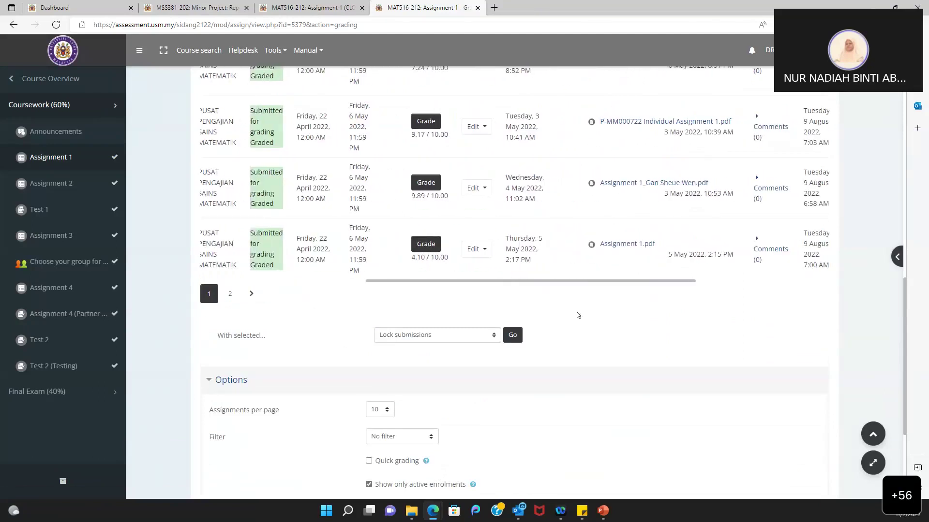
pyautogui.scroll(-4, 547, 313)
pyautogui.click(369, 321)
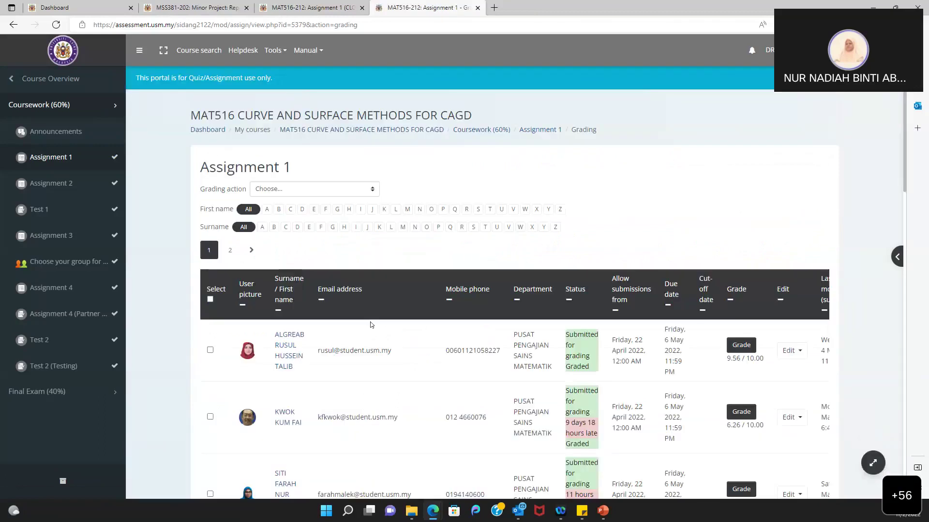
# - Download all submissions of Assignment 1 from its grading page
pyautogui.scroll(-1, 370, 321)
pyautogui.click(332, 180)
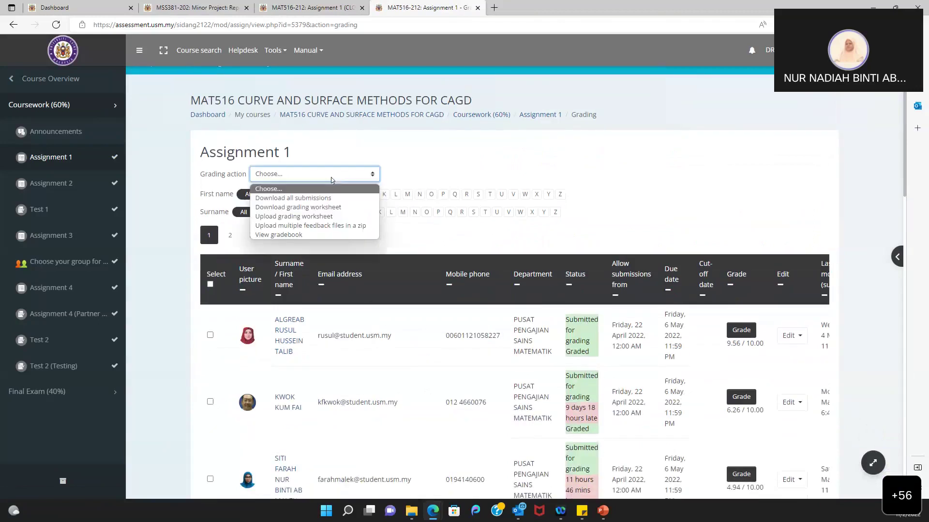
pyautogui.click(329, 198)
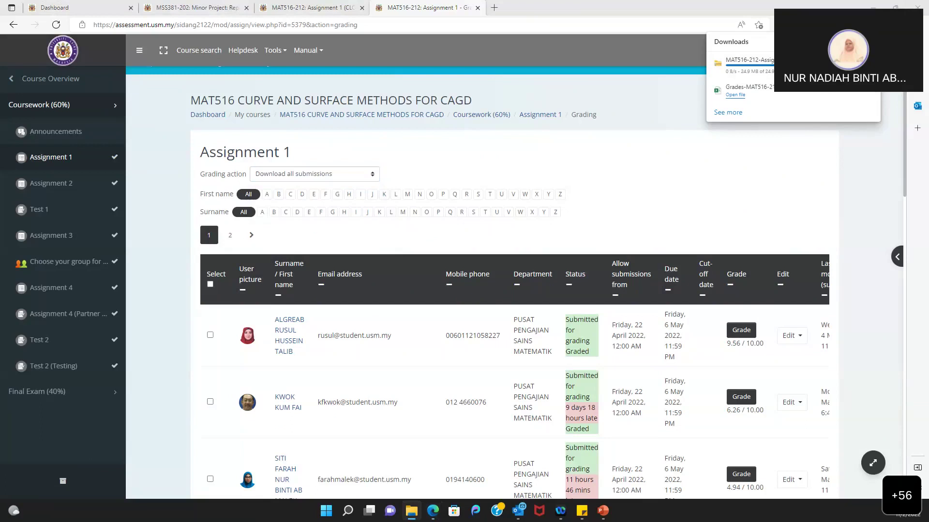
# - Switch to the Downloads folder in File Explorer and extract the compressed MAT516-212-Assignment 1-5379 file there
pyautogui.moveTo(2, 56); pyautogui.dragTo(398, 74)
pyautogui.doubleClick(398, 74)
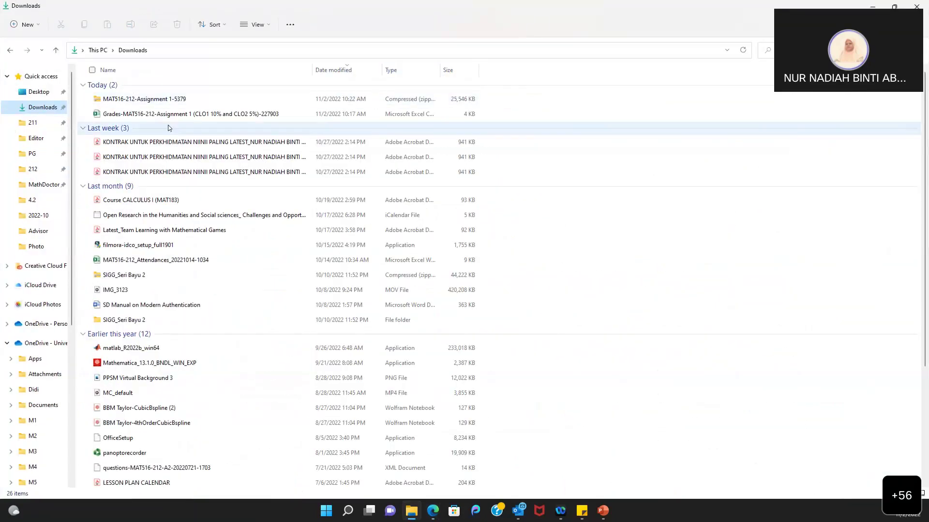
pyautogui.click(149, 100)
pyautogui.rightClick(148, 101)
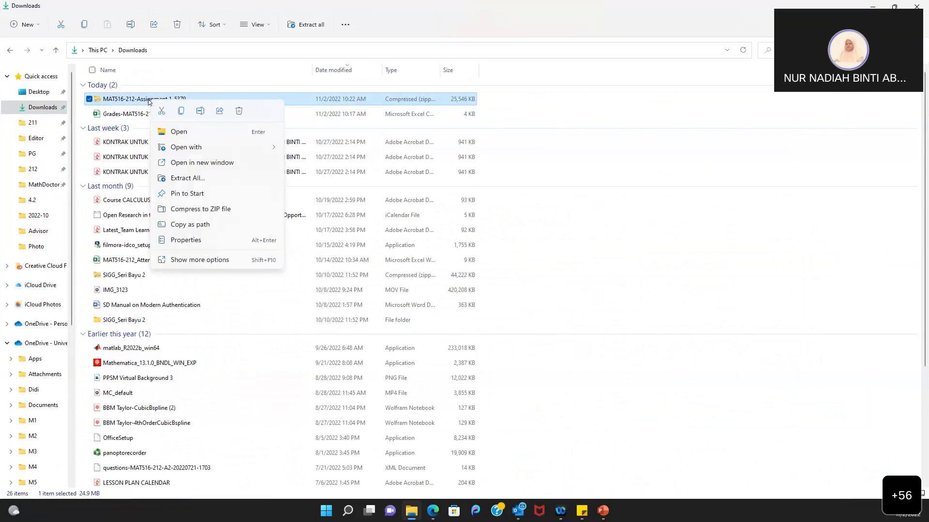
pyautogui.click(193, 178)
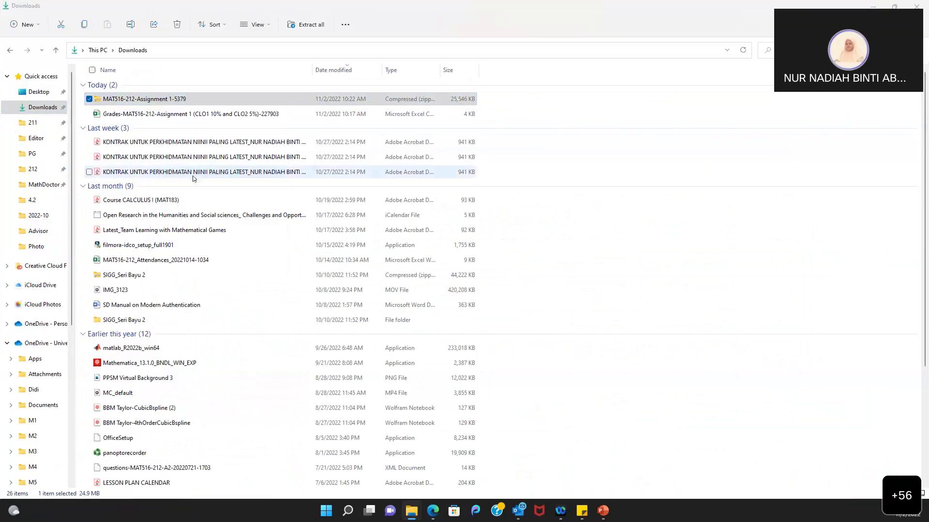
pyautogui.click(173, 106)
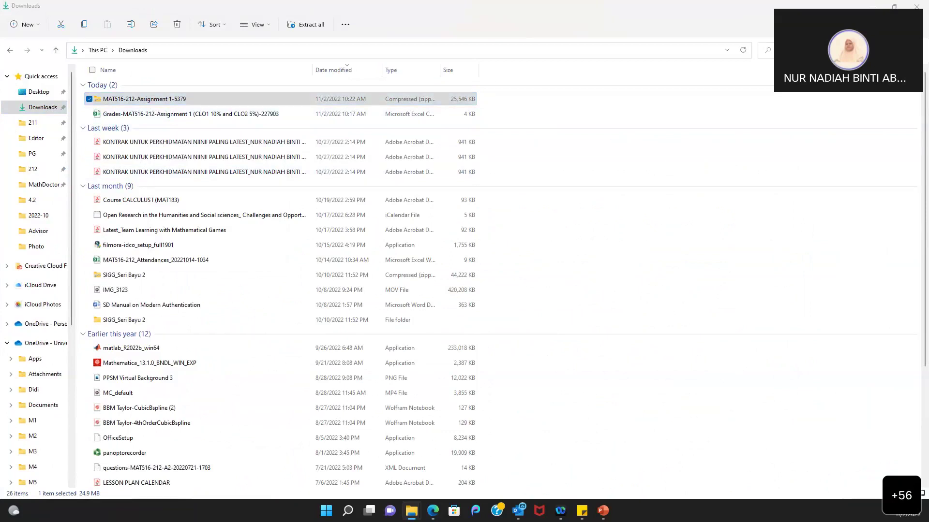
pyautogui.click(190, 105)
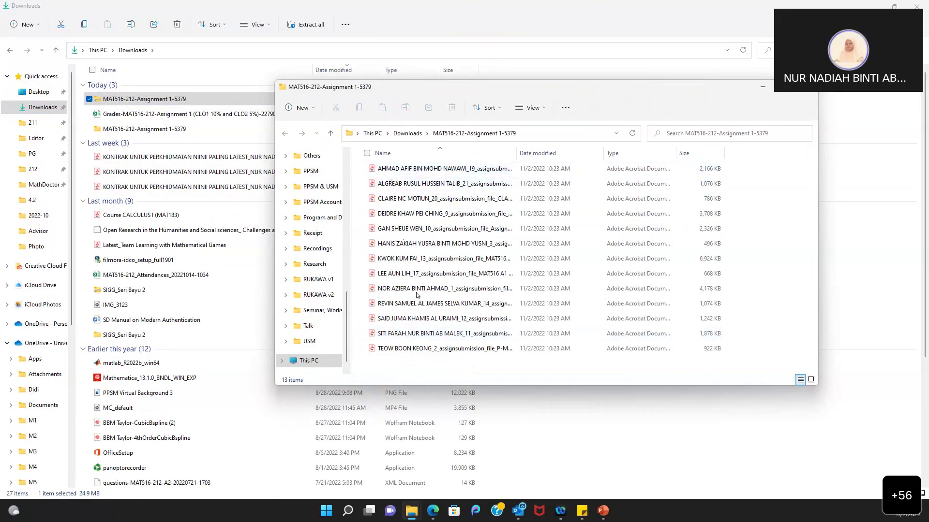
# - Check the extracted MAT516-212-Assignment 1-5379 folder and duplicate it within Downloads
pyautogui.click(125, 131)
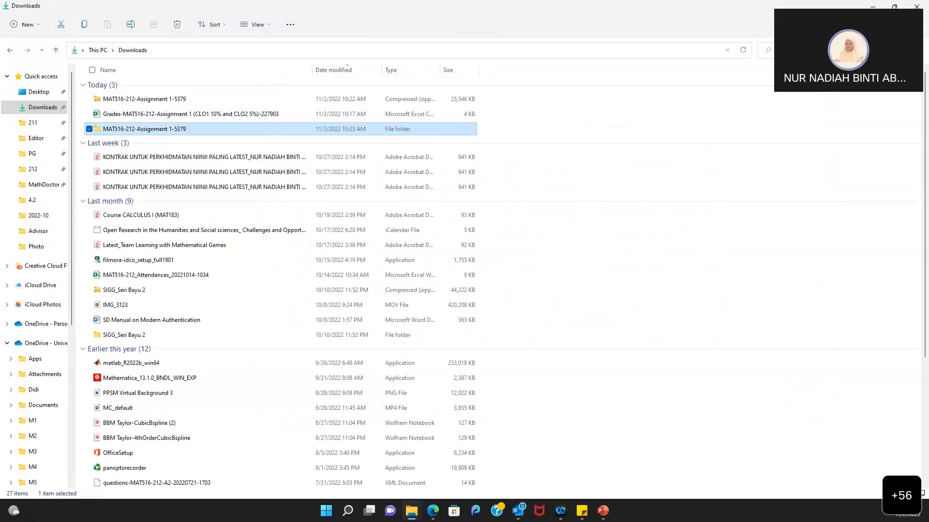
pyautogui.doubleClick(178, 129)
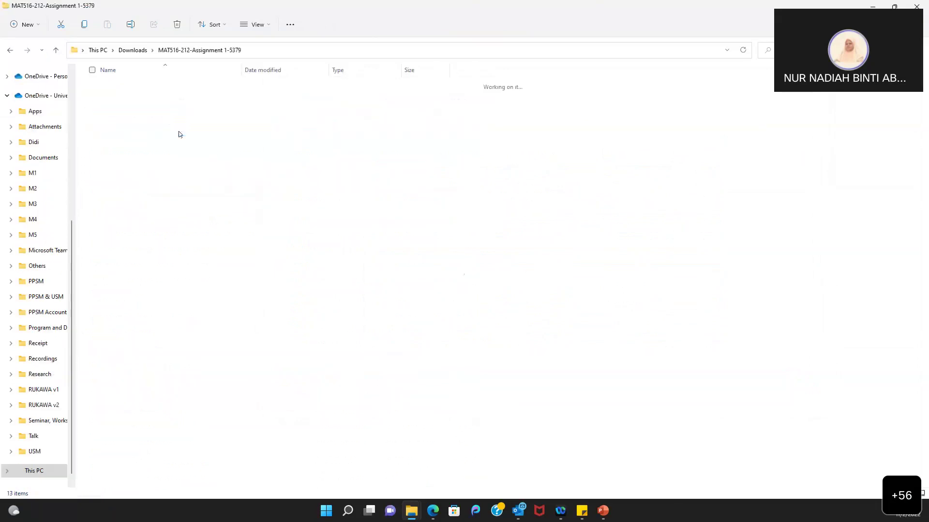
pyautogui.click(146, 57)
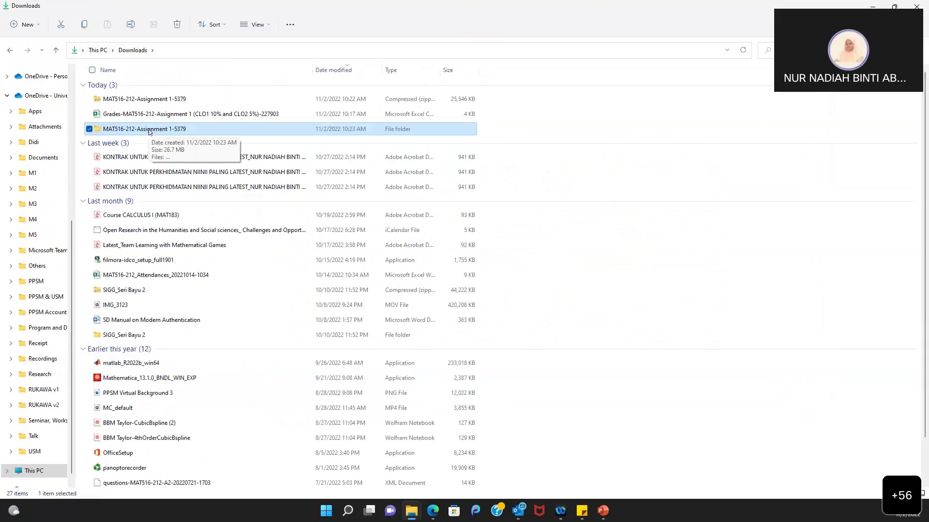
pyautogui.hotkey('ctrl', 'c')
pyautogui.hotkey('ctrl', 'v')
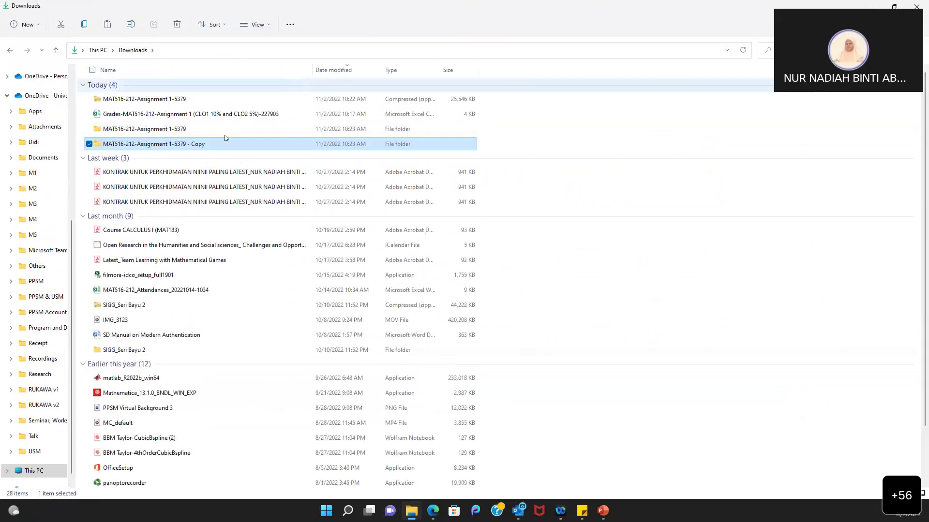
# - Rename the copied folder as "MAT516-212-Assignment 1-5379 - Graded"
pyautogui.rightClick(171, 147)
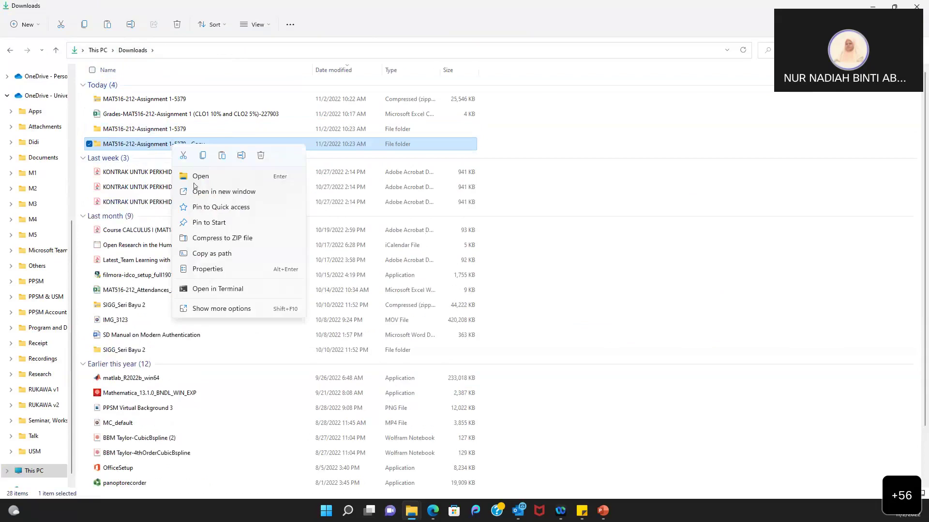
pyautogui.click(224, 308)
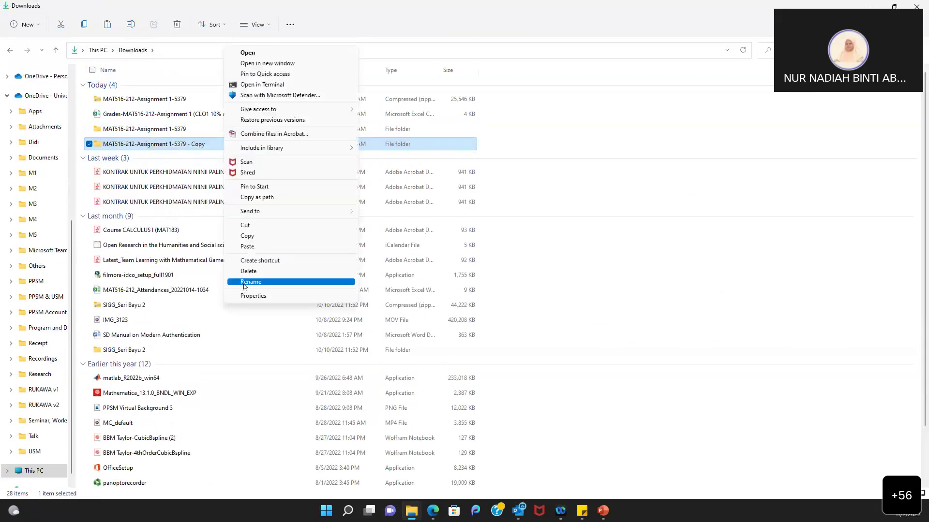
pyautogui.click(245, 285)
pyautogui.press('End')
pyautogui.hotkey('shift', 'Left')
pyautogui.hotkey('shift', 'Left')
pyautogui.hotkey('shift', 'Left')
pyautogui.hotkey('shift', 'Left')
pyautogui.write('Graded')
pyautogui.press('Return')
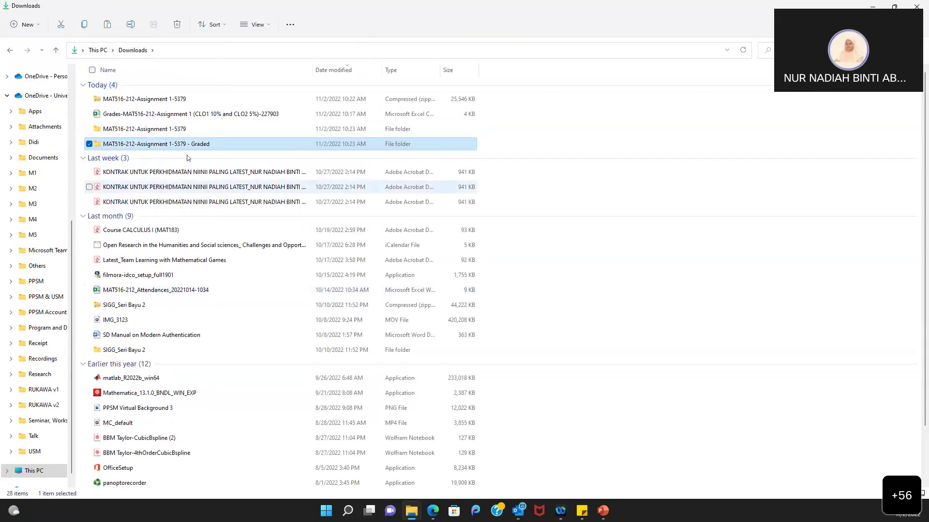
# - Open the first student's submission PDF from the Graded folder in Adobe Acrobat
pyautogui.click(174, 134)
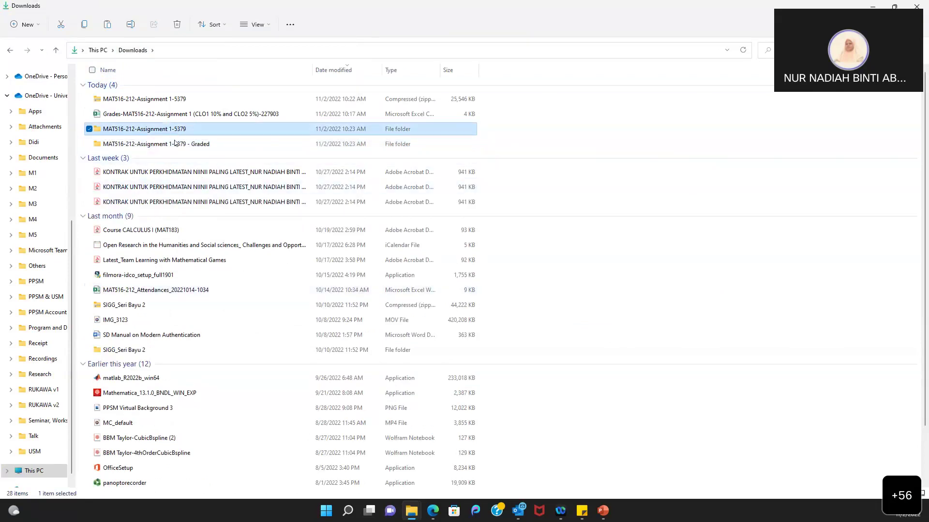
pyautogui.click(175, 146)
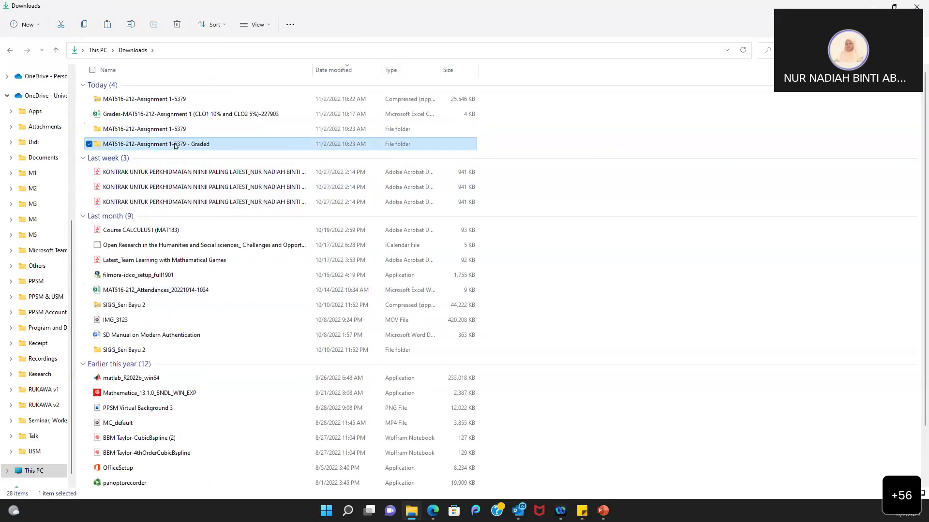
pyautogui.doubleClick(175, 144)
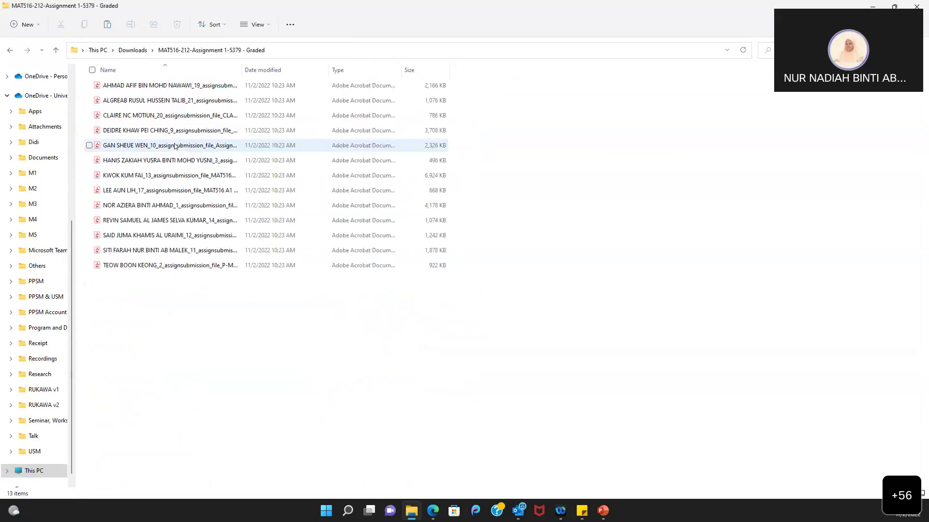
pyautogui.click(164, 88)
pyautogui.doubleClick(164, 88)
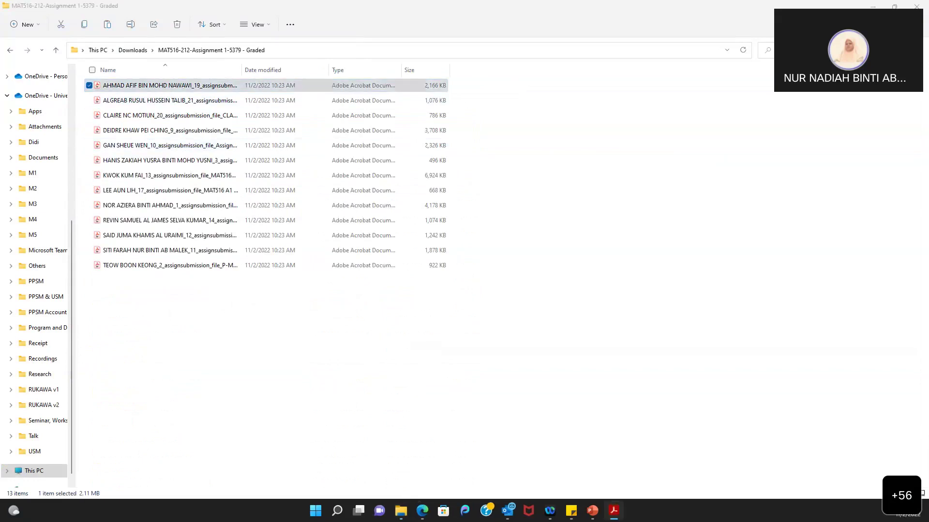
pyautogui.doubleClick(430, 99)
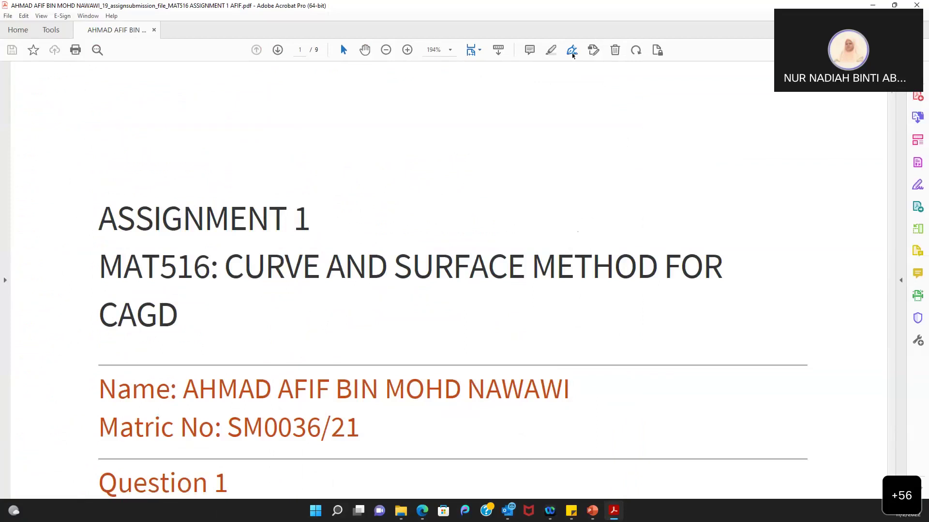
# - Add a Fill & Sign text comment above the title on page 1 reading "Good job." and, on a second line, "Total marks: 15/15"
pyautogui.click(571, 52)
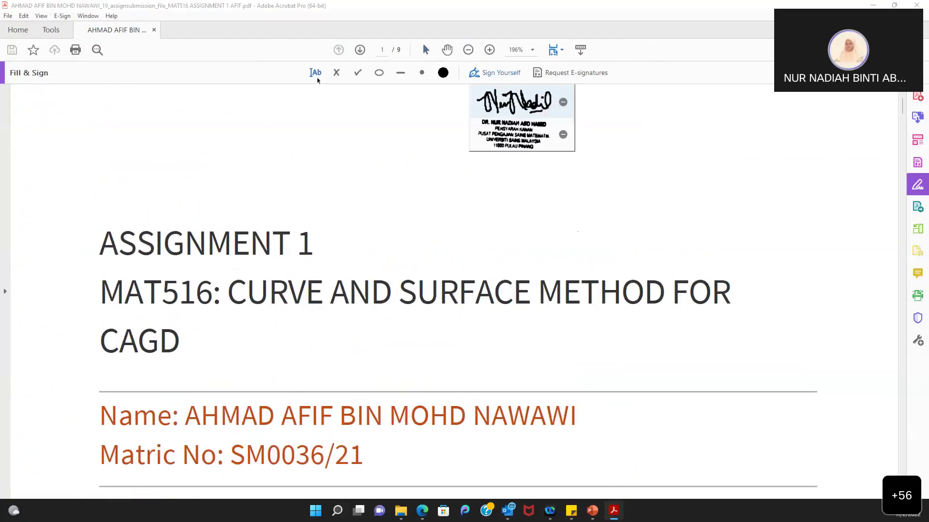
pyautogui.click(317, 79)
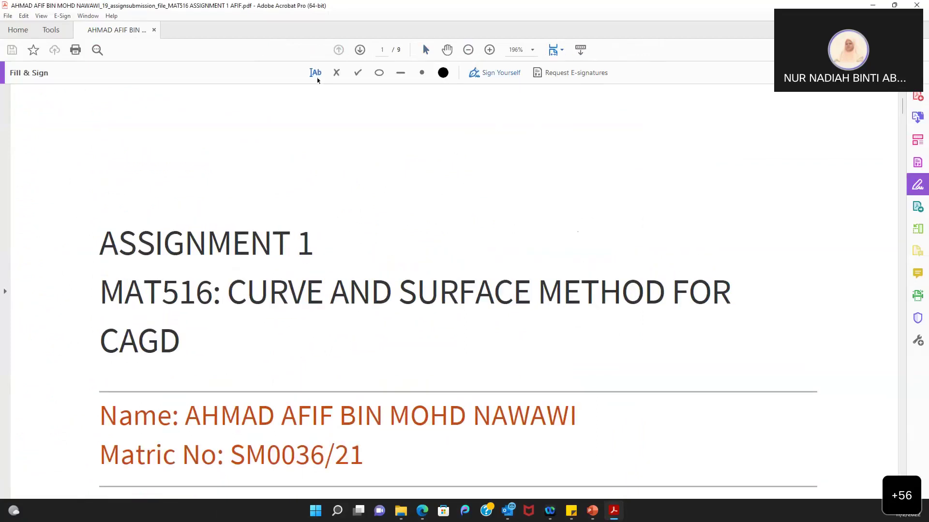
pyautogui.click(563, 150)
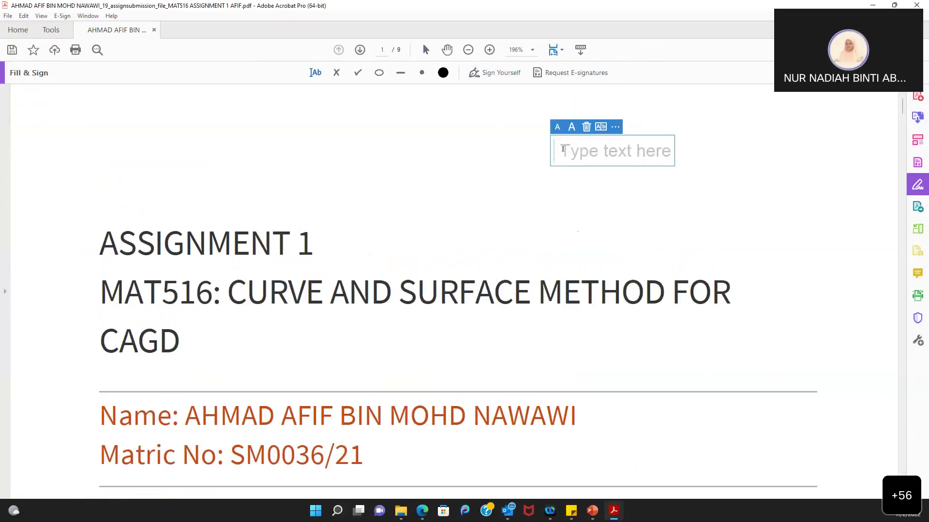
pyautogui.write('Go')
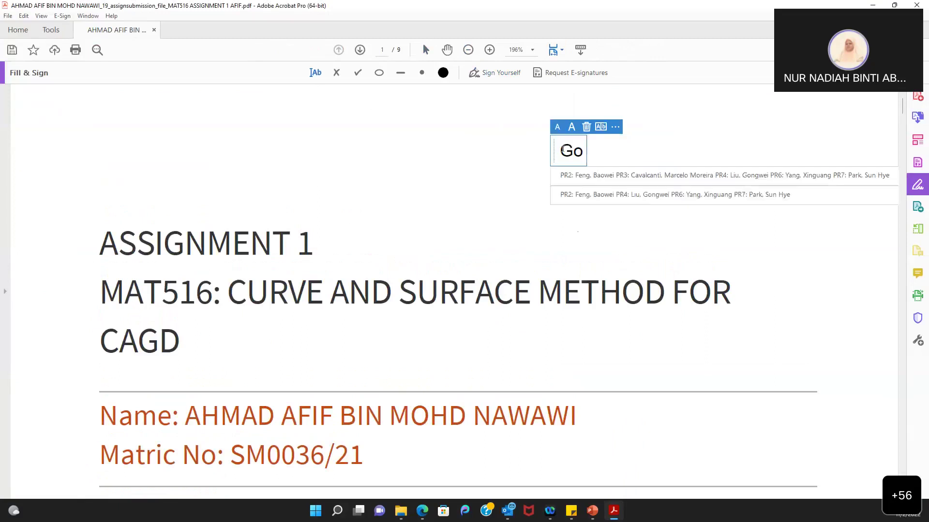
pyautogui.write('od job.')
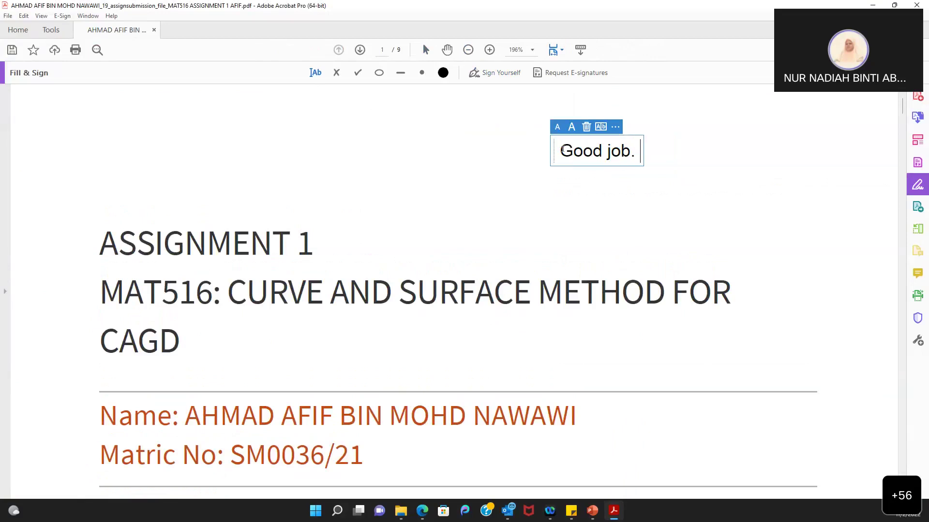
pyautogui.press('Return')
pyautogui.write('Total mar')
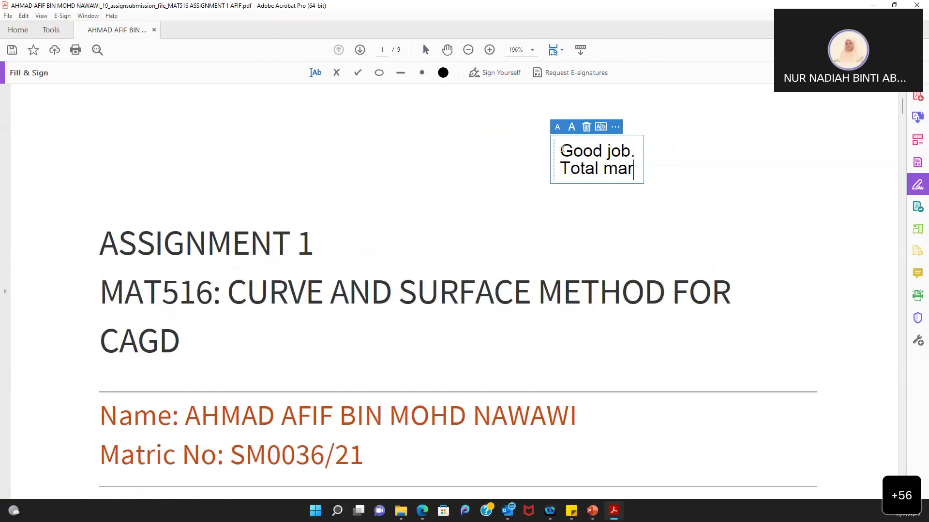
pyautogui.write('ks: 15/15')
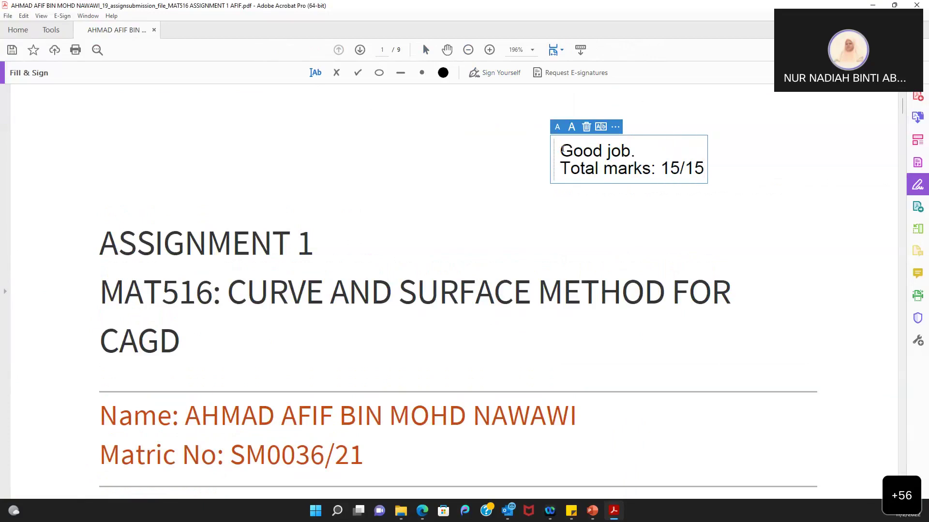
# - Change the whole feedback comment's text color to red
pyautogui.hotkey('ctrl', 'a')
pyautogui.click(443, 72)
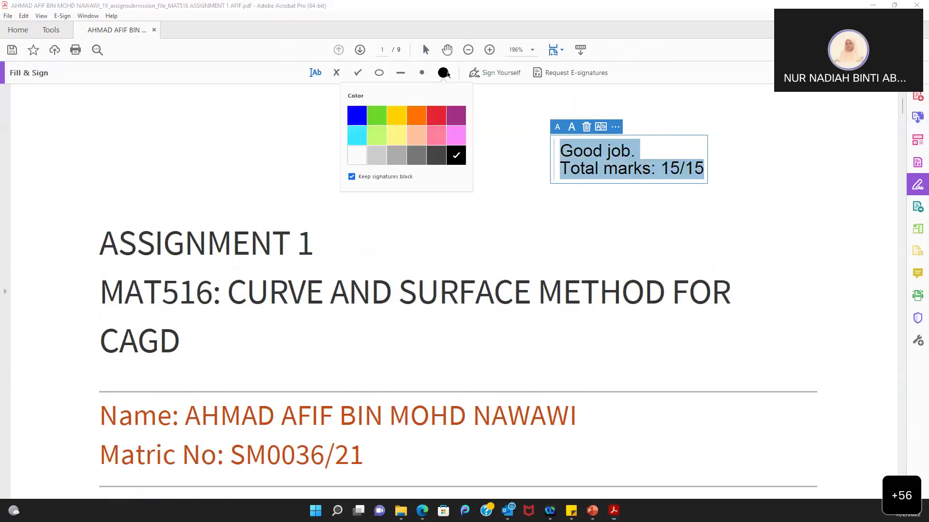
pyautogui.click(436, 120)
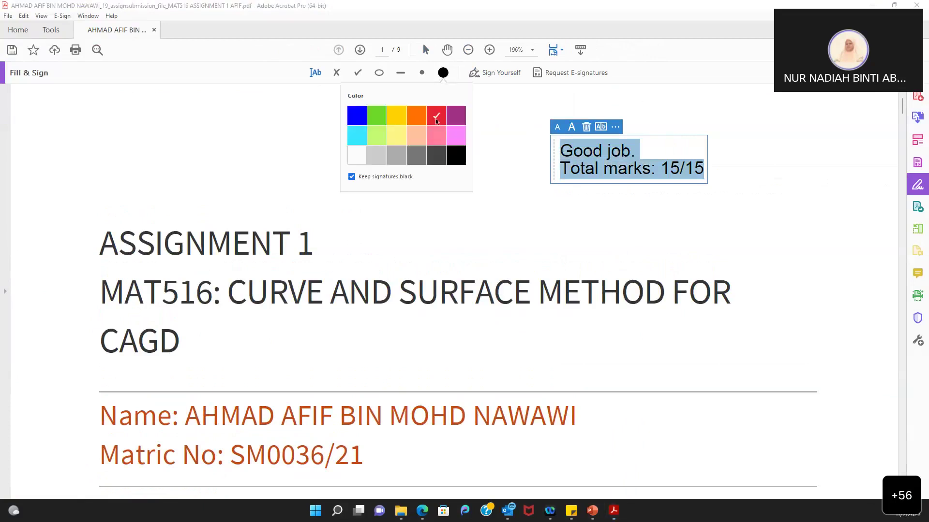
pyautogui.click(486, 230)
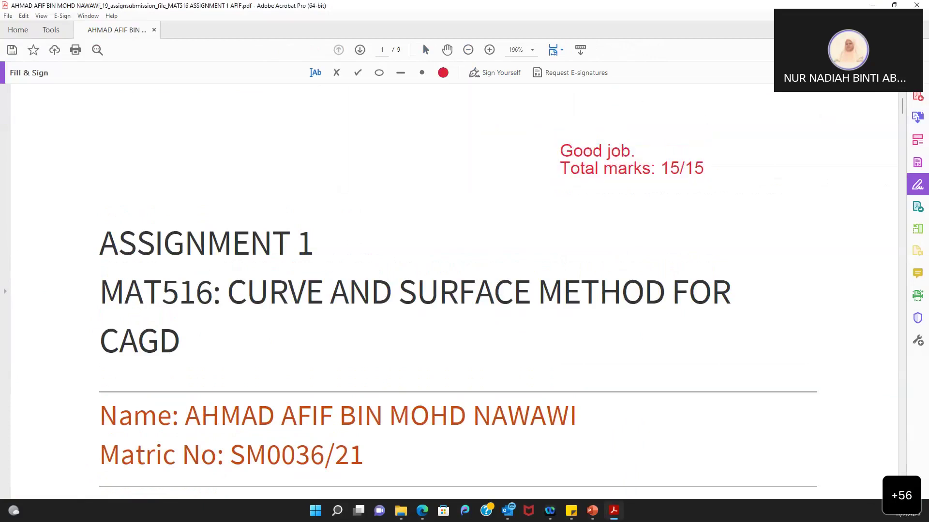
# - Leave Fill & Sign, save the annotated PDF under its existing name and close it
pyautogui.click(909, 72)
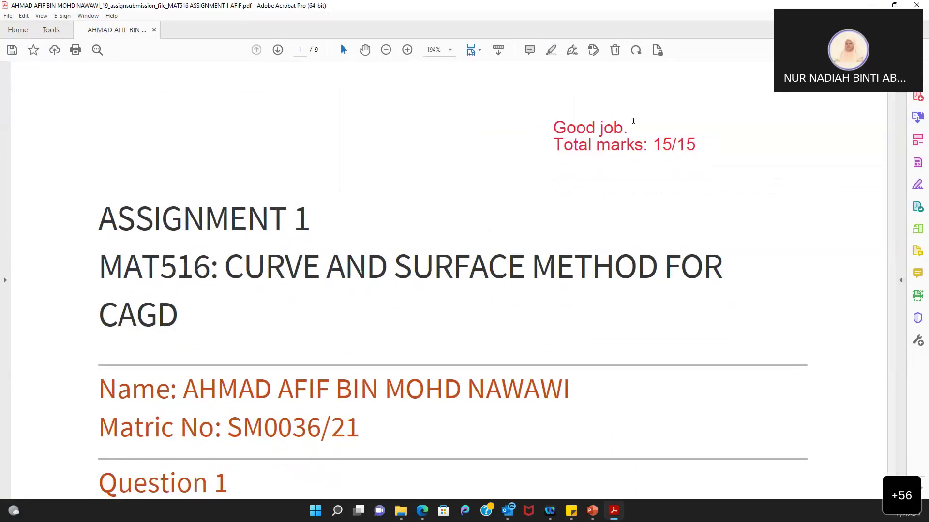
pyautogui.hotkey('ctrl', 's')
pyautogui.click(917, 5)
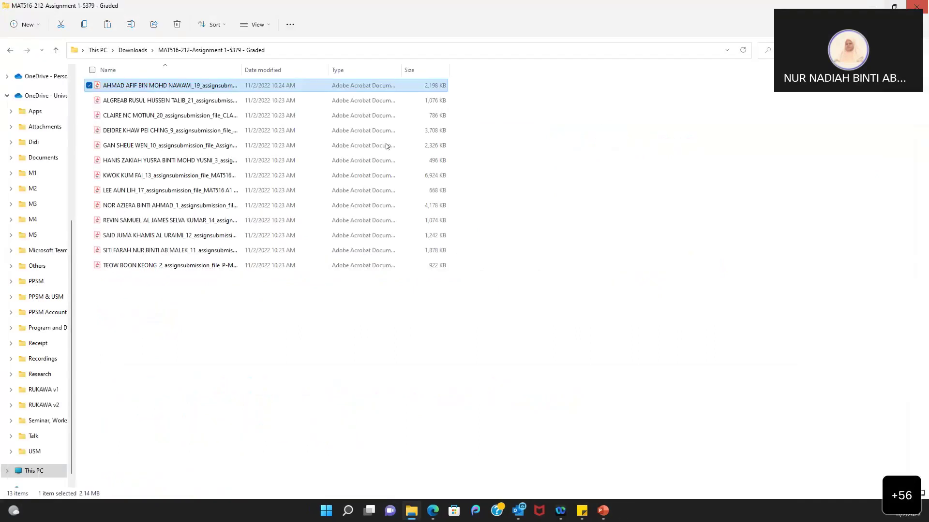
pyautogui.click(169, 93)
pyautogui.click(168, 92)
pyautogui.click(168, 93)
pyautogui.click(169, 92)
pyautogui.press('Down')
pyautogui.press('Down')
pyautogui.press('Up')
pyautogui.press('Up')
pyautogui.press('Down')
pyautogui.press('Down')
pyautogui.press('Down')
pyautogui.press('Up')
pyautogui.press('Up')
pyautogui.press('Up')
pyautogui.press('Down')
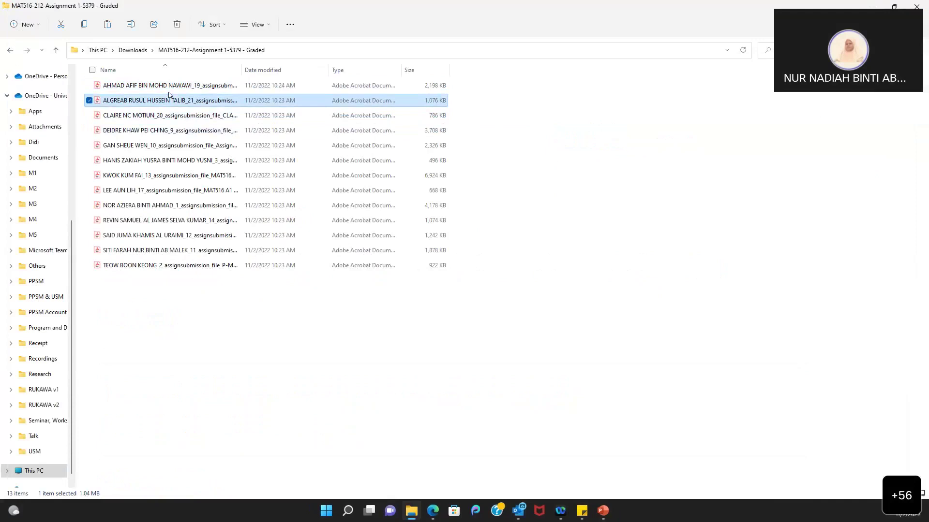
# - Return from the Graded folder to its parent Downloads folder
pyautogui.click(133, 50)
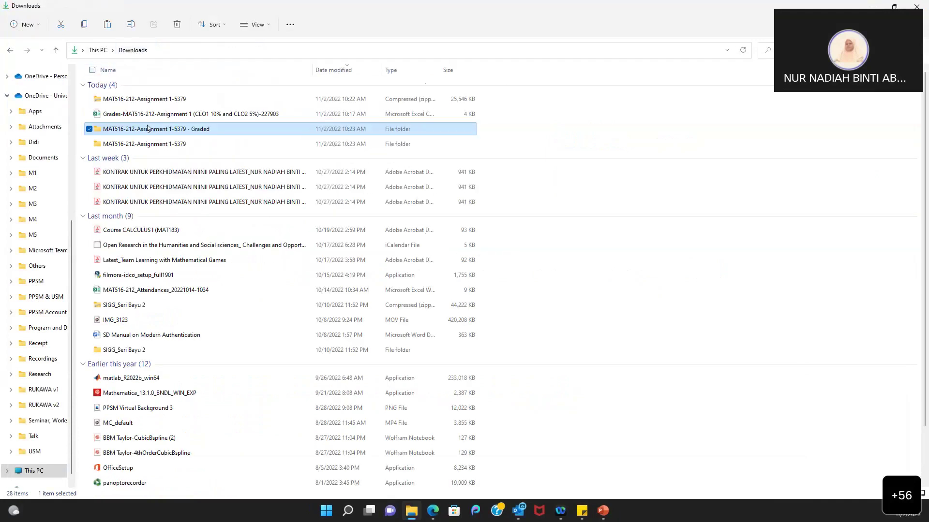
pyautogui.rightClick(147, 132)
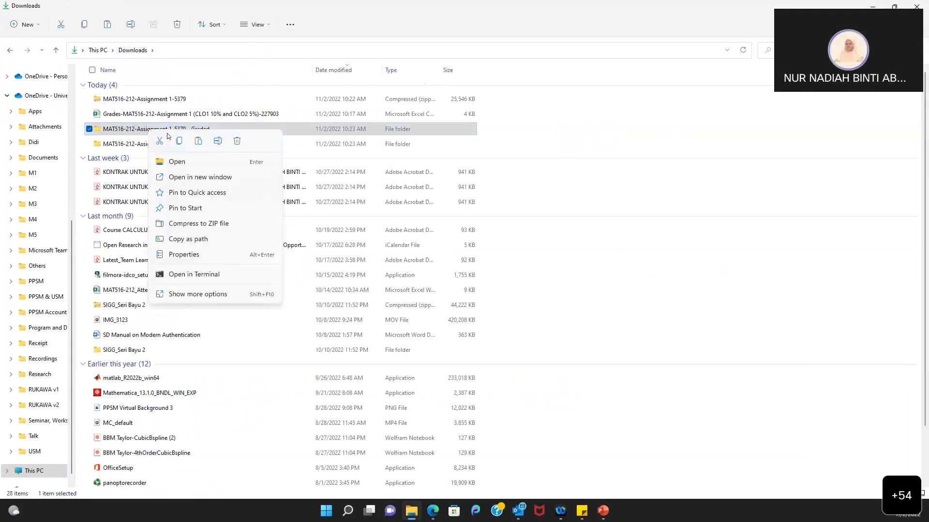
pyautogui.click(210, 295)
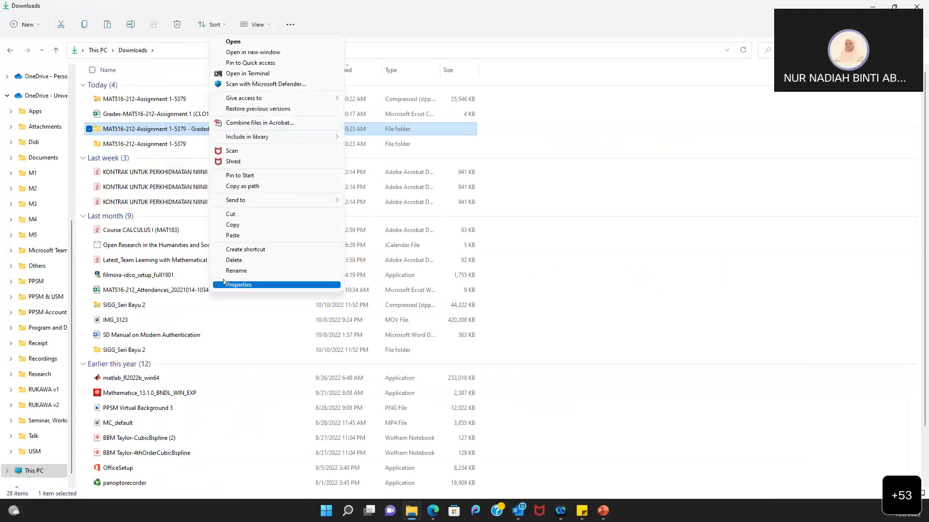
pyautogui.moveTo(288, 140)
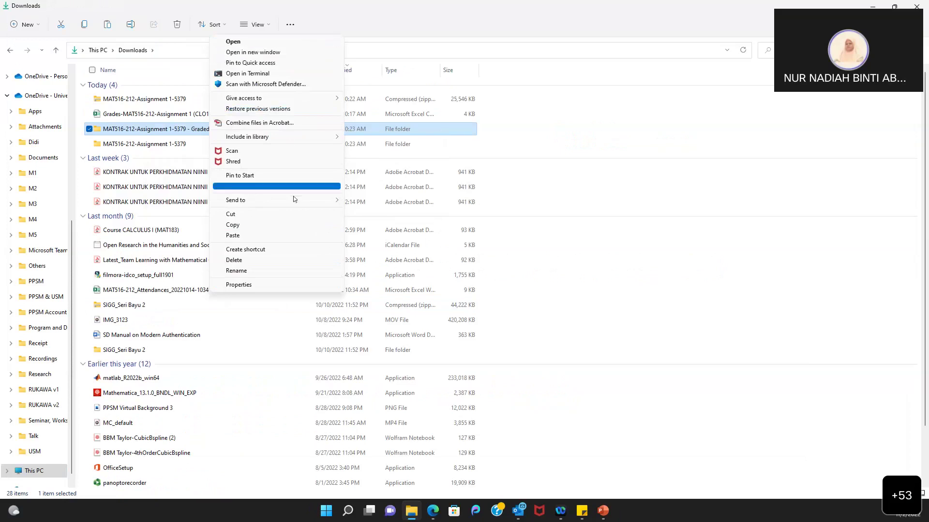
pyautogui.moveTo(294, 199)
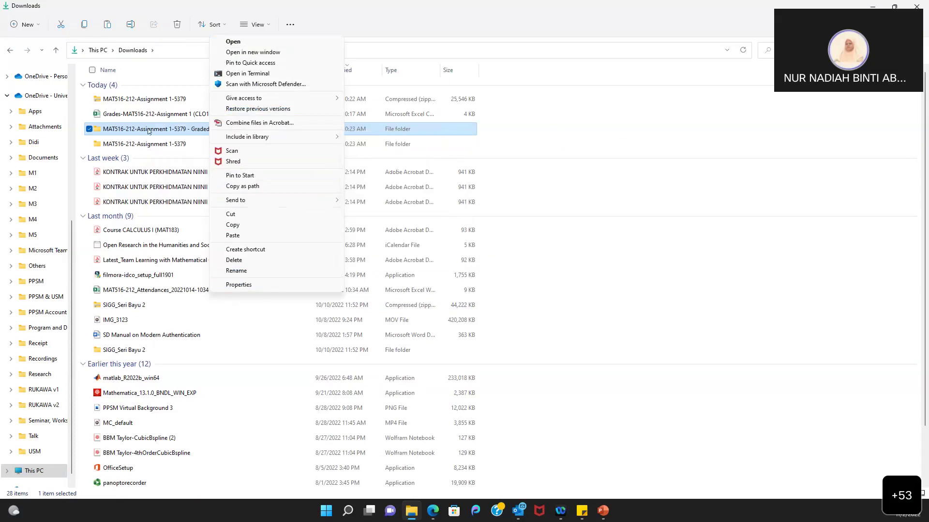
pyautogui.click(147, 145)
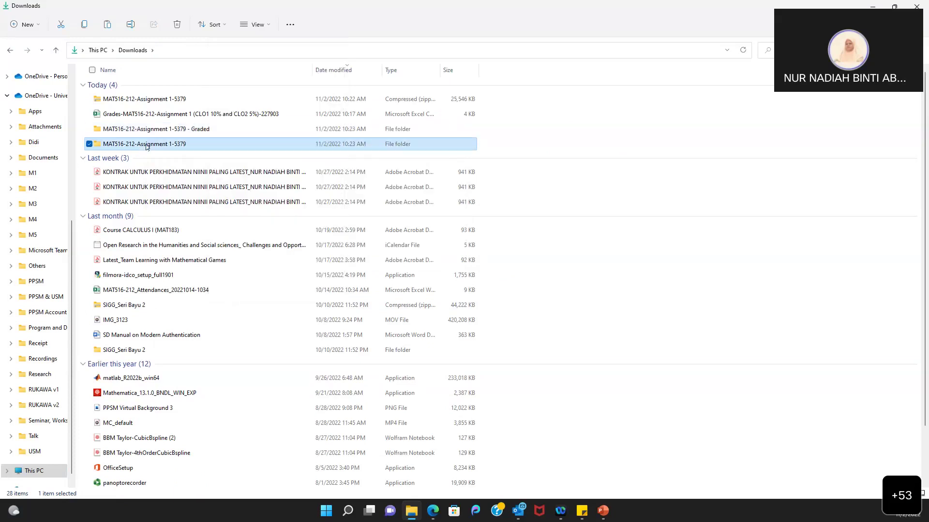
# - Compress the MAT516-212-Assignment 1-5379 - Graded folder into a ZIP file in Downloads, keeping the suggested name
pyautogui.click(145, 129)
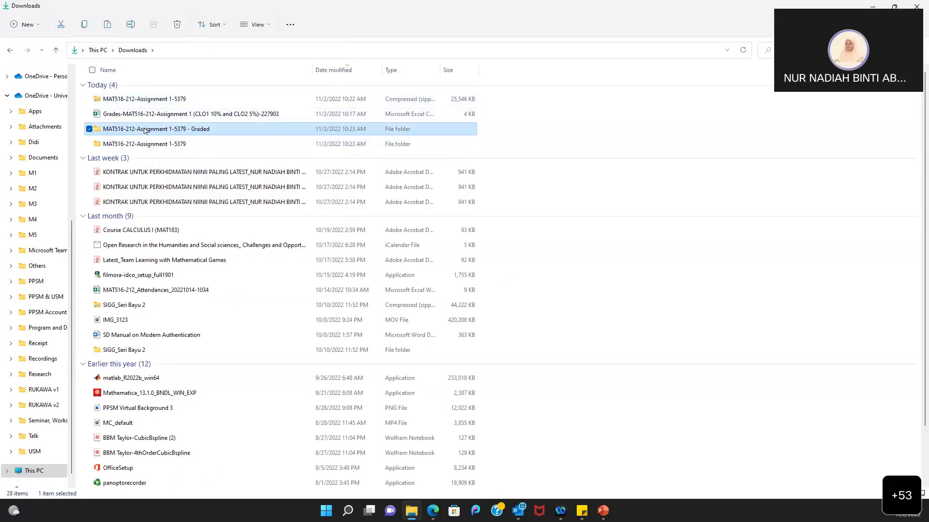
pyautogui.rightClick(146, 131)
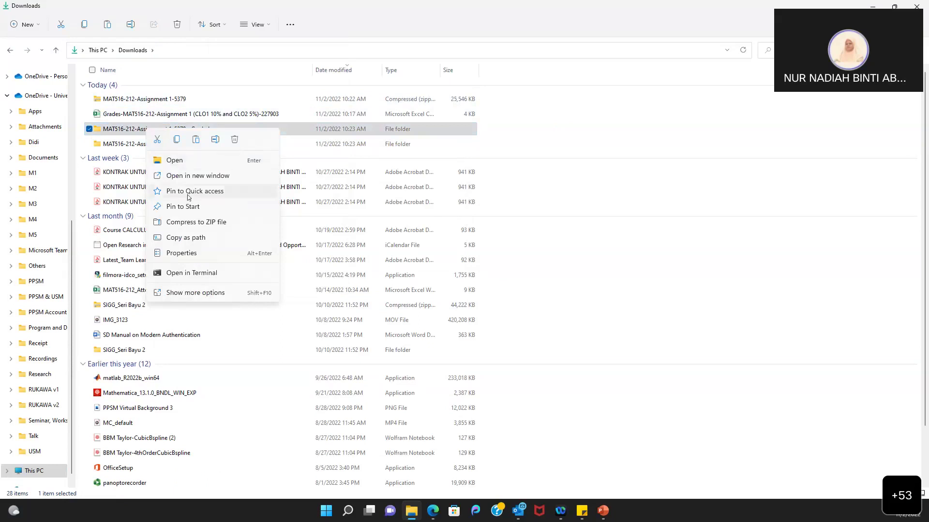
pyautogui.click(189, 225)
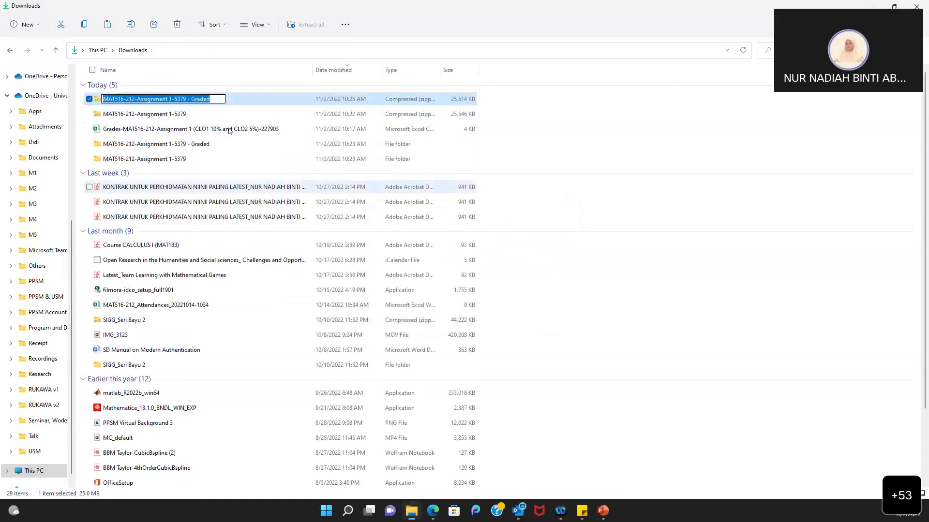
pyautogui.press('Return')
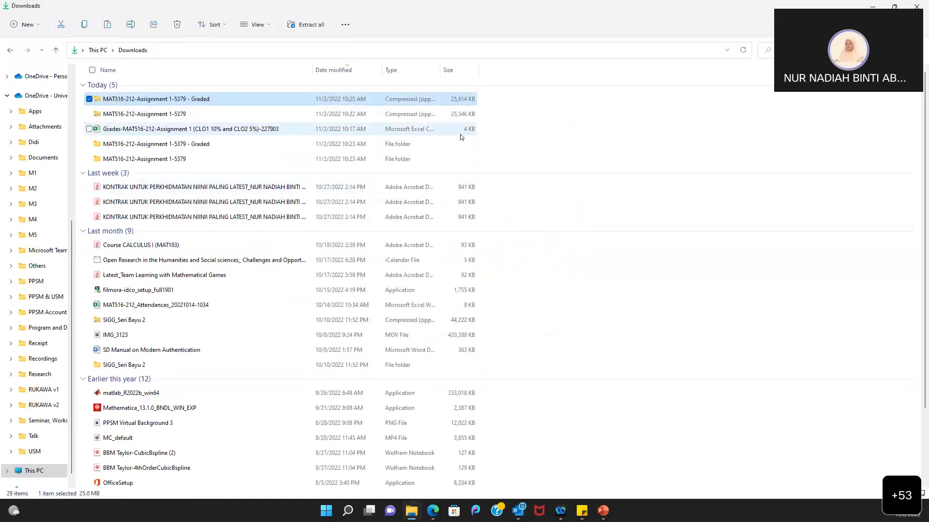
pyautogui.click(147, 100)
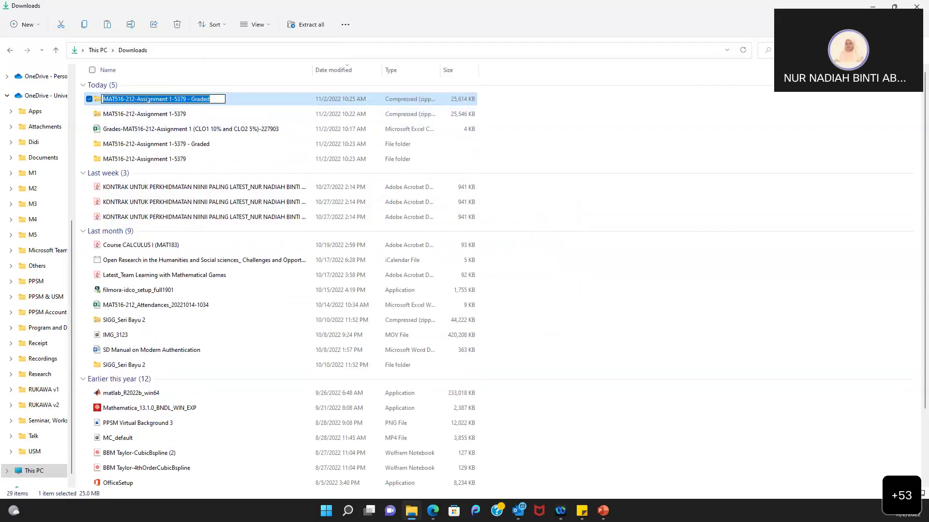
pyautogui.press('Escape')
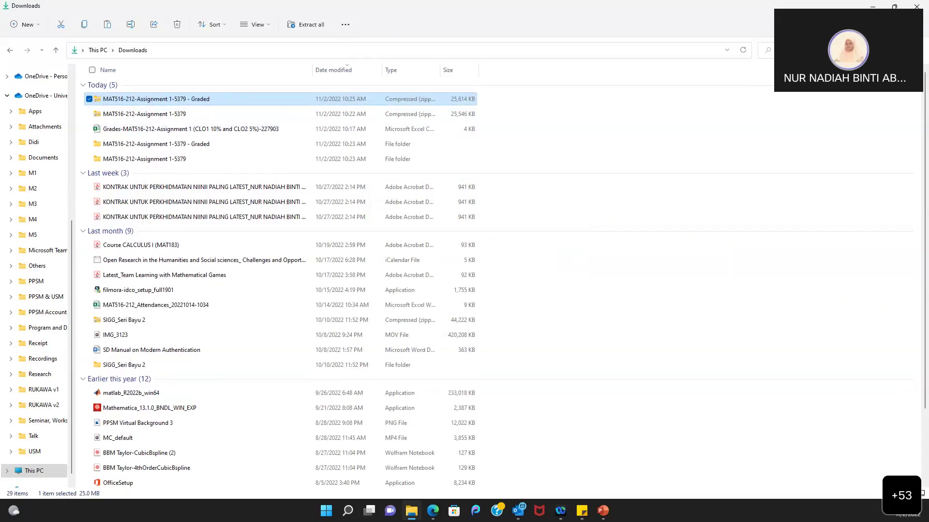
# - Switch to the Edge browser and bring up the eLearn@USM grading page for Assignment 1 (CLO1 10% and CLO2 5%)
pyautogui.hotkey('alt', 'Tab')
pyautogui.hscroll(5, 676, 347)
pyautogui.hscroll(7, 676, 347)
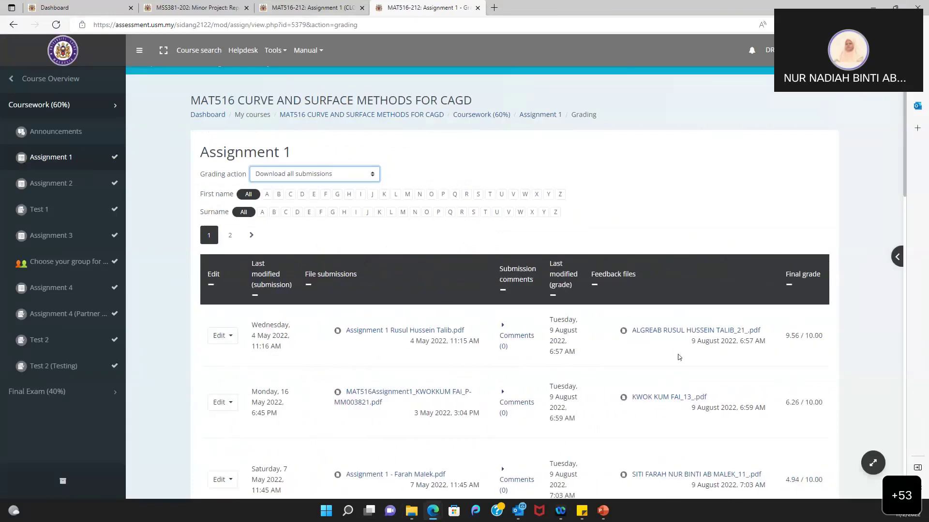
pyautogui.hotkey('ctrl', 'shift', 'Tab')
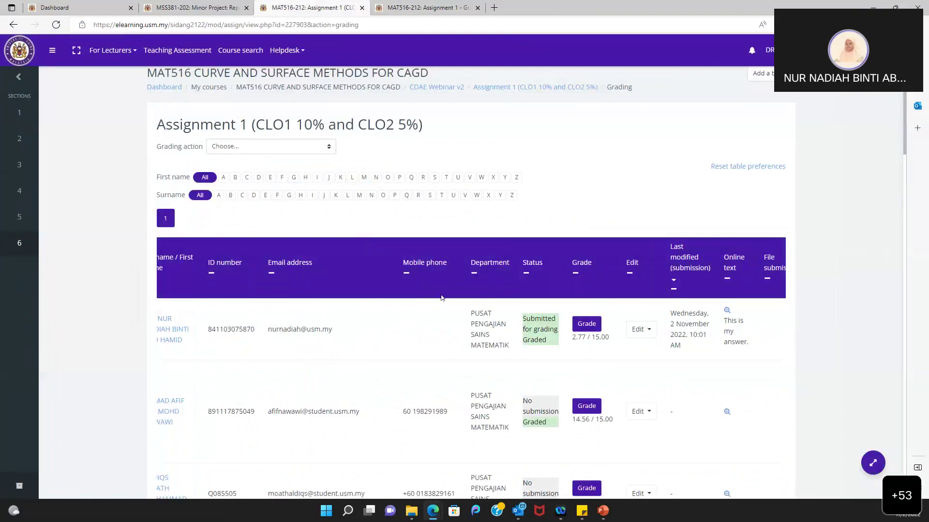
# - Examine the grading table's submission, feedback and final grade columns, and check which grading actions are available
pyautogui.scroll(-3, 441, 297)
pyautogui.hscroll(5, 738, 207)
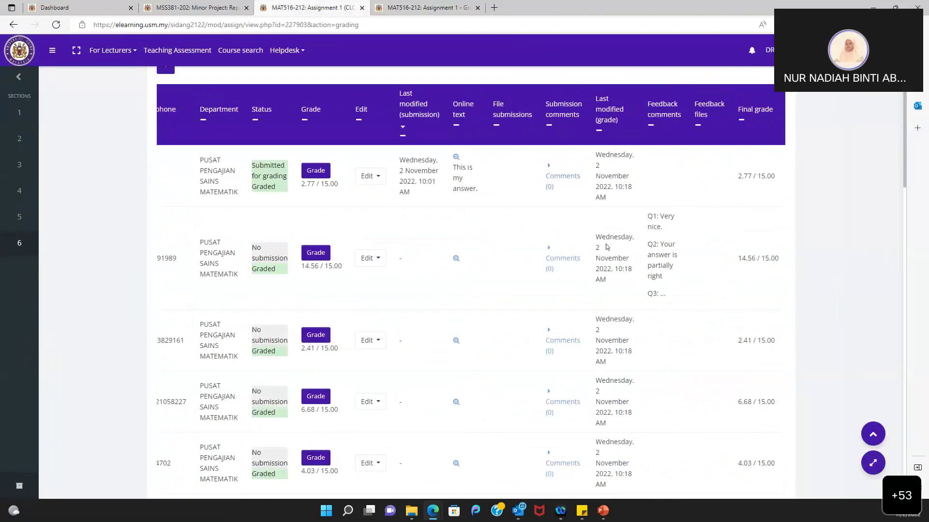
pyautogui.hscroll(-7, 475, 229)
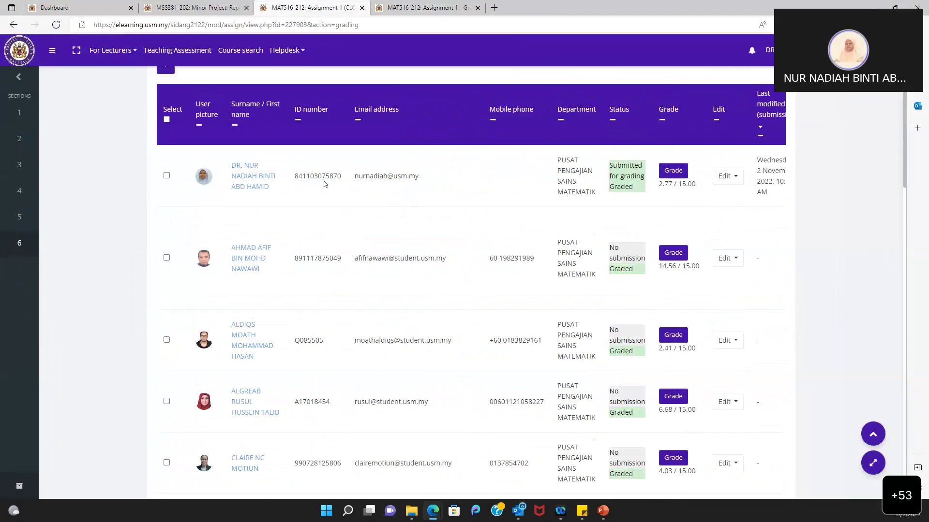
pyautogui.hscroll(1, 336, 219)
pyautogui.scroll(5, 336, 218)
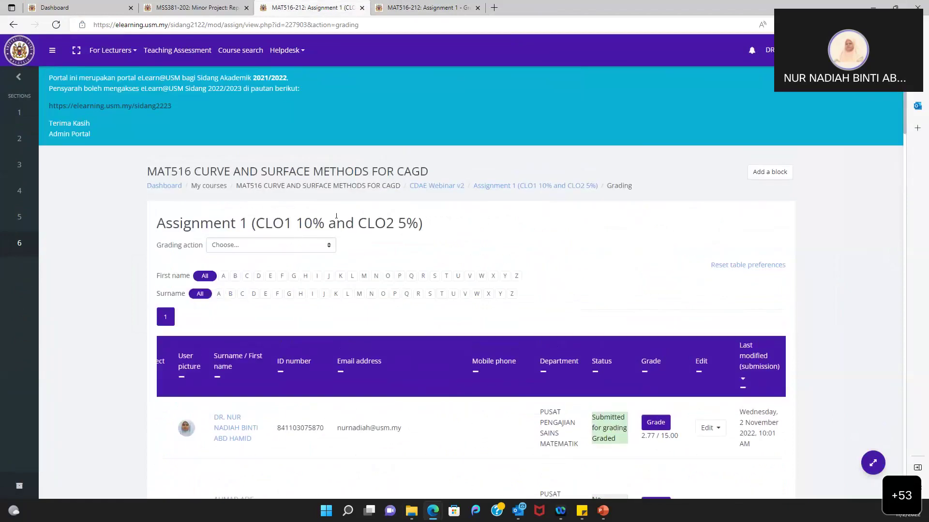
pyautogui.click(276, 247)
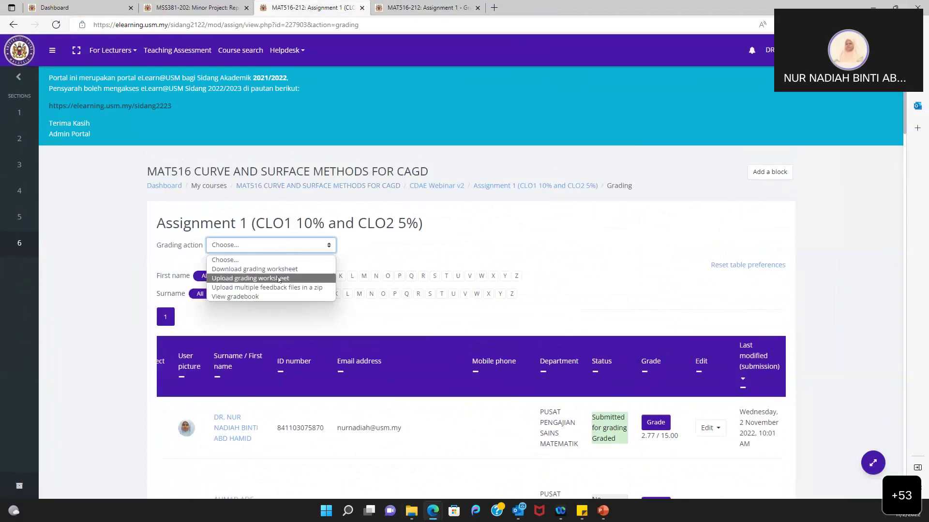
pyautogui.click(298, 261)
# - Go to the main page of Assignment 1 (CLO1 10% and CLO2 5%) and open the view of all submissions from its grading summary
pyautogui.click(550, 187)
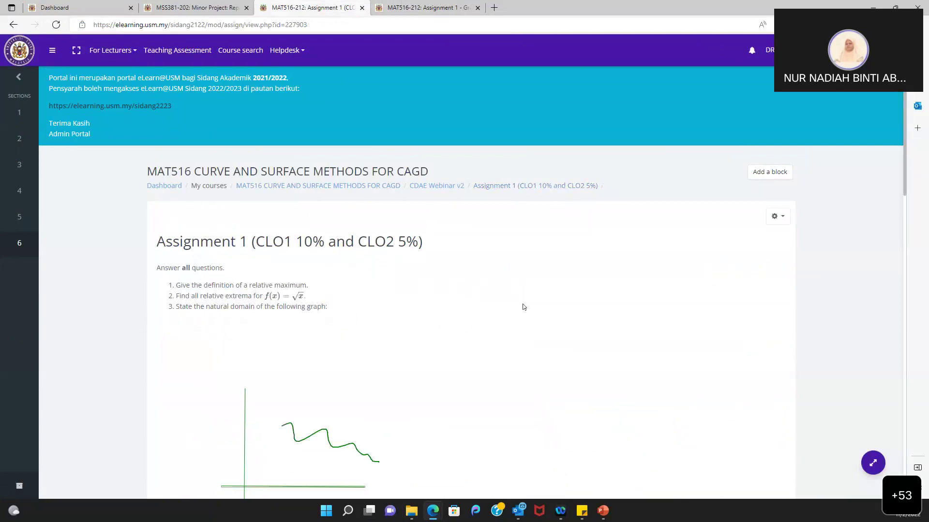
pyautogui.scroll(-3, 598, 257)
pyautogui.scroll(-5, 597, 258)
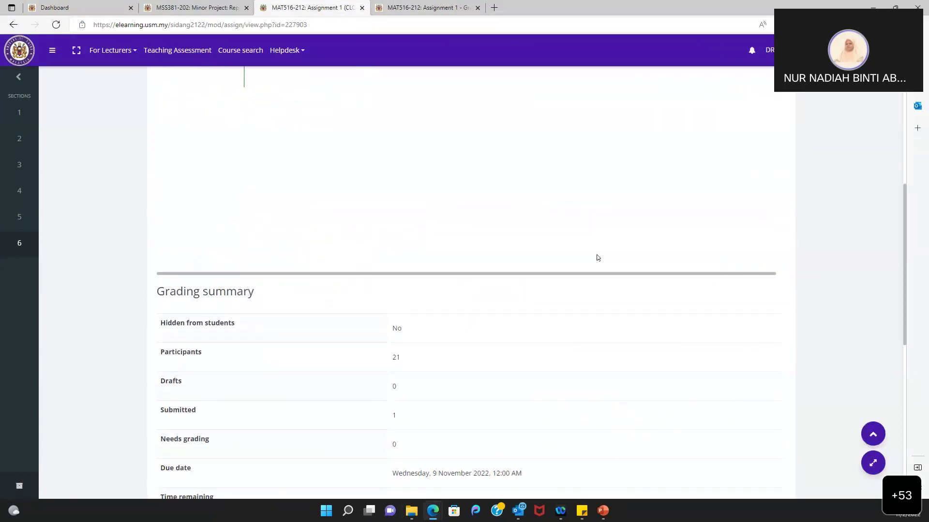
pyautogui.scroll(-5, 522, 263)
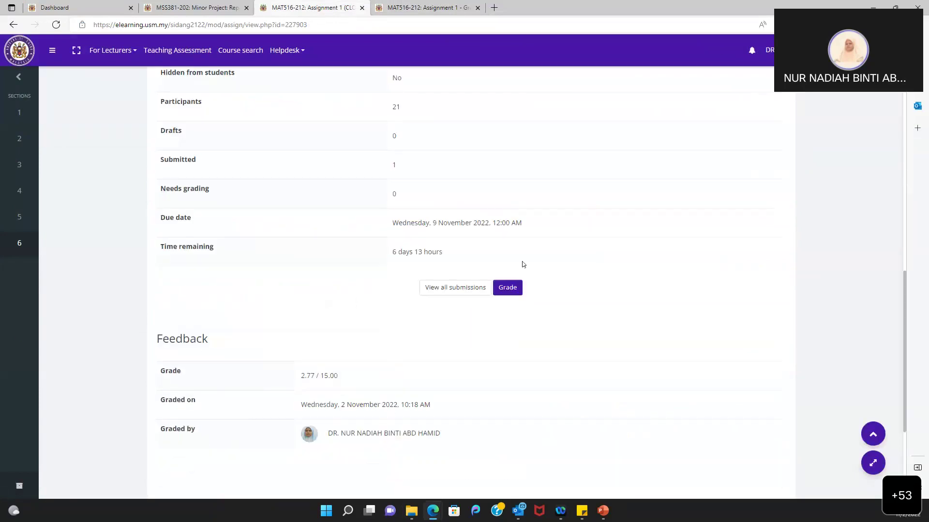
pyautogui.click(454, 287)
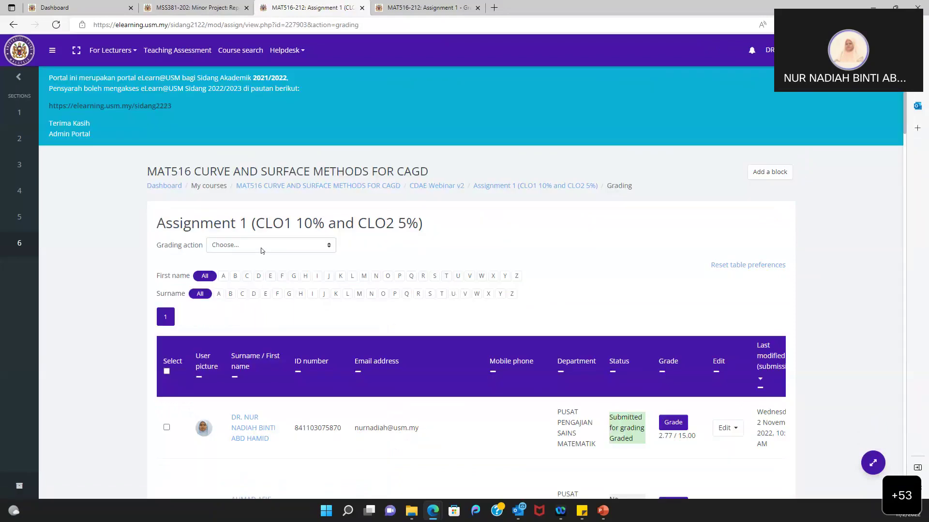
# - Upload MAT516-212-Assignment 1-5379 - Graded.zip from Downloads as multiple feedback files for Assignment 1 (CLO1 10% and CLO2 5%) and import it
pyautogui.click(262, 250)
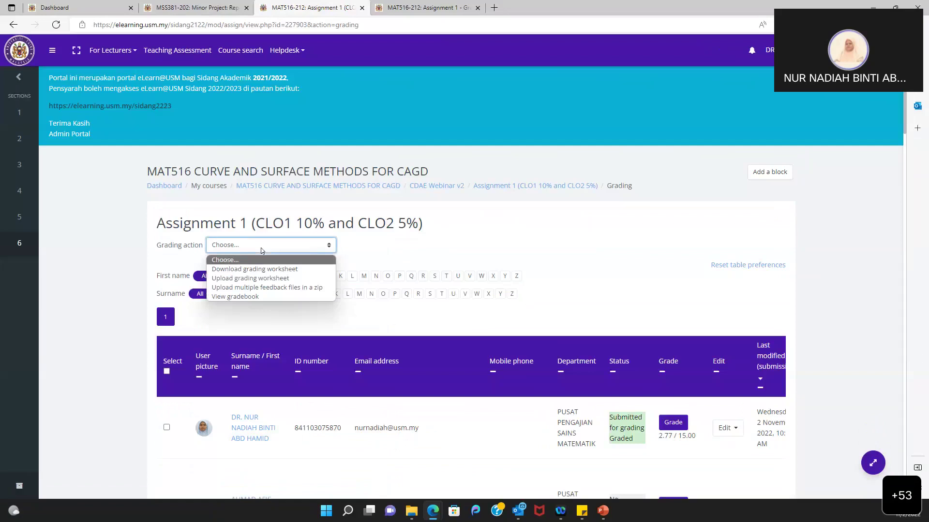
pyautogui.click(262, 288)
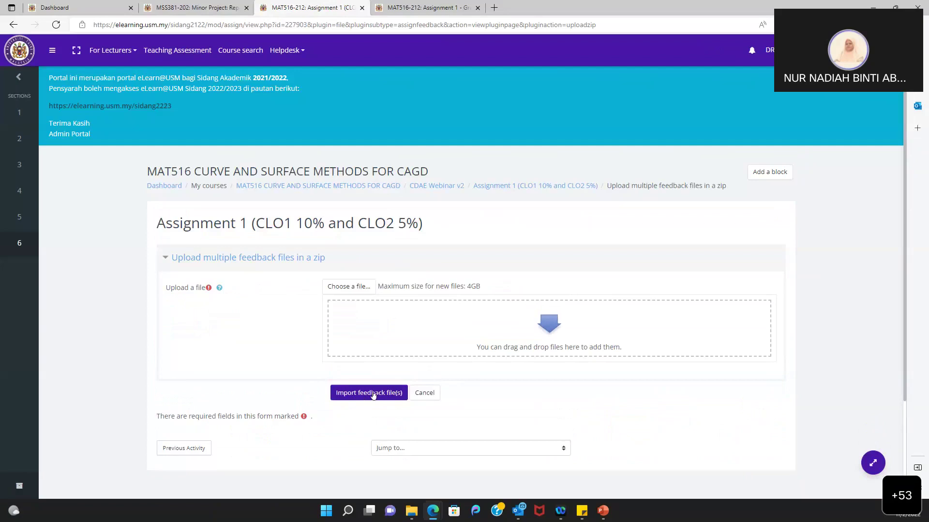
pyautogui.click(355, 287)
pyautogui.click(399, 221)
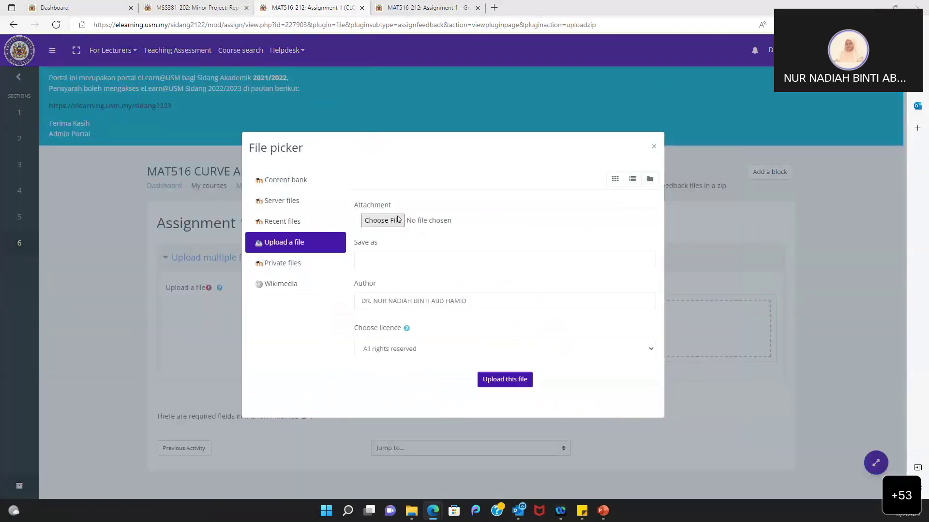
pyautogui.doubleClick(183, 92)
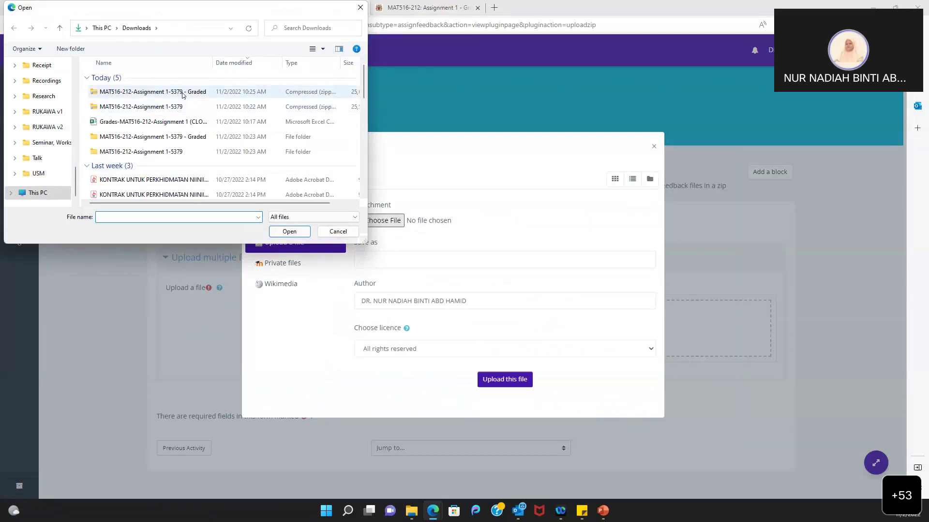
pyautogui.click(501, 380)
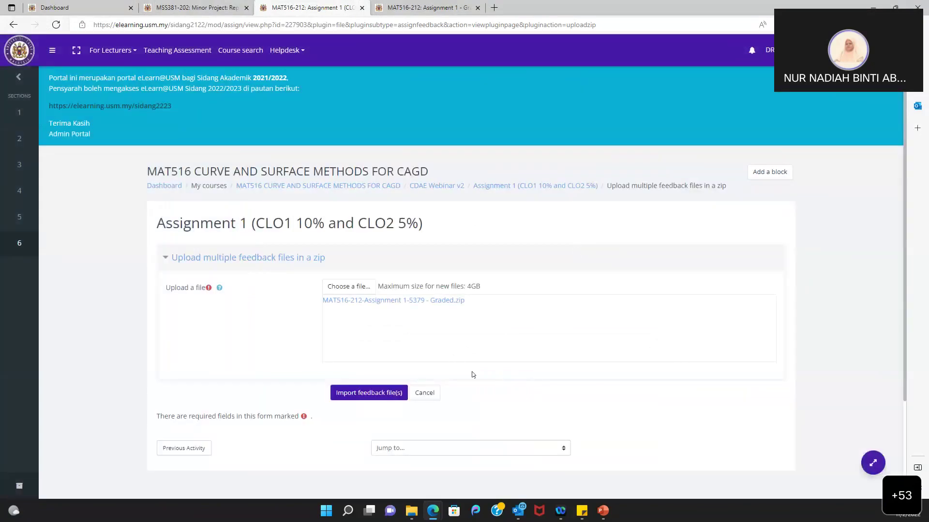
pyautogui.click(369, 392)
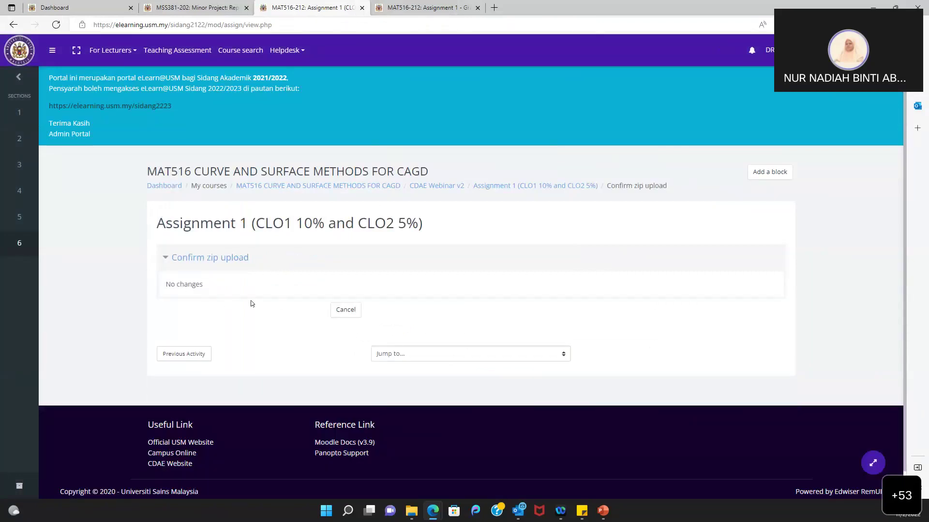
# - Collapse and re-expand the Confirm zip upload section to check its listed changes
pyautogui.click(227, 260)
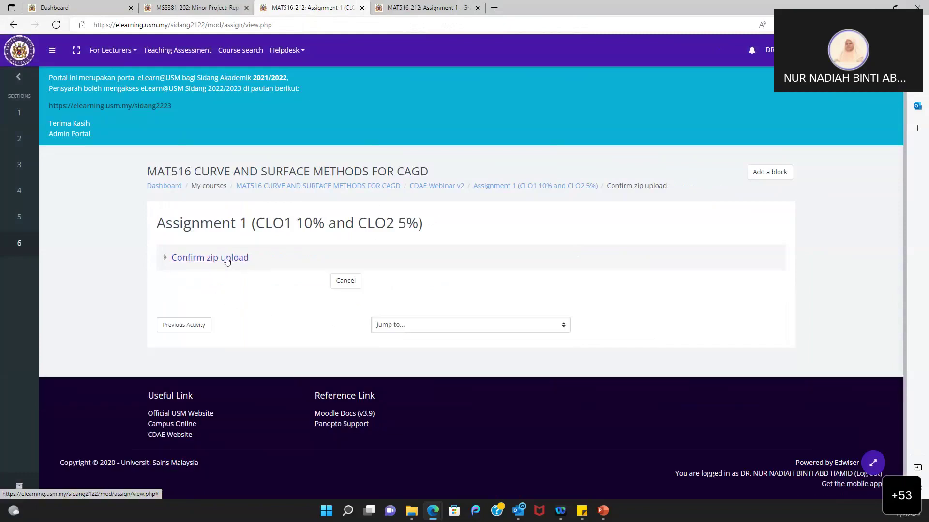
pyautogui.click(227, 259)
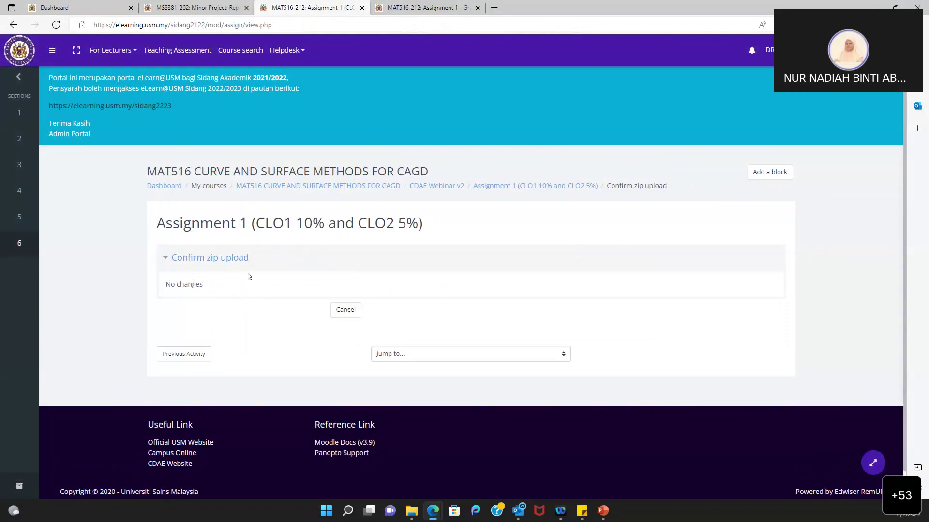
pyautogui.click(207, 264)
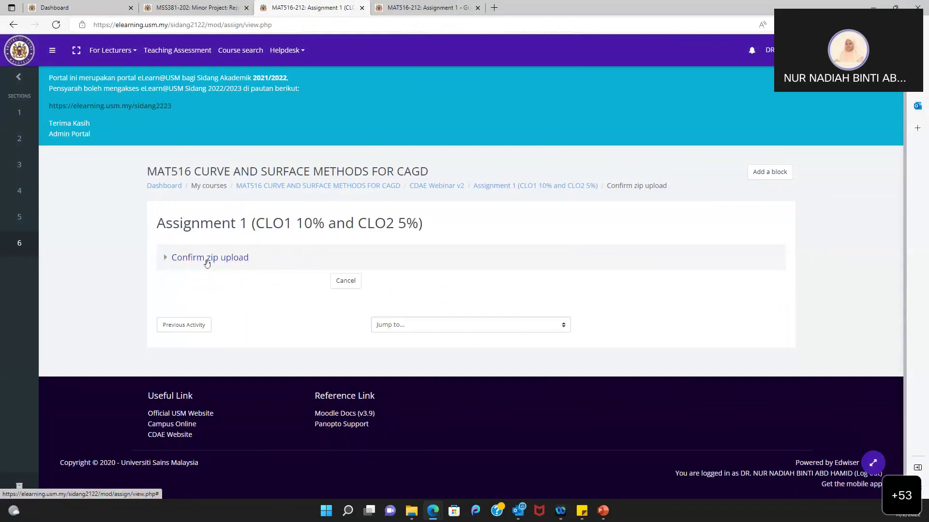
pyautogui.click(207, 263)
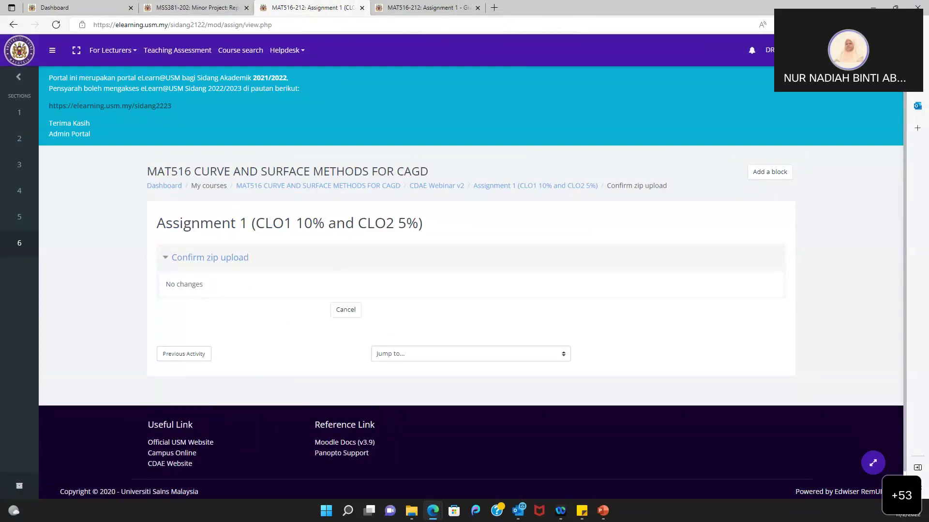
# - On the assessment portal's Assignment 1, attach MAT516-212-Assignment 1-5379 - Graded.zip for the multiple feedback files upload, and cancel before importing
pyautogui.click(183, 11)
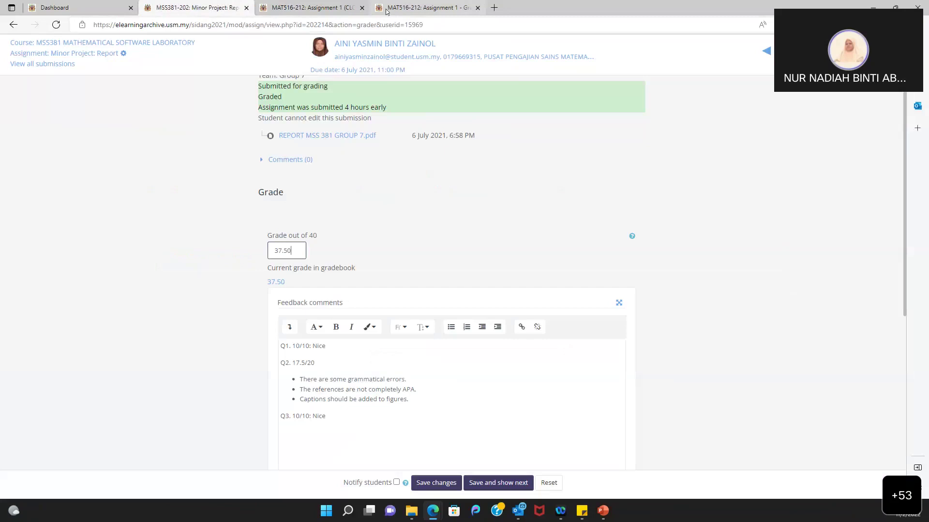
pyautogui.click(386, 9)
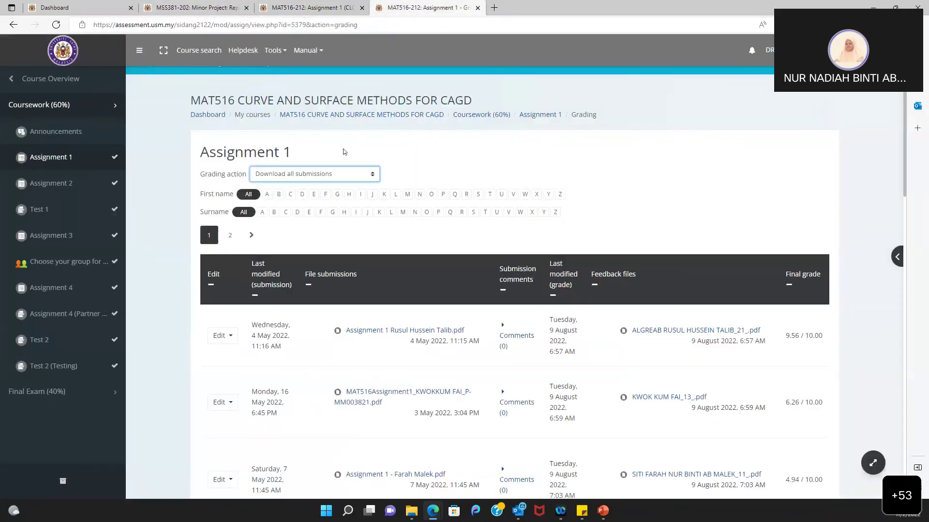
pyautogui.click(338, 175)
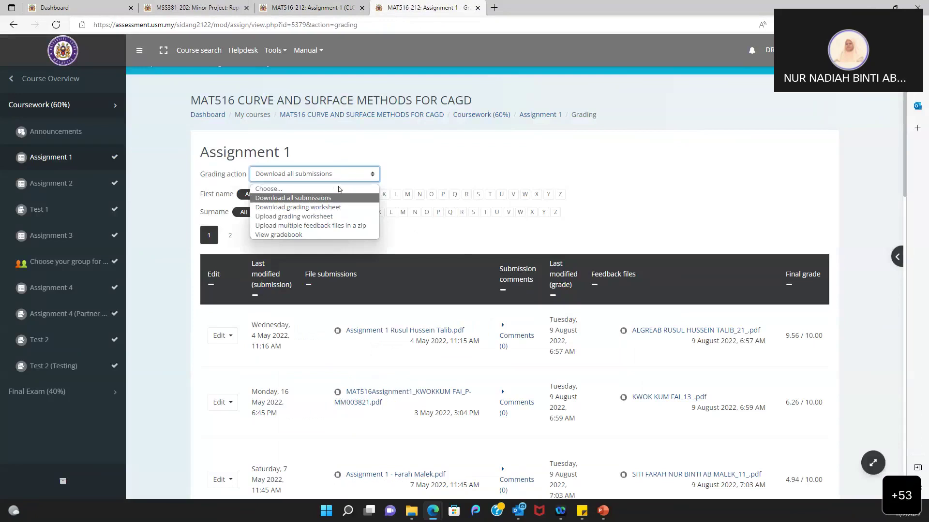
pyautogui.click(345, 226)
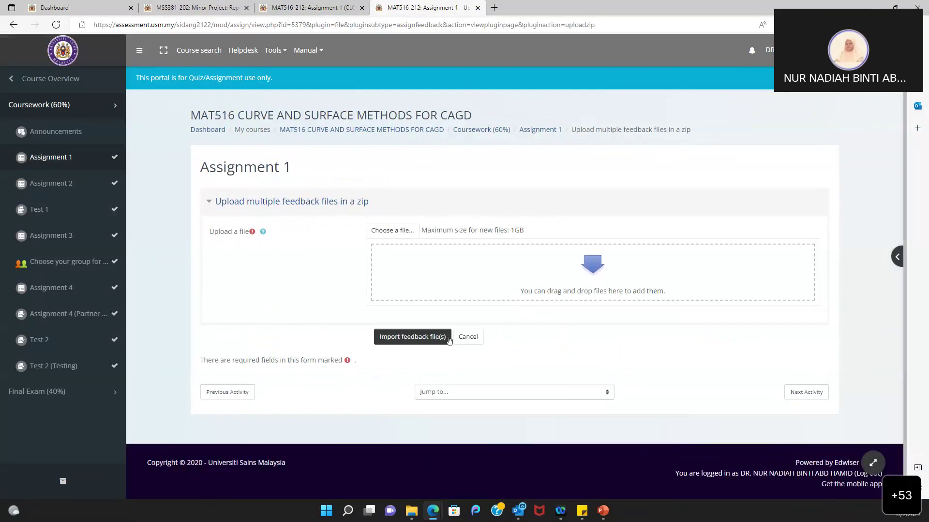
pyautogui.click(407, 235)
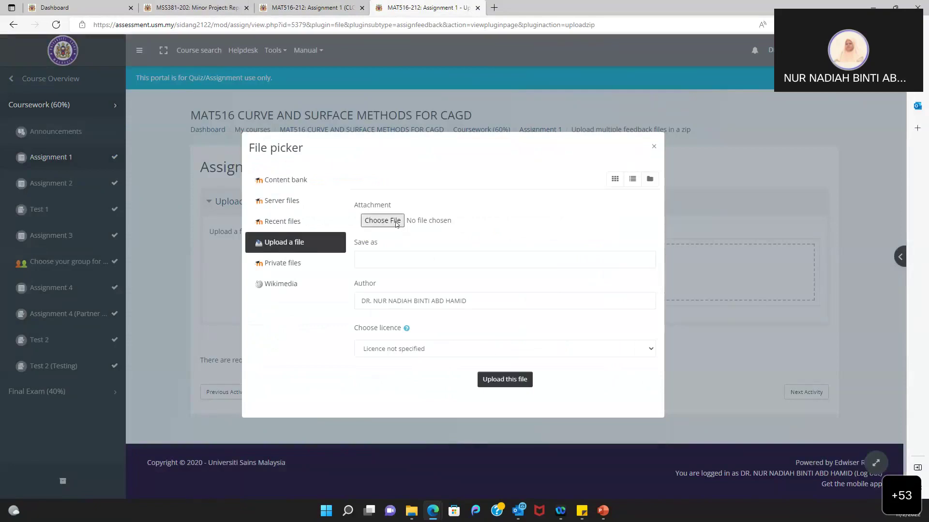
pyautogui.click(396, 223)
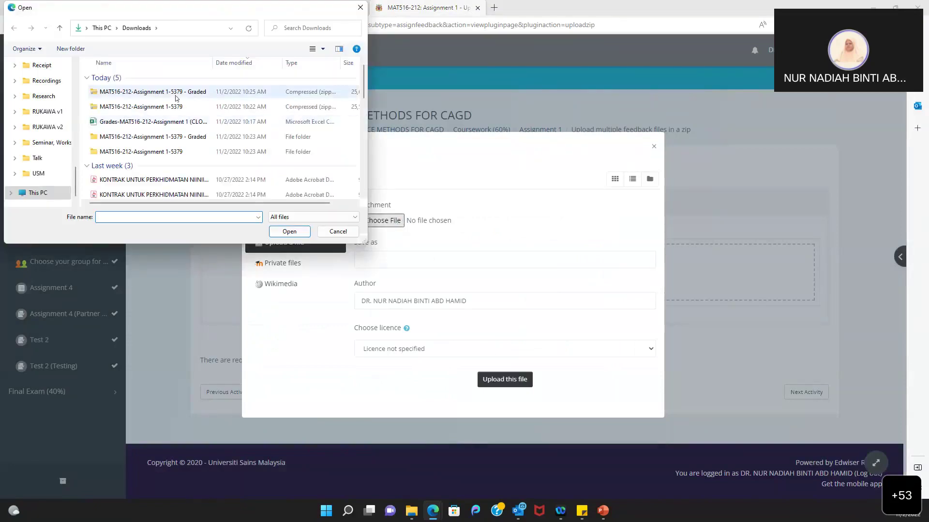
pyautogui.doubleClick(175, 95)
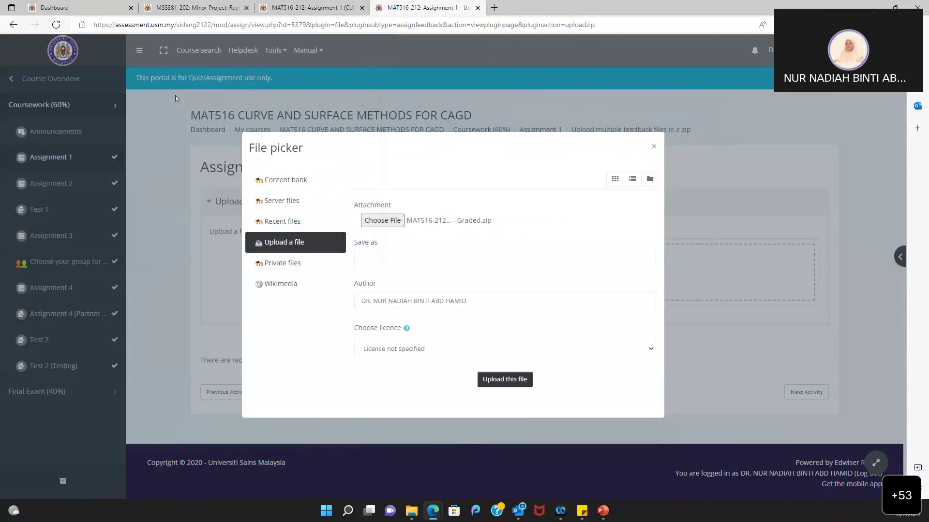
pyautogui.click(506, 383)
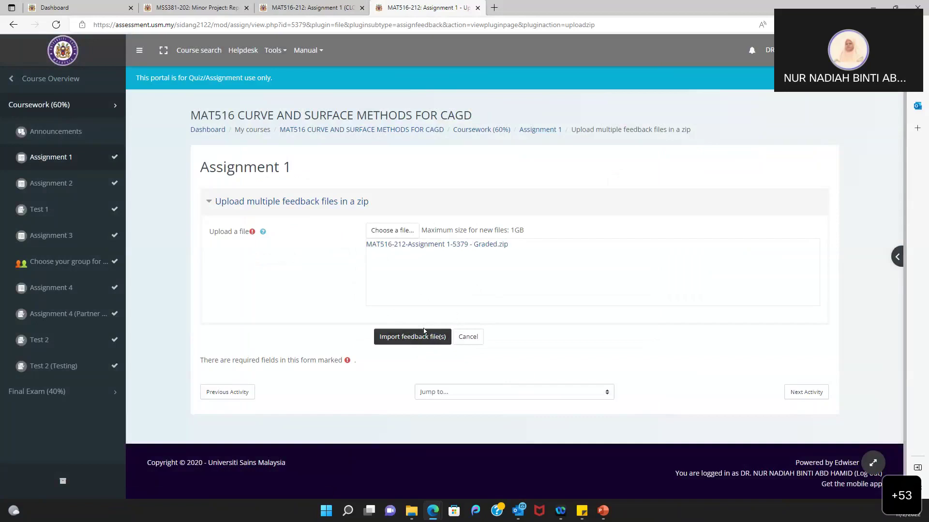
pyautogui.click(466, 338)
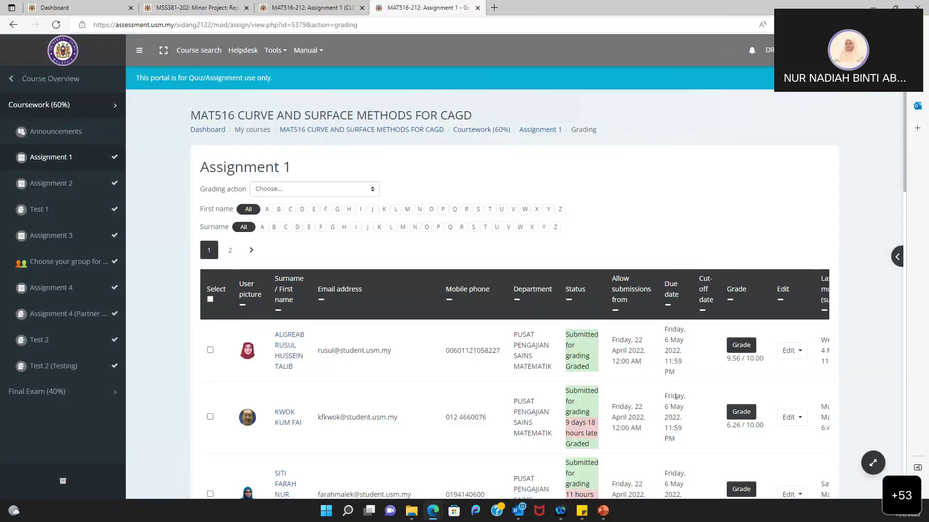
# - Examine the grade, file submissions, feedback files and final grade columns in Assignment 1's grading table on the assessment portal
pyautogui.hscroll(8, 675, 397)
pyautogui.hscroll(2, 675, 400)
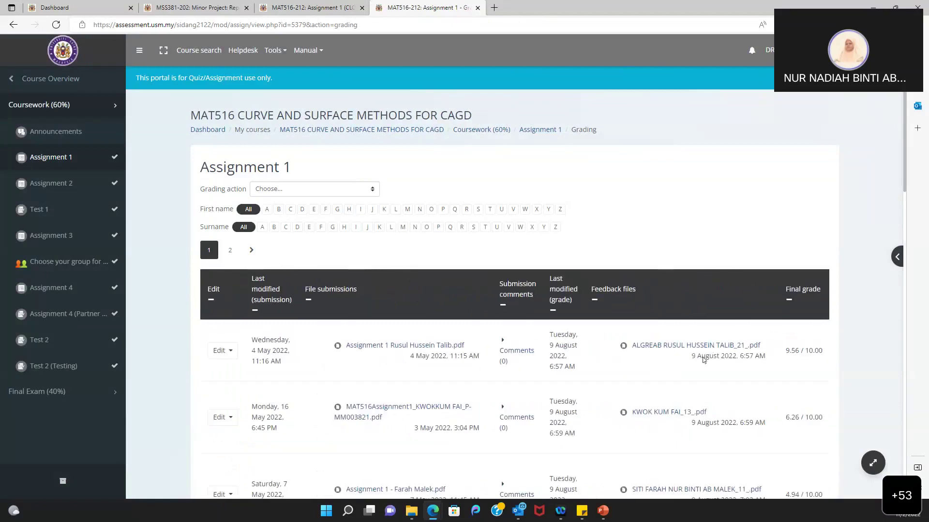
pyautogui.hscroll(-2, 649, 349)
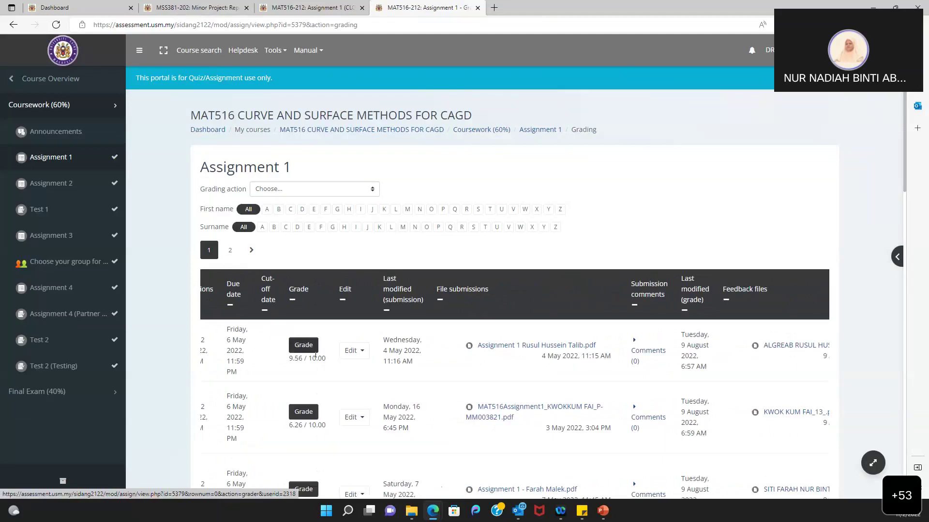
pyautogui.hscroll(2, 645, 356)
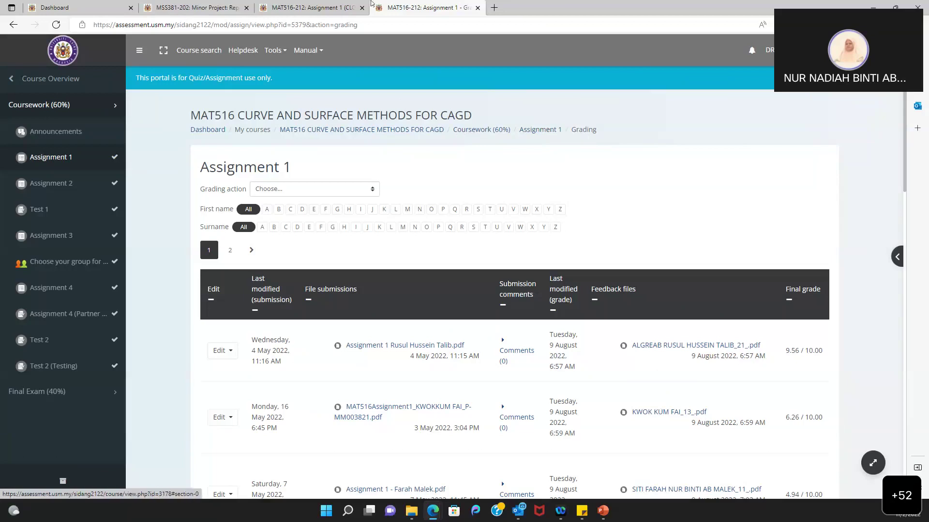
# - Go back to the eLearn@USM Confirm zip upload page and switch to the PowerPoint slide show
pyautogui.click(330, 6)
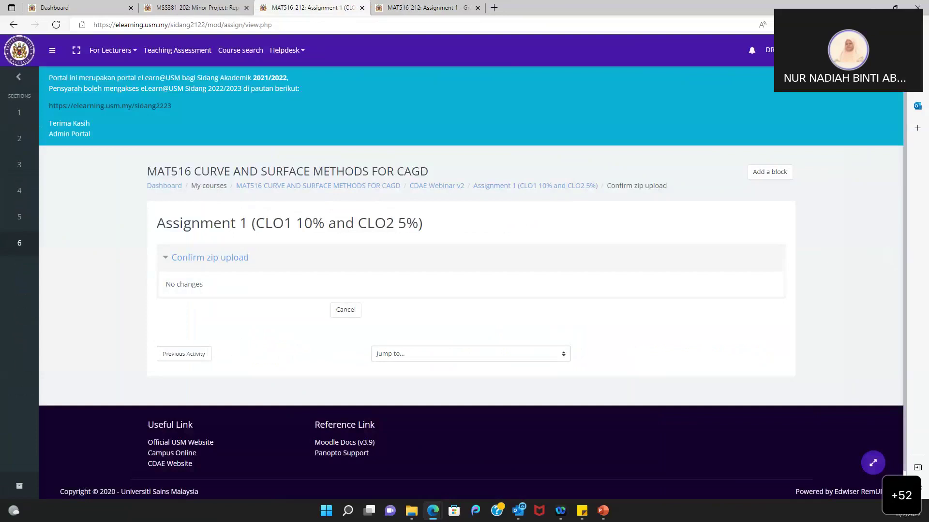
pyautogui.hotkey('alt', 'Tab')
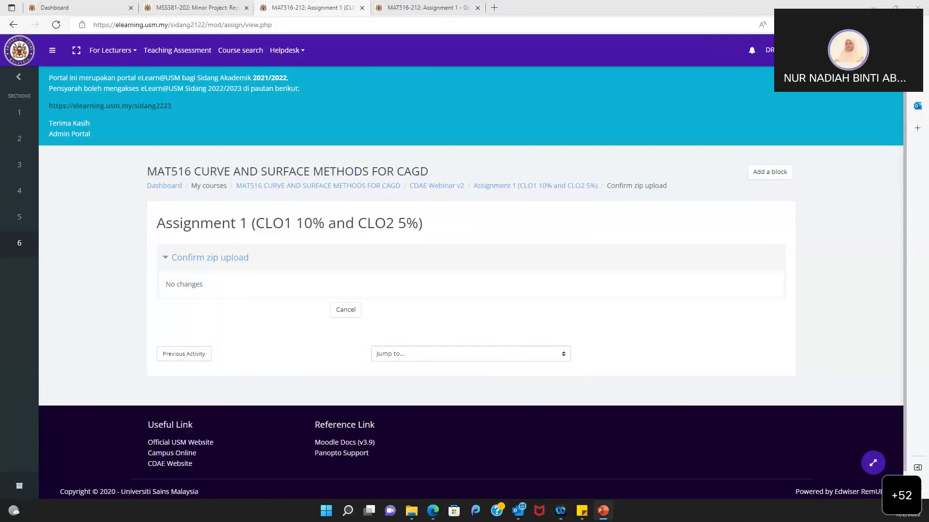
pyautogui.hotkey('alt', 'Tab')
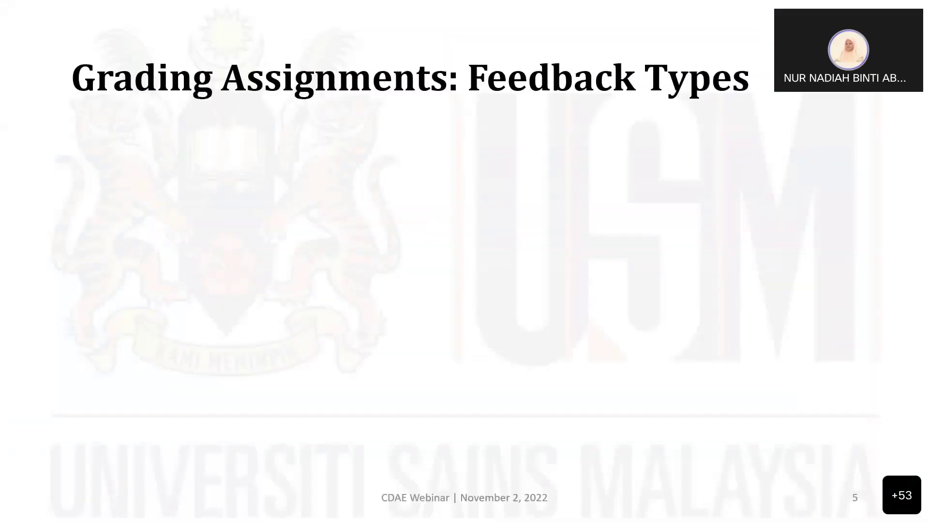
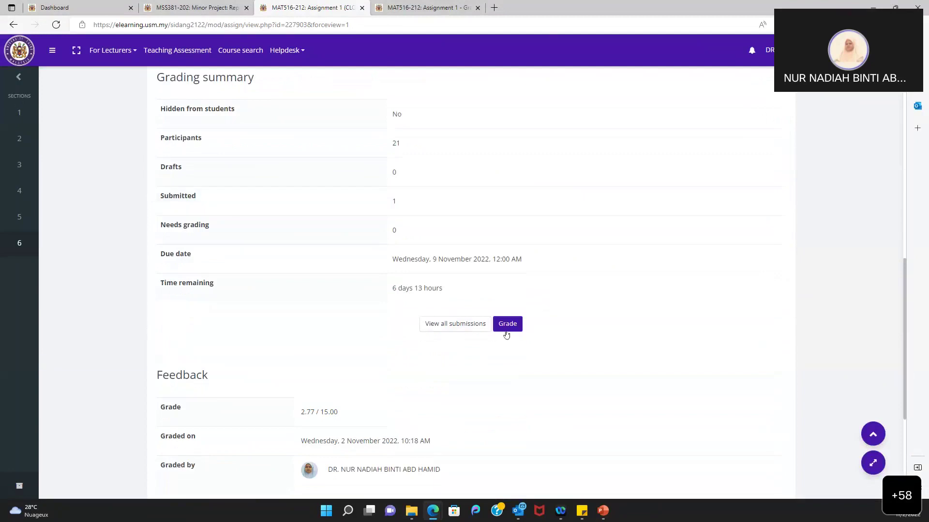
# - Open the grader for Assignment 1 (CLO1 10% and CLO2 5%) and review the student's grade, feedback comments and feedback files areas
pyautogui.click(504, 327)
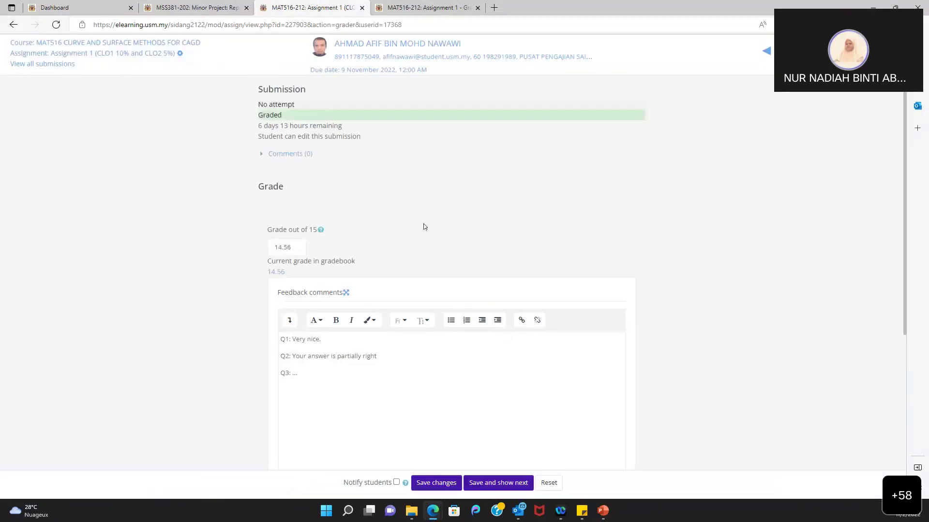
pyautogui.scroll(-3, 424, 227)
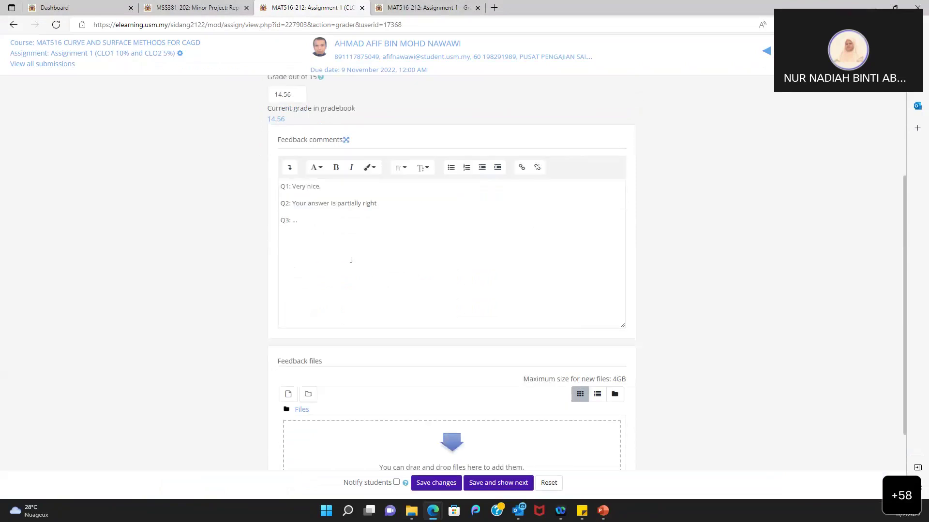
pyautogui.scroll(-1, 351, 260)
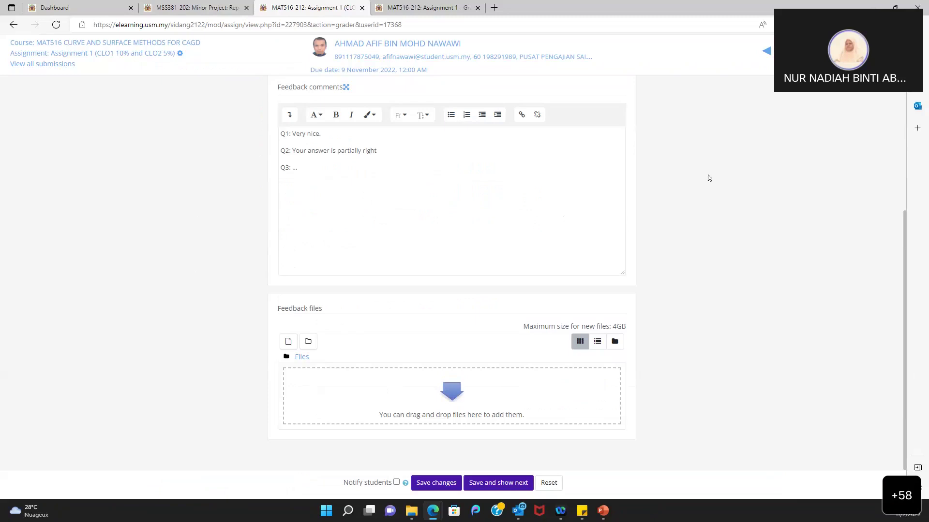
pyautogui.scroll(4, 708, 178)
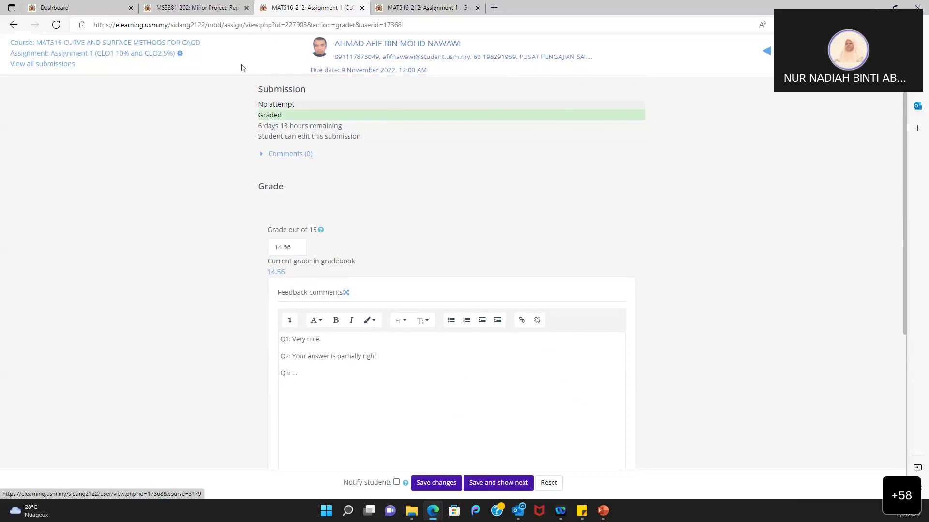
# - Open the settings of Assignment 1 (CLO1 10% and CLO2 5%) and expand the Feedback types section to review its options
pyautogui.click(180, 54)
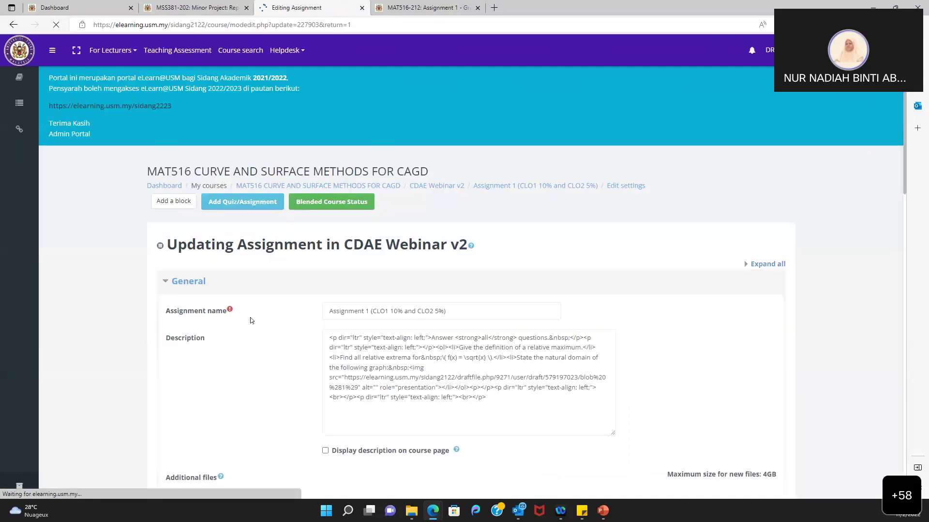
pyautogui.scroll(-3, 251, 319)
pyautogui.scroll(-10, 251, 321)
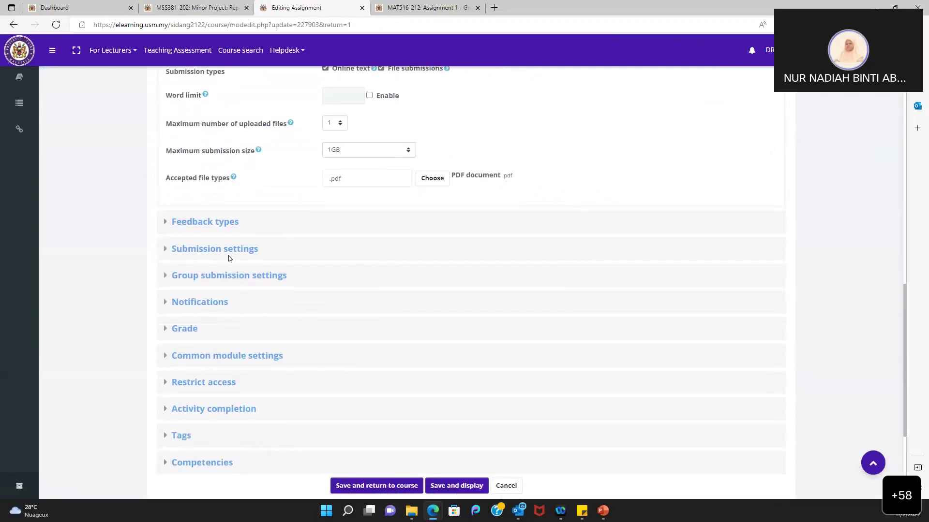
pyautogui.click(210, 225)
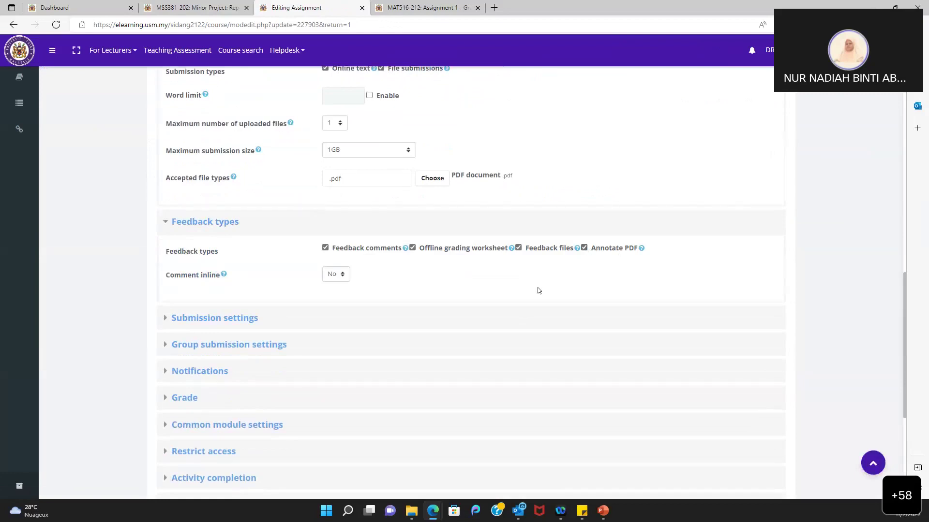
# - Save the assignment settings and display the assignment's grading summary
pyautogui.scroll(-5, 538, 287)
pyautogui.click(467, 303)
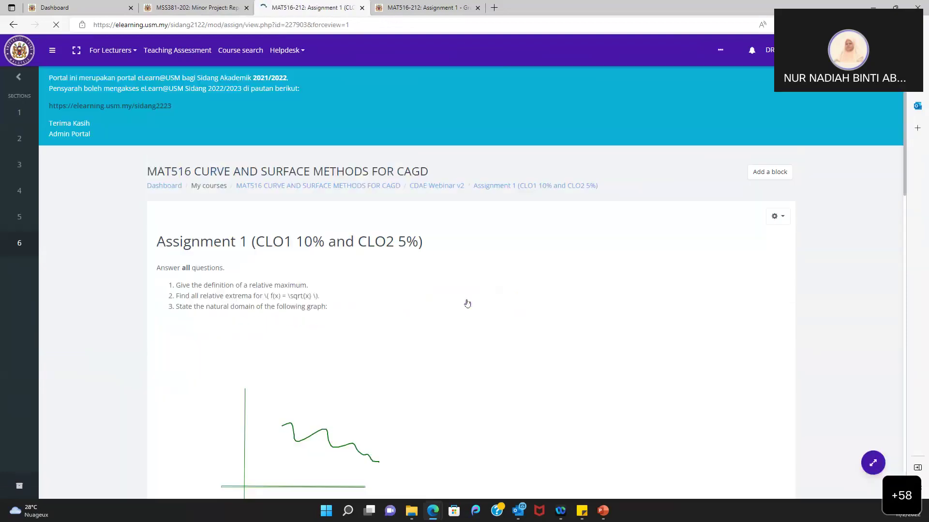
pyautogui.scroll(-9, 467, 303)
pyautogui.scroll(-5, 467, 304)
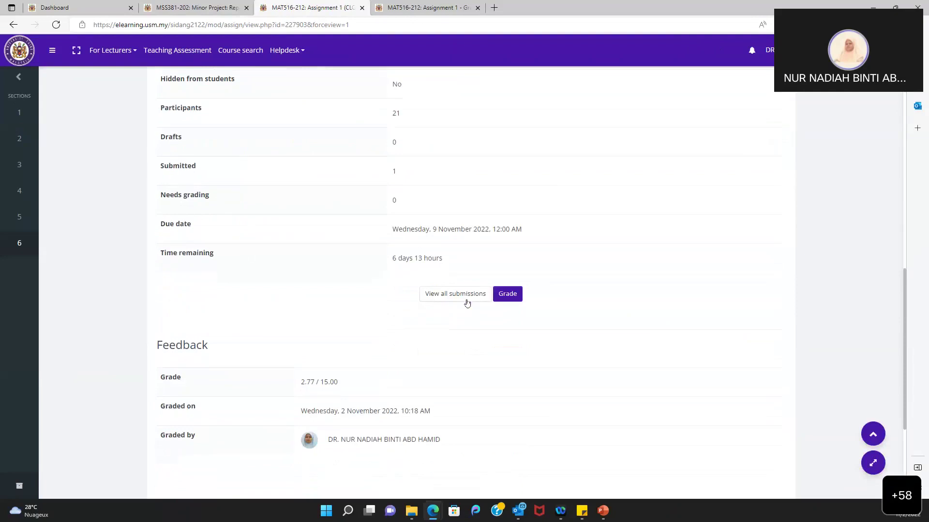
# - Open the grader for Assignment 1 (CLO1 10% and CLO2 5%) and review the grade, feedback comments and feedback files areas
pyautogui.click(506, 288)
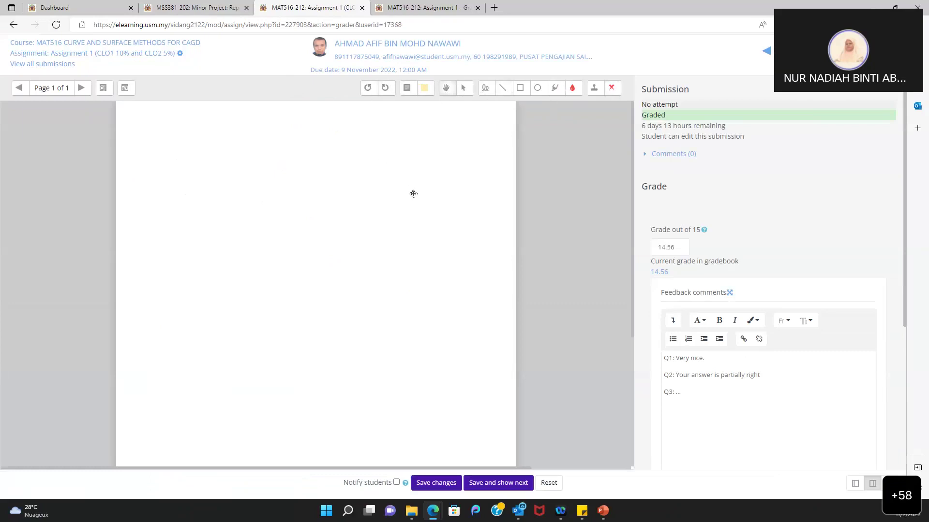
pyautogui.scroll(-2, 790, 255)
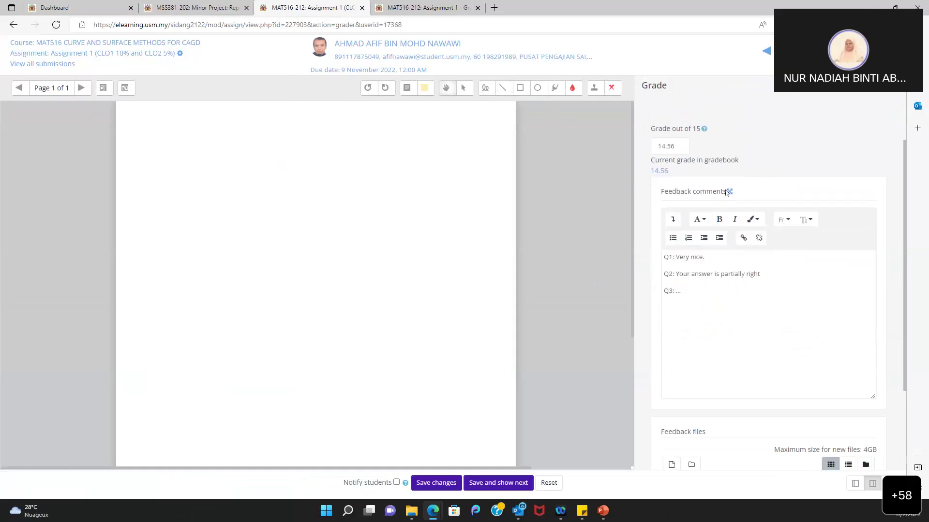
pyautogui.scroll(-3, 774, 329)
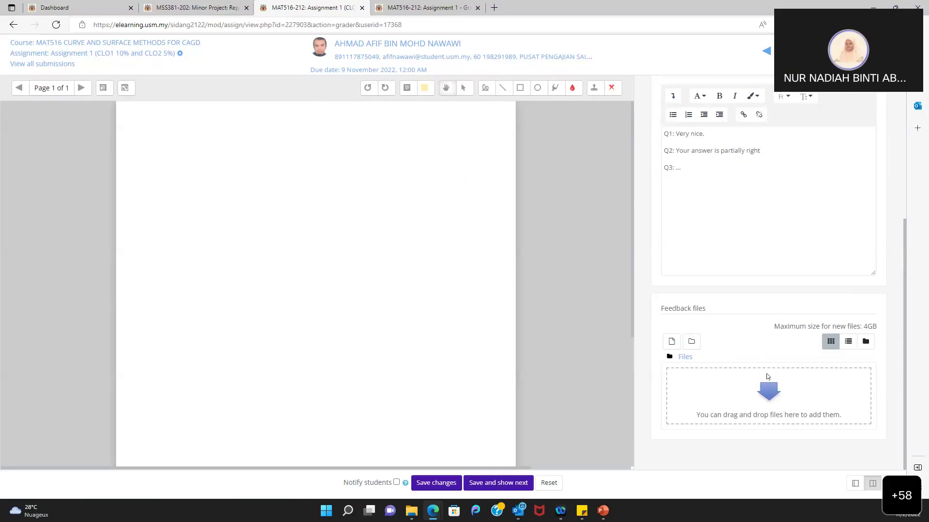
pyautogui.scroll(5, 729, 350)
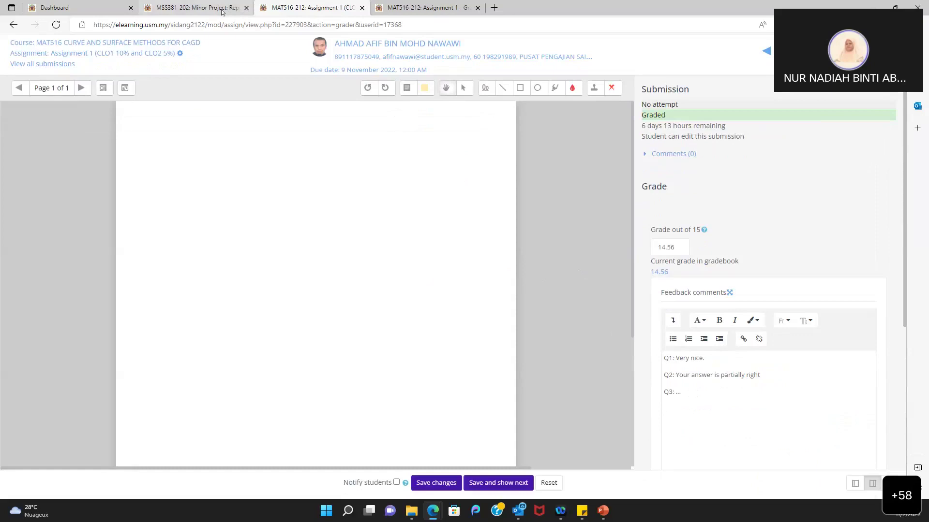
# - Switch to the MSS381 Minor Project: Report grading page and go from its course page to the archive portal's dashboard
pyautogui.moveTo(221, 12)
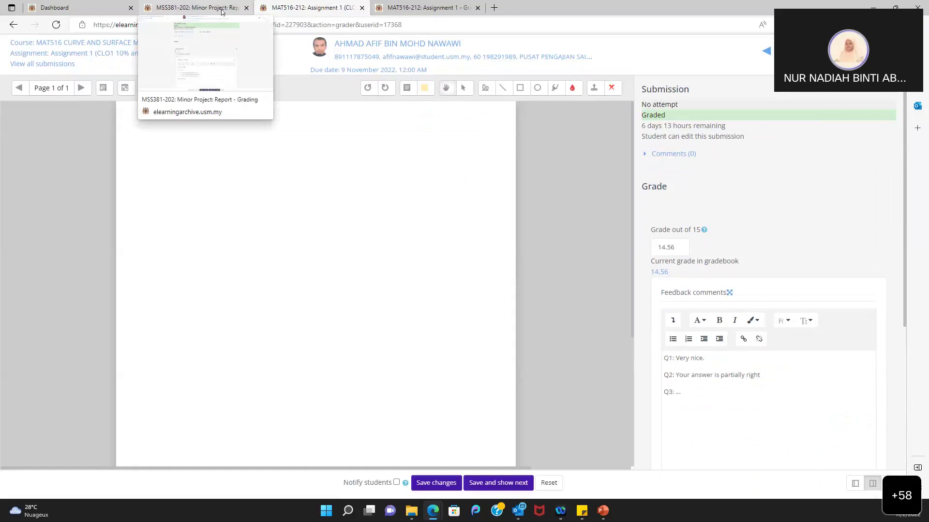
pyautogui.click(107, 12)
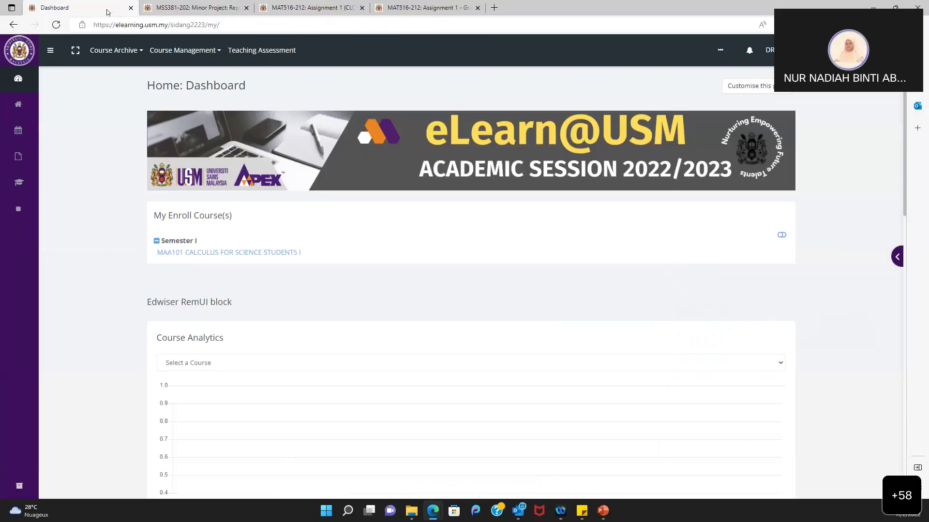
pyautogui.click(390, 11)
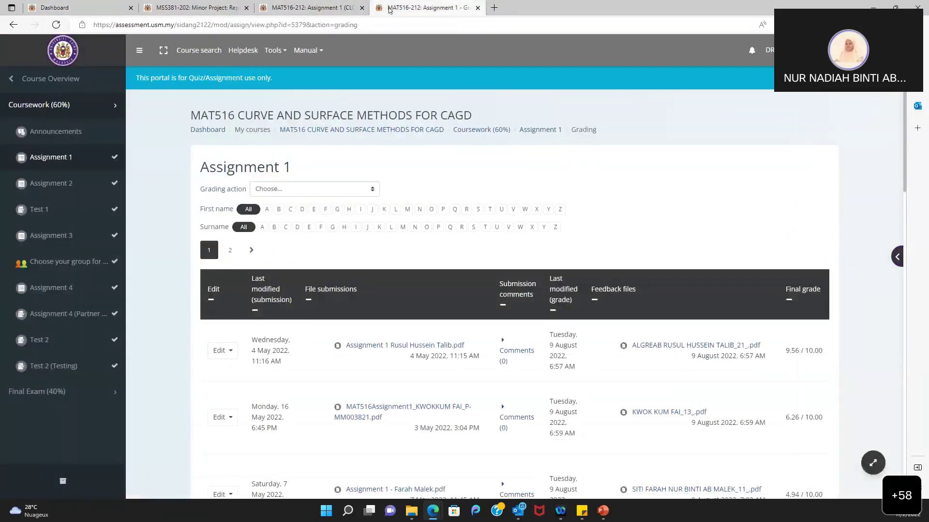
pyautogui.click(166, 11)
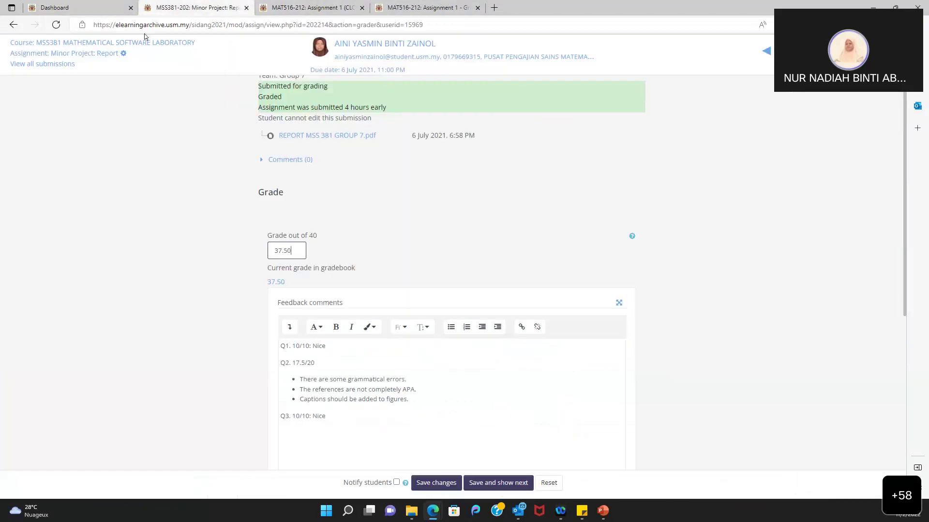
pyautogui.click(136, 46)
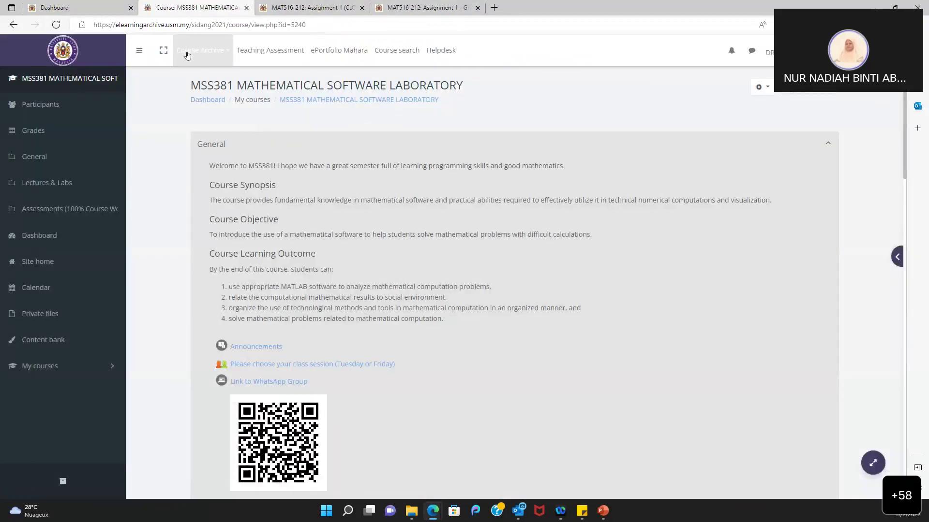
pyautogui.click(200, 50)
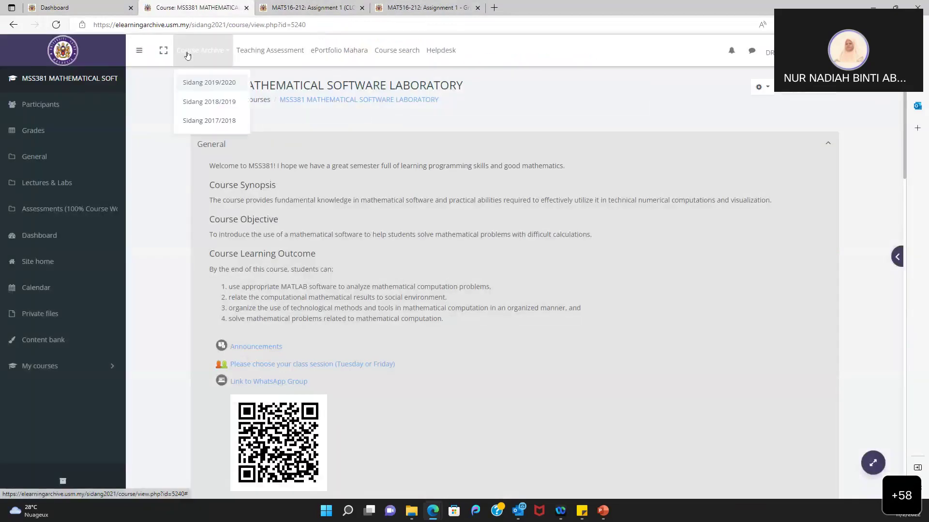
pyautogui.click(176, 135)
pyautogui.click(217, 100)
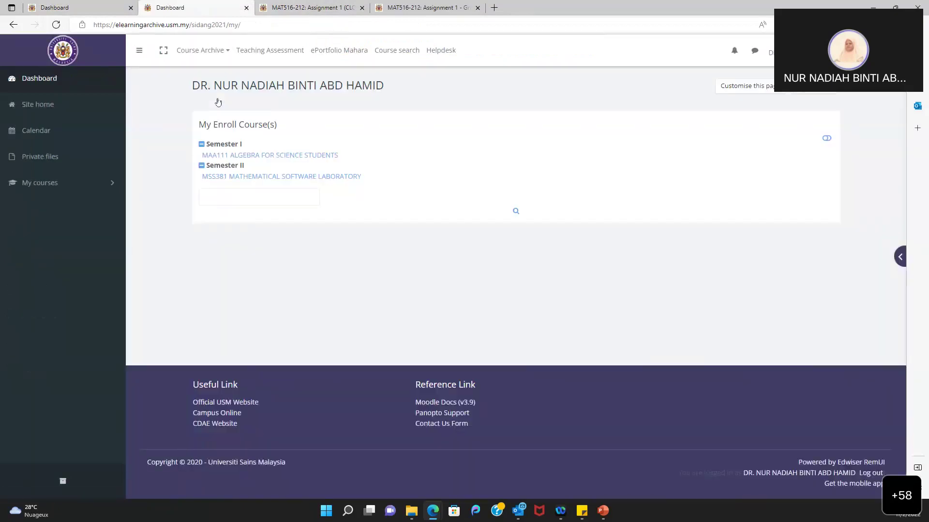
# - Open the MAA111 ALGEBRA FOR SCIENCE STUDENTS course and open the grader for its Assignment 1
pyautogui.click(283, 159)
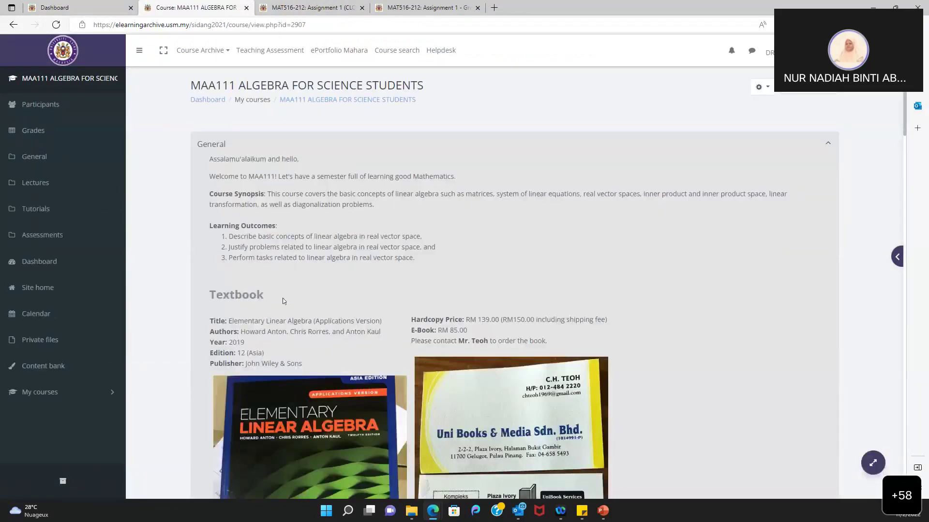
pyautogui.scroll(-15, 283, 299)
pyautogui.scroll(-14, 283, 301)
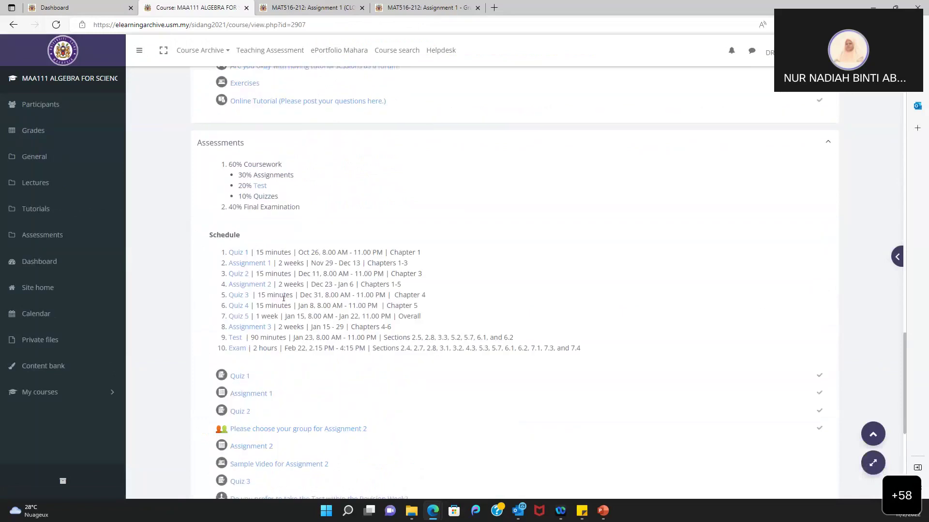
pyautogui.click(257, 263)
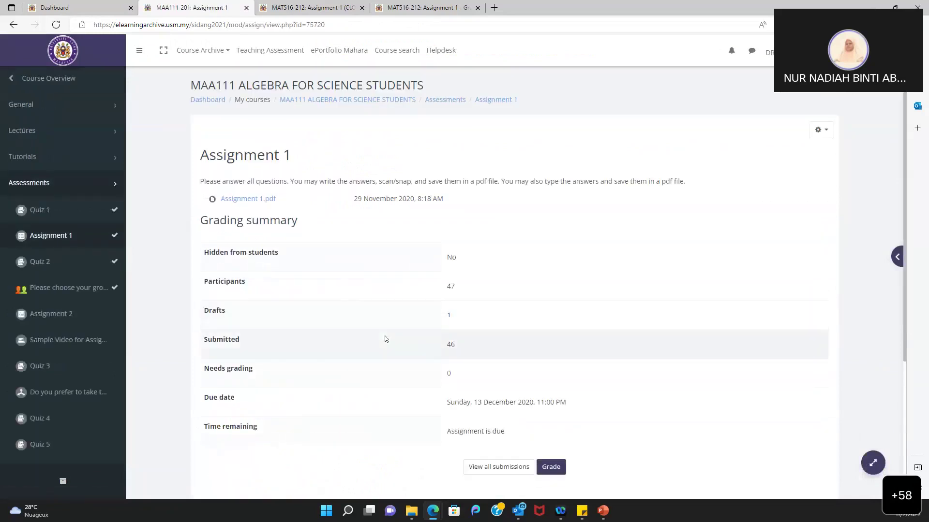
pyautogui.scroll(-3, 383, 337)
pyautogui.click(550, 331)
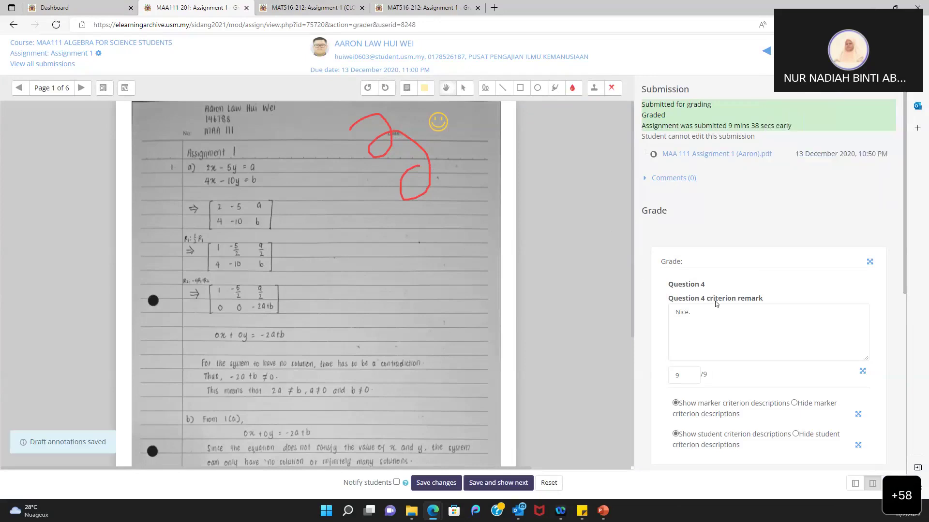
# - Review the first student's grading form, save the unsaved changes and continue to another student's submission
pyautogui.scroll(-1, 720, 331)
pyautogui.scroll(1, 720, 332)
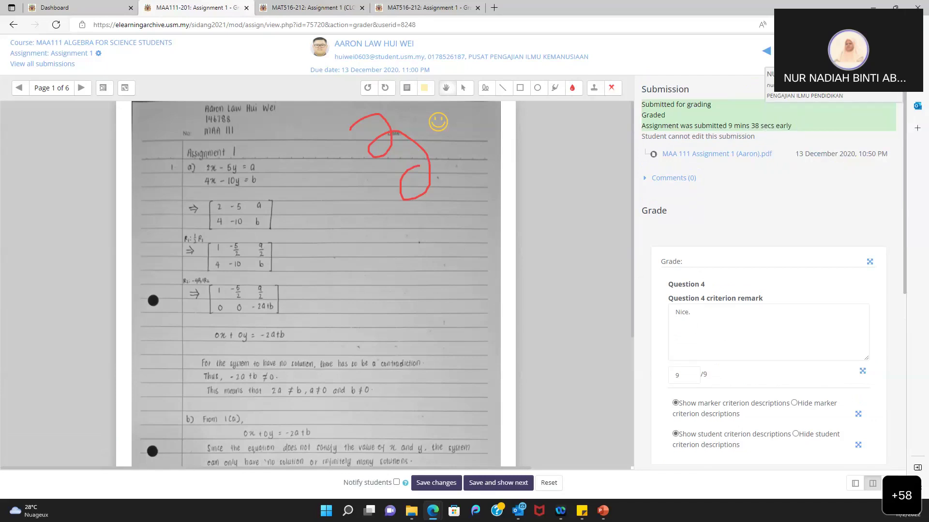
pyautogui.press('Return')
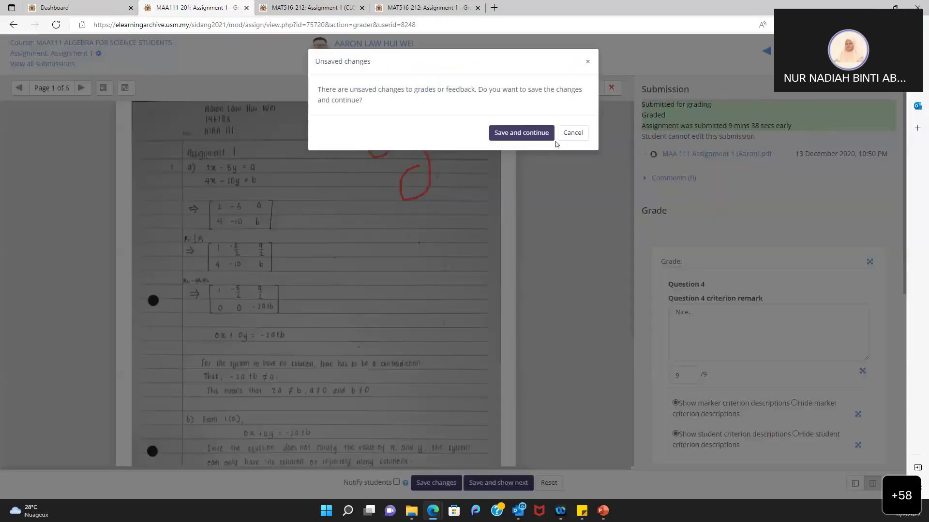
pyautogui.click(535, 137)
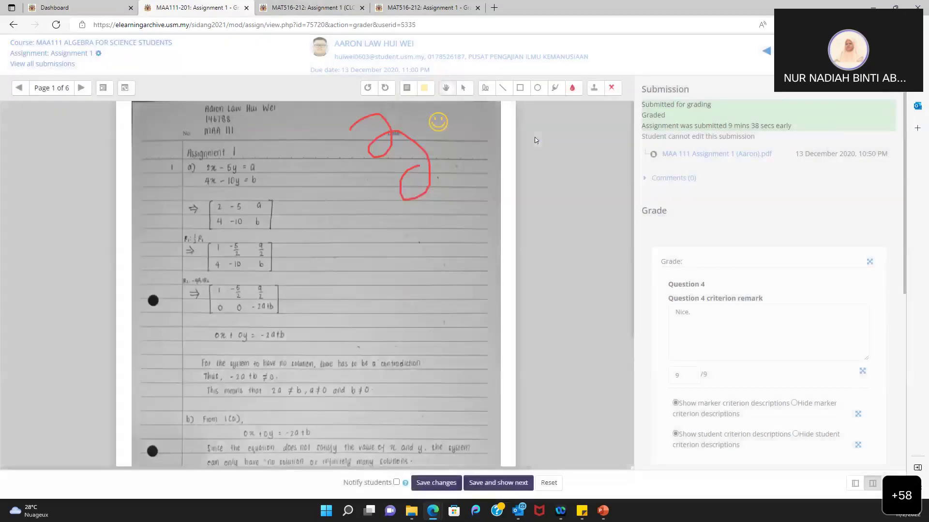
pyautogui.click(583, 119)
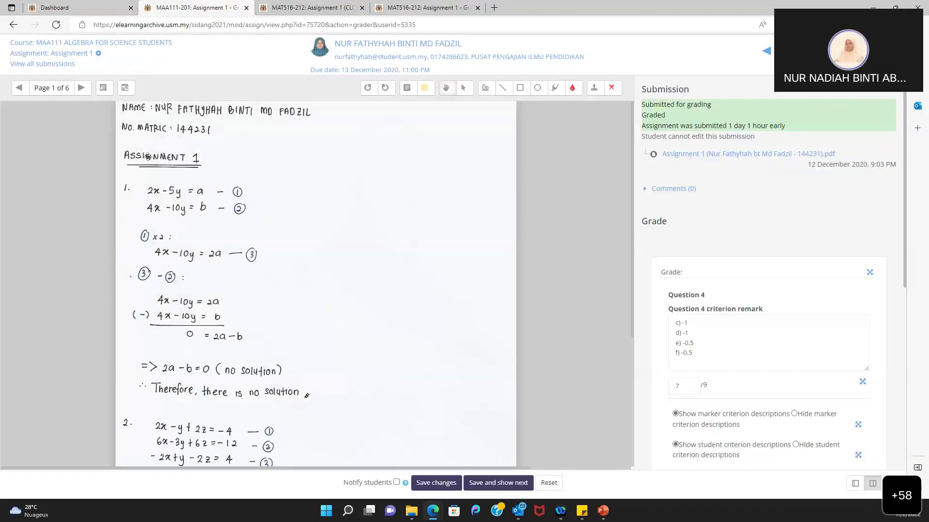
# - Go to page 4 of the submission and examine the annotation alongside line e) of the Question 4 criterion remark
pyautogui.click(82, 89)
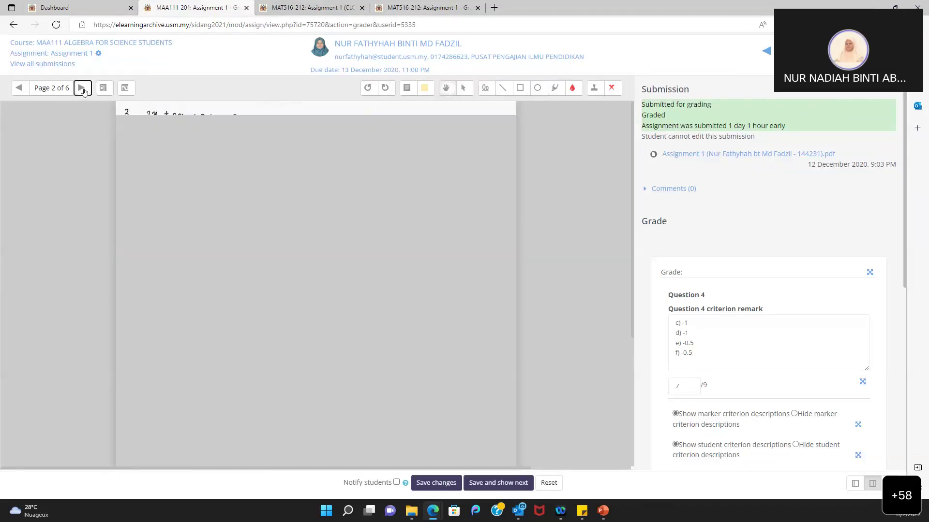
pyautogui.click(83, 89)
pyautogui.click(83, 89)
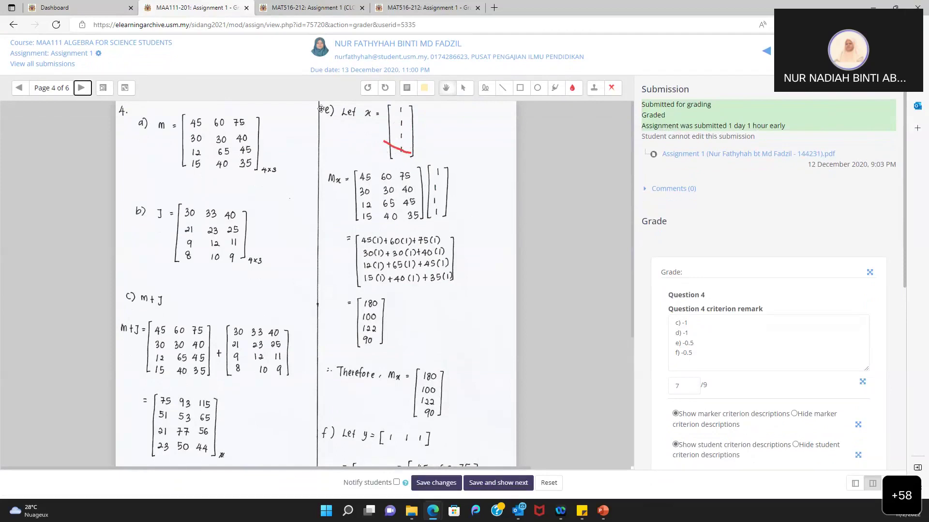
pyautogui.click(706, 343)
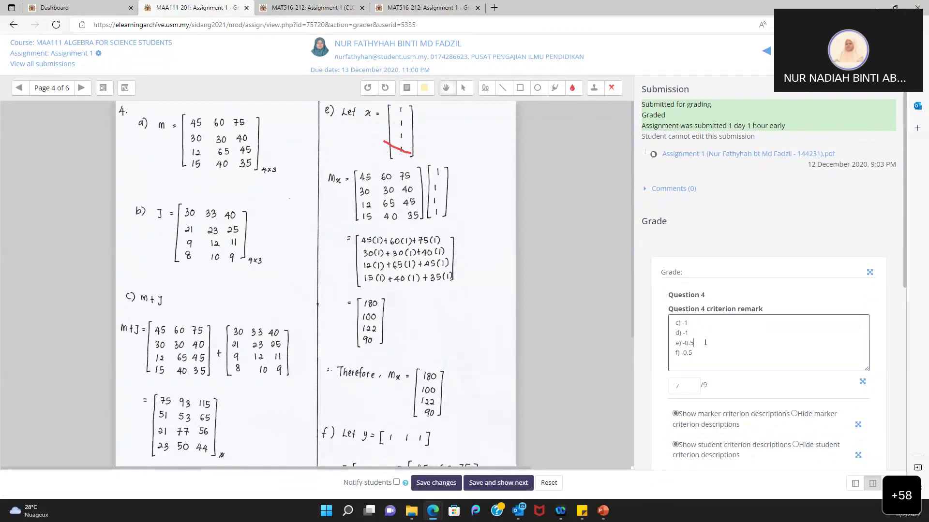
pyautogui.write('..')
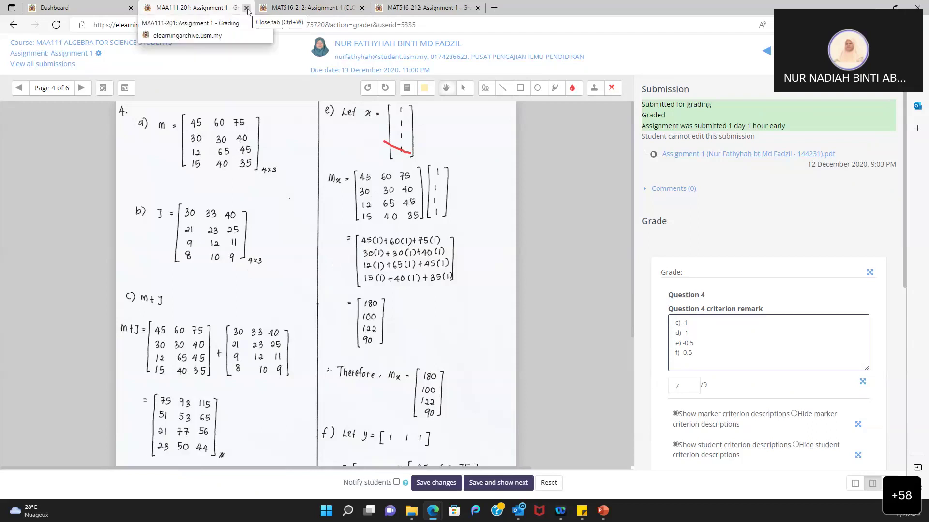
# - Return to the MAT516 Assignment 1 (CLO1 10% and CLO2 5%) grader, open the assignment's settings and expand the Feedback types section
pyautogui.click(286, 12)
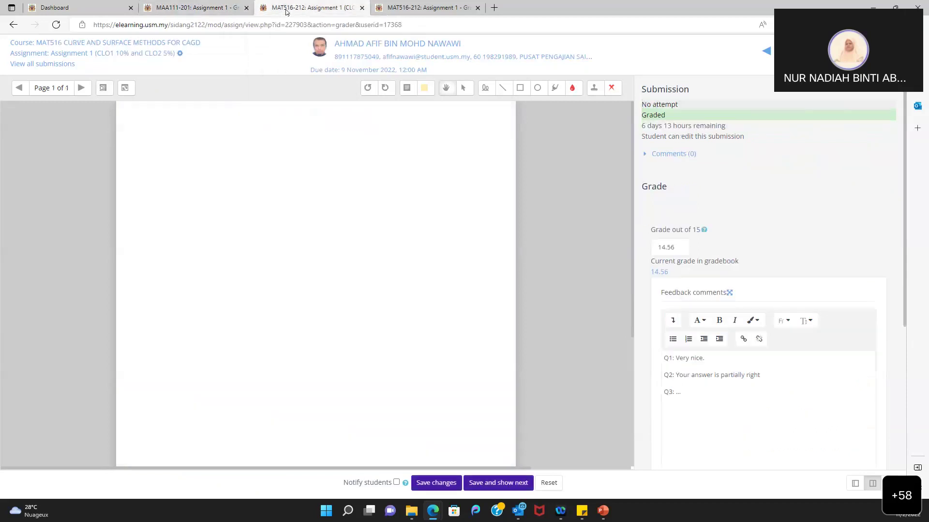
pyautogui.click(385, 10)
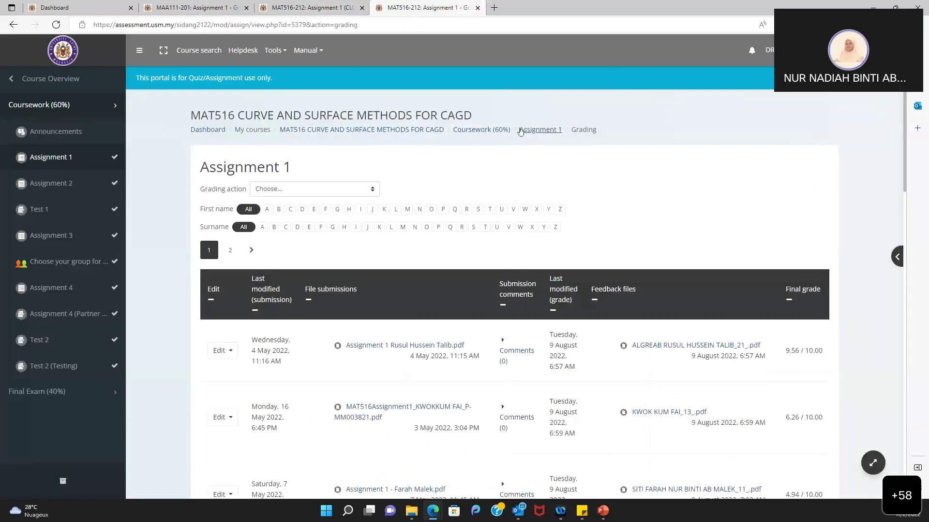
pyautogui.click(319, 10)
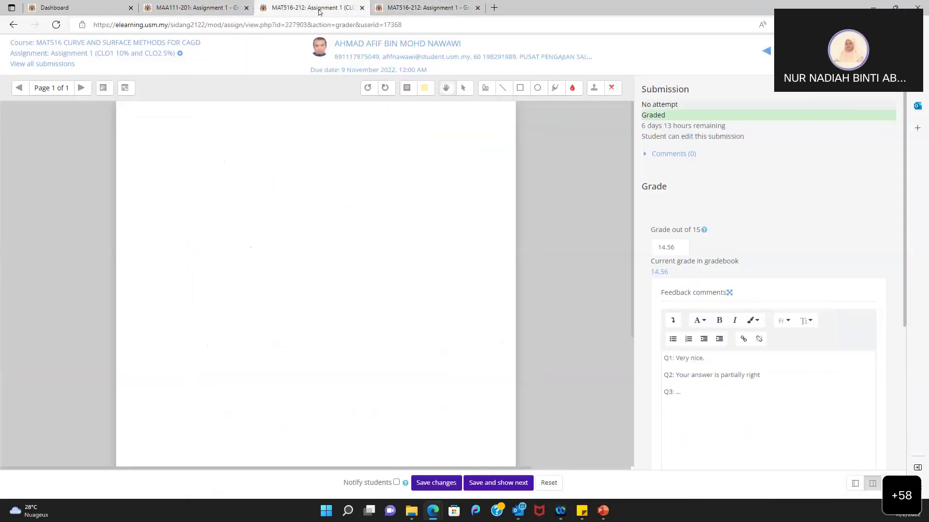
pyautogui.click(180, 54)
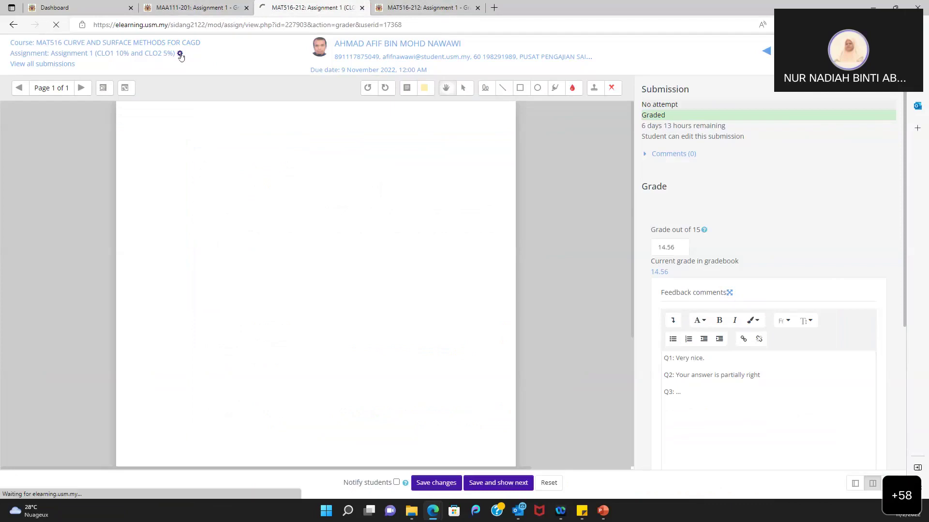
pyautogui.scroll(-5, 277, 307)
pyautogui.scroll(-9, 277, 307)
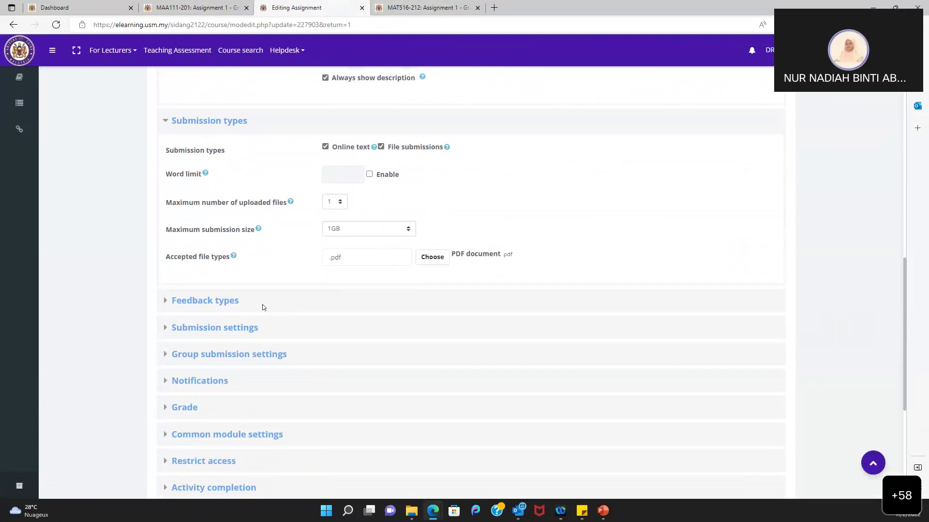
pyautogui.click(264, 307)
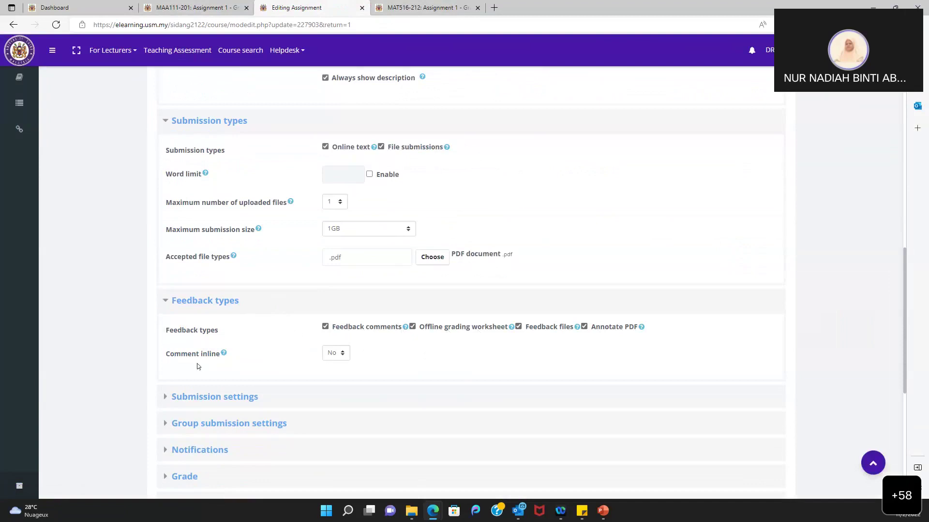
# - Set Comment inline to Yes in the assignment's feedback types
pyautogui.scroll(-1, 209, 368)
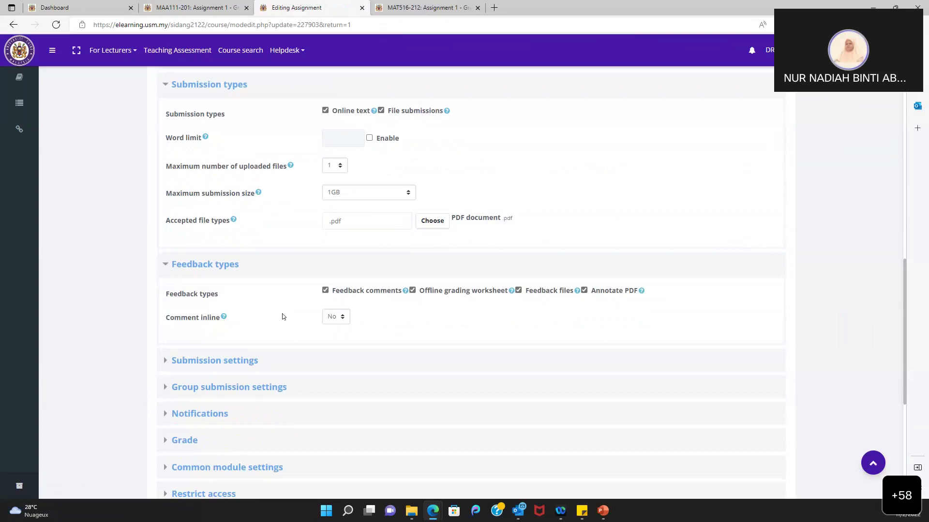
pyautogui.scroll(1, 293, 208)
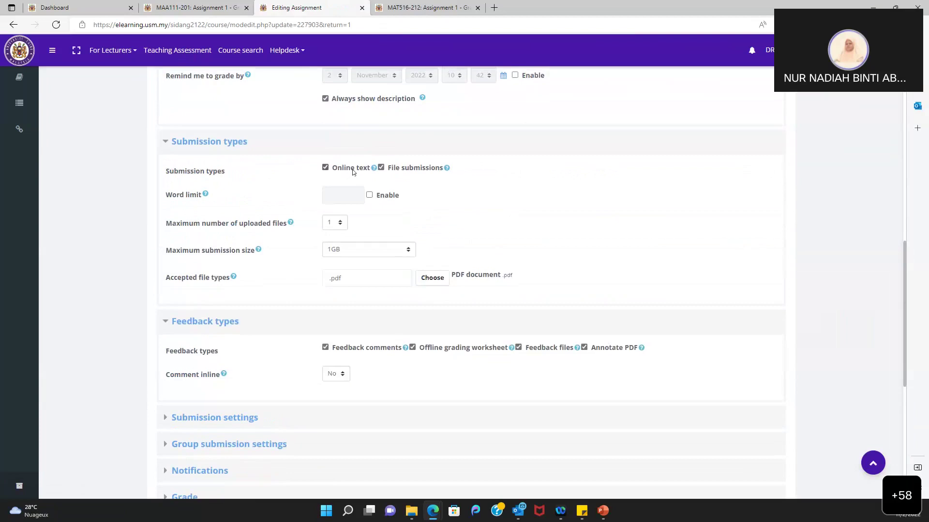
pyautogui.scroll(-1, 260, 345)
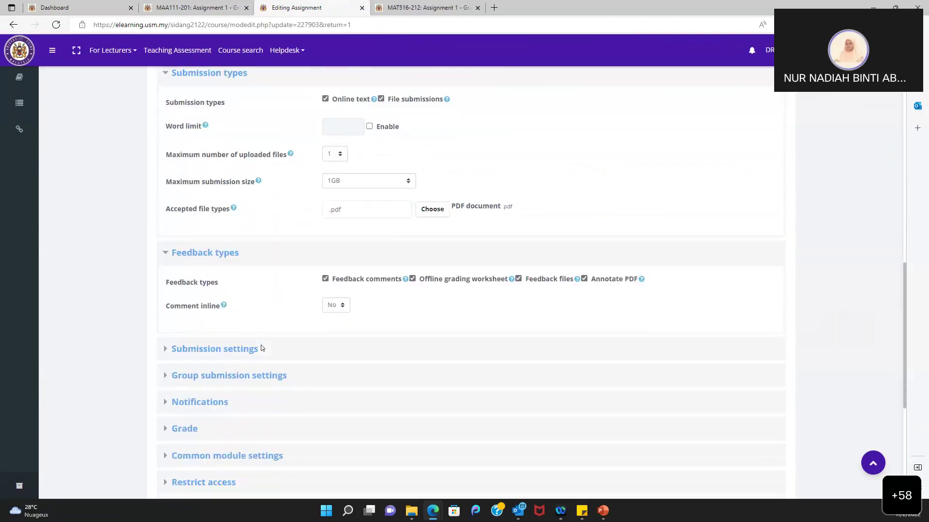
pyautogui.click(339, 309)
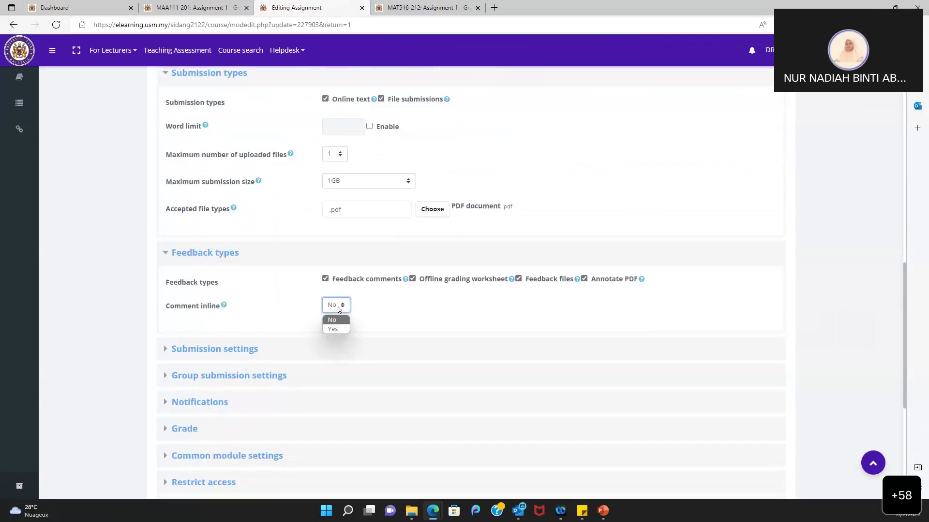
pyautogui.click(344, 330)
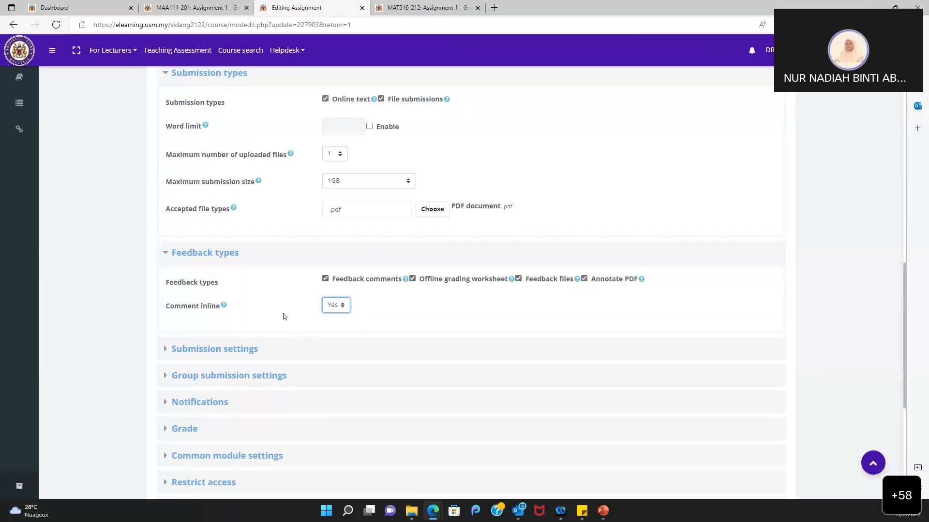
pyautogui.click(339, 309)
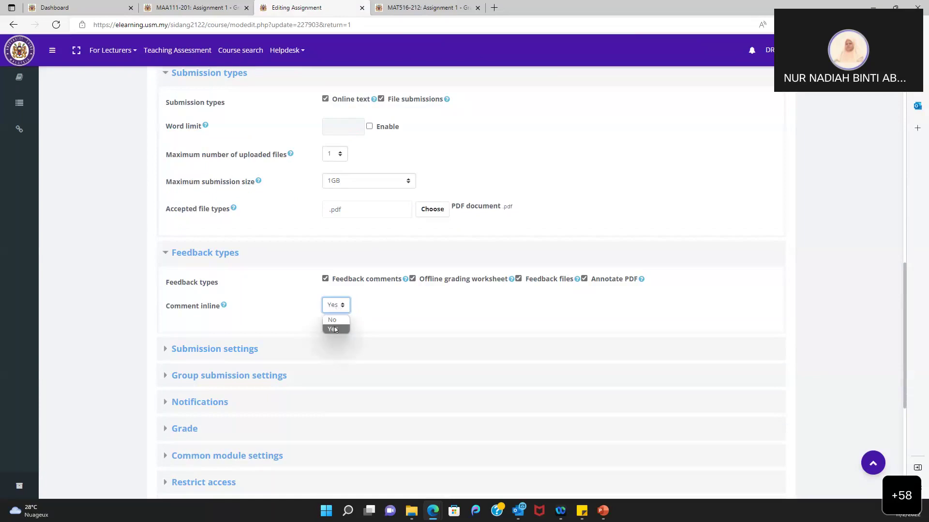
pyautogui.click(335, 329)
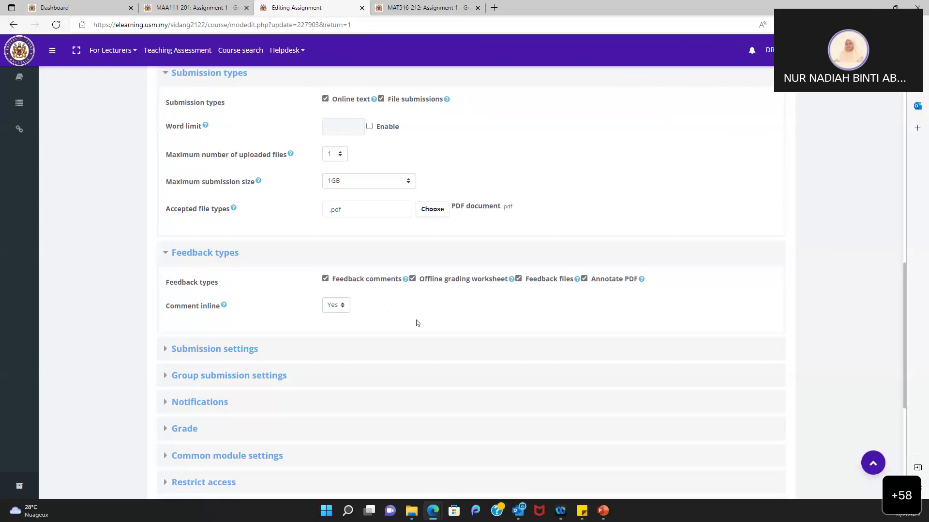
# - Expand the Grade section to review its grading options, and save and display the assignment
pyautogui.scroll(-4, 416, 321)
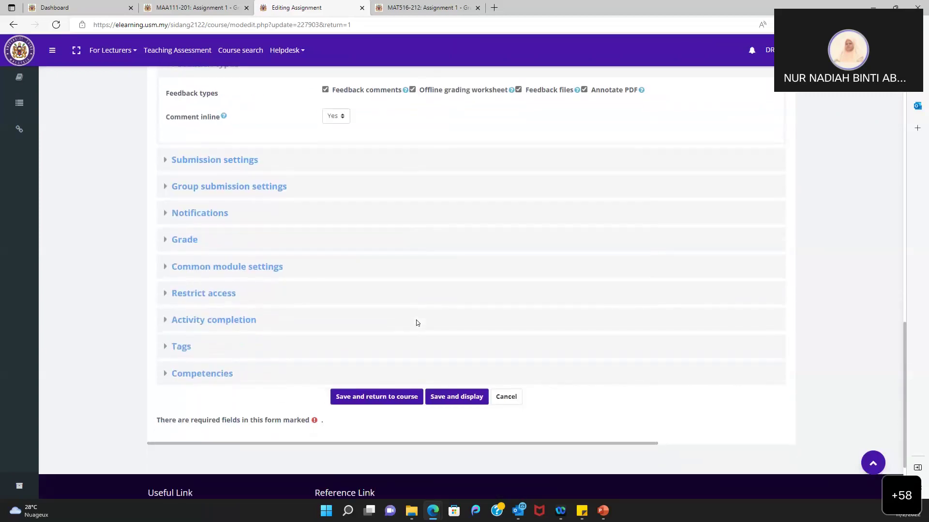
pyautogui.click(186, 245)
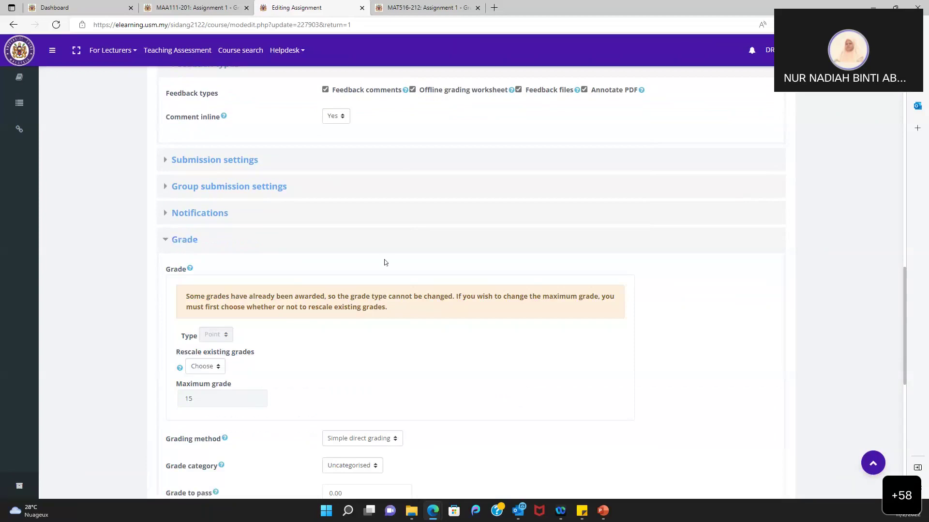
pyautogui.scroll(-2, 384, 261)
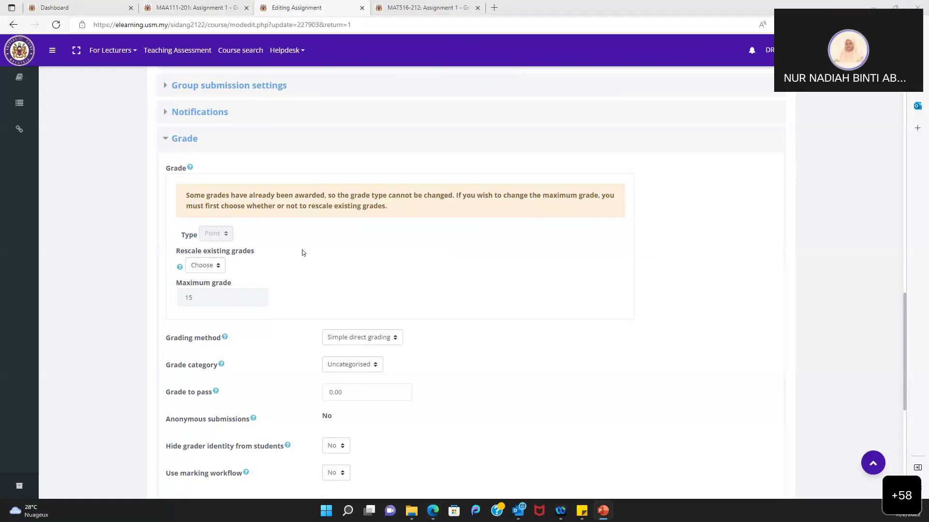
pyautogui.scroll(-2, 295, 257)
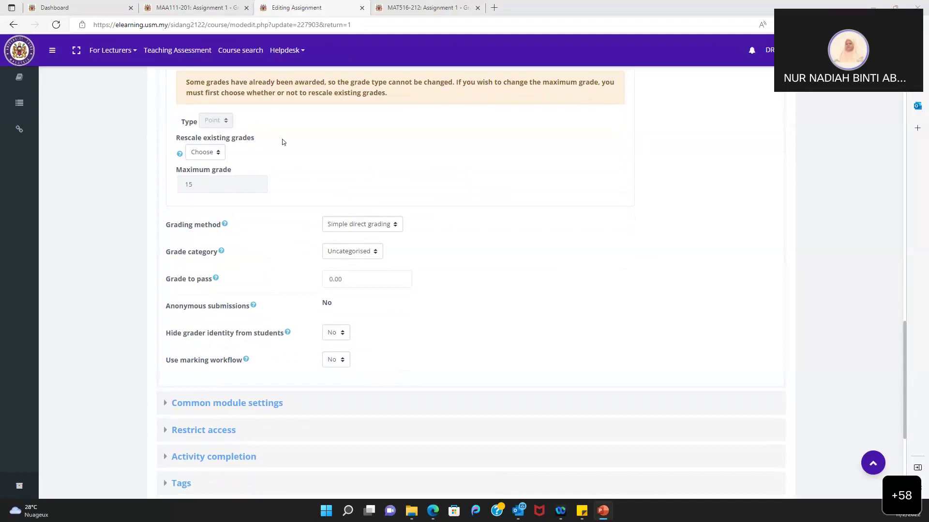
pyautogui.scroll(-4, 309, 142)
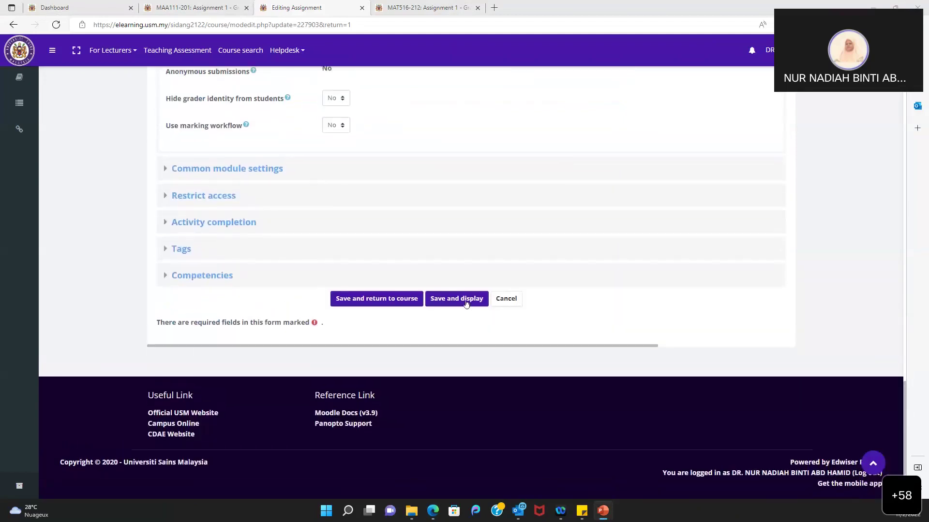
pyautogui.click(466, 304)
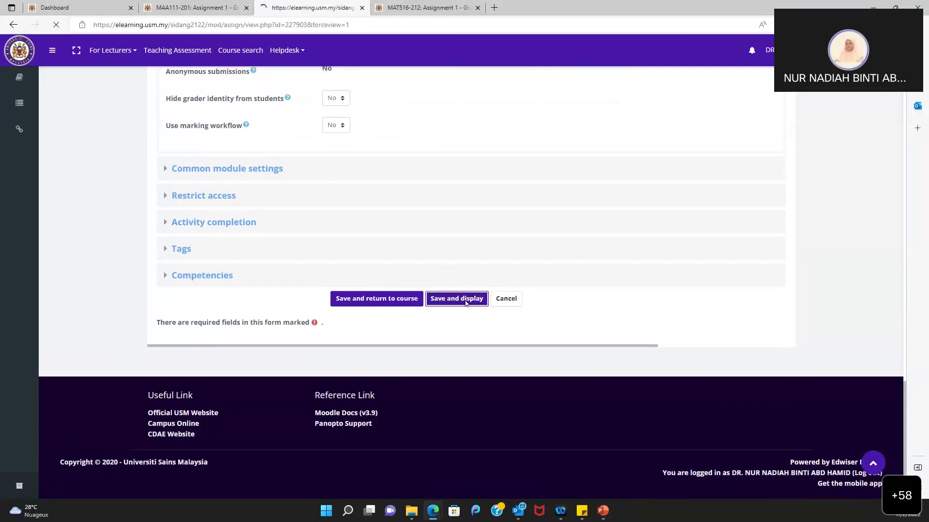
# - Open the list of all submissions for the assignment and enable Quick grading in its options
pyautogui.scroll(-15, 466, 304)
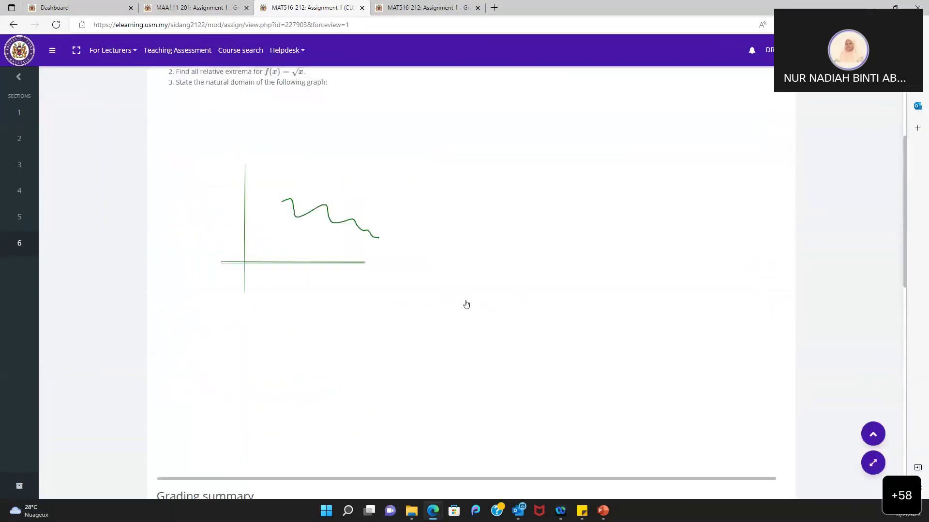
pyautogui.click(453, 282)
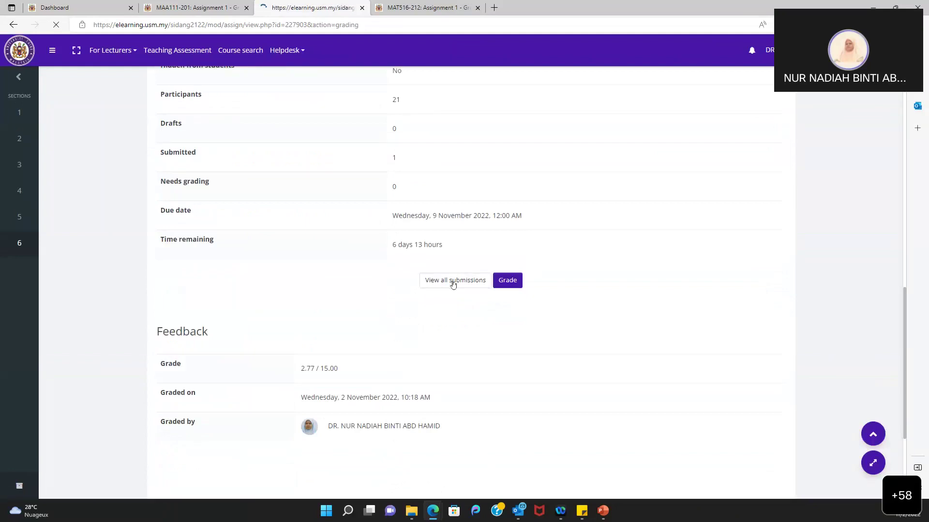
pyautogui.scroll(-12, 453, 285)
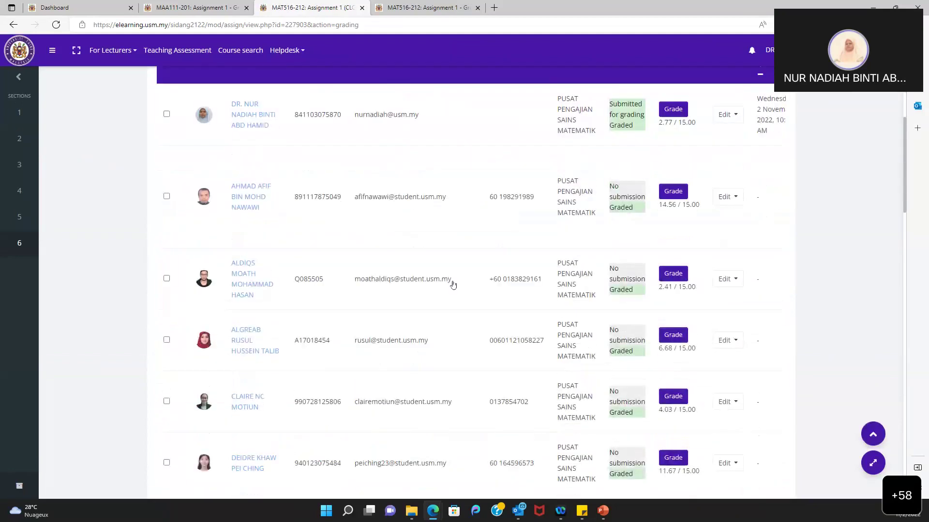
pyautogui.scroll(-10, 453, 285)
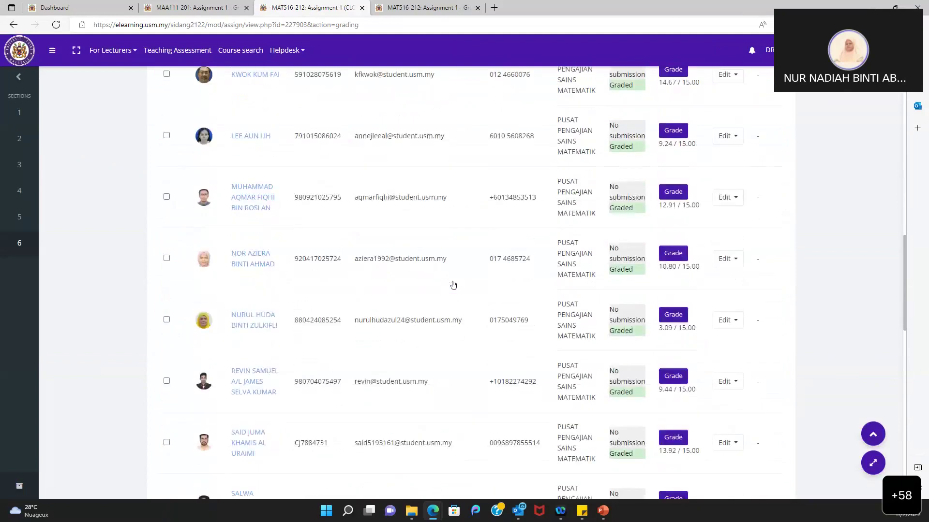
pyautogui.scroll(-6, 453, 285)
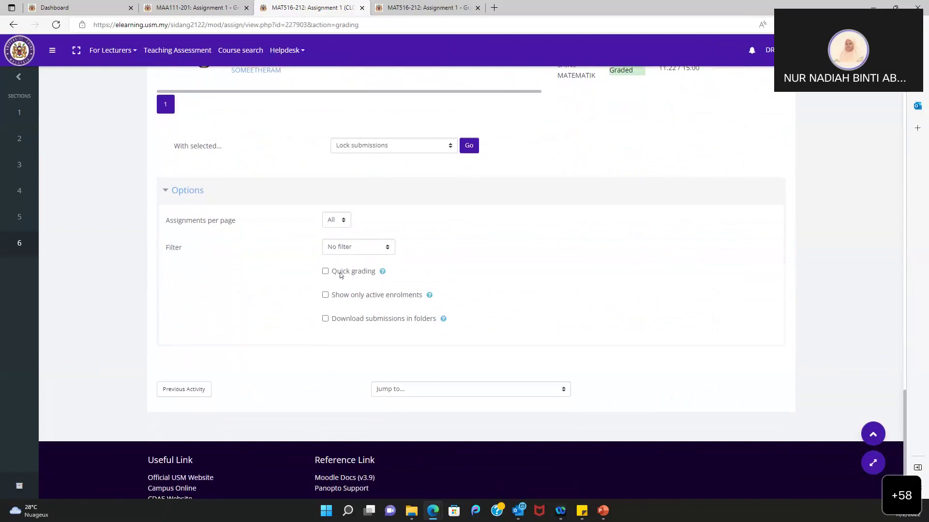
pyautogui.click(325, 272)
pyautogui.scroll(-7, 623, 407)
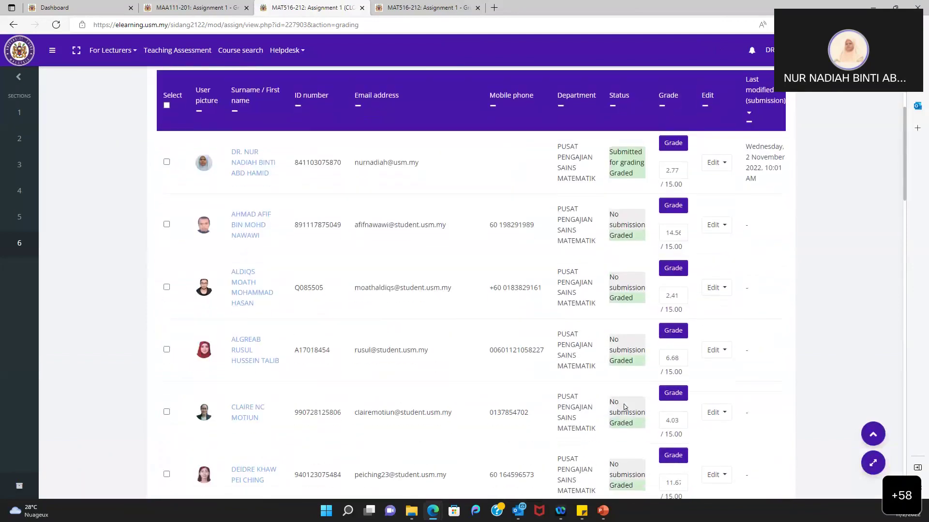
# - Examine the editable grade fields throughout the student list and the option for saving all quick grading changes
pyautogui.hscroll(3, 747, 307)
pyautogui.click(548, 170)
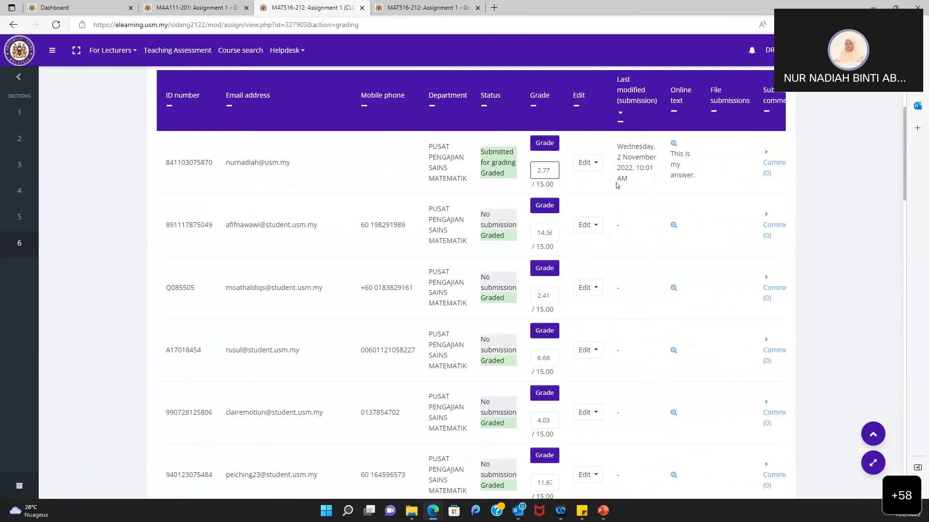
pyautogui.hotkey('shift', 'Left')
pyautogui.hotkey('shift', 'Left')
pyautogui.hotkey('shift', 'Left')
pyautogui.hotkey('shift', 'Left')
pyautogui.click(550, 233)
pyautogui.scroll(-20, 545, 169)
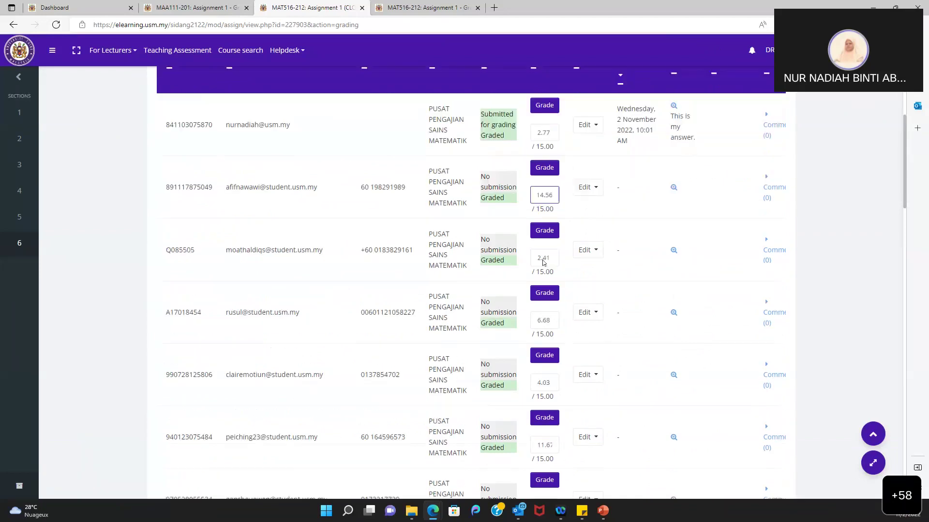
pyautogui.scroll(-15, 543, 263)
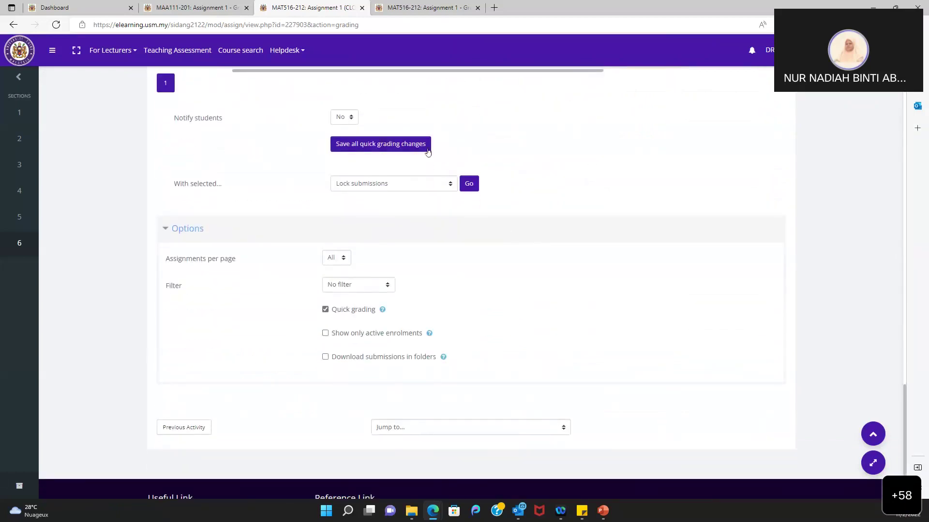
pyautogui.scroll(10, 515, 109)
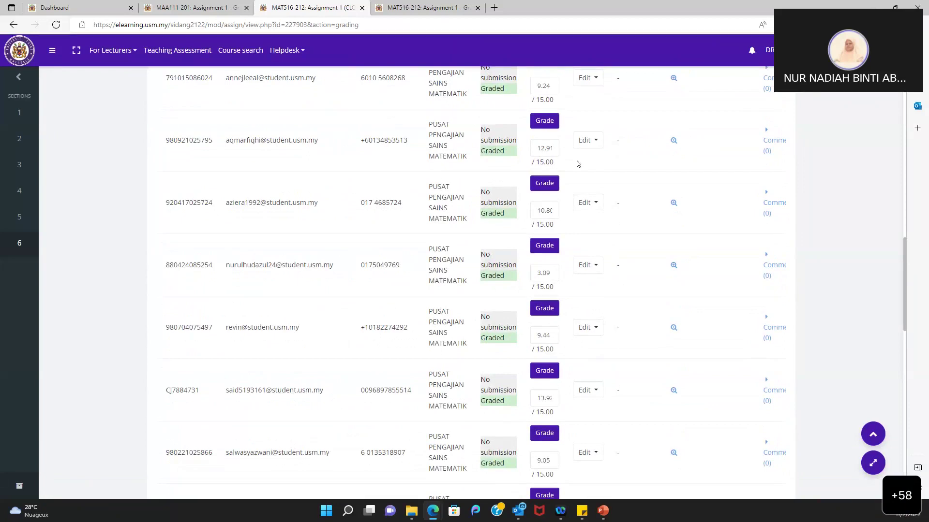
pyautogui.scroll(-5, 422, 276)
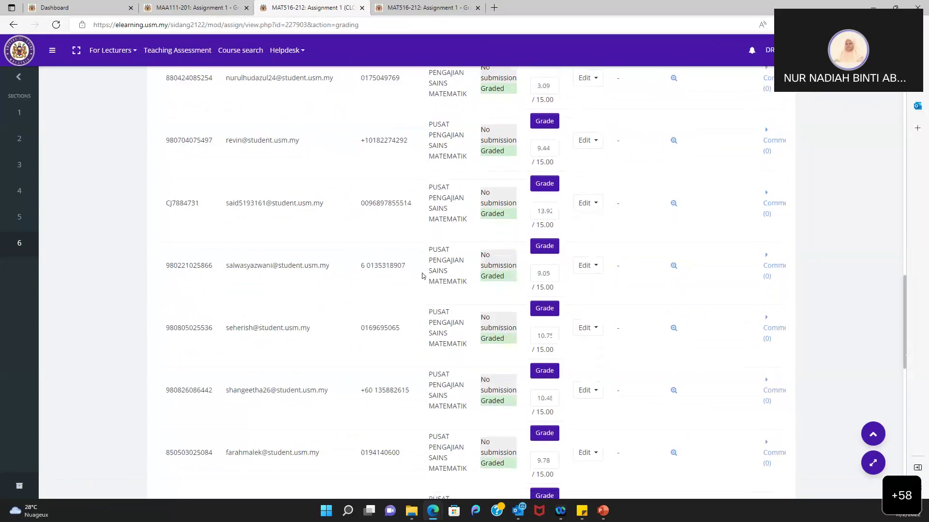
pyautogui.scroll(-1, 422, 276)
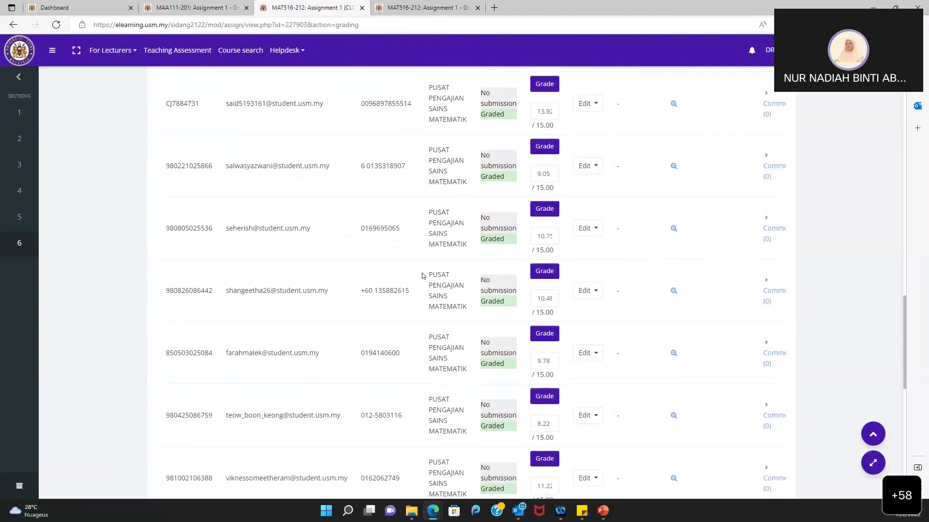
pyautogui.hscroll(1, 422, 276)
pyautogui.scroll(8, 353, 241)
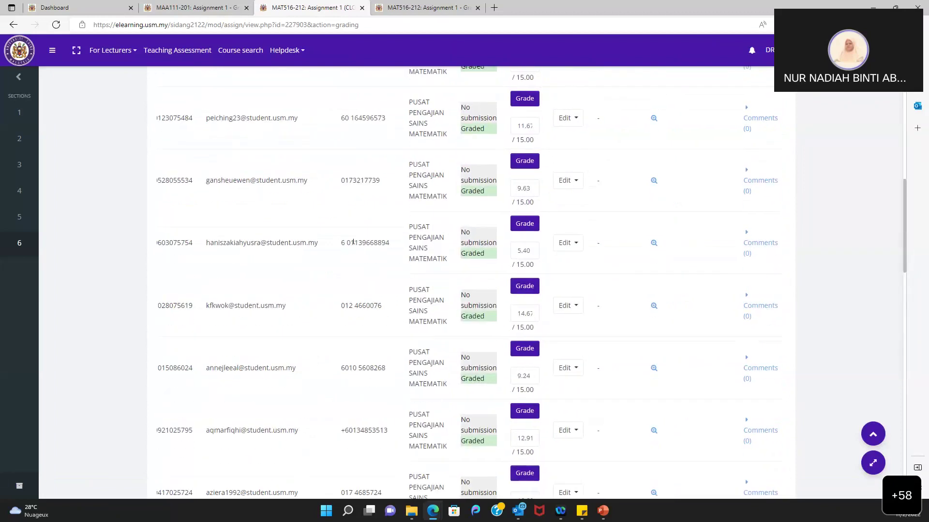
pyautogui.hotkey('alt', 'Tab')
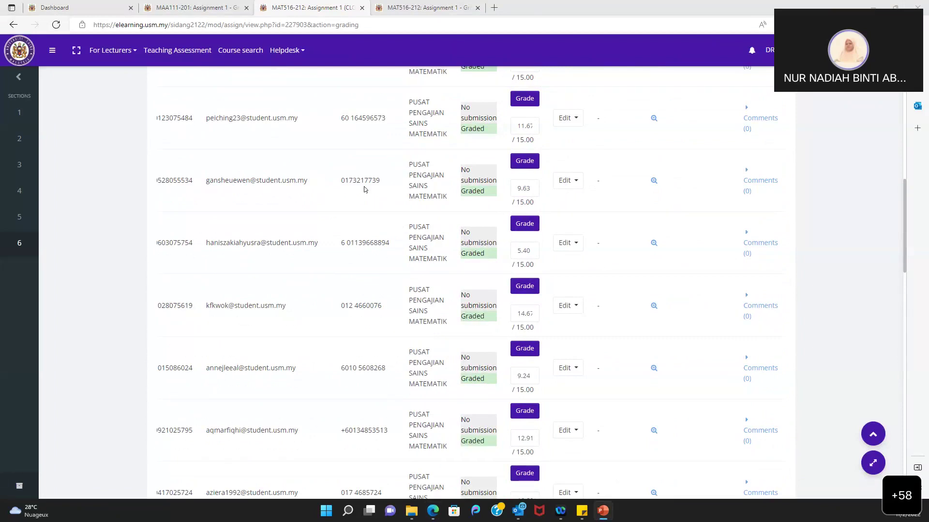
# - Return to Assignment 1 (CLO1 10% and CLO2 5%), reopen its settings and review the expanded Grade section
pyautogui.hscroll(-1, 365, 190)
pyautogui.scroll(10, 336, 98)
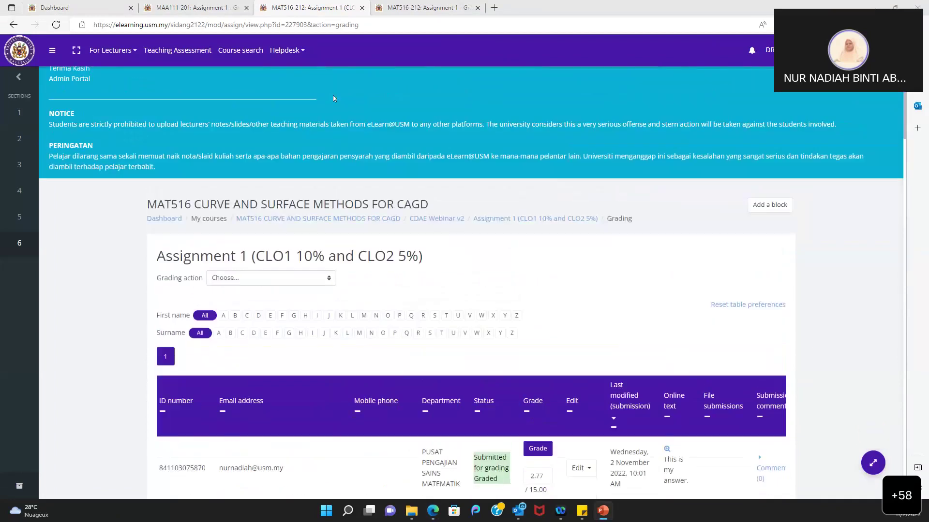
pyautogui.click(574, 255)
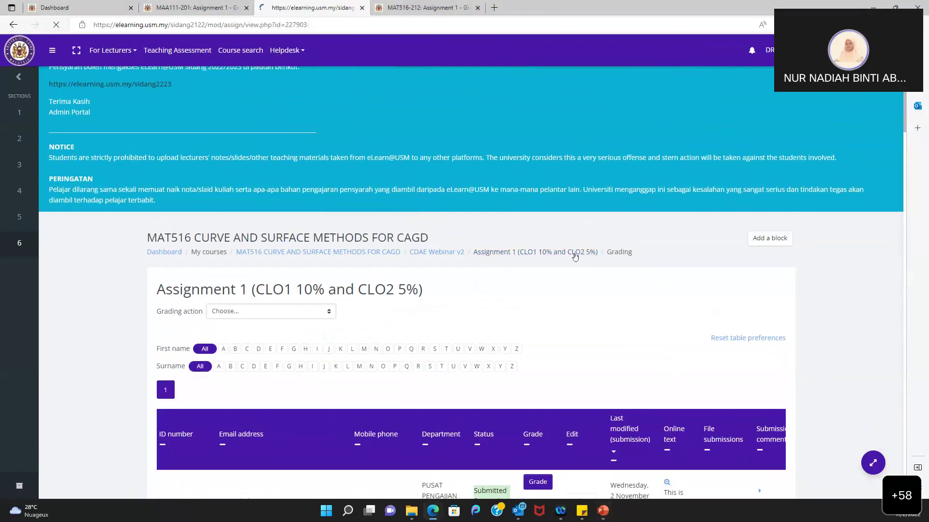
pyautogui.click(783, 304)
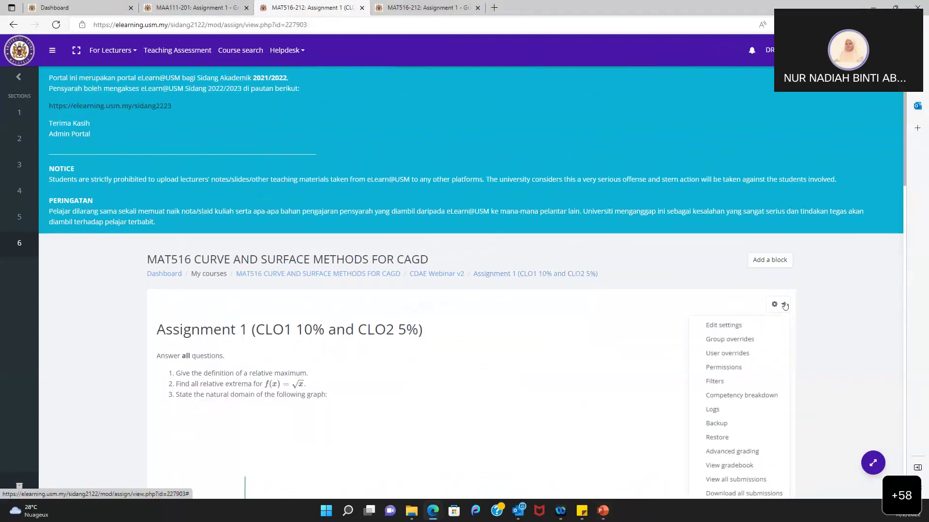
pyautogui.click(745, 325)
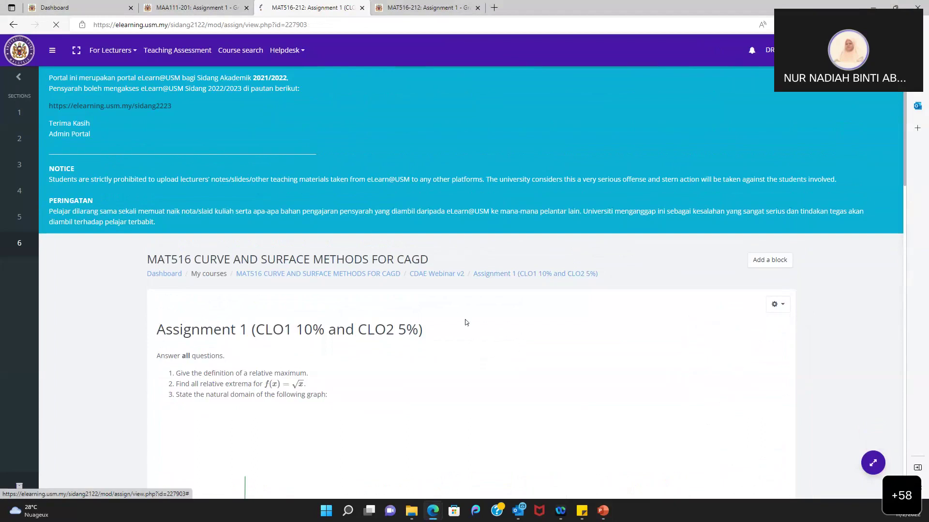
pyautogui.scroll(-5, 466, 321)
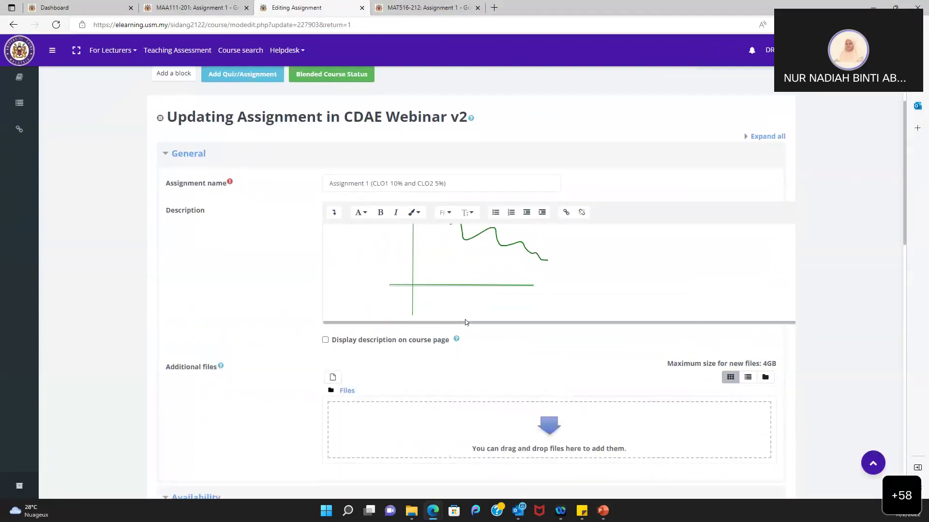
pyautogui.scroll(-5, 241, 383)
pyautogui.scroll(-8, 241, 383)
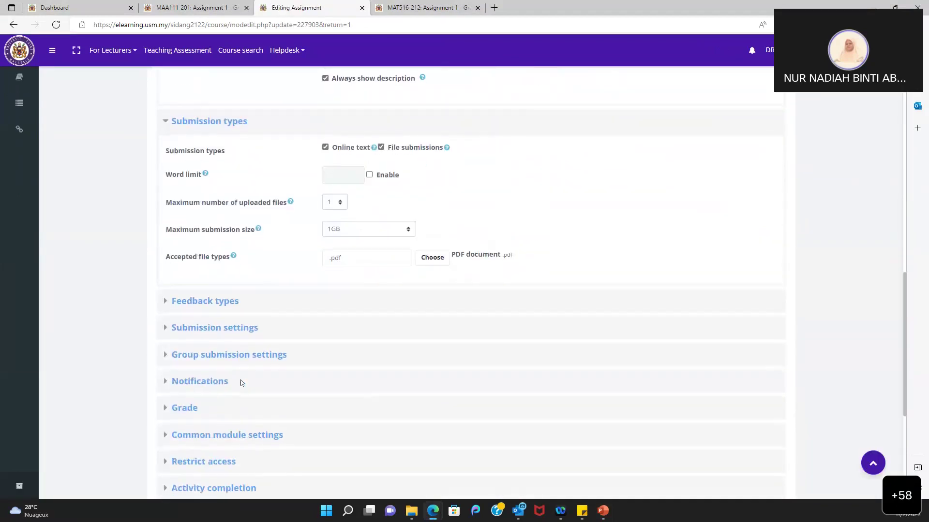
pyautogui.click(186, 278)
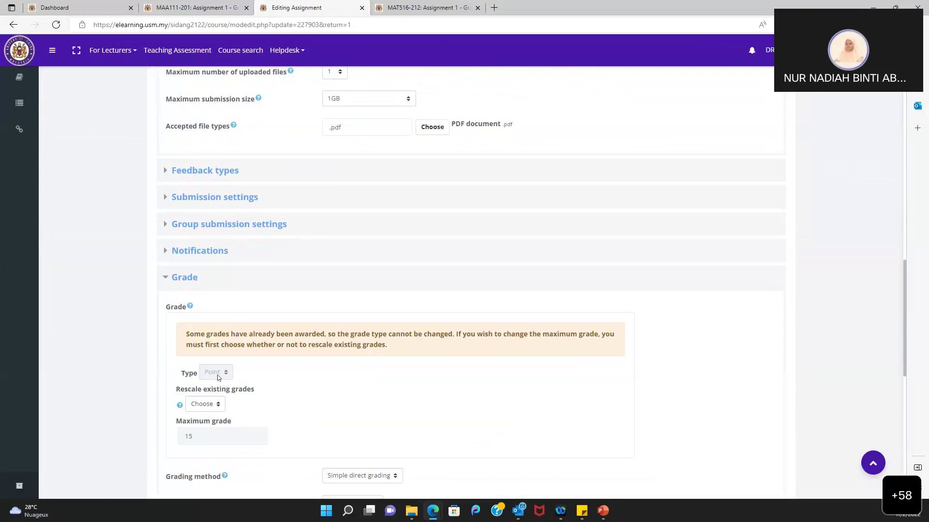
pyautogui.scroll(15, 282, 237)
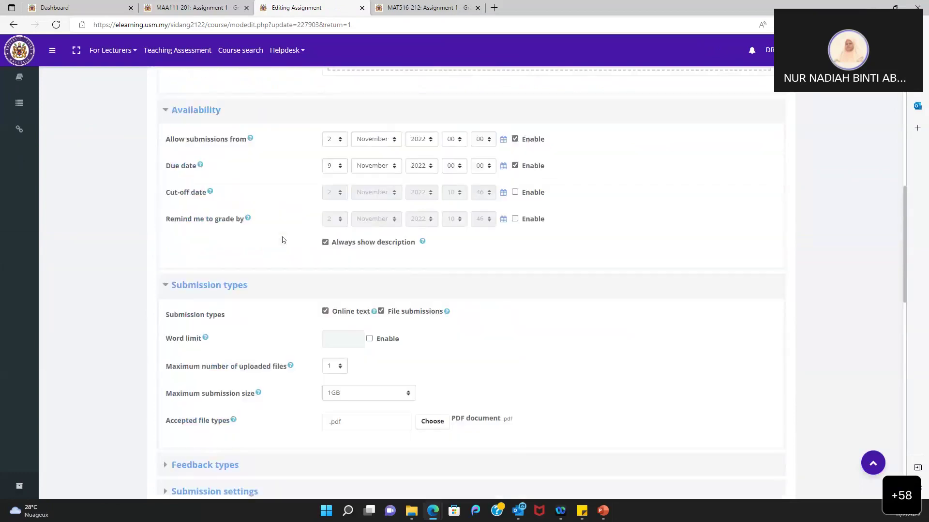
# - Return to the CDAE Webinar v2 section of the course and duplicate Assignment 1 (CLO1 10% and CLO2 5%)
pyautogui.scroll(1, 282, 236)
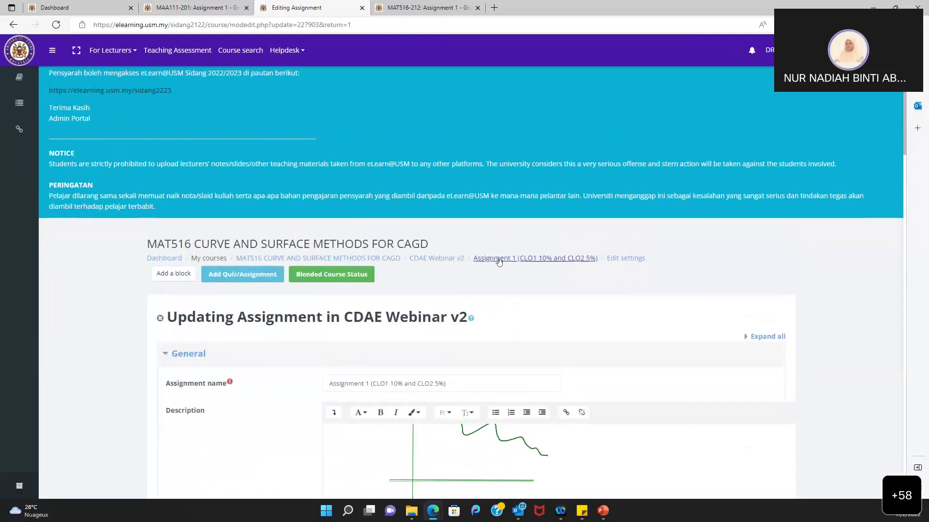
pyautogui.click(451, 261)
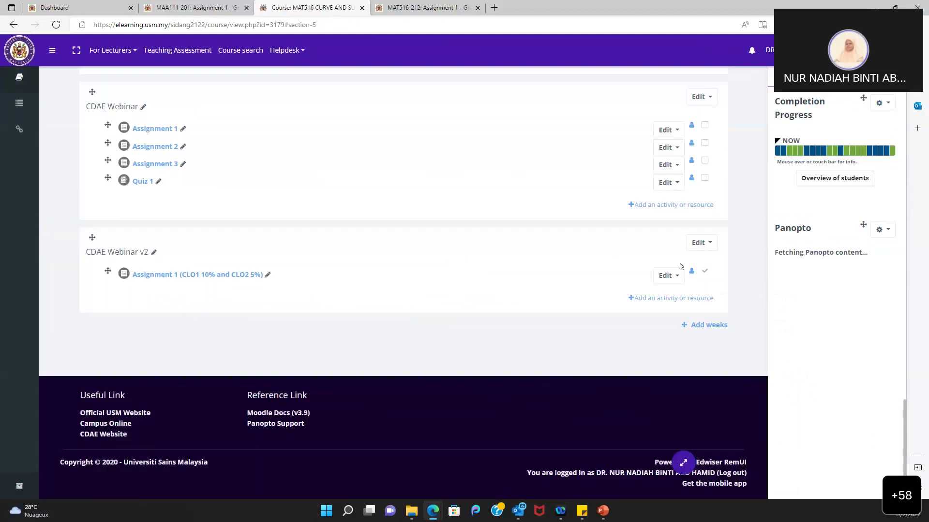
pyautogui.click(670, 278)
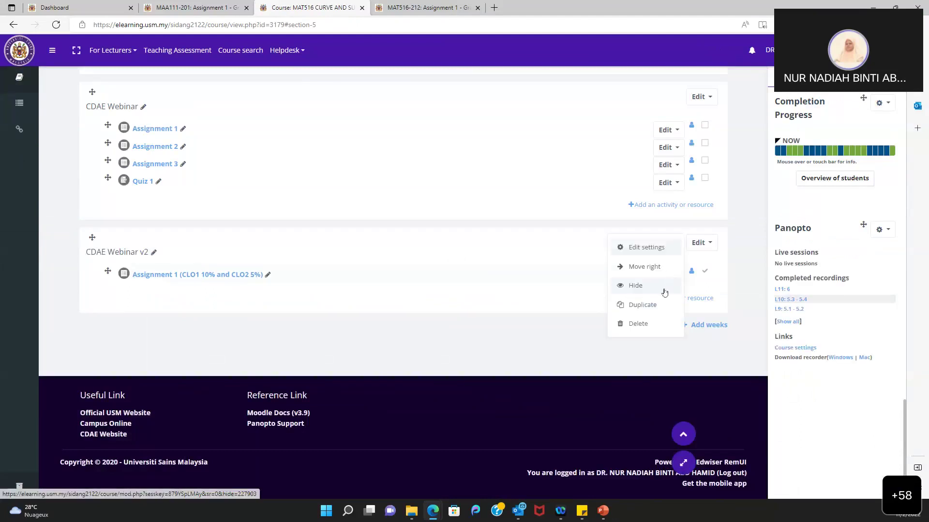
pyautogui.click(649, 304)
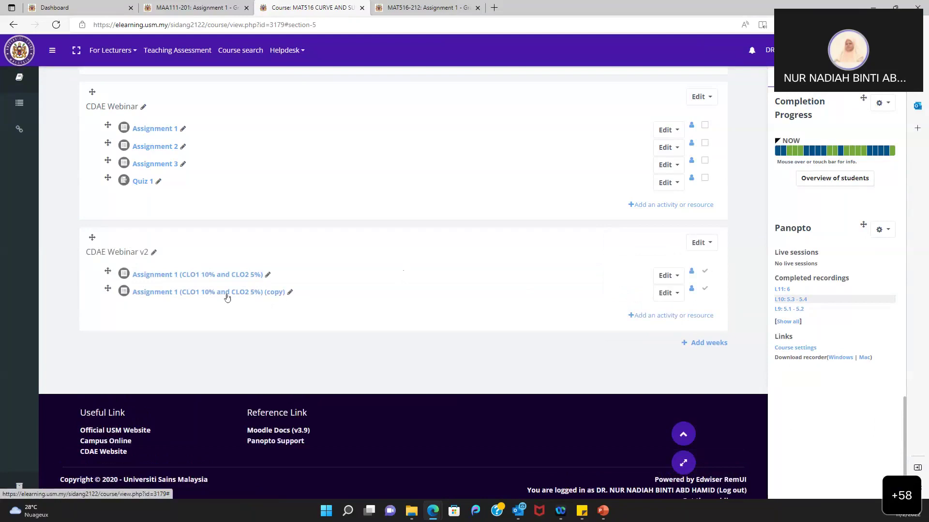
# - Rename the duplicated assignment in the CDAE Webinar v2 section as Assignment 2
pyautogui.click(290, 292)
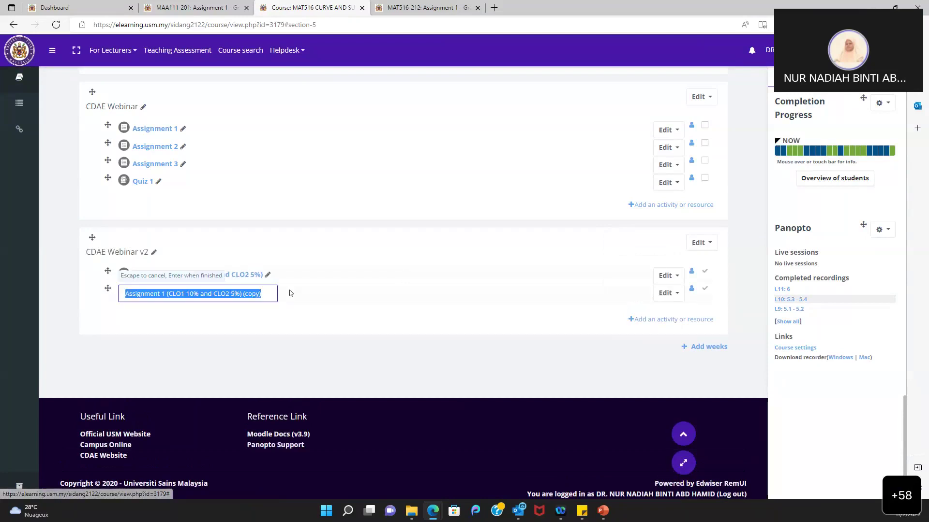
pyautogui.press('End')
pyautogui.hotkey('shift', 'Left')
pyautogui.hotkey('shift', 'Left')
pyautogui.hotkey('shift', 'Left')
pyautogui.hotkey('shift', 'Left')
pyautogui.hotkey('shift', 'Left')
pyautogui.hotkey('shift', 'Left')
pyautogui.hotkey('shift', 'Left')
pyautogui.hotkey('shift', 'Left')
pyautogui.hotkey('shift', 'Left')
pyautogui.hotkey('shift', 'Left')
pyautogui.hotkey('shift', 'Left')
pyautogui.hotkey('shift', 'Left')
pyautogui.hotkey('shift', 'Left')
pyautogui.hotkey('shift', 'Left')
pyautogui.hotkey('shift', 'Left')
pyautogui.hotkey('shift', 'Left')
pyautogui.hotkey('shift', 'Left')
pyautogui.hotkey('shift', 'Left')
pyautogui.hotkey('shift', 'Left')
pyautogui.hotkey('shift', 'Left')
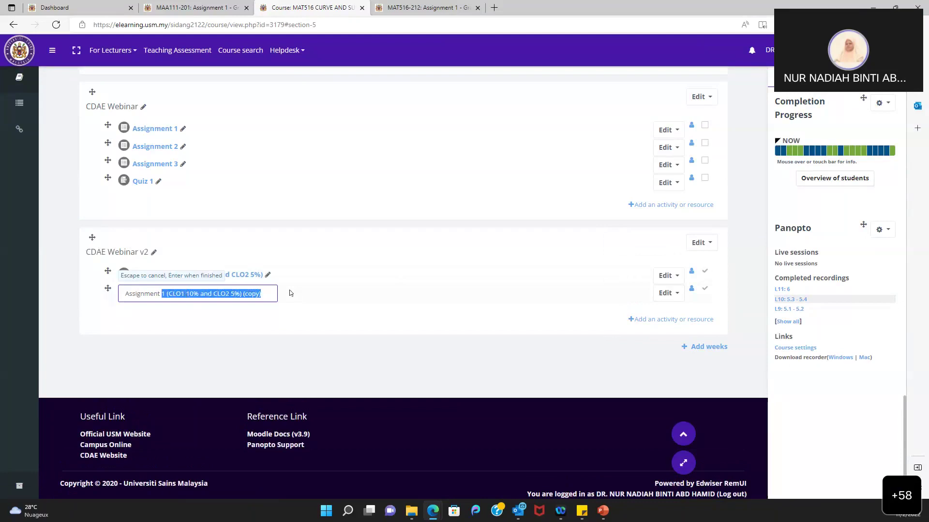
pyautogui.write('2')
pyautogui.press('Return')
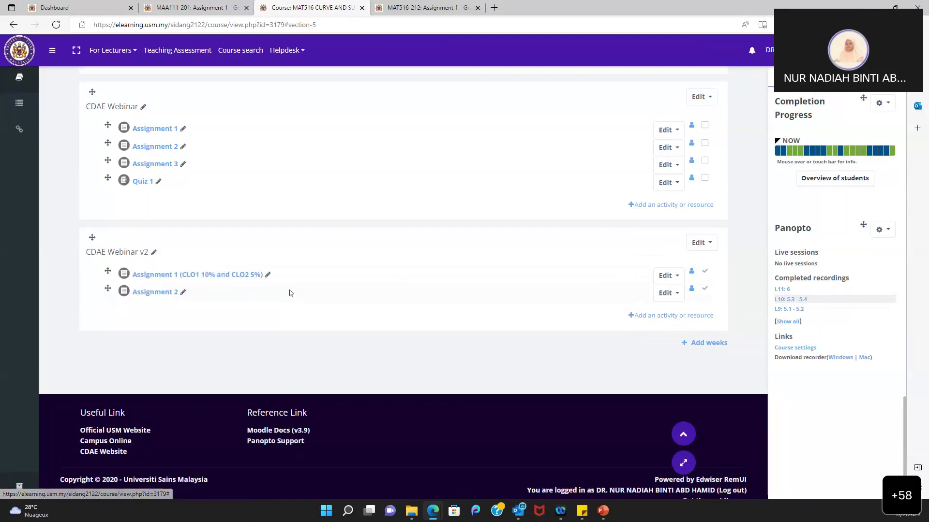
# - Open the settings of Assignment 2 in the CDAE Webinar v2 section and expand the Grade section
pyautogui.click(667, 293)
pyautogui.click(651, 267)
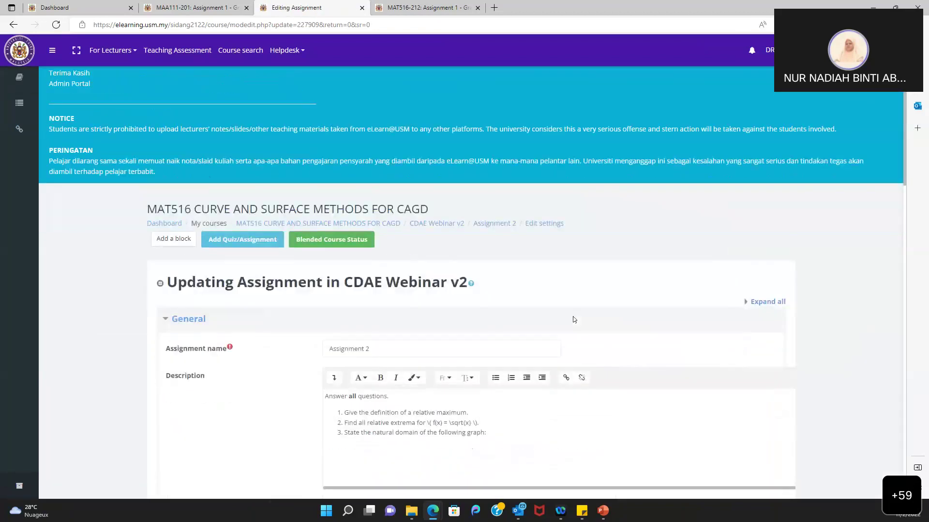
pyautogui.scroll(-12, 573, 319)
pyautogui.scroll(-5, 573, 319)
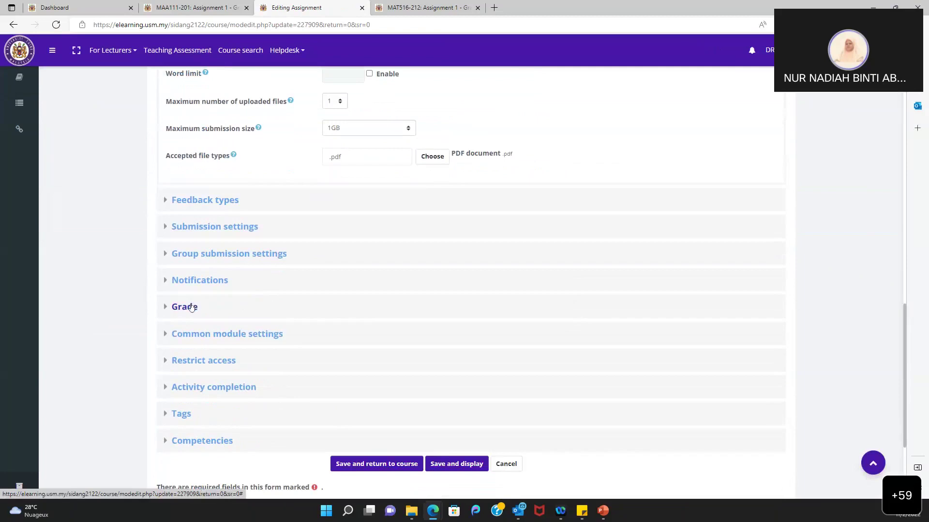
pyautogui.click(192, 308)
pyautogui.scroll(-2, 178, 273)
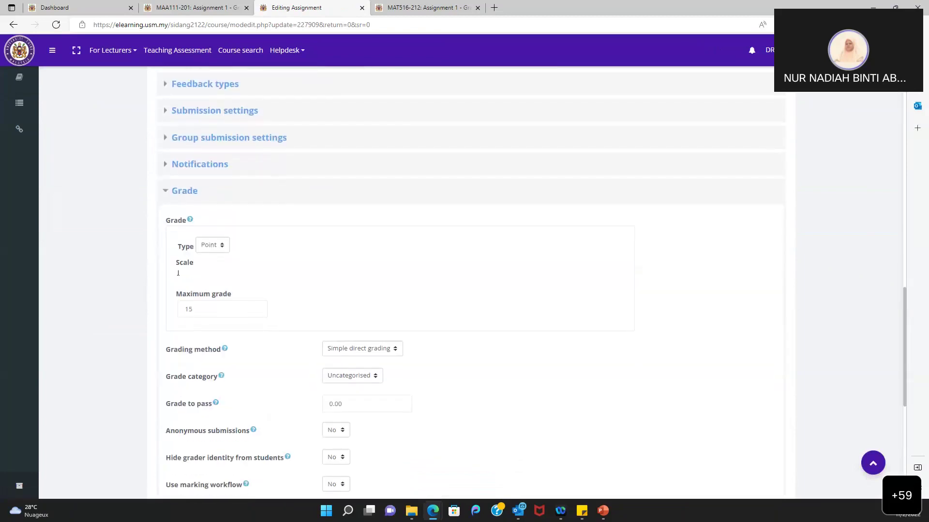
pyautogui.scroll(-1, 290, 255)
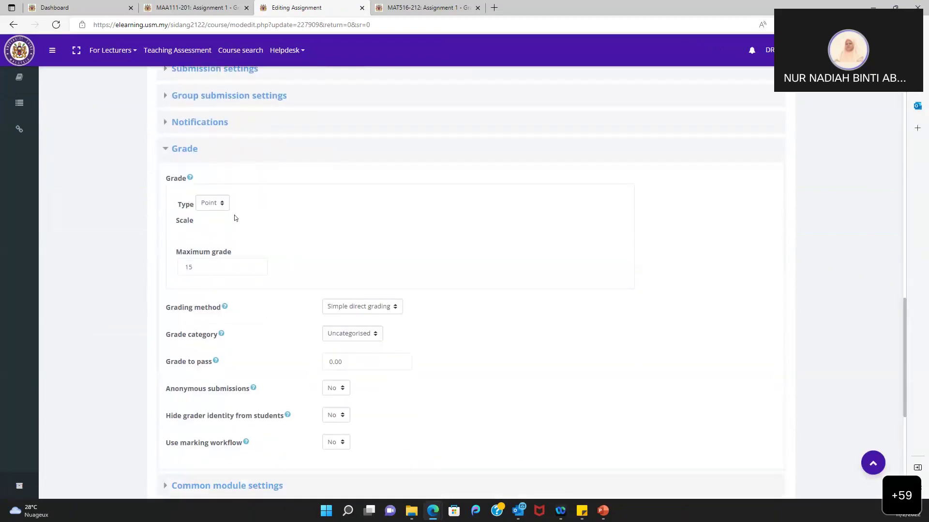
# - Keep the grade type as Point, set the grading method to Marking guide, and save and display the assignment
pyautogui.click(212, 207)
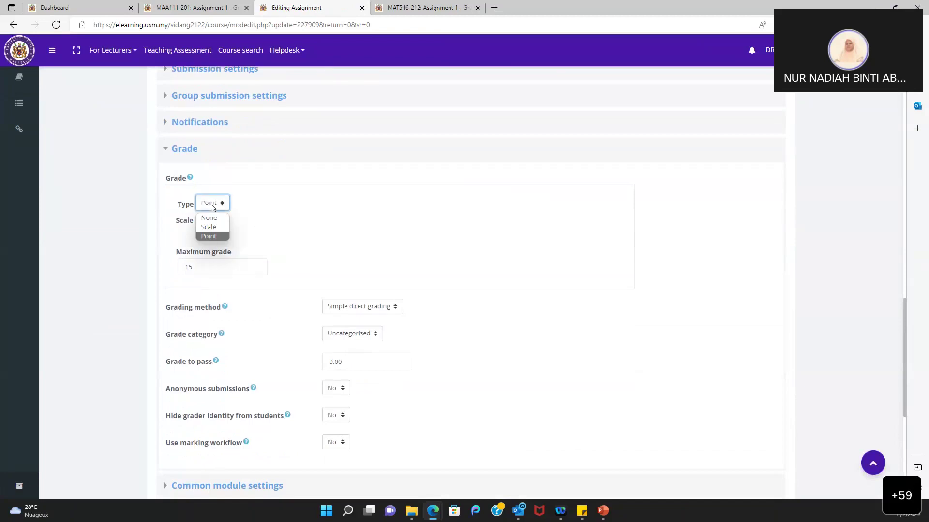
pyautogui.click(213, 207)
pyautogui.scroll(-2, 234, 244)
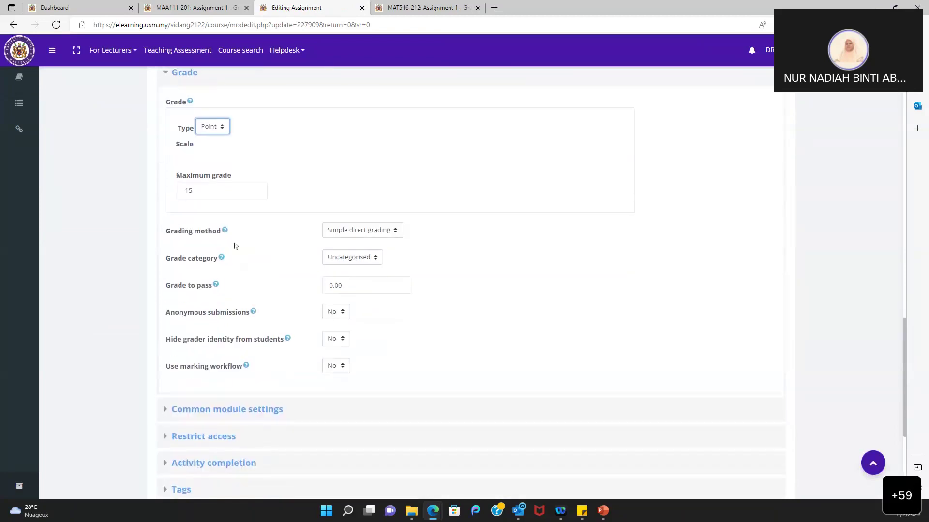
pyautogui.click(383, 233)
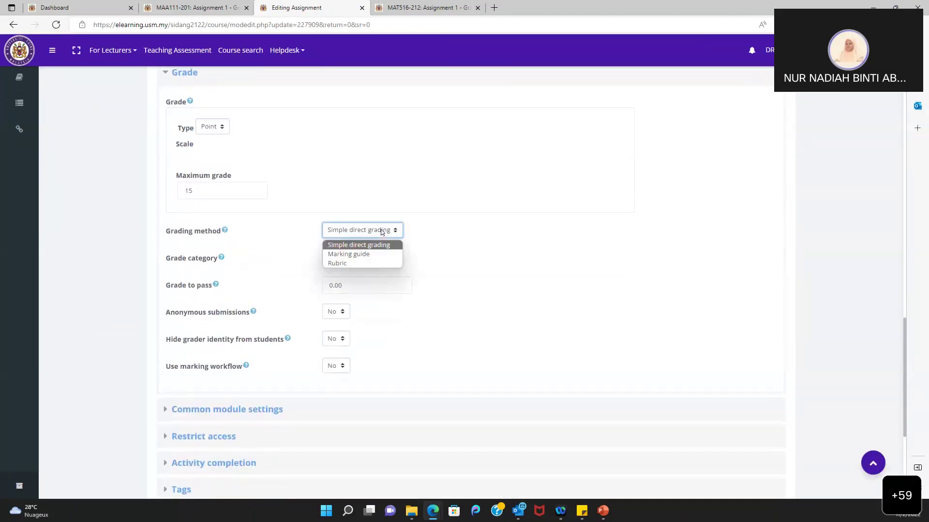
pyautogui.click(380, 255)
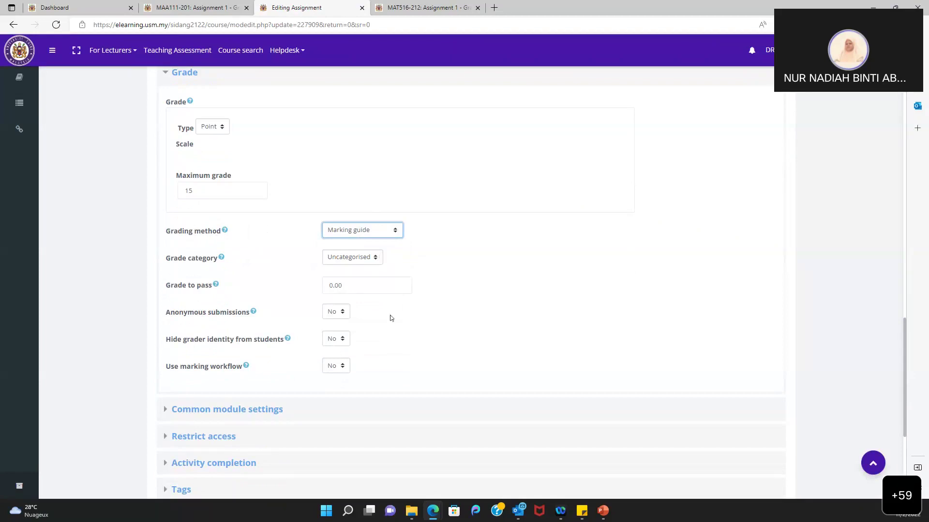
pyautogui.scroll(-5, 389, 316)
pyautogui.click(446, 304)
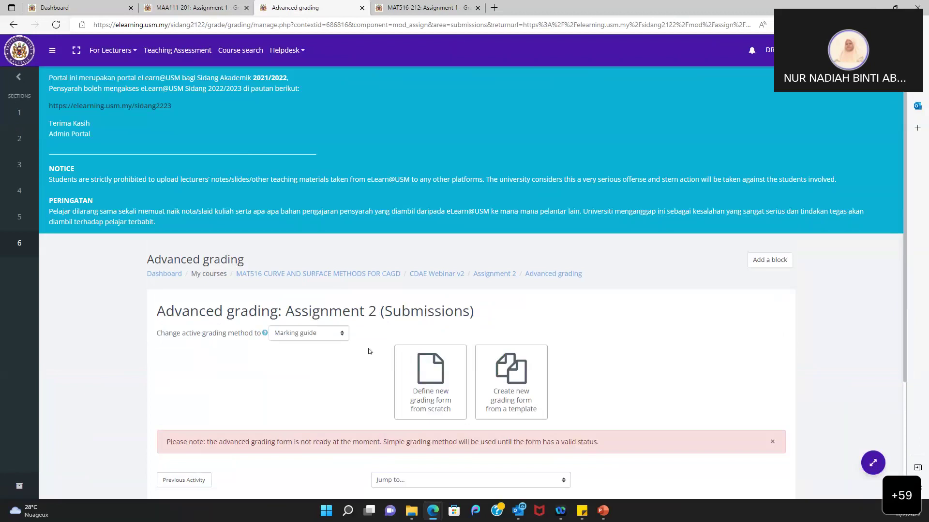
# - Check for templates to create the new grading form from, and return to the Advanced grading page
pyautogui.scroll(-2, 370, 352)
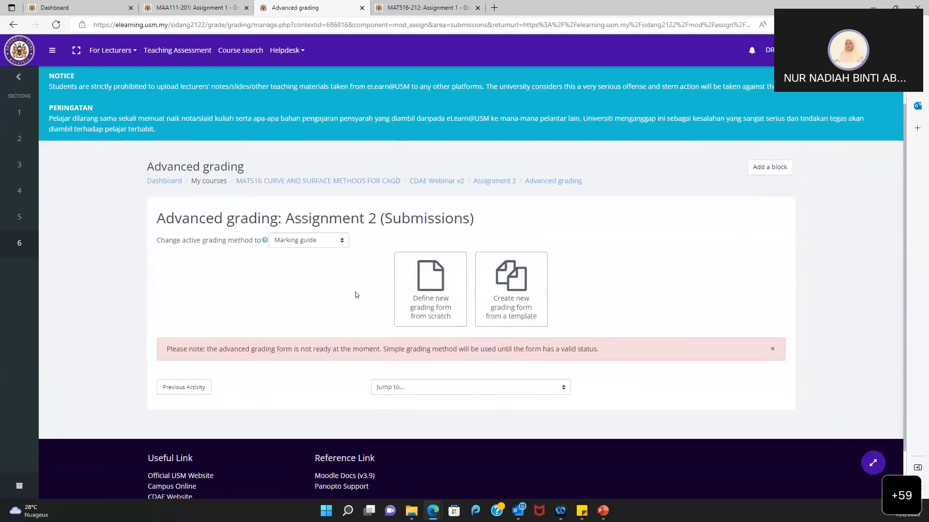
pyautogui.click(496, 293)
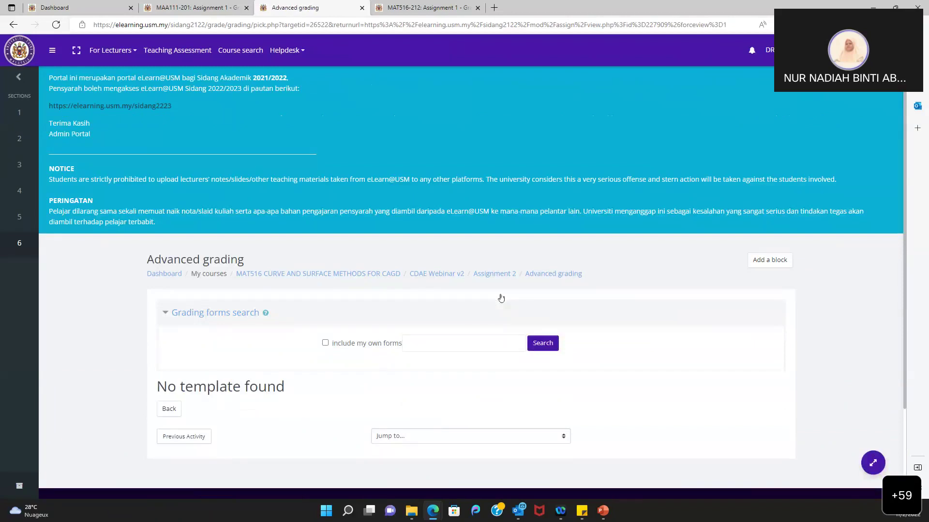
pyautogui.click(169, 409)
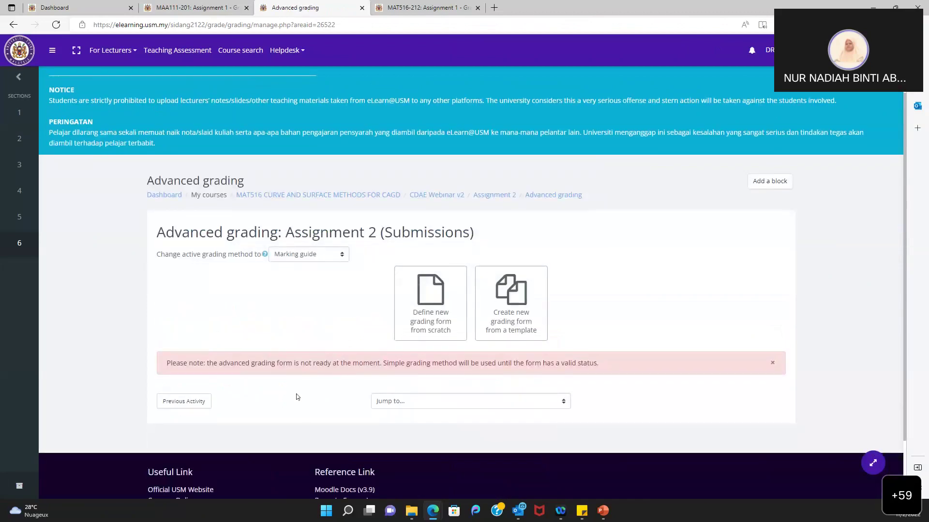
# - Start a new grading form from scratch and name it "Marking Guide for Assignment 2"
pyautogui.click(428, 309)
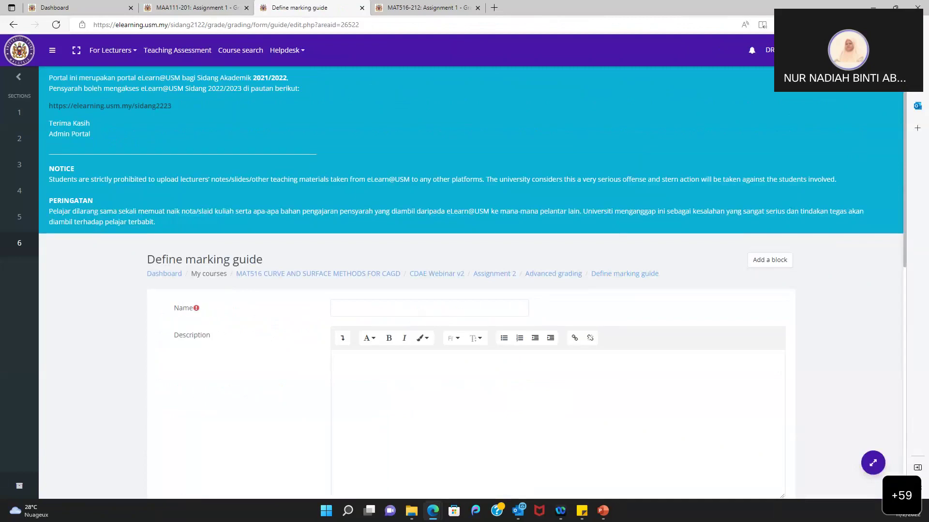
pyautogui.hotkey('alt', 'Tab')
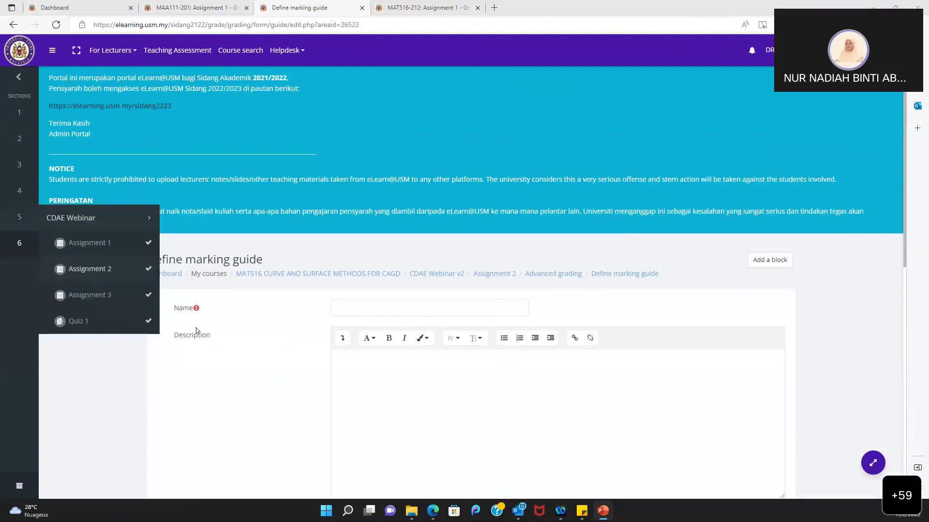
pyautogui.scroll(-5, 272, 332)
pyautogui.scroll(2, 273, 331)
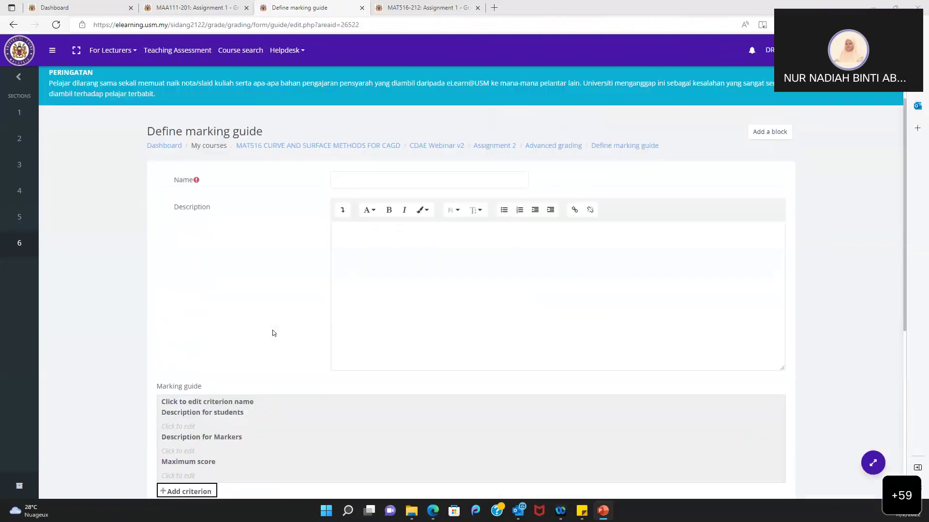
pyautogui.click(386, 177)
pyautogui.write('Mar')
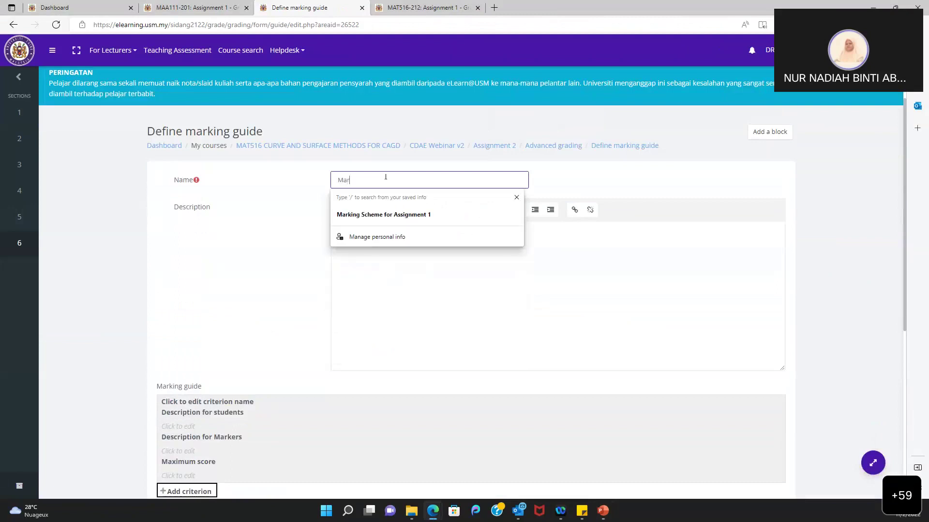
pyautogui.write('king Guide f')
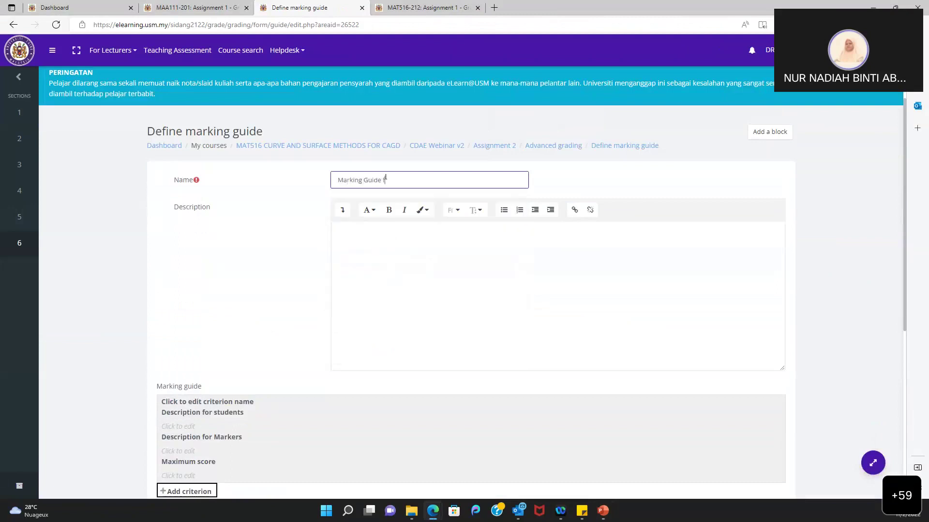
pyautogui.write('or Assignment 2')
# - Name the first criterion of the marking guide Q1
pyautogui.scroll(-3, 247, 305)
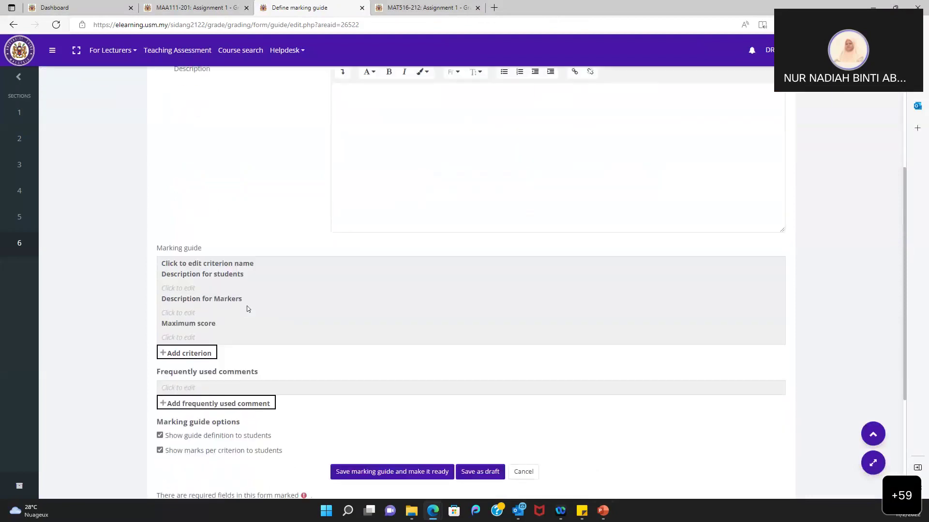
pyautogui.scroll(3, 323, 142)
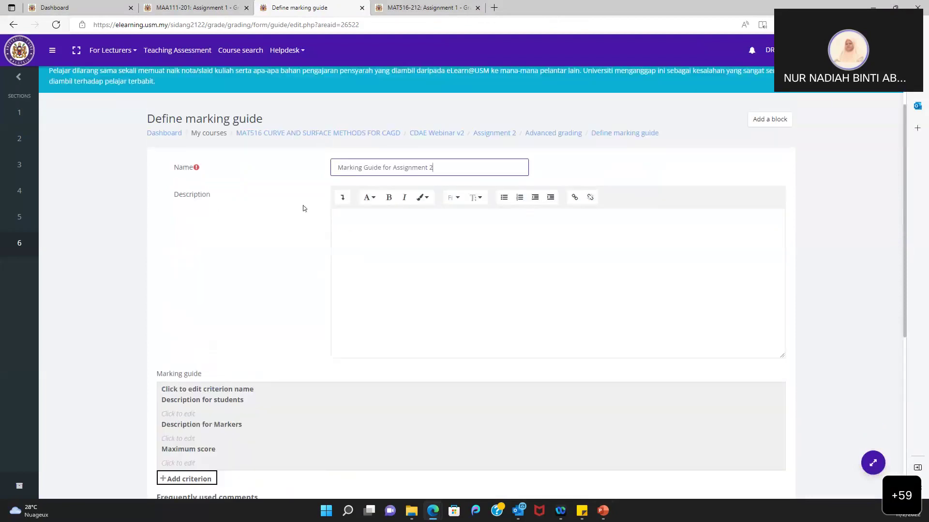
pyautogui.scroll(-1, 304, 210)
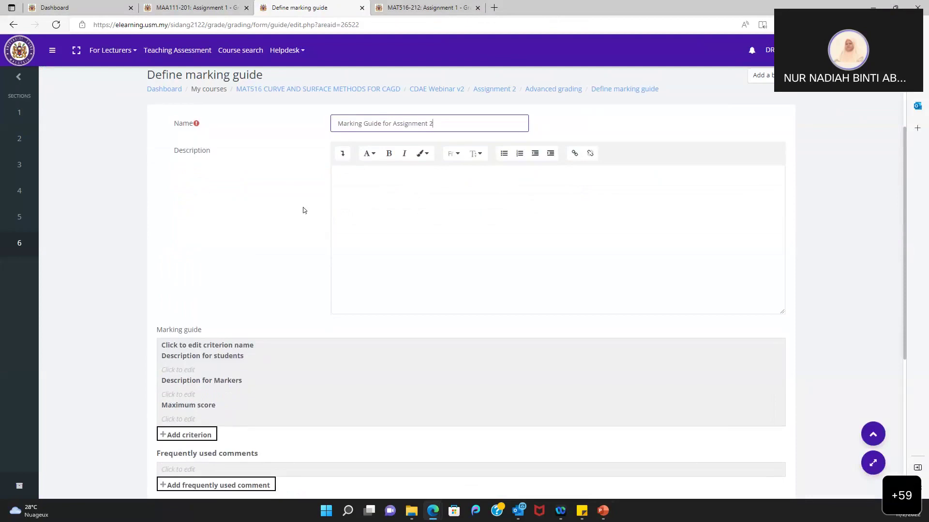
pyautogui.scroll(-1, 280, 280)
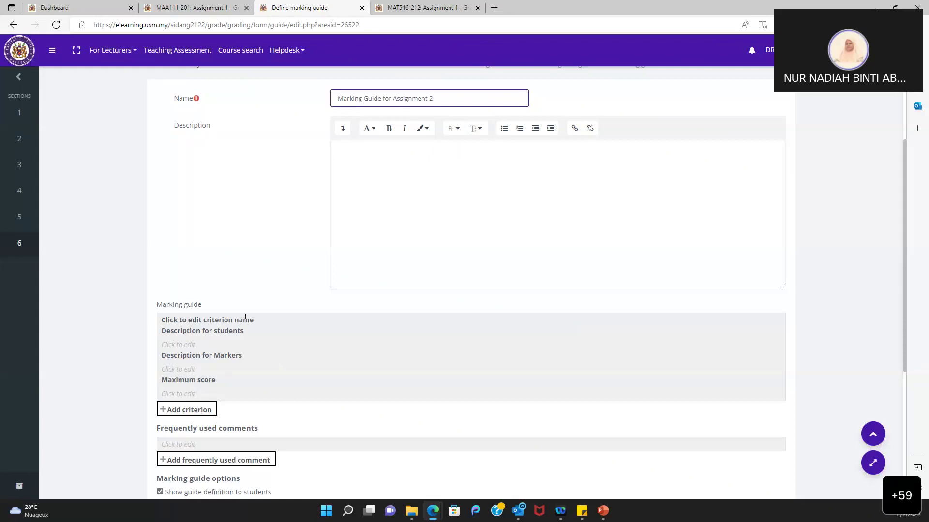
pyautogui.scroll(-2, 262, 358)
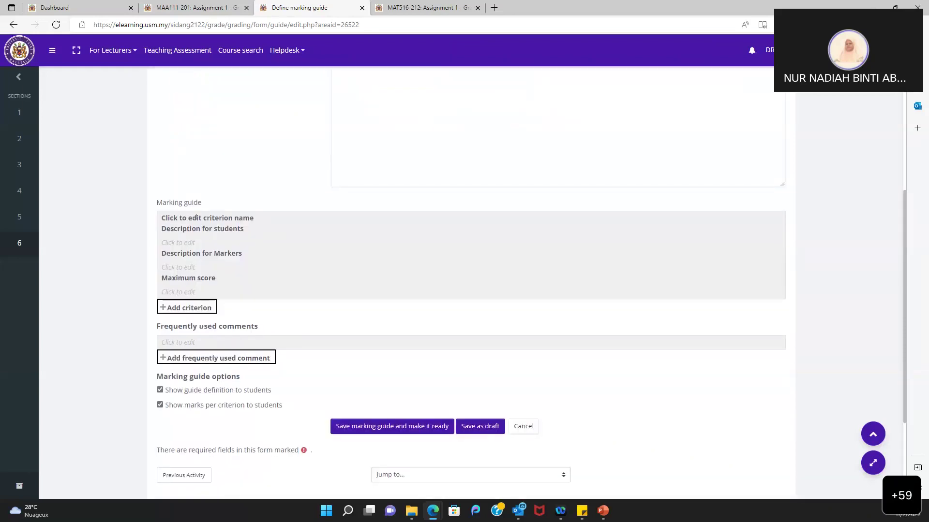
pyautogui.click(198, 219)
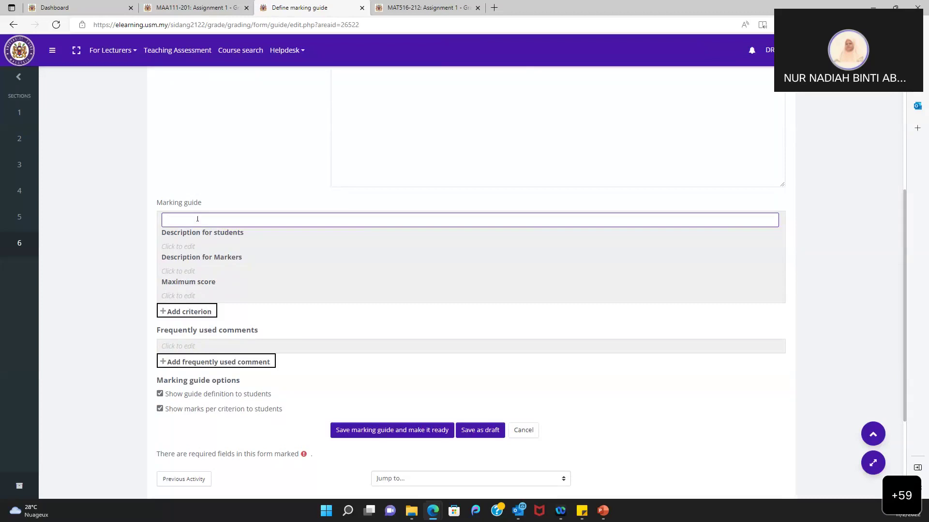
pyautogui.write('q1')
pyautogui.click(219, 155)
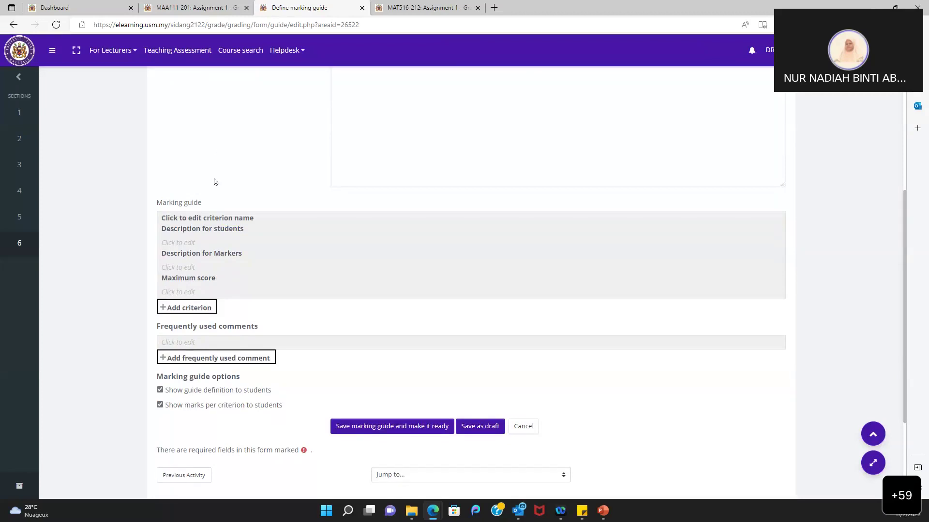
pyautogui.click(187, 218)
pyautogui.write('C')
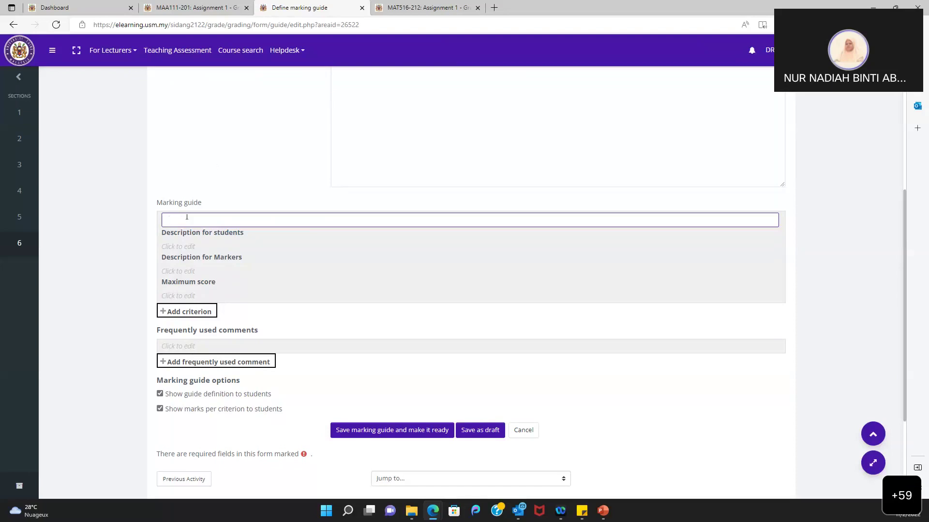
pyautogui.write('Q1')
# - Set the maximum score of criterion Q1 to 5
pyautogui.click(188, 246)
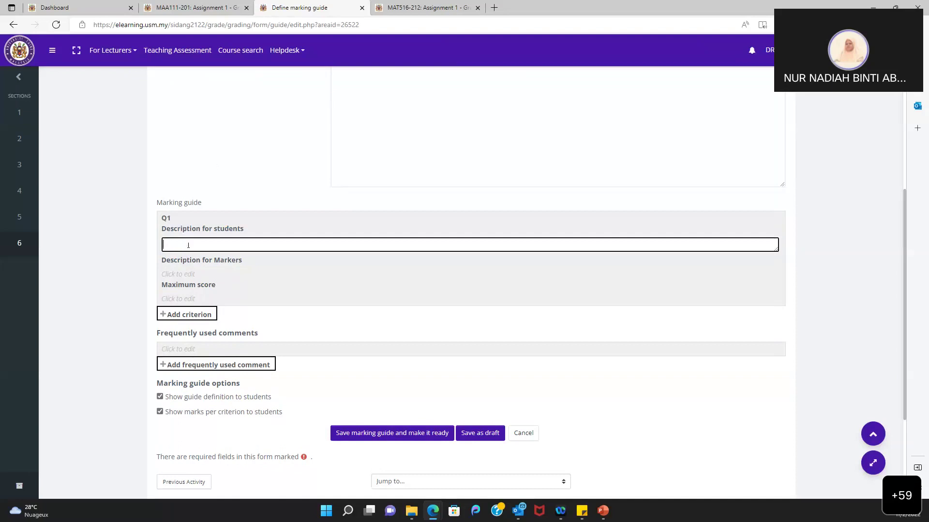
pyautogui.click(186, 273)
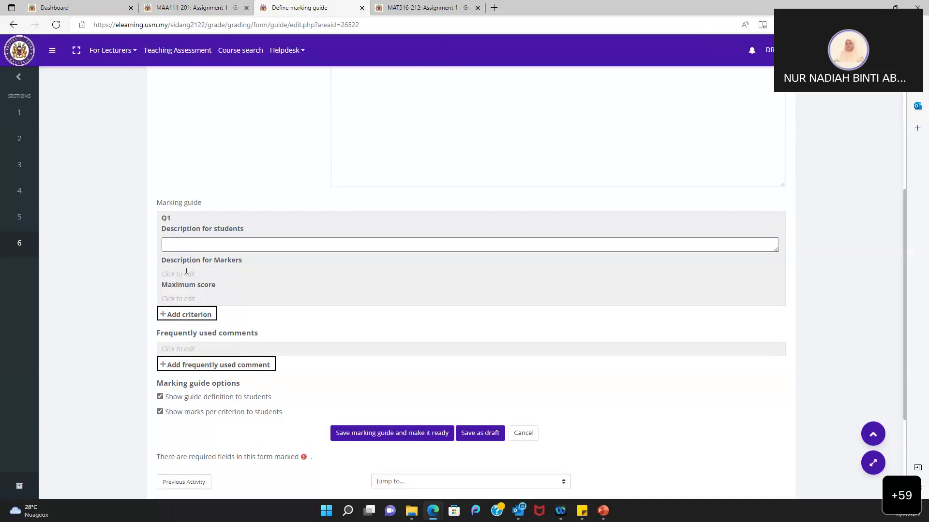
pyautogui.click(186, 297)
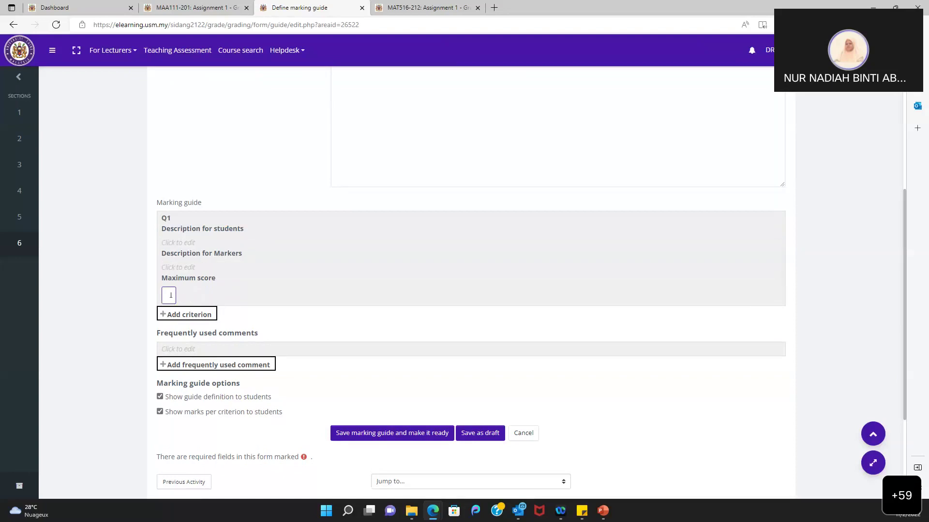
pyautogui.write('5')
pyautogui.click(131, 291)
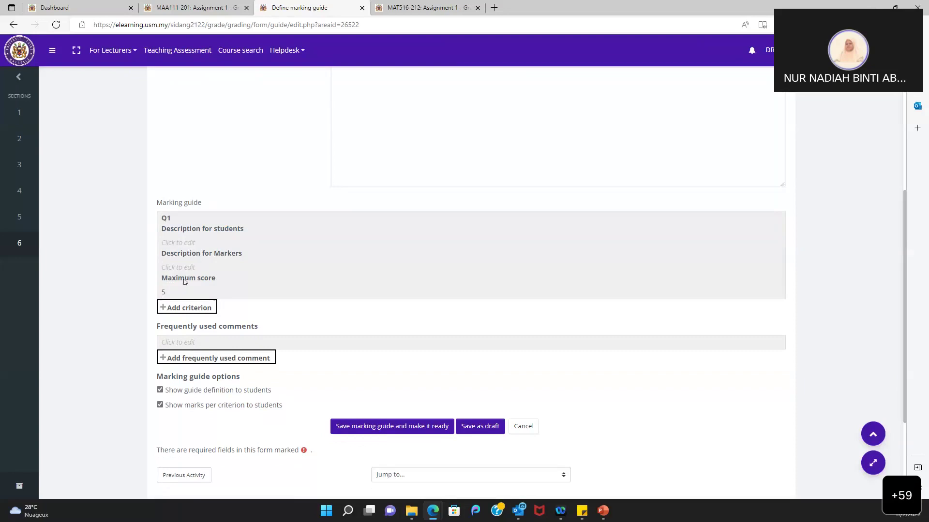
pyautogui.click(176, 292)
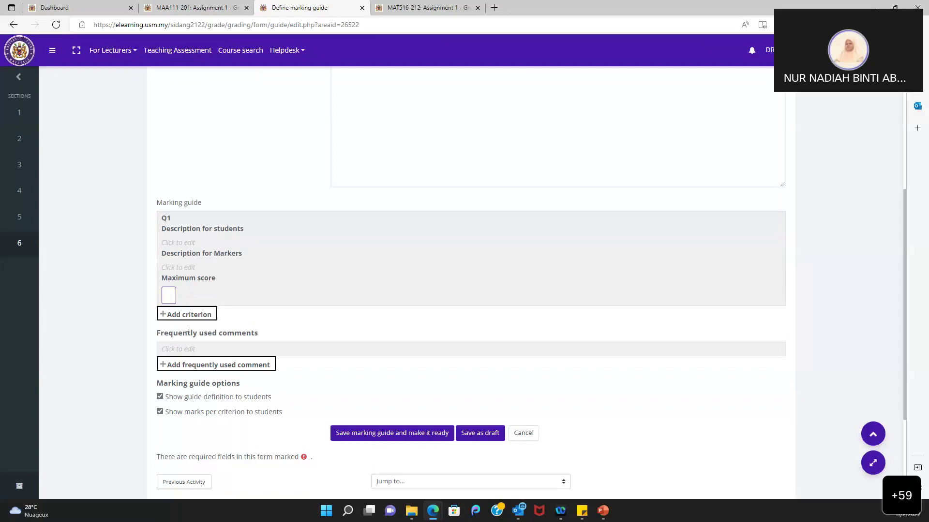
pyautogui.write('5')
pyautogui.click(134, 289)
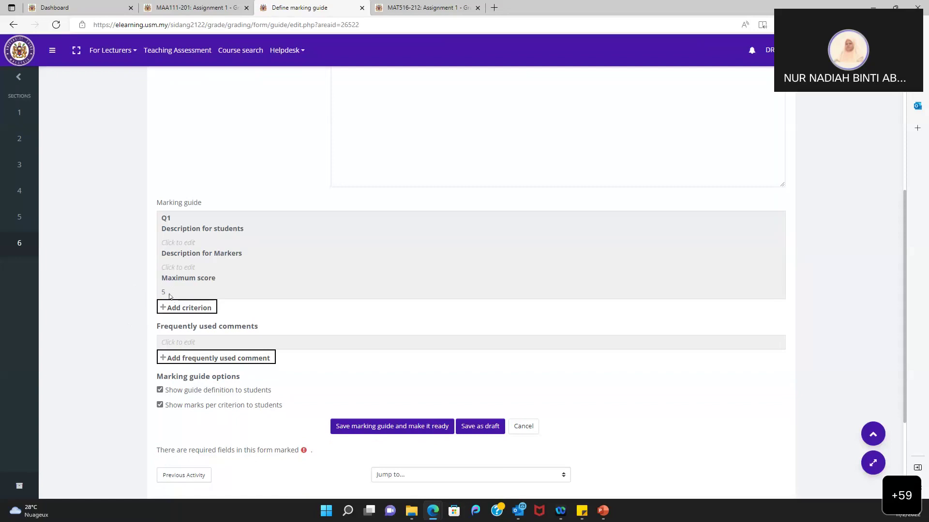
# - Turn off showing the guide definition to students, and turn the option back on
pyautogui.click(185, 242)
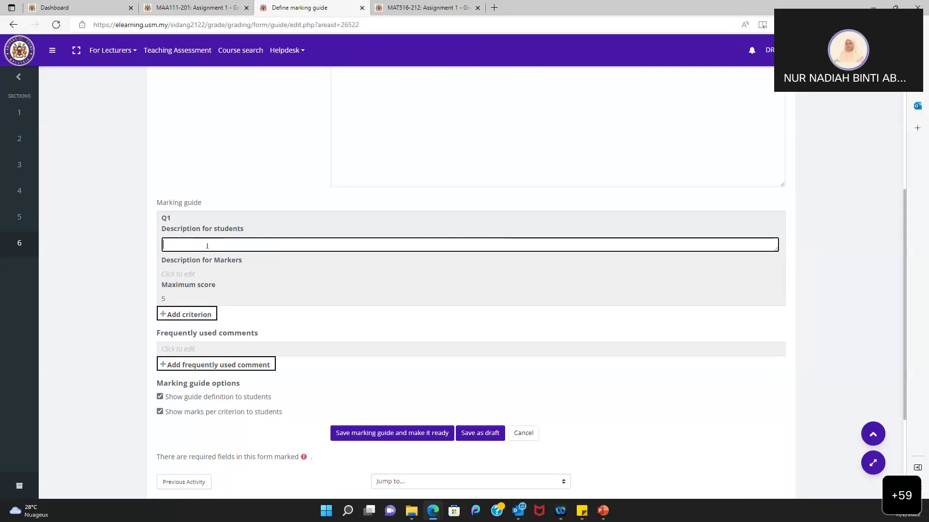
pyautogui.scroll(-1, 145, 358)
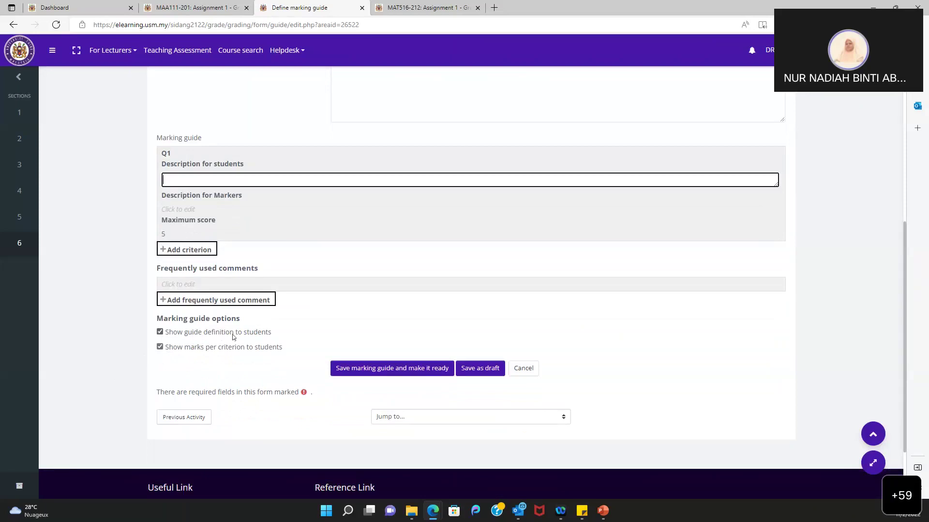
pyautogui.click(161, 332)
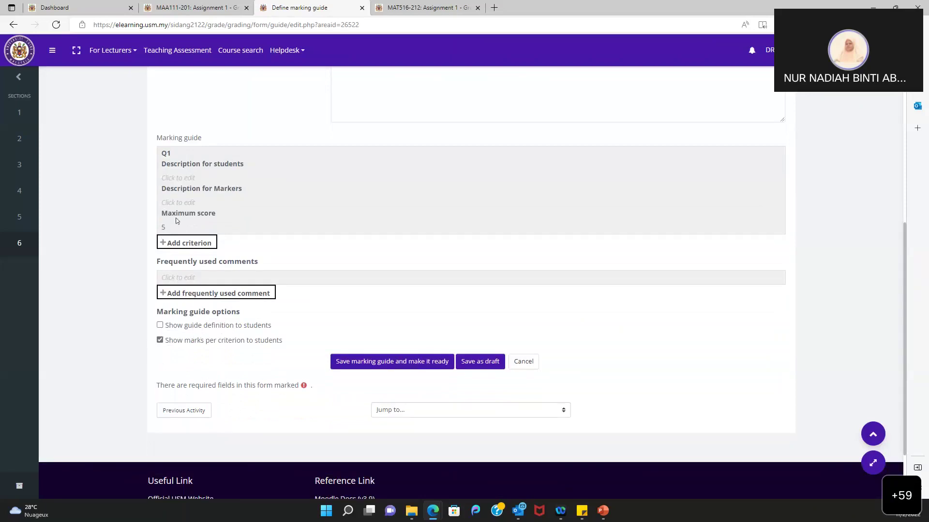
pyautogui.click(188, 178)
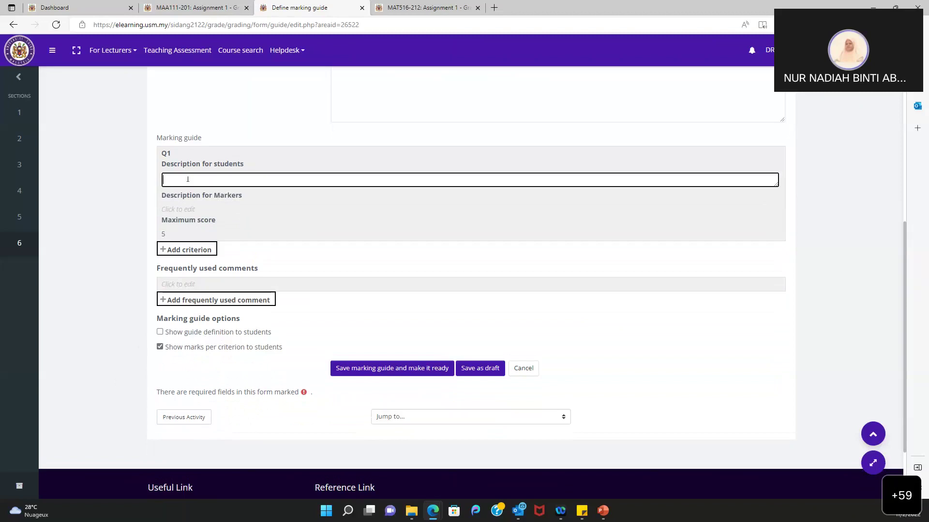
pyautogui.click(160, 332)
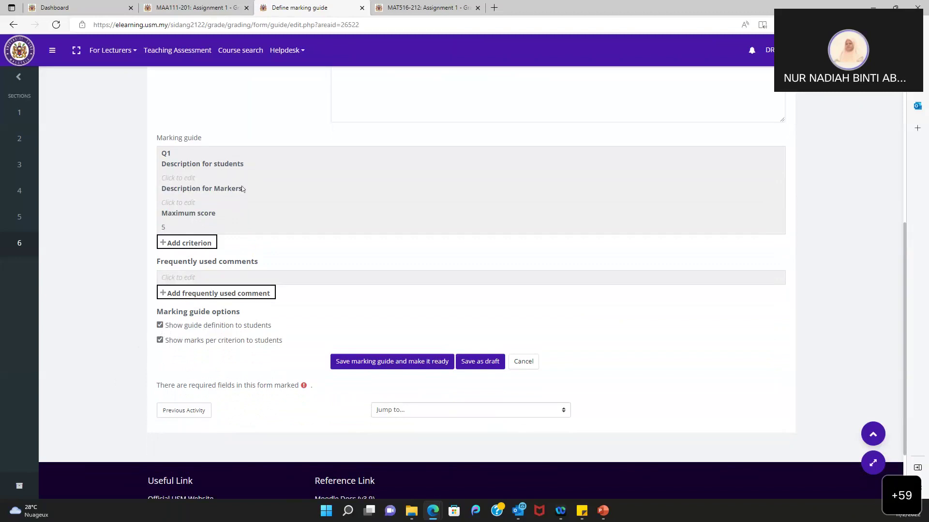
# - Write Q1's description for students on three lines: "Sufficiently defined: 2", "Partially sufficiently defined: 1" and "Wrong definition: 0"
pyautogui.click(203, 177)
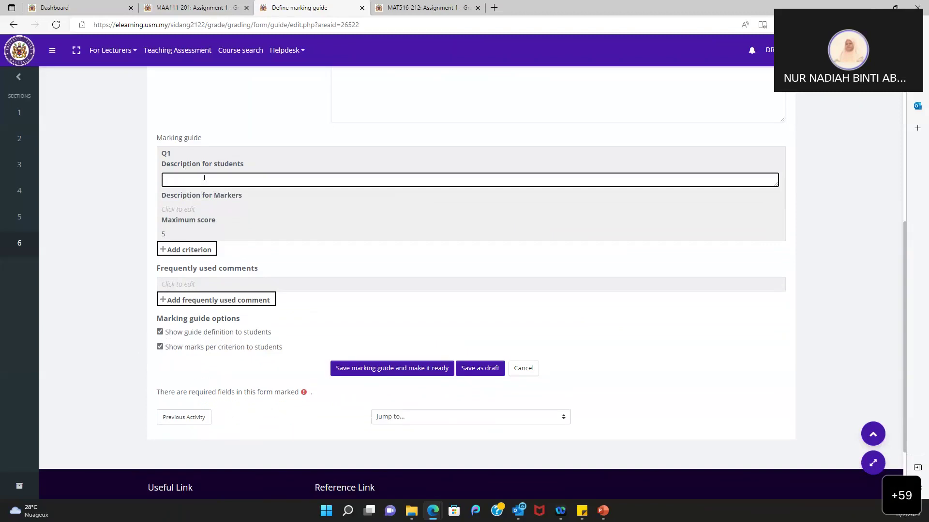
pyautogui.write('Enough defin')
pyautogui.hotkey('ctrl', 'BackSpace')
pyautogui.hotkey('ctrl', 'BackSpace')
pyautogui.write('Sufficiently defined: 5')
pyautogui.press('Return')
pyautogui.write('Partially')
pyautogui.press('Up')
pyautogui.press('Right')
pyautogui.press('Right')
pyautogui.press('Right')
pyautogui.press('Right')
pyautogui.press('Right')
pyautogui.press('Right')
pyautogui.press('Right')
pyautogui.press('Right')
pyautogui.press('Down')
pyautogui.write('sufficiently defined')
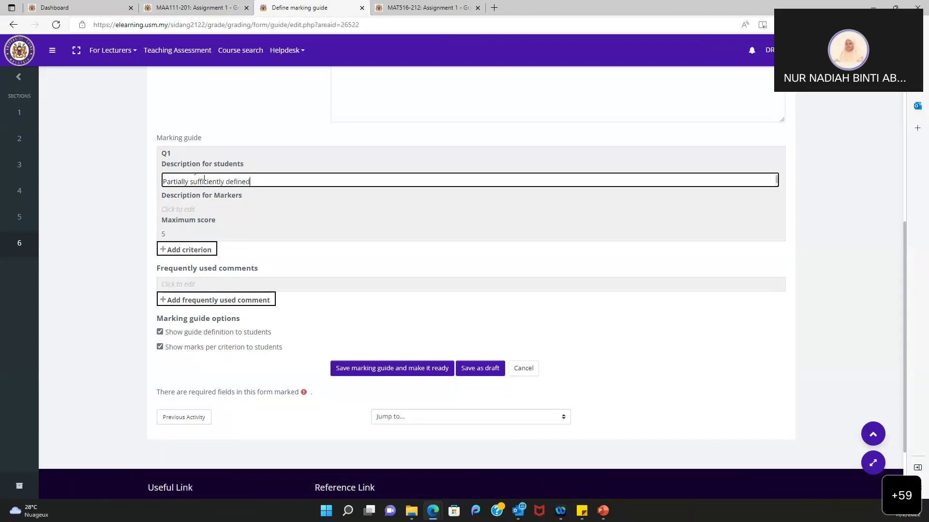
pyautogui.write(': 1')
pyautogui.press('Return')
pyautogui.write('Wrong definition: 0')
# - Change the maximum score of criterion Q1 to 3
pyautogui.click(174, 234)
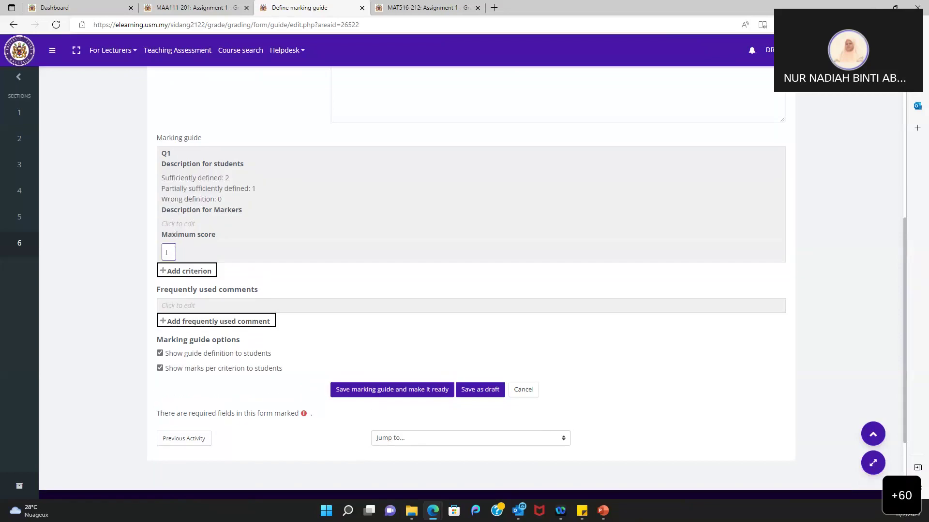
pyautogui.write('3')
pyautogui.click(130, 248)
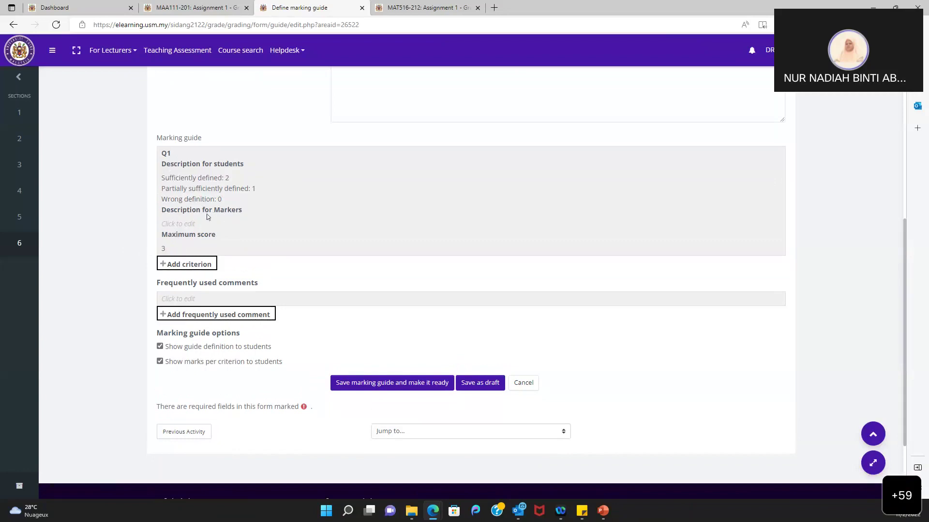
# - Enter "Extra comment: Do not give extra credit" as Q1's description for markers
pyautogui.click(192, 192)
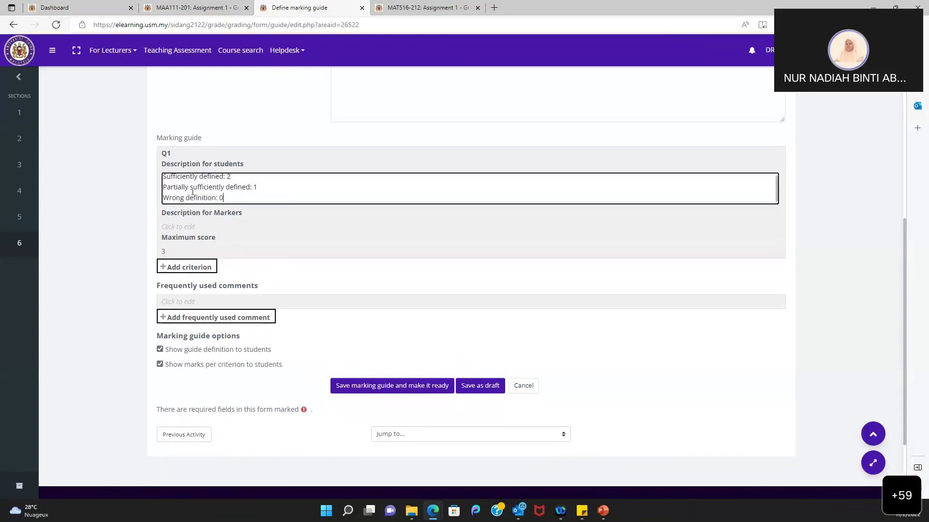
pyautogui.hotkey('shift', 'Up')
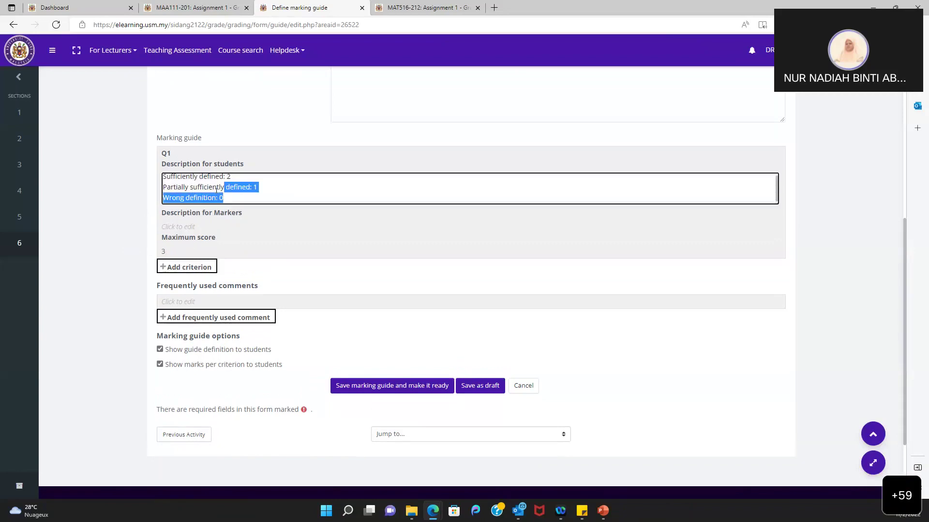
pyautogui.click(192, 226)
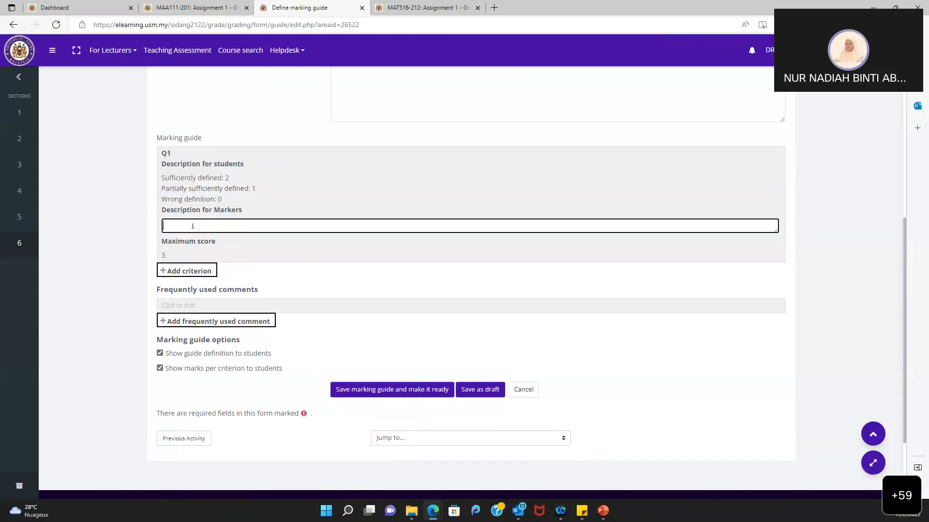
pyautogui.write('Extra comment: Do not give extra credit')
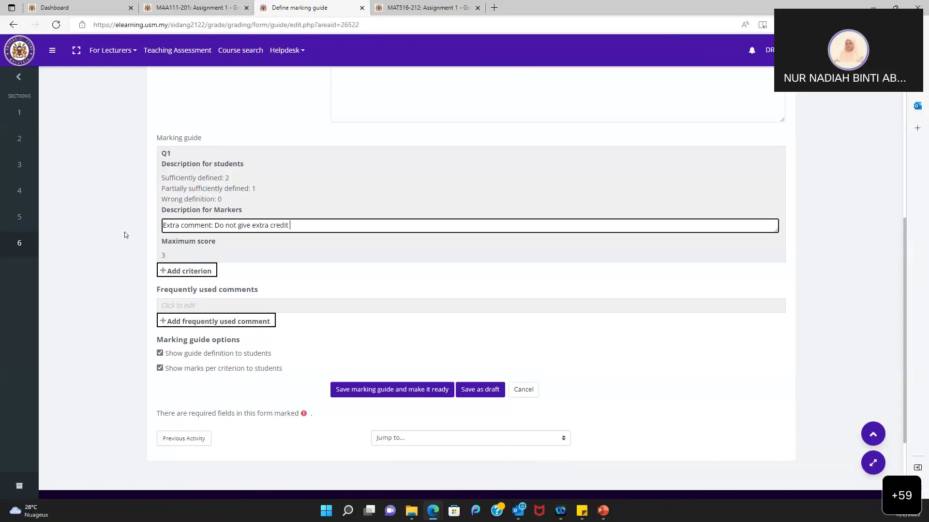
pyautogui.click(120, 232)
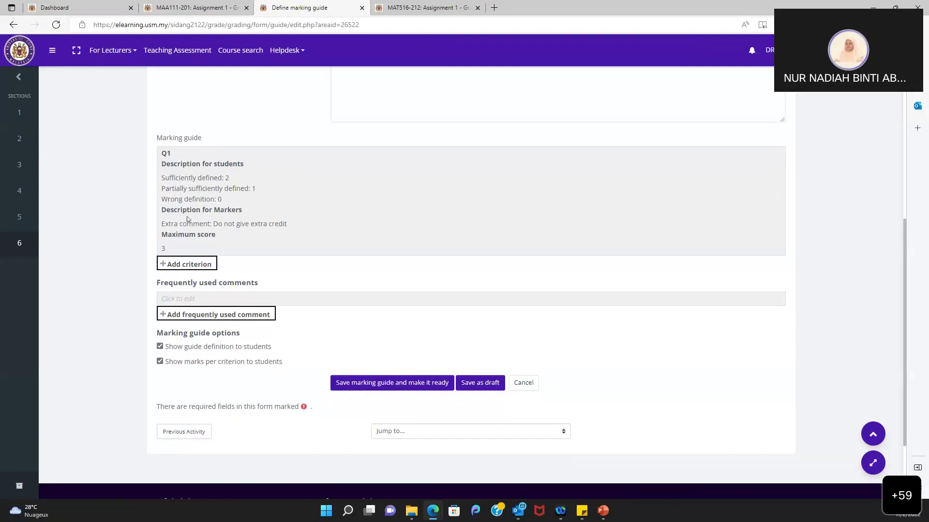
# - Add a second criterion named Q2 with a maximum score of 5
pyautogui.click(188, 265)
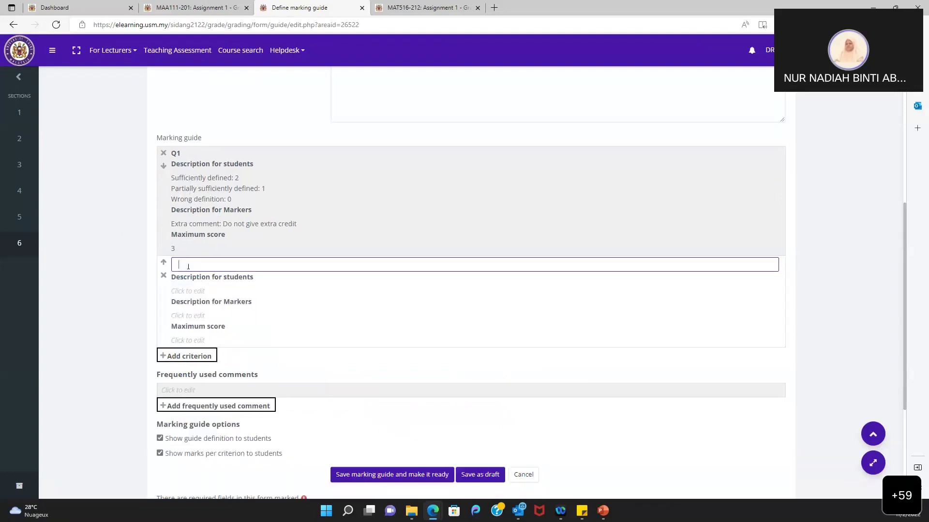
pyautogui.write('Q2')
pyautogui.click(192, 340)
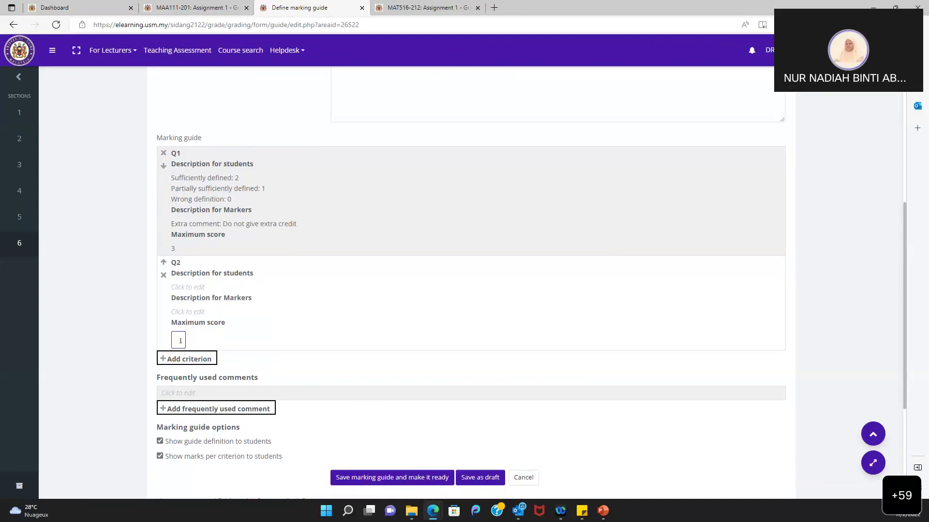
pyautogui.write('5')
pyautogui.click(120, 338)
# - Add a third criterion named Q3 with a maximum score of 2
pyautogui.scroll(-1, 121, 337)
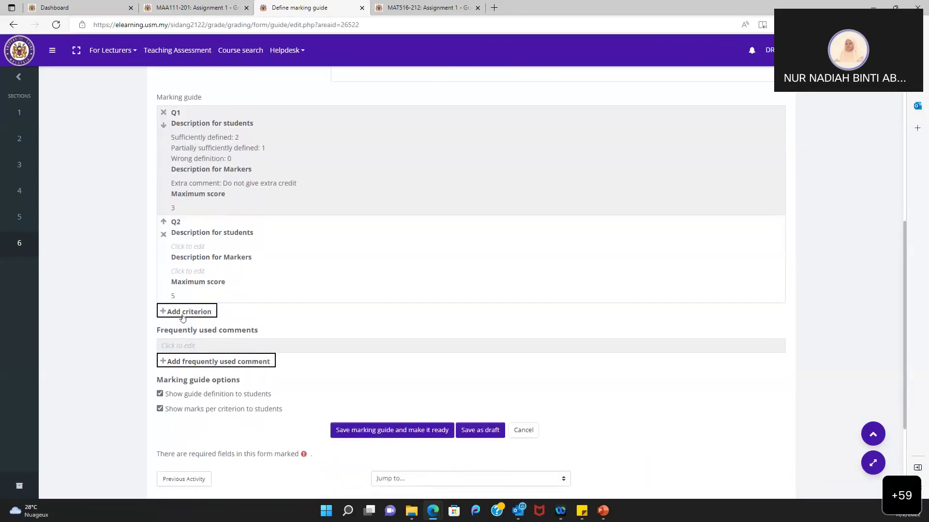
pyautogui.click(186, 312)
pyautogui.write('Q3')
pyautogui.click(188, 386)
pyautogui.write('2')
pyautogui.click(128, 384)
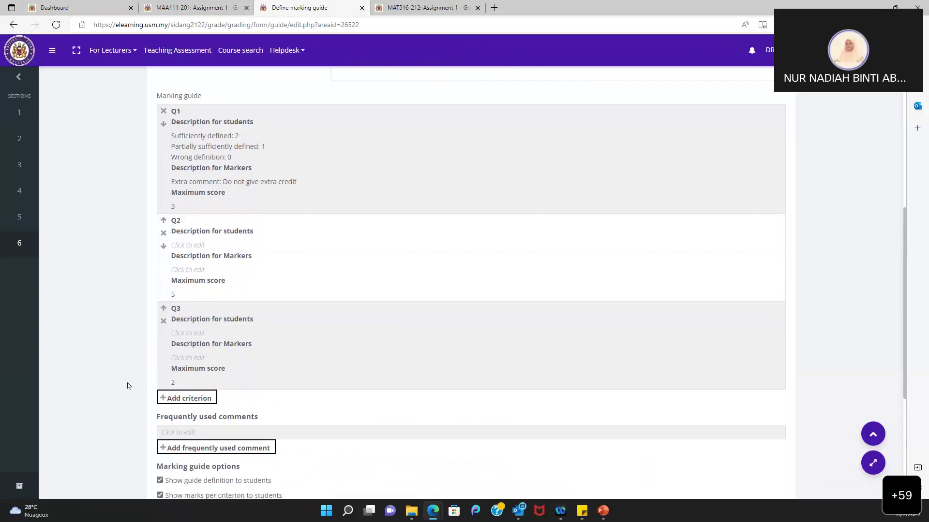
# - Change the maximum score of criterion Q2 to 4
pyautogui.scroll(-2, 128, 385)
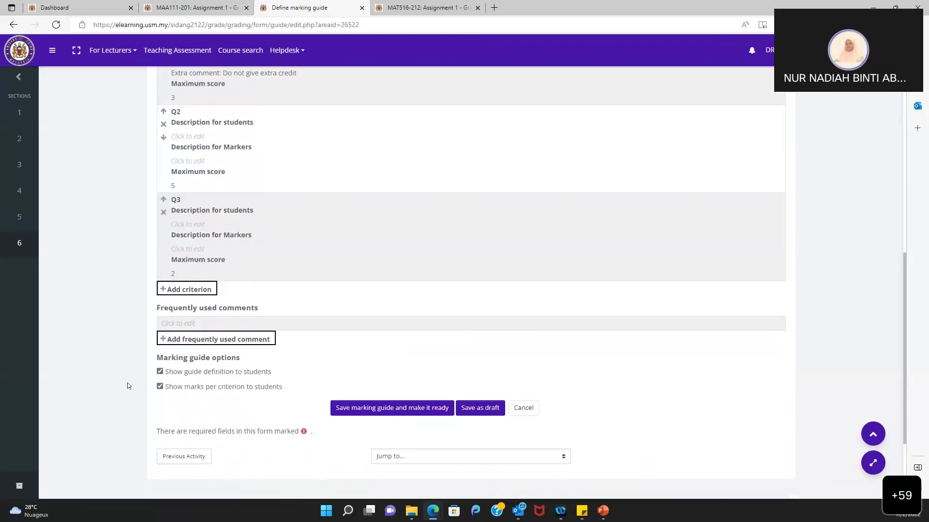
pyautogui.scroll(1, 128, 385)
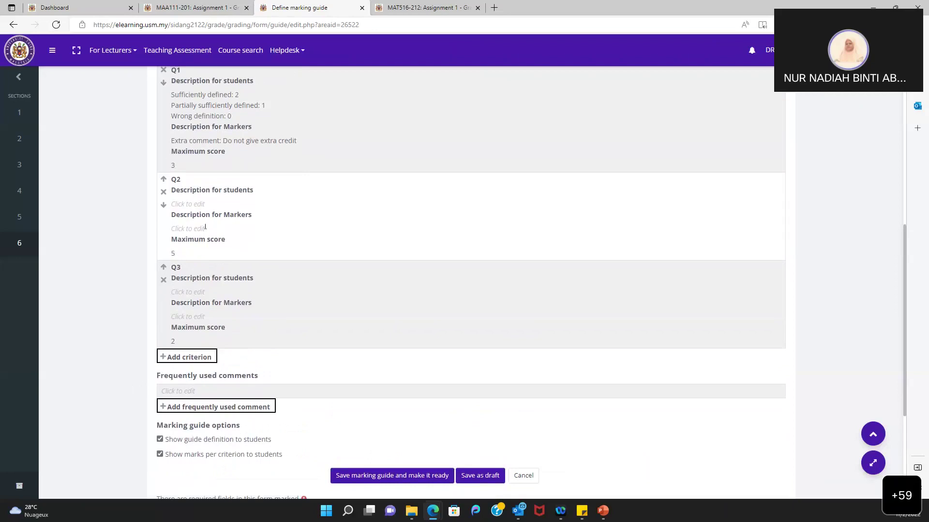
pyautogui.click(182, 256)
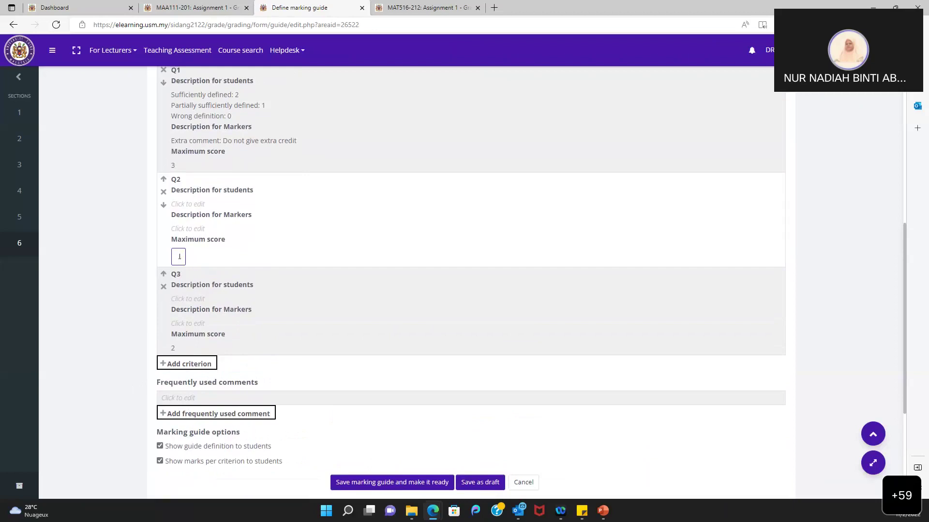
pyautogui.write('4')
pyautogui.click(101, 265)
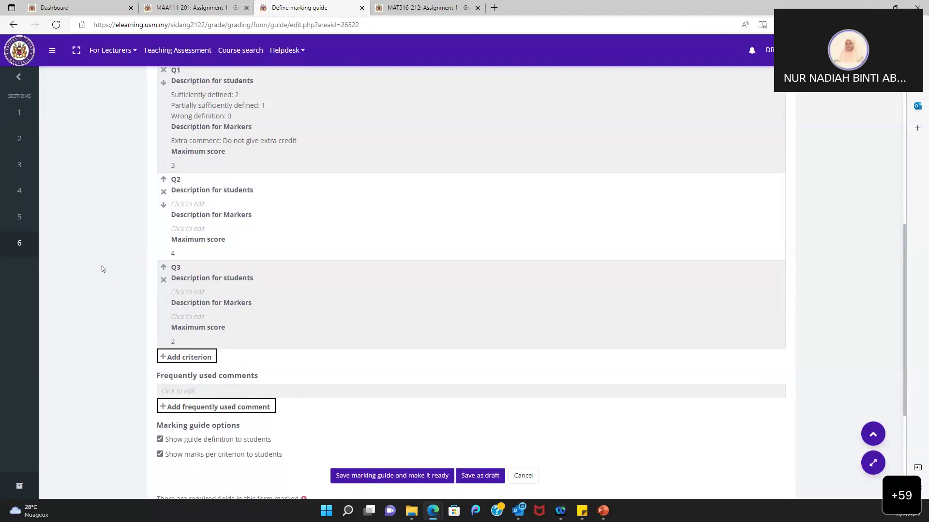
# - Turn off showing the guide definition to students and save the marking guide as ready for use
pyautogui.scroll(-4, 102, 266)
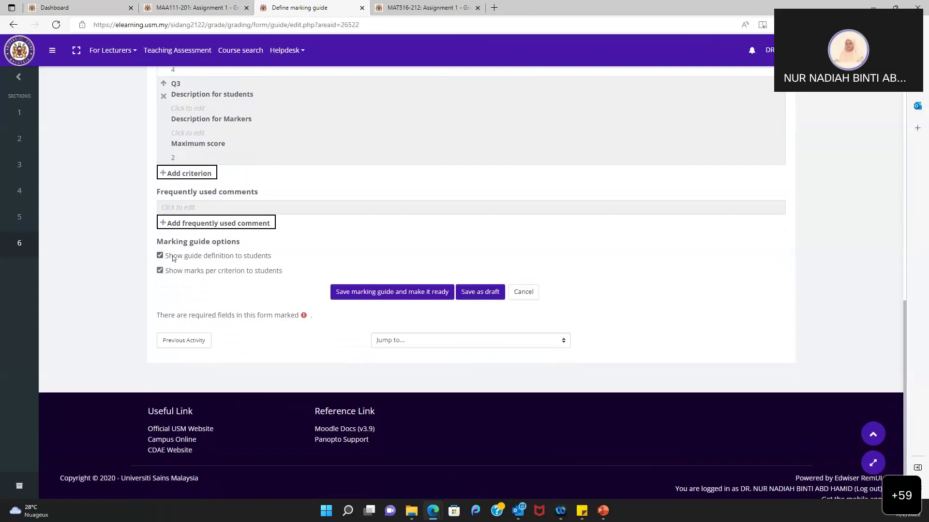
pyautogui.click(161, 257)
pyautogui.click(402, 297)
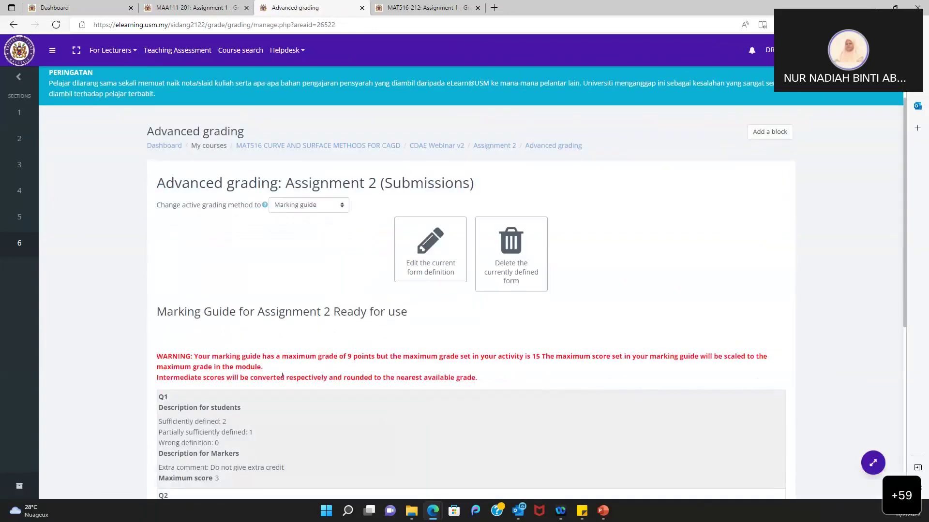
# - Review the saved marking guide's criteria, maximum scores and display options against the activity's maximum grade
pyautogui.scroll(-2, 282, 376)
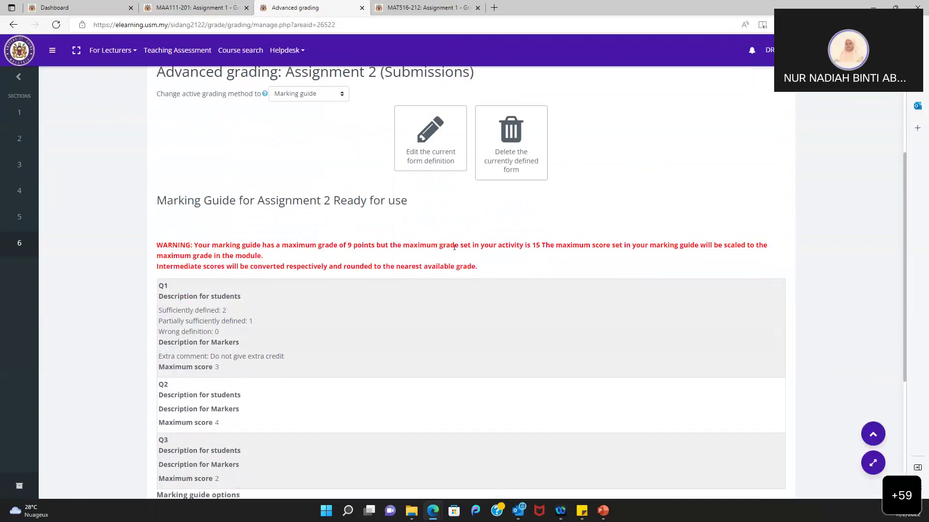
pyautogui.scroll(-3, 353, 266)
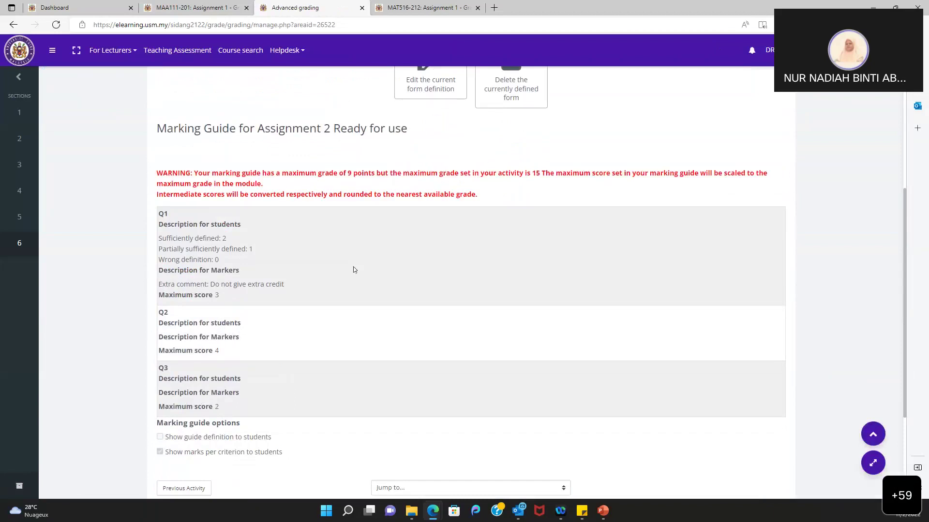
pyautogui.scroll(2, 353, 270)
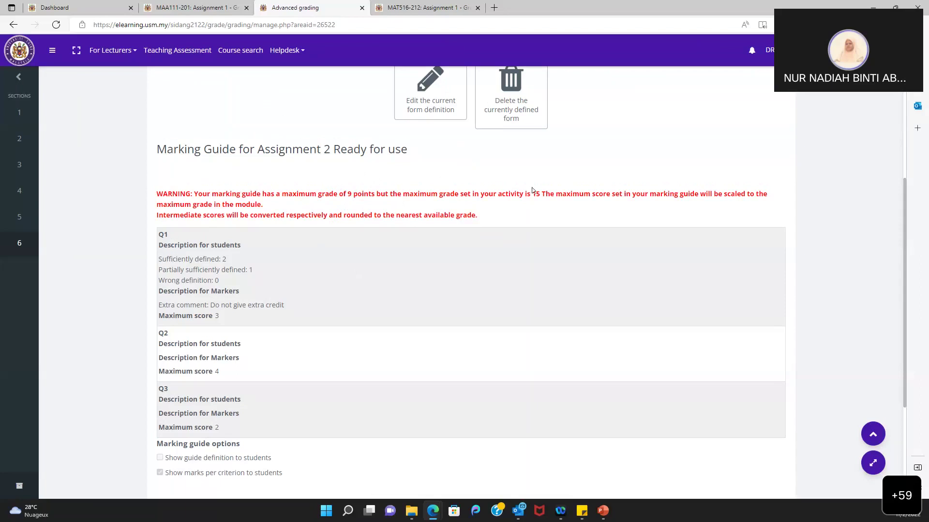
pyautogui.scroll(-3, 423, 300)
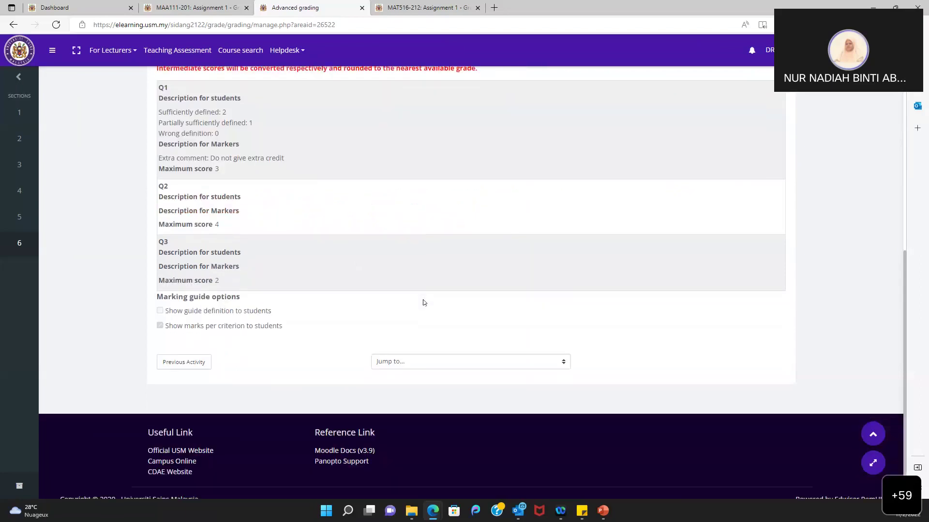
pyautogui.scroll(3, 326, 281)
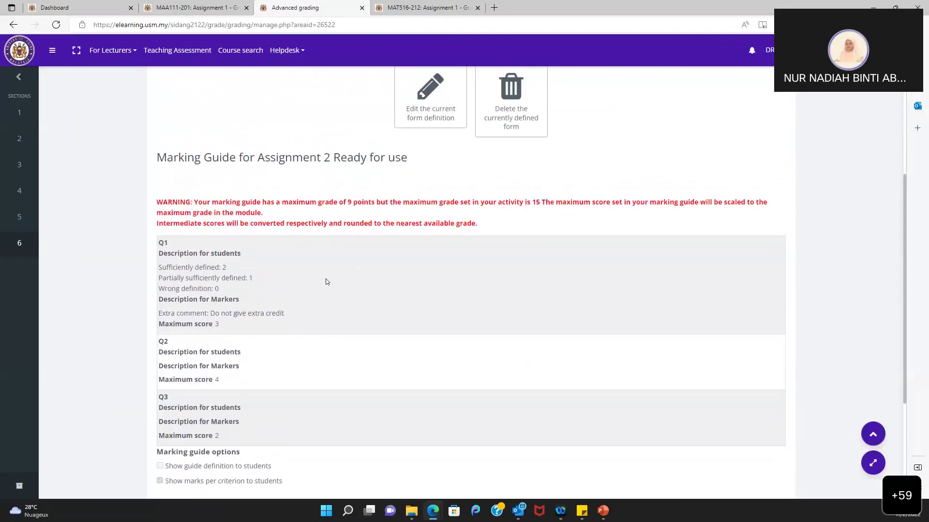
# - Reopen Assignment 2's marking guide definition, check its criteria and options, and save it again unaltered
pyautogui.scroll(2, 326, 282)
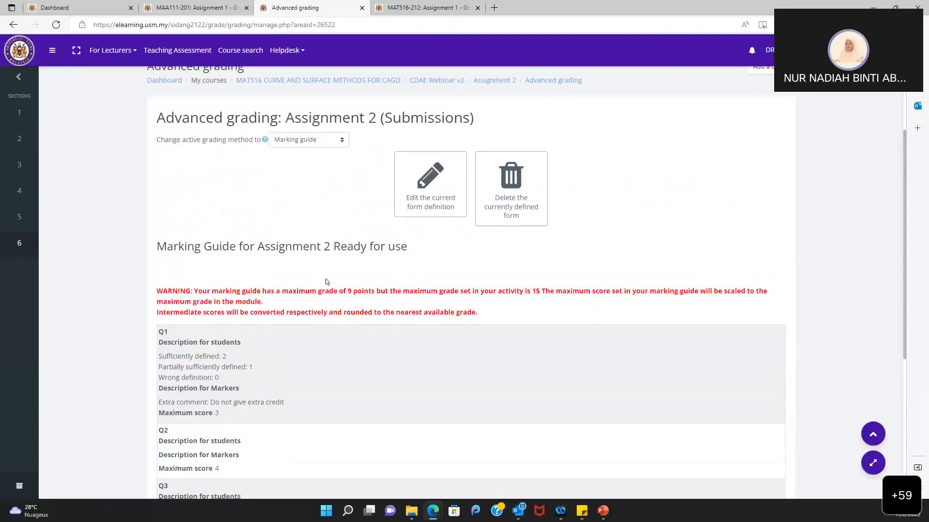
pyautogui.click(426, 188)
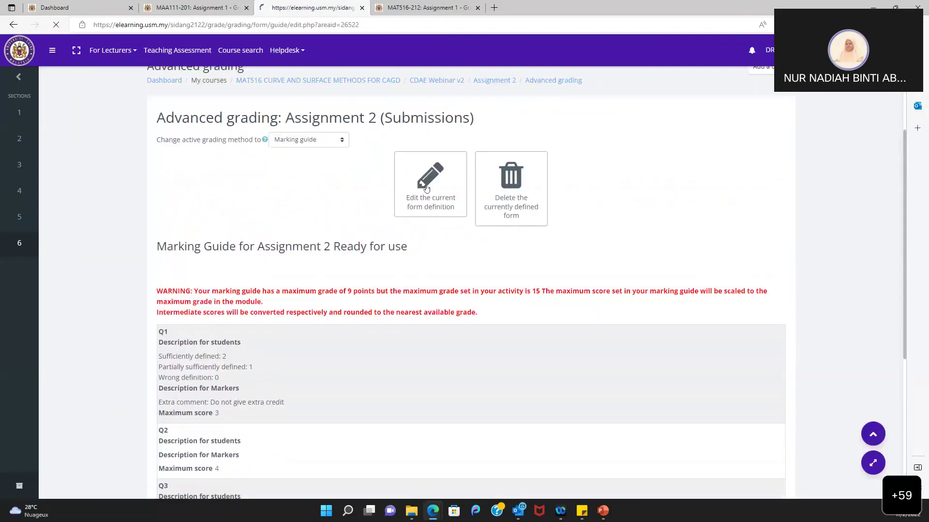
pyautogui.scroll(-4, 280, 352)
pyautogui.scroll(-4, 280, 356)
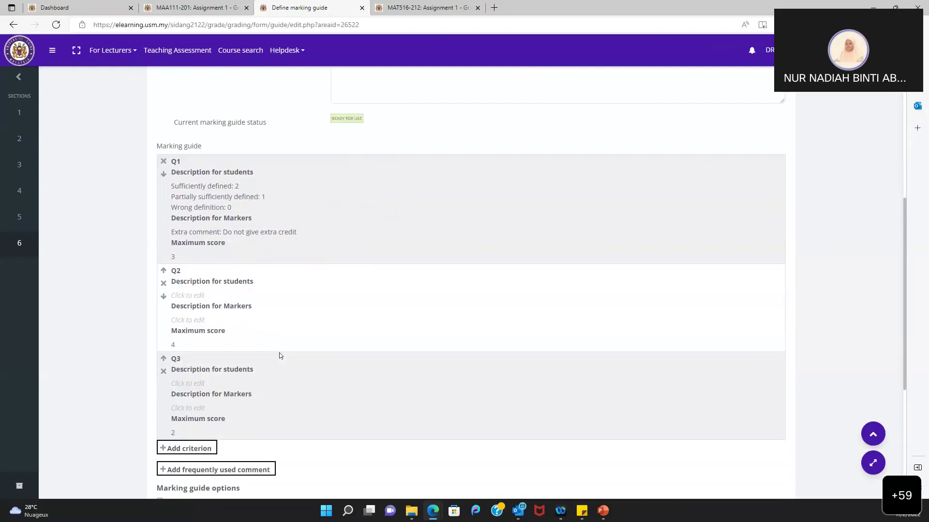
pyautogui.scroll(-4, 367, 354)
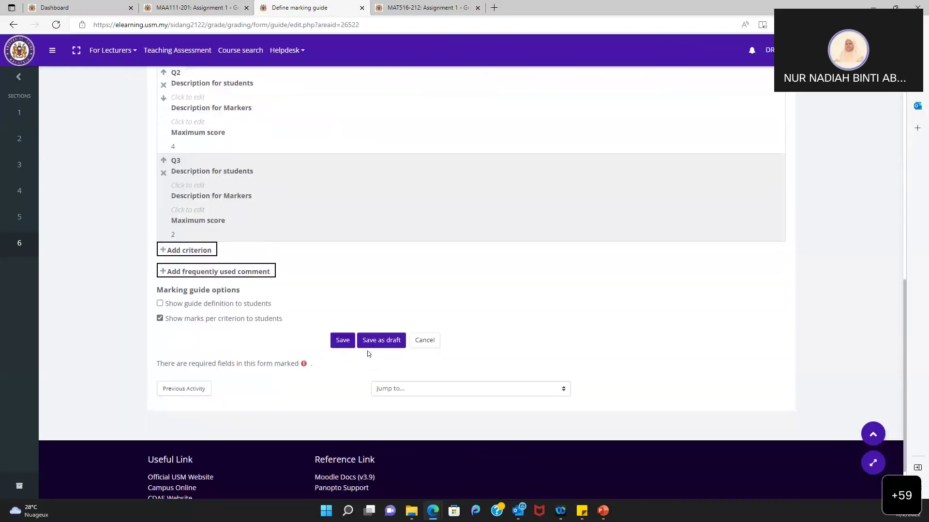
pyautogui.click(343, 336)
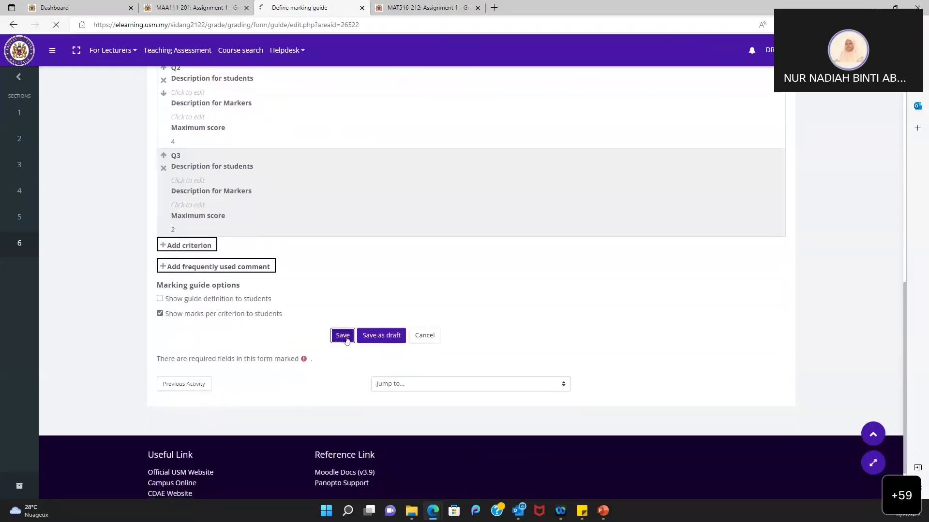
pyautogui.scroll(-2, 368, 372)
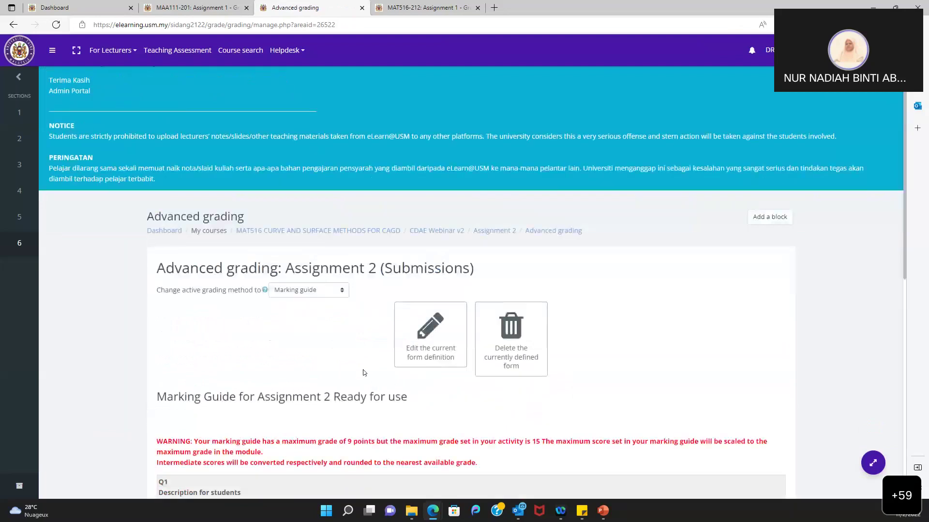
pyautogui.scroll(-2, 394, 360)
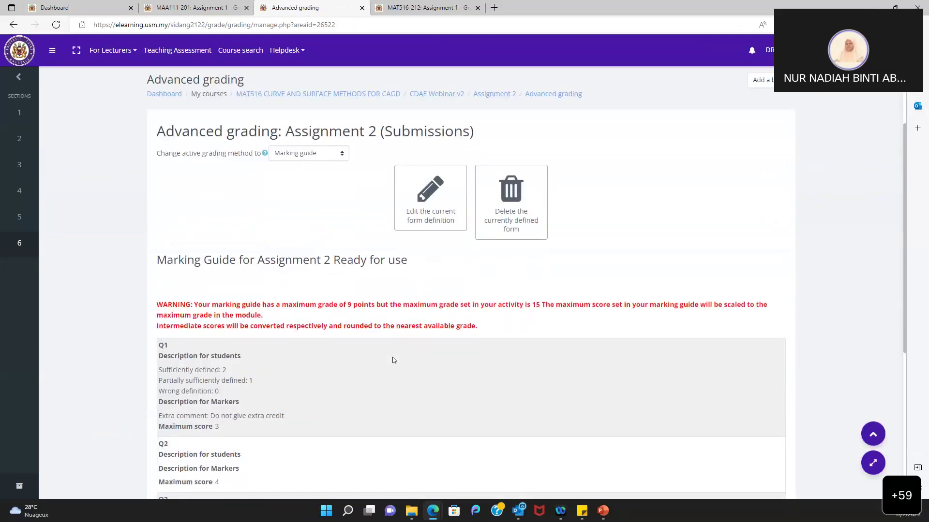
# - Return to the Assignment 2 activity and open its student grading page
pyautogui.scroll(2, 615, 217)
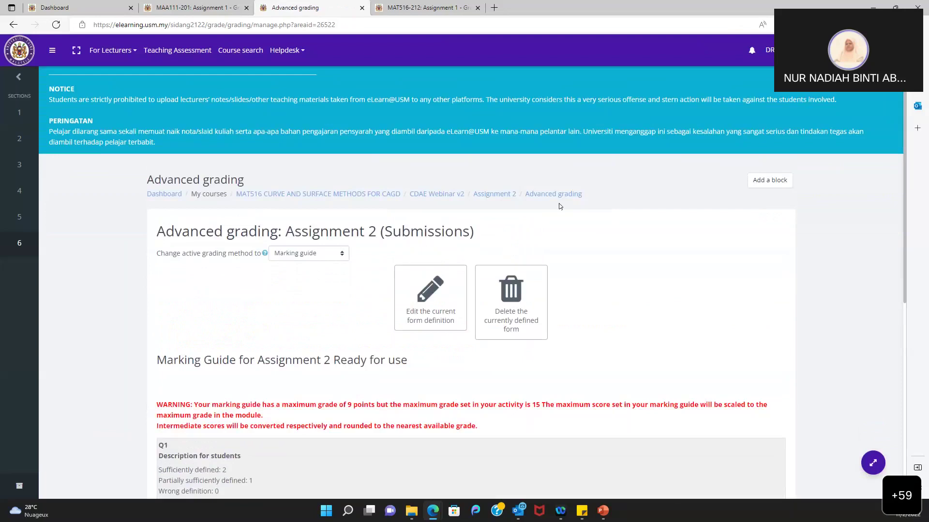
pyautogui.click(496, 195)
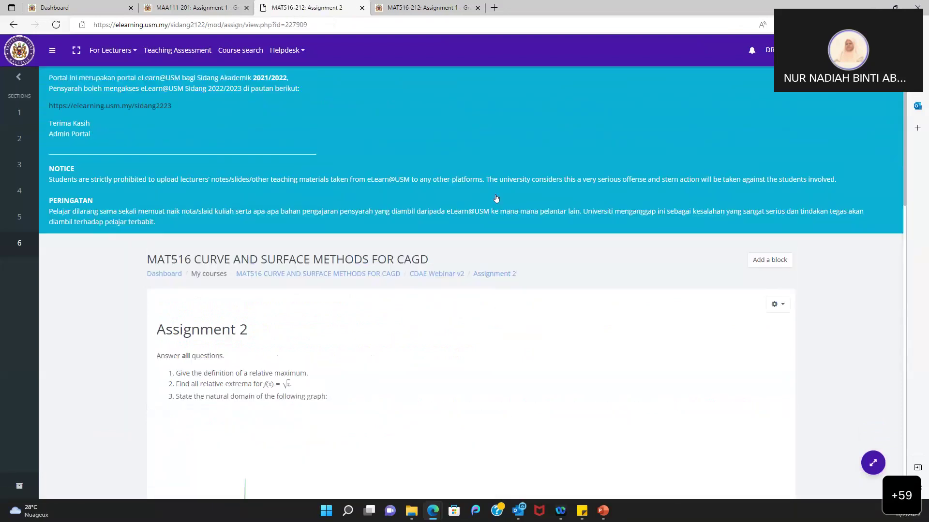
pyautogui.scroll(-6, 460, 307)
pyautogui.scroll(-4, 460, 307)
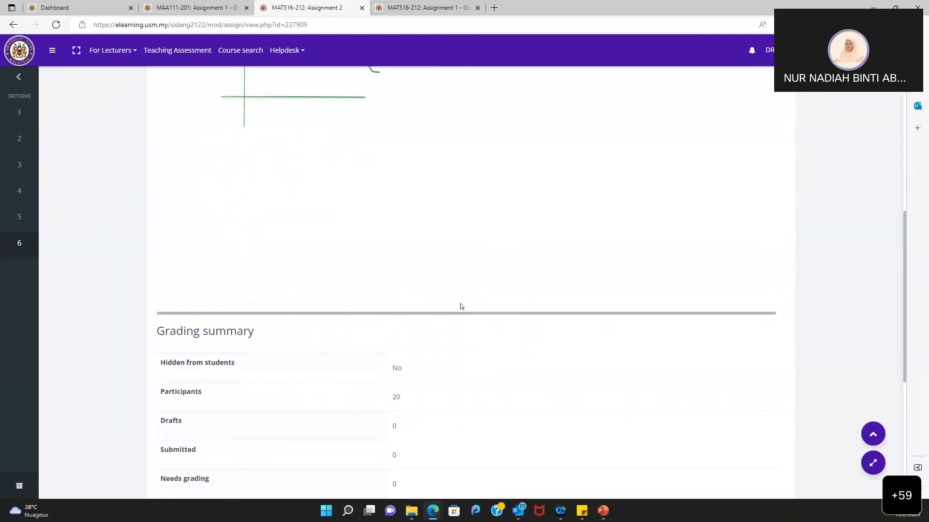
pyautogui.scroll(-3, 460, 307)
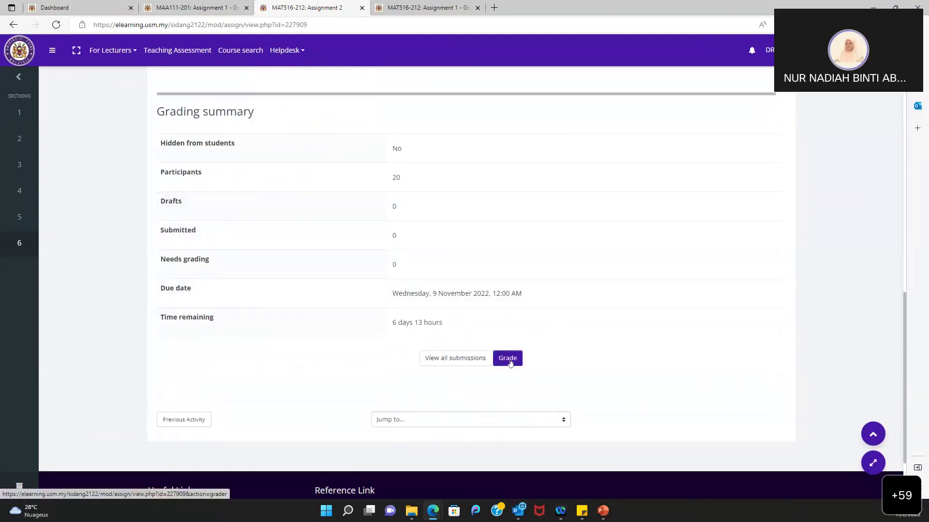
pyautogui.click(508, 359)
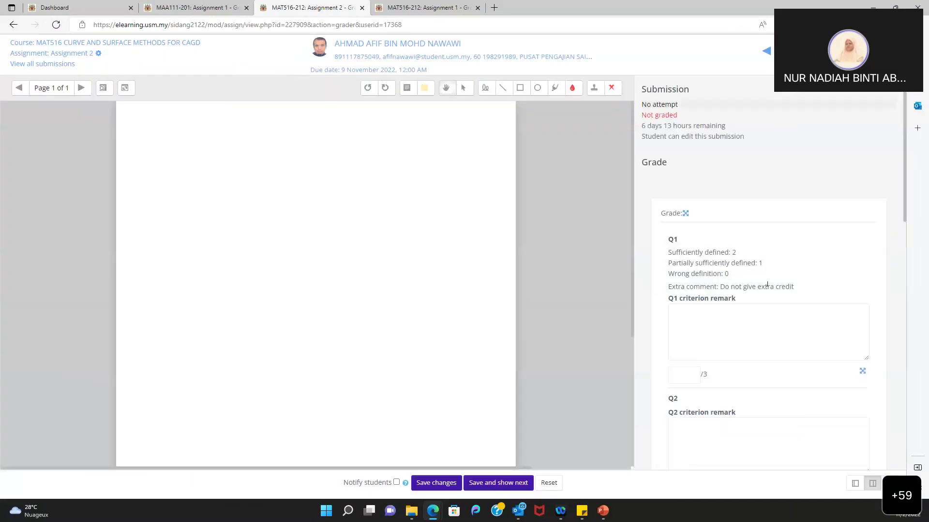
# - Examine how the Q1, Q2 and Q3 remarks, score fields and description display options appear on the grading page
pyautogui.scroll(-3, 767, 286)
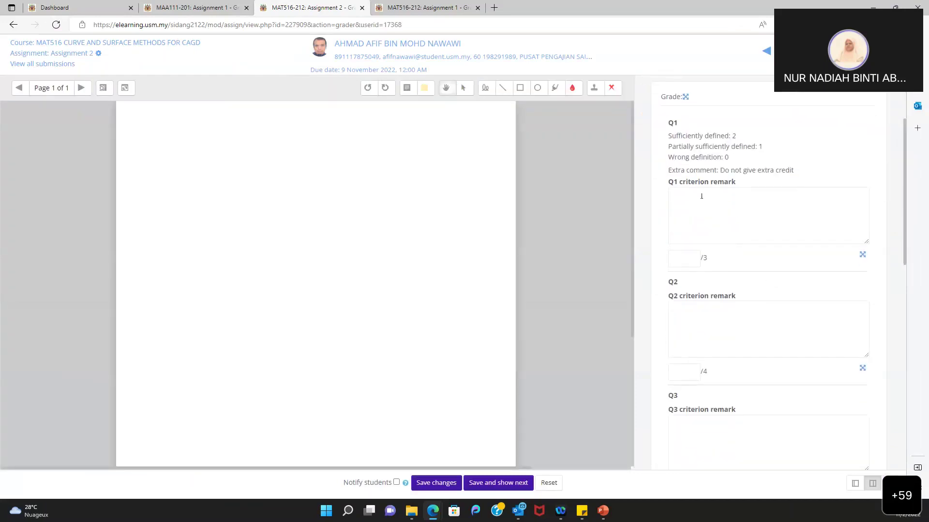
pyautogui.scroll(-2, 708, 222)
pyautogui.scroll(-2, 705, 231)
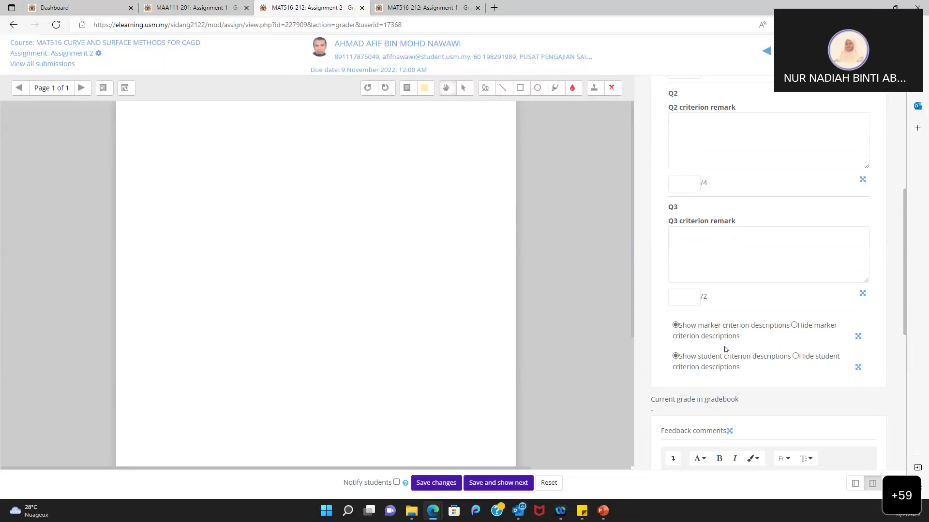
pyautogui.scroll(-2, 726, 349)
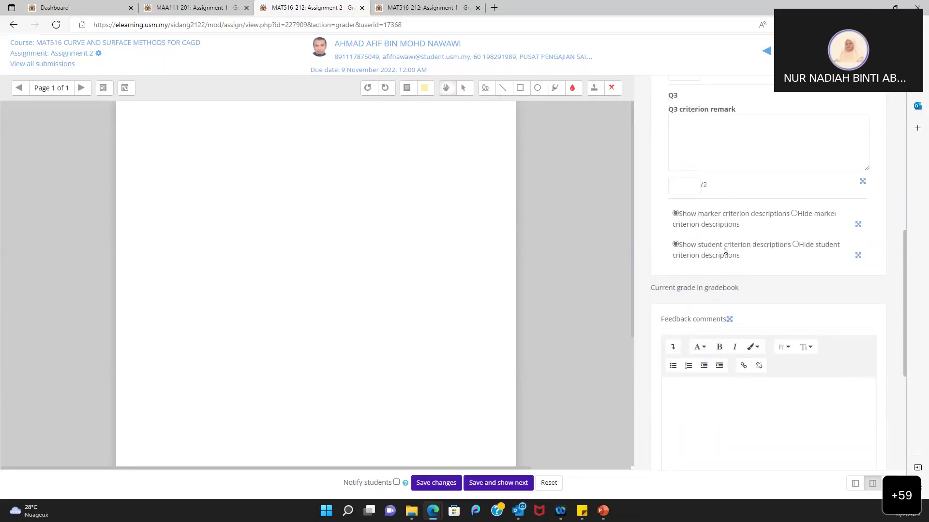
pyautogui.scroll(2, 757, 253)
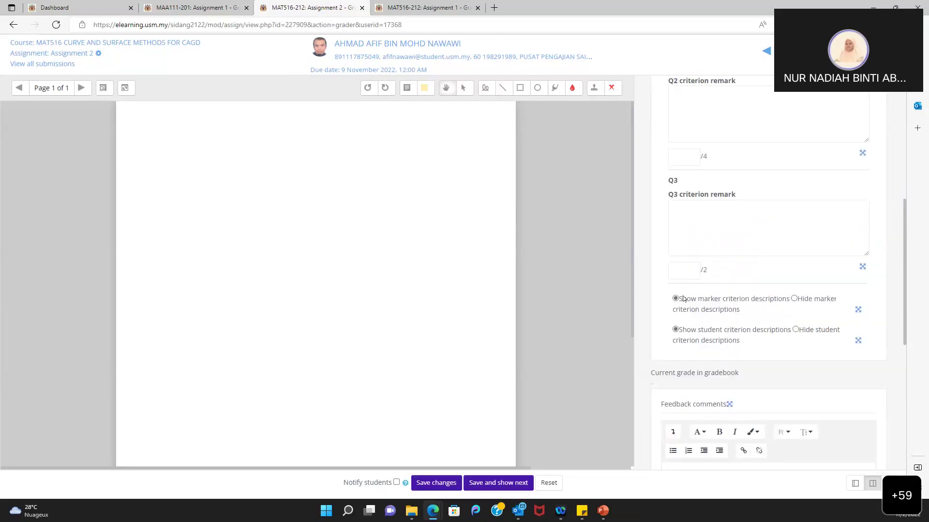
pyautogui.scroll(2, 764, 322)
pyautogui.scroll(4, 764, 321)
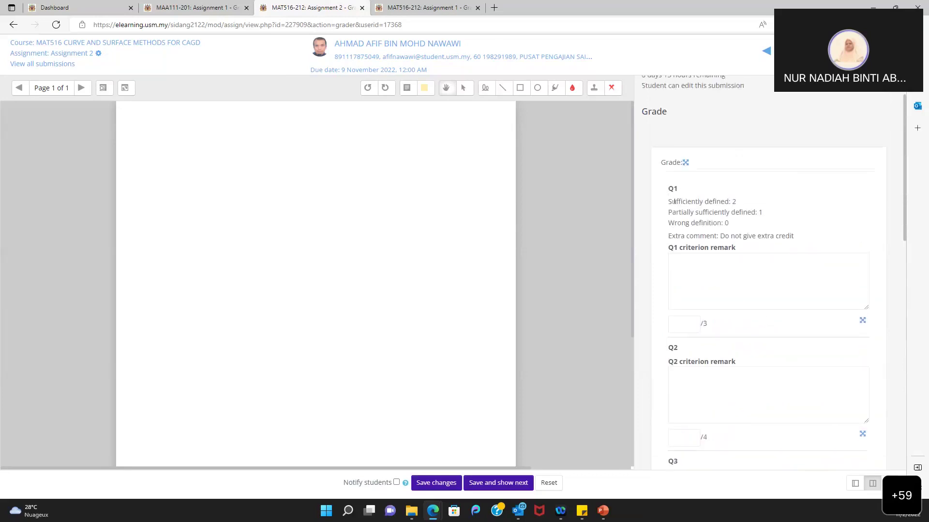
pyautogui.scroll(-7, 734, 330)
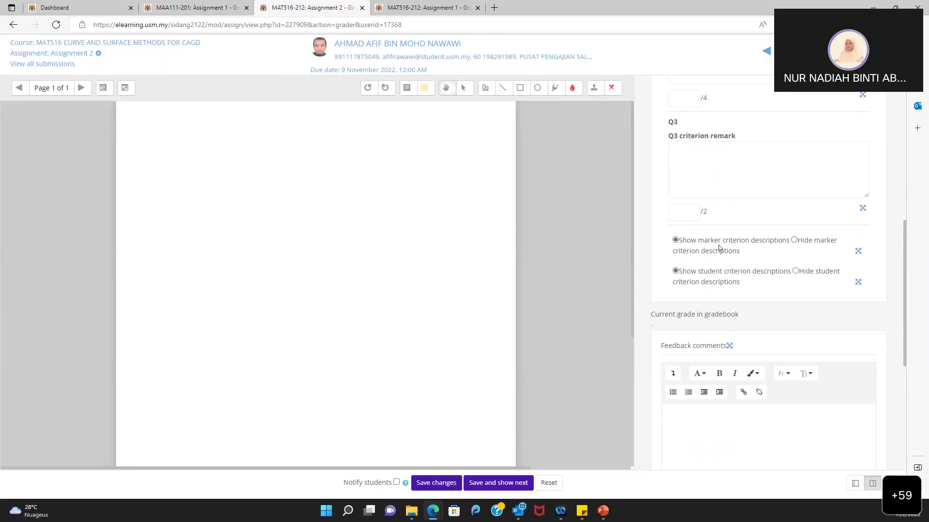
# - Try hiding the marker and student criterion descriptions, and set both back to shown
pyautogui.click(794, 240)
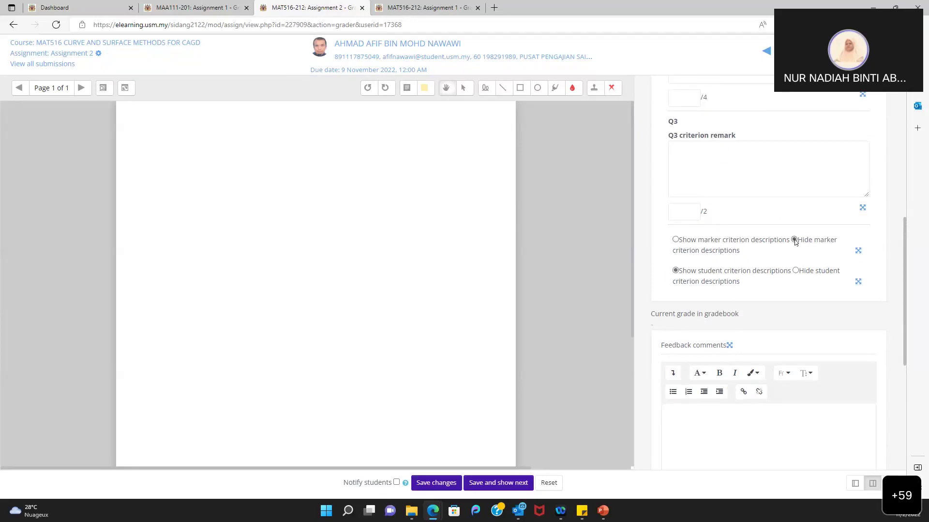
pyautogui.click(795, 269)
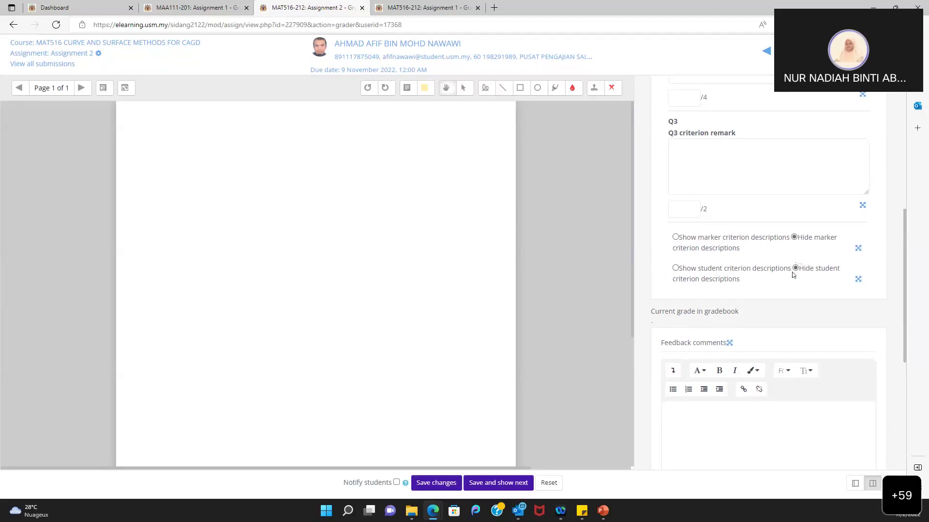
pyautogui.click(675, 238)
pyautogui.click(675, 269)
# - Score the student 2.5 for criterion Q1 and 3 for criterion Q2, leaving the remarks empty
pyautogui.scroll(6, 726, 212)
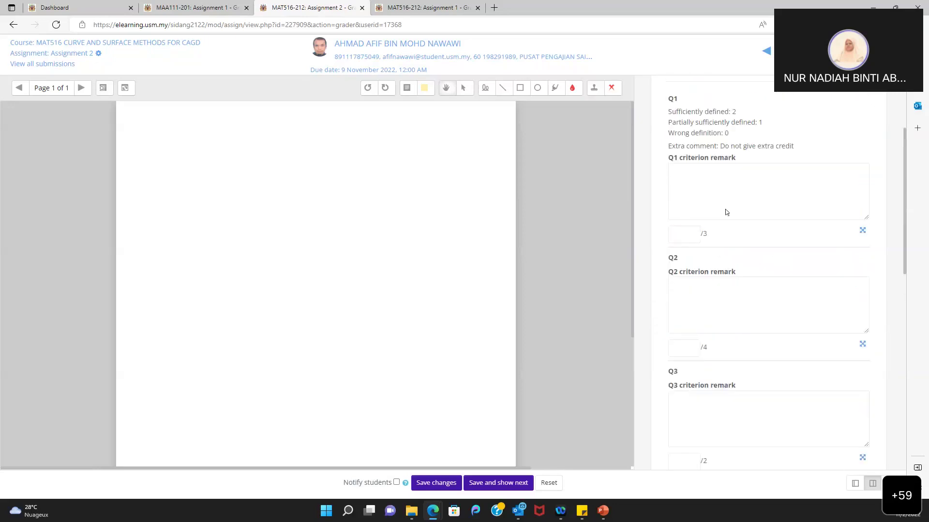
pyautogui.scroll(-2, 726, 211)
pyautogui.click(684, 222)
pyautogui.write('2.5')
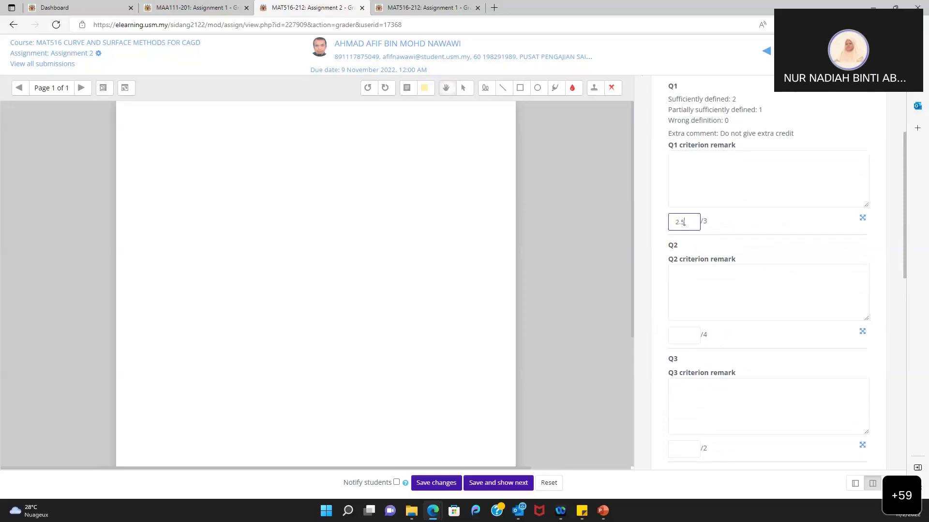
pyautogui.click(715, 172)
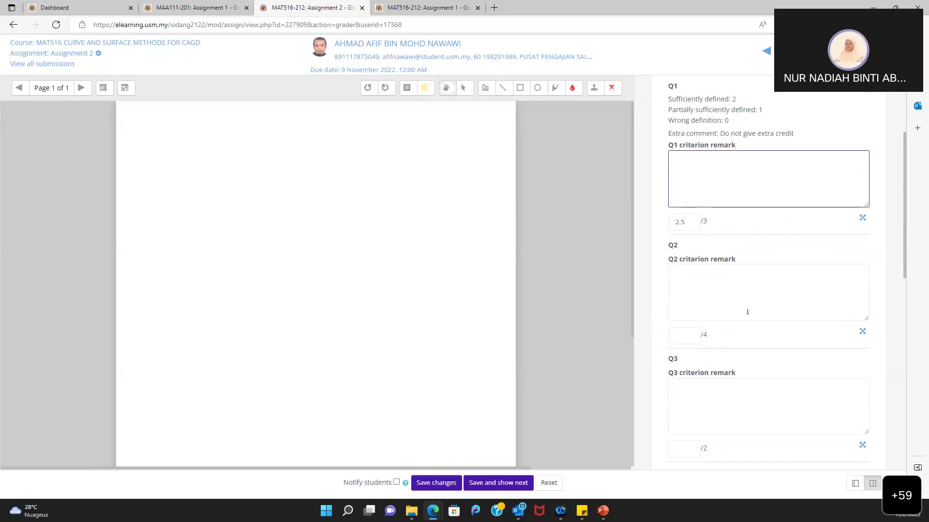
pyautogui.scroll(-1, 747, 312)
pyautogui.click(691, 299)
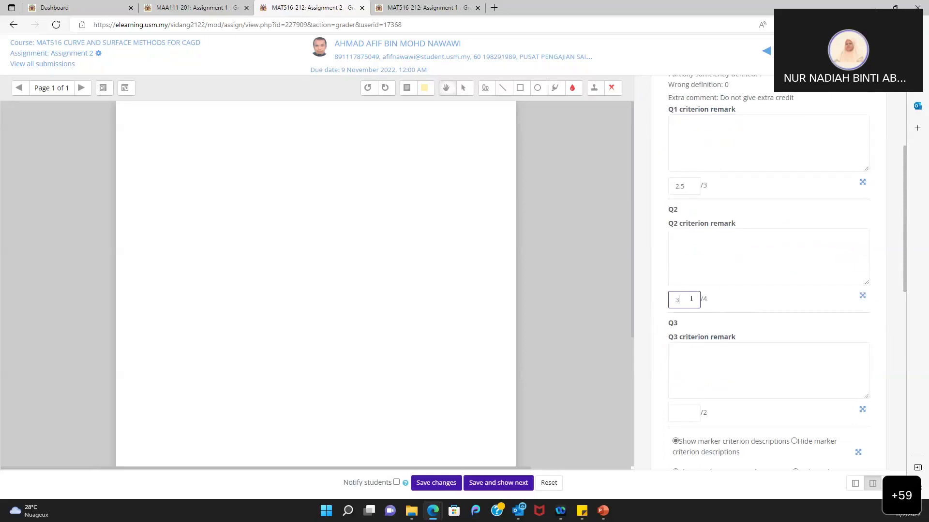
pyautogui.write('3')
# - Score the student 1 for criterion Q3 and save the grading changes
pyautogui.scroll(-3, 691, 299)
pyautogui.click(687, 292)
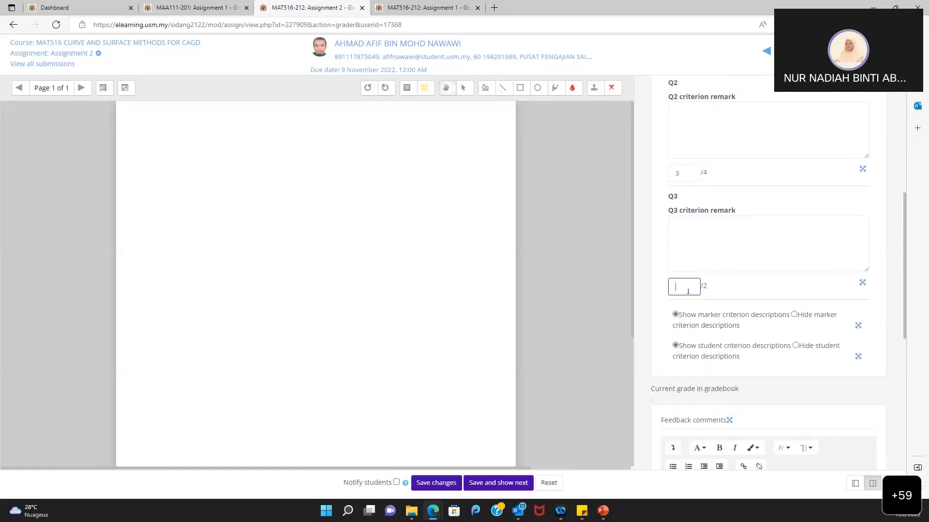
pyautogui.scroll(-8, 709, 318)
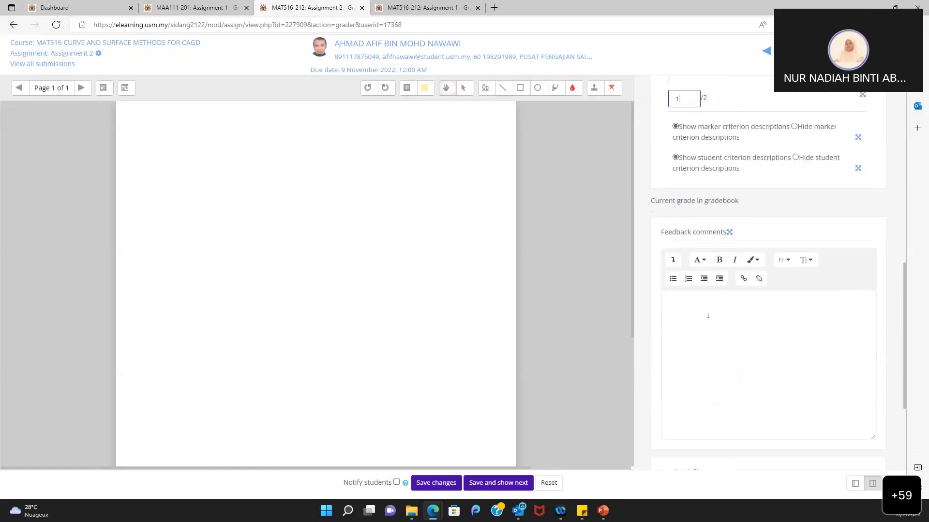
pyautogui.scroll(-4, 593, 332)
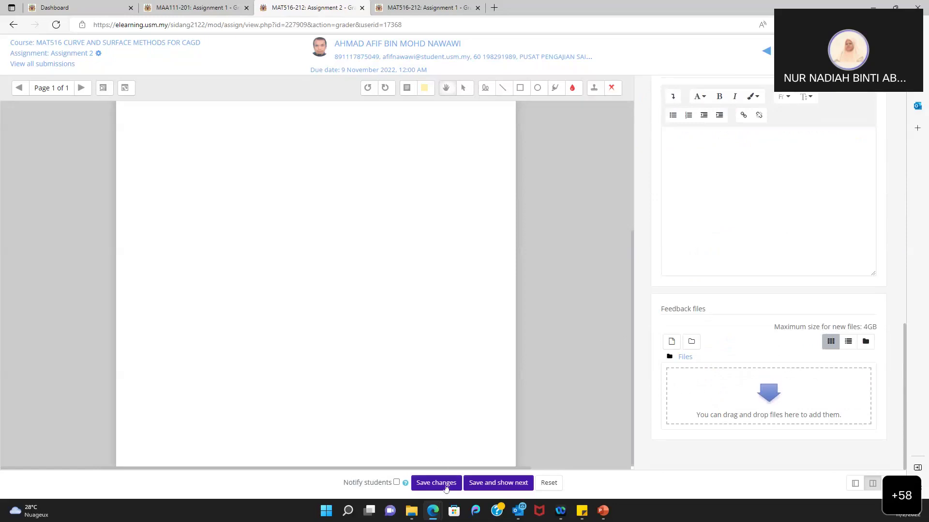
pyautogui.click(419, 484)
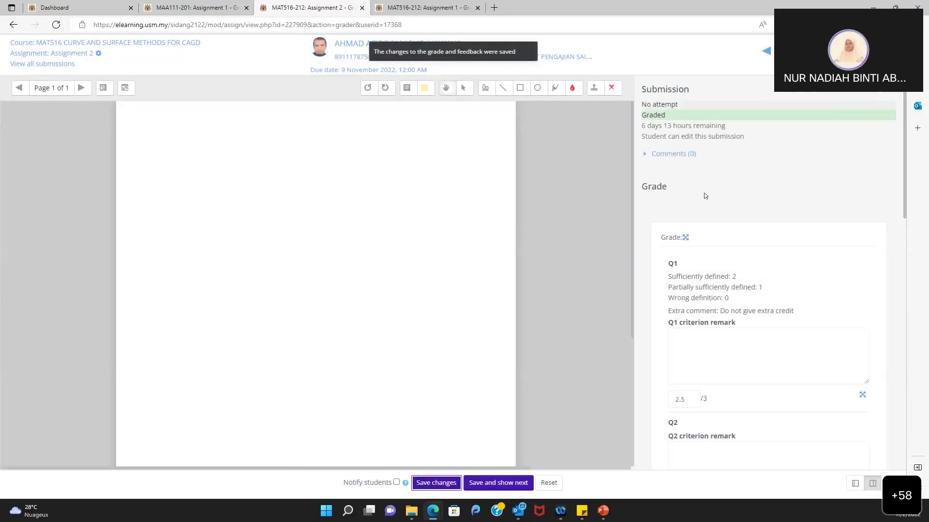
# - Check the student's current gradebook grade against the saved Q1, Q2 and Q3 scores
pyautogui.scroll(-10, 705, 196)
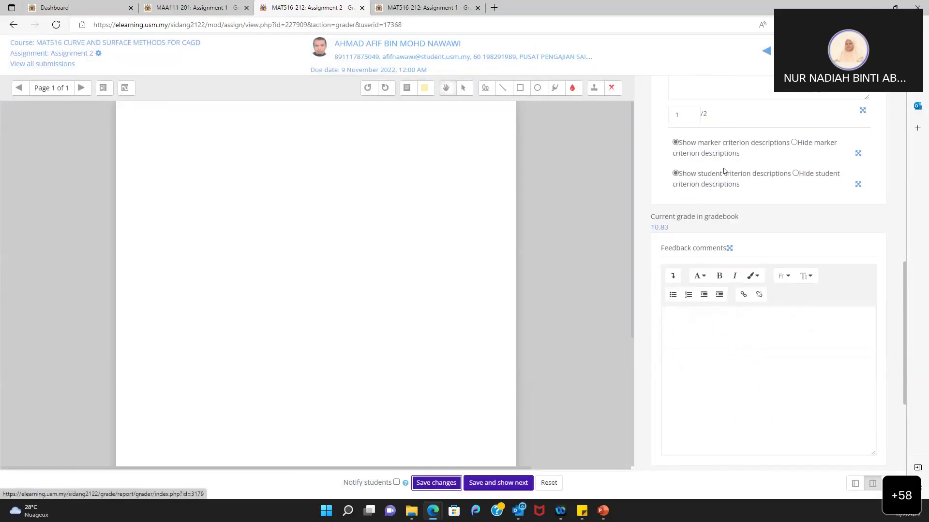
pyautogui.scroll(1, 706, 213)
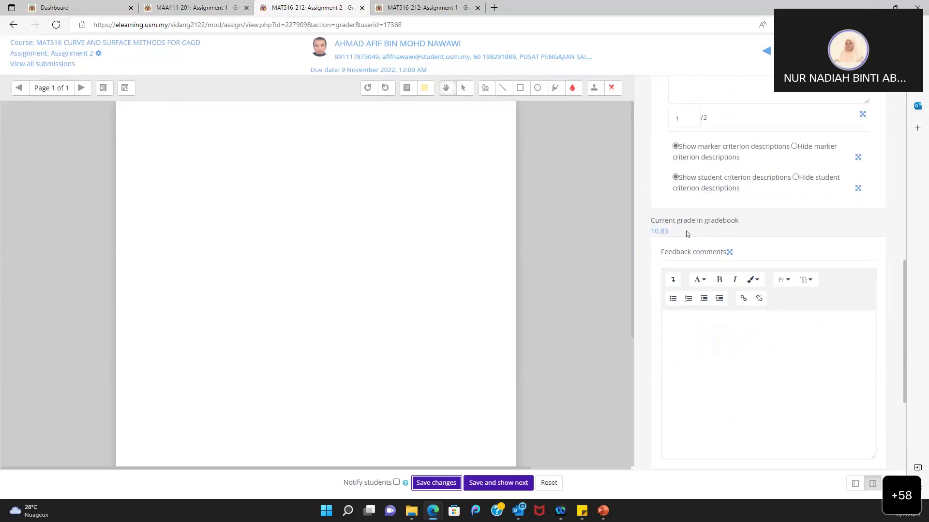
pyautogui.scroll(2, 687, 234)
pyautogui.scroll(3, 687, 232)
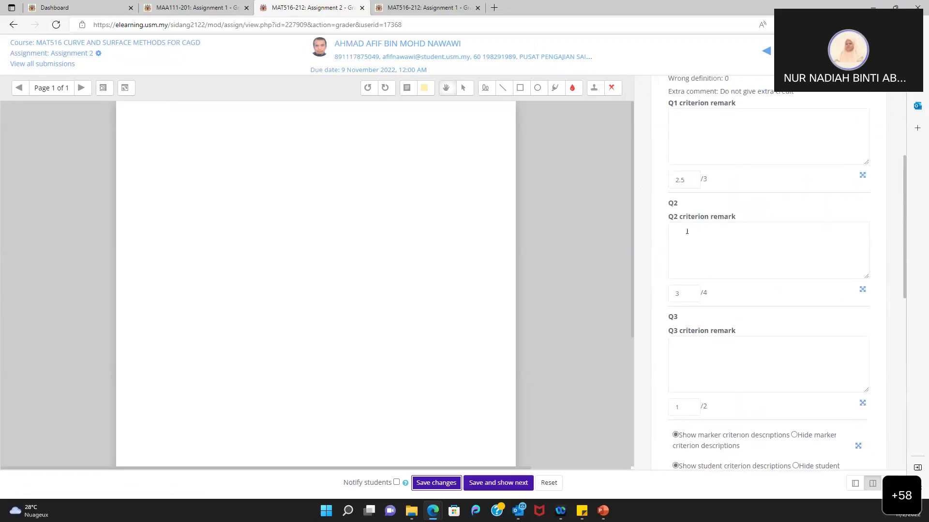
pyautogui.scroll(2, 687, 232)
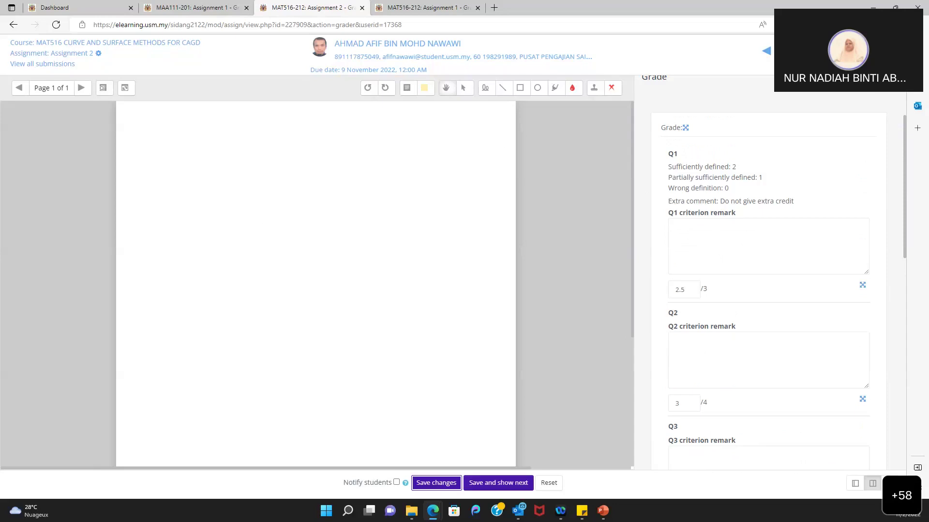
# - Leave the grading page and return to the Assignment 2 activity page
pyautogui.hotkey('alt', 'Tab')
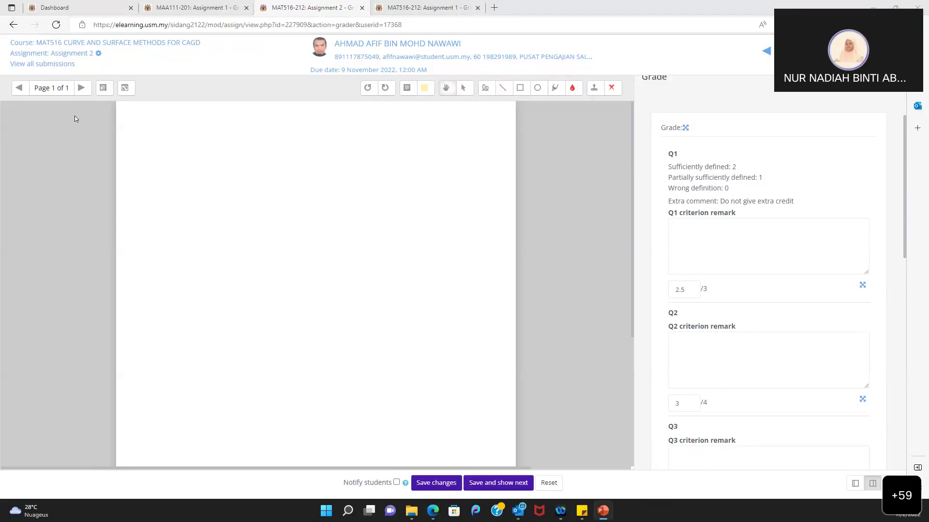
pyautogui.scroll(-1, 701, 191)
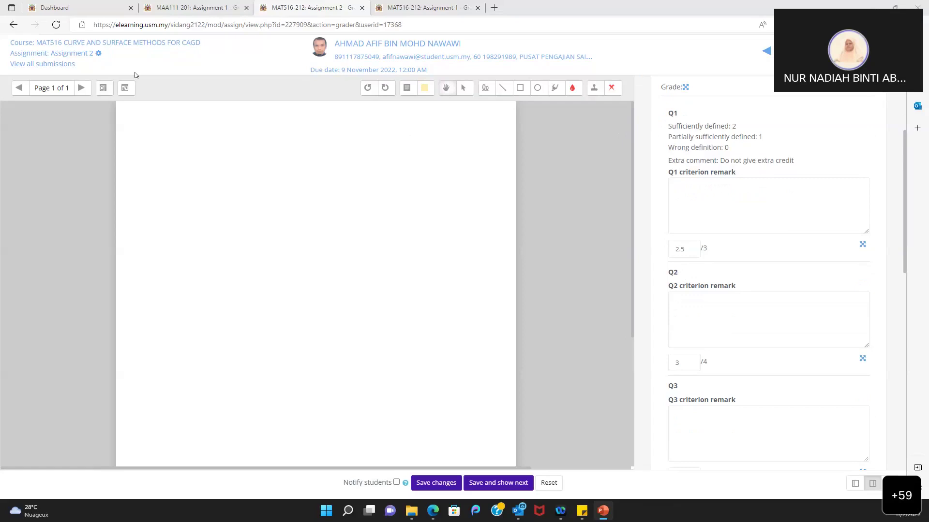
pyautogui.click(62, 54)
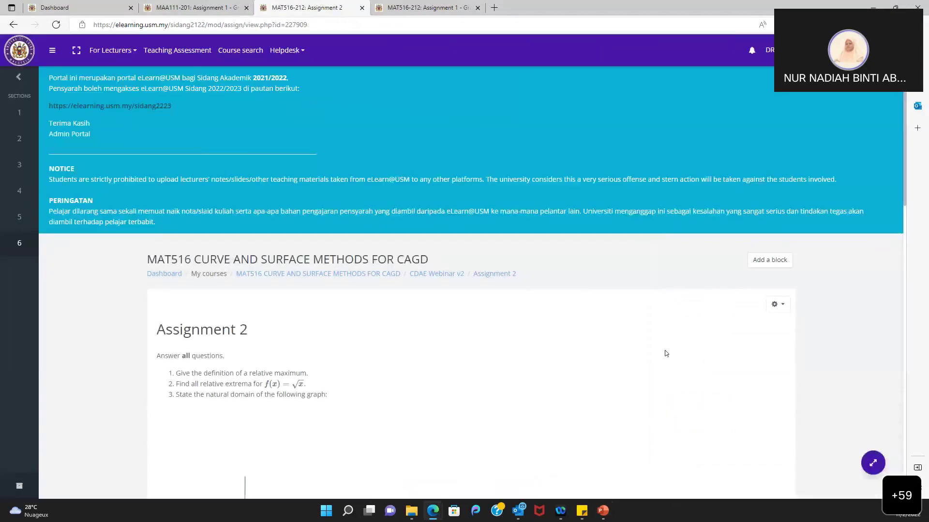
# - Export the marking guide grades for Assignment 2, review the downloaded spreadsheet of criterion scores, and close it
pyautogui.scroll(-4, 678, 338)
pyautogui.click(778, 104)
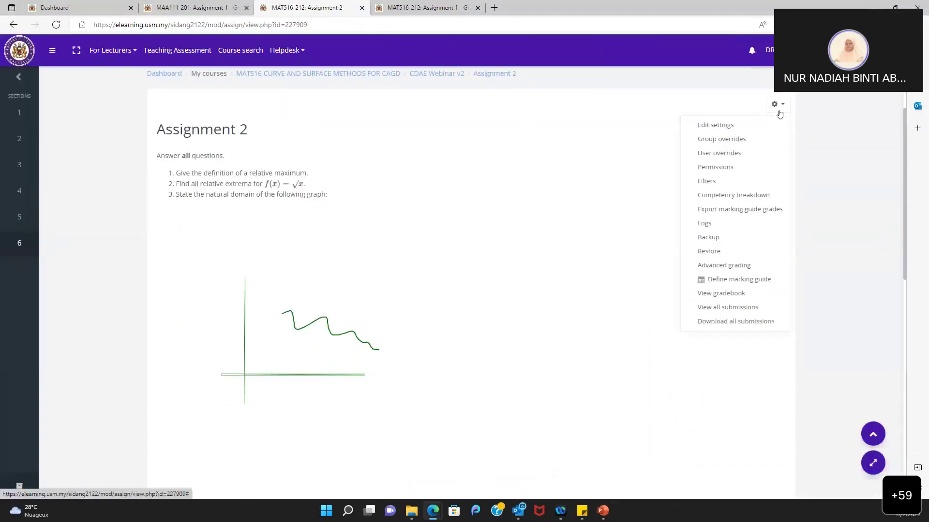
pyautogui.click(727, 214)
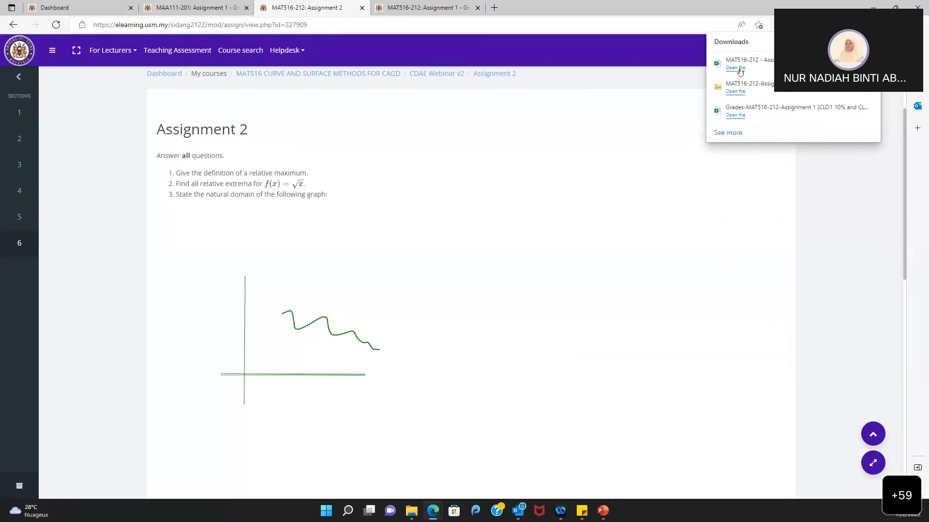
pyautogui.click(739, 69)
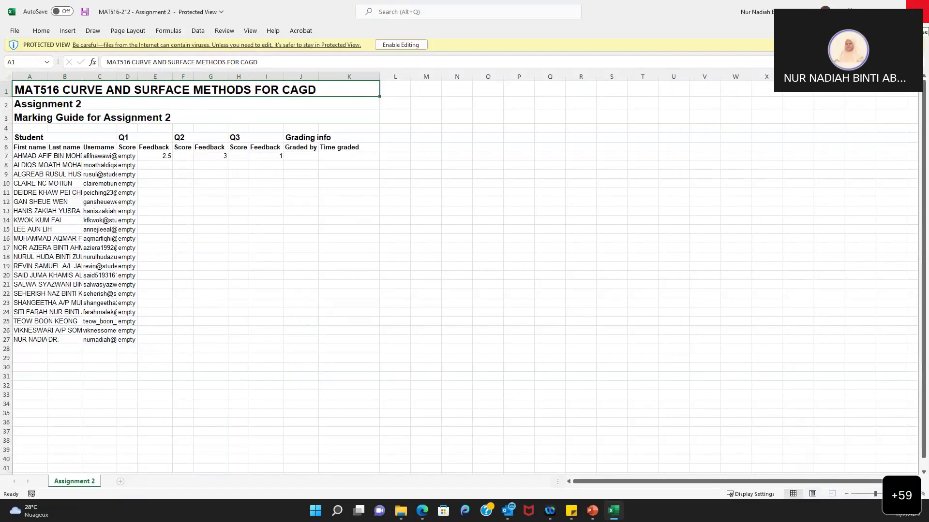
pyautogui.click(917, 9)
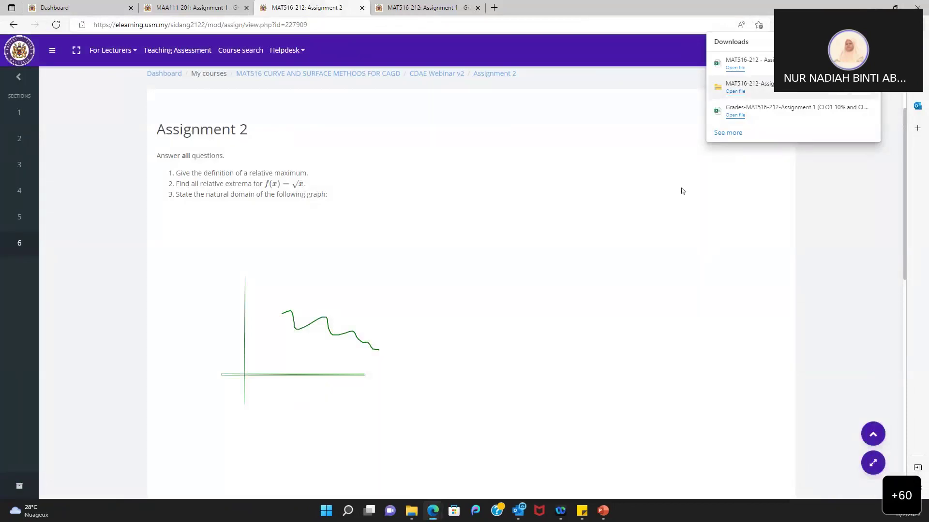
# - Return to the CDAE Webinar v2 section of the course and duplicate Assignment 2
pyautogui.scroll(3, 603, 172)
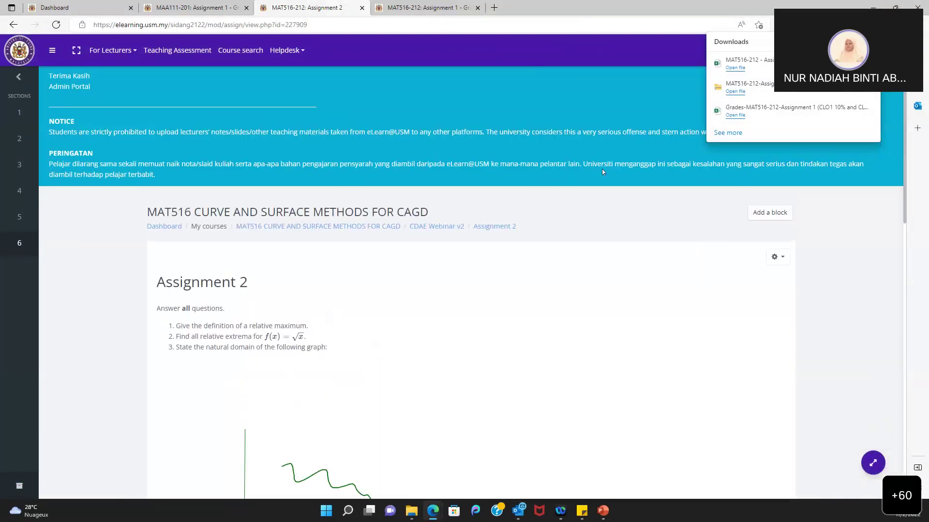
pyautogui.click(449, 228)
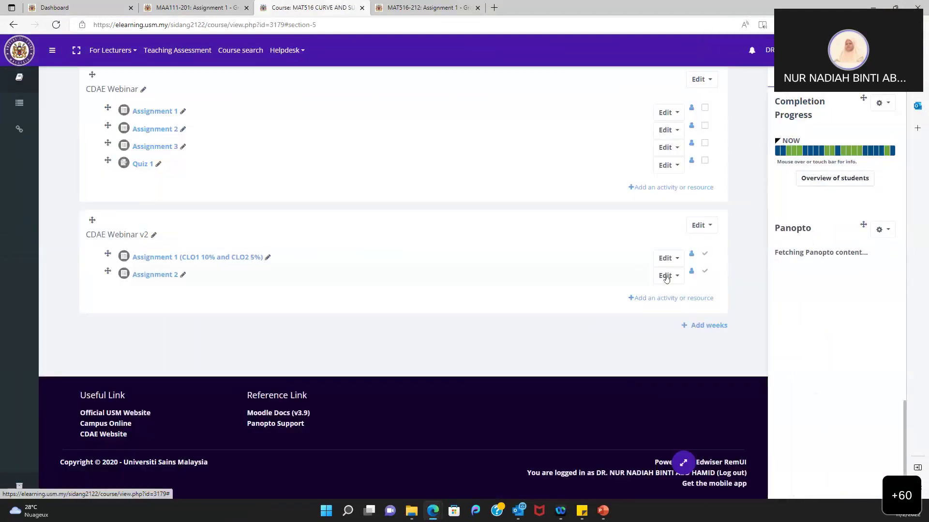
pyautogui.click(666, 277)
pyautogui.click(649, 302)
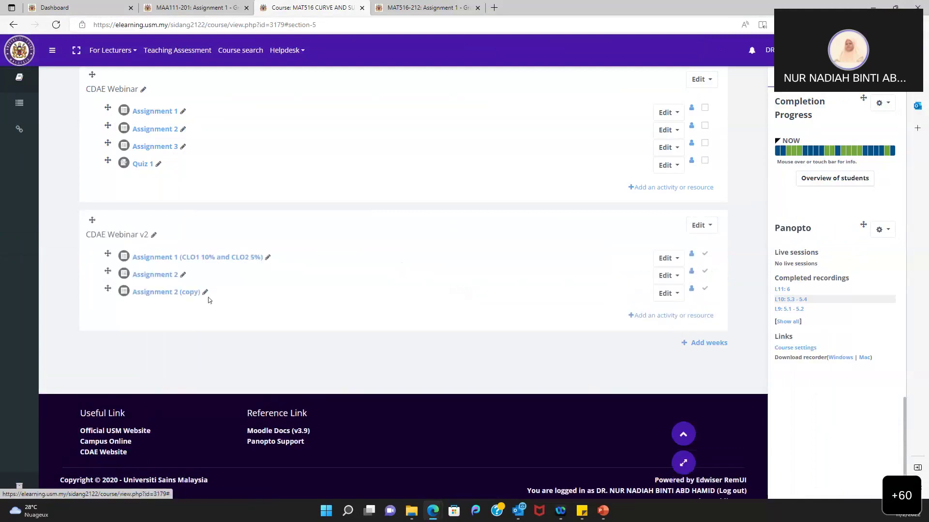
# - Rename the duplicated assignment as Assignment 3
pyautogui.click(205, 292)
pyautogui.click(204, 292)
pyautogui.hotkey('shift', 'Left')
pyautogui.hotkey('shift', 'Left')
pyautogui.hotkey('shift', 'Left')
pyautogui.hotkey('shift', 'Left')
pyautogui.hotkey('shift', 'Left')
pyautogui.hotkey('shift', 'Left')
pyautogui.hotkey('shift', 'Left')
pyautogui.hotkey('shift', 'Left')
pyautogui.write('#')
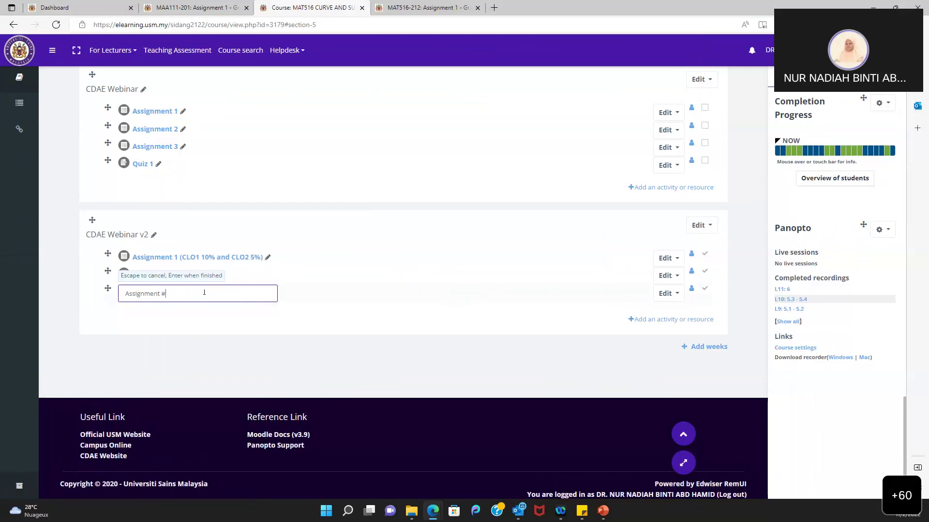
pyautogui.press('Return')
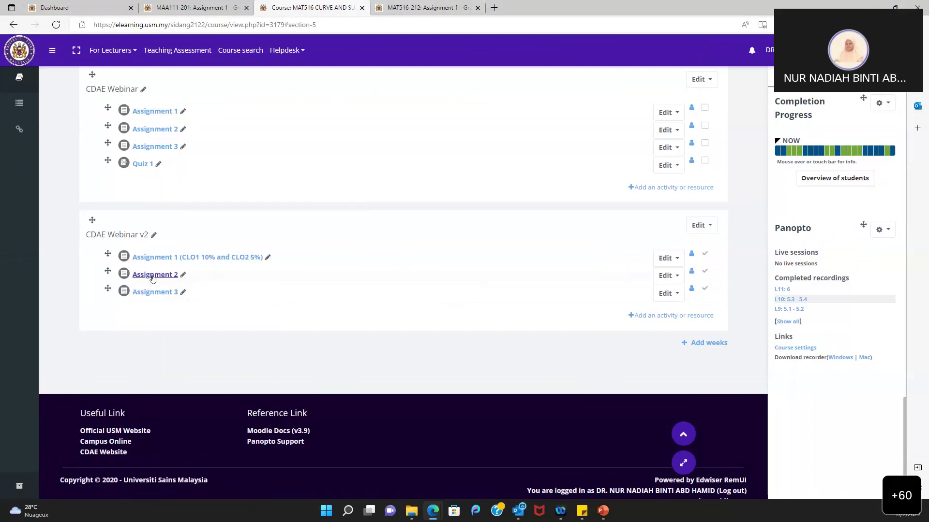
# - Examine the group submission and the CLO2 and CLO3 marking guide scores for Assignment 4 in the MAT516 assessment portal course
pyautogui.click(387, 7)
pyautogui.click(490, 134)
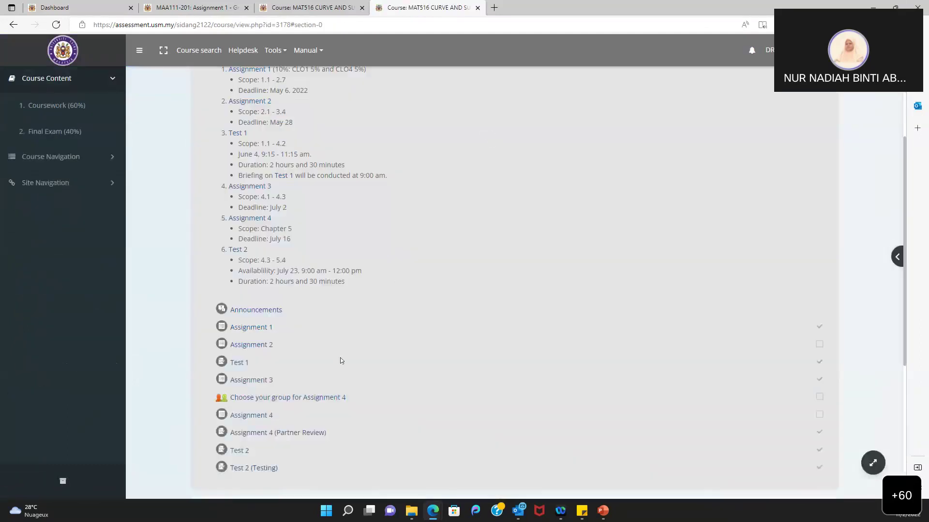
pyautogui.click(261, 325)
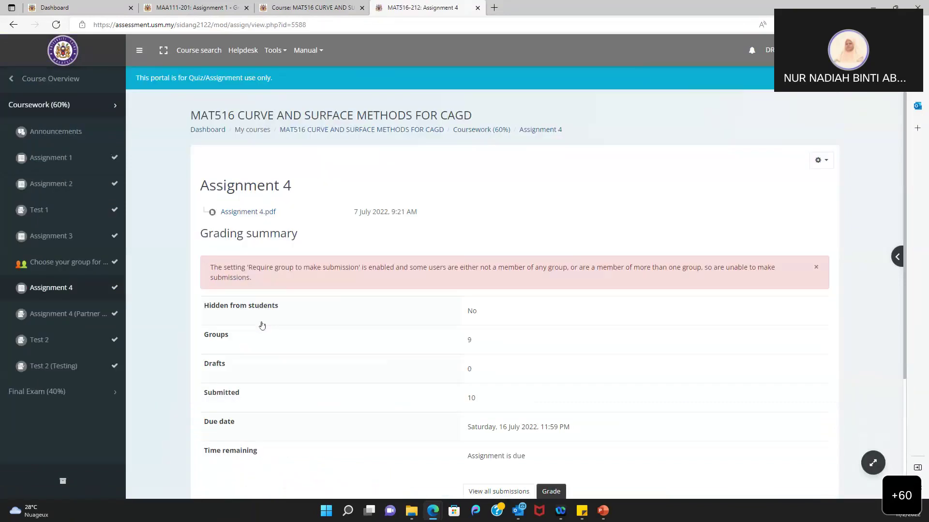
pyautogui.scroll(-3, 415, 407)
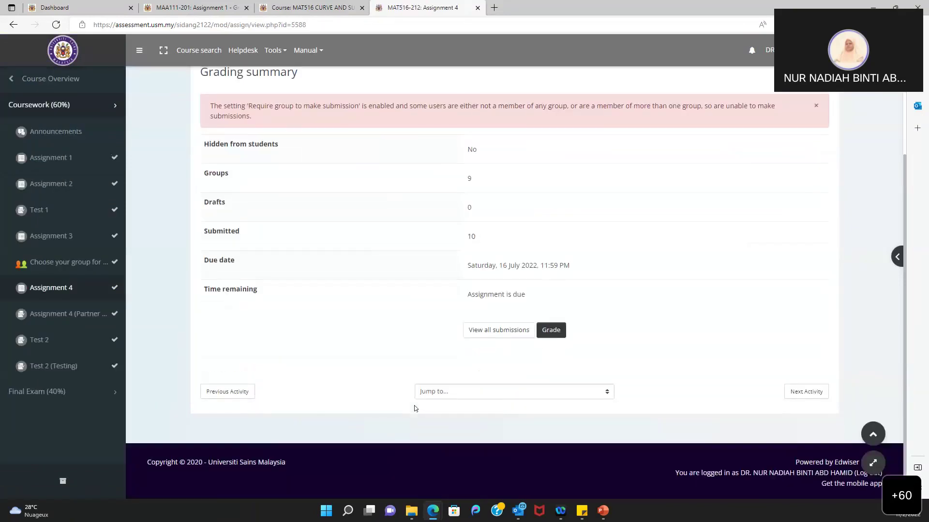
pyautogui.click(559, 331)
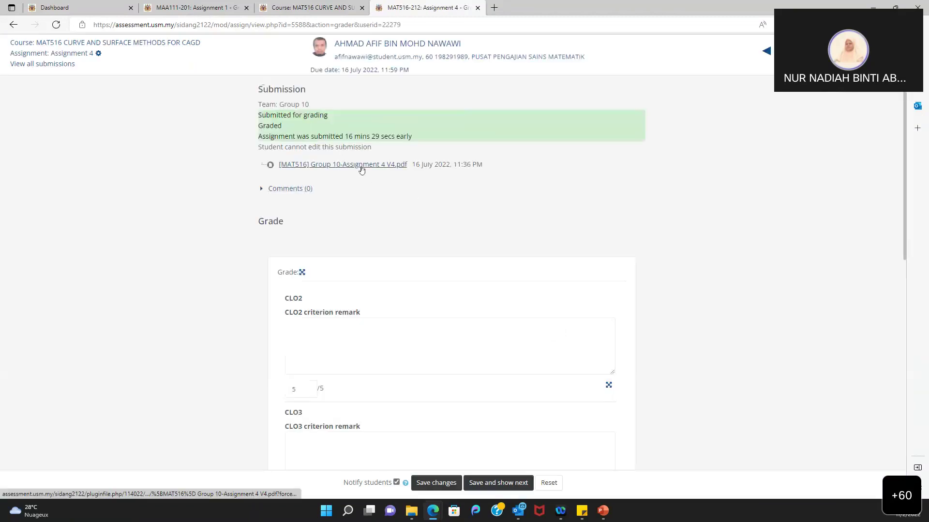
pyautogui.scroll(-3, 387, 201)
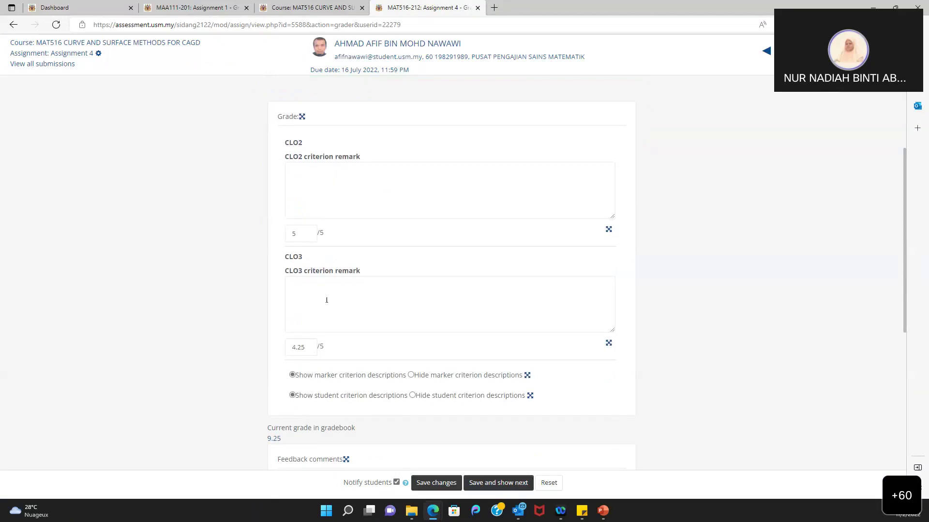
pyautogui.scroll(-2, 327, 300)
pyautogui.scroll(5, 327, 301)
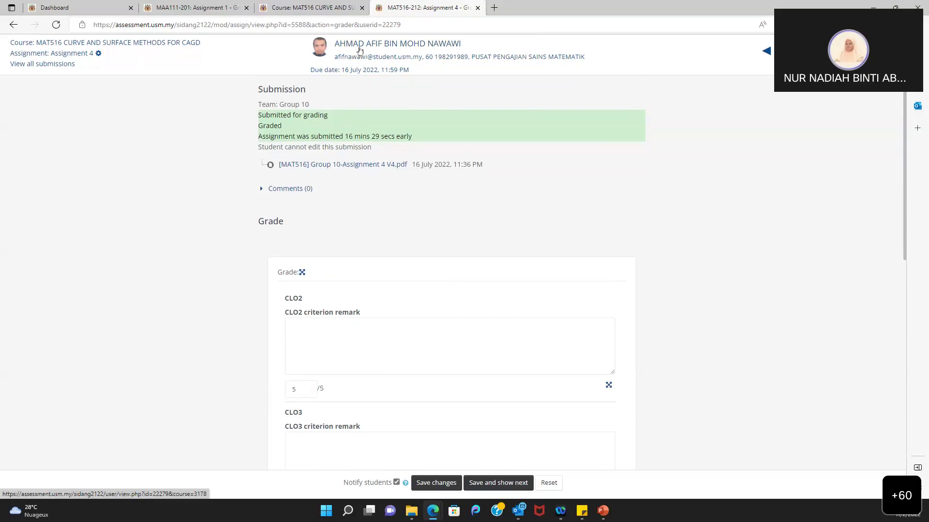
# - Set the grading method of Assignment 3 in CDAE Webinar v2 to Rubric, then save and display the assignment
pyautogui.click(323, 5)
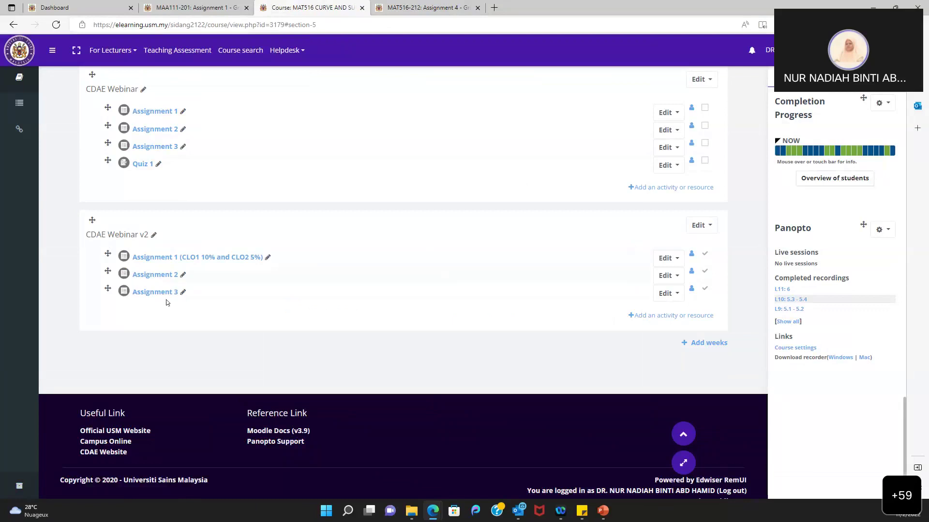
pyautogui.click(666, 293)
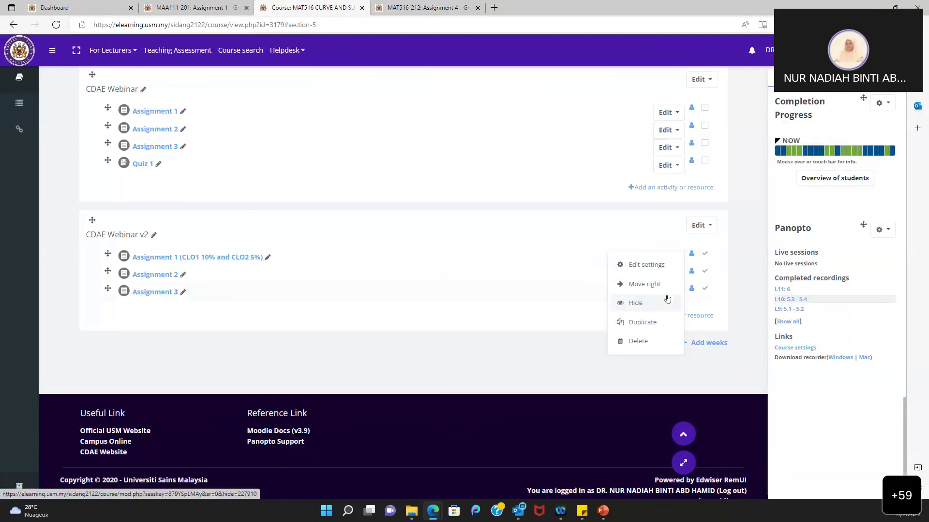
pyautogui.click(650, 270)
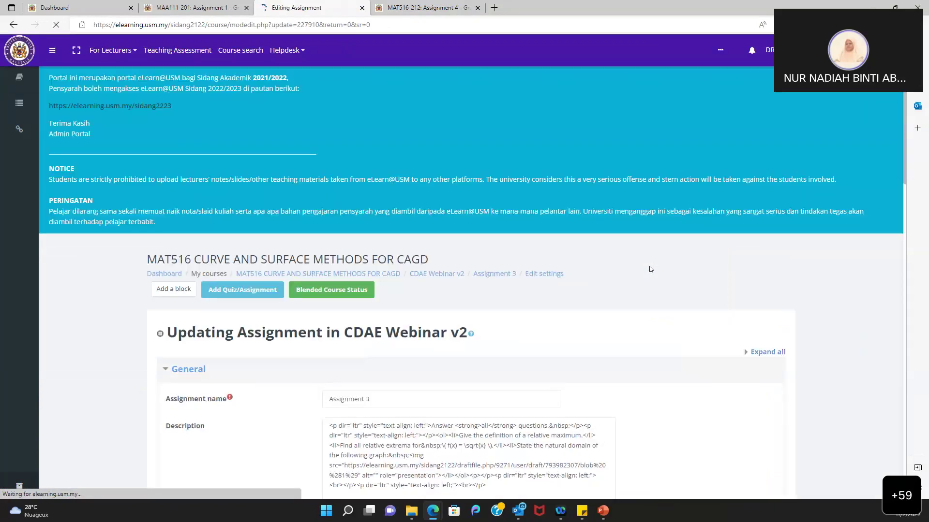
pyautogui.scroll(-3, 563, 318)
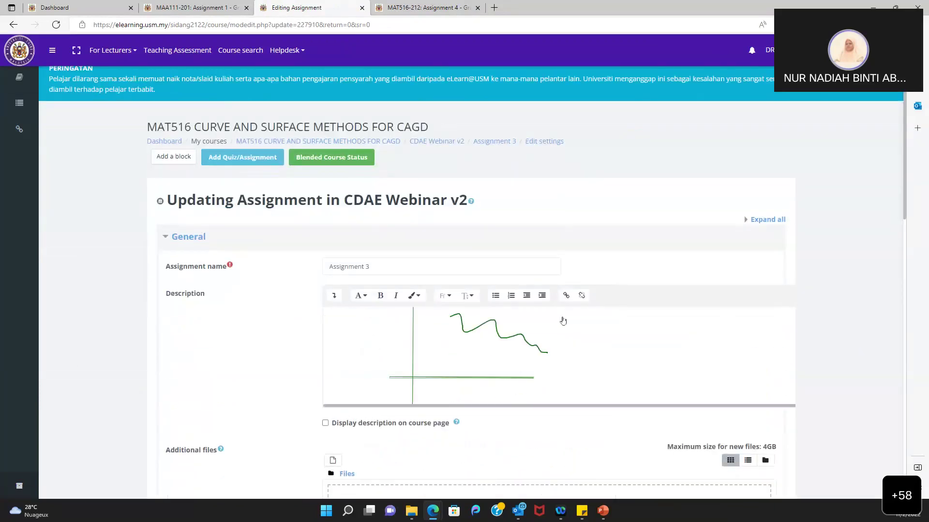
pyautogui.scroll(-12, 237, 350)
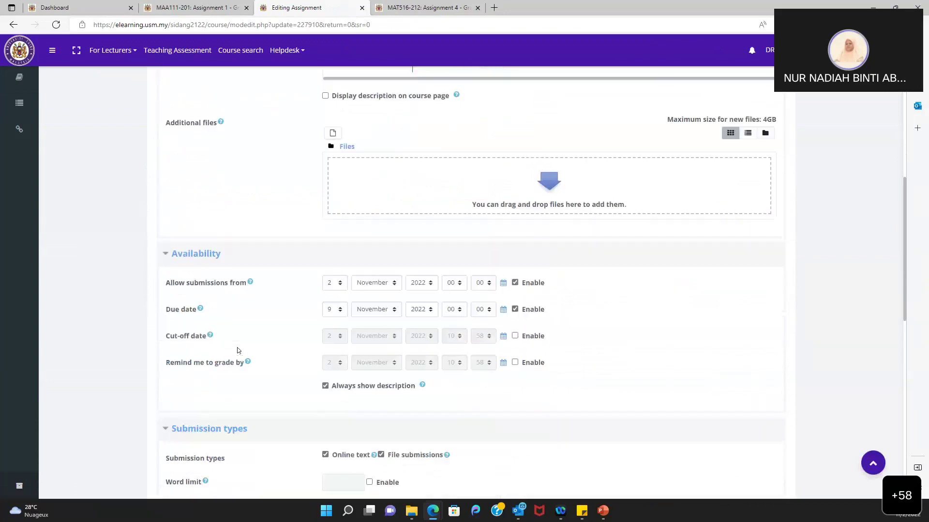
pyautogui.scroll(-4, 237, 350)
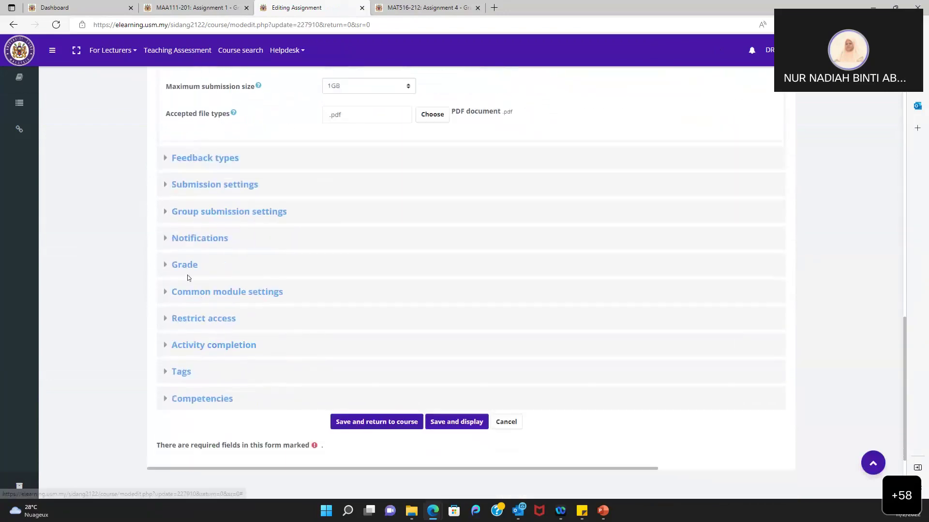
pyautogui.click(184, 266)
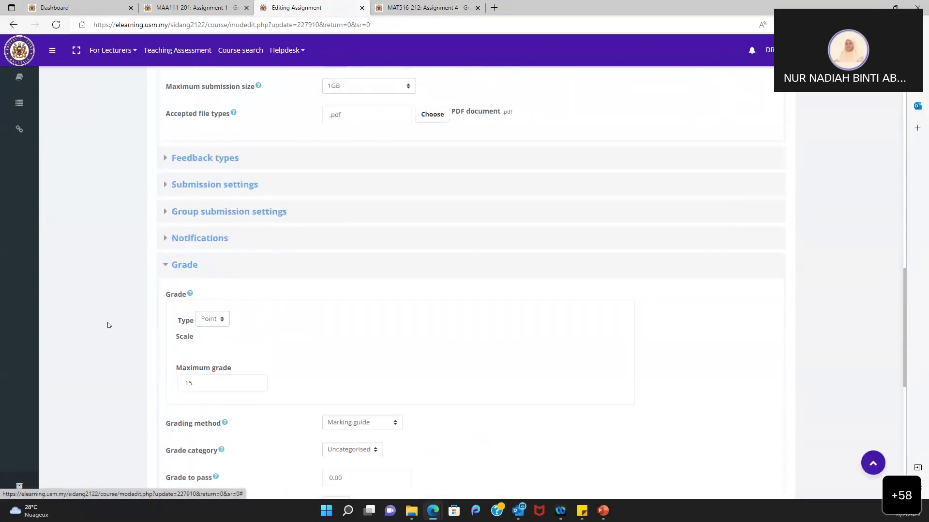
pyautogui.scroll(-3, 107, 322)
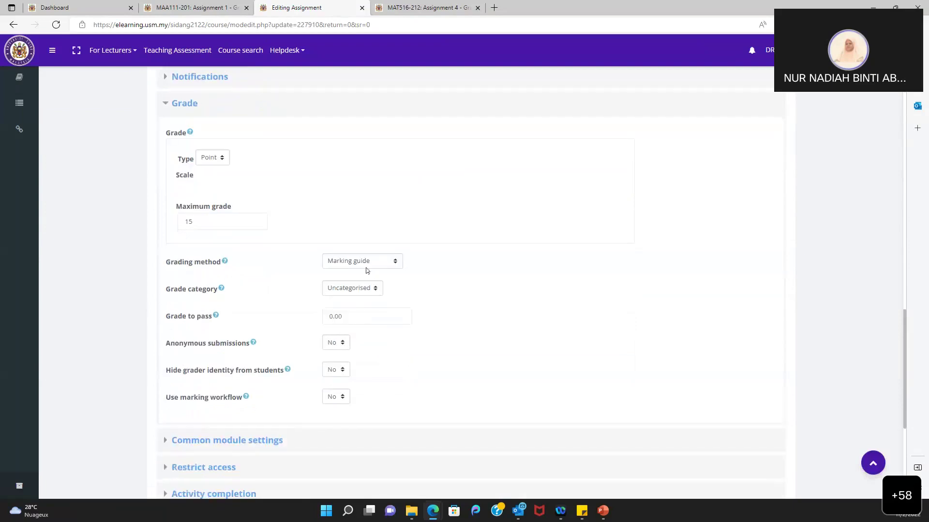
pyautogui.click(347, 265)
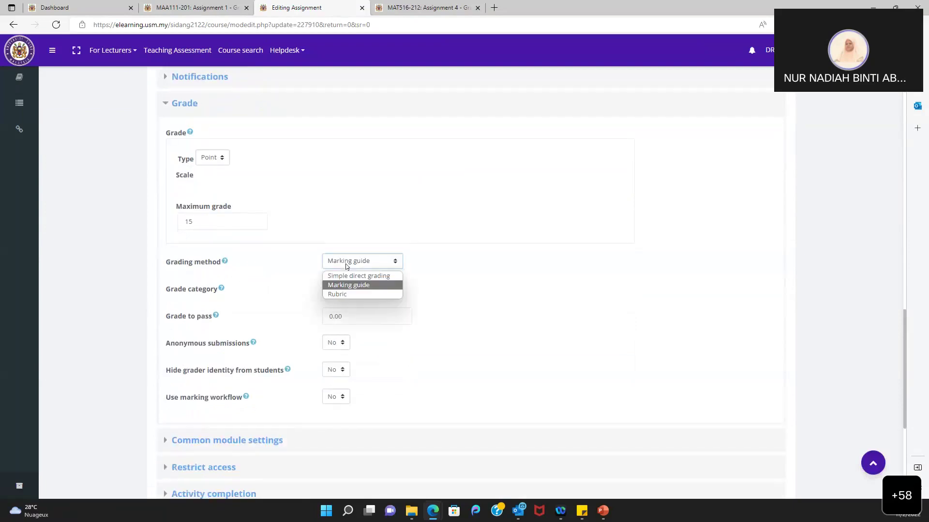
pyautogui.click(352, 294)
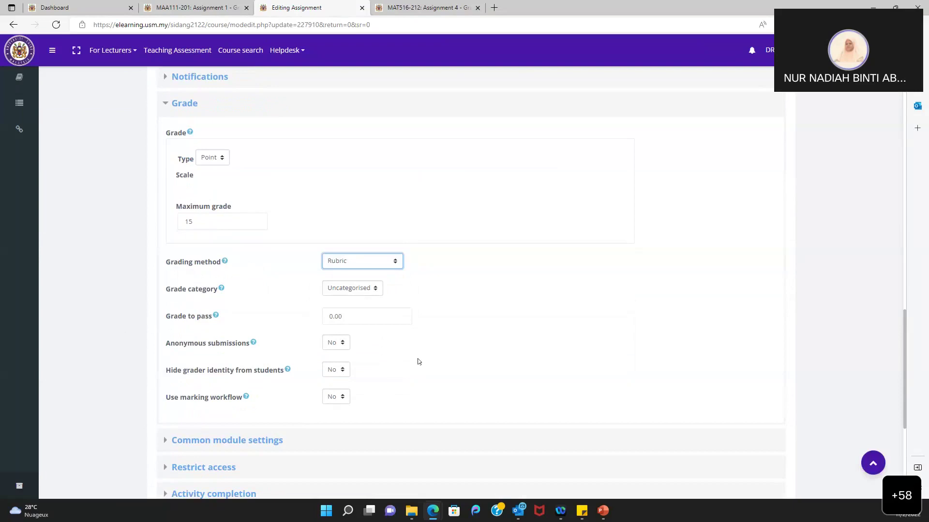
pyautogui.scroll(-4, 417, 360)
pyautogui.click(446, 386)
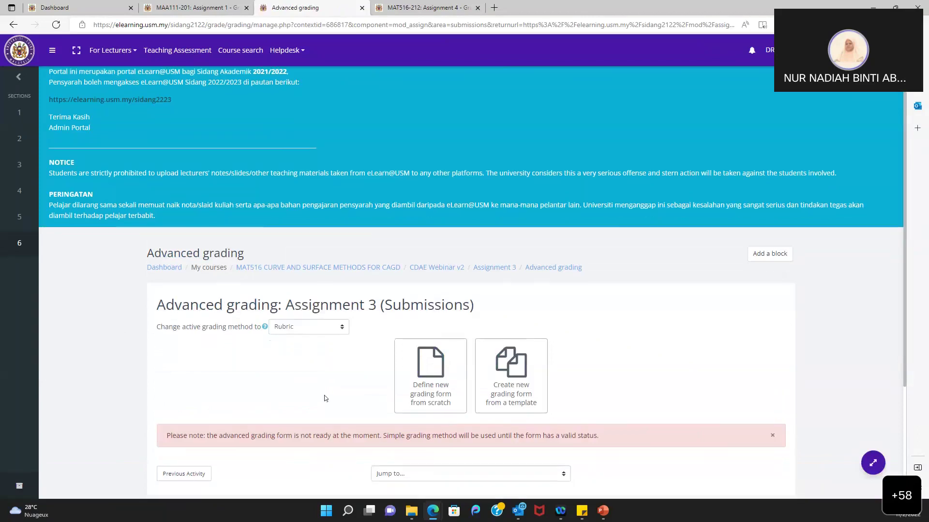
# - Define a new grading form from scratch for Assignment 3 and name it "Rubric for Assignment 3"
pyautogui.scroll(-2, 324, 398)
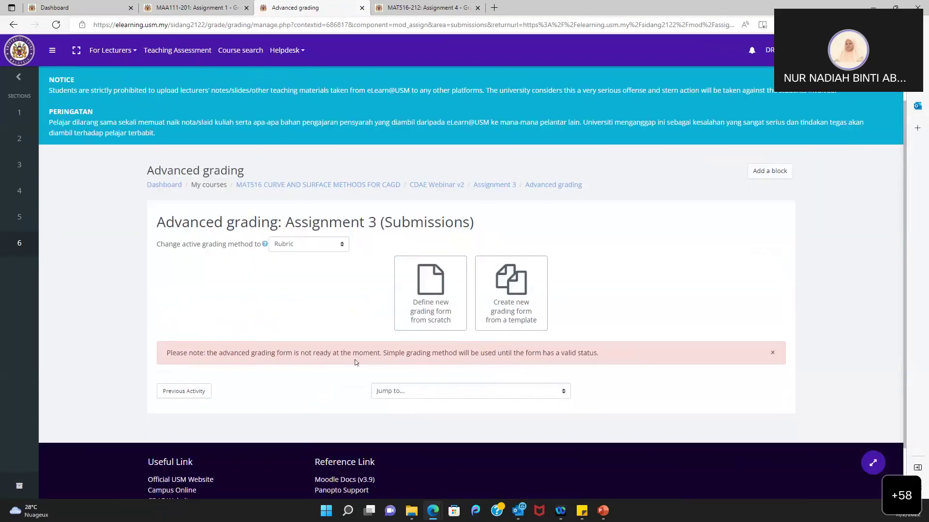
pyautogui.click(424, 317)
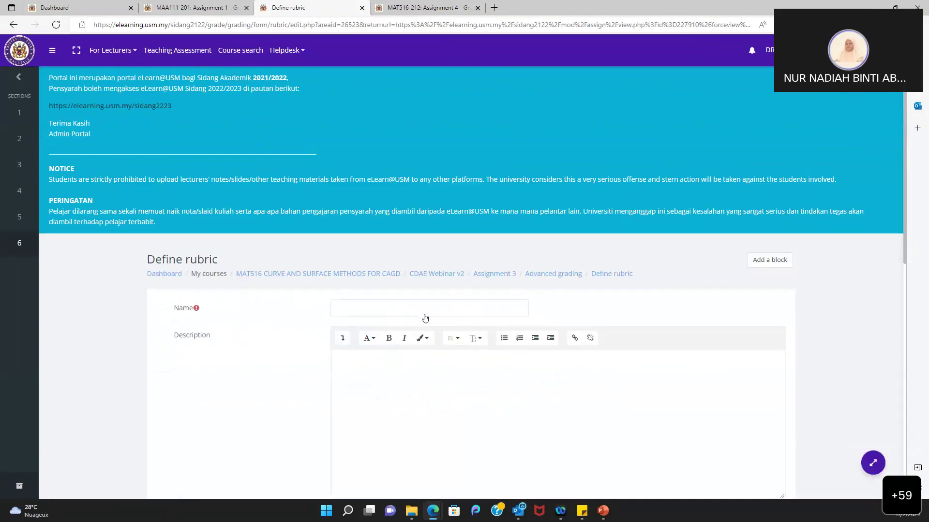
pyautogui.scroll(-2, 271, 356)
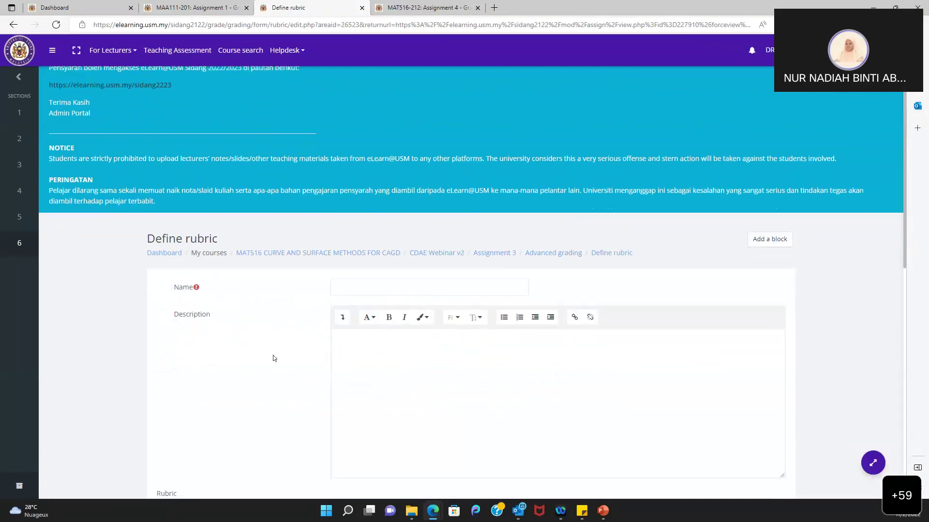
pyautogui.click(357, 201)
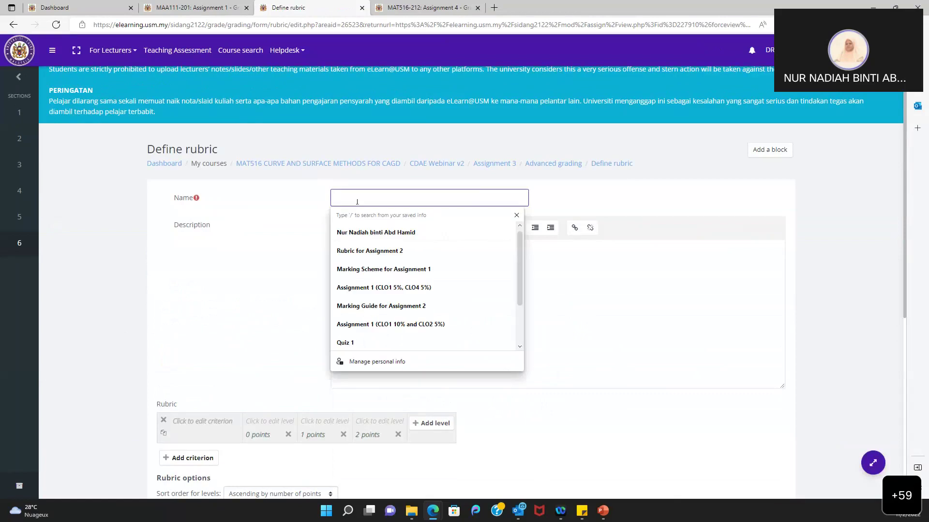
pyautogui.write('Rubric for Assignment ')
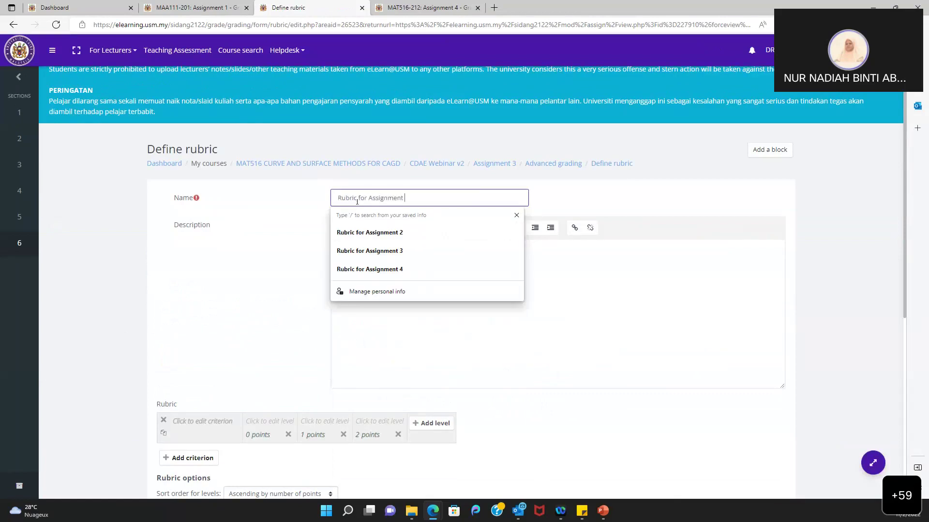
pyautogui.write('3')
pyautogui.click(284, 271)
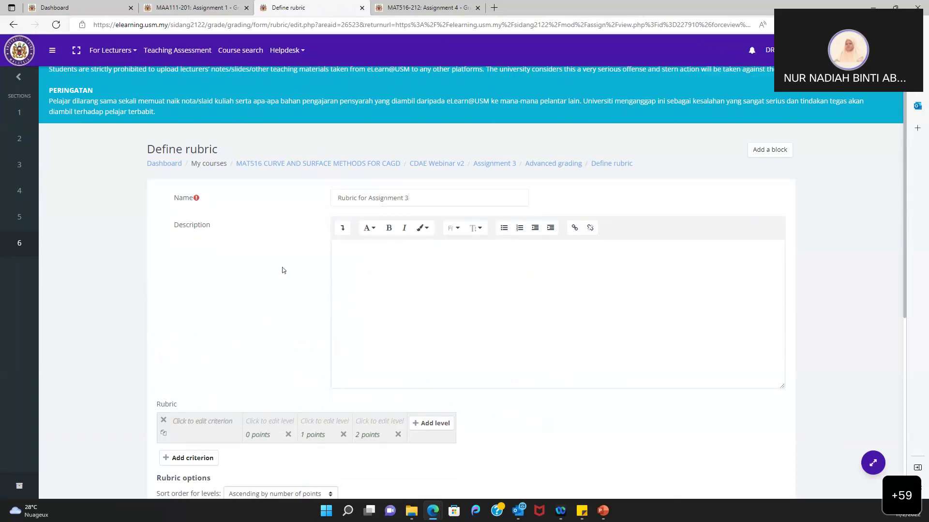
# - Name the rubric's first criterion Q1 and define its first level as "Wrong" with 0 points
pyautogui.scroll(-2, 284, 270)
pyautogui.scroll(-2, 283, 270)
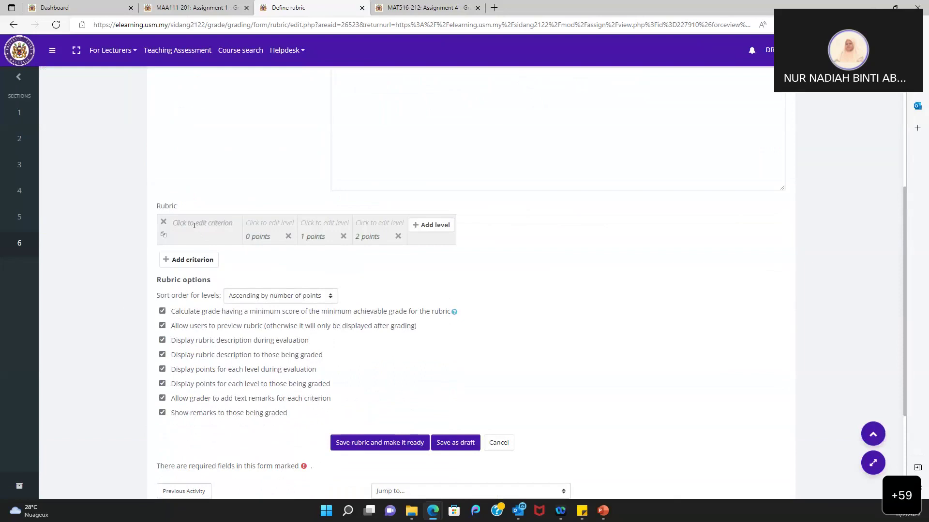
pyautogui.click(194, 226)
pyautogui.write('Q1')
pyautogui.press('Tab')
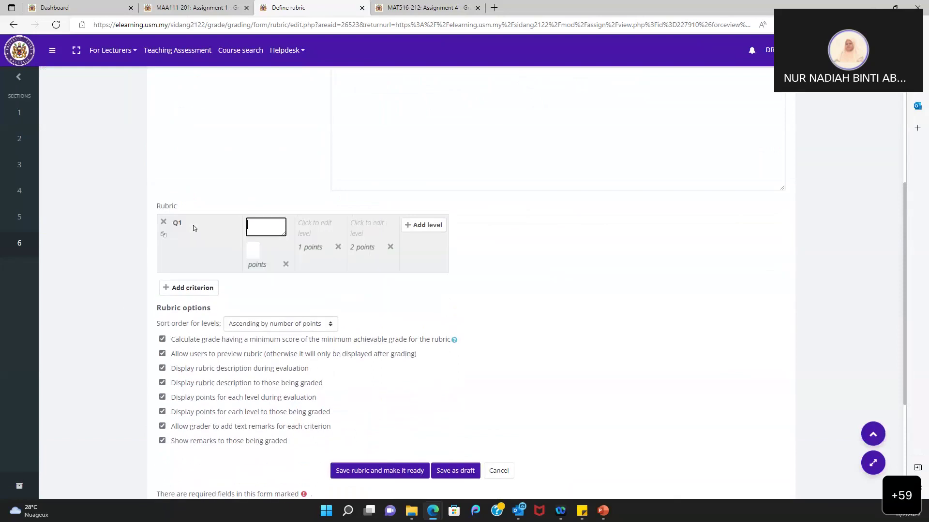
pyautogui.write('Wrong')
pyautogui.click(254, 246)
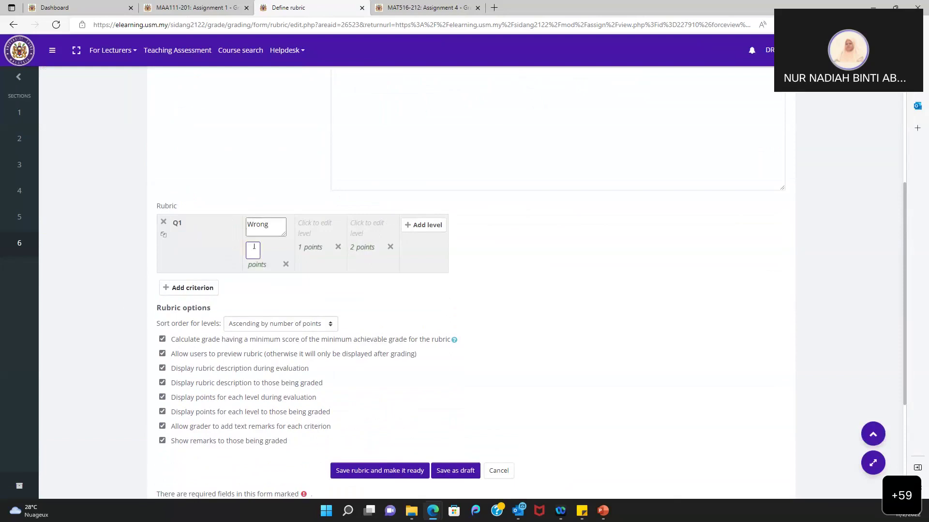
pyautogui.click(318, 223)
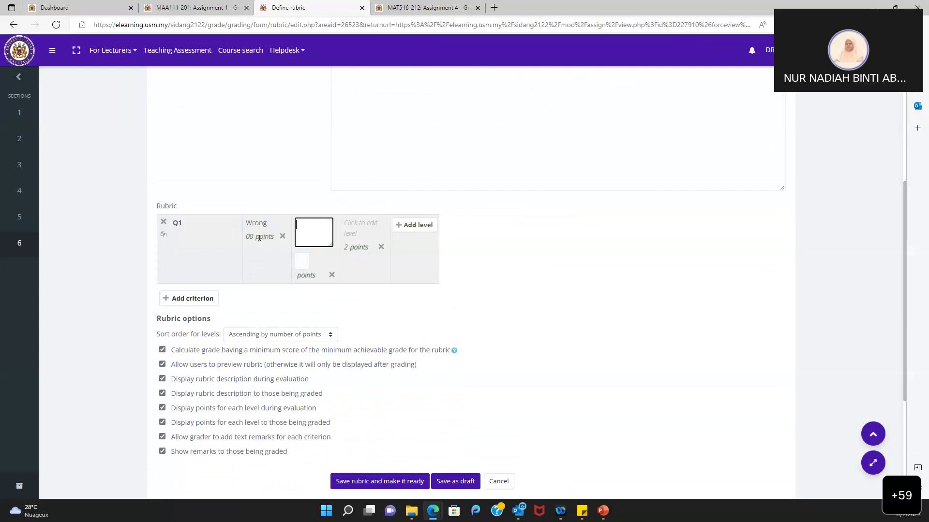
pyautogui.click(254, 260)
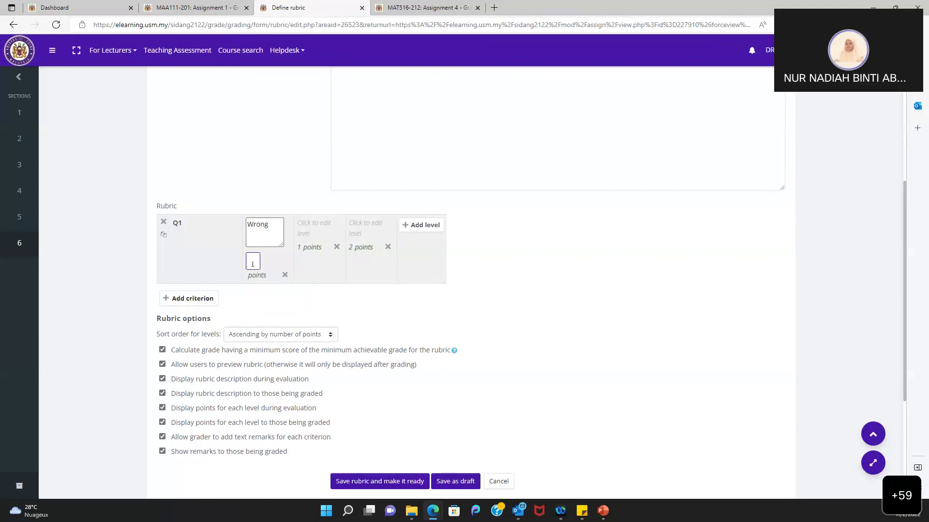
pyautogui.click(278, 296)
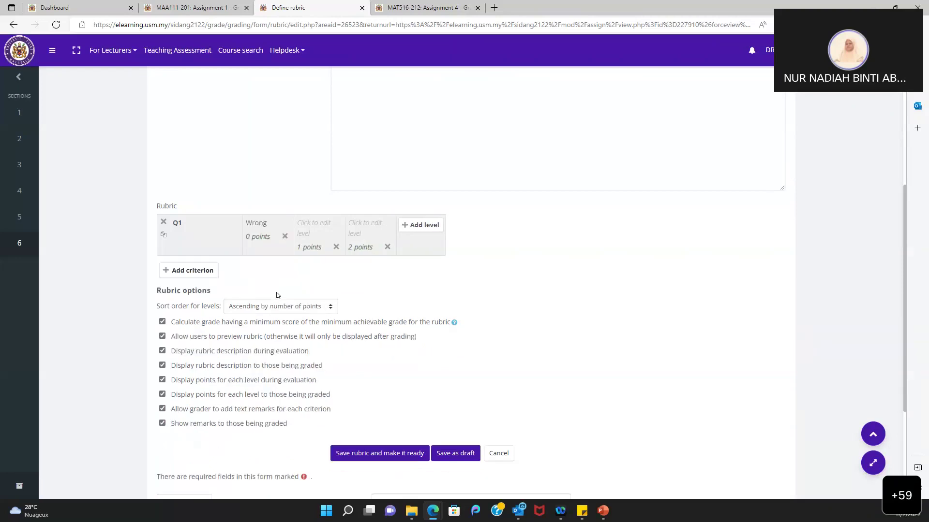
# - Define the second level of Q1 as "Partially correct" with 1 point
pyautogui.click(317, 226)
pyautogui.write('Partiac')
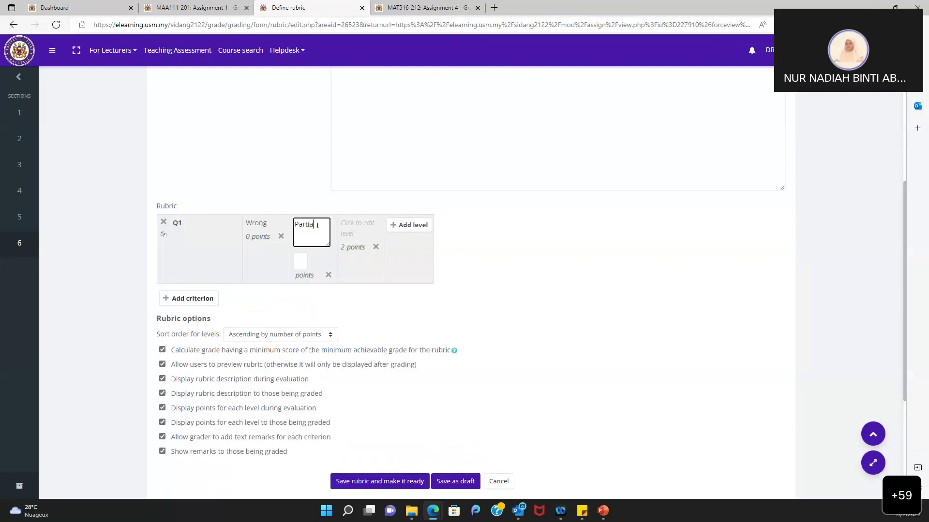
pyautogui.press('BackSpace')
pyautogui.write('lly correct')
pyautogui.click(299, 259)
pyautogui.write('11')
pyautogui.click(328, 304)
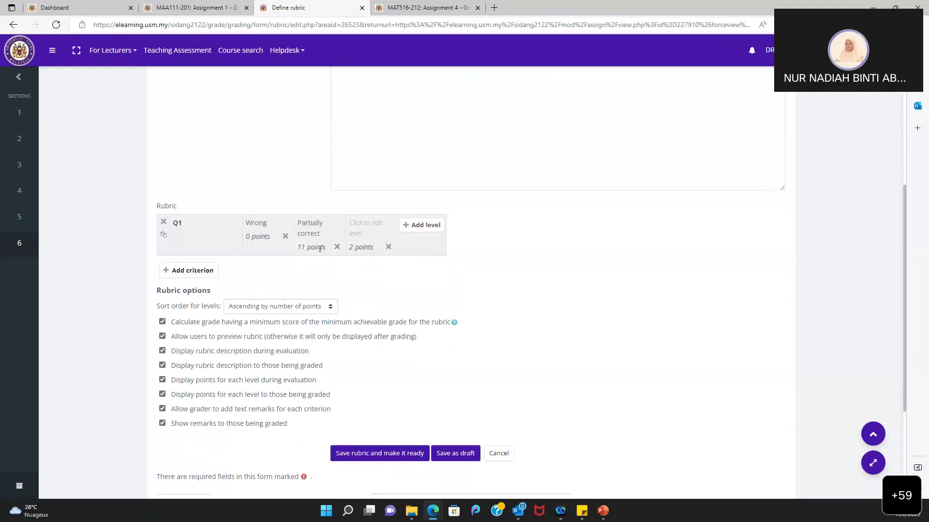
pyautogui.click(320, 249)
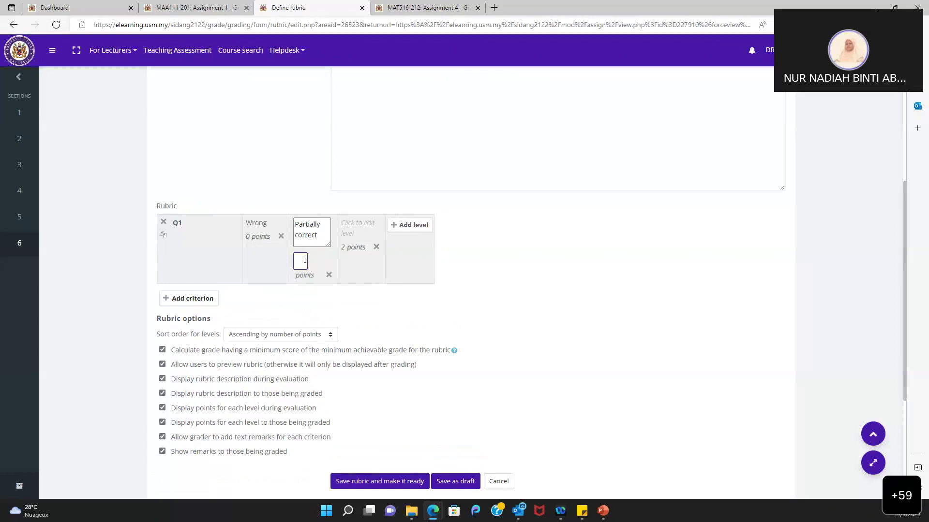
pyautogui.write('1')
# - Define the third level of Q1 as "Correct" with 2 points
pyautogui.click(353, 230)
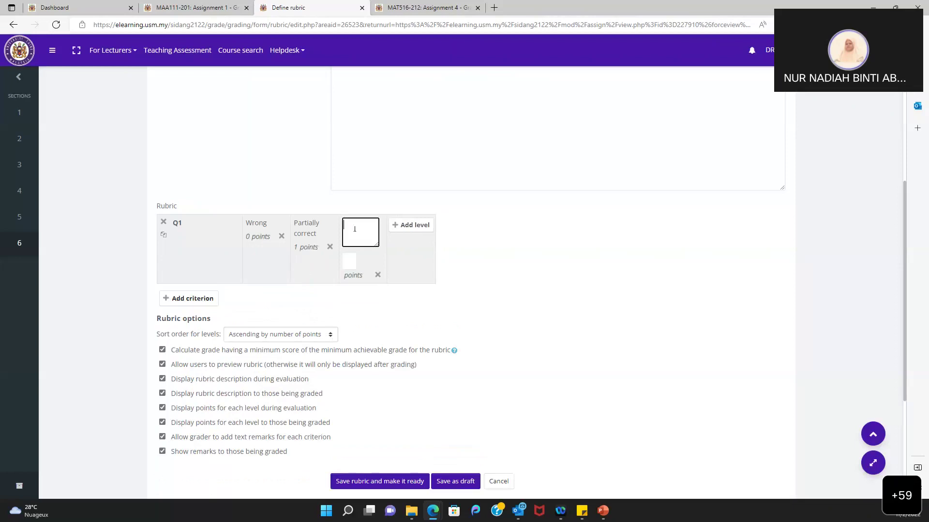
pyautogui.write('Correct')
pyautogui.press('Tab')
pyautogui.write('2')
pyautogui.click(285, 303)
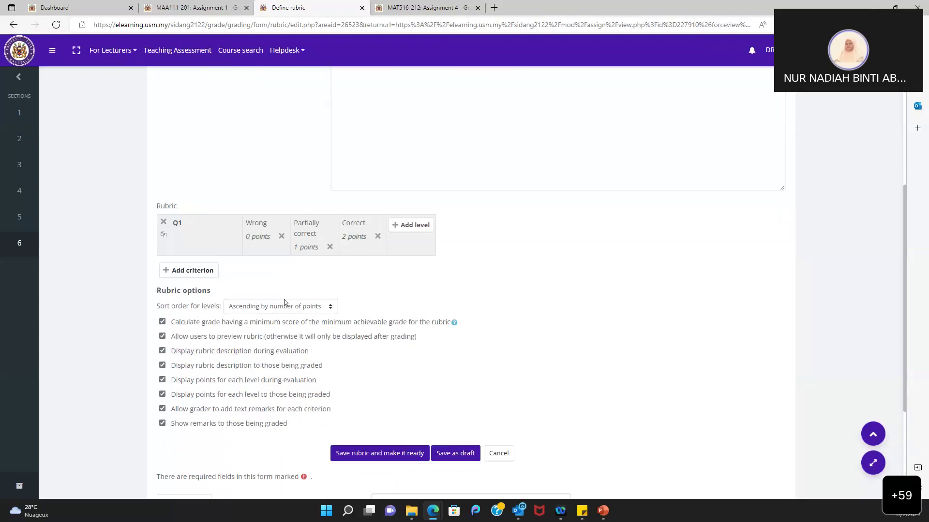
# - Add a second criterion named Q2 and describe its 0-point level as "Wrong"
pyautogui.click(205, 275)
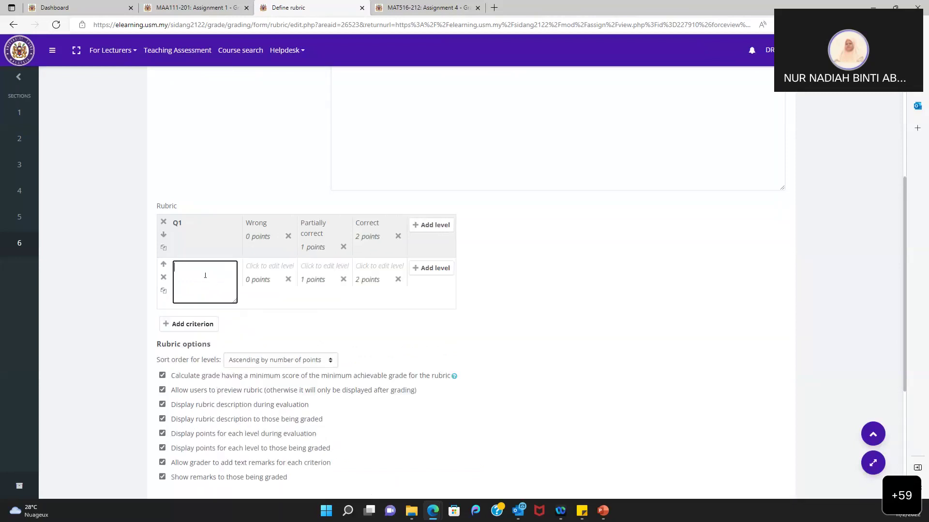
pyautogui.write('Q2')
pyautogui.click(272, 268)
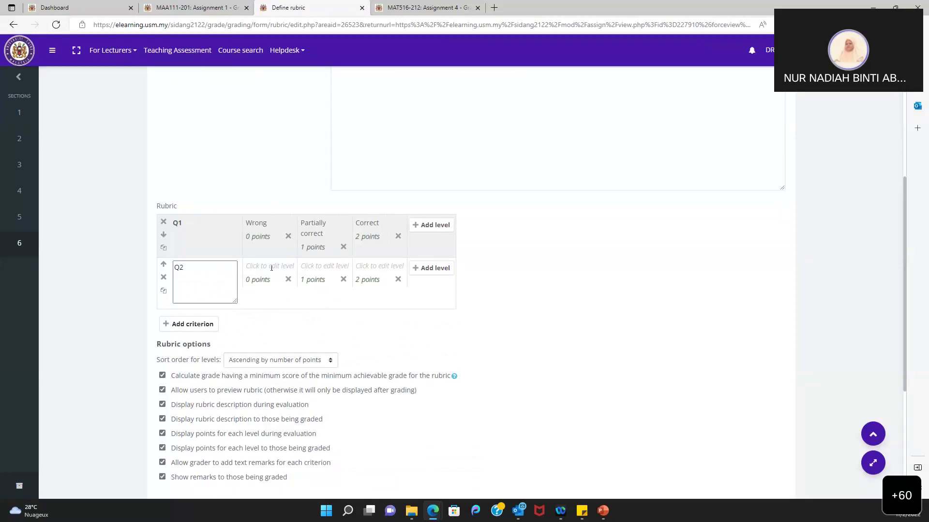
pyautogui.write('Wro')
pyautogui.press('BackSpace')
pyautogui.press('BackSpace')
pyautogui.press('BackSpace')
pyautogui.write('ng')
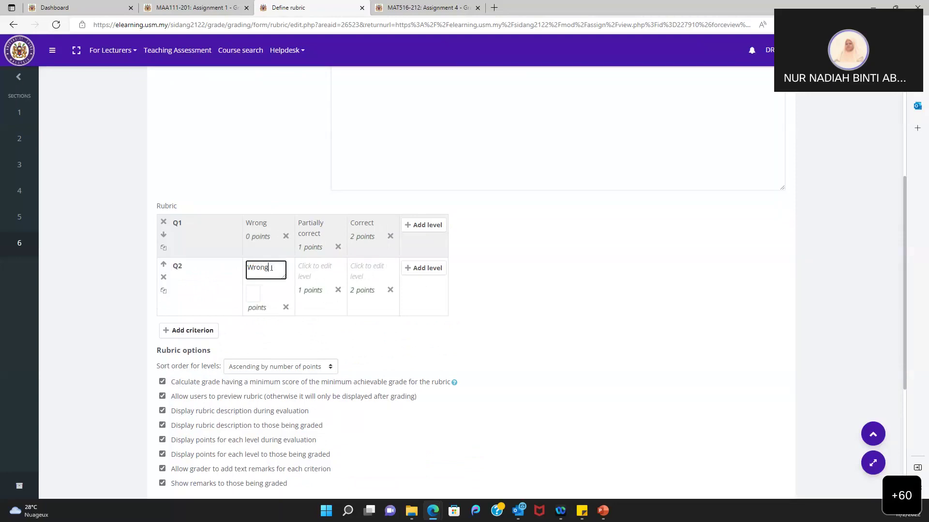
# - Define the second level of Q2 as "Correct" with 2 points and delete its empty third level
pyautogui.click(313, 273)
pyautogui.write('Correct')
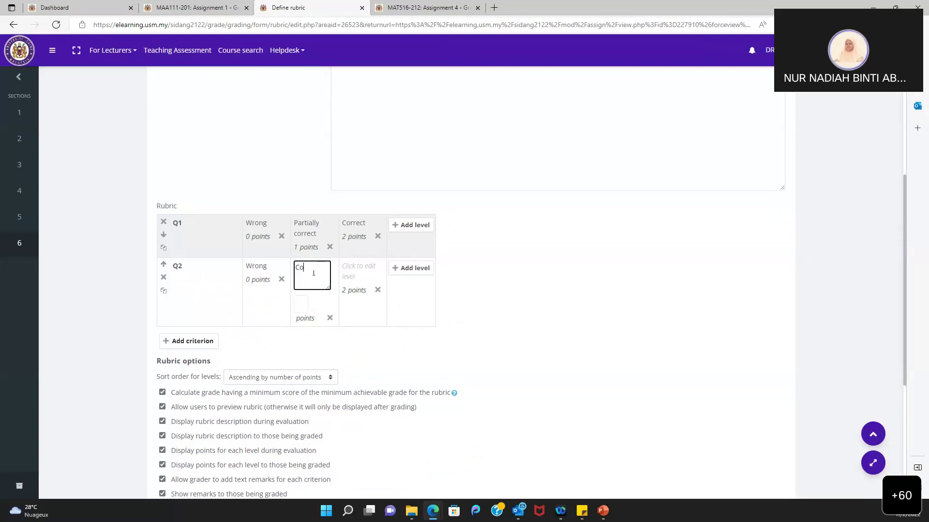
pyautogui.click(301, 302)
pyautogui.write('2')
pyautogui.click(335, 332)
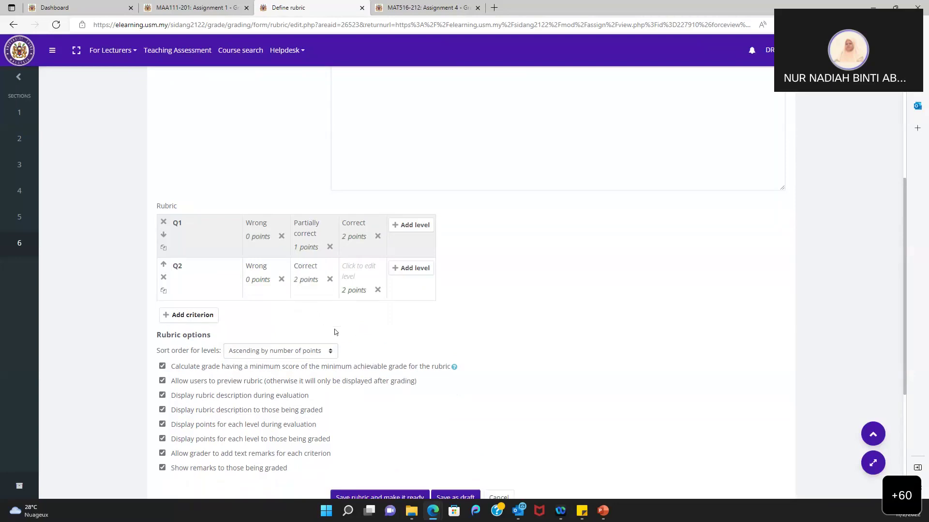
pyautogui.click(377, 290)
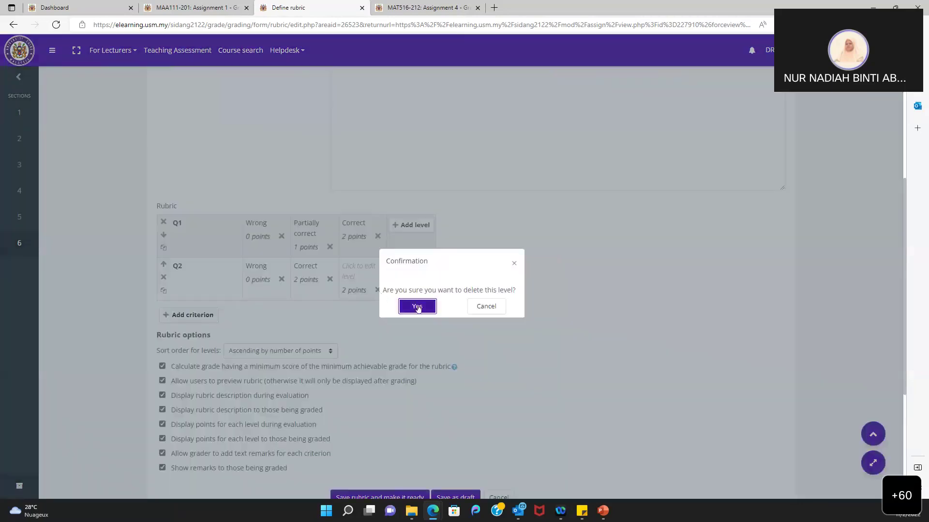
pyautogui.click(417, 307)
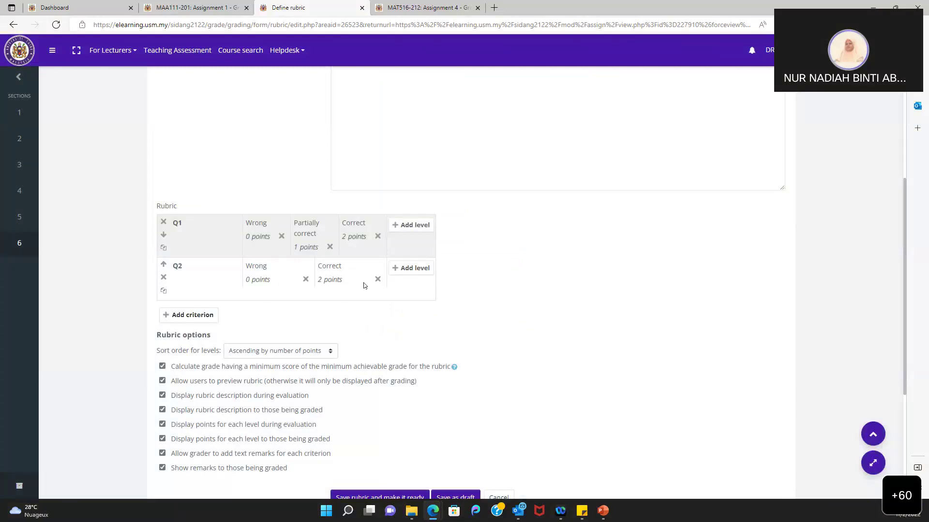
# - Add a third criterion named Q3 and give it a fourth level worth 44 points
pyautogui.click(191, 317)
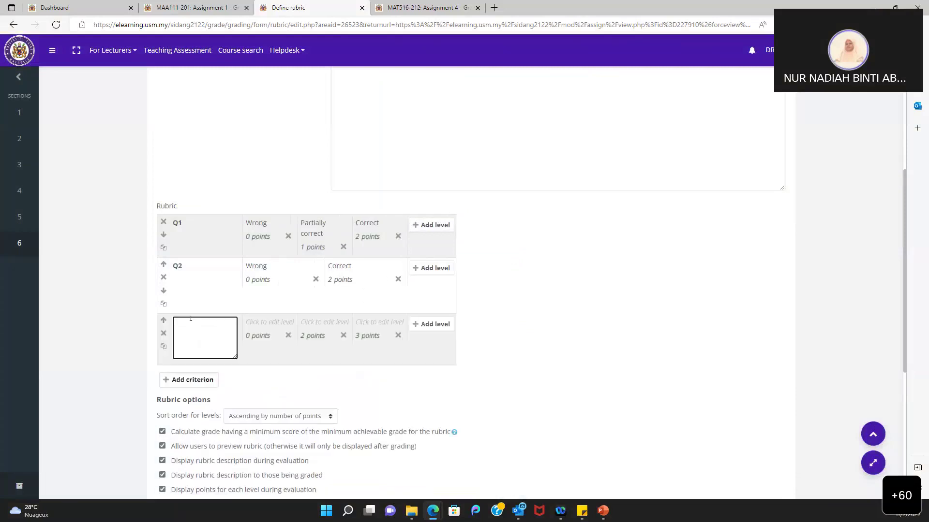
pyautogui.write('Q3')
pyautogui.click(340, 382)
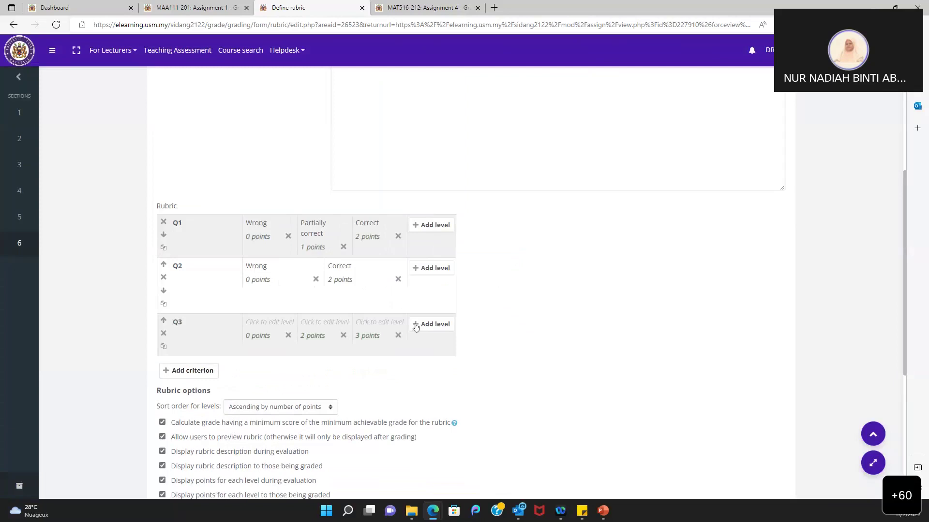
pyautogui.click(442, 327)
pyautogui.click(412, 351)
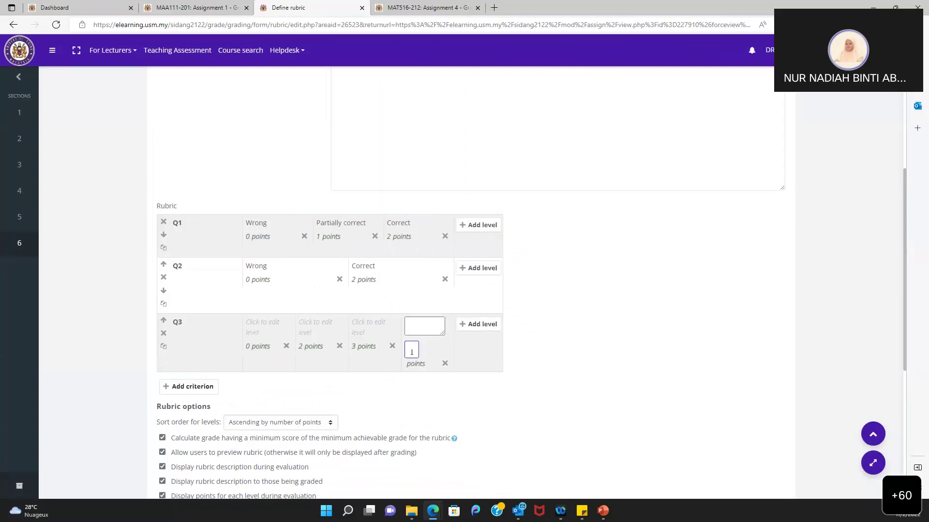
pyautogui.write('44')
pyautogui.click(548, 315)
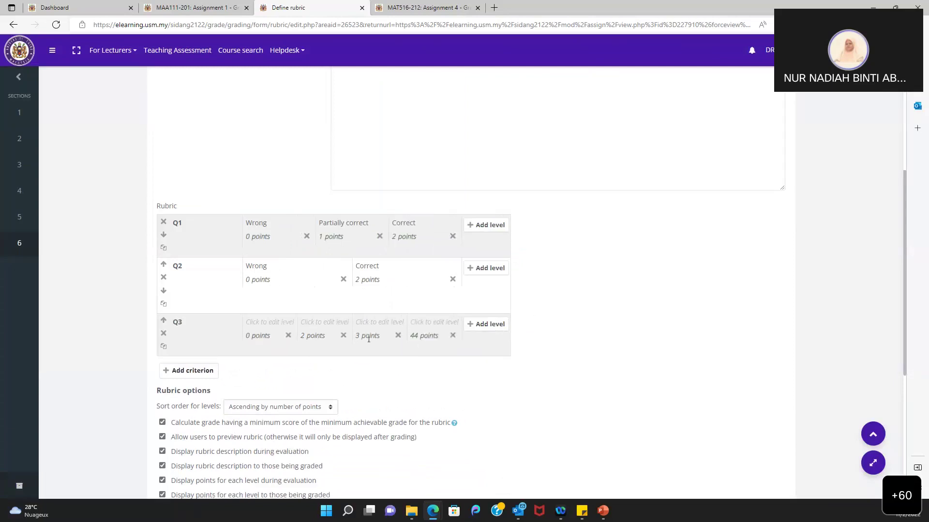
# - Set the points of Q3's second, third and fourth levels to 1, 2 and 3
pyautogui.click(317, 336)
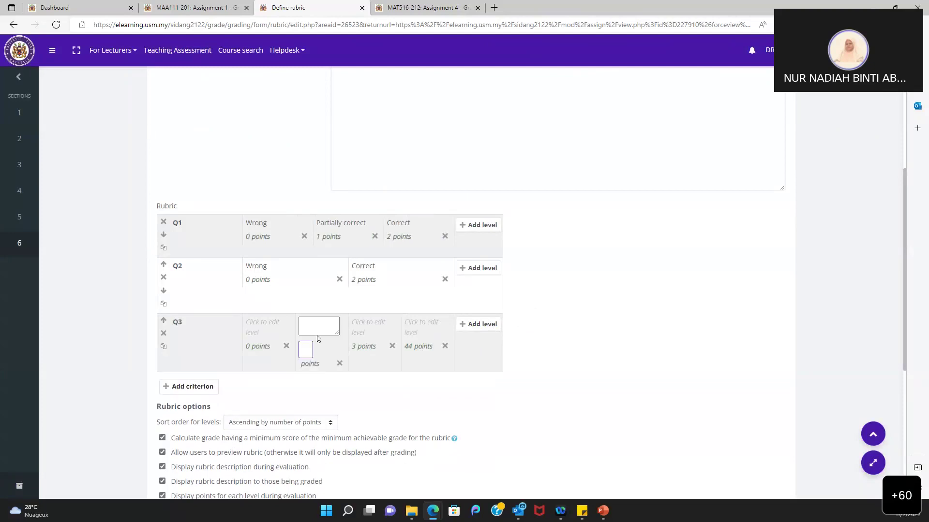
pyautogui.click(366, 344)
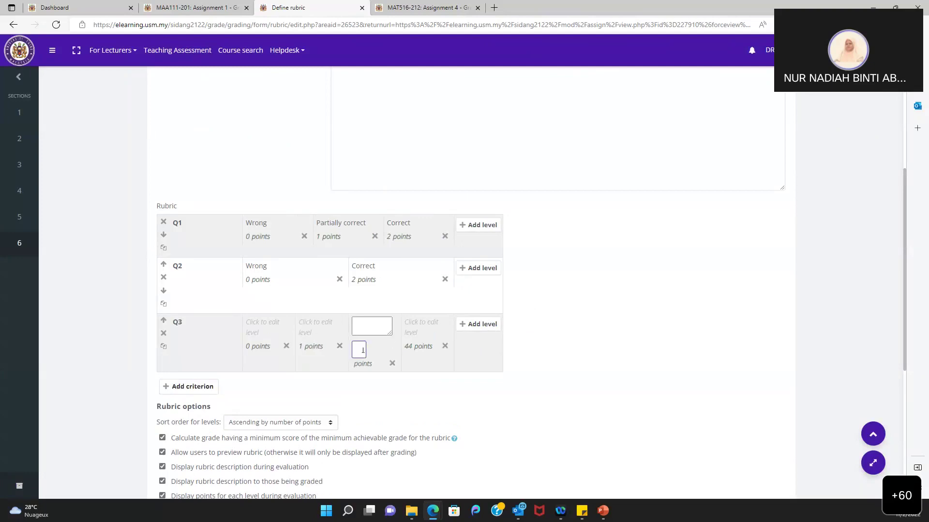
pyautogui.write('2')
pyautogui.click(416, 347)
pyautogui.click(411, 354)
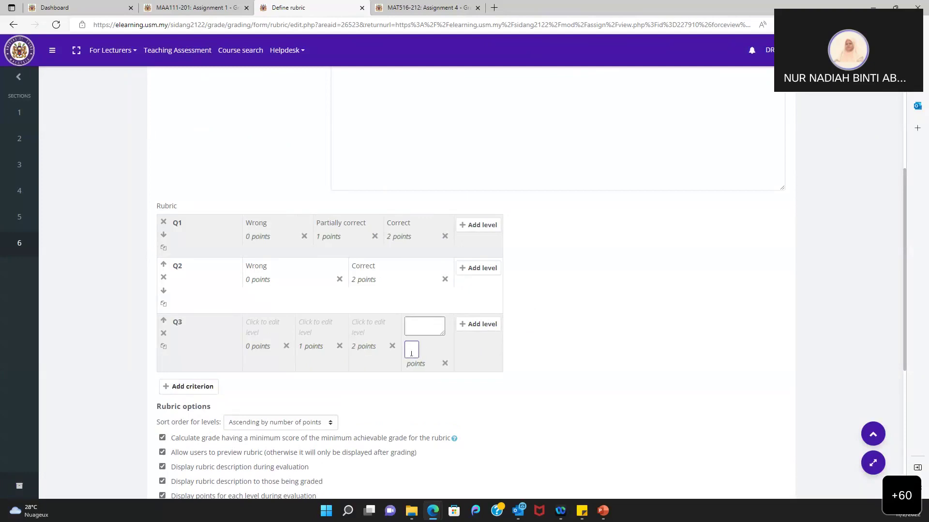
pyautogui.write('3')
pyautogui.click(561, 333)
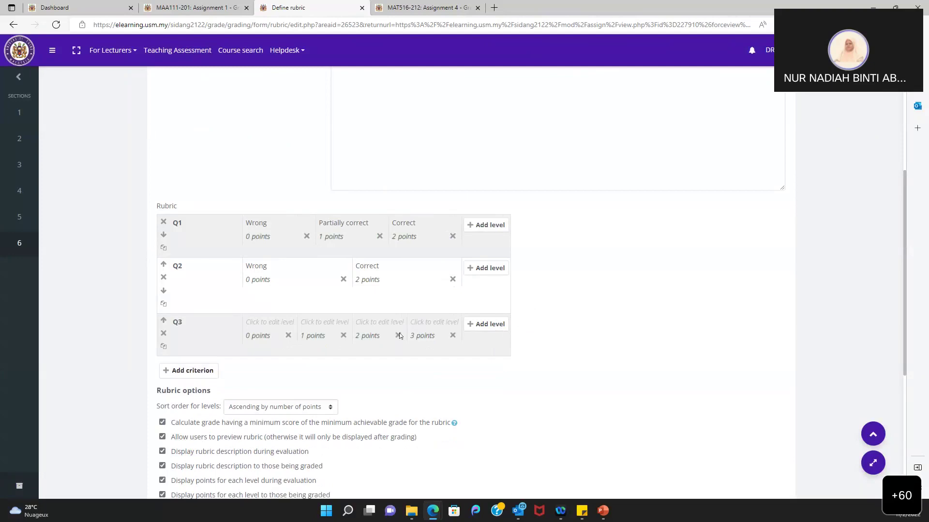
# - Describe the four levels of Q3, from lowest to highest, as Weak, Poor, Average and Good
pyautogui.click(282, 319)
pyautogui.write('Weak')
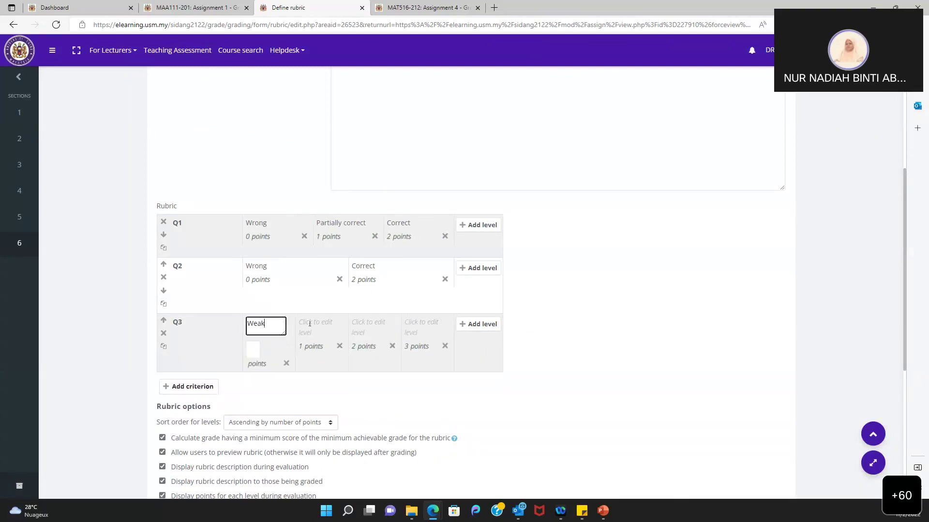
pyautogui.click(309, 323)
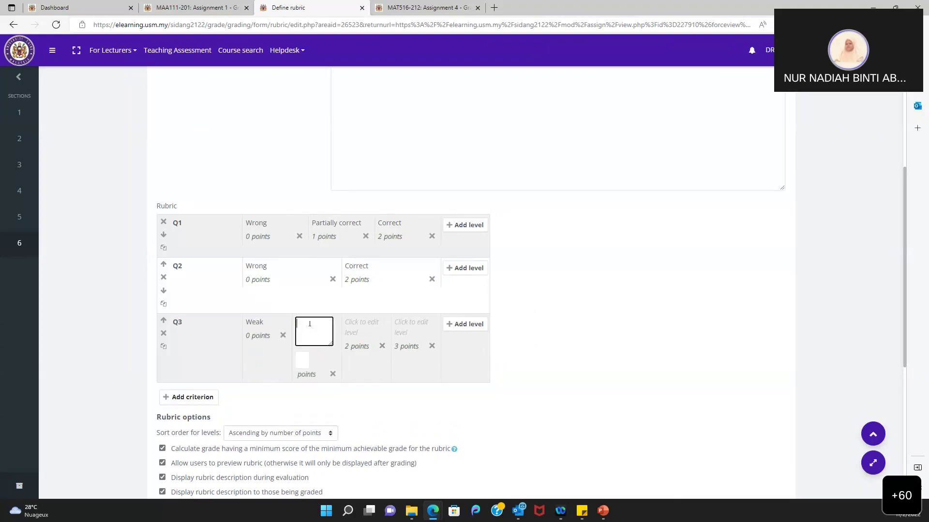
pyautogui.write('Poor')
pyautogui.click(366, 328)
pyautogui.write('Average')
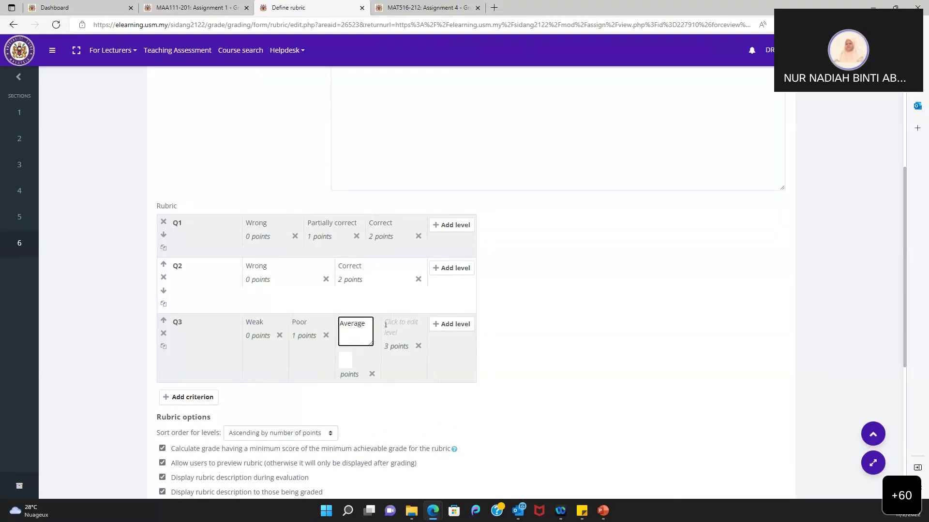
pyautogui.click(397, 328)
pyautogui.write('Good')
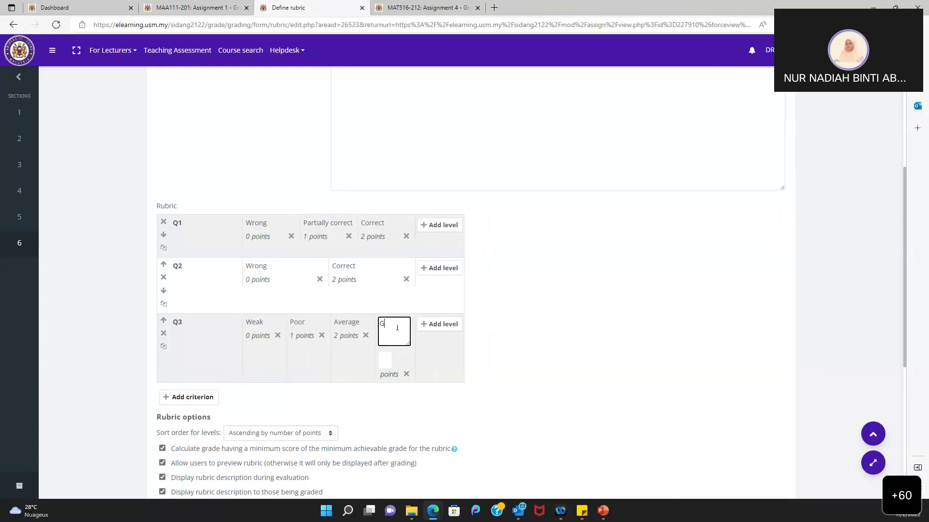
pyautogui.click(536, 289)
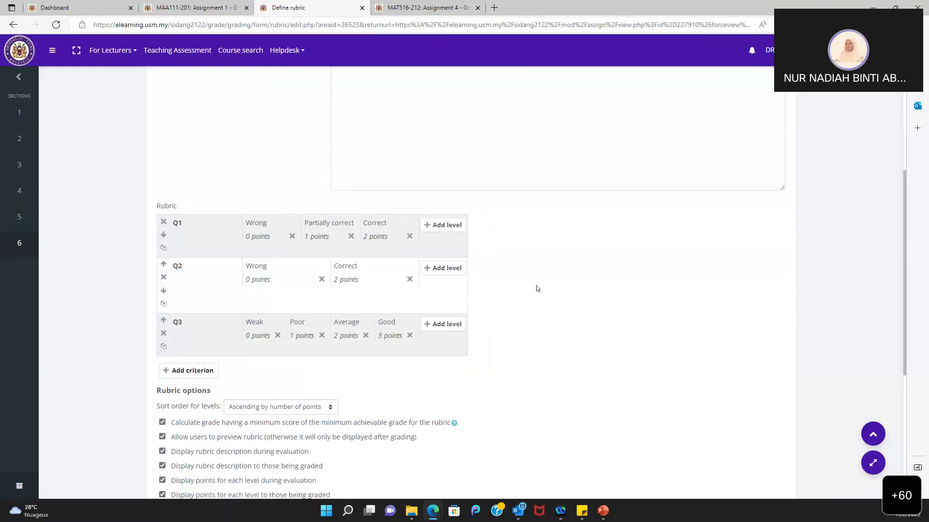
# - Save the rubric for Assignment 3 and make it ready for use, keeping all rubric options enabled
pyautogui.scroll(-2, 536, 289)
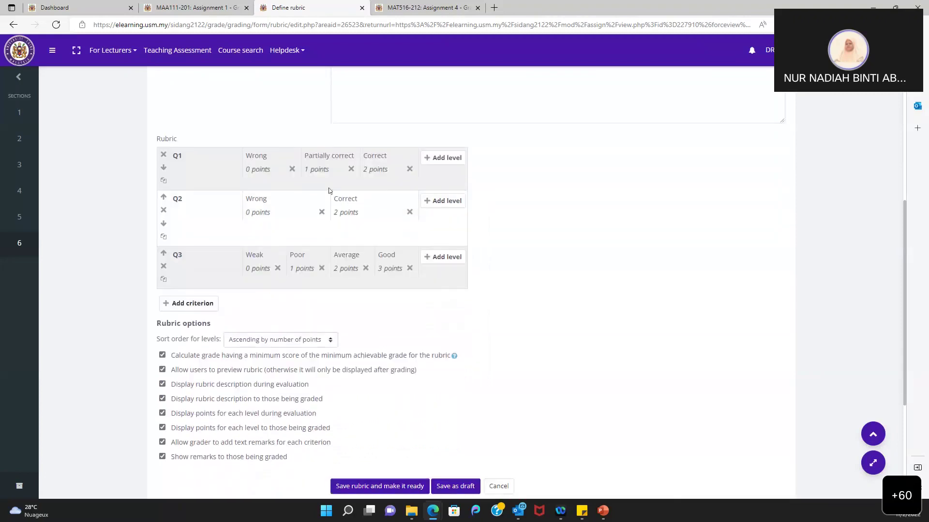
pyautogui.scroll(-2, 581, 267)
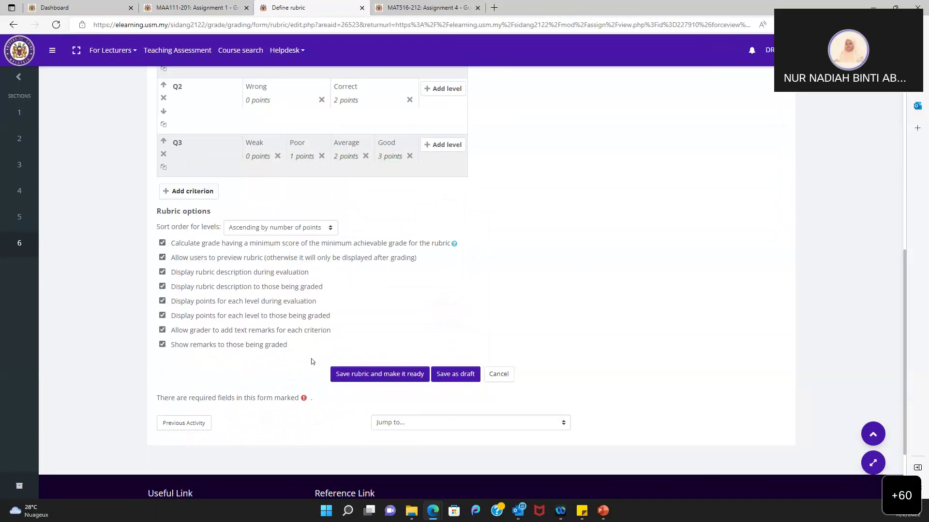
pyautogui.click(378, 379)
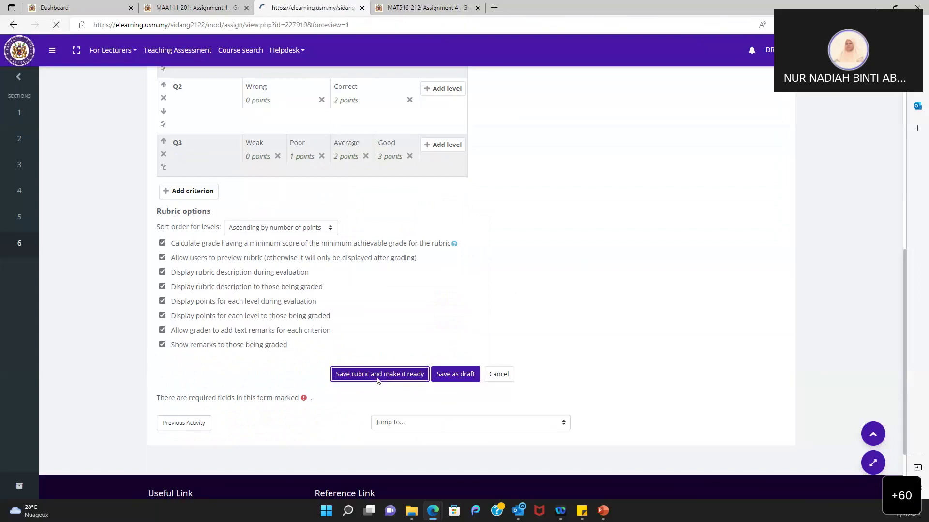
pyautogui.scroll(-13, 378, 382)
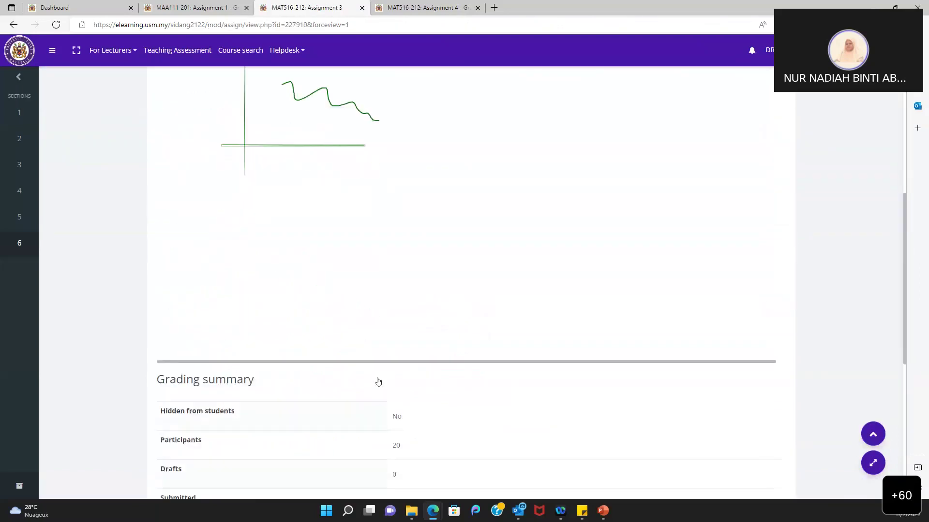
# - Open Assignment 3's grading page for the first student and view the full rubric, including its remark boxes
pyautogui.scroll(-1, 378, 382)
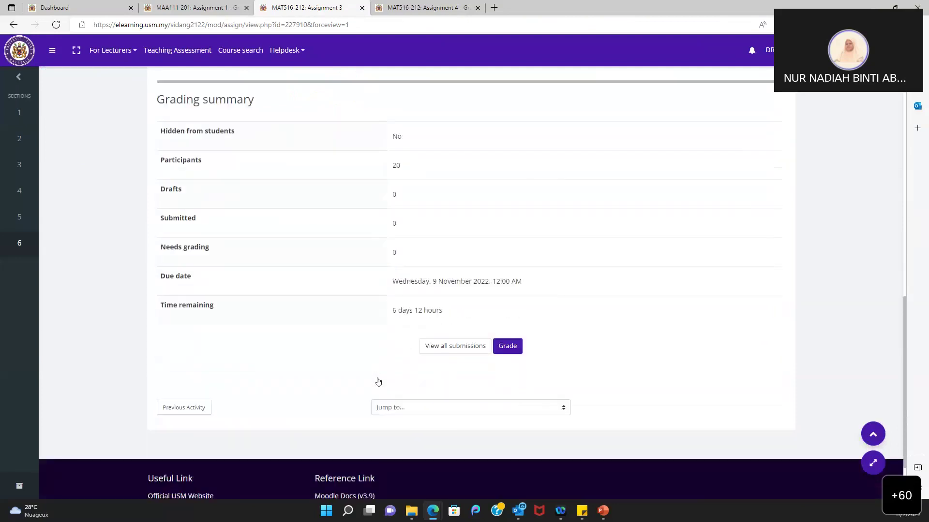
pyautogui.click(508, 347)
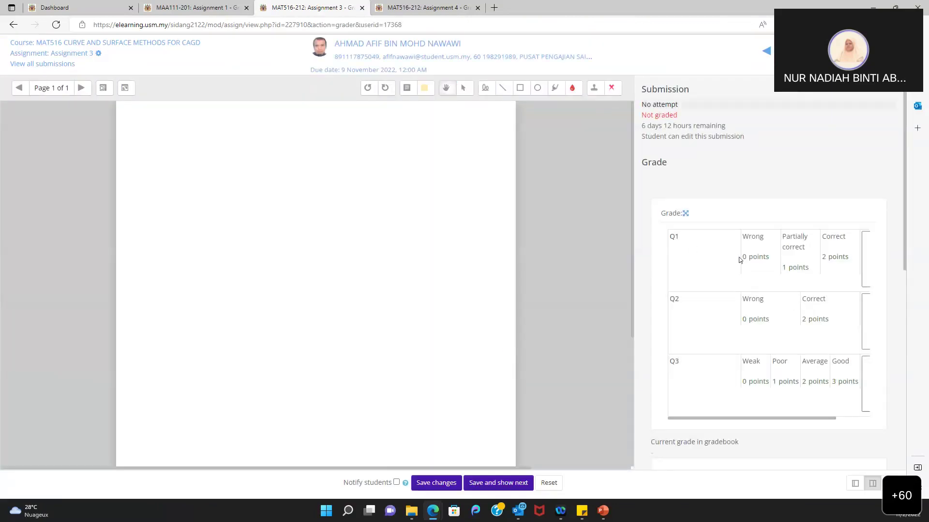
pyautogui.hscroll(2, 755, 246)
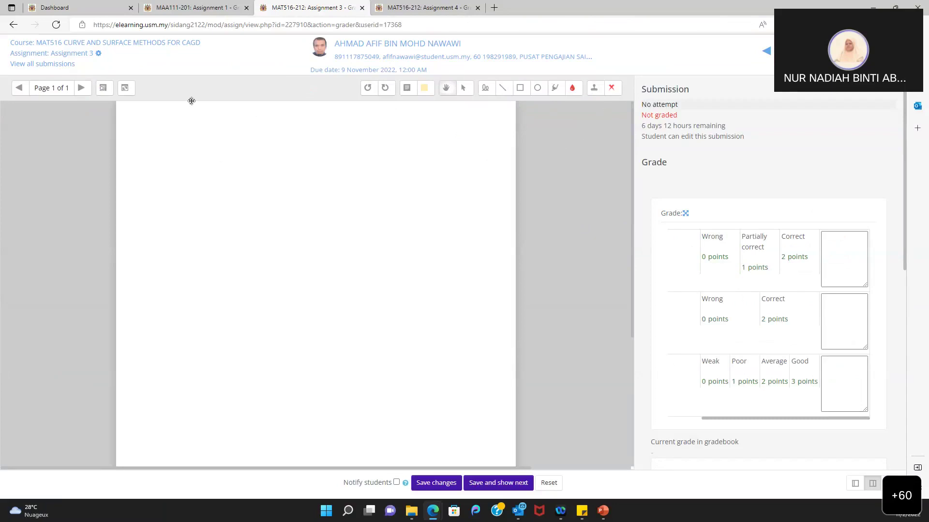
# - Edit the Assignment 3 settings to disable the Annotate PDF feedback type, and save and display the assignment
pyautogui.click(99, 54)
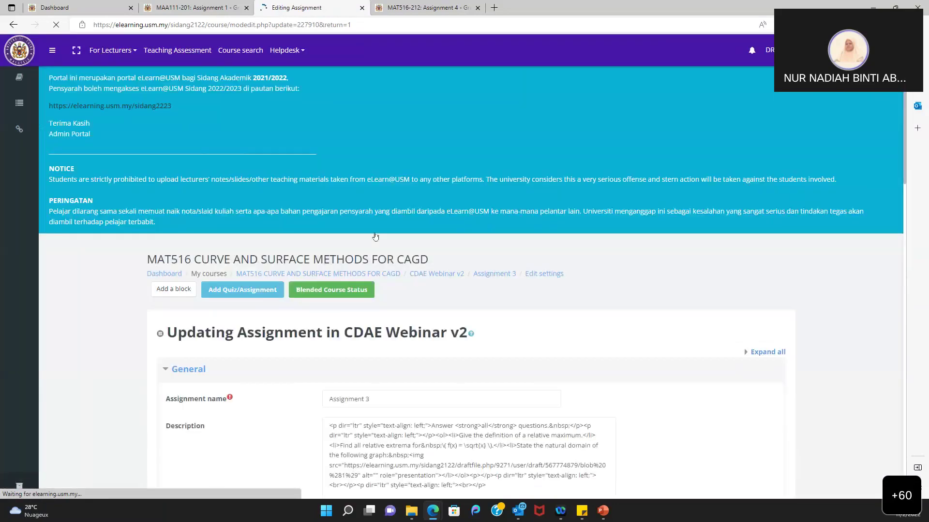
pyautogui.scroll(-7, 490, 339)
pyautogui.scroll(-8, 488, 339)
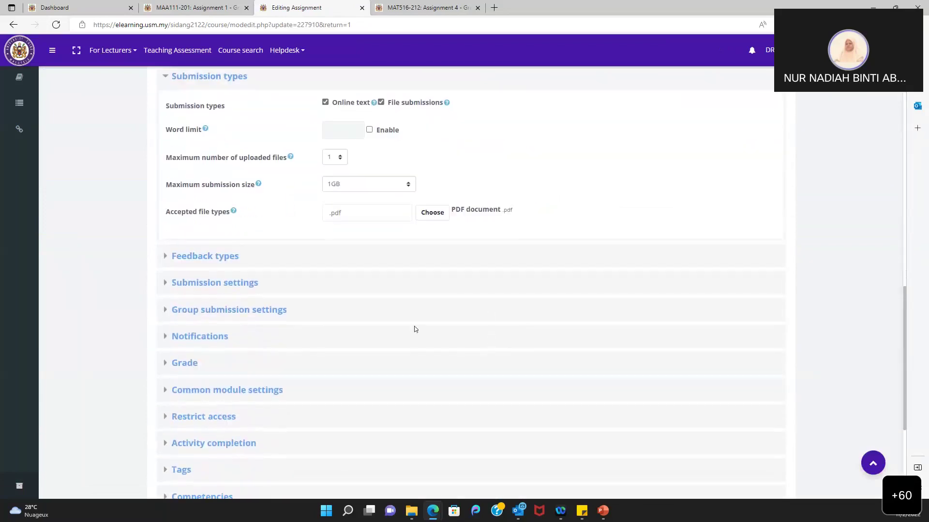
pyautogui.click(234, 257)
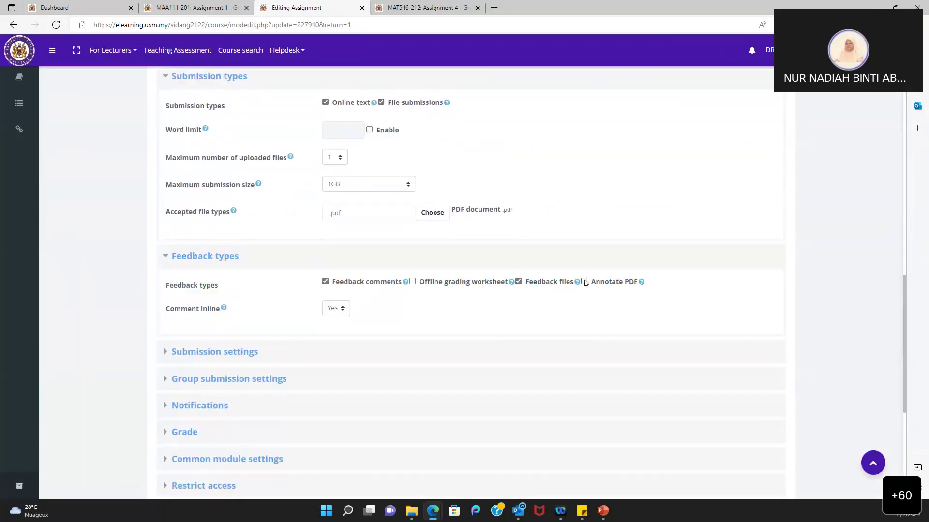
pyautogui.scroll(-5, 578, 333)
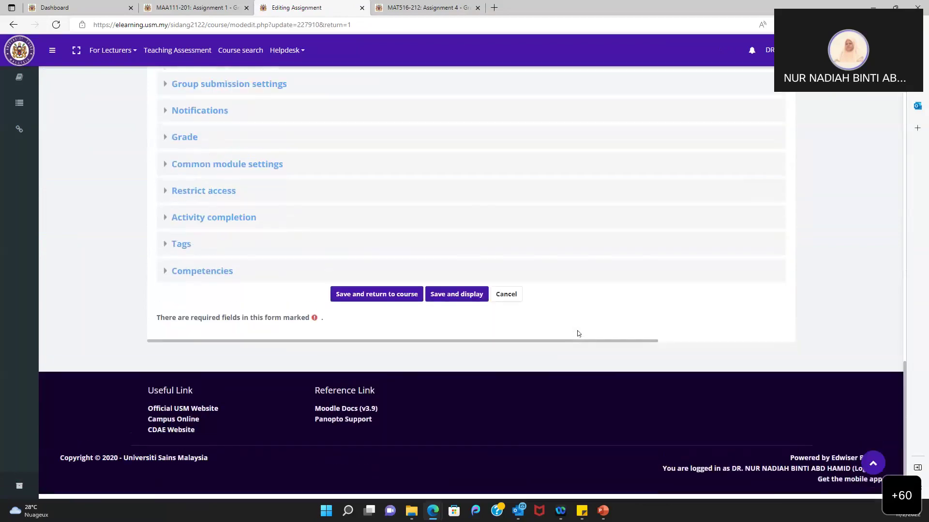
pyautogui.click(453, 302)
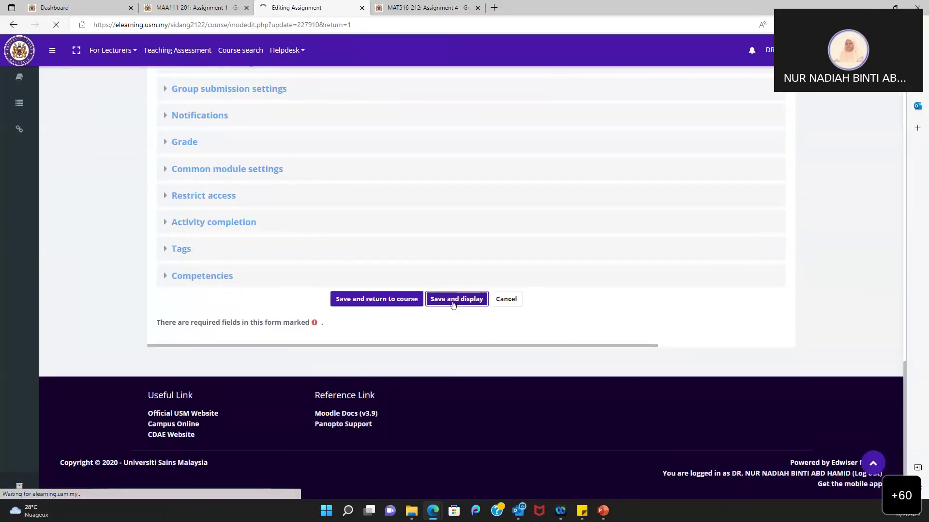
# - Open the grader for Assignment 3 and rate the student Wrong for Q1, Correct for Q2 and Poor for Q3
pyautogui.scroll(-9, 453, 305)
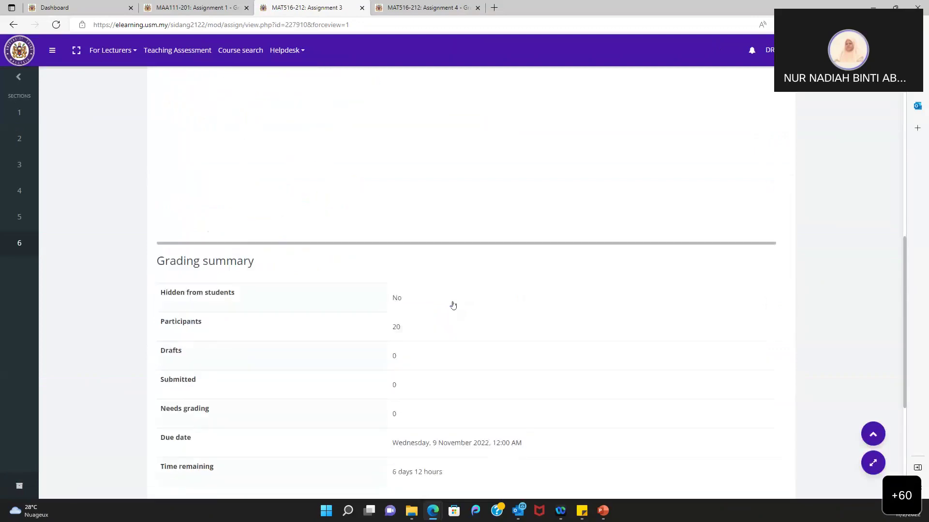
pyautogui.click(508, 263)
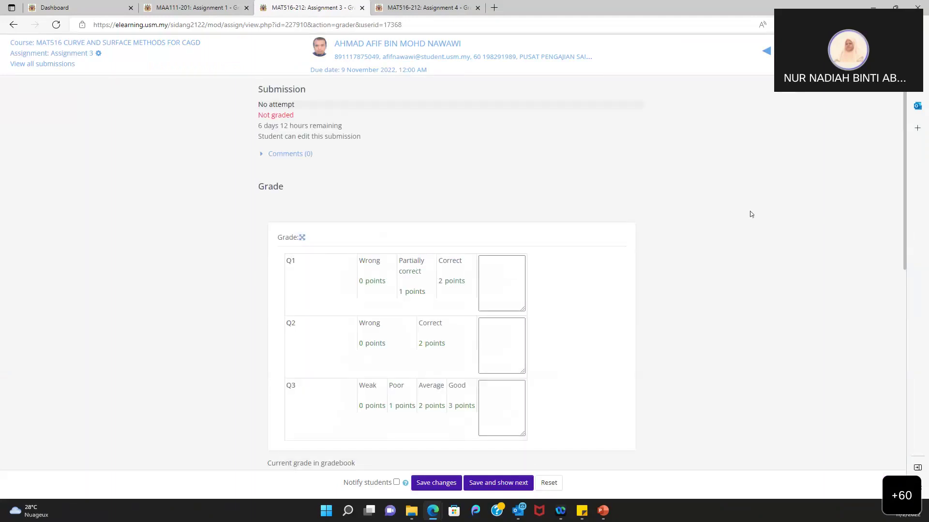
pyautogui.scroll(-1, 749, 212)
pyautogui.scroll(-1, 750, 214)
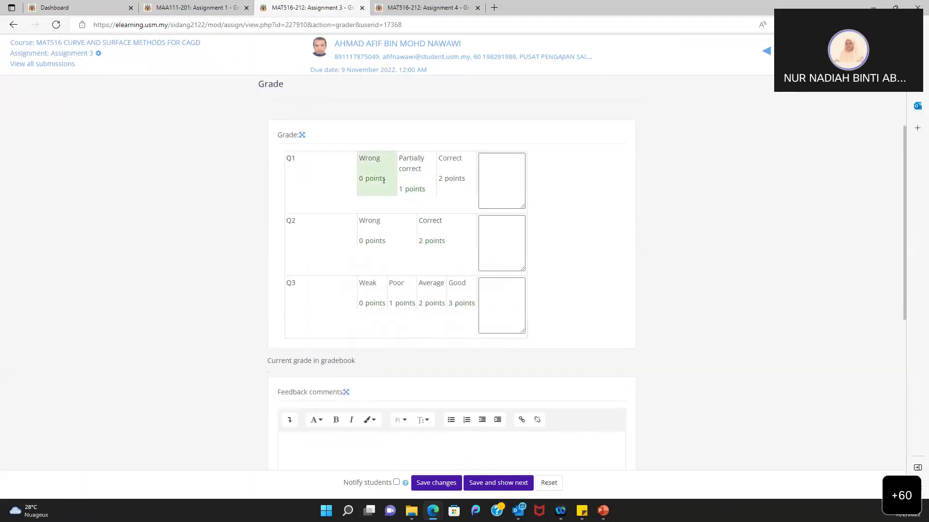
pyautogui.click(431, 231)
pyautogui.click(401, 297)
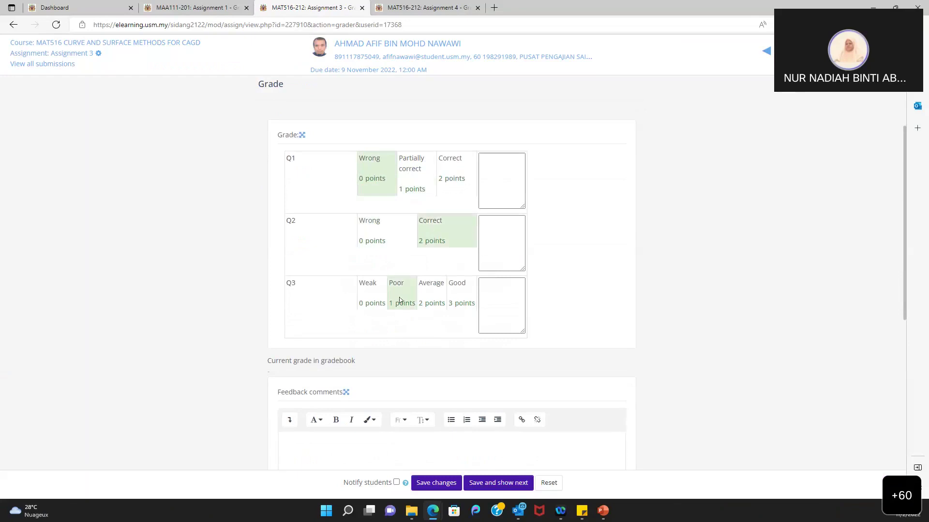
# - Add the remark "Revise the definition." to the Q1 criterion
pyautogui.click(510, 171)
pyautogui.write('Revise ')
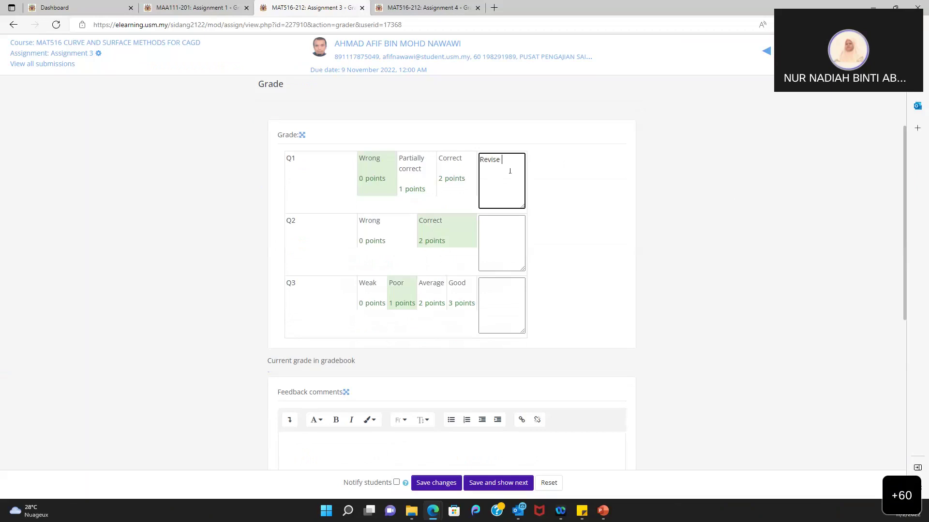
pyautogui.write('the definition.')
pyautogui.click(724, 228)
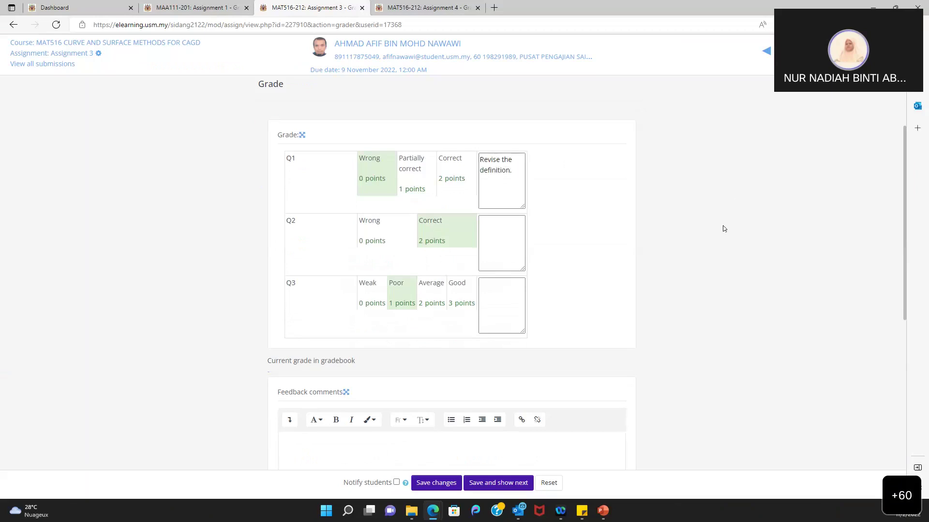
# - Look over the remaining remark boxes, feedback comments and feedback files, and save the student's rubric grade
pyautogui.scroll(-1, 722, 225)
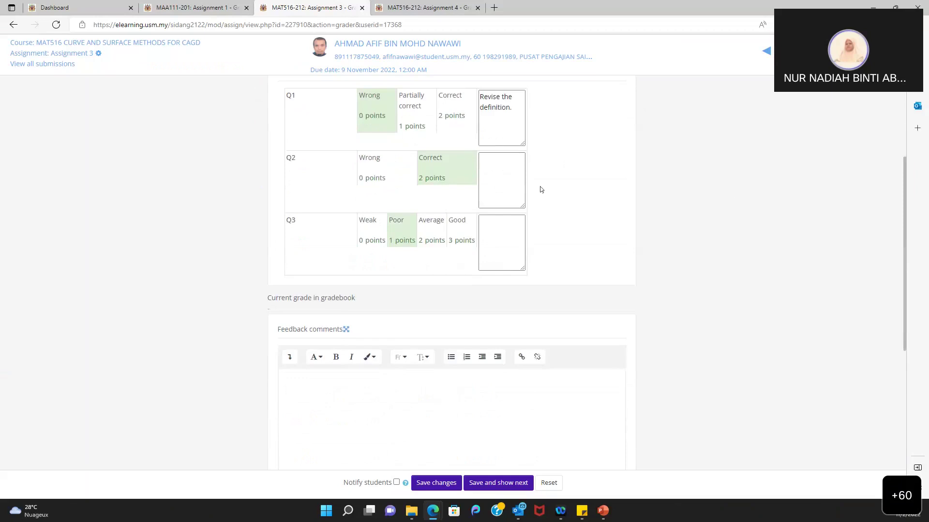
pyautogui.click(507, 176)
pyautogui.scroll(-1, 424, 316)
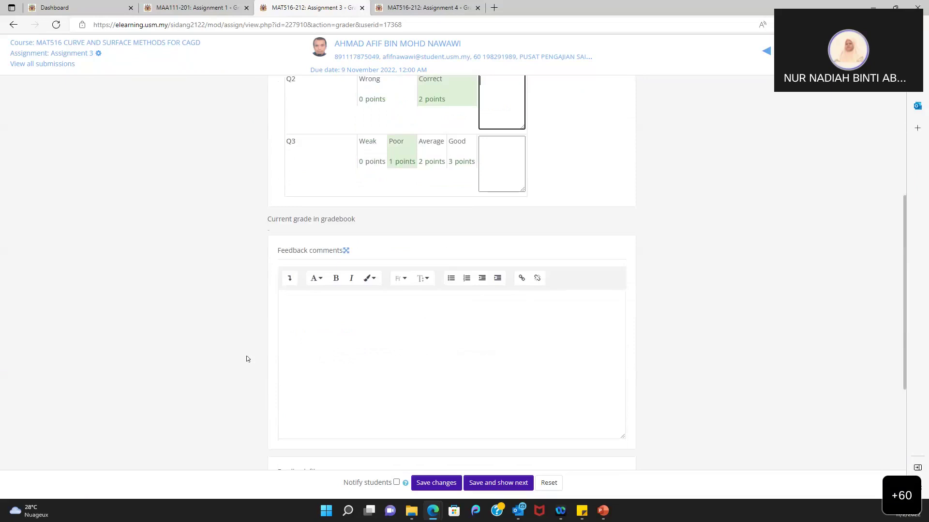
pyautogui.scroll(-3, 246, 359)
pyautogui.scroll(8, 247, 359)
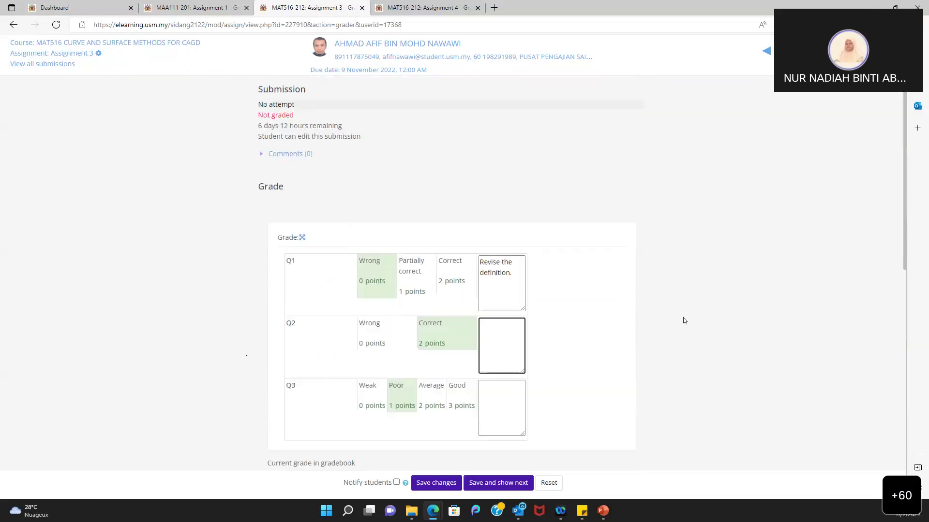
pyautogui.scroll(-8, 683, 317)
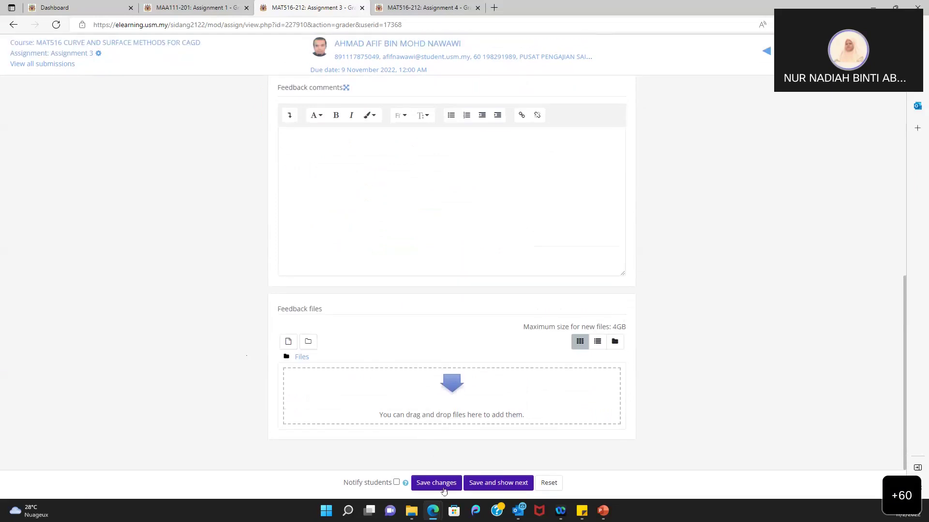
pyautogui.click(448, 485)
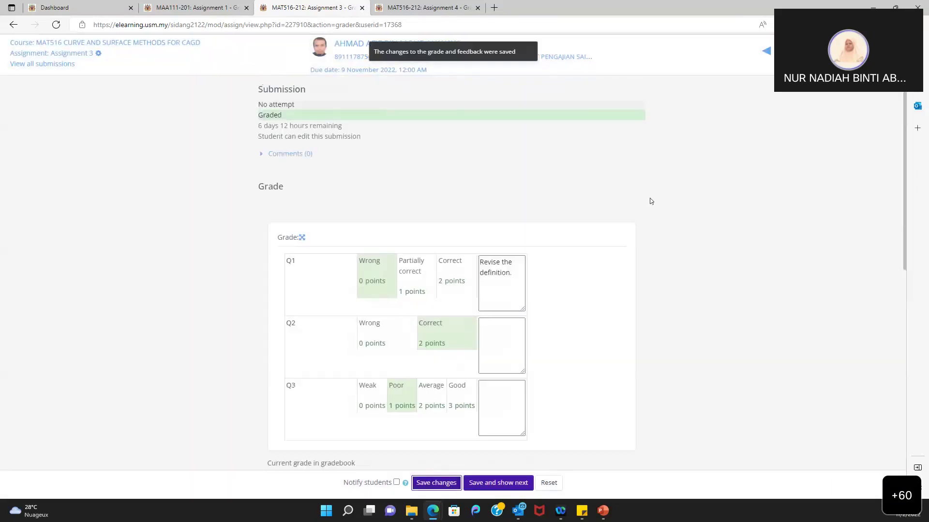
# - Check the student's current grade in the gradebook against the rubric selections, and return to the Assignment 3 page
pyautogui.scroll(-4, 675, 250)
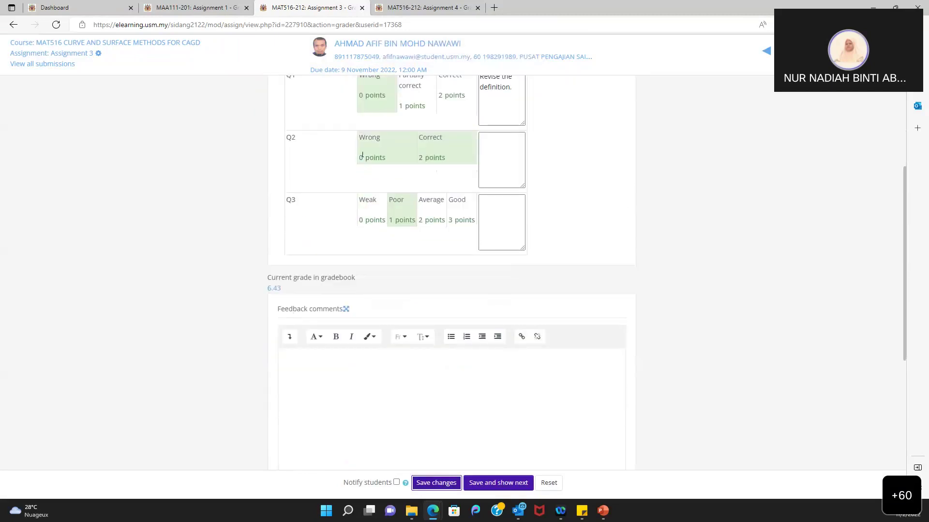
pyautogui.scroll(2, 362, 154)
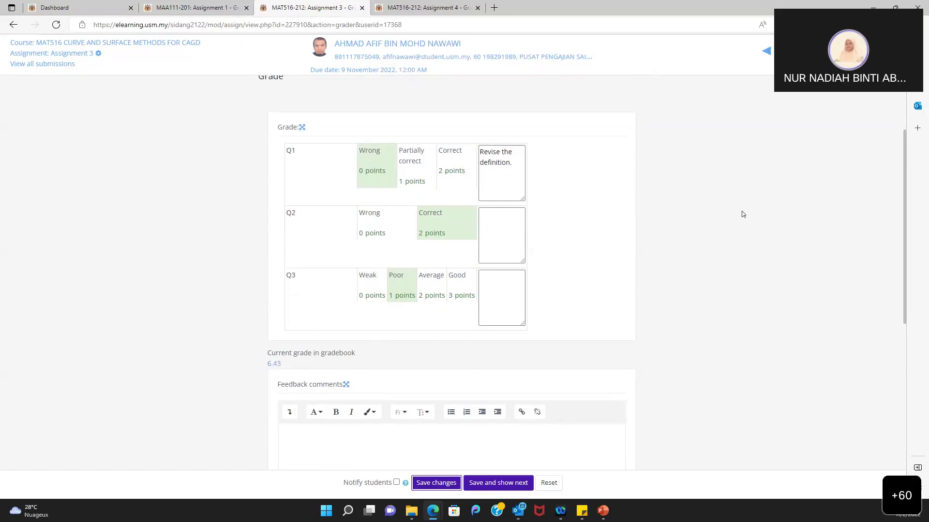
pyautogui.scroll(2, 686, 195)
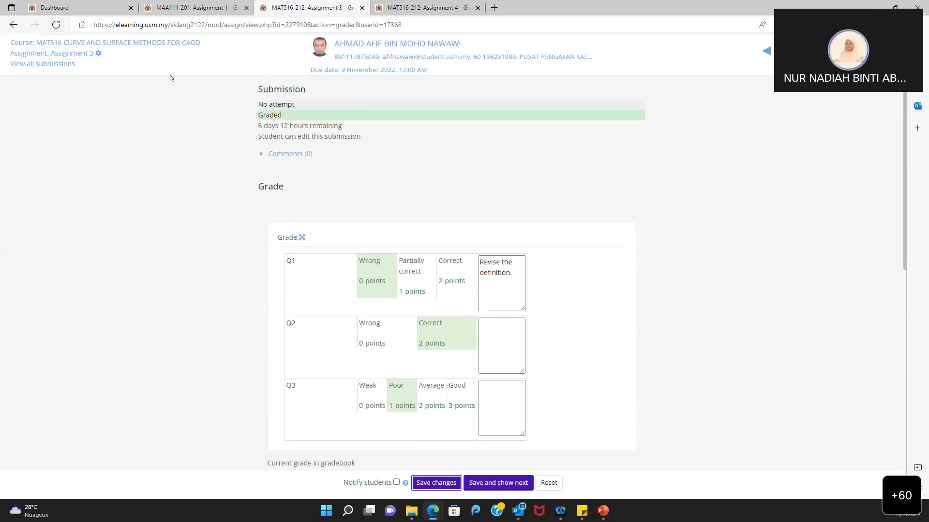
pyautogui.click(71, 57)
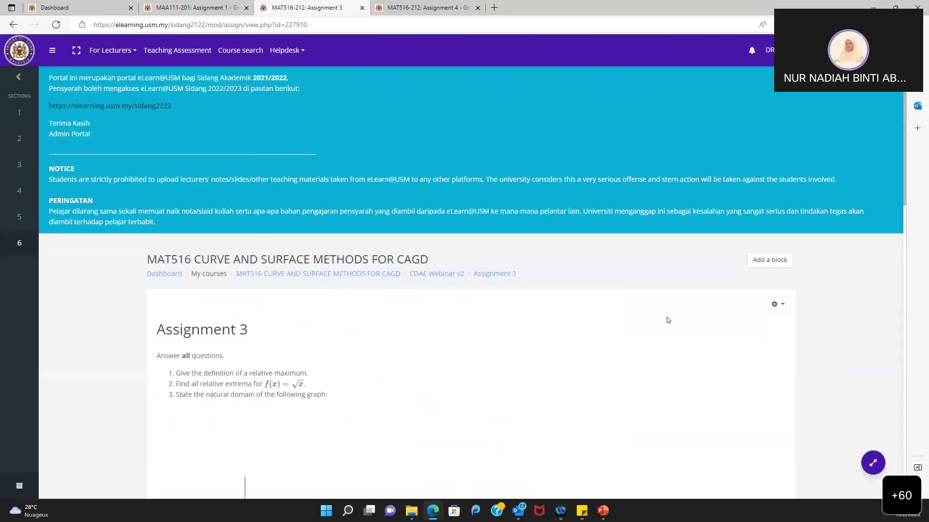
pyautogui.scroll(-2, 668, 321)
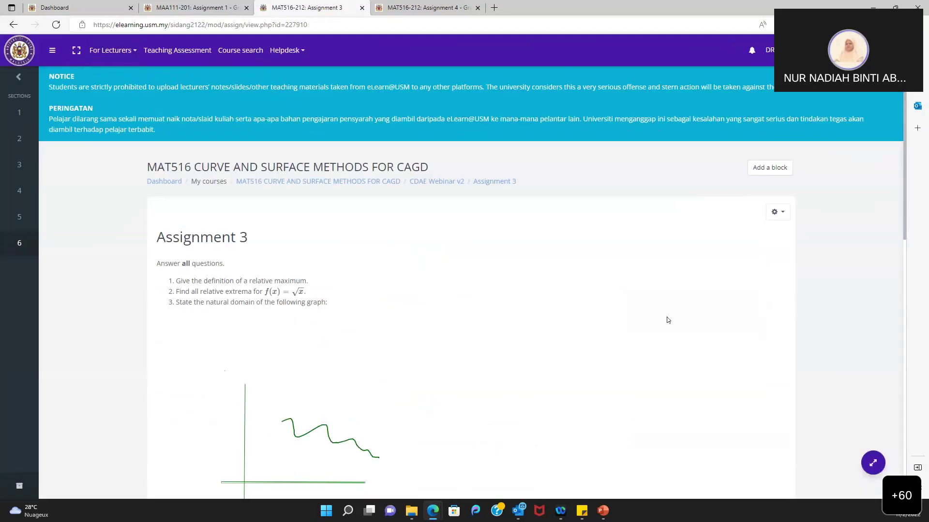
# - Export the rubric grades for Assignment 3 and open the downloaded spreadsheet
pyautogui.click(777, 212)
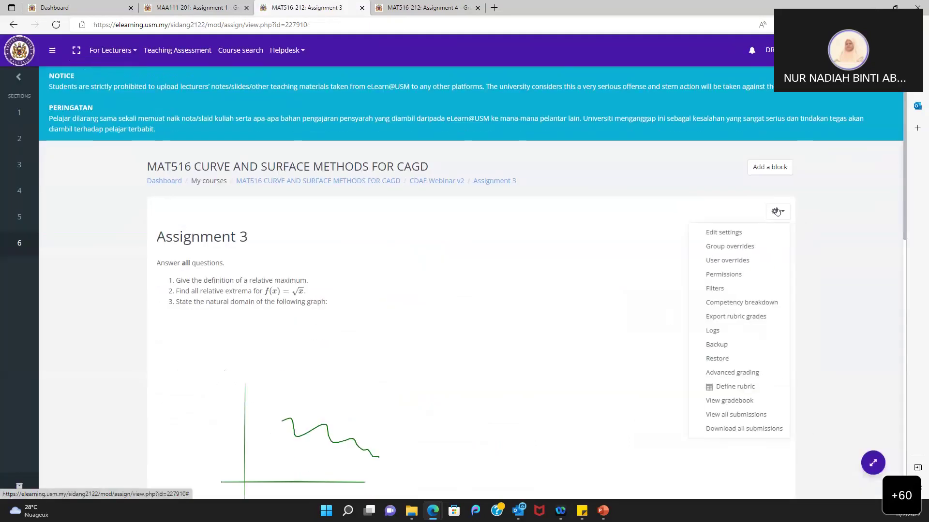
pyautogui.click(729, 320)
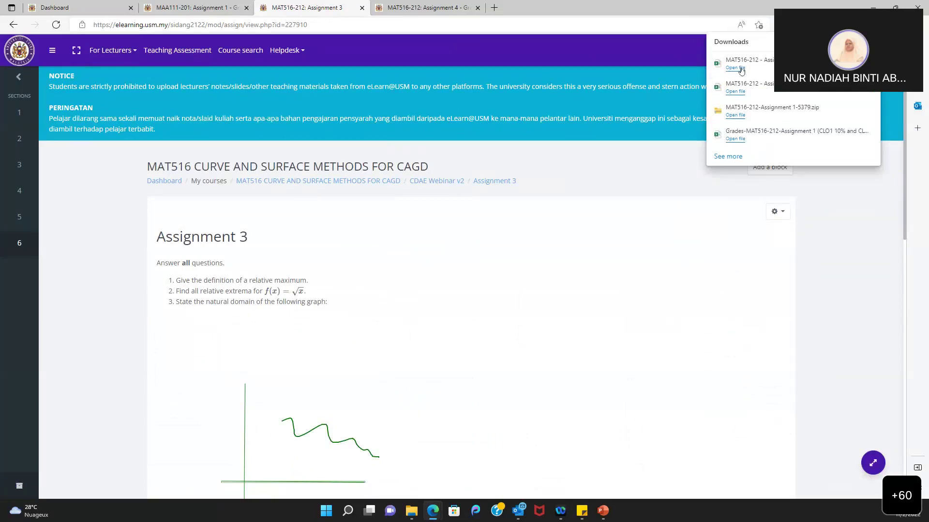
pyautogui.click(740, 69)
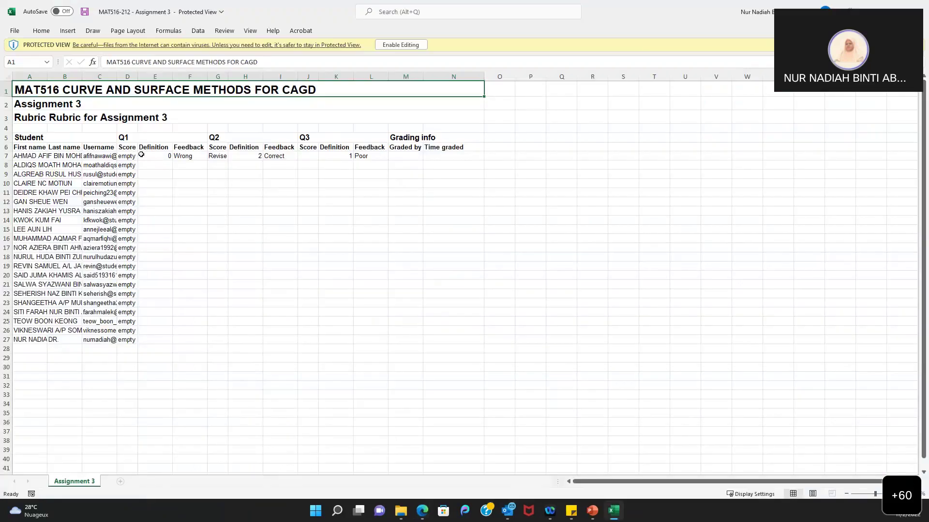
# - Check the Definition cells for Q1, Q2 and Q3 in the first student's row, and close the workbook and Excel
pyautogui.click(156, 155)
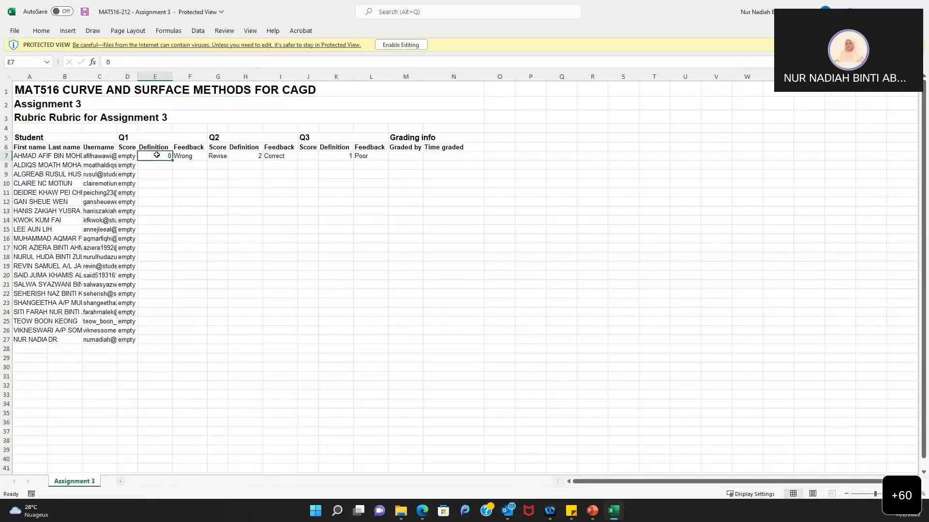
pyautogui.click(250, 156)
pyautogui.click(345, 157)
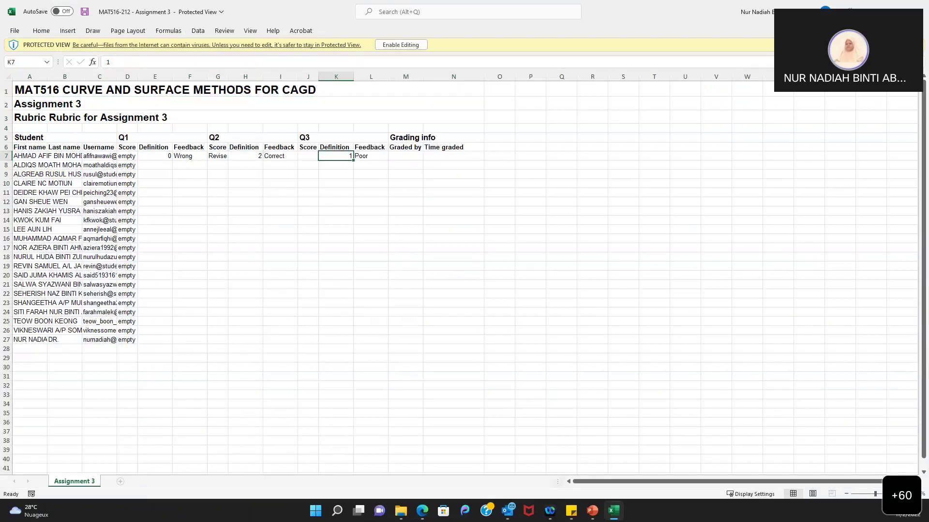
pyautogui.click(917, 5)
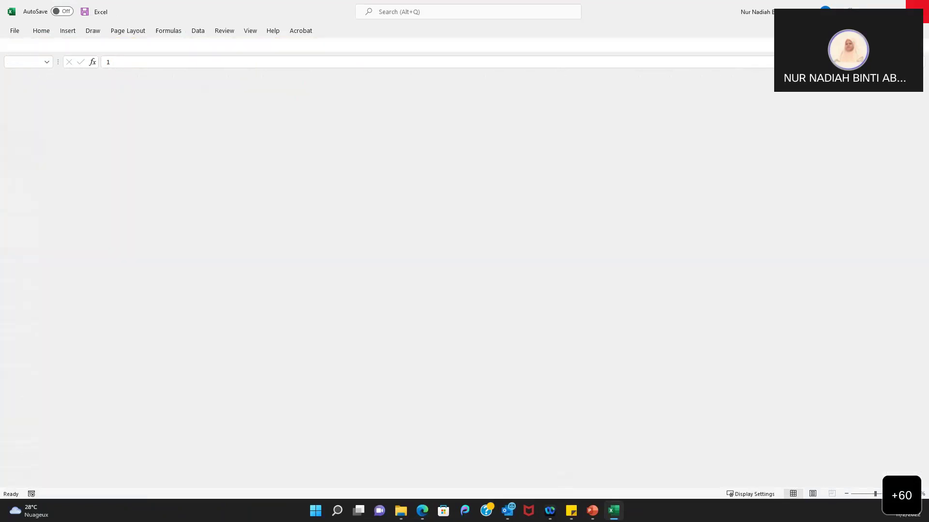
pyautogui.click(916, 9)
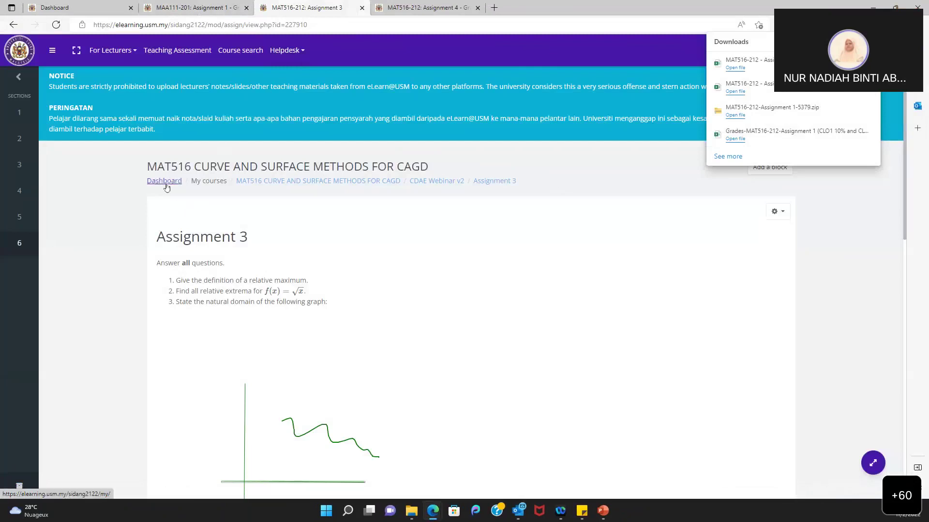
# - Return from the MAT516 Assignment 4 page to the eLearn@USM dashboard and open the MAA101 CALCULUS FOR SCIENCE STUDENTS I course
pyautogui.click(386, 13)
pyautogui.click(60, 52)
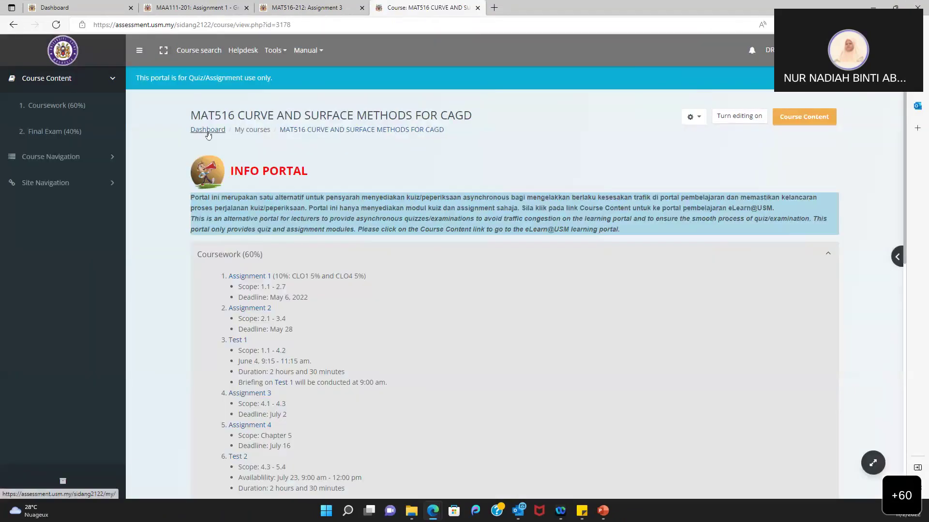
pyautogui.click(803, 122)
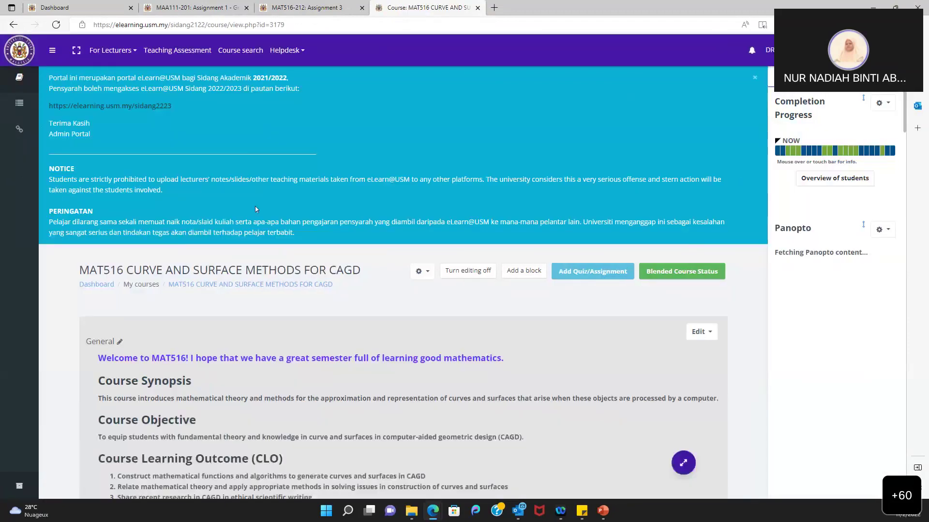
pyautogui.click(94, 286)
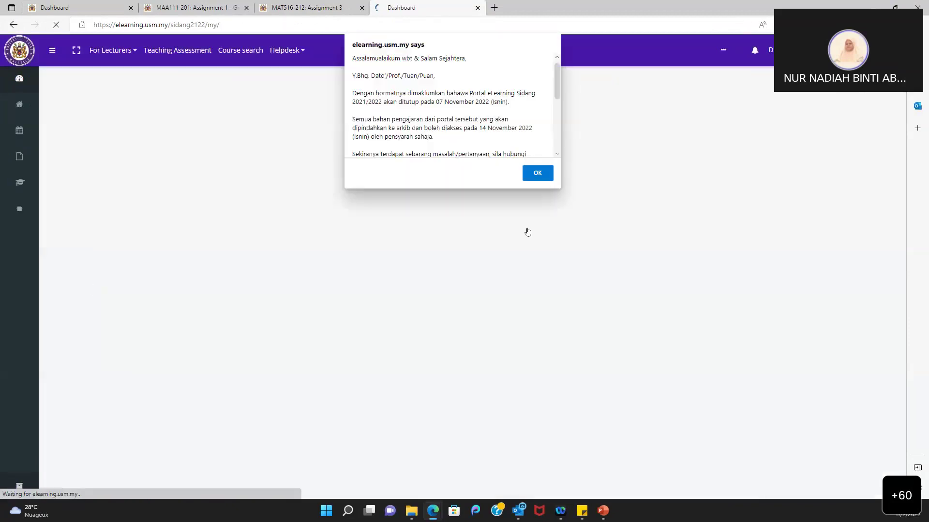
pyautogui.click(537, 172)
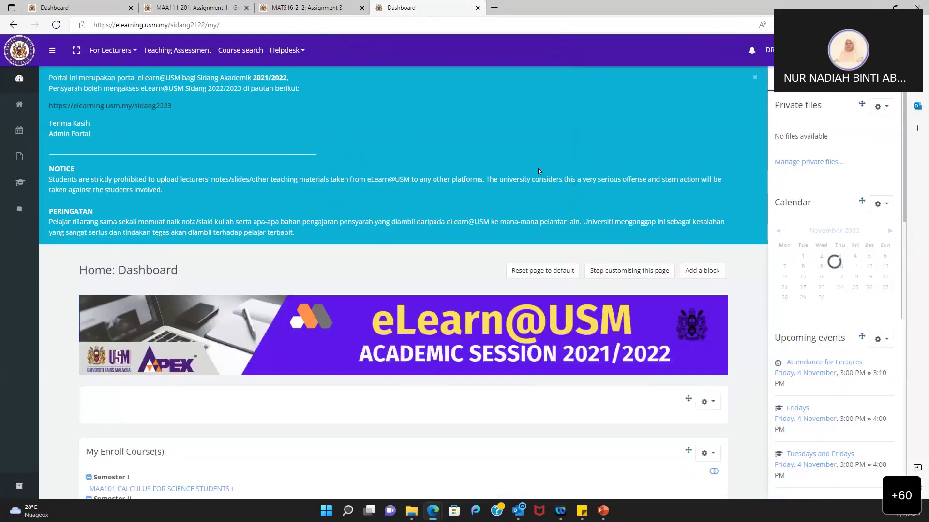
pyautogui.scroll(-1, 245, 283)
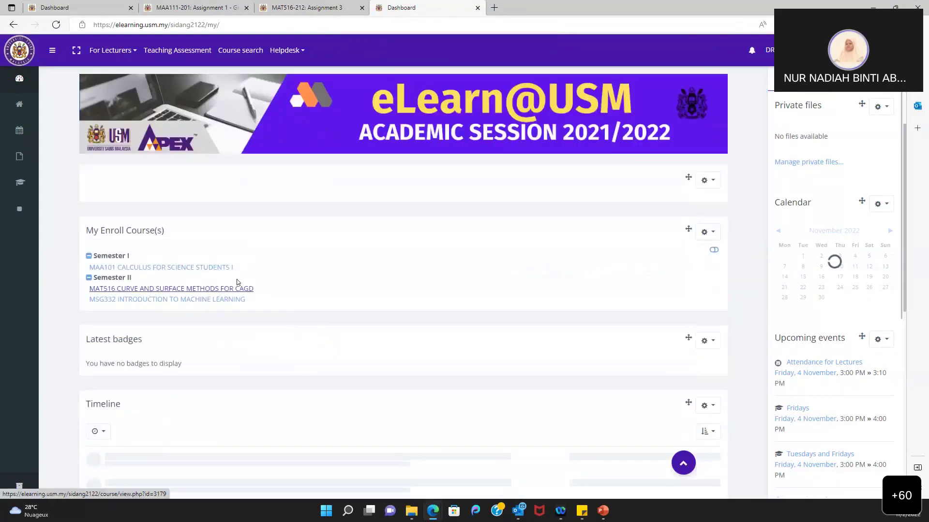
pyautogui.click(204, 269)
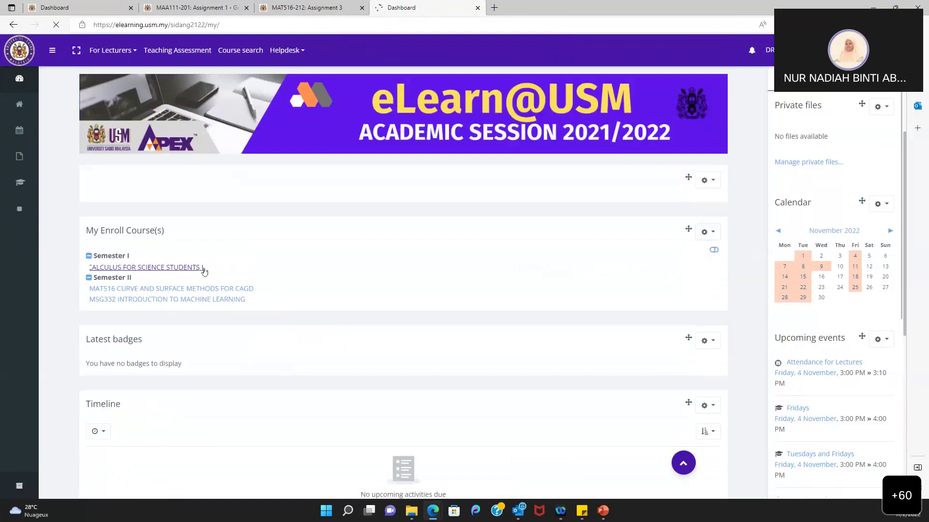
# - Open the Assignment 2 video submission activity in the MAA101 Part 2 section of the course
pyautogui.scroll(-8, 286, 323)
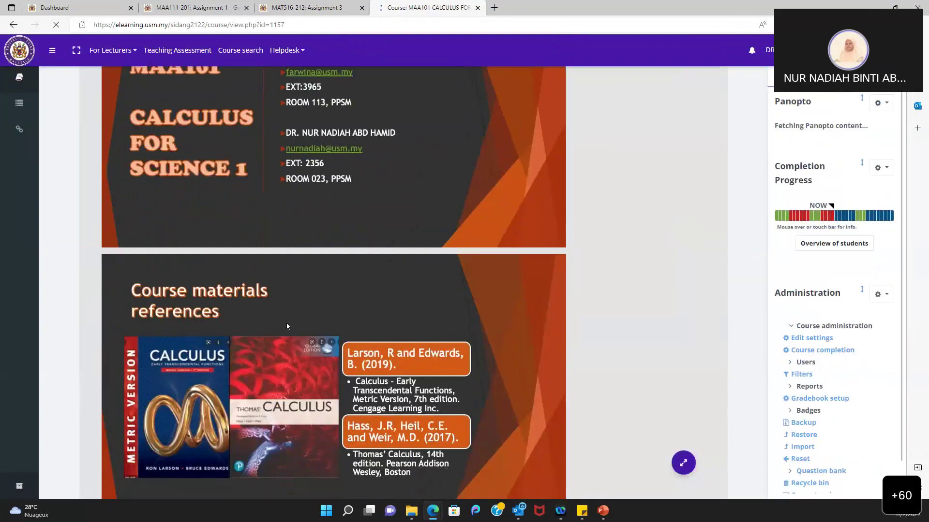
pyautogui.scroll(5, 287, 326)
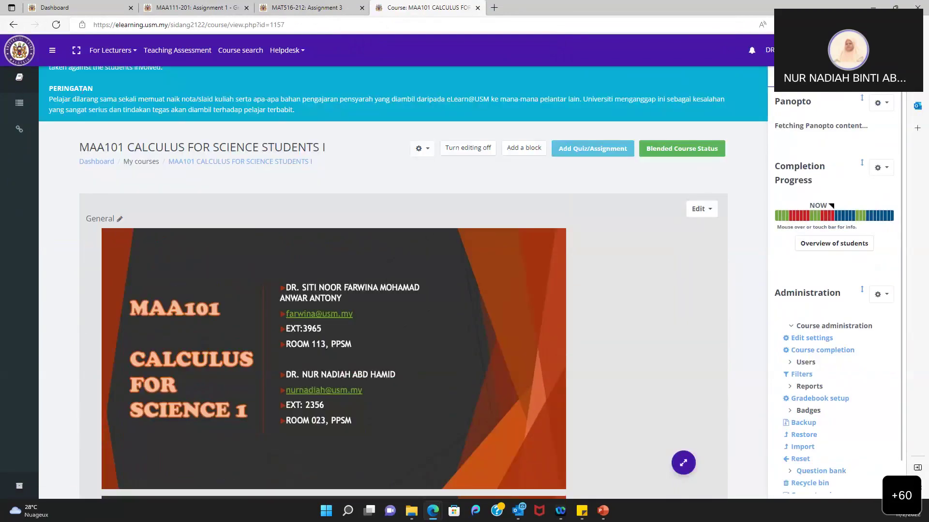
pyautogui.click(52, 55)
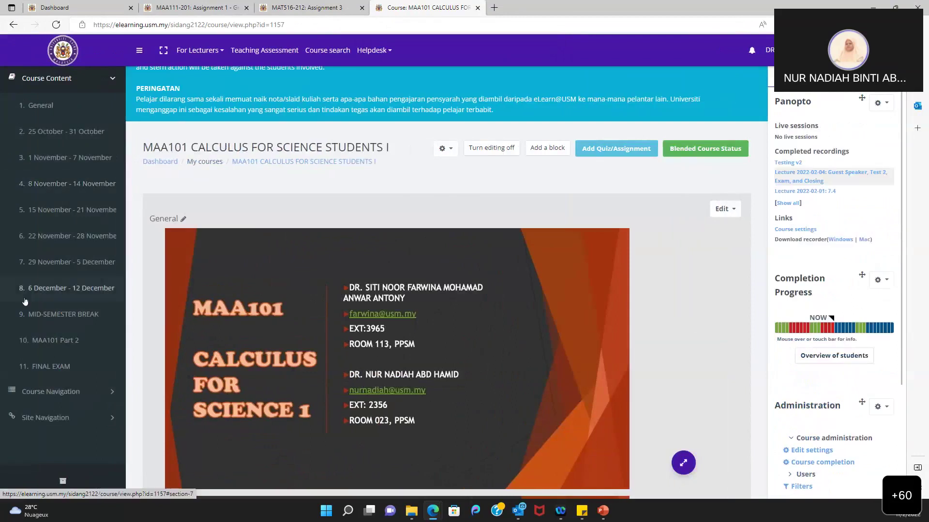
pyautogui.click(43, 340)
pyautogui.scroll(-4, 358, 336)
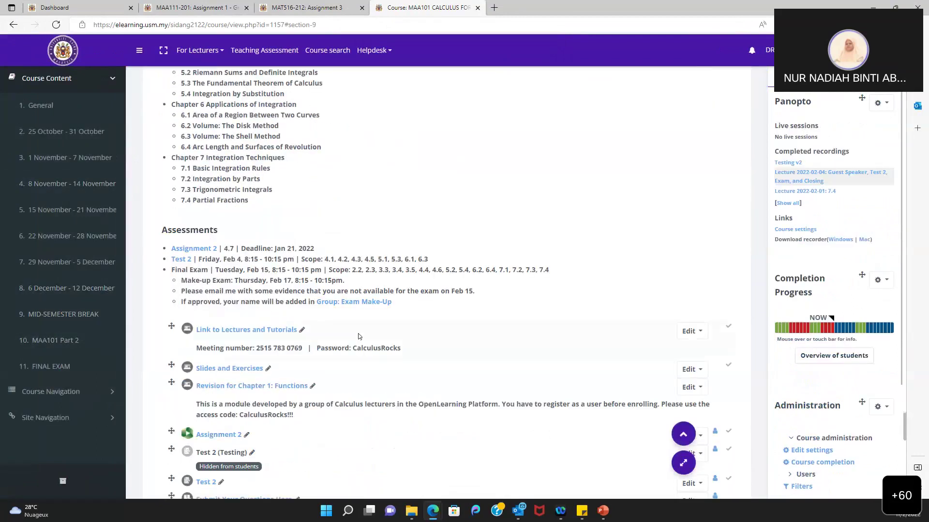
pyautogui.scroll(-2, 359, 337)
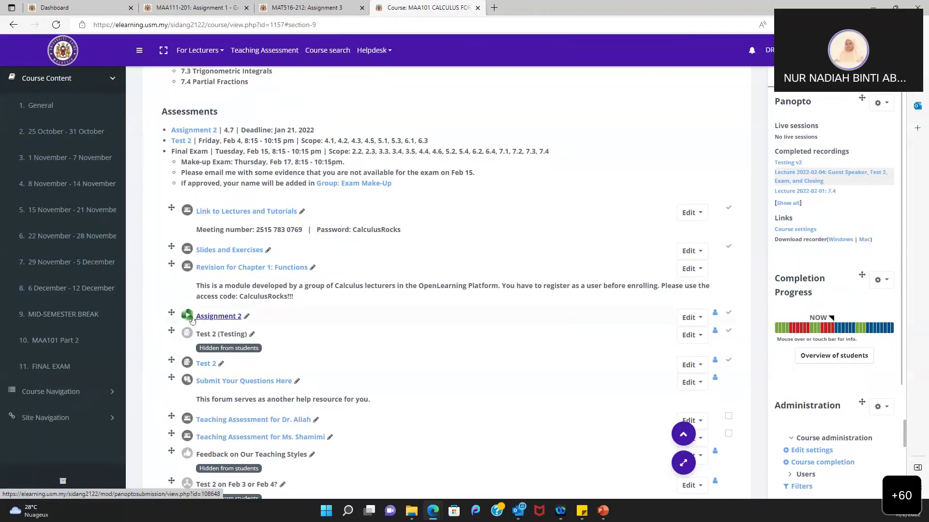
pyautogui.click(220, 319)
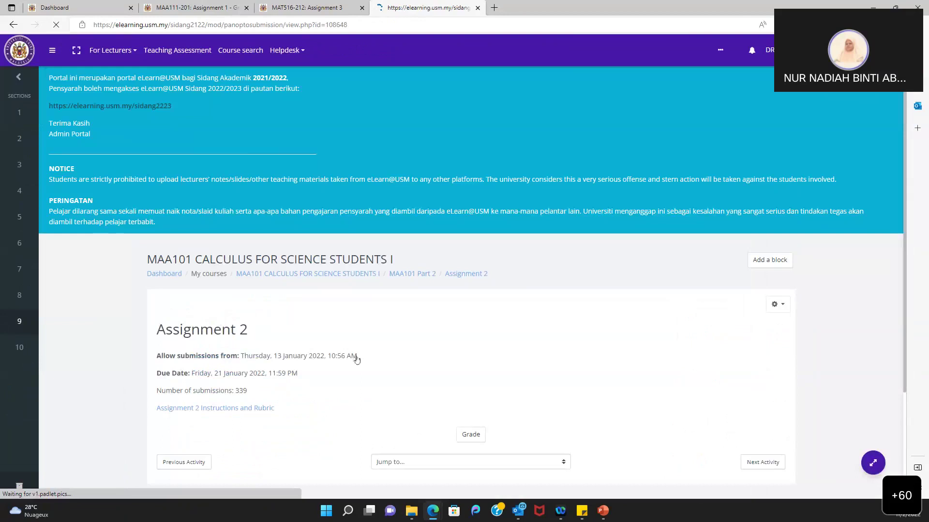
# - Open the grading list for Assignment 2 and the grade update page for the first listed student
pyautogui.scroll(-3, 396, 346)
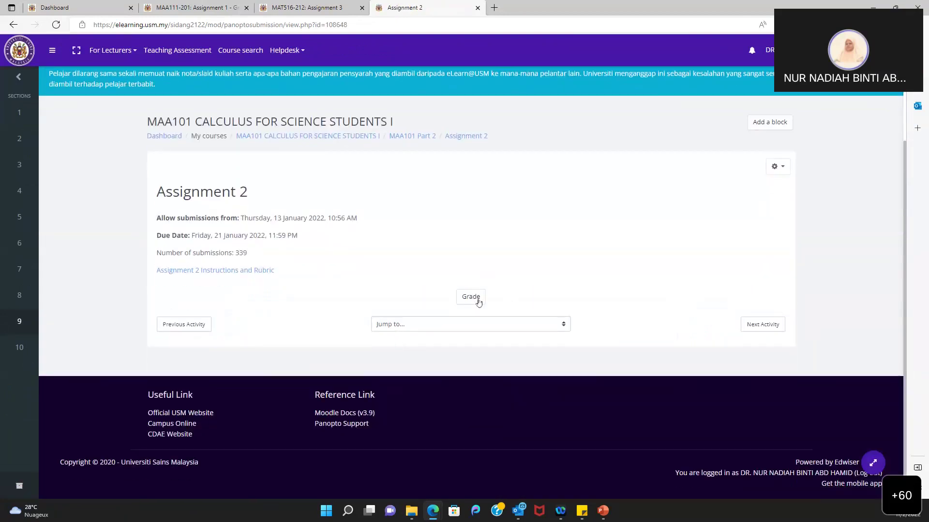
pyautogui.click(477, 301)
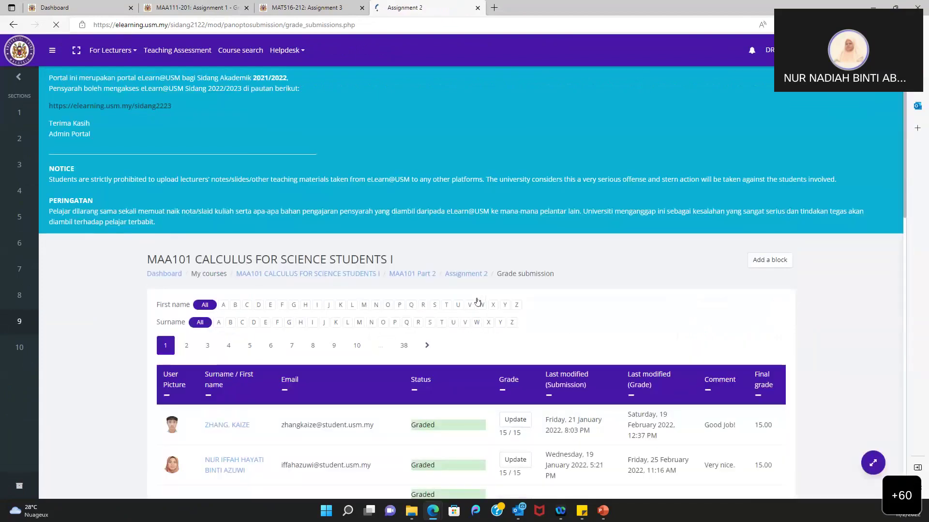
pyautogui.scroll(-3, 458, 348)
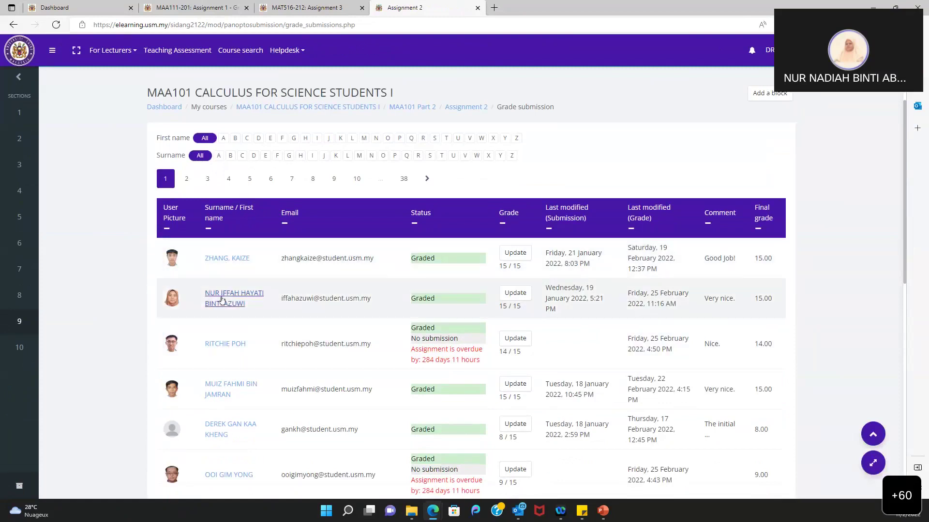
pyautogui.click(515, 253)
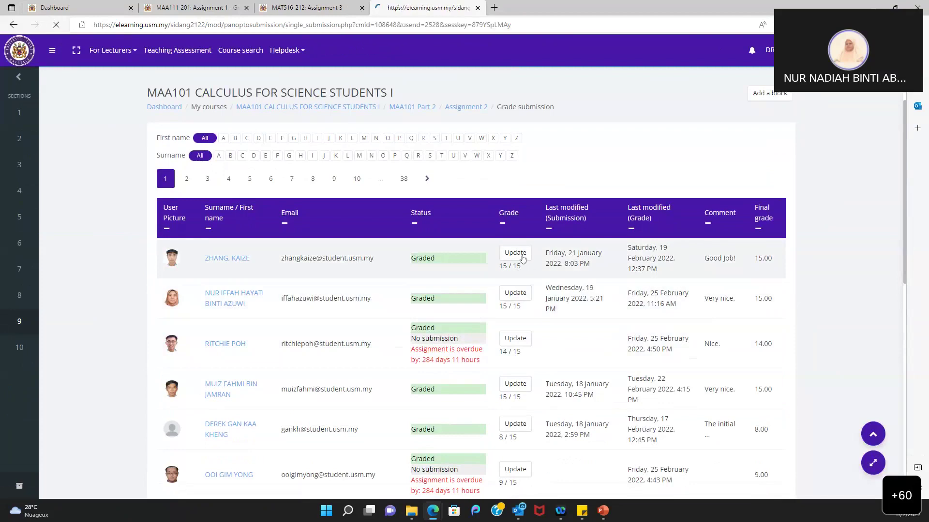
# - Examine the student's submitted video, the rubric criteria with their CLO labels and selected levels, the gradebook grade and the feedback
pyautogui.scroll(-3, 542, 333)
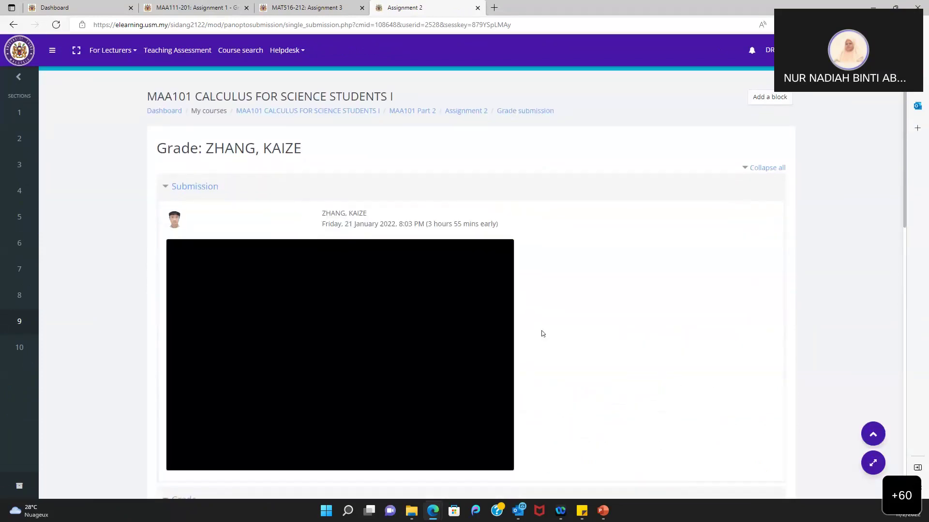
pyautogui.scroll(-3, 543, 333)
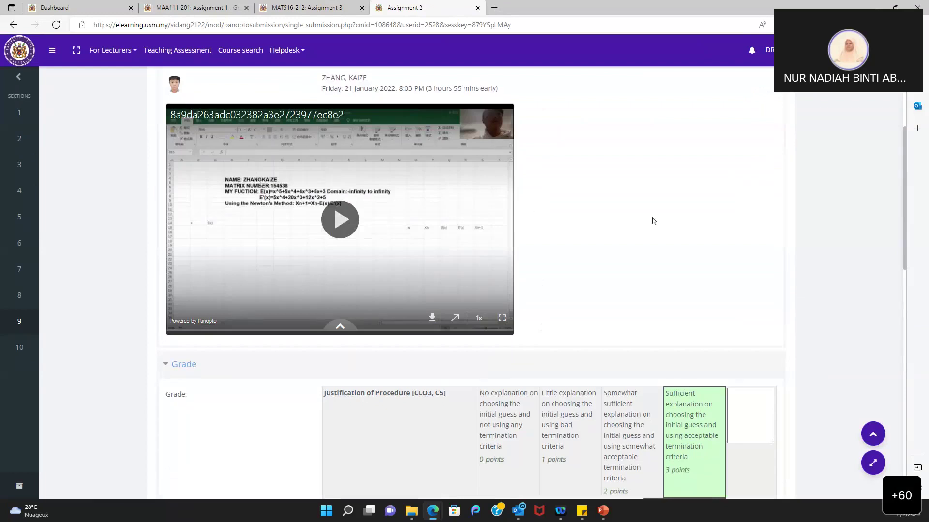
pyautogui.scroll(-6, 652, 221)
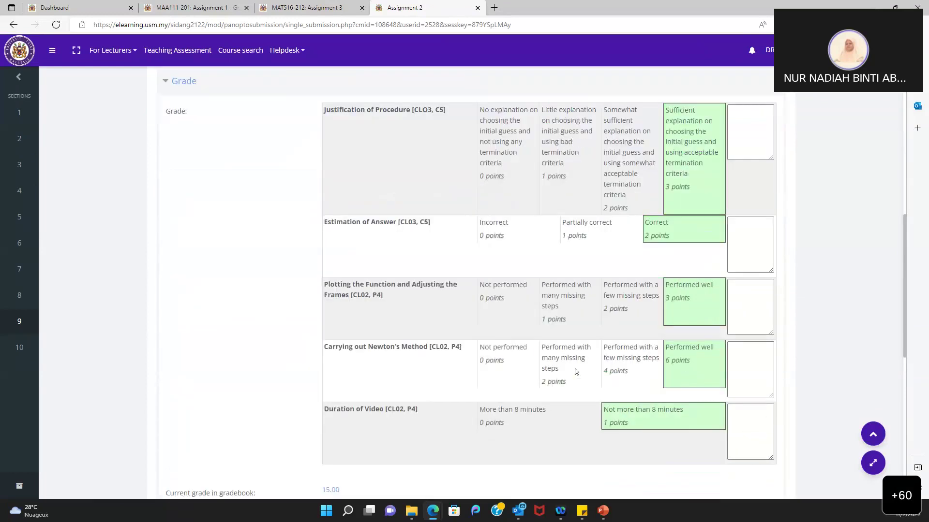
pyautogui.scroll(-3, 590, 309)
pyautogui.scroll(2, 590, 313)
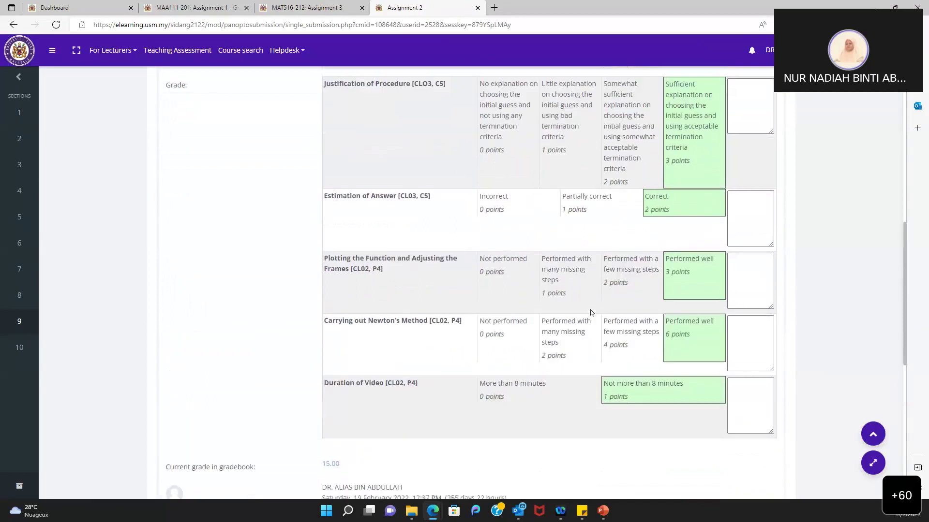
pyautogui.scroll(2, 590, 309)
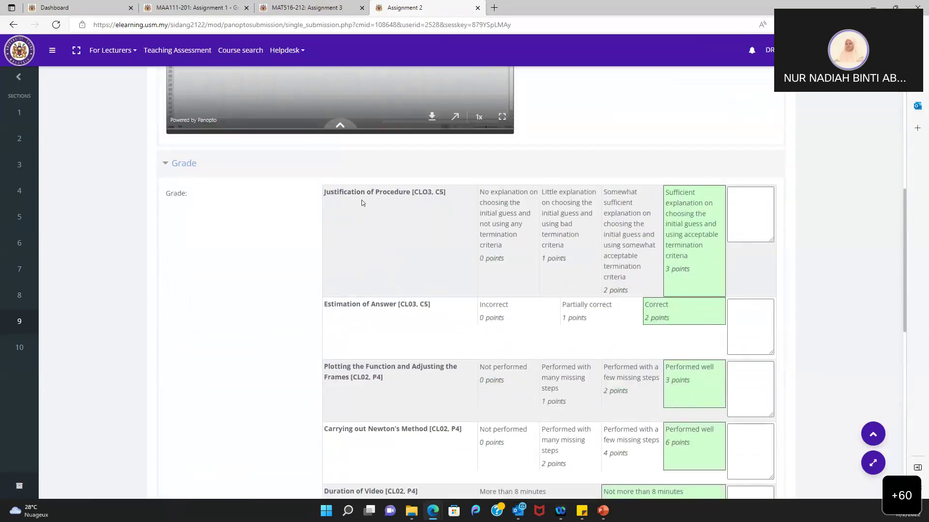
pyautogui.scroll(-1, 412, 248)
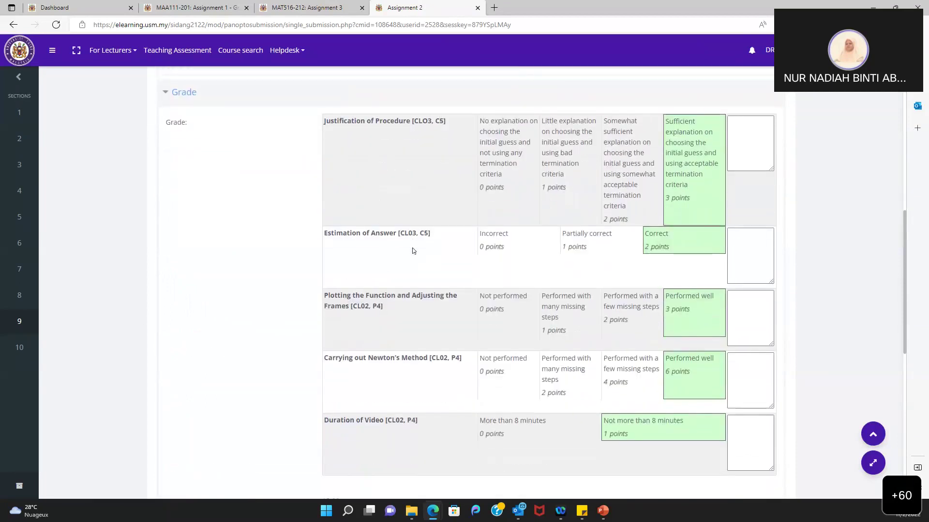
pyautogui.scroll(-3, 414, 251)
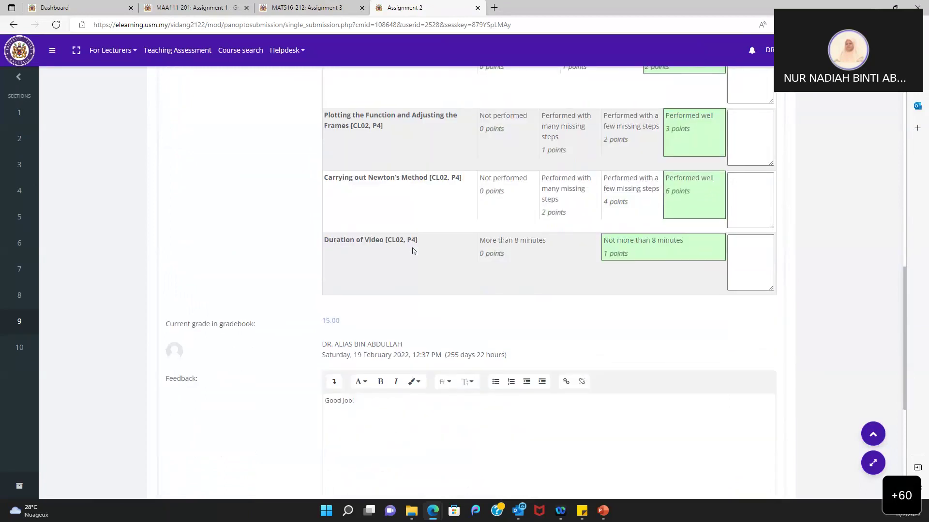
pyautogui.scroll(-2, 412, 251)
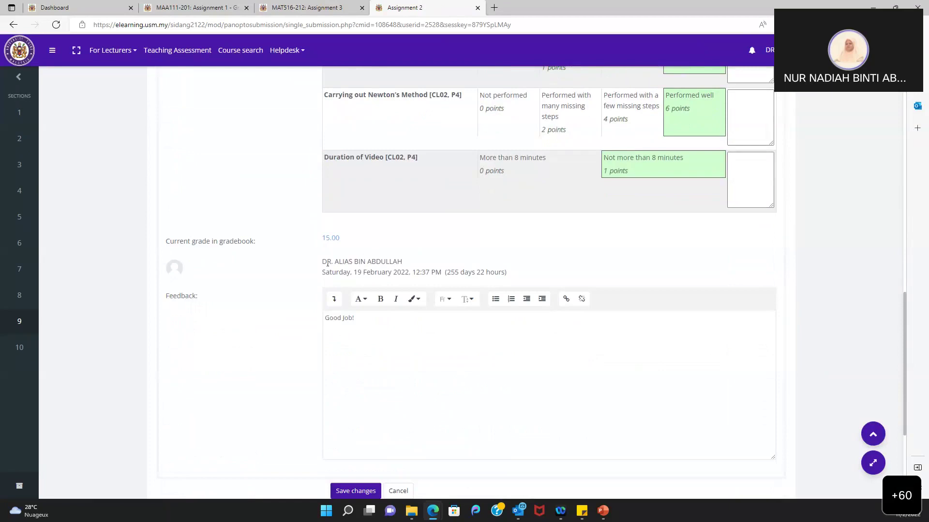
pyautogui.scroll(9, 555, 187)
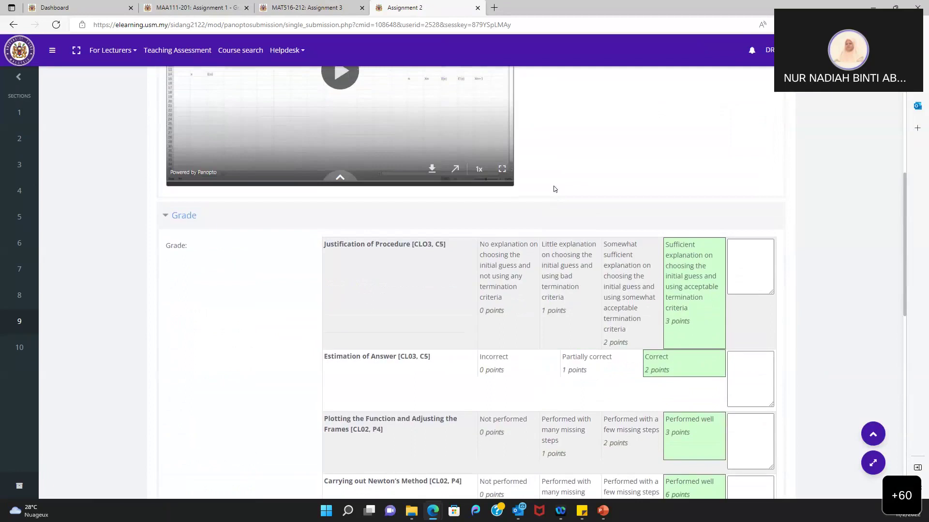
pyautogui.scroll(4, 587, 155)
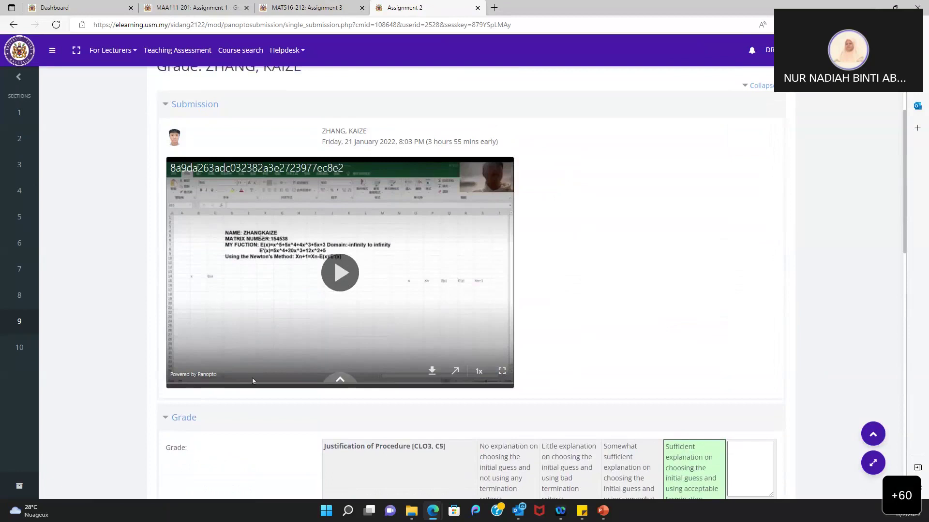
pyautogui.scroll(3, 583, 234)
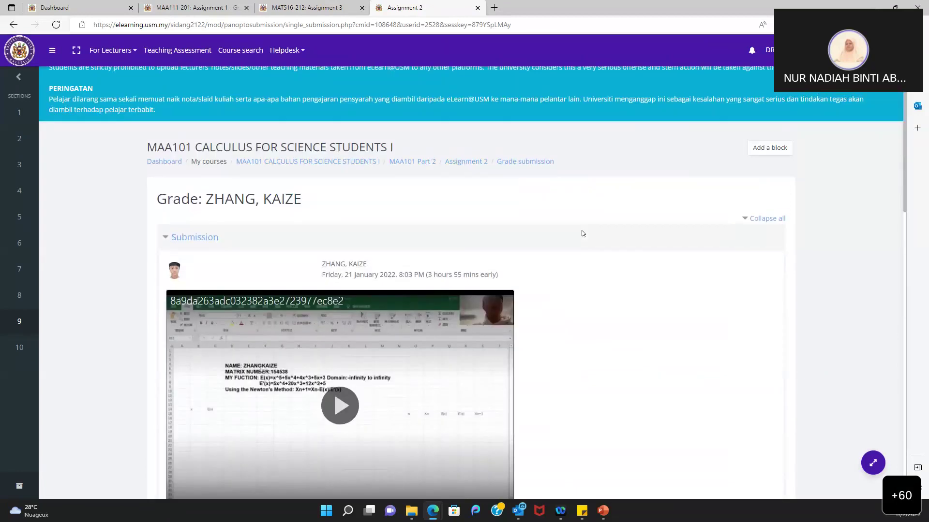
# - Open the settings of Assignment 3 in the CDAE Webinar v2 section of the MAT516 course
pyautogui.click(314, 9)
pyautogui.scroll(-2, 351, 298)
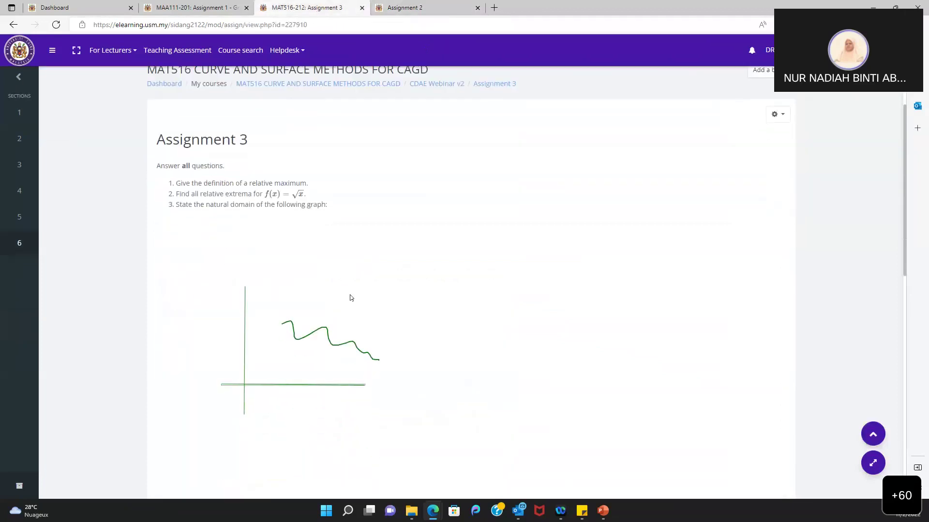
pyautogui.scroll(1, 351, 298)
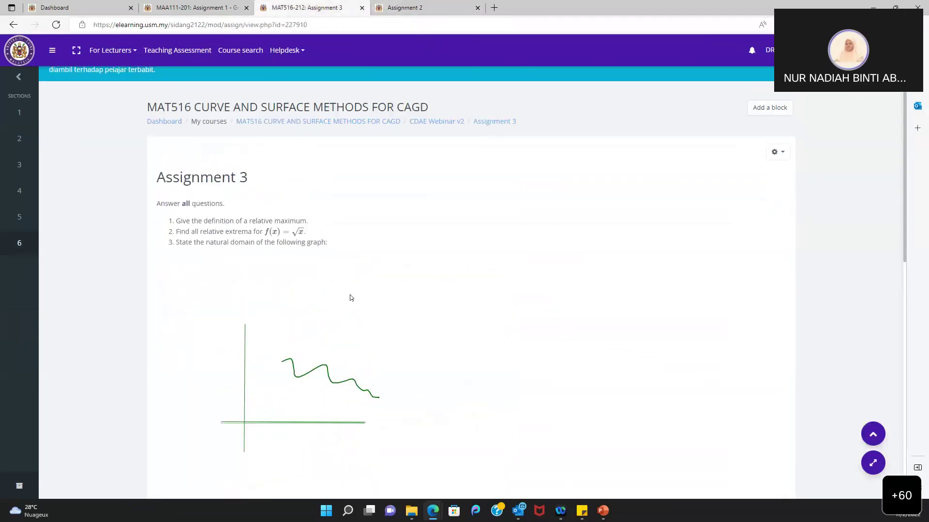
pyautogui.click(449, 124)
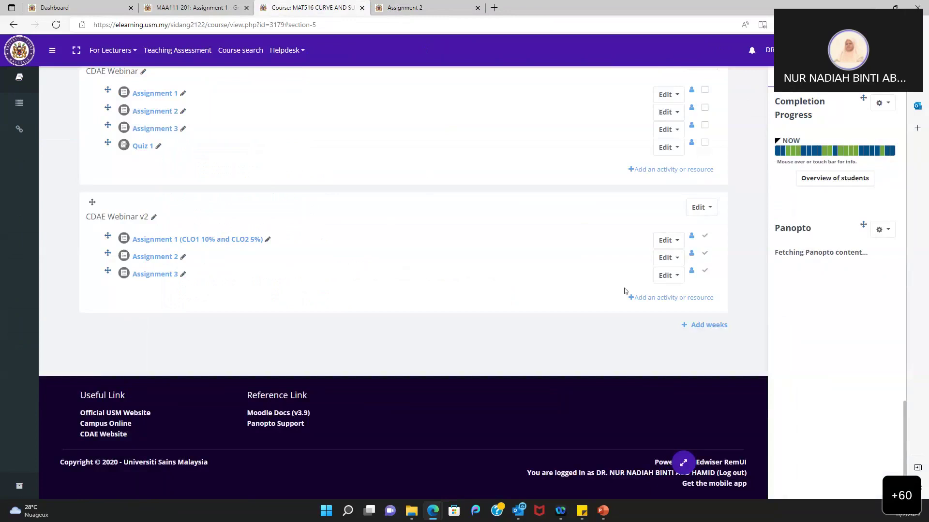
pyautogui.click(666, 276)
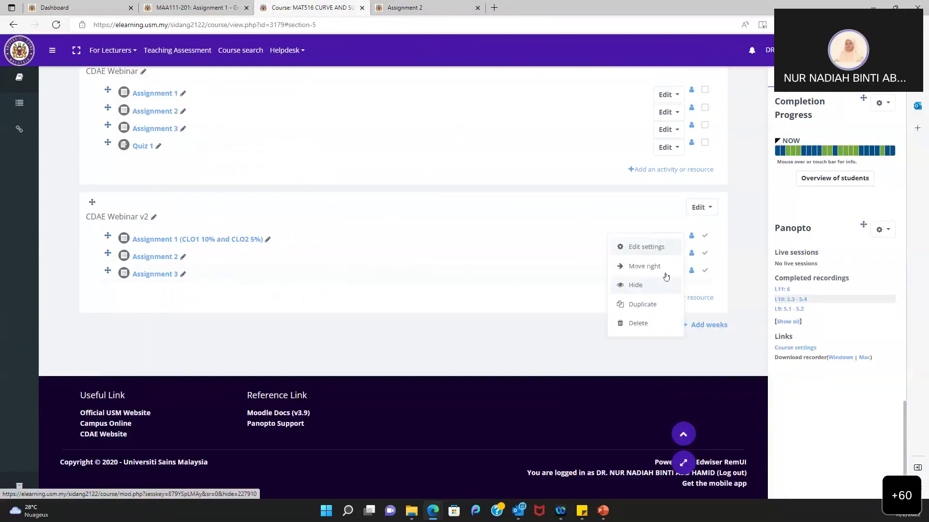
pyautogui.click(648, 249)
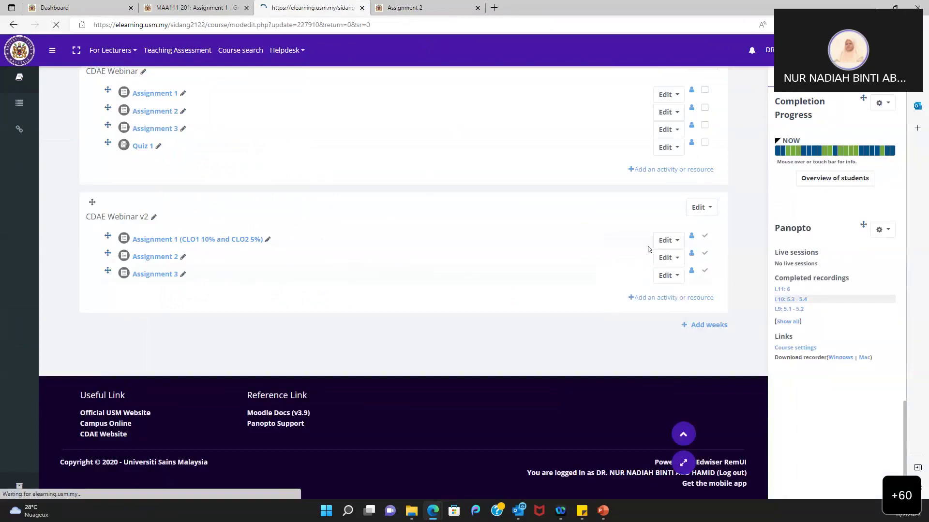
# - Expand the Grade settings of Assignment 3 and review its grade type, maximum grade and grading method
pyautogui.scroll(-8, 422, 362)
pyautogui.scroll(-12, 423, 363)
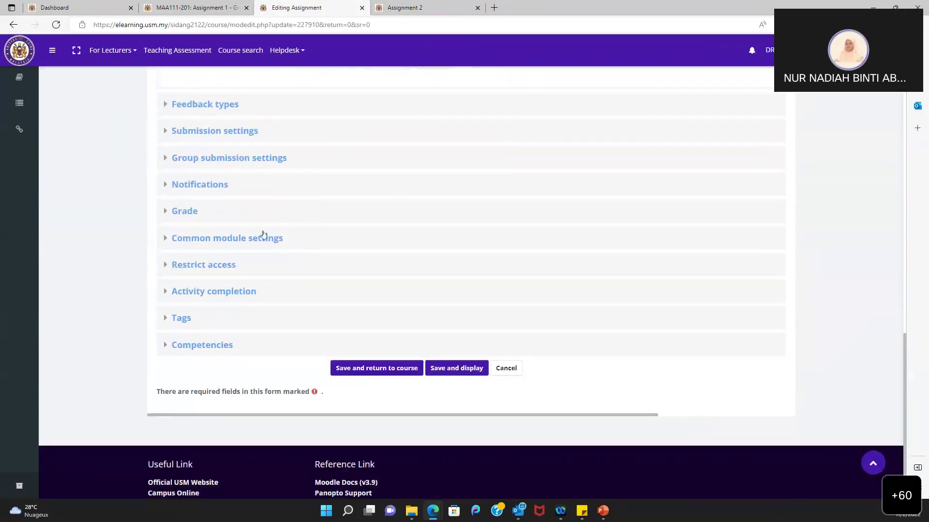
pyautogui.click(186, 212)
pyautogui.scroll(-4, 127, 314)
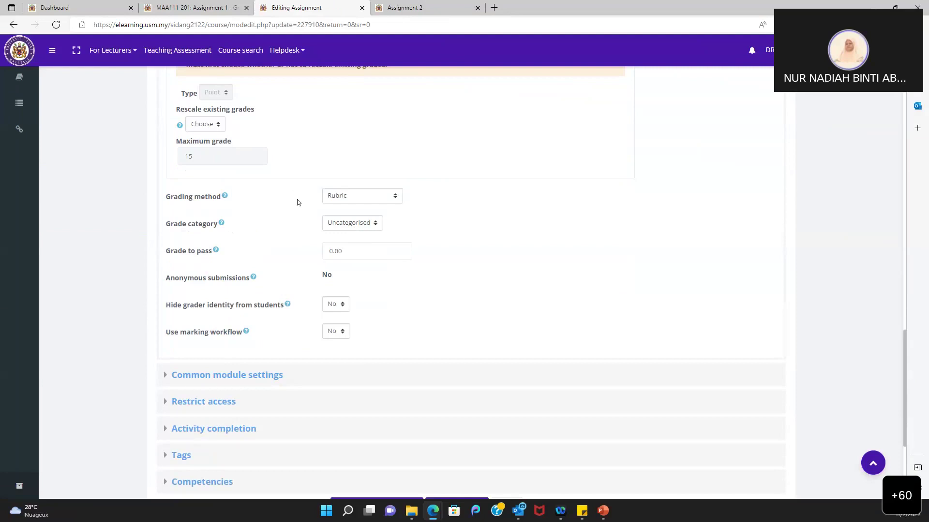
pyautogui.scroll(2, 346, 144)
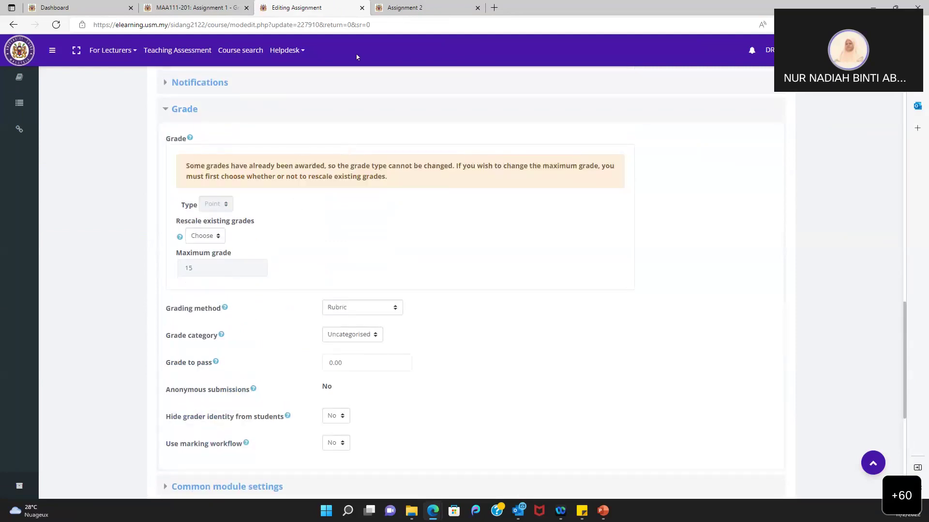
# - Switch back to the MAA101 Assignment 2 grading page, look through the course sections and return to the MAA101 course page
pyautogui.click(386, 8)
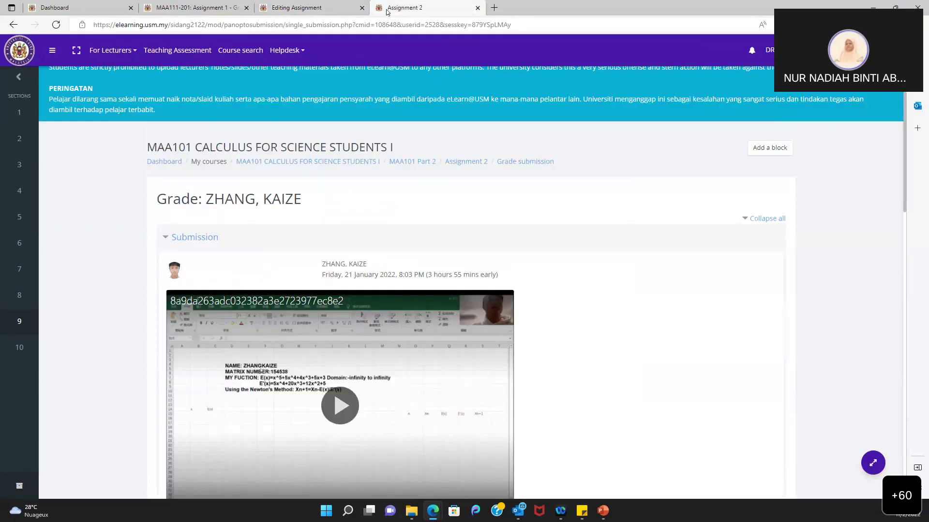
pyautogui.click(51, 48)
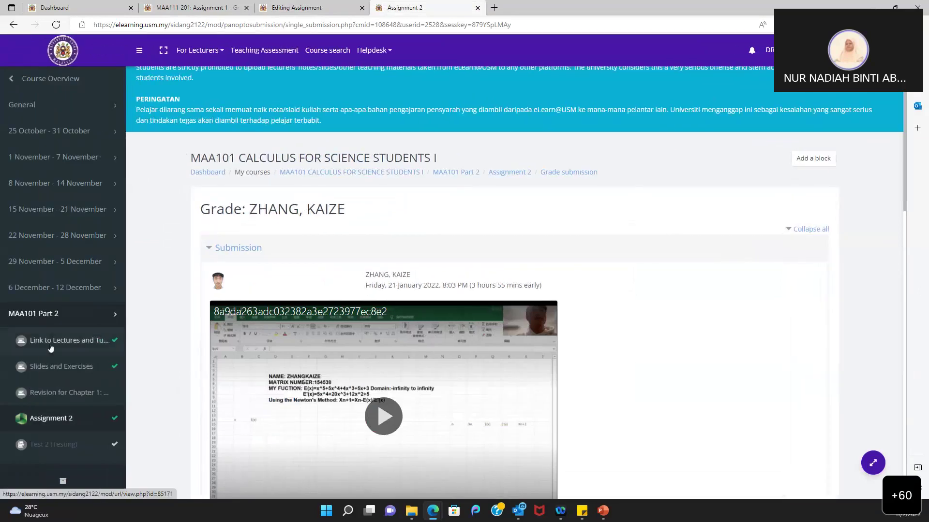
pyautogui.scroll(-5, 66, 209)
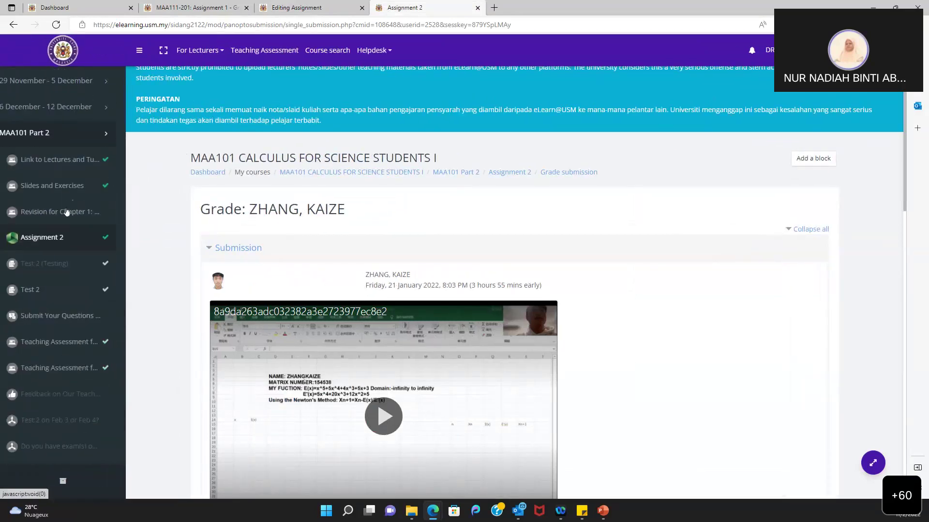
pyautogui.scroll(-2, 66, 211)
pyautogui.scroll(5, 67, 211)
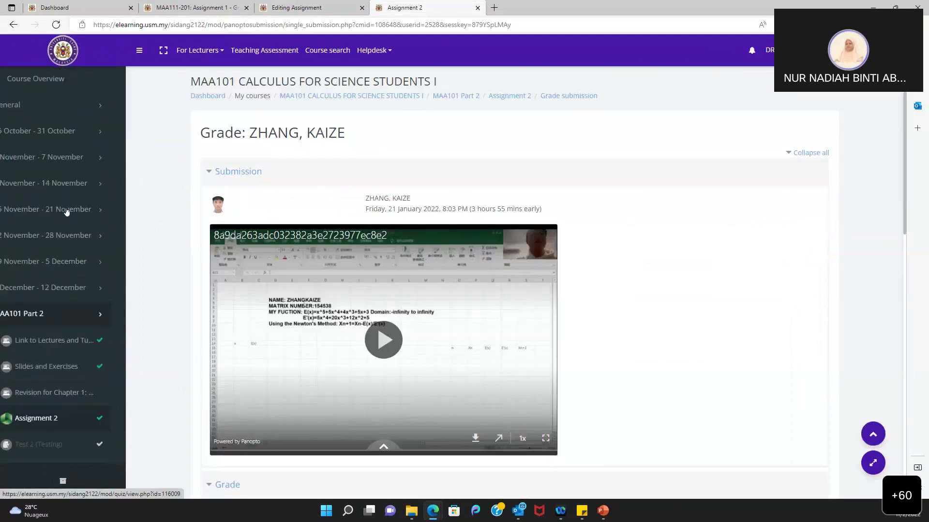
pyautogui.hscroll(-1, 38, 121)
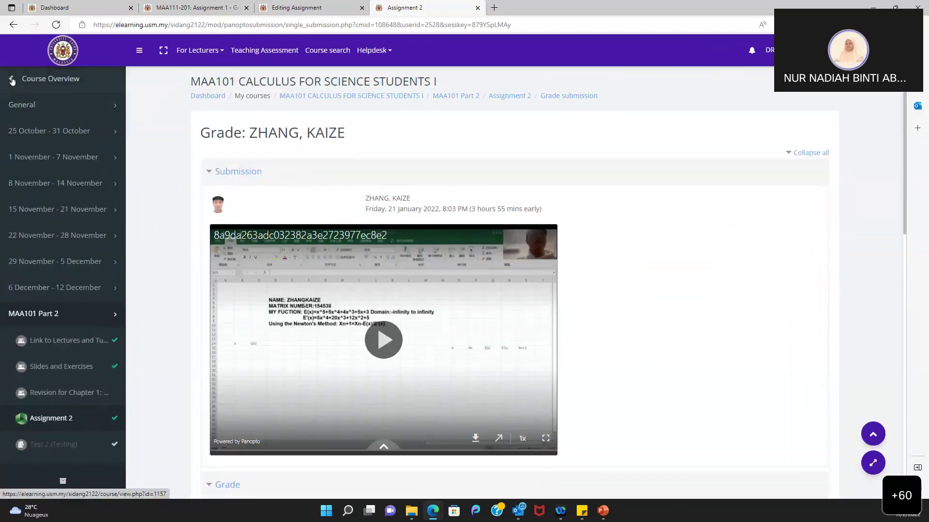
pyautogui.click(12, 81)
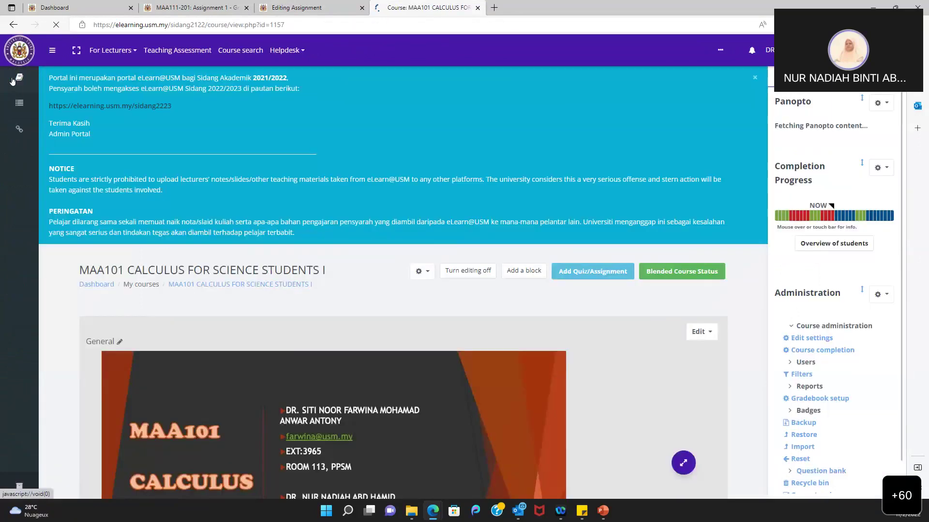
# - Open the grades of the MAA101 course and go from the grader report to the gradebook setup
pyautogui.click(54, 52)
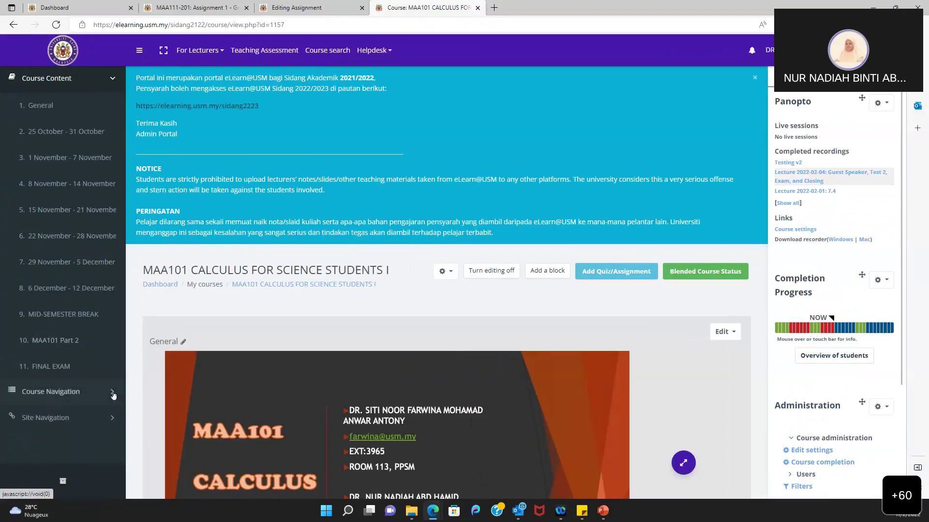
pyautogui.click(112, 394)
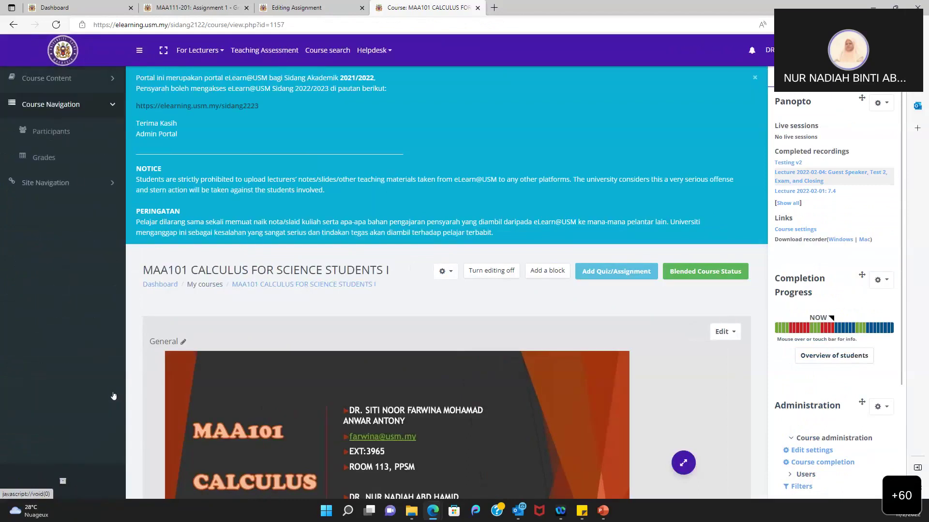
pyautogui.click(47, 155)
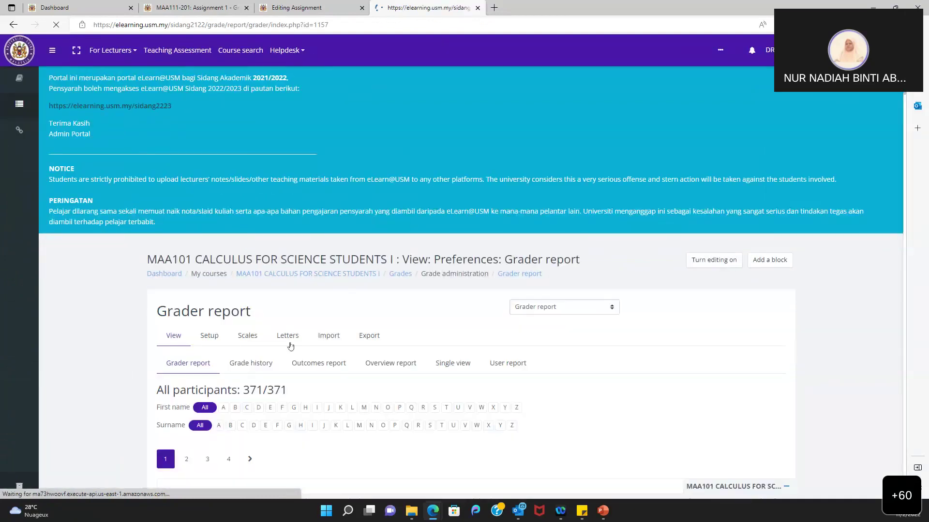
pyautogui.scroll(-5, 290, 346)
pyautogui.scroll(3, 213, 227)
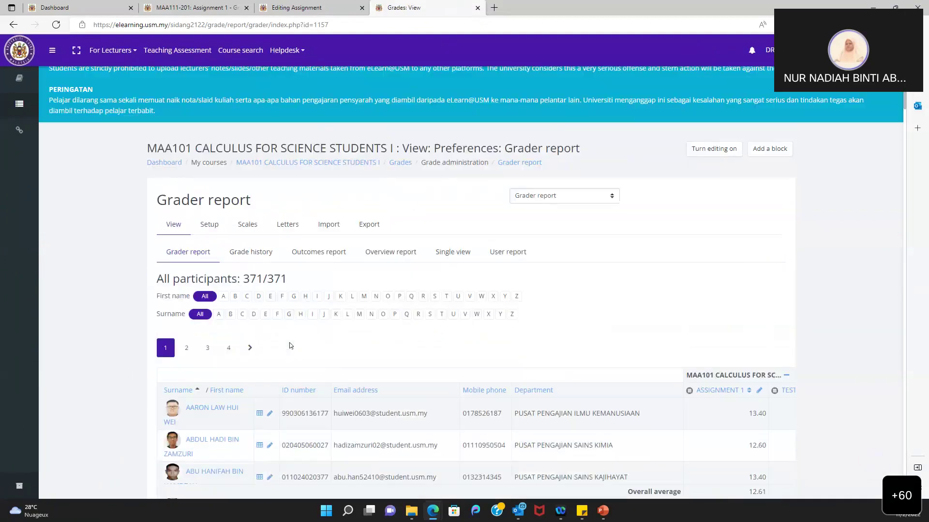
pyautogui.click(209, 225)
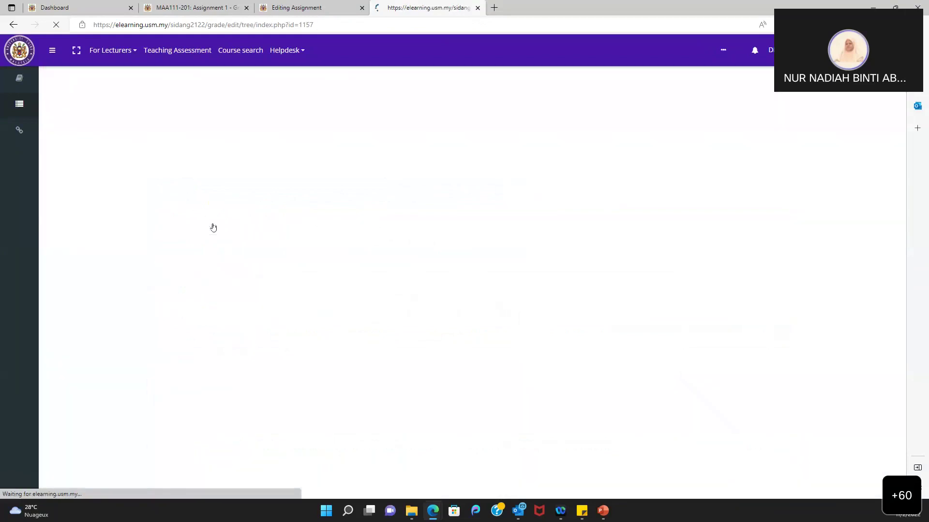
# - Examine the gradebook setup's grade items, weights, maximum grades, course total and options for adding grade items or categories
pyautogui.scroll(-4, 254, 269)
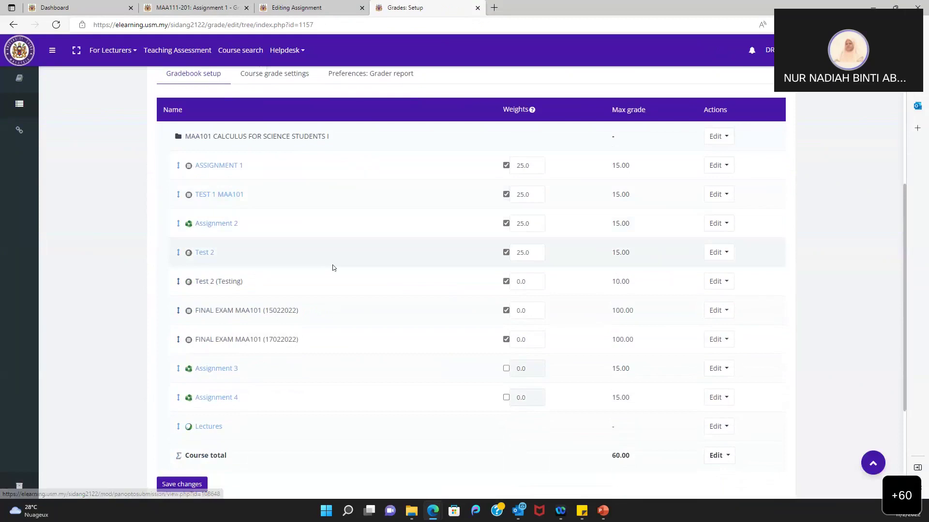
pyautogui.scroll(-1, 372, 318)
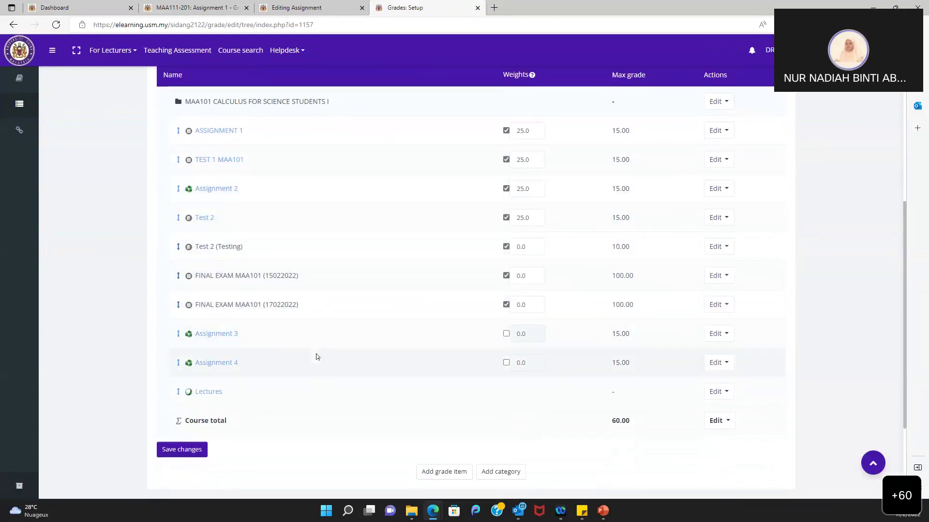
pyautogui.scroll(-2, 317, 356)
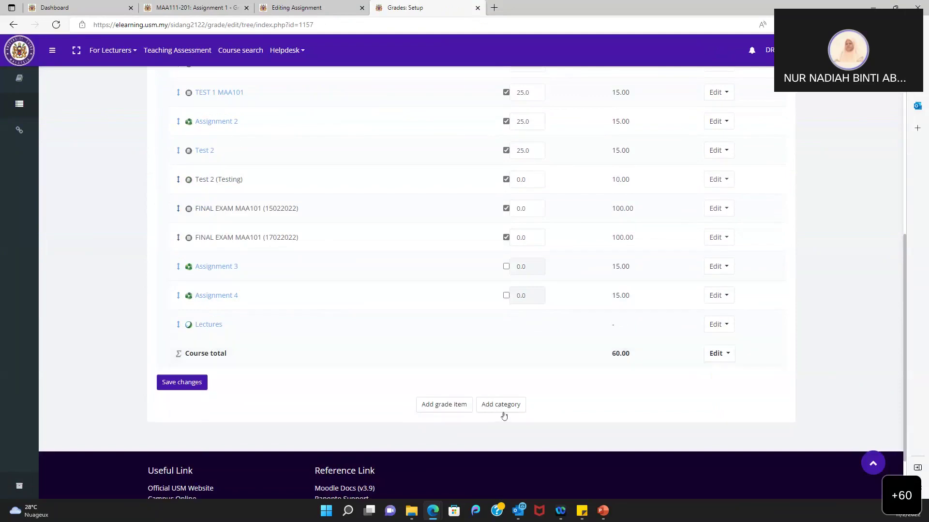
pyautogui.scroll(3, 252, 285)
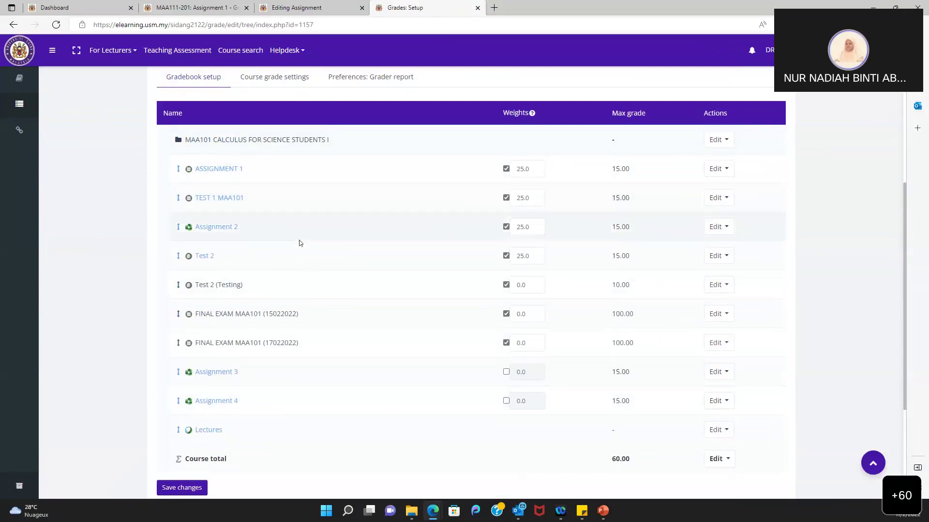
pyautogui.scroll(-2, 299, 243)
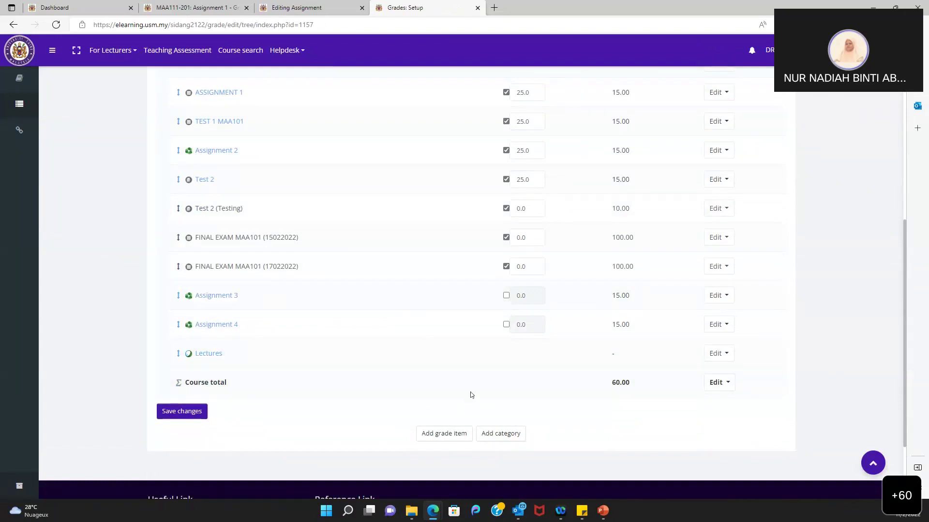
pyautogui.scroll(1, 416, 341)
pyautogui.scroll(1, 416, 344)
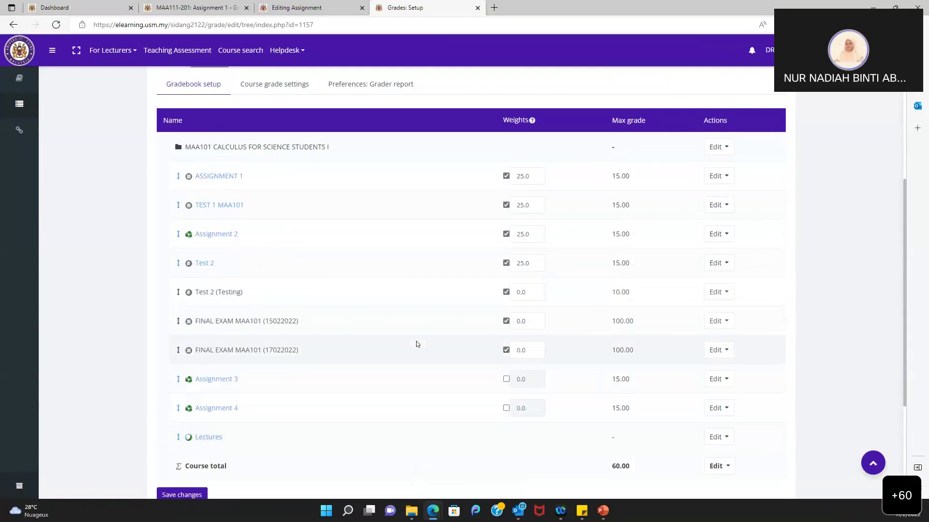
pyautogui.scroll(2, 416, 344)
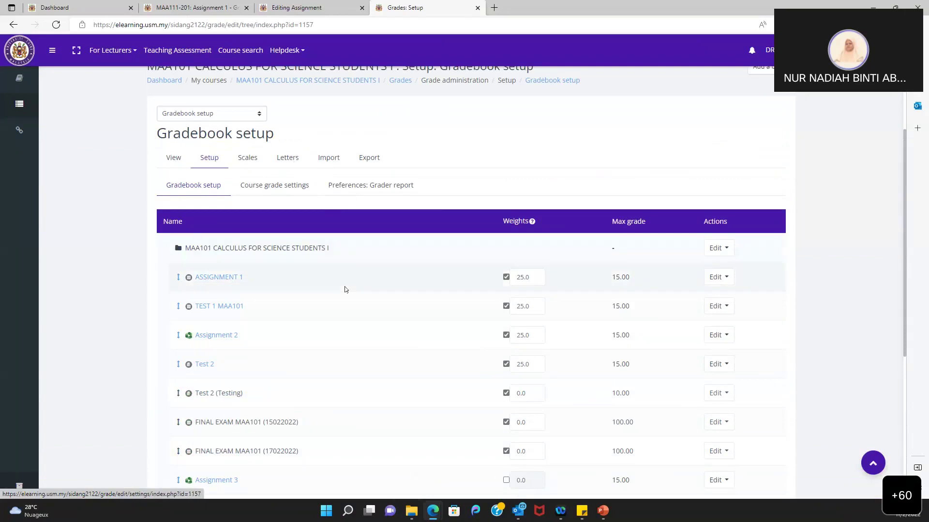
pyautogui.scroll(-2, 344, 289)
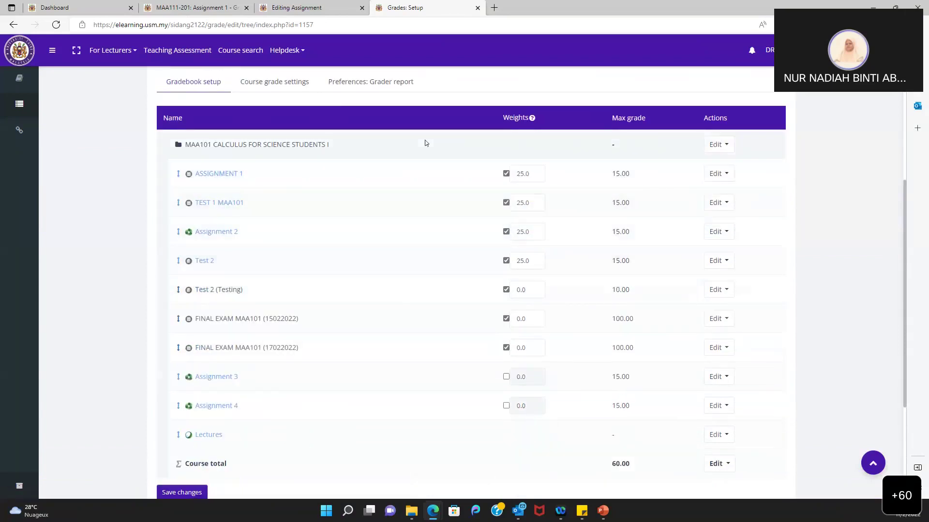
pyautogui.scroll(1, 425, 142)
pyautogui.scroll(2, 426, 143)
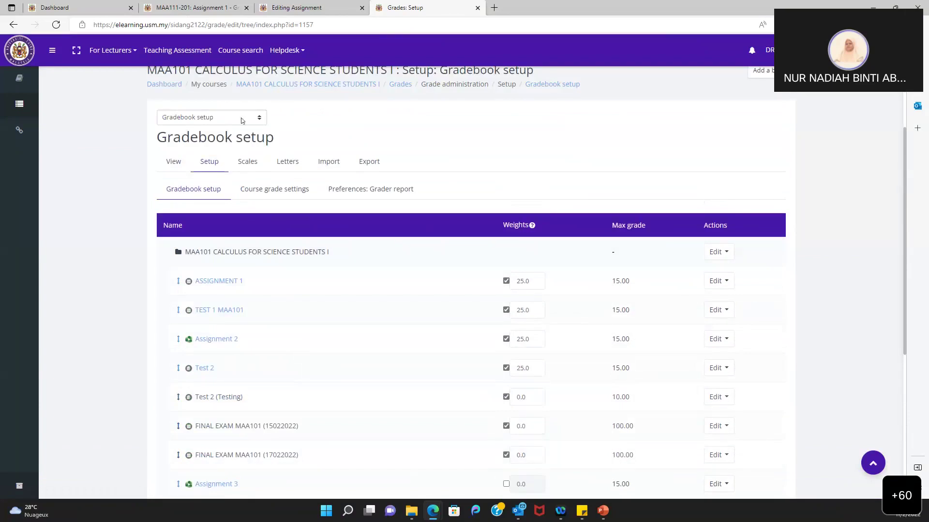
# - Return to the MAA101 grader report and view the list of available grade reports and gradebook pages
pyautogui.click(176, 166)
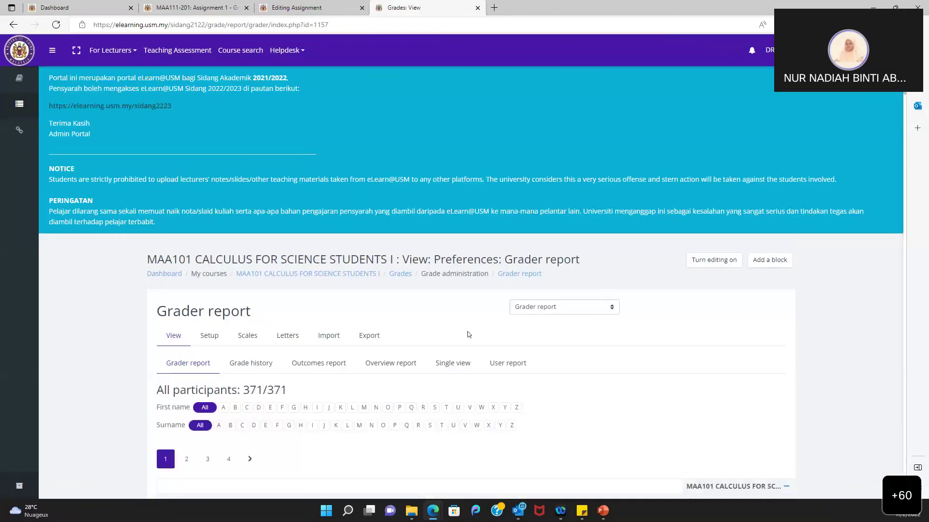
pyautogui.scroll(-2, 467, 332)
pyautogui.scroll(-1, 469, 334)
pyautogui.scroll(1, 468, 334)
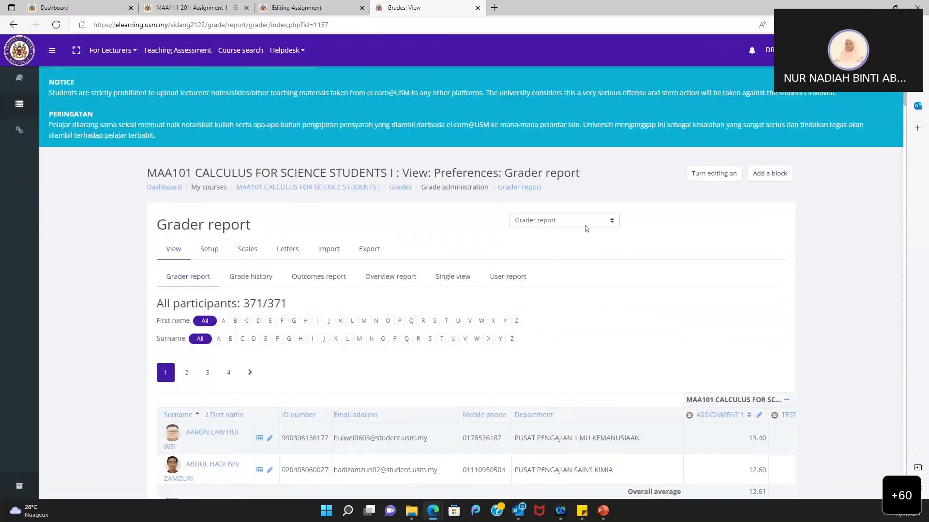
pyautogui.click(557, 225)
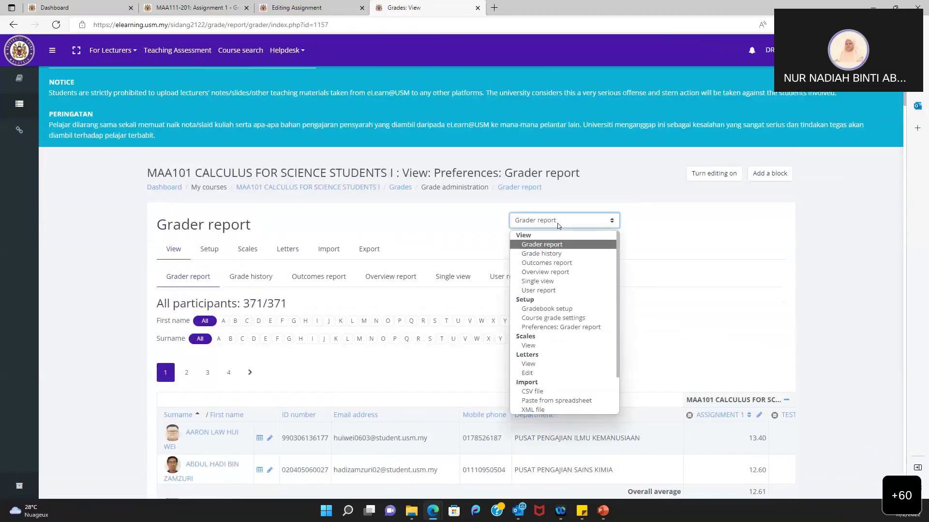
pyautogui.click(451, 243)
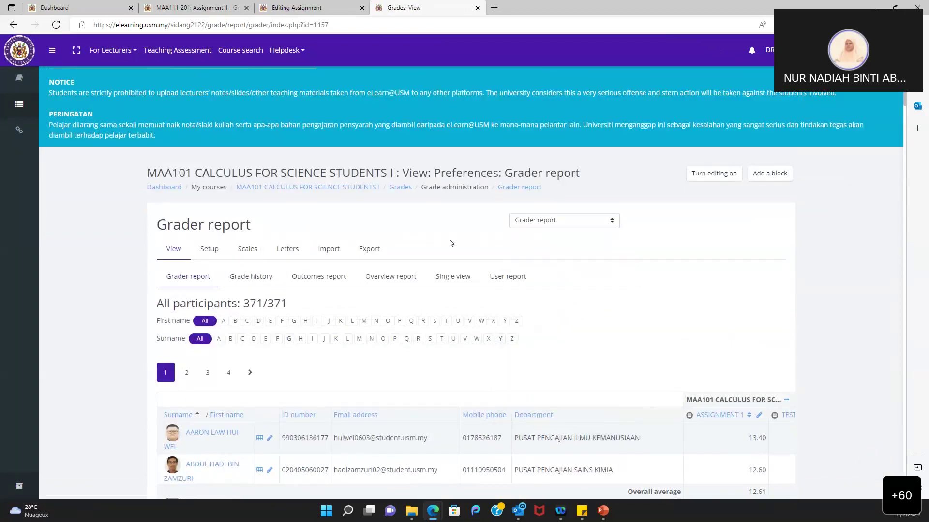
# - Open the user report for MAA101 and select the second student listed
pyautogui.click(506, 276)
pyautogui.scroll(-4, 639, 326)
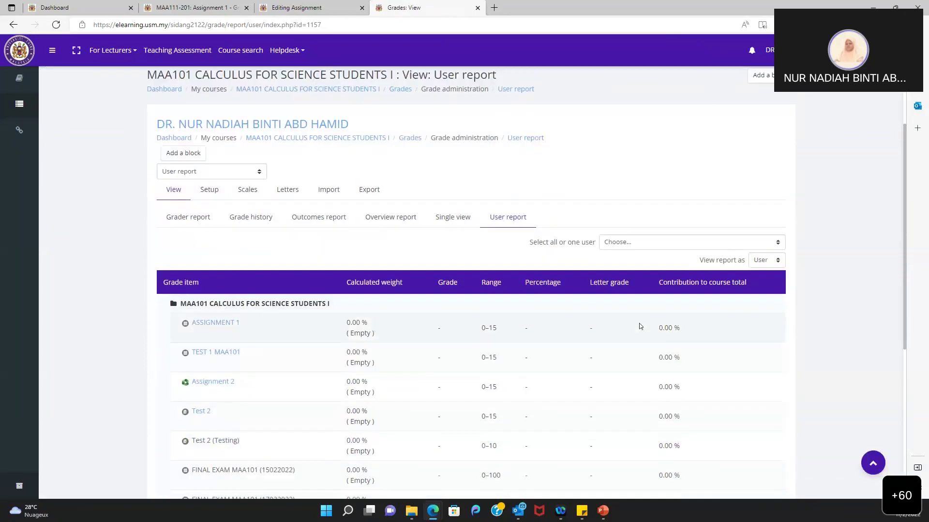
pyautogui.click(625, 244)
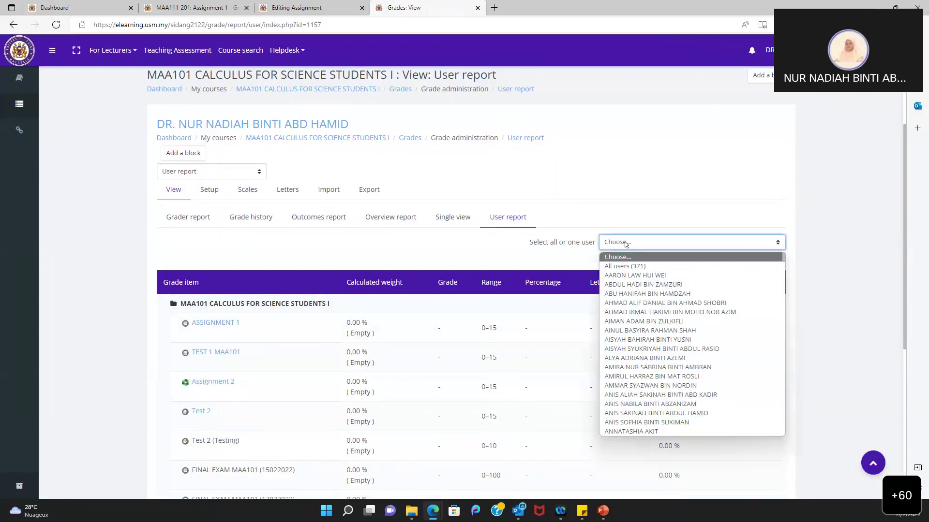
pyautogui.click(641, 285)
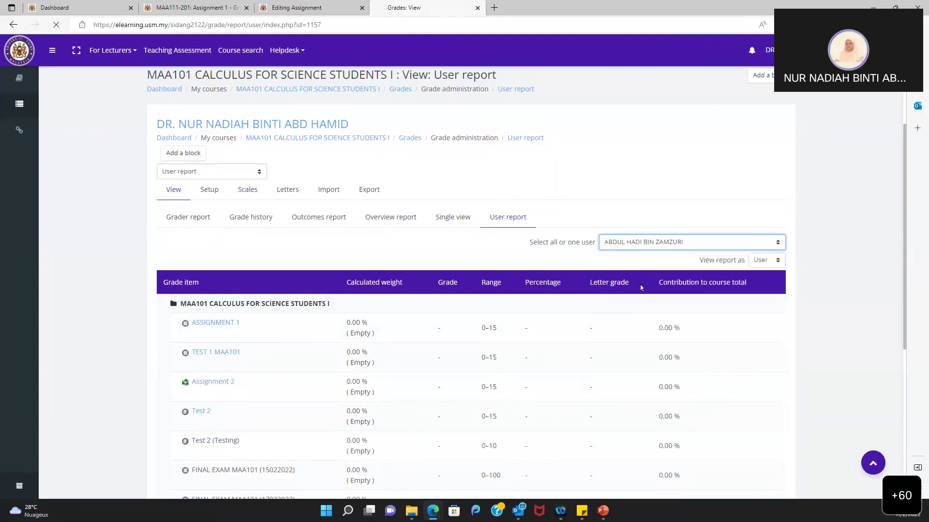
# - Examine the selected student's user report, including weights, grades, percentages, letter grades and contributions to the course total
pyautogui.scroll(-6, 555, 335)
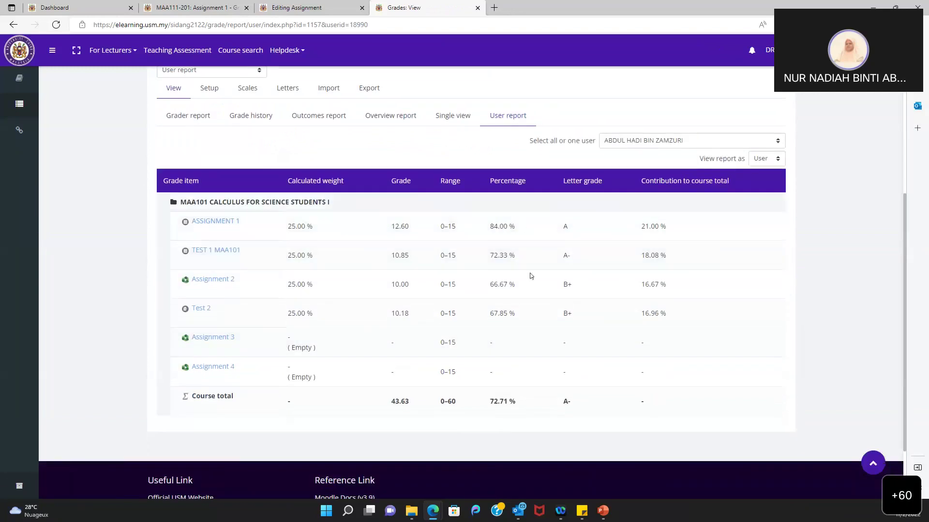
pyautogui.scroll(-3, 509, 347)
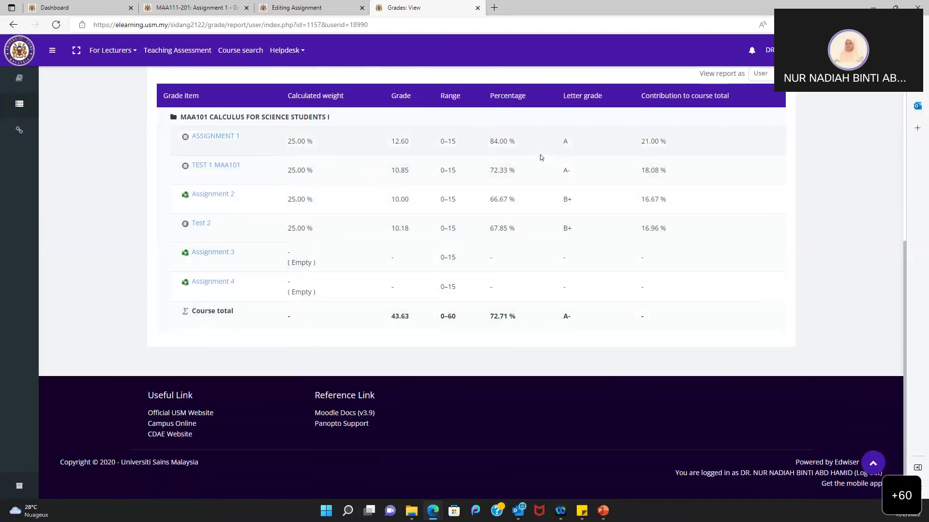
pyautogui.scroll(3, 587, 98)
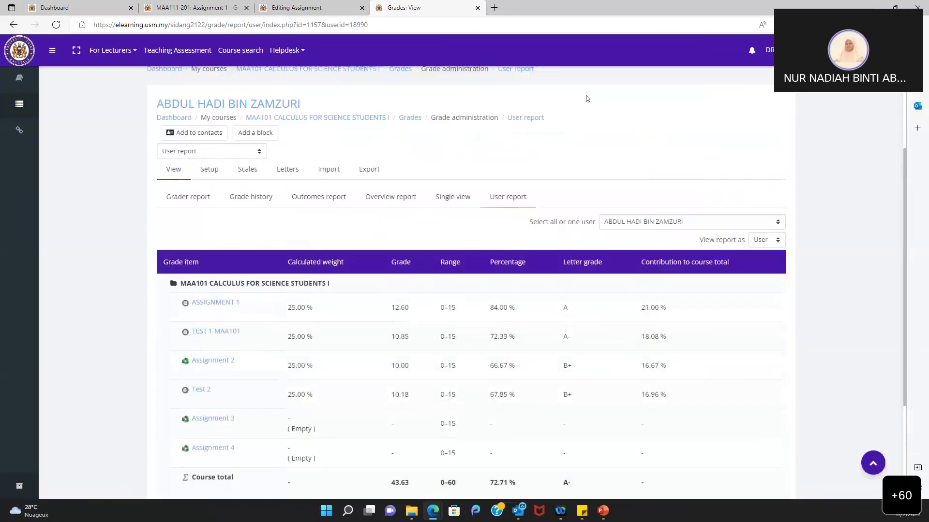
pyautogui.scroll(2, 587, 98)
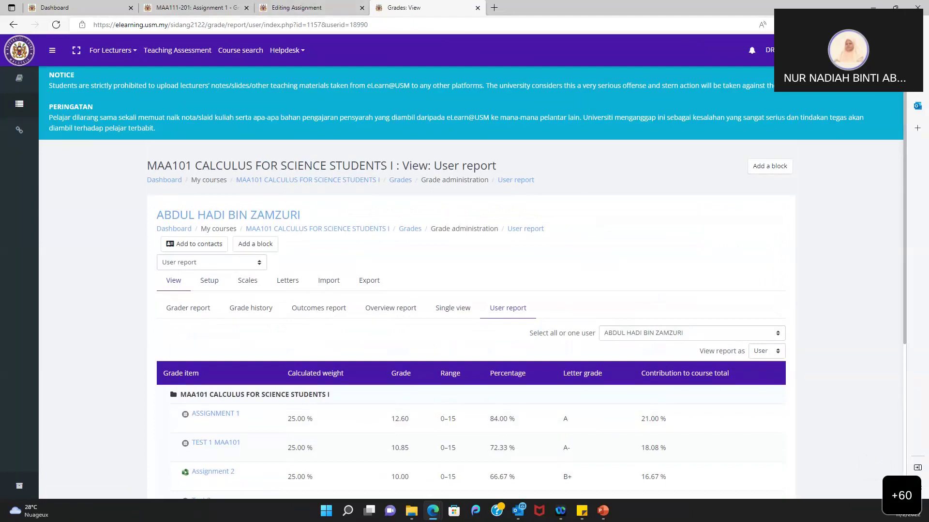
pyautogui.hotkey('alt', 'Tab')
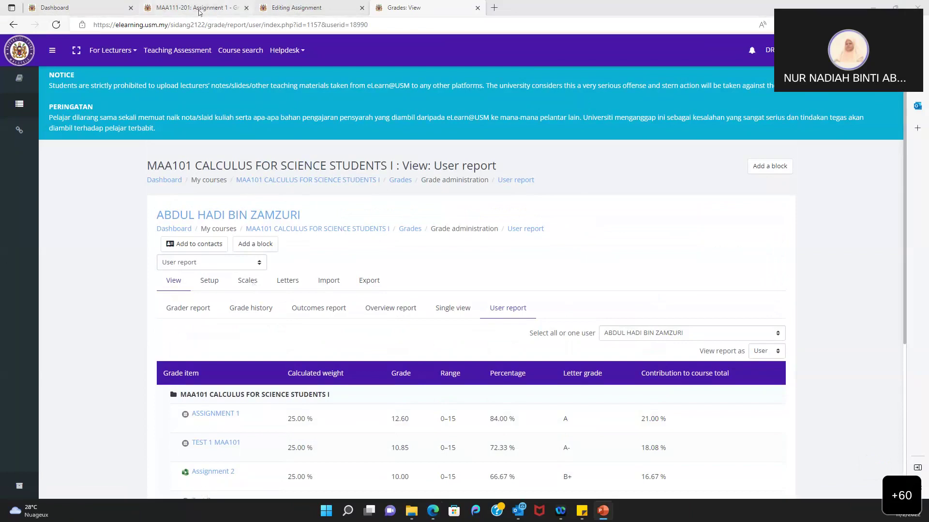
# - Go from the Assignment 3 settings to the CDAE Webinar v2 section of MAT516 and start adding a Quiz activity there
pyautogui.click(287, 8)
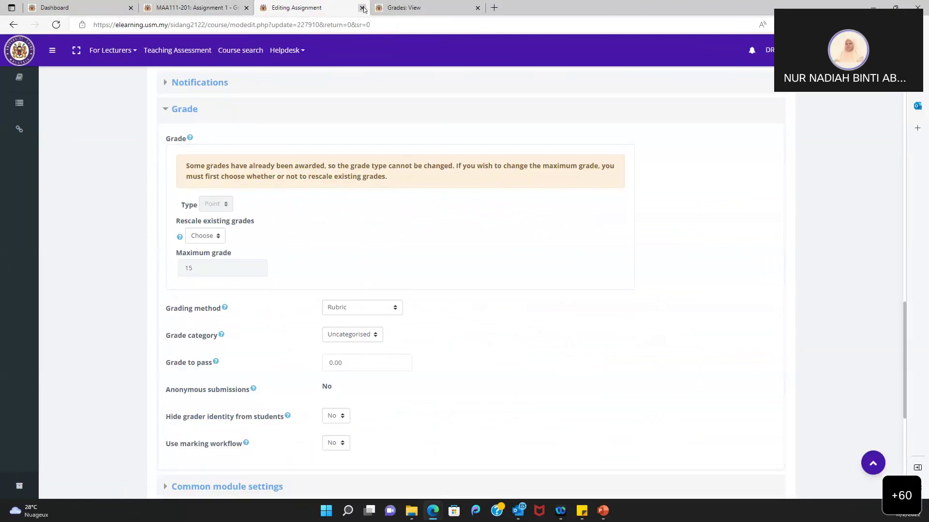
pyautogui.scroll(20, 293, 155)
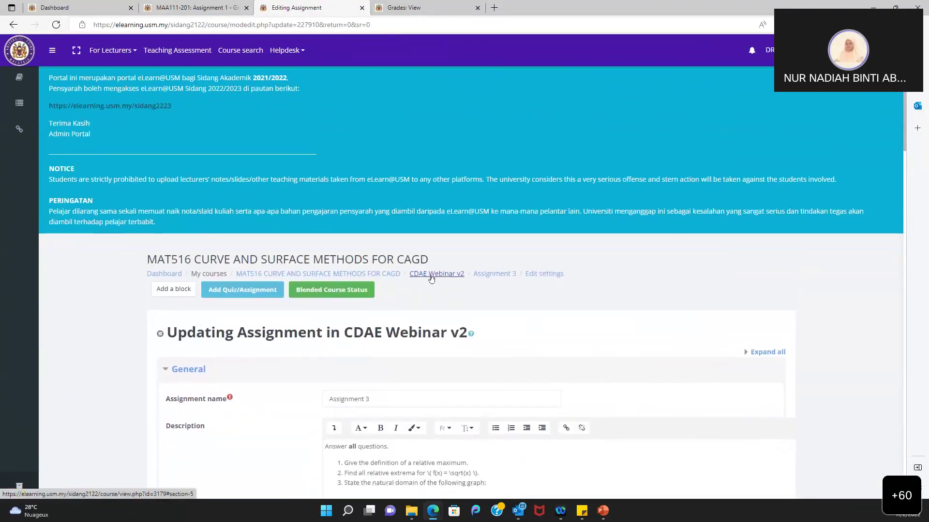
pyautogui.click(430, 277)
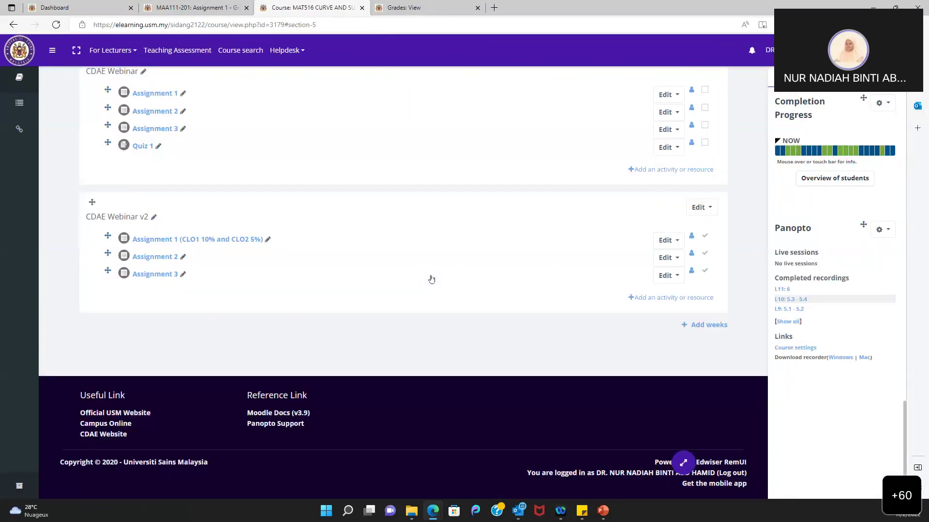
pyautogui.click(651, 299)
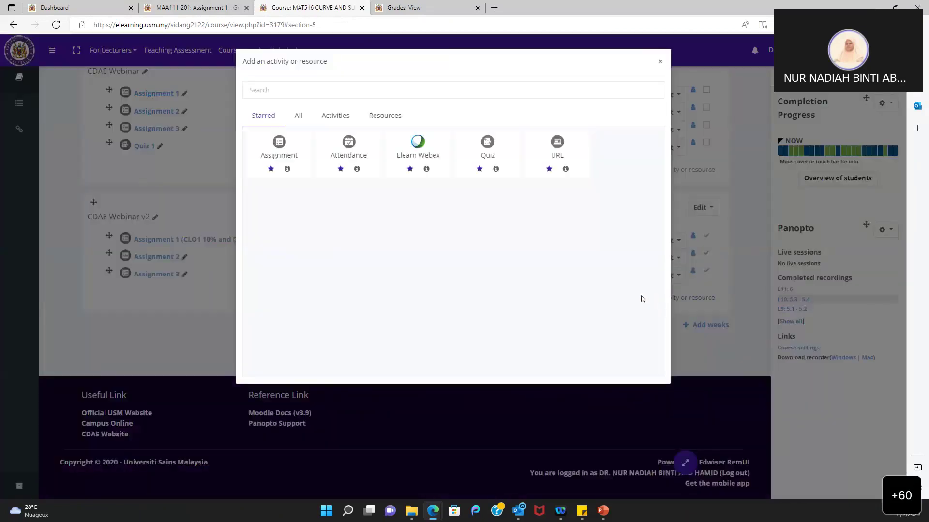
pyautogui.click(296, 117)
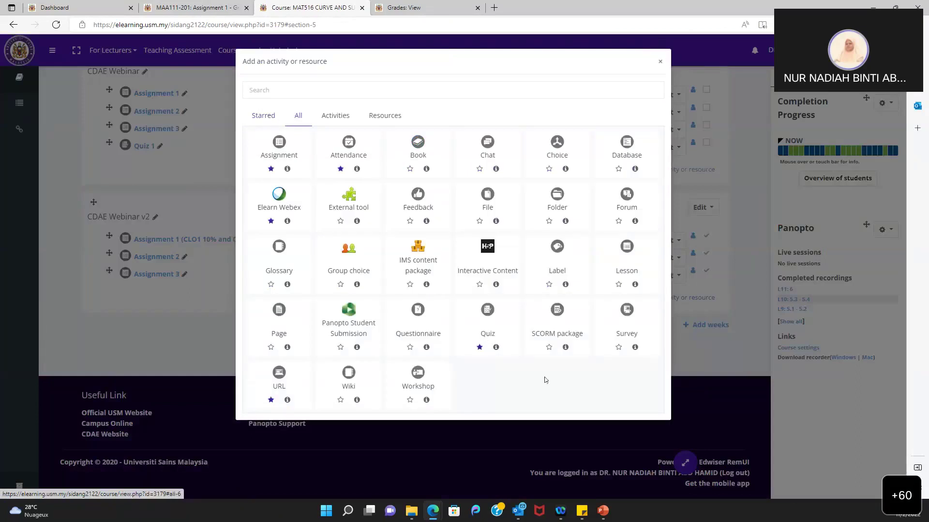
pyautogui.click(484, 335)
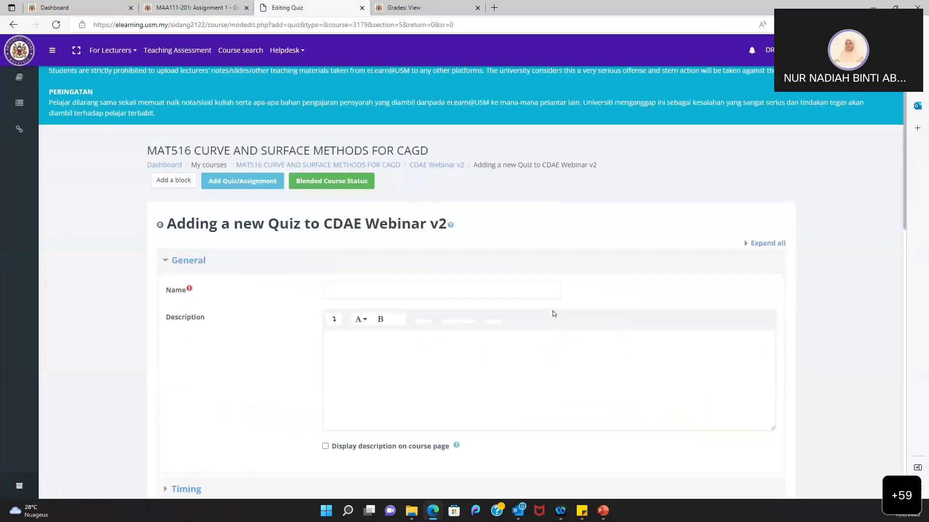
# - Name the new quiz "Quiz 1"
pyautogui.scroll(-2, 554, 314)
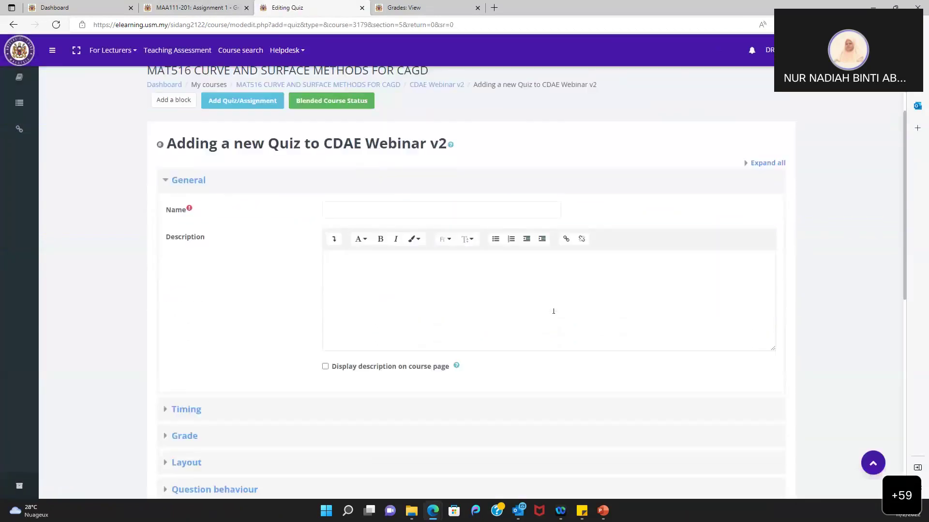
pyautogui.click(504, 212)
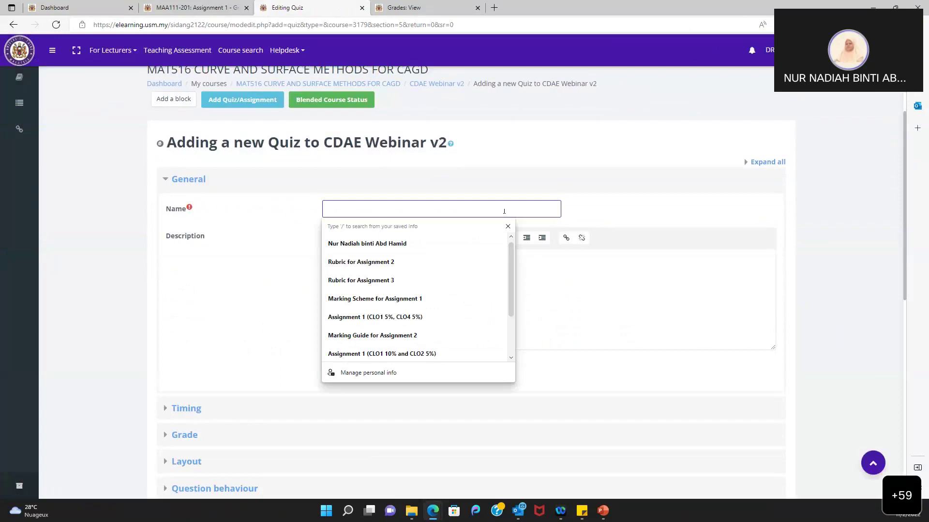
pyautogui.write('Quiz 1')
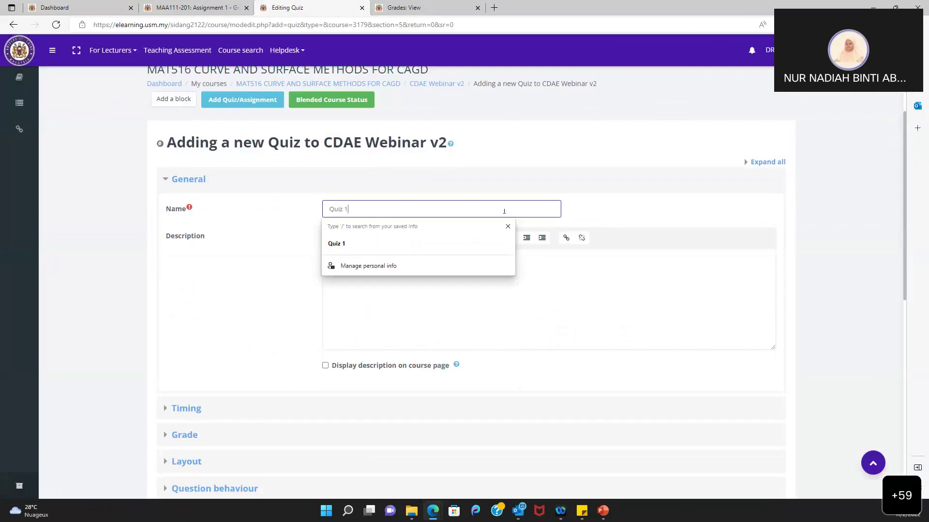
pyautogui.click(273, 314)
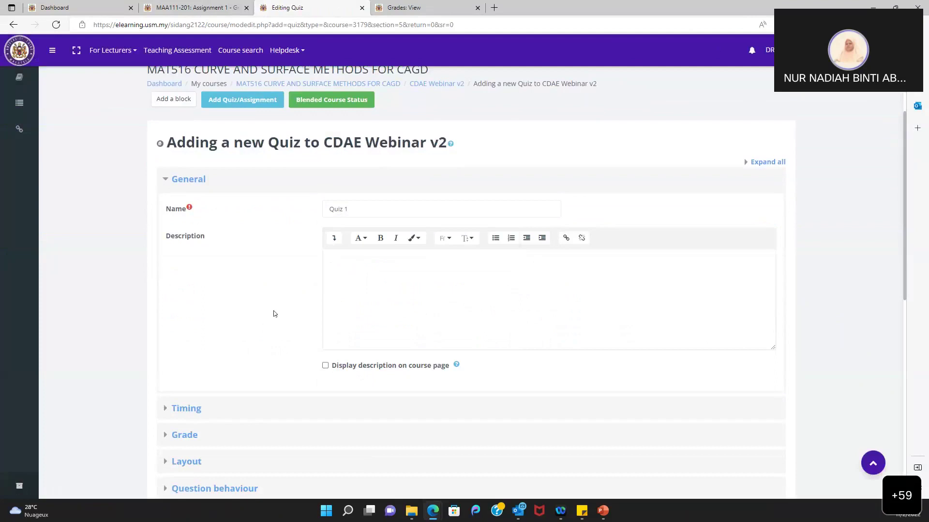
pyautogui.scroll(-2, 274, 314)
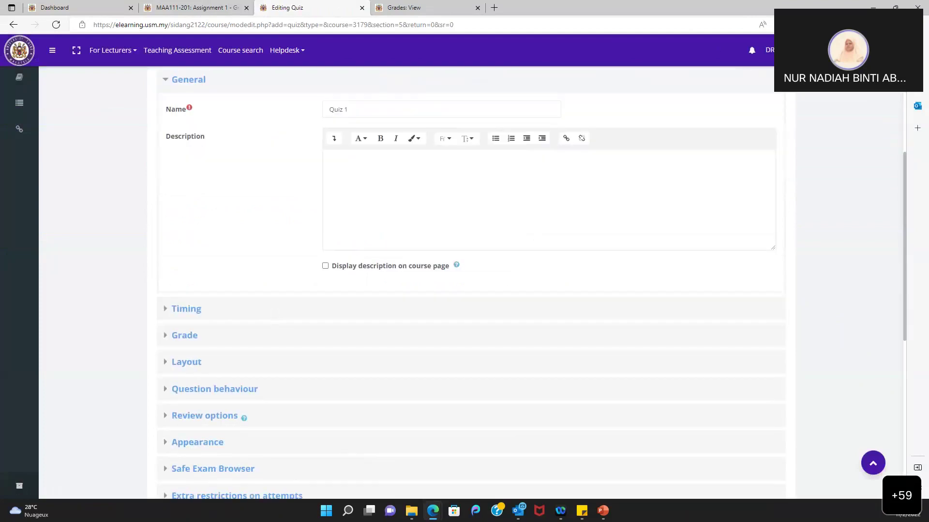
pyautogui.hotkey('alt', 'Tab')
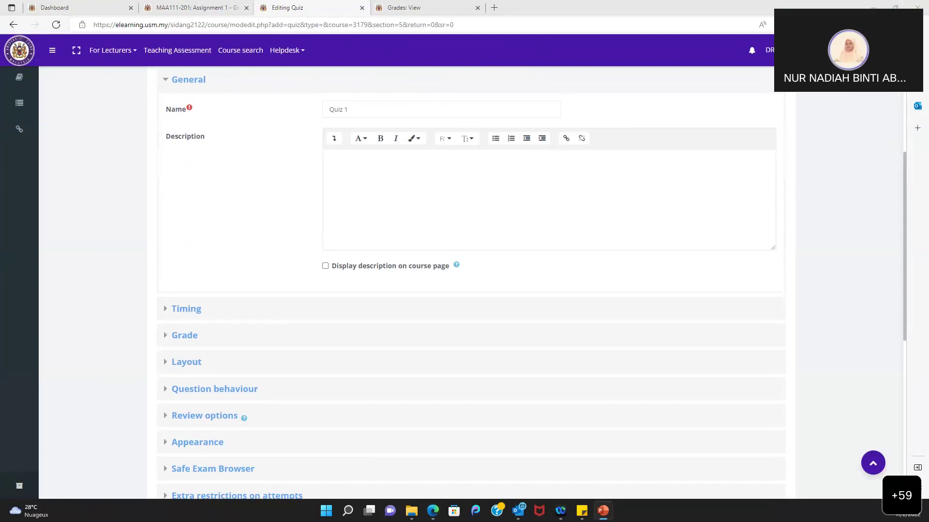
# - Expand the quiz's Timing settings and view the choices for what happens when time expires
pyautogui.scroll(-1, 197, 276)
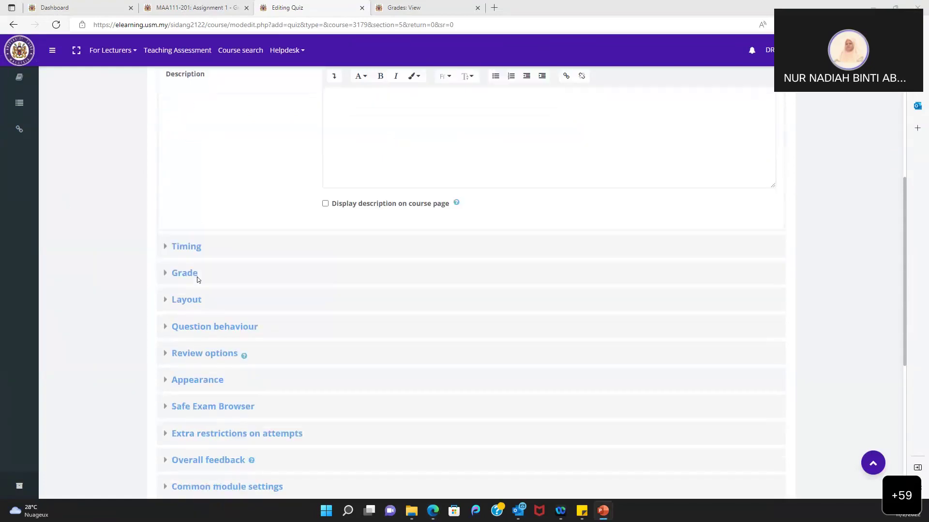
pyautogui.click(187, 247)
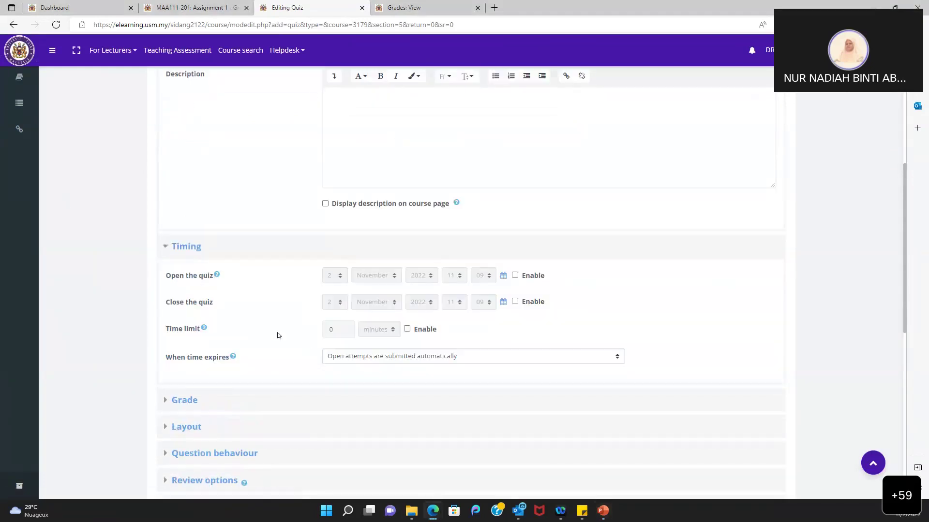
pyautogui.scroll(-1, 277, 336)
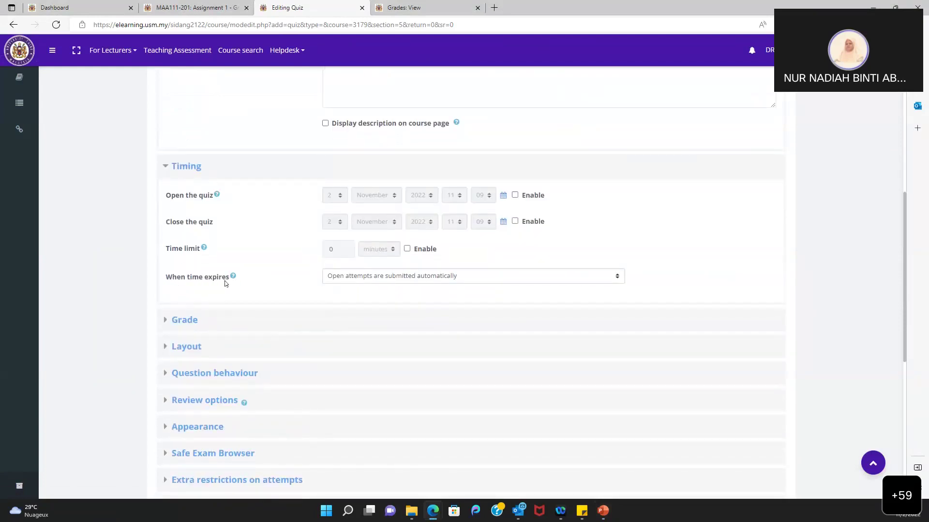
pyautogui.click(368, 280)
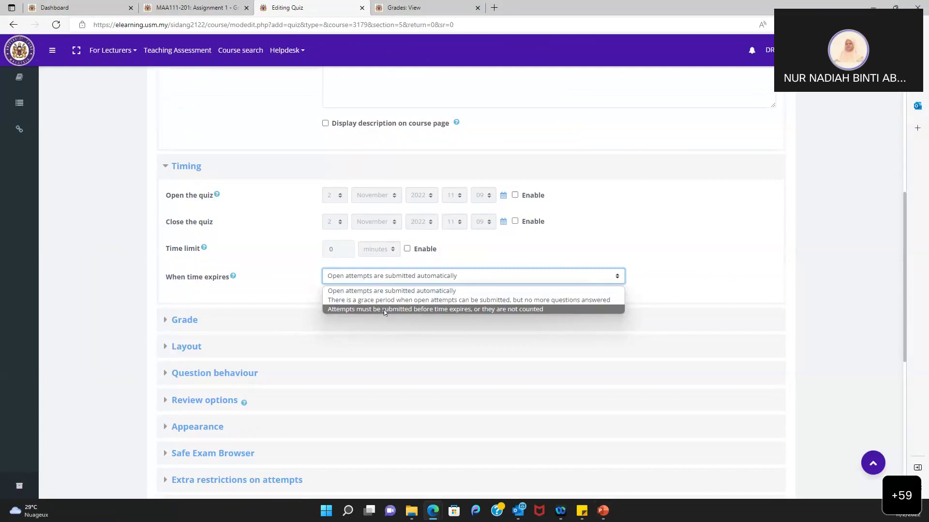
pyautogui.click(288, 285)
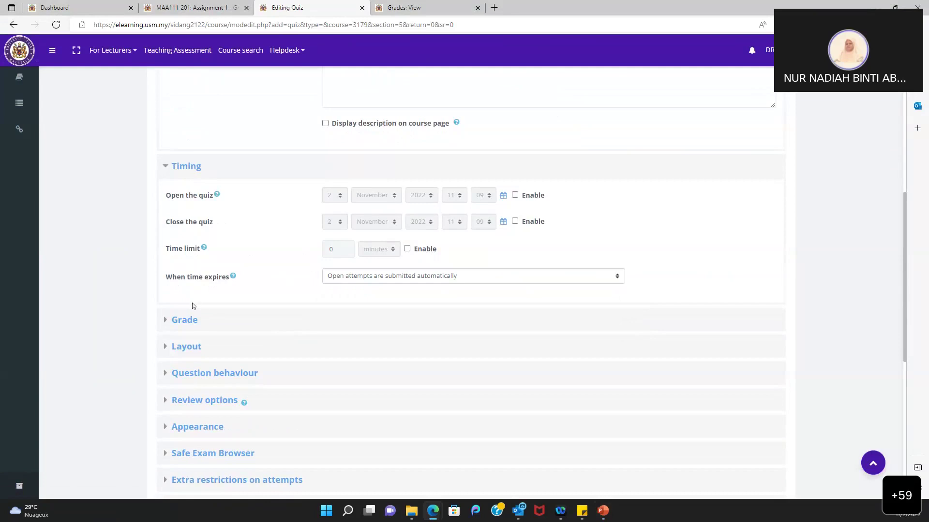
# - Expand the quiz's Grade settings and view the choices for the number of attempts allowed
pyautogui.click(190, 322)
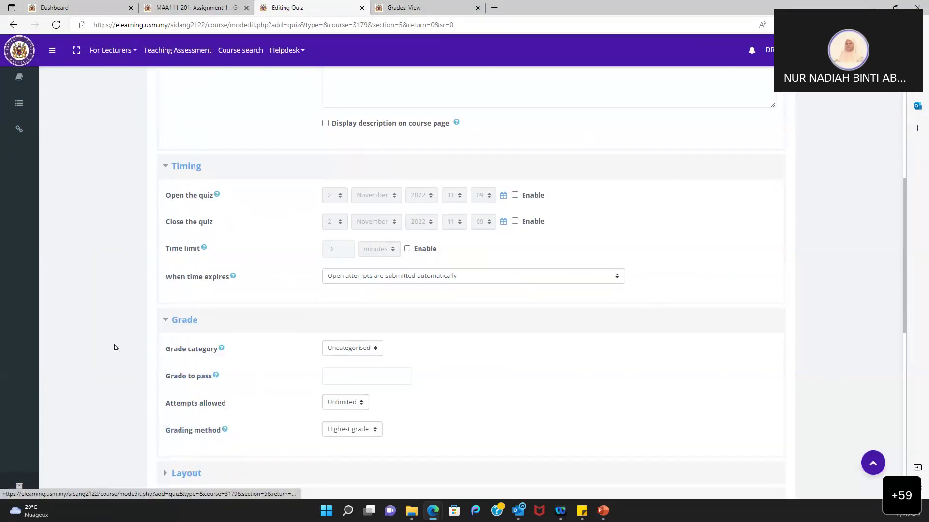
pyautogui.scroll(-2, 115, 344)
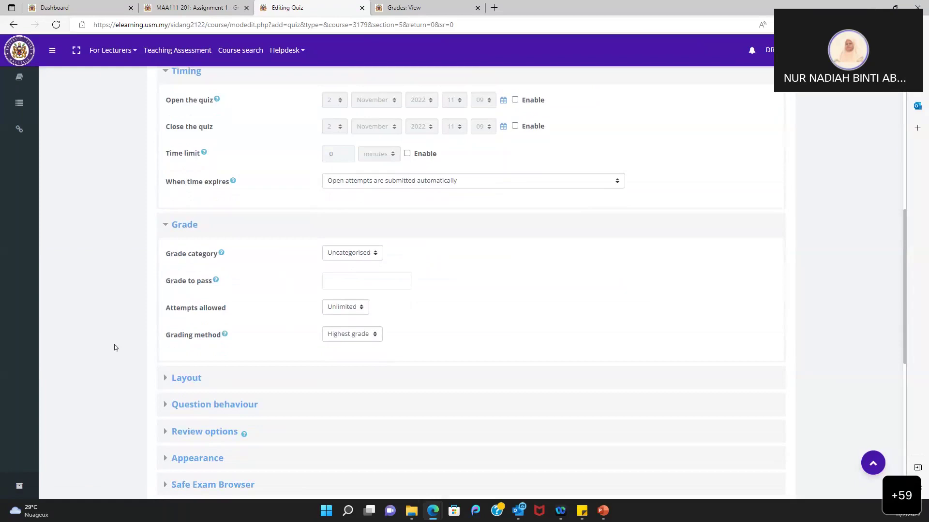
pyautogui.scroll(-1, 114, 348)
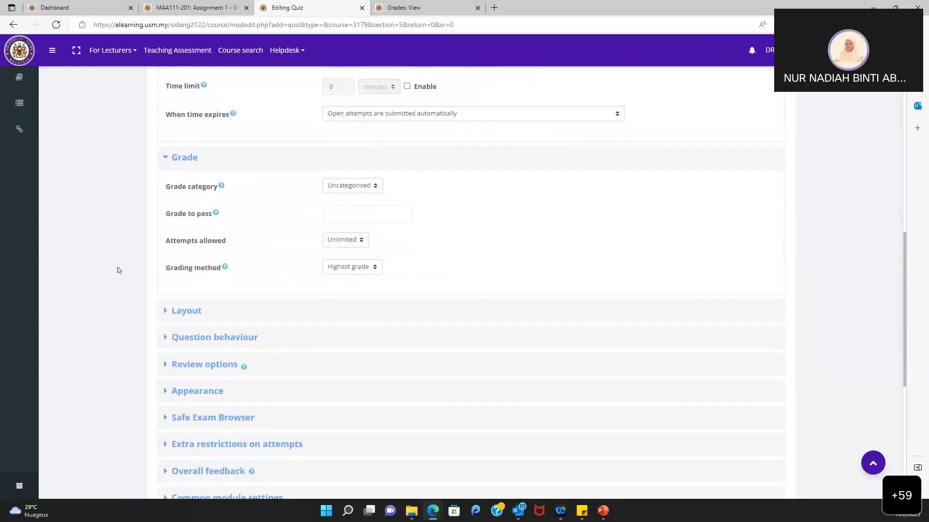
pyautogui.scroll(-1, 118, 267)
pyautogui.scroll(3, 273, 163)
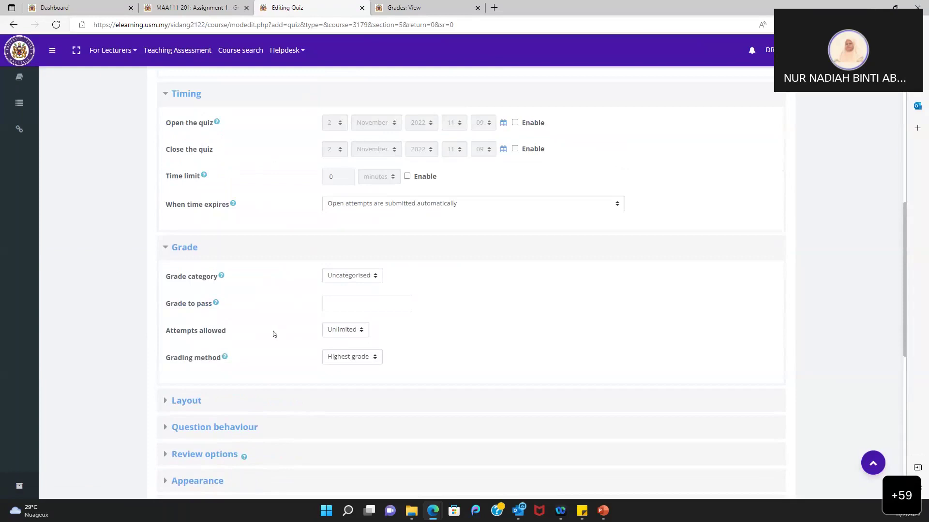
pyautogui.scroll(-1, 273, 331)
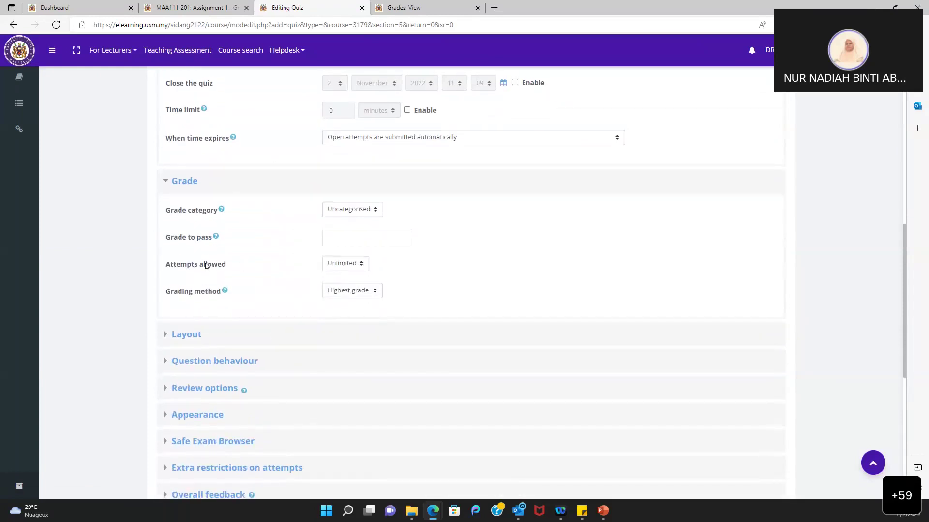
pyautogui.click(349, 264)
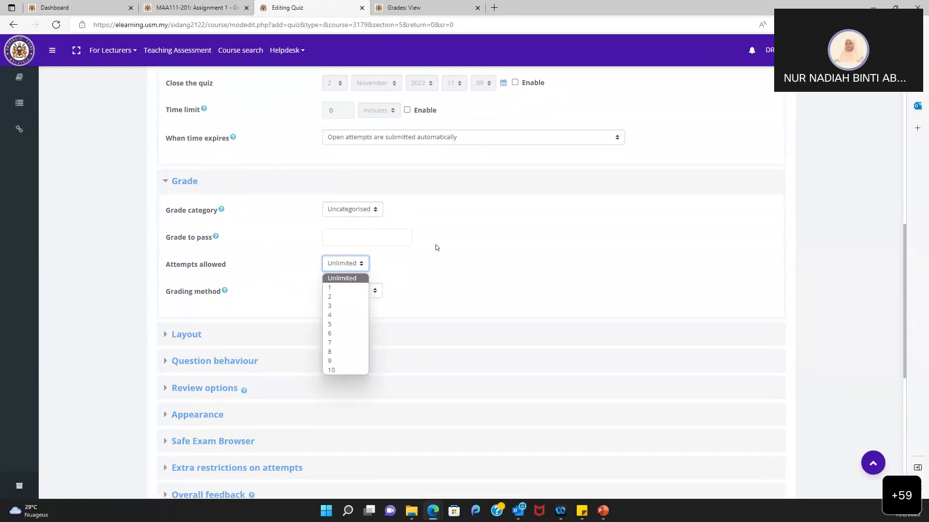
pyautogui.click(436, 248)
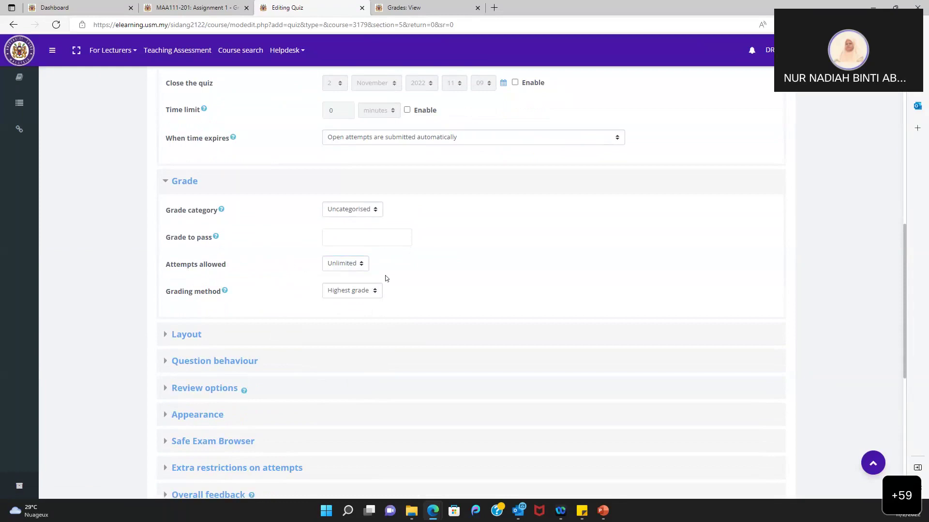
# - Try 10 attempts allowed for the quiz, and settle on 1 attempt
pyautogui.click(342, 269)
pyautogui.click(352, 369)
pyautogui.click(346, 266)
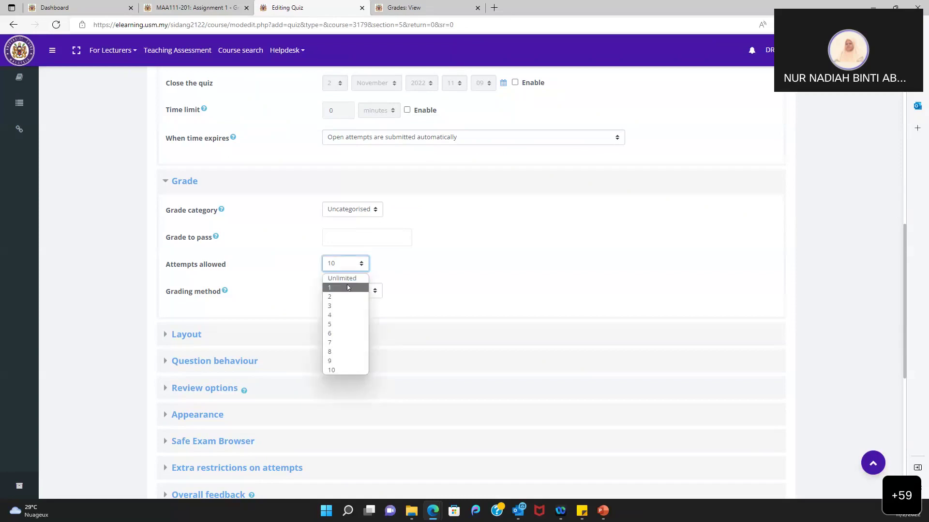
pyautogui.click(347, 287)
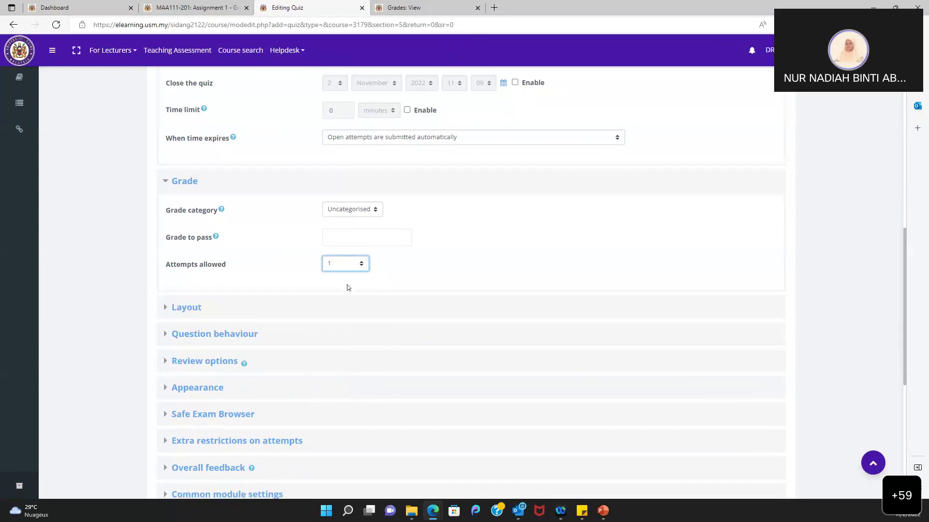
# - Expand the quiz's Layout settings with the extra options shown, and view the New page choices
pyautogui.scroll(-1, 245, 276)
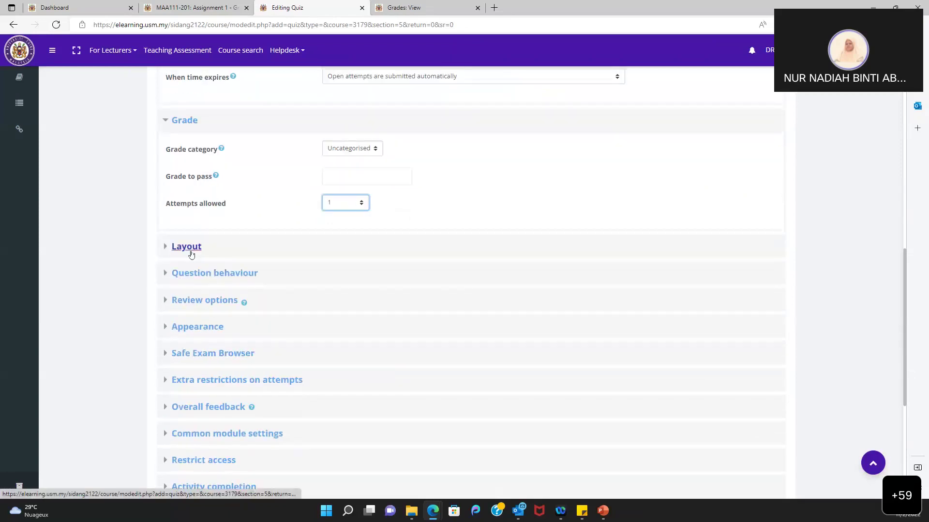
pyautogui.click(188, 247)
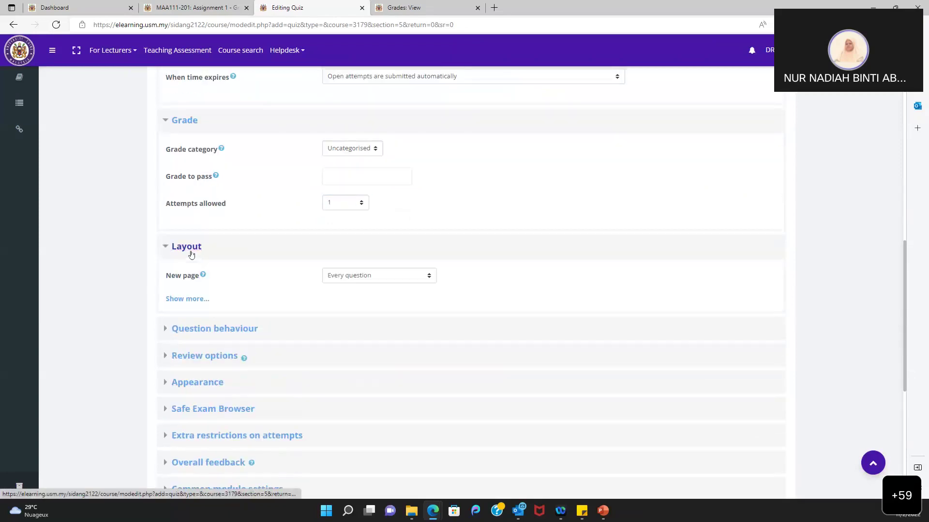
pyautogui.click(183, 301)
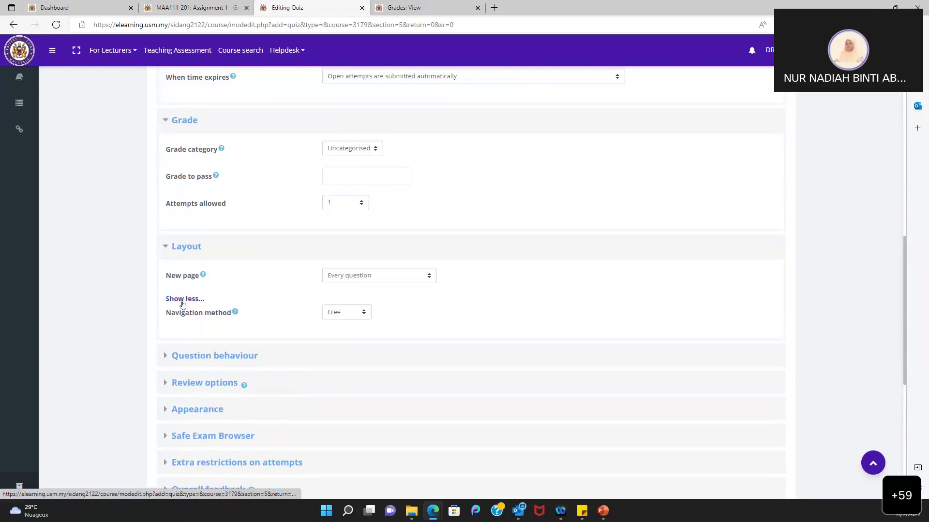
pyautogui.click(354, 279)
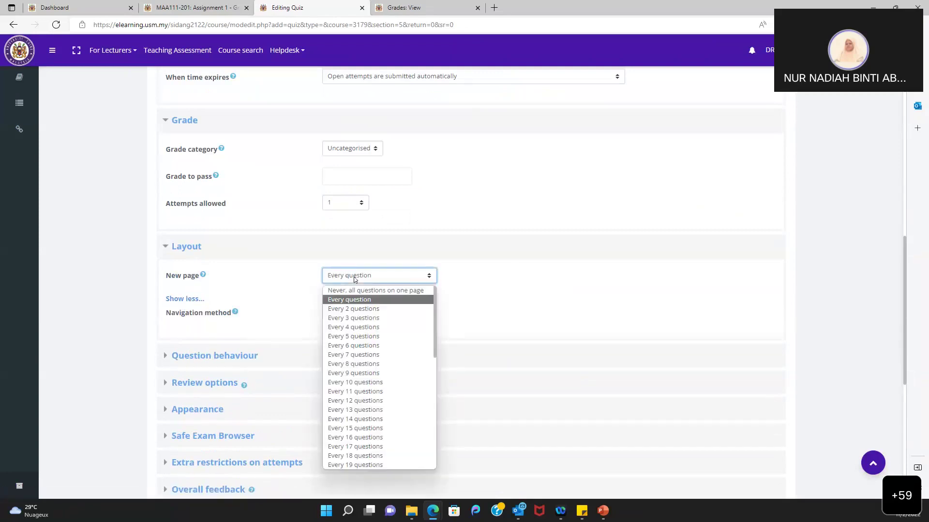
pyautogui.click(355, 279)
pyautogui.scroll(-1, 278, 280)
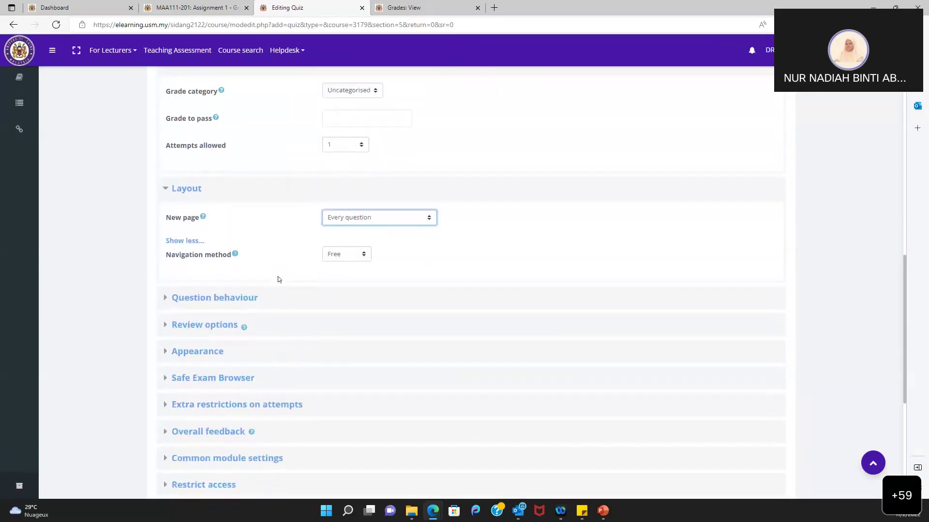
# - View the choices for the quiz's navigation method
pyautogui.scroll(-1, 278, 279)
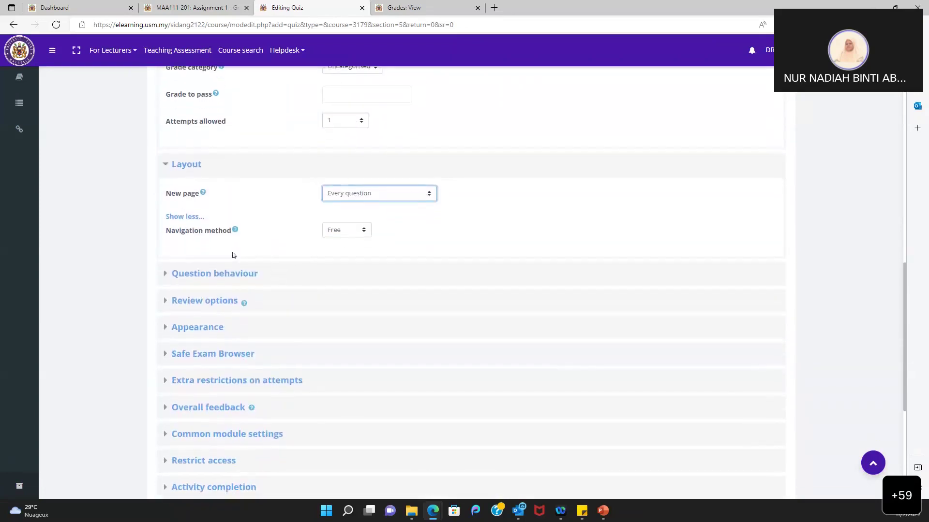
pyautogui.click(334, 231)
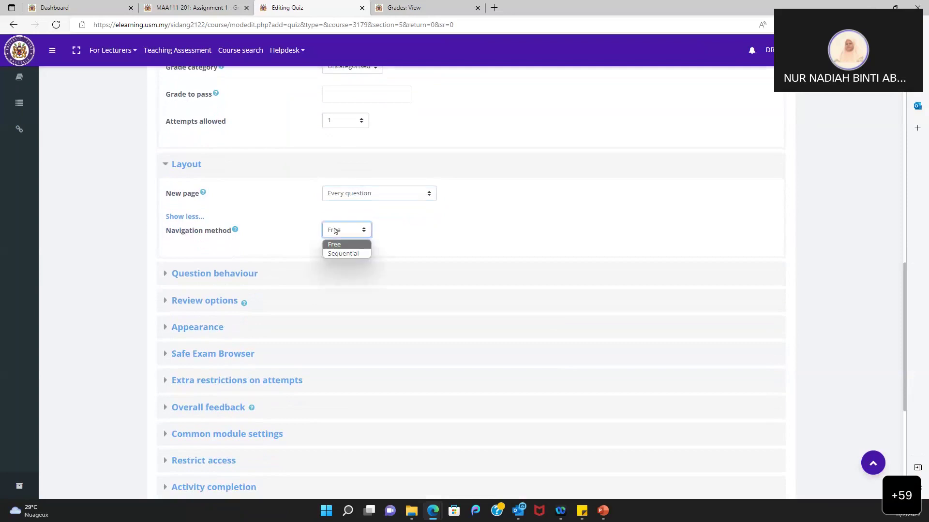
pyautogui.click(288, 238)
pyautogui.click(289, 238)
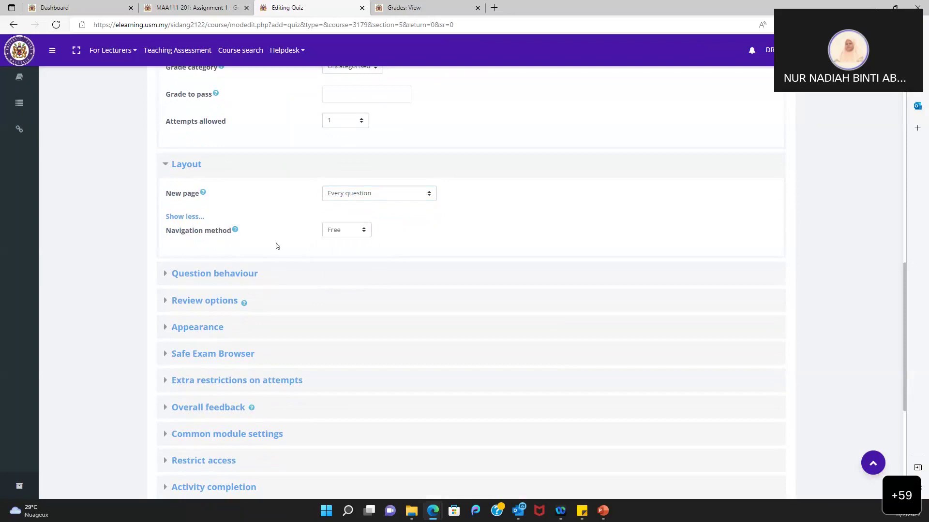
# - Expand the Question behaviour settings, read the help on how questions behave, and show the additional options
pyautogui.scroll(-1, 277, 246)
pyautogui.click(250, 229)
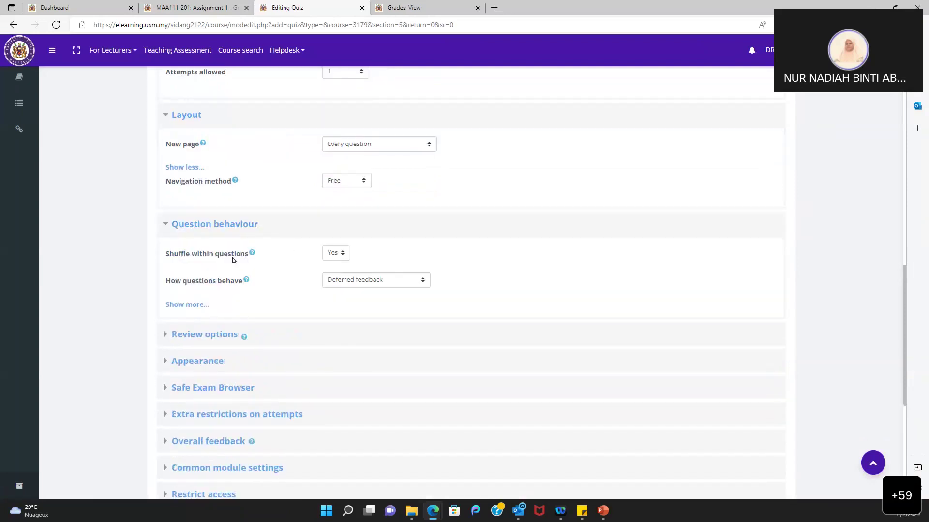
pyautogui.click(247, 282)
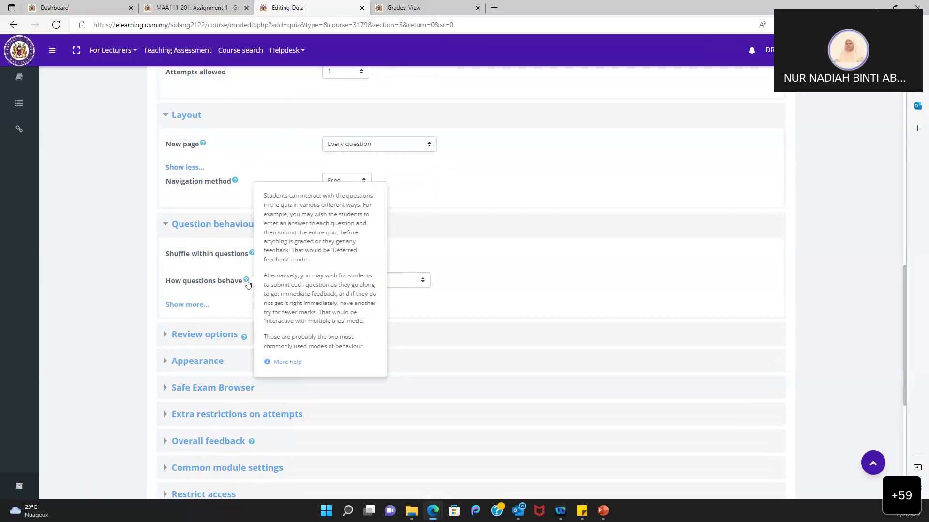
pyautogui.scroll(-1, 306, 301)
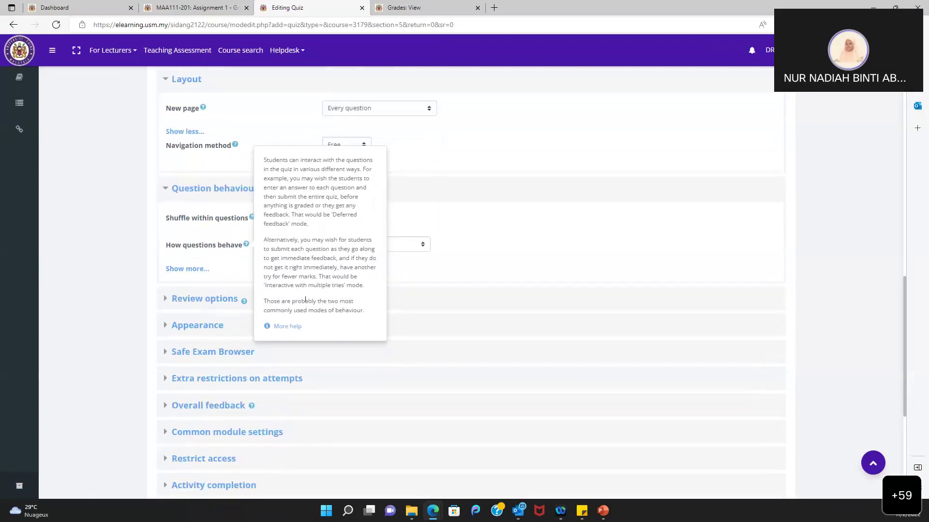
pyautogui.click(495, 233)
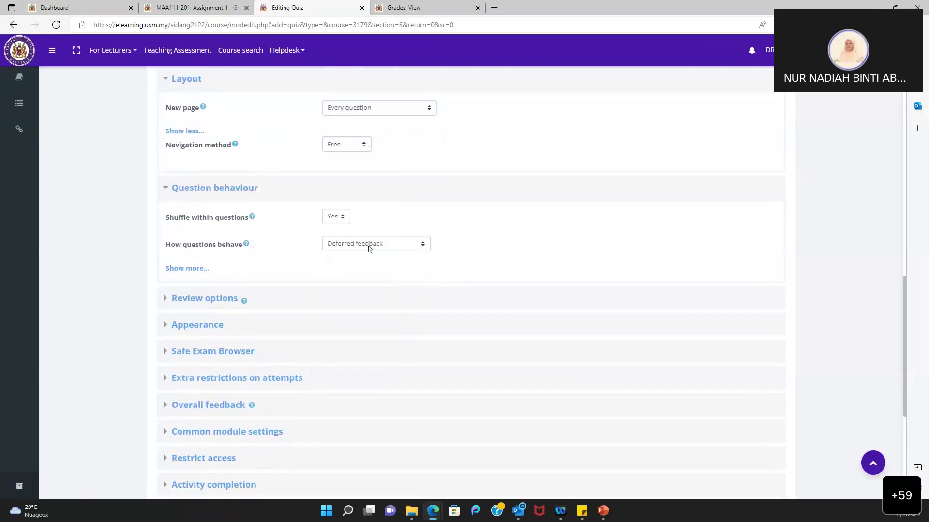
pyautogui.click(198, 272)
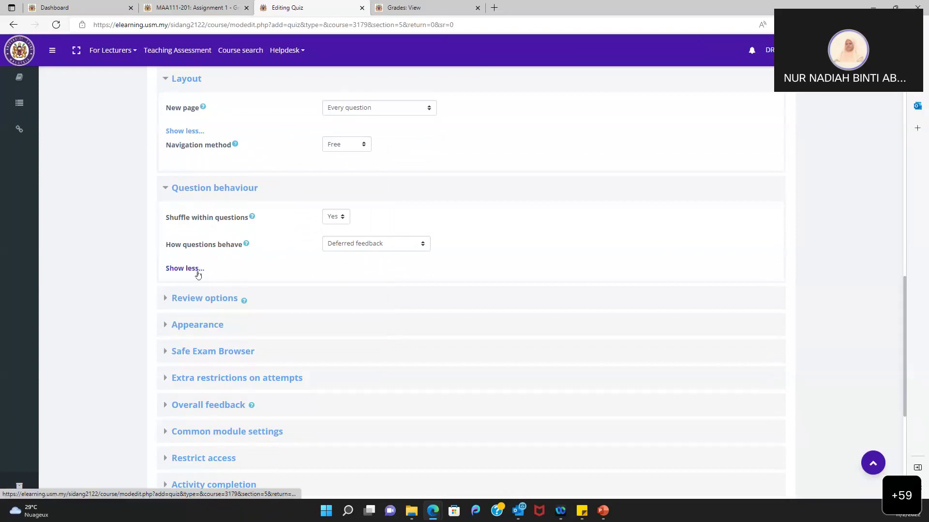
pyautogui.scroll(-1, 100, 282)
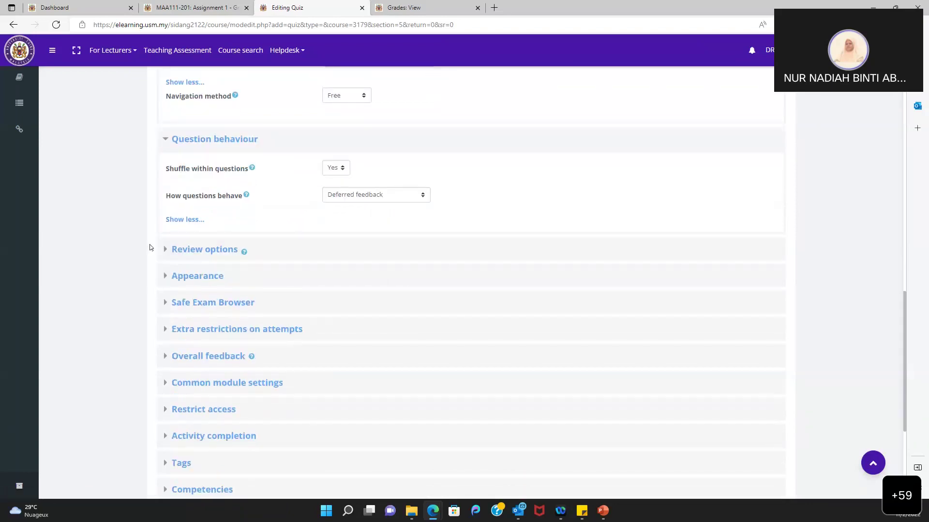
# - Expand Review options and disable everything except The attempt for the stage immediately after the attempt
pyautogui.click(167, 251)
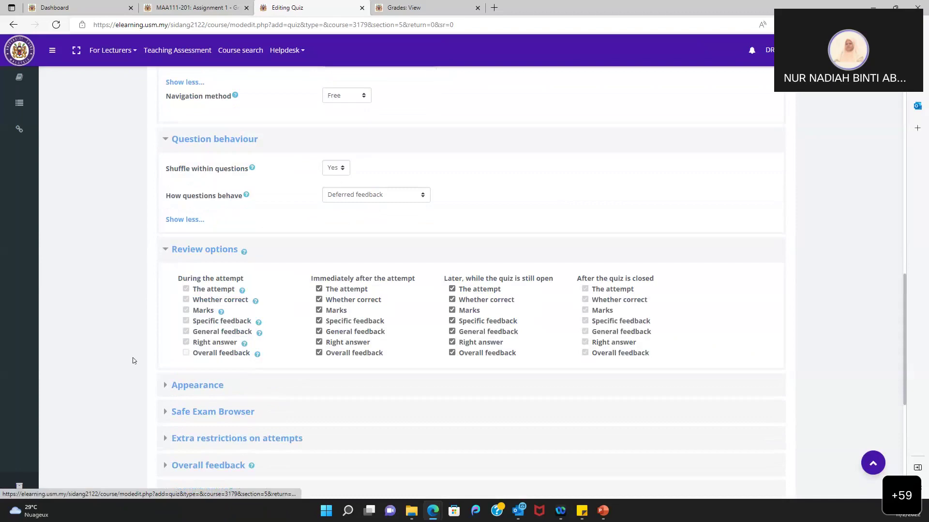
pyautogui.scroll(-2, 133, 360)
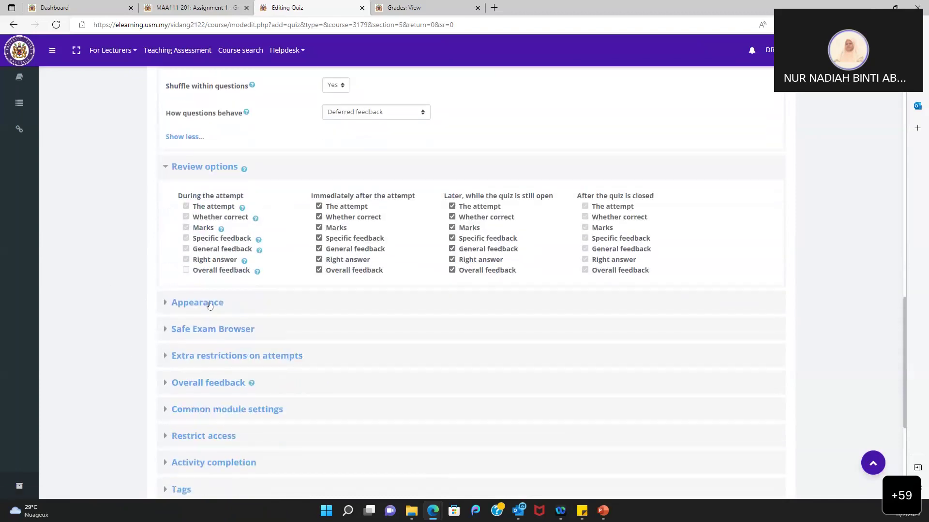
pyautogui.click(319, 216)
pyautogui.click(319, 227)
pyautogui.click(319, 238)
pyautogui.click(319, 249)
pyautogui.click(319, 260)
pyautogui.click(319, 270)
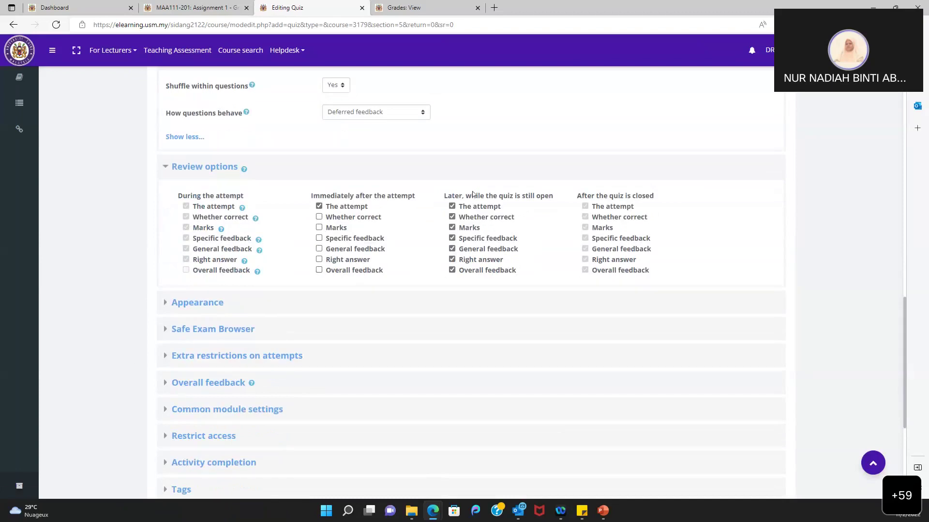
# - Disable all review options except The attempt for the stage Later, while the quiz is still open
pyautogui.click(452, 217)
pyautogui.click(452, 228)
pyautogui.click(452, 239)
pyautogui.click(453, 249)
pyautogui.click(452, 259)
pyautogui.click(452, 270)
# - Recheck the timing and review settings, and try disabling The attempt for the later, still-open stage before restoring it
pyautogui.scroll(7, 554, 209)
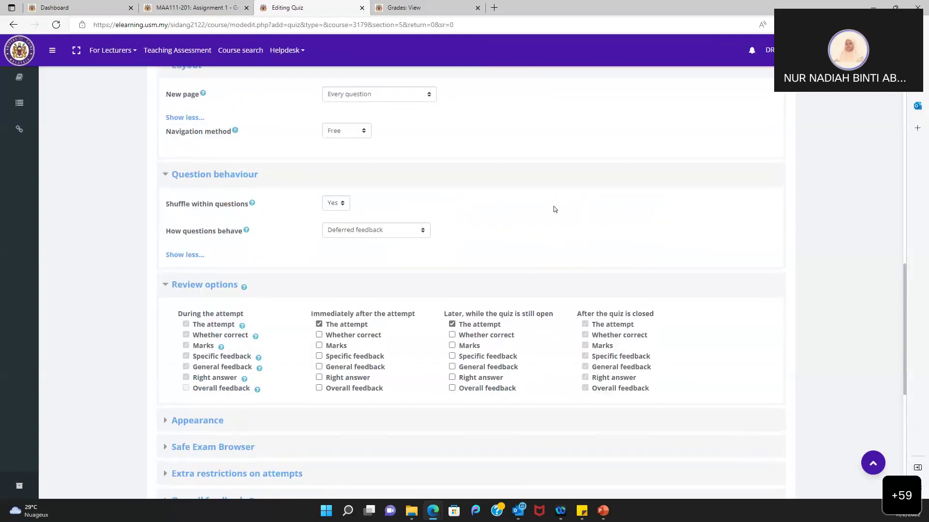
pyautogui.scroll(3, 554, 208)
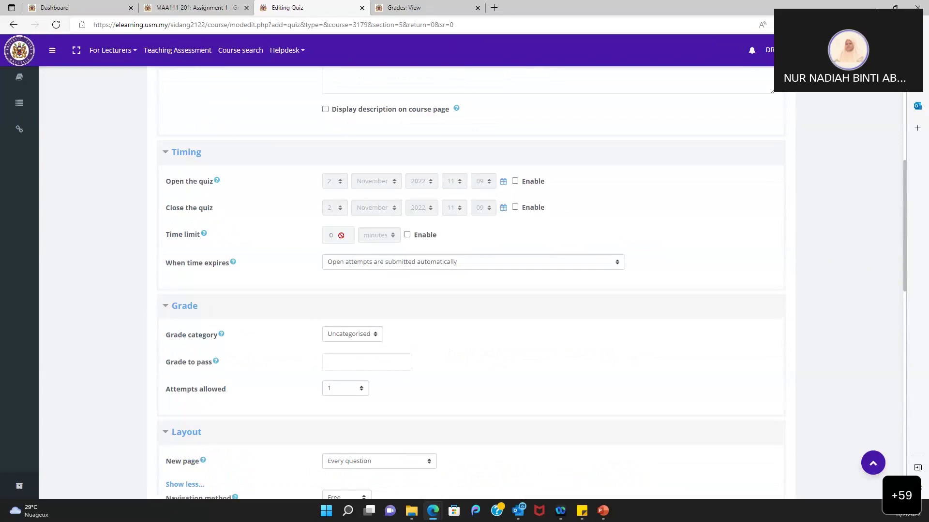
pyautogui.scroll(-8, 313, 320)
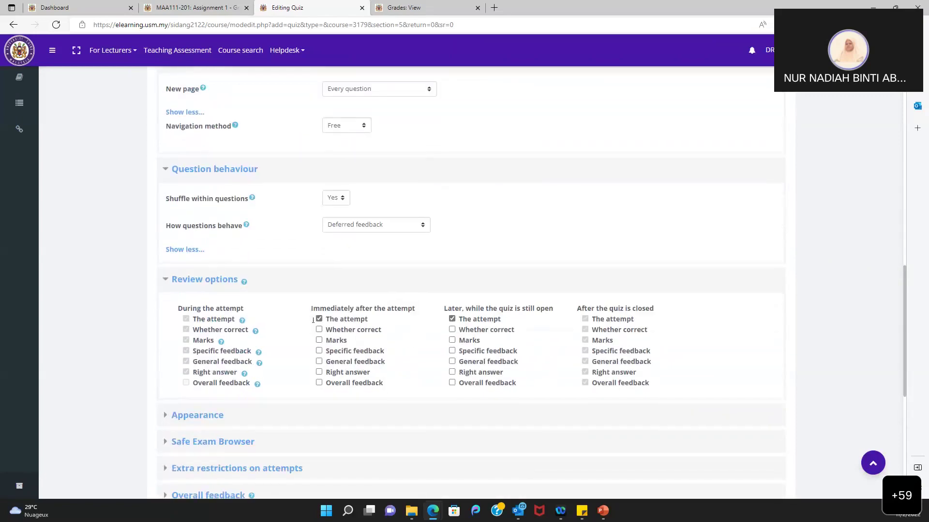
pyautogui.scroll(-1, 368, 310)
pyautogui.click(452, 290)
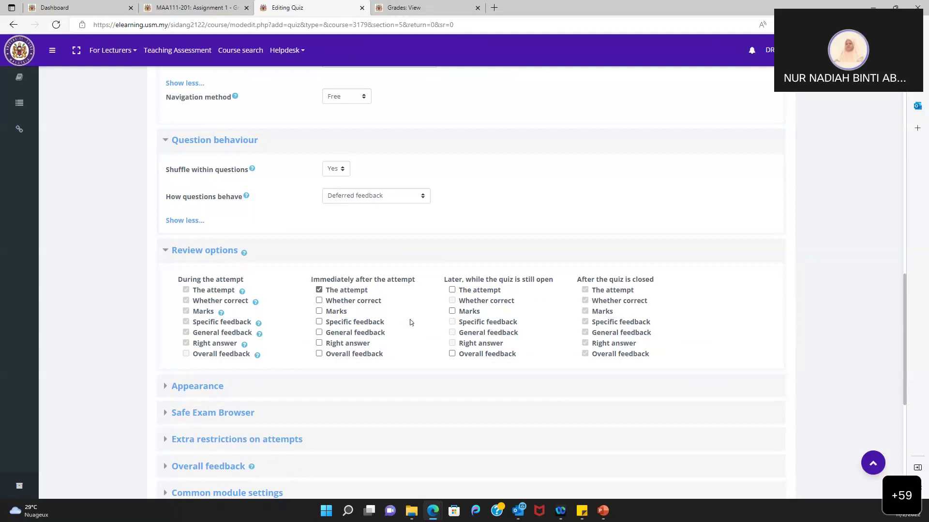
pyautogui.click(452, 291)
# - Expand the quiz's Appearance and Safe Exam Browser settings to view their options
pyautogui.scroll(-2, 405, 305)
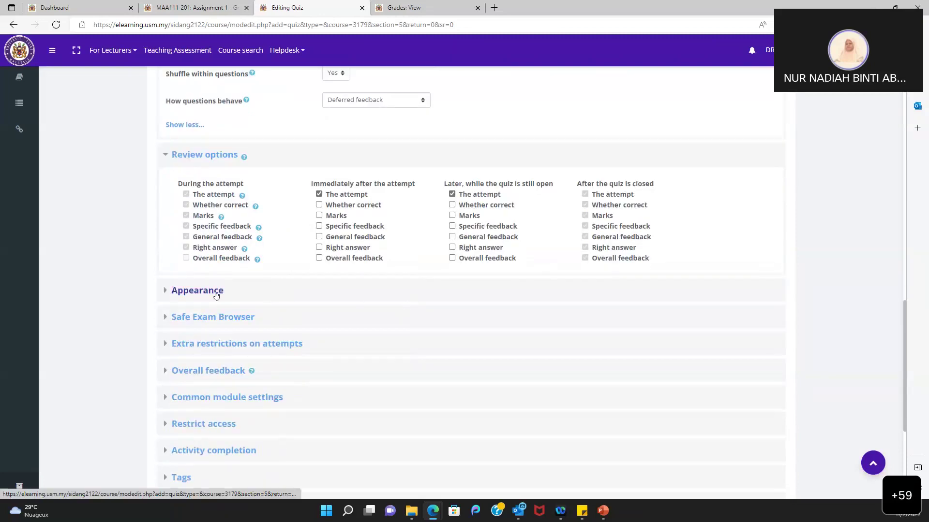
pyautogui.click(216, 293)
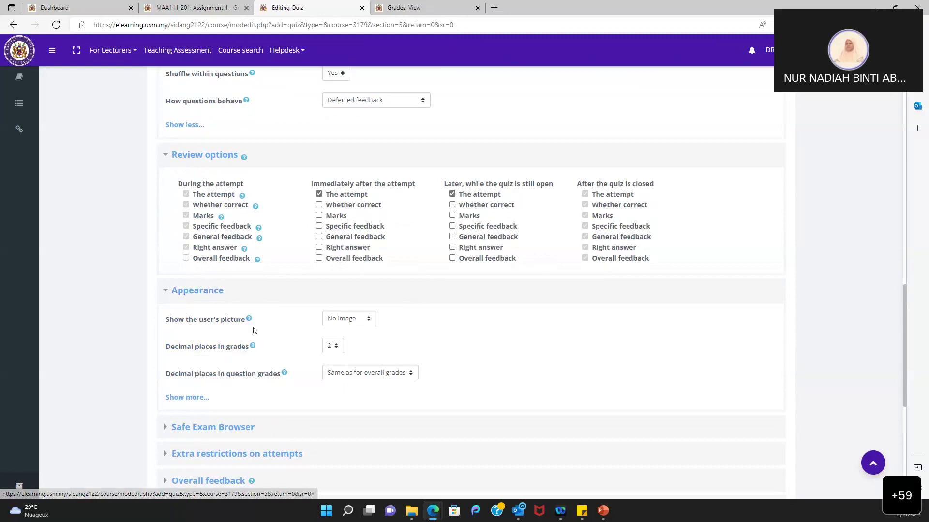
pyautogui.scroll(-2, 253, 327)
pyautogui.scroll(-2, 254, 327)
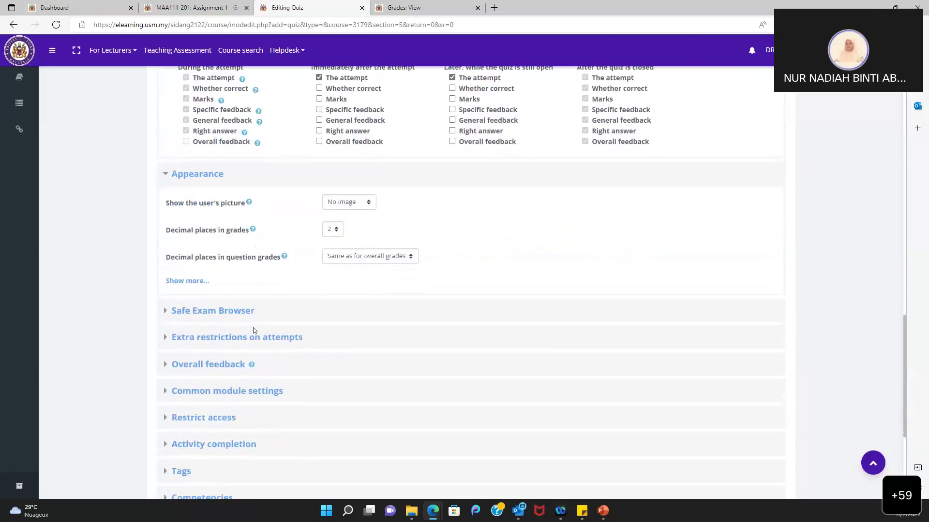
pyautogui.click(236, 296)
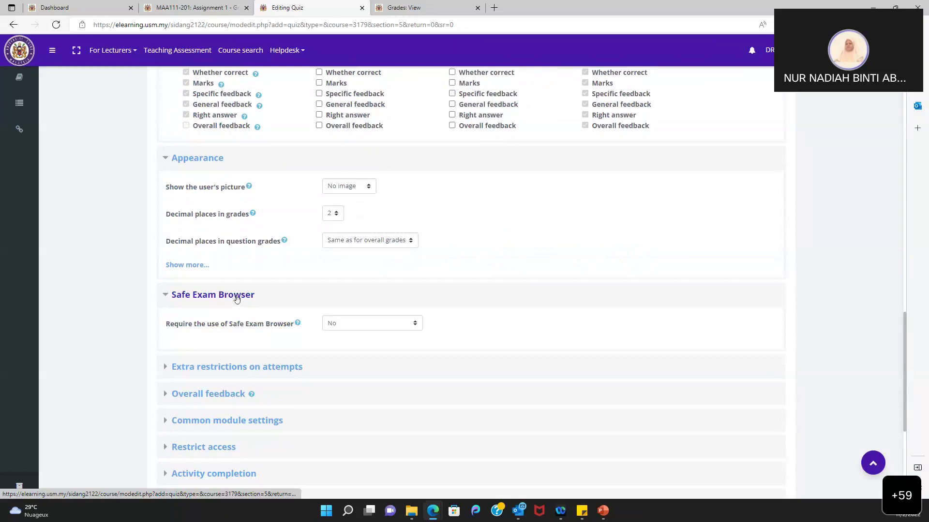
# - Expand Extra restrictions on attempts and Overall feedback to view the password, grade boundary and feedback fields
pyautogui.scroll(-1, 239, 326)
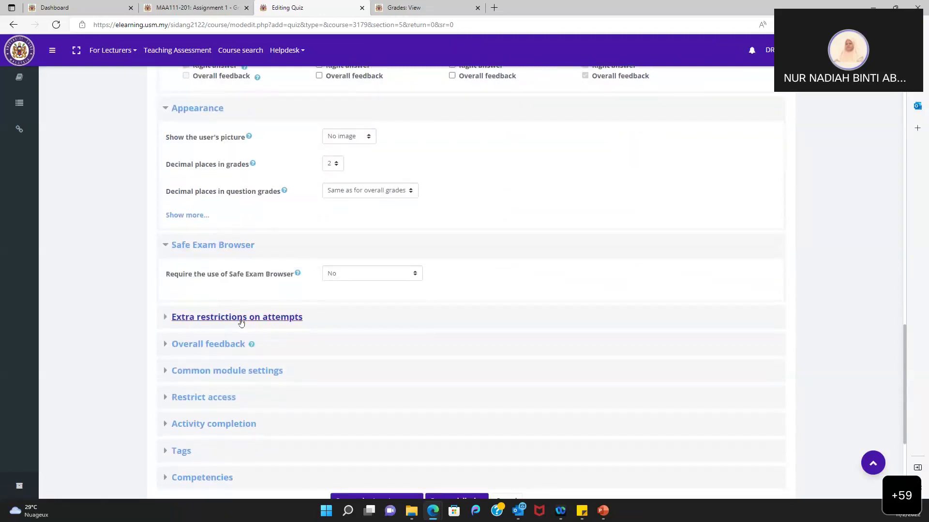
pyautogui.click(240, 319)
pyautogui.scroll(-1, 271, 366)
pyautogui.scroll(-2, 270, 367)
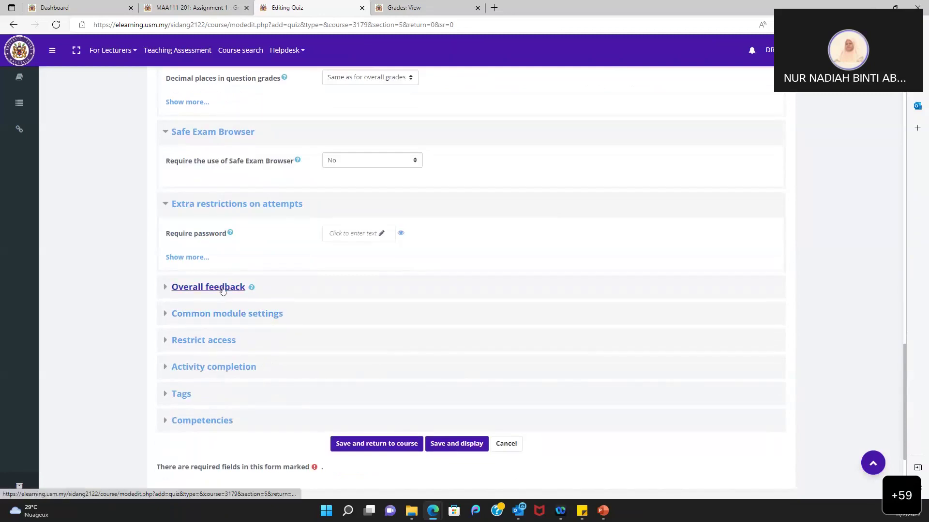
pyautogui.click(222, 288)
pyautogui.scroll(-2, 223, 290)
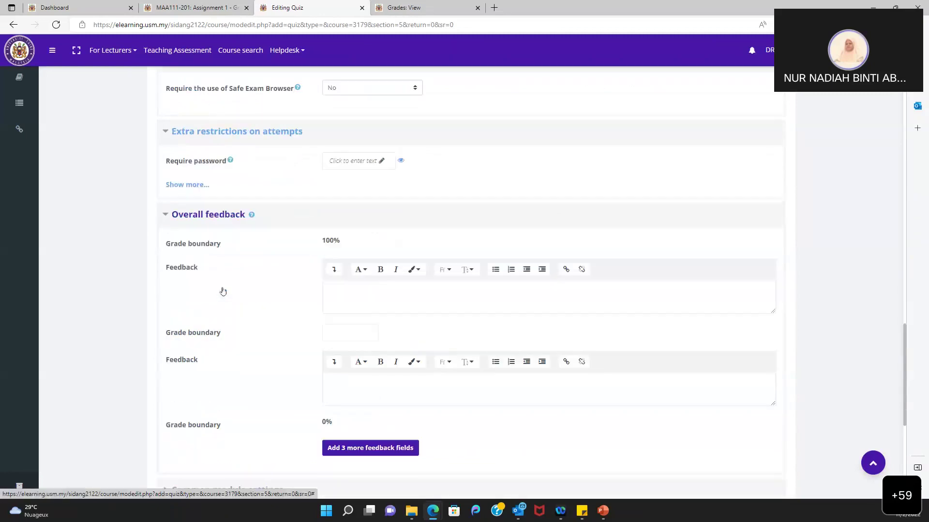
# - Save and display the quiz, and open its question editing page
pyautogui.scroll(-4, 222, 290)
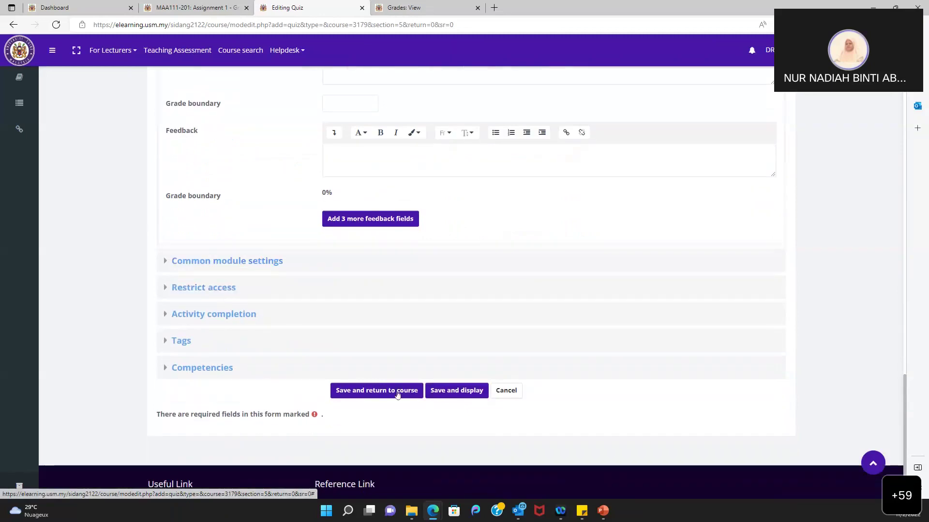
pyautogui.click(453, 390)
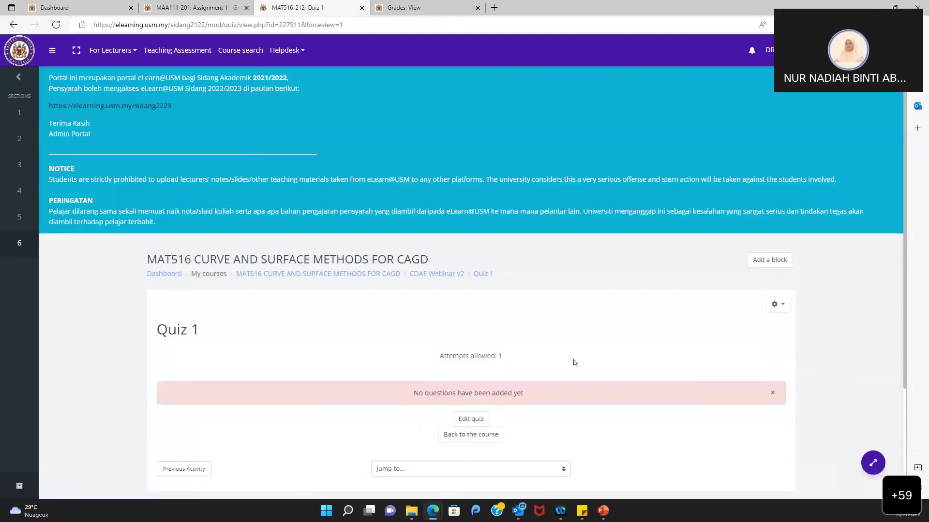
pyautogui.scroll(-2, 578, 363)
pyautogui.click(476, 321)
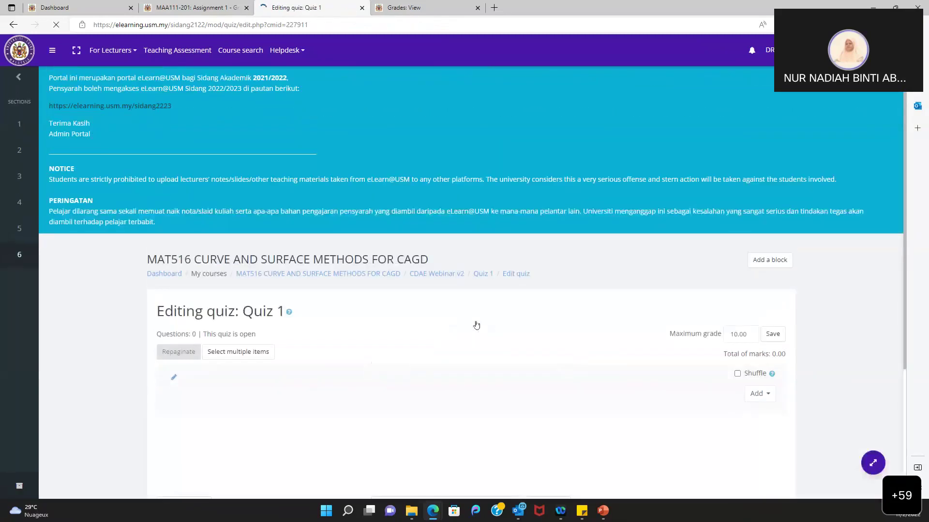
# - Start adding a new Essay question to Quiz 1 after briefly selecting the Multiple choice type
pyautogui.scroll(-2, 476, 325)
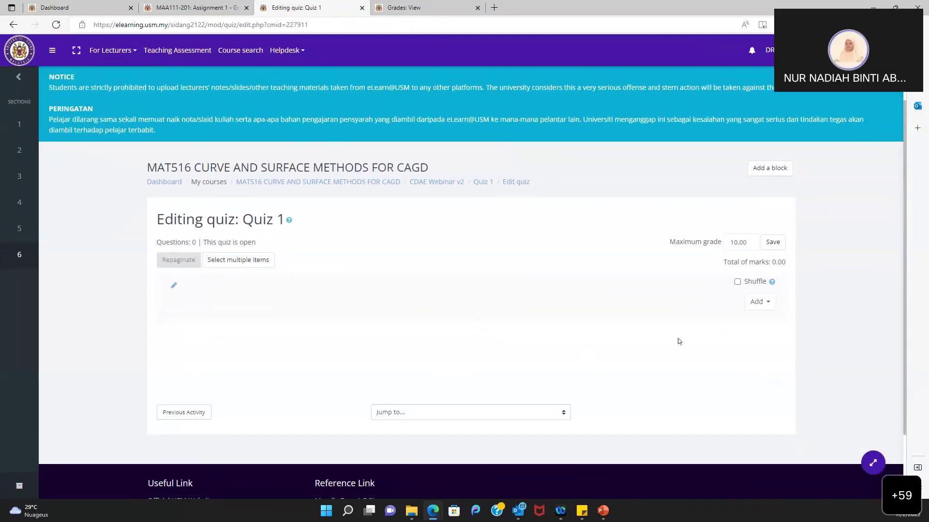
pyautogui.click(761, 304)
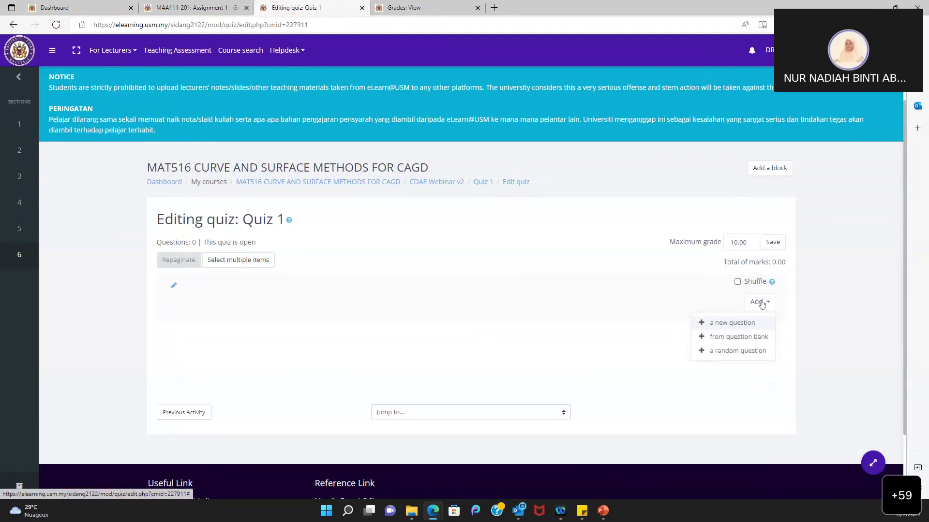
pyautogui.click(728, 324)
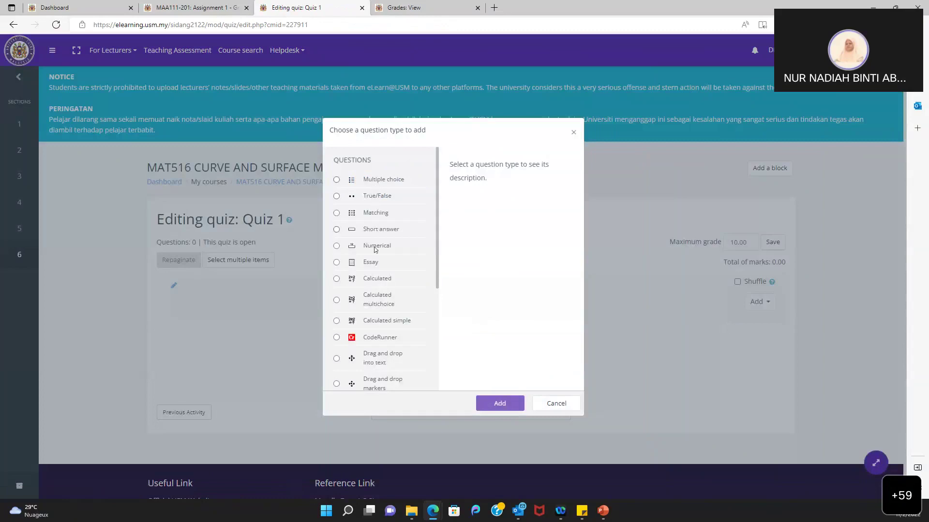
pyautogui.click(337, 180)
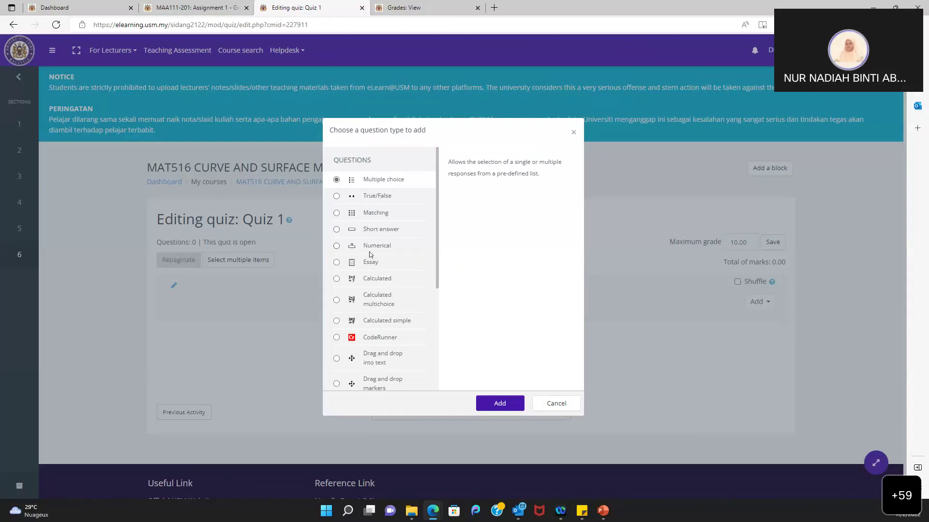
pyautogui.click(336, 263)
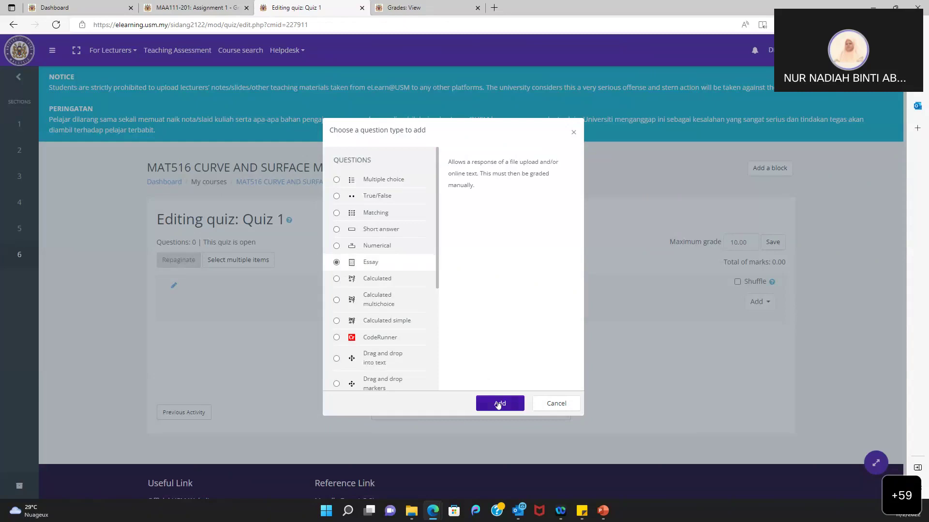
pyautogui.click(498, 404)
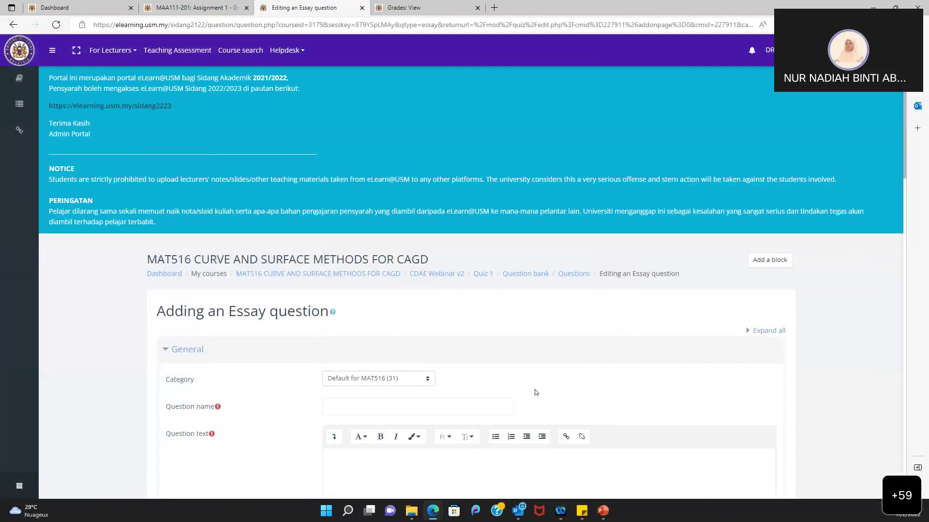
# - Name the essay question Q1
pyautogui.scroll(-5, 535, 392)
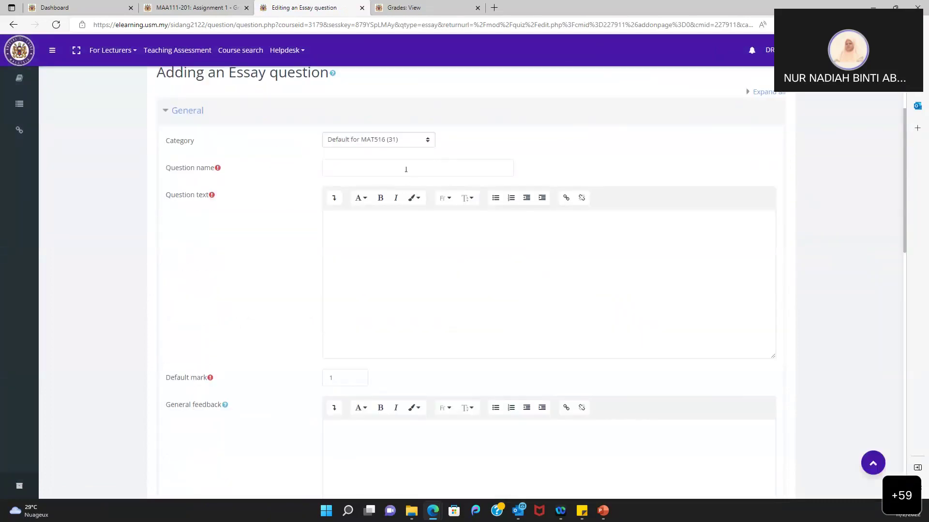
pyautogui.click(405, 169)
pyautogui.write('1')
pyautogui.click(396, 251)
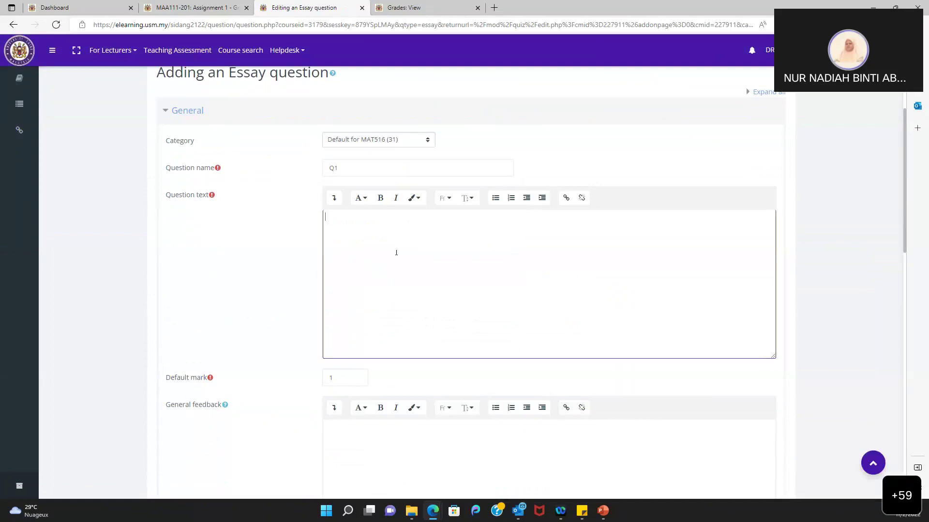
# - Rename the essay question as CLO1-C2-Chap2-01 and view the available question categories
pyautogui.click(347, 168)
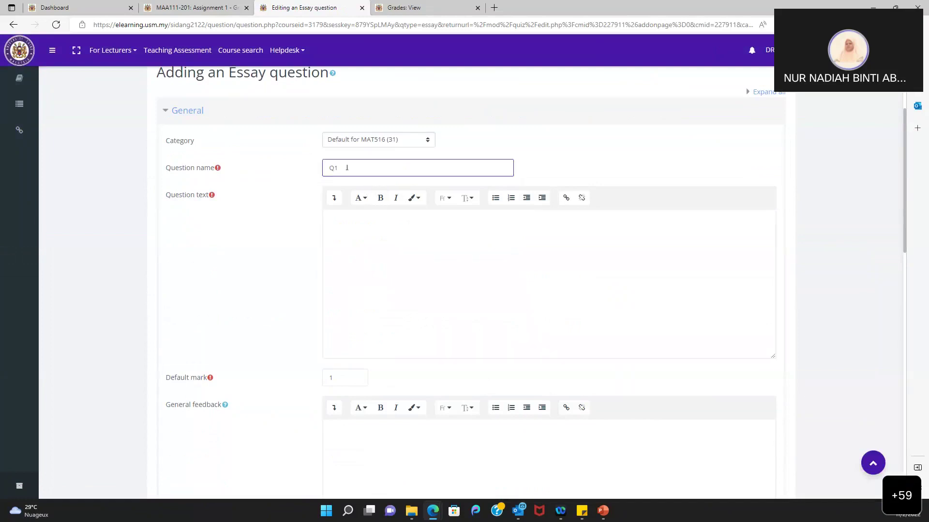
pyautogui.press('BackSpace')
pyautogui.press('BackSpace')
pyautogui.write('CLO')
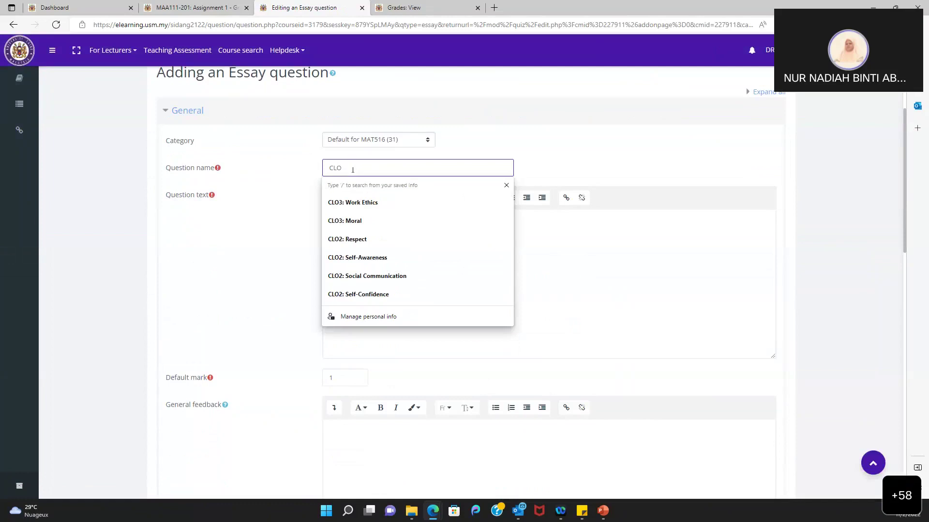
pyautogui.write('1')
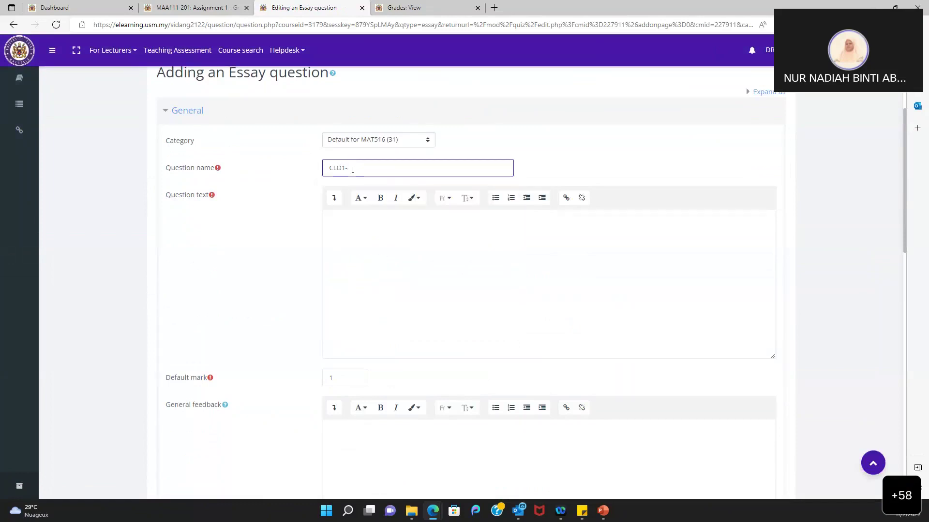
pyautogui.write('-C2-Chap2-01')
pyautogui.click(378, 140)
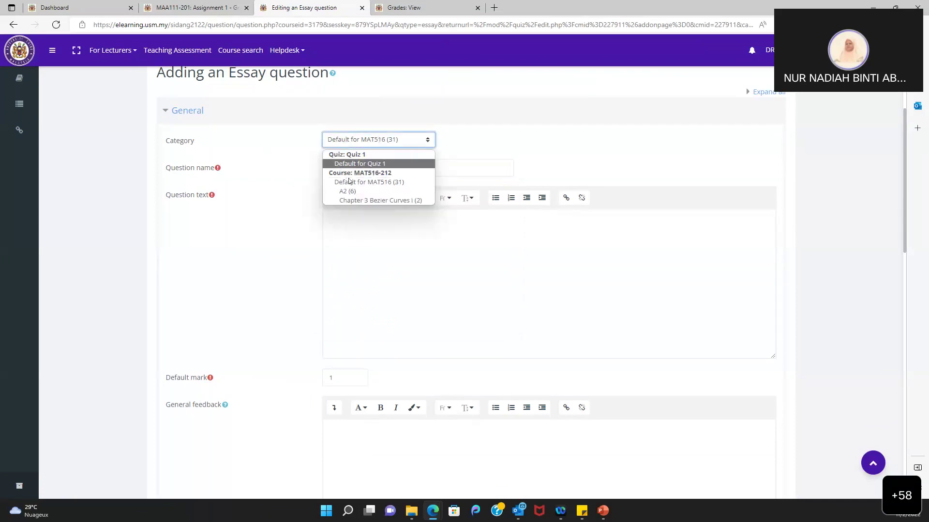
pyautogui.click(313, 144)
# - Enter the question text "Explain what you understand on the concept of relative extrema." and set the default mark to 3
pyautogui.click(388, 262)
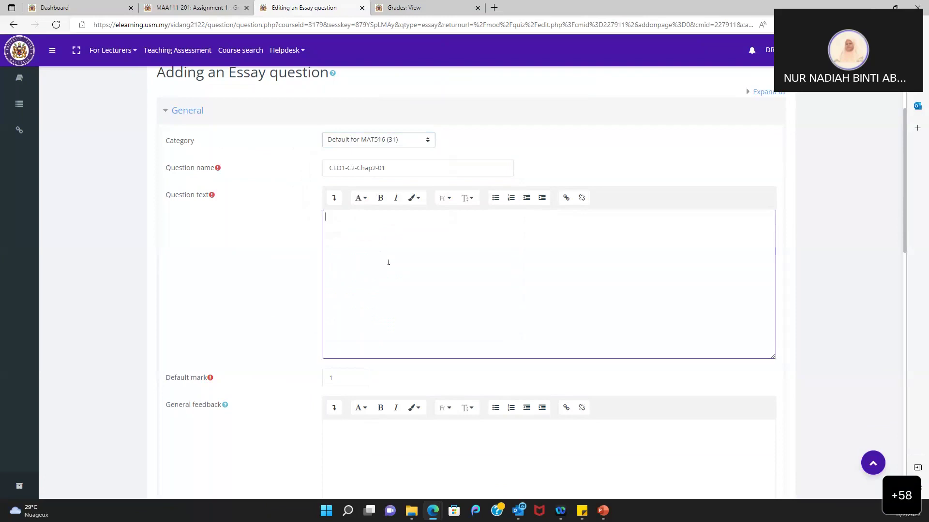
pyautogui.write('Explain what you understand on the concept of re')
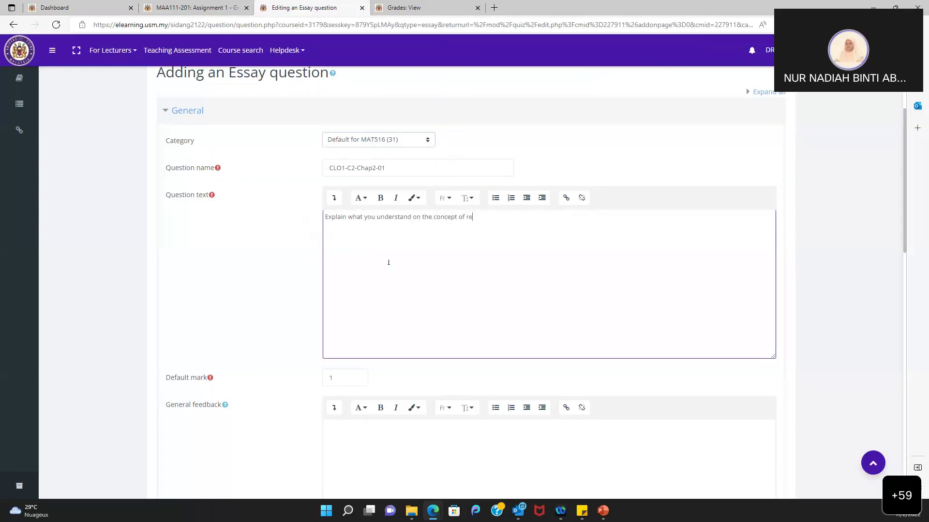
pyautogui.write('lative extrema.')
pyautogui.scroll(-2, 274, 294)
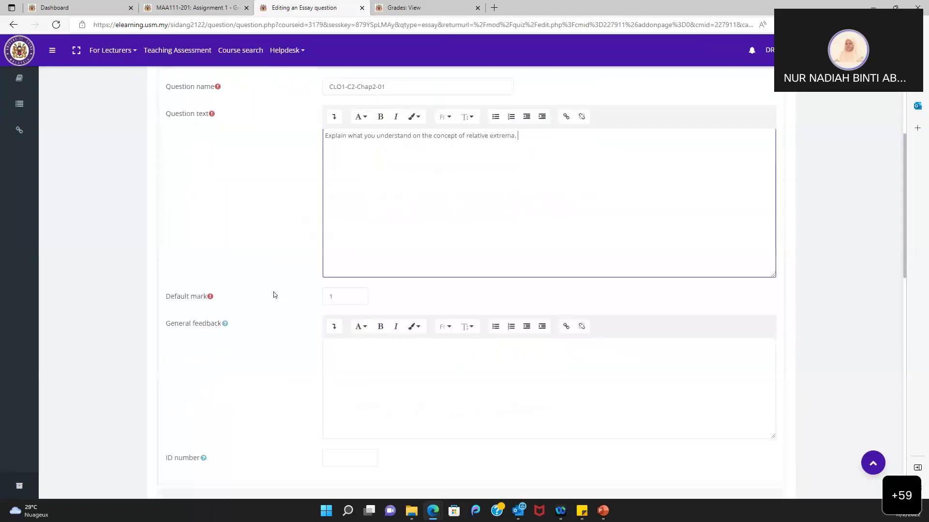
pyautogui.click(365, 297)
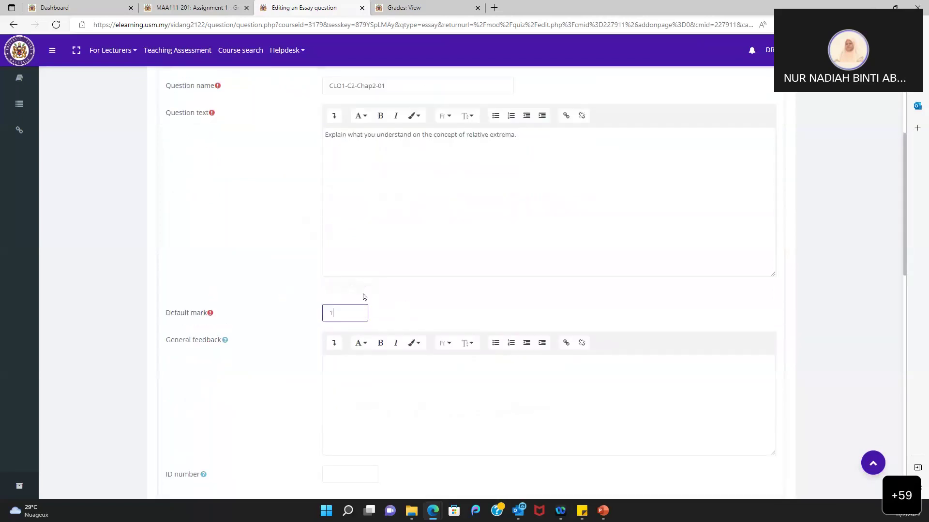
pyautogui.write('3')
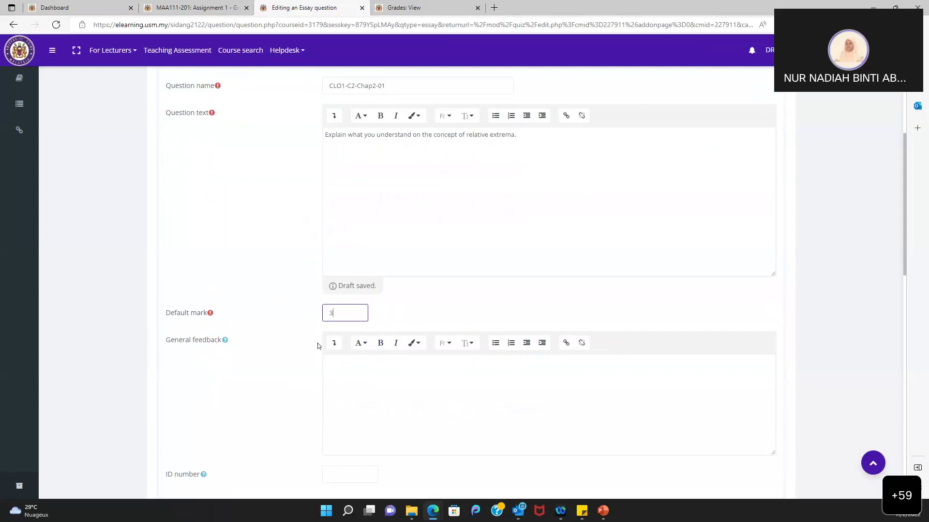
# - Examine the essay question's response options and the available response formats
pyautogui.scroll(-2, 290, 370)
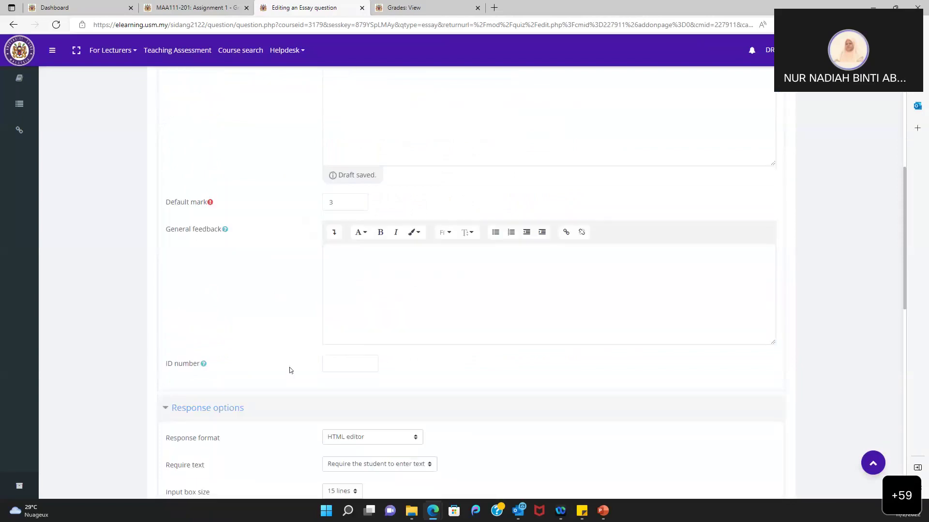
pyautogui.scroll(-1, 291, 371)
pyautogui.scroll(-1, 290, 371)
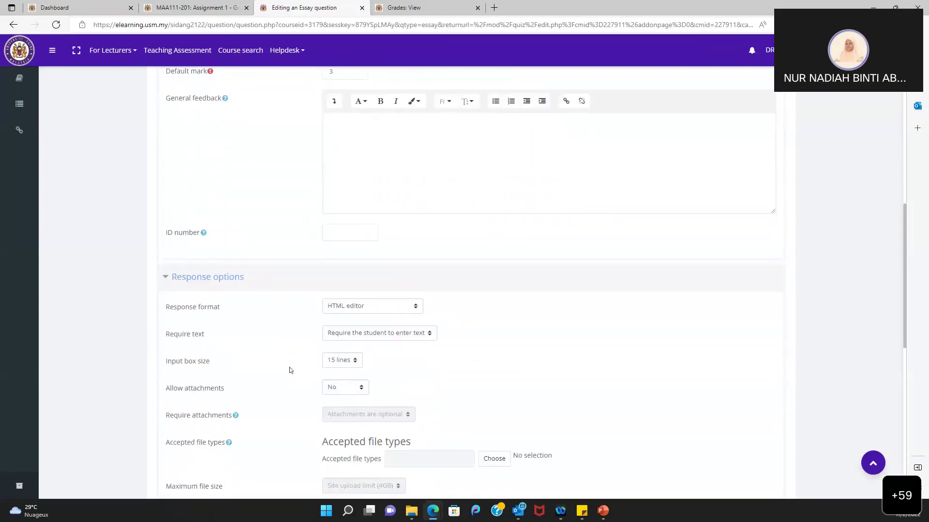
pyautogui.scroll(-1, 291, 371)
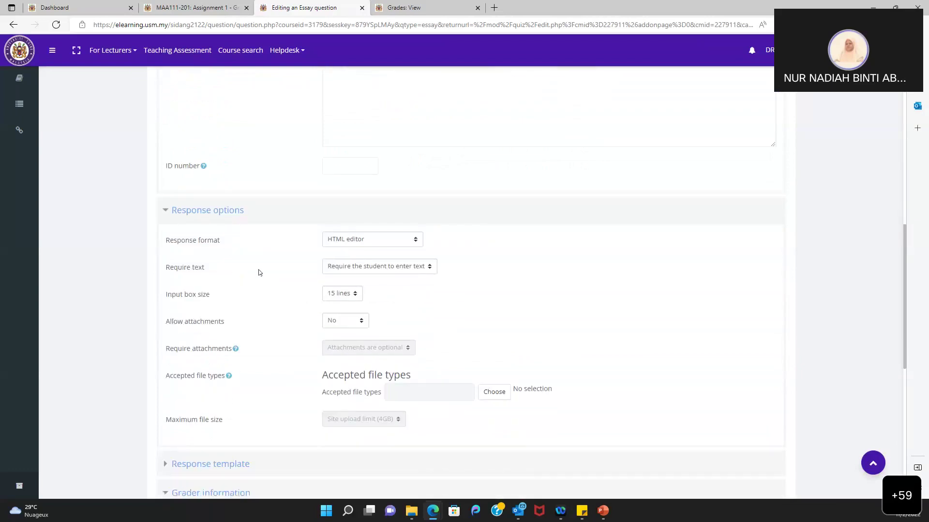
pyautogui.scroll(-1, 261, 274)
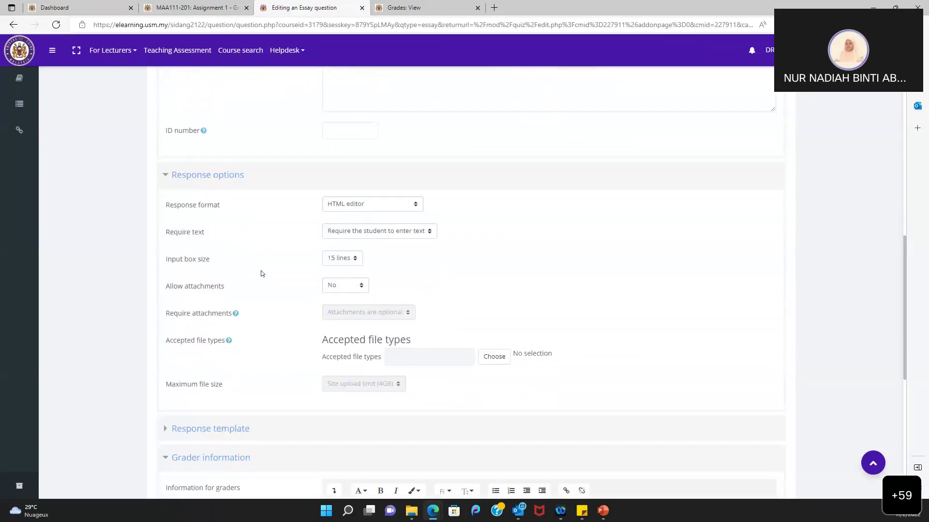
pyautogui.click(361, 206)
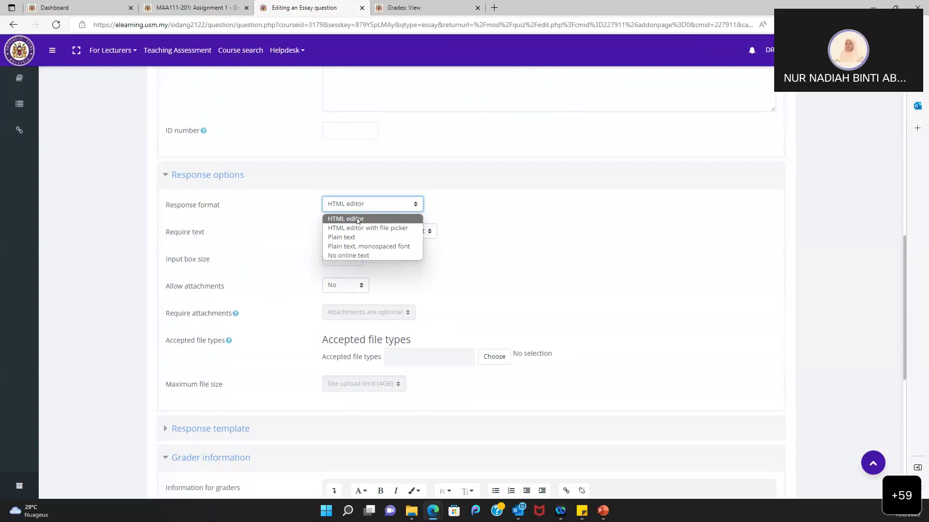
pyautogui.click(299, 220)
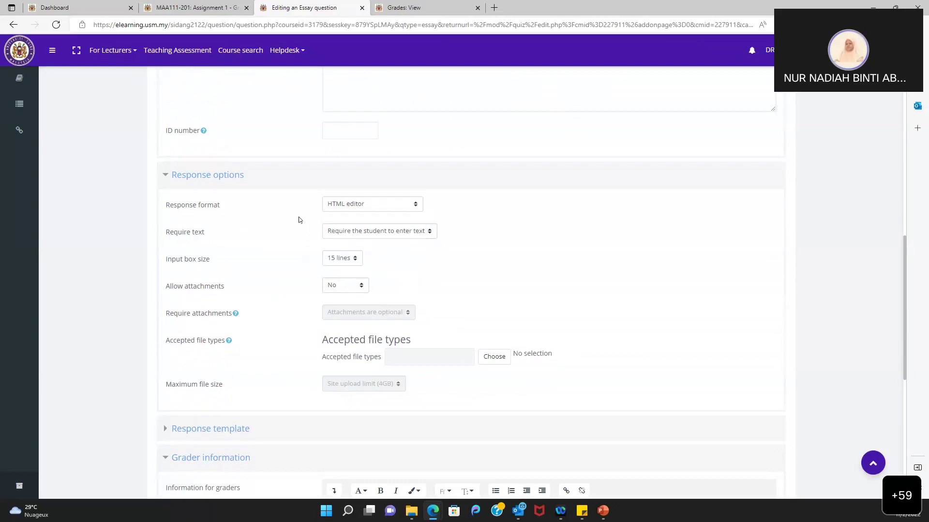
# - Try the response formats HTML editor with file picker, Plain text, HTML editor, and Plain text, monospaced font
pyautogui.click(337, 205)
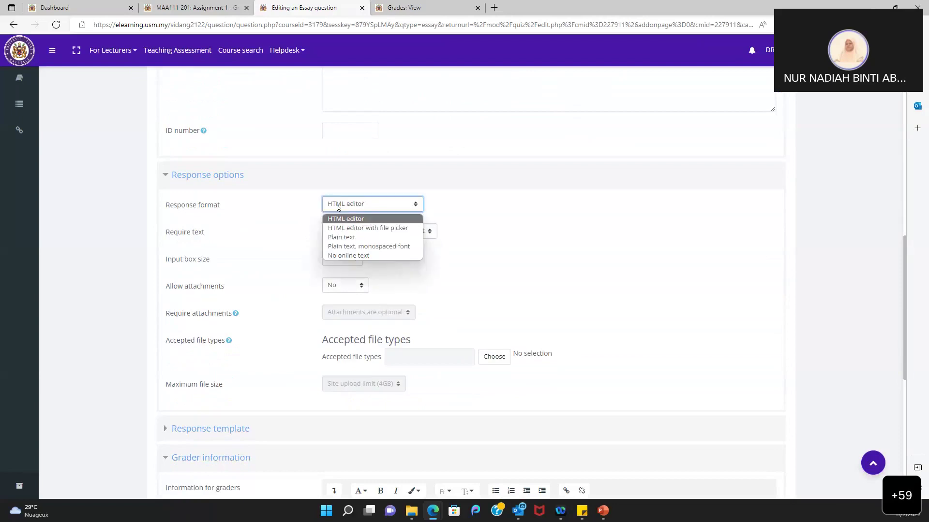
pyautogui.click(352, 228)
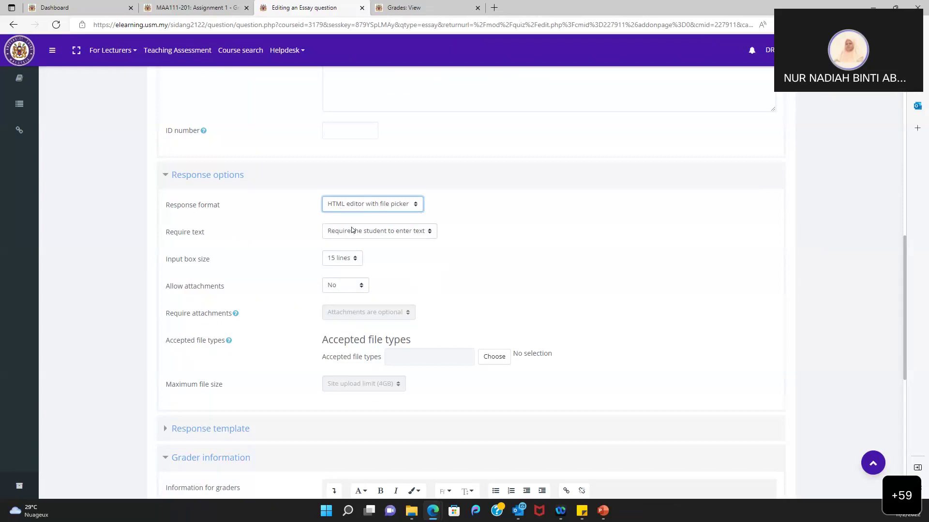
pyautogui.click(371, 205)
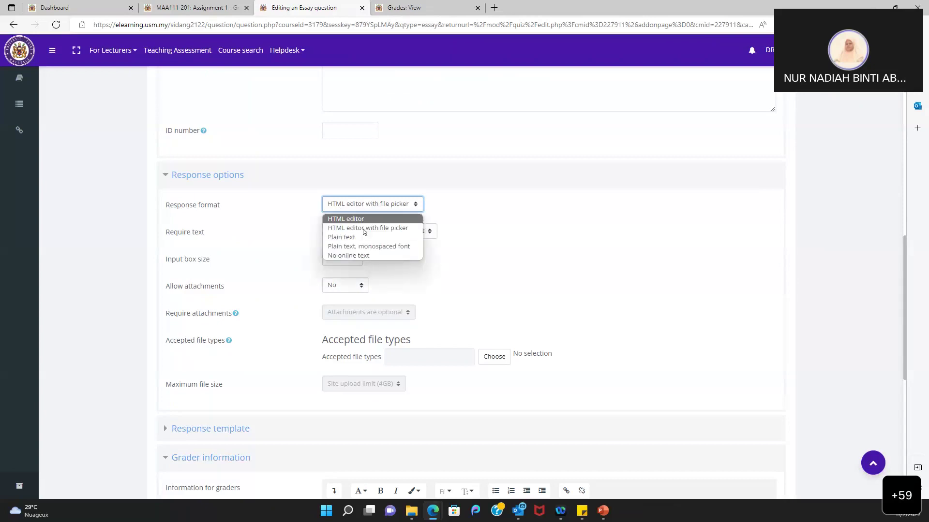
pyautogui.click(364, 237)
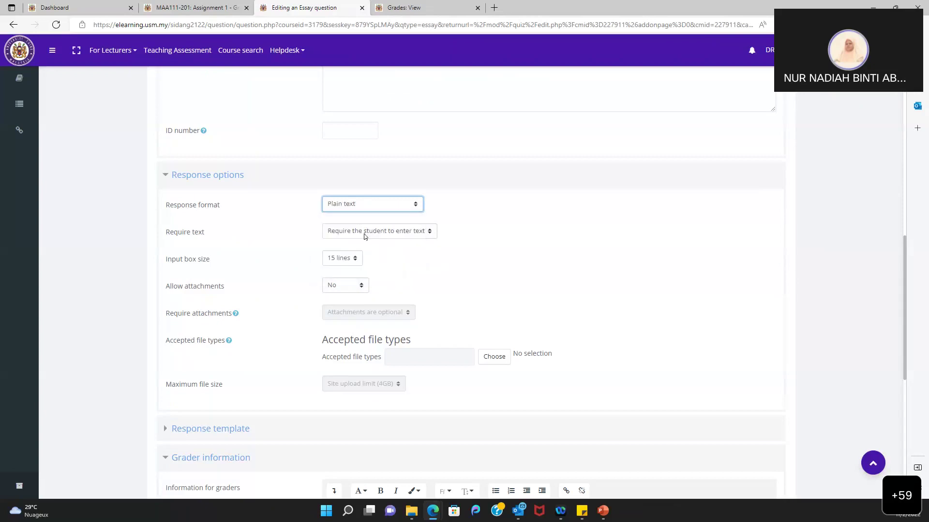
pyautogui.click(392, 207)
pyautogui.click(385, 218)
pyautogui.click(380, 210)
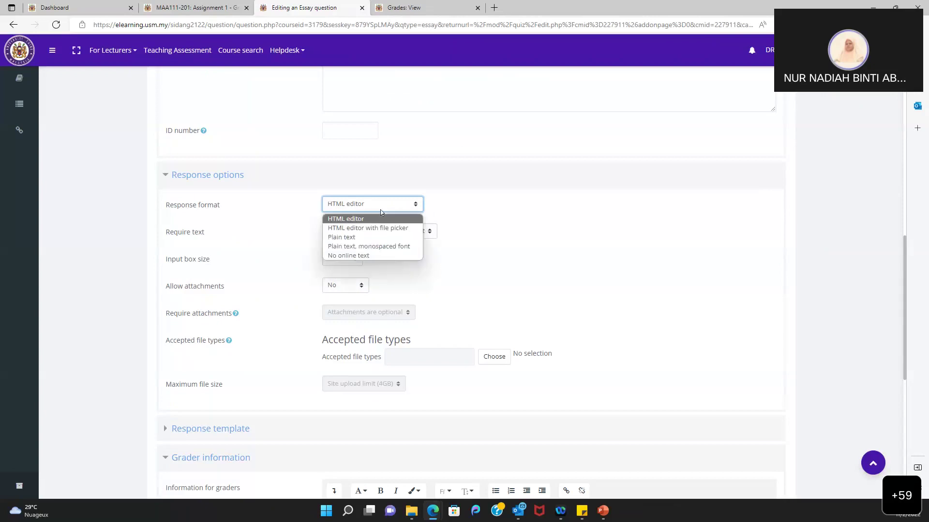
pyautogui.click(368, 238)
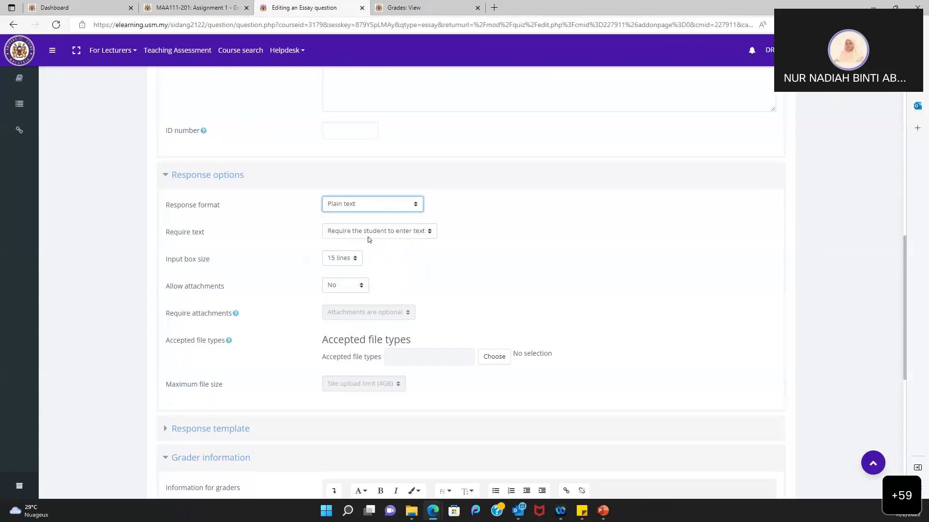
pyautogui.click(370, 206)
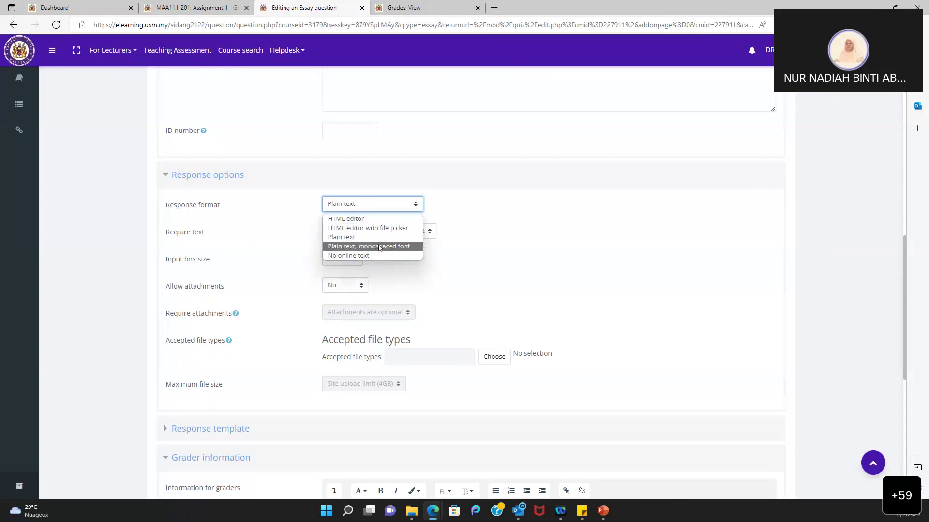
pyautogui.click(379, 247)
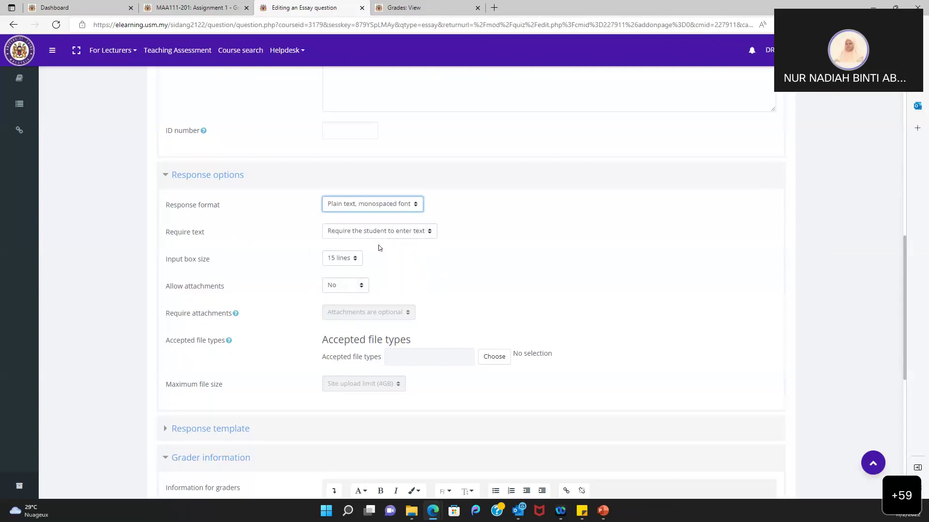
# - Set the response format to No online text and the number of allowed attachments to 1
pyautogui.click(381, 206)
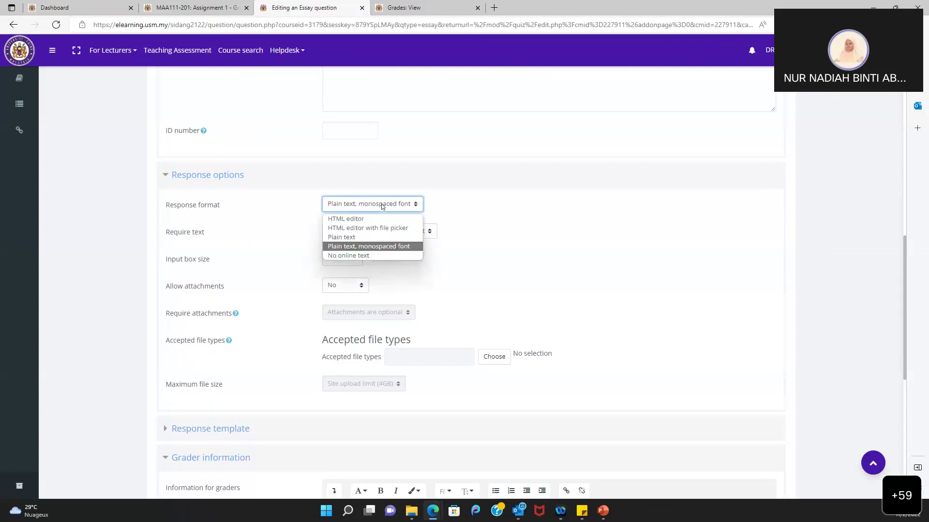
pyautogui.click(365, 256)
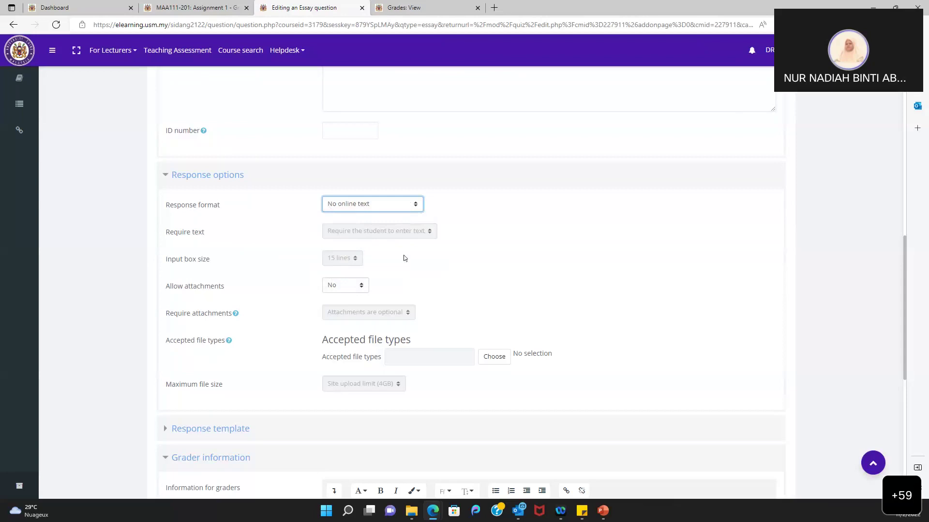
pyautogui.scroll(-1, 404, 262)
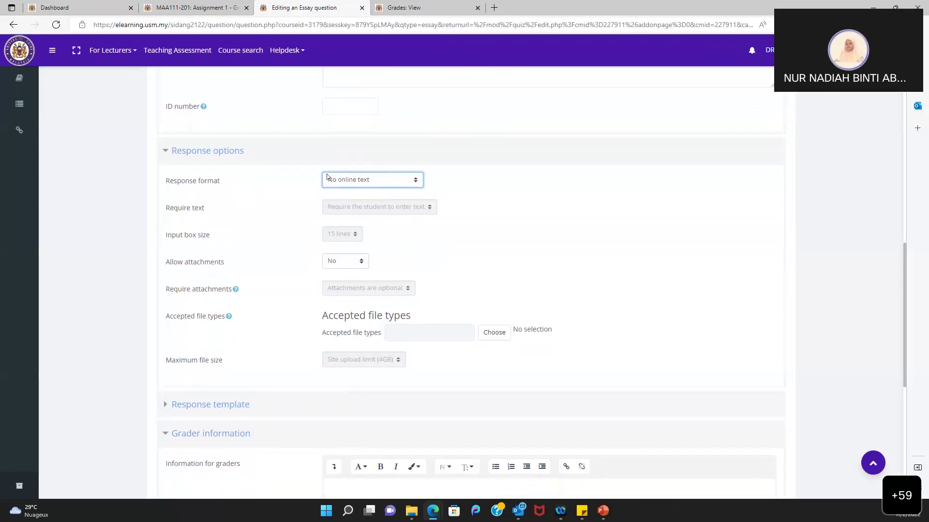
pyautogui.click(336, 262)
pyautogui.click(340, 285)
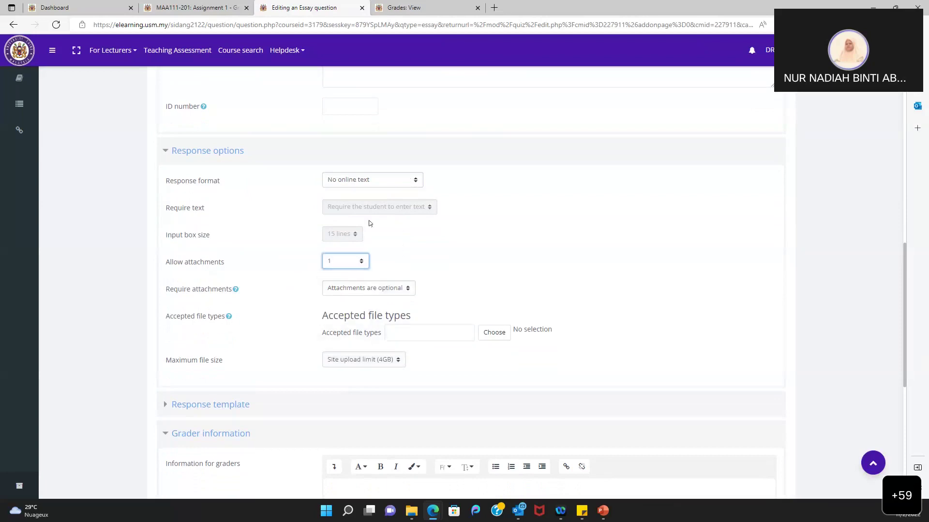
# - Allow unlimited attachments for the essay question and set its response format to HTML editor with file picker
pyautogui.click(346, 267)
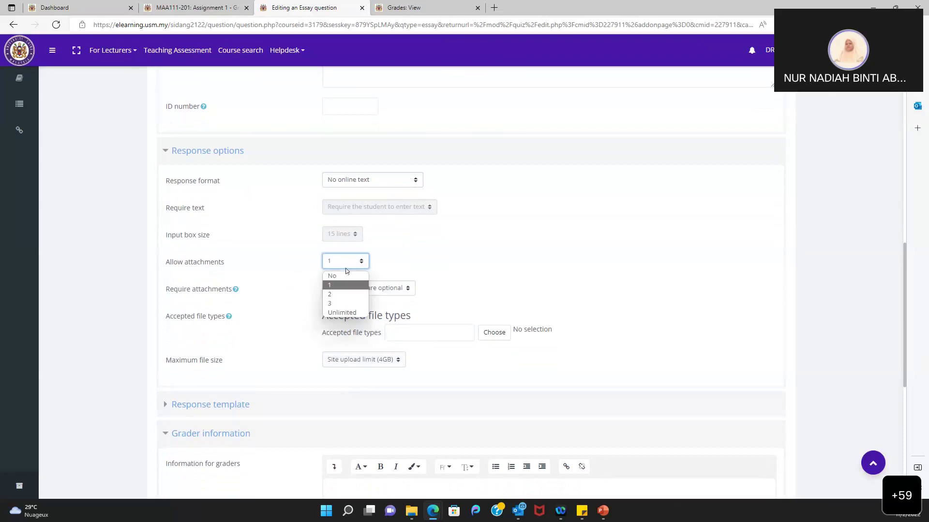
pyautogui.click(355, 313)
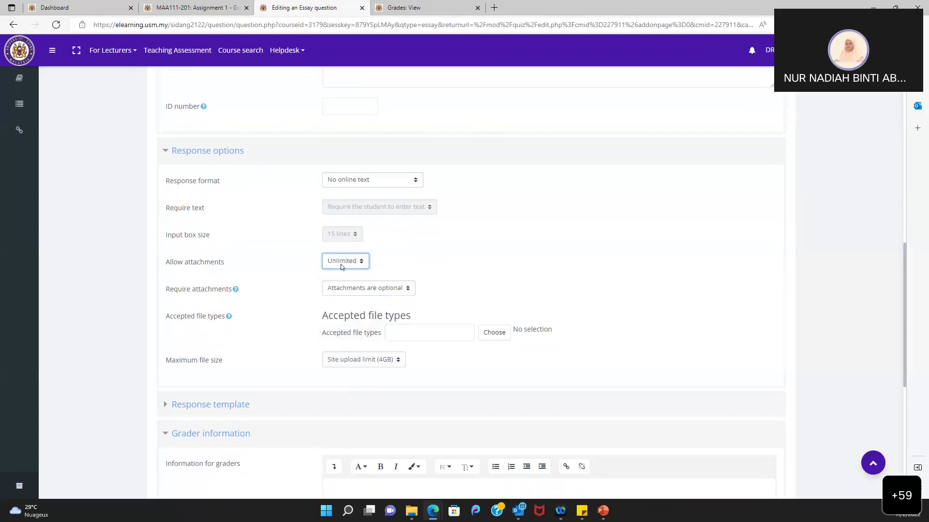
pyautogui.click(365, 182)
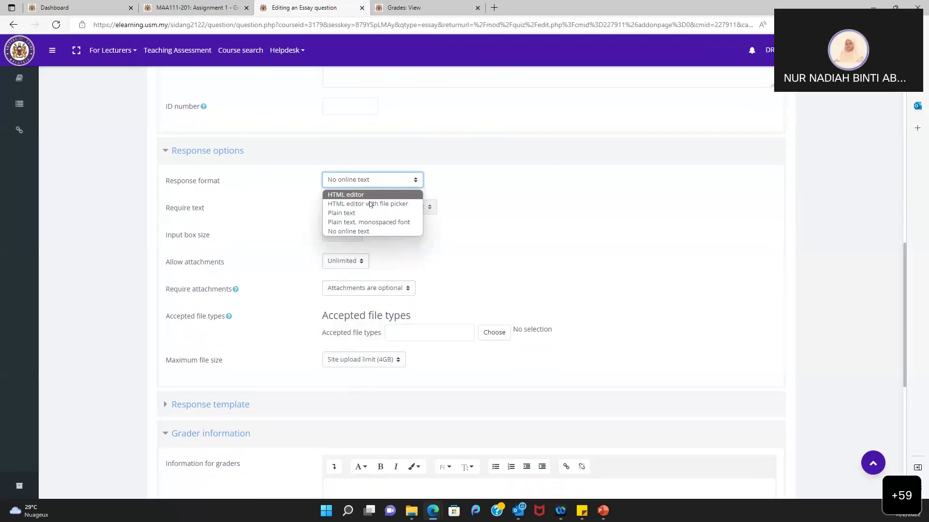
pyautogui.click(370, 204)
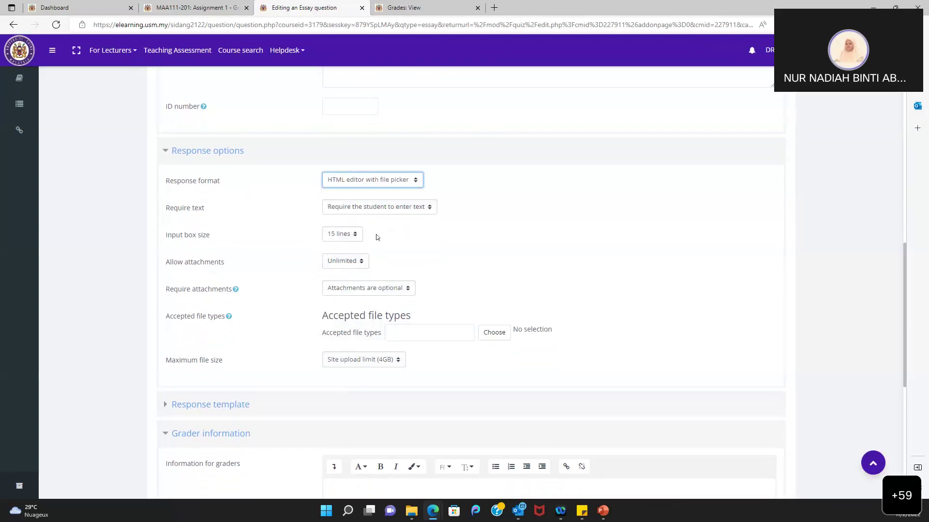
# - Enter "The concept of relative extrema is ..." as the essay question's response template
pyautogui.scroll(-1, 406, 242)
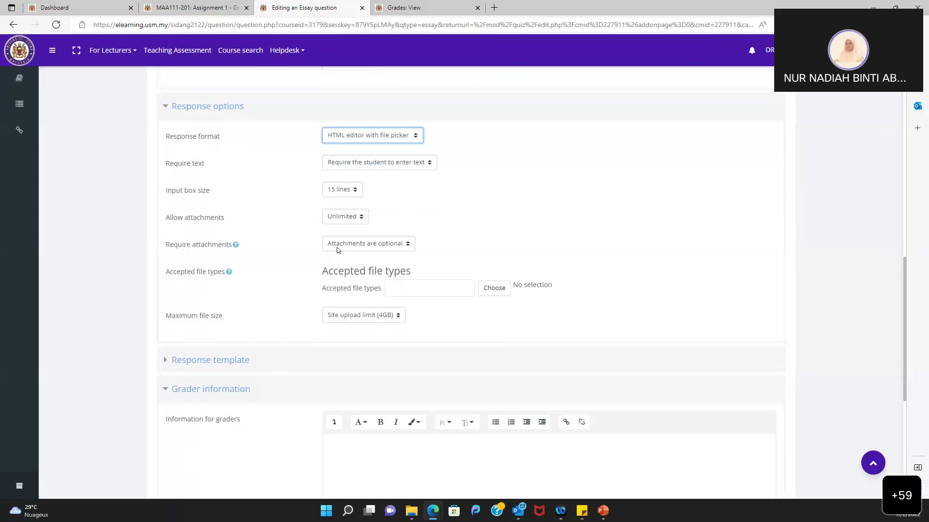
pyautogui.scroll(-1, 265, 263)
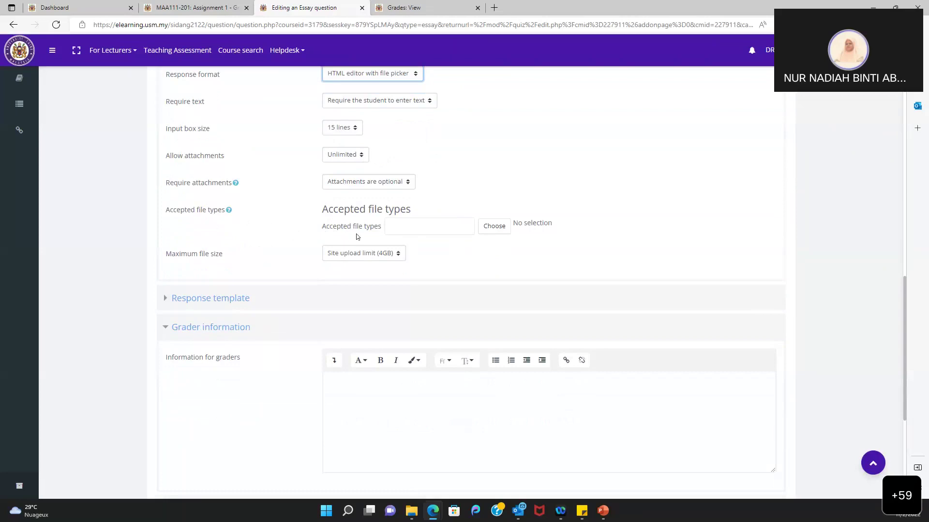
pyautogui.scroll(-2, 426, 254)
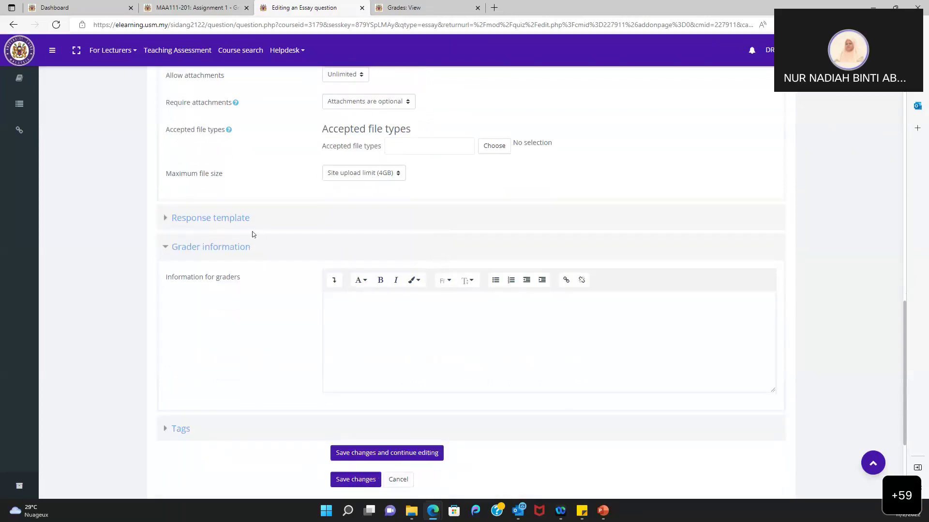
pyautogui.click(244, 220)
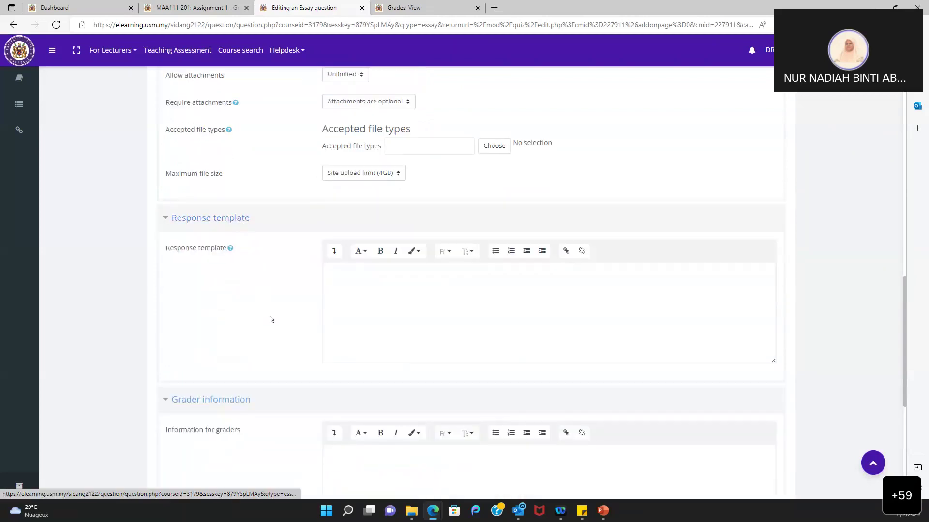
pyautogui.scroll(-2, 270, 320)
pyautogui.click(367, 183)
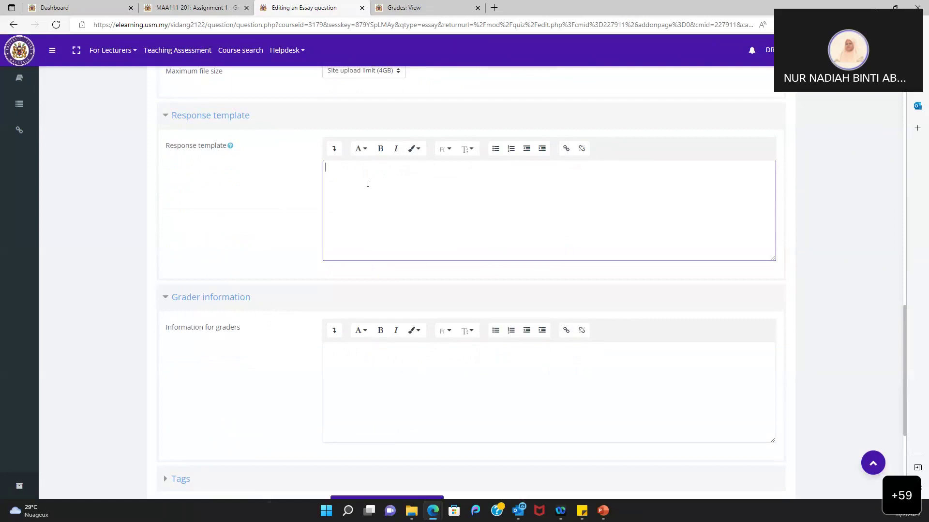
pyautogui.scroll(6, 299, 181)
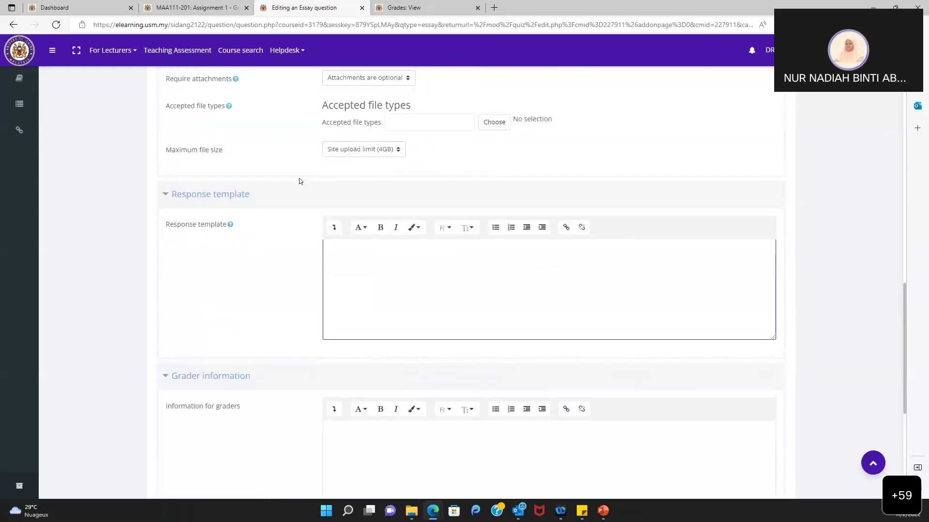
pyautogui.scroll(5, 299, 179)
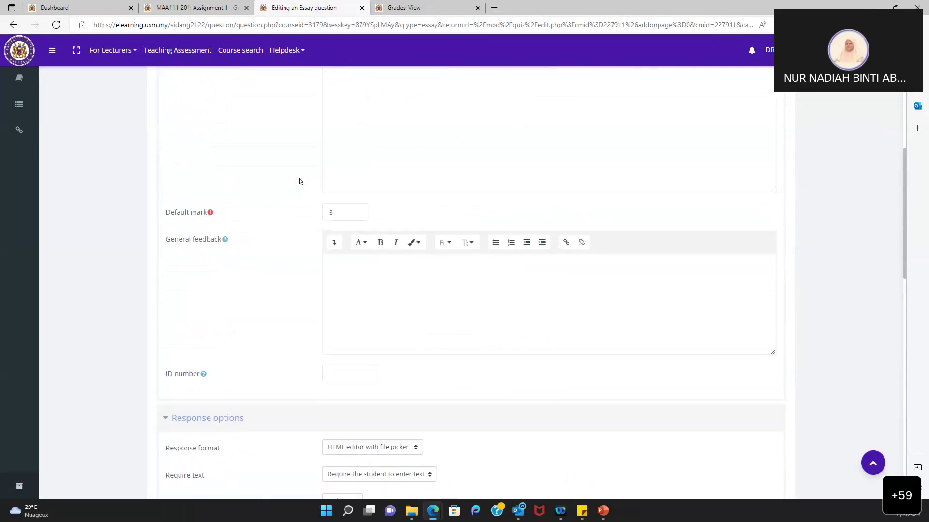
pyautogui.scroll(-8, 299, 181)
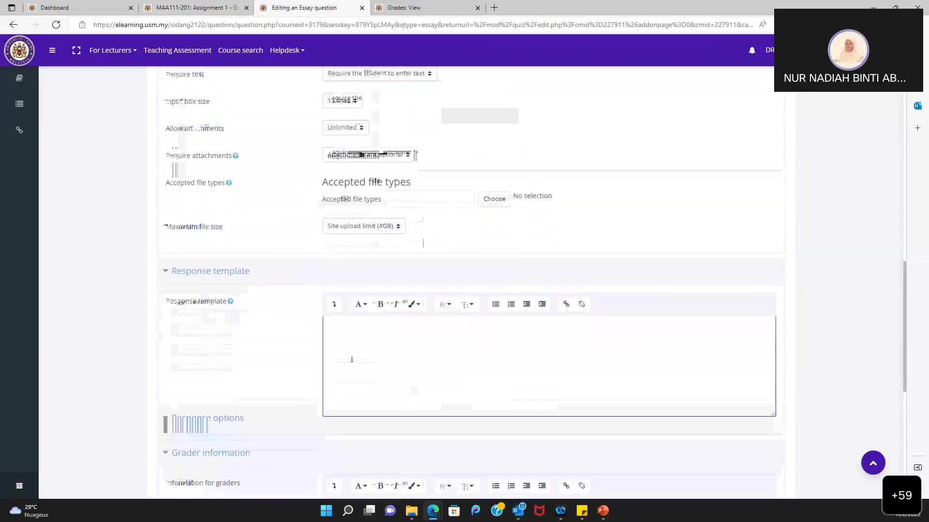
pyautogui.write('The concept of relative ext')
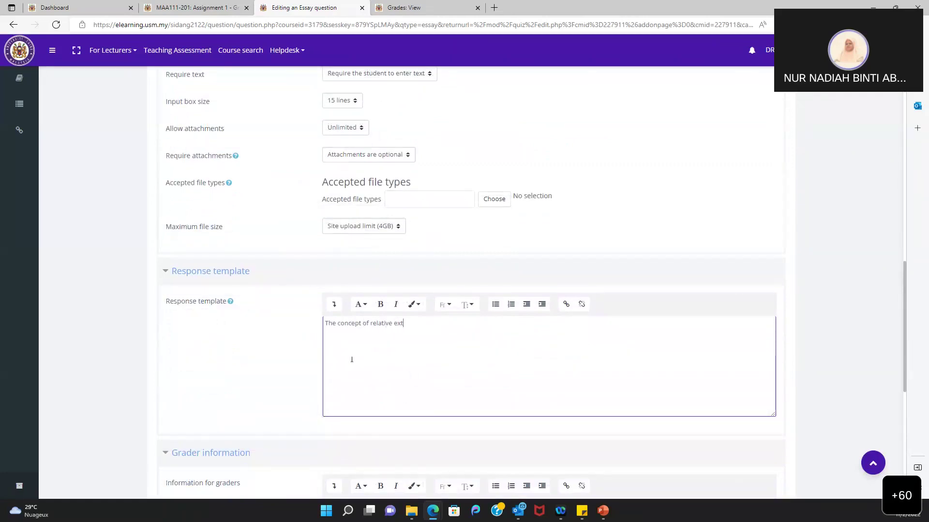
pyautogui.write('rema is ...')
pyautogui.click(224, 357)
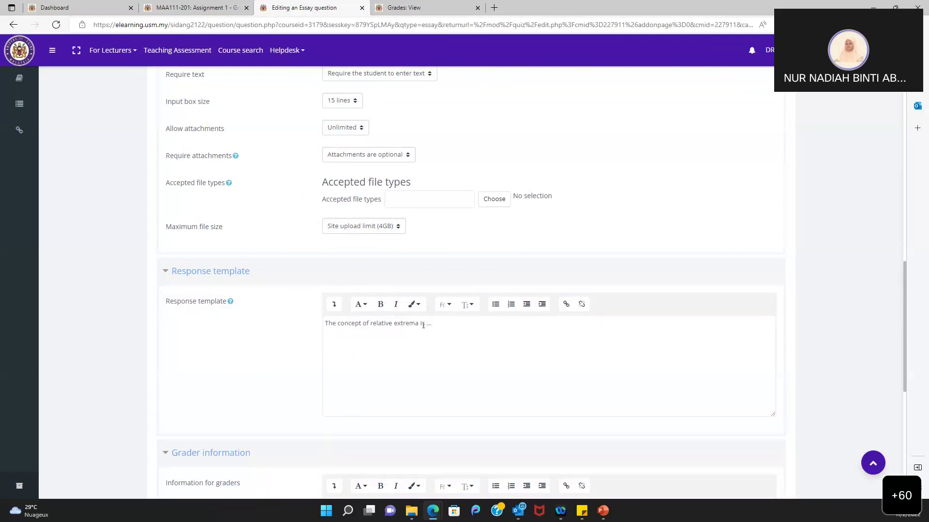
# - Leave the information for graders blank and save the essay question to Quiz 1
pyautogui.scroll(-2, 278, 337)
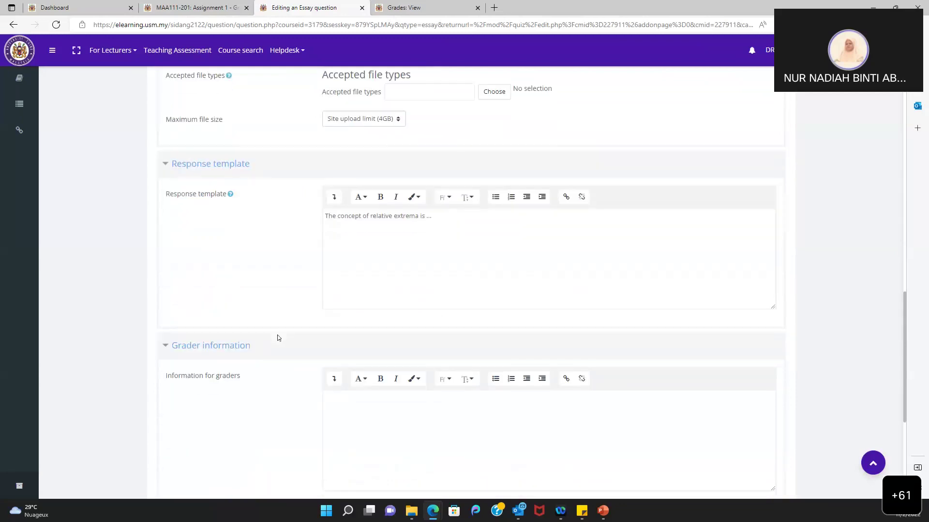
pyautogui.scroll(-3, 279, 338)
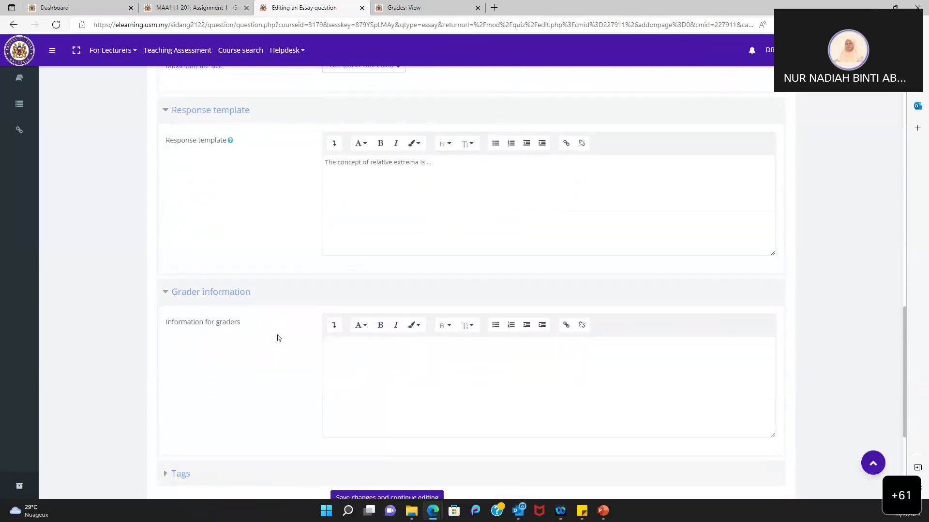
pyautogui.click(373, 258)
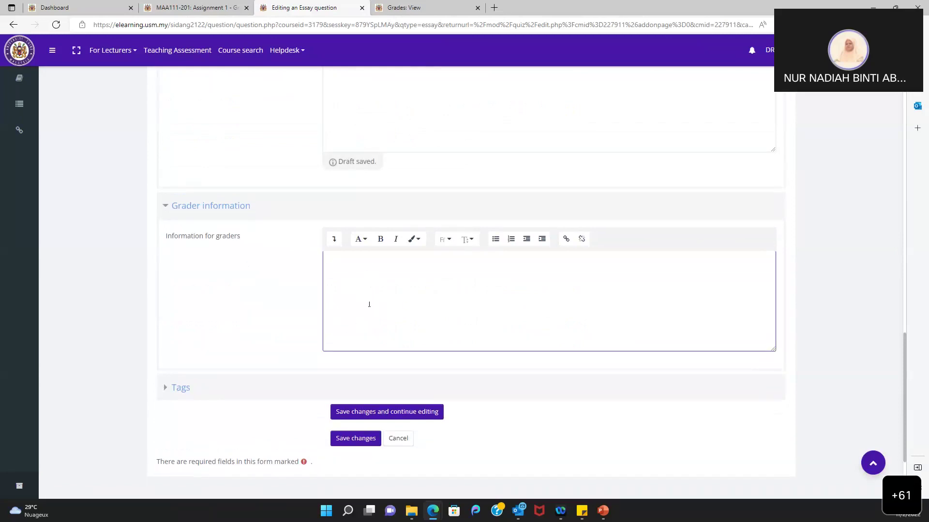
pyautogui.scroll(-2, 235, 302)
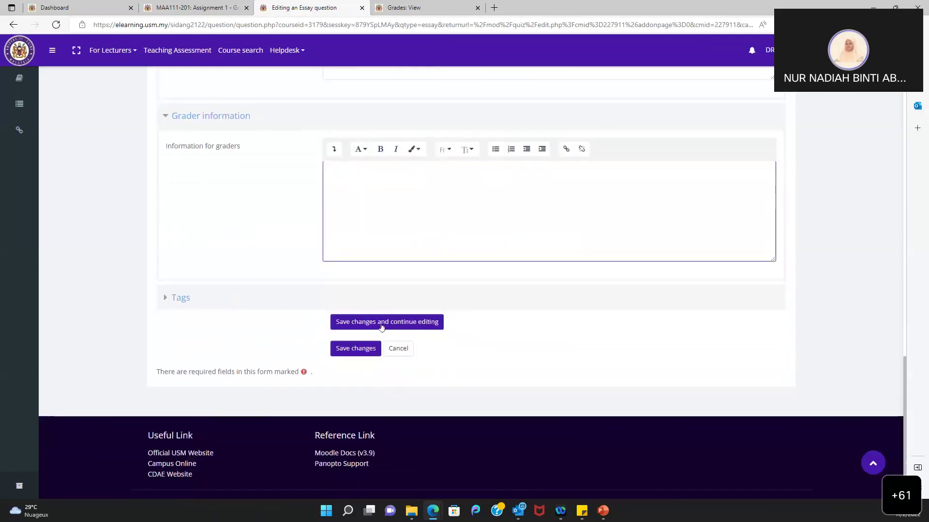
pyautogui.click(366, 352)
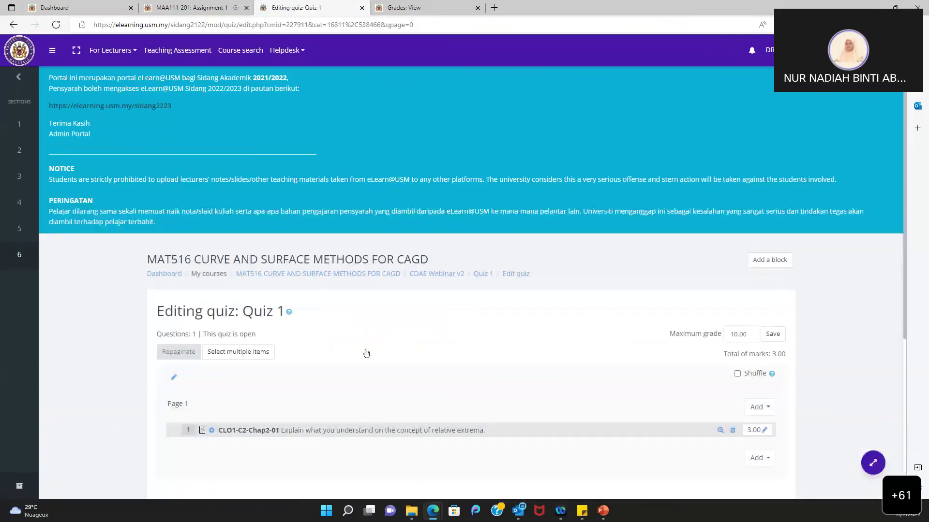
# - Check the question's mark and the maximum grade of Quiz 1, then start a preview attempt of the quiz
pyautogui.scroll(-1, 355, 347)
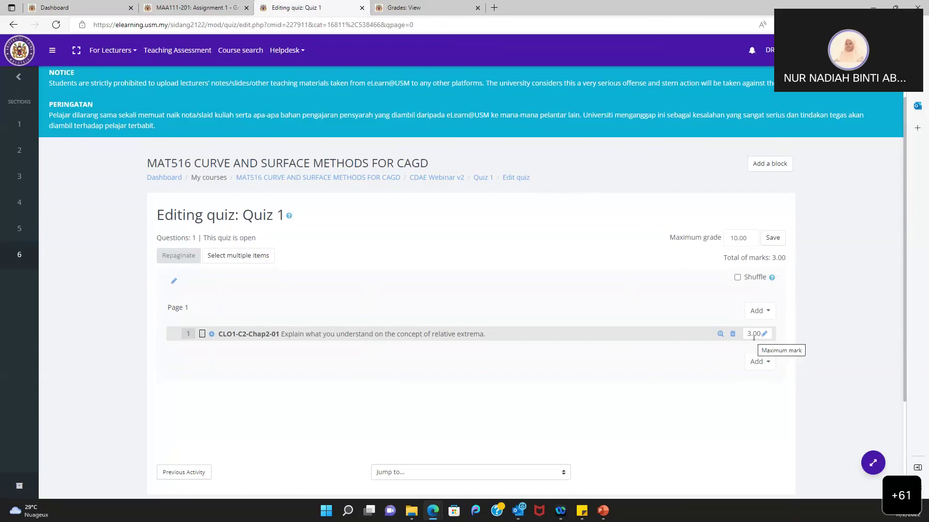
pyautogui.click(753, 238)
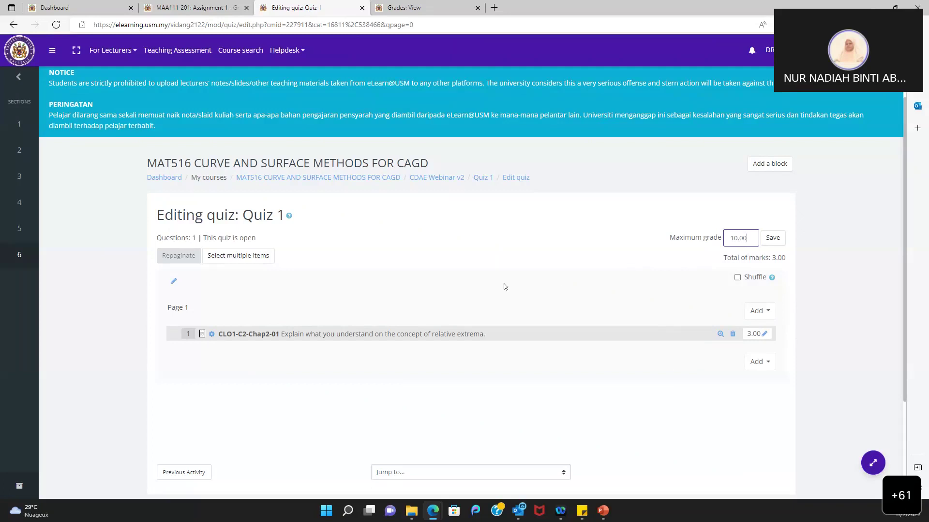
pyautogui.click(490, 180)
pyautogui.click(485, 394)
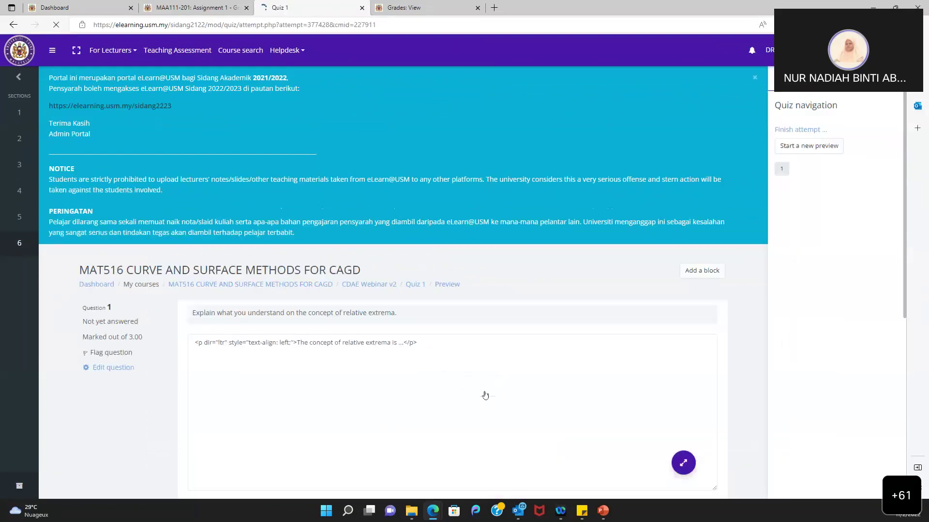
# - Continue the template text in the preview's answer box with "type their answer here."
pyautogui.scroll(-4, 487, 370)
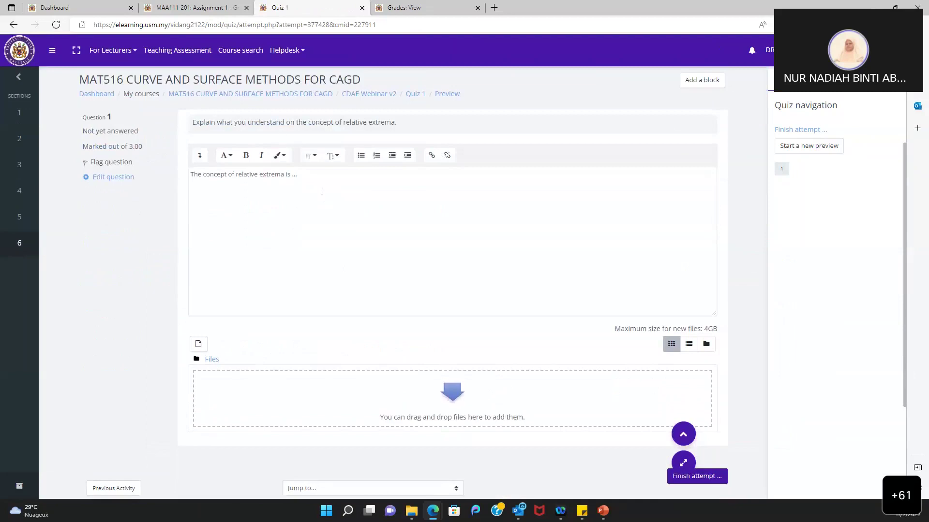
pyautogui.click(309, 175)
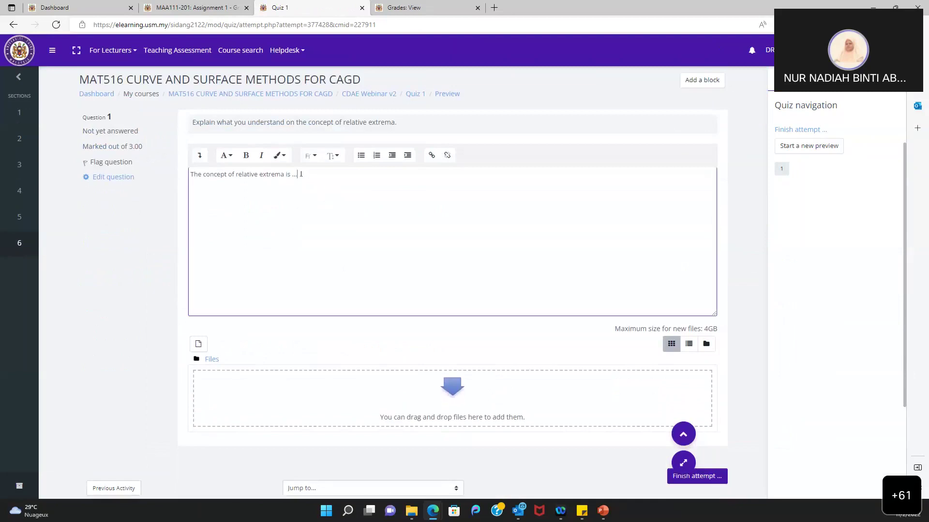
pyautogui.tripleClick(199, 175)
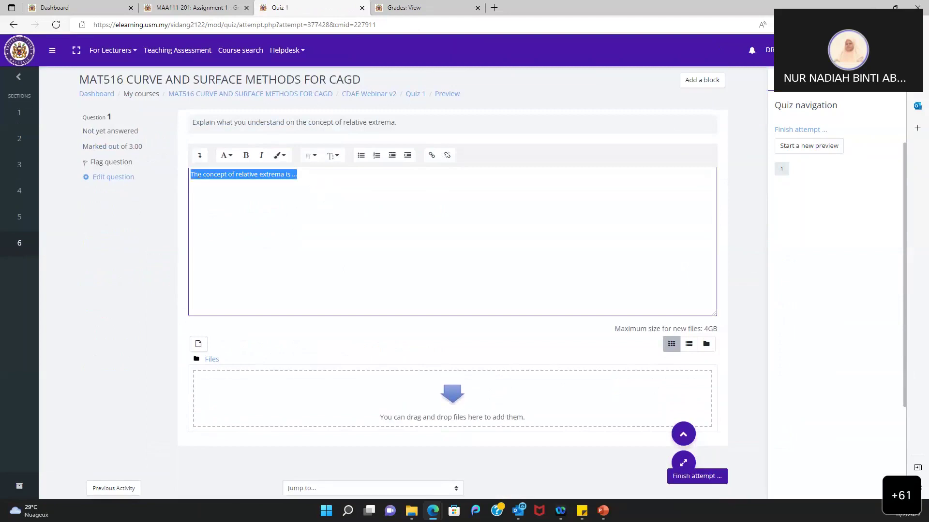
pyautogui.press('End')
pyautogui.hotkey('shift', 'Left')
pyautogui.hotkey('shift', 'Left')
pyautogui.hotkey('shift', 'Left')
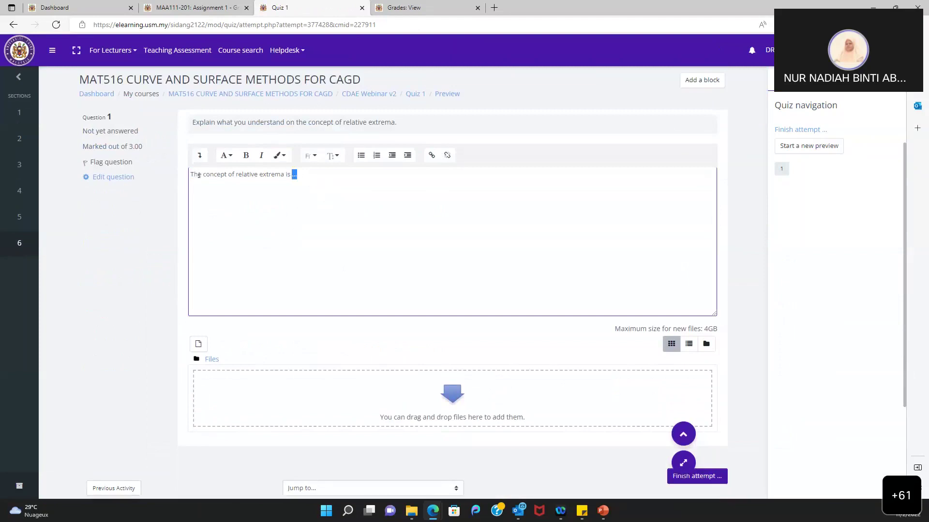
pyautogui.press('End')
pyautogui.write('type their answer here.')
# - Examine the preview's file upload area and the answer editor's full set of tools, including the image properties options
pyautogui.scroll(-2, 293, 281)
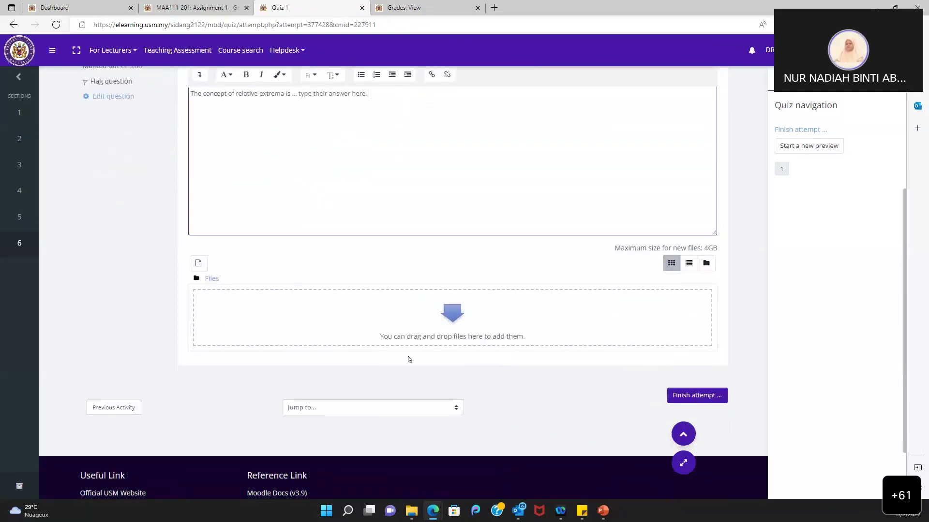
pyautogui.scroll(3, 429, 289)
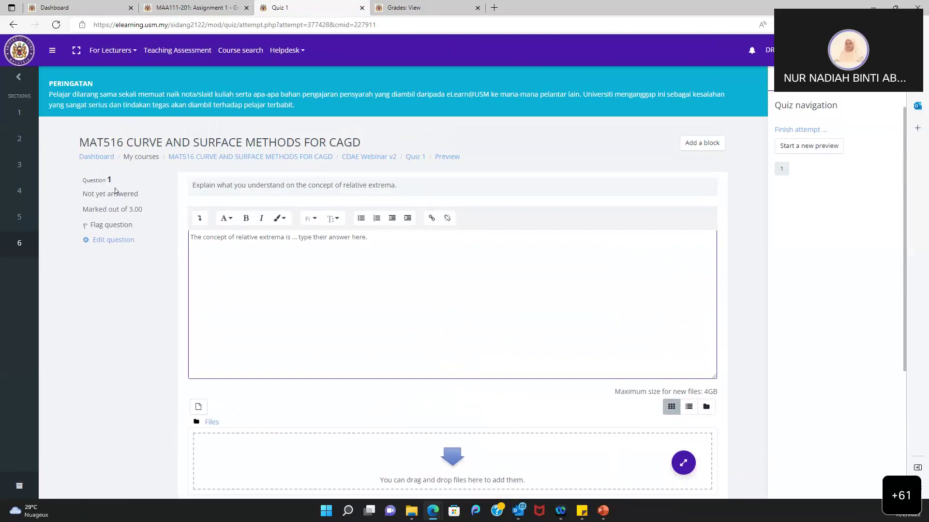
pyautogui.scroll(-1, 142, 272)
pyautogui.scroll(-5, 399, 236)
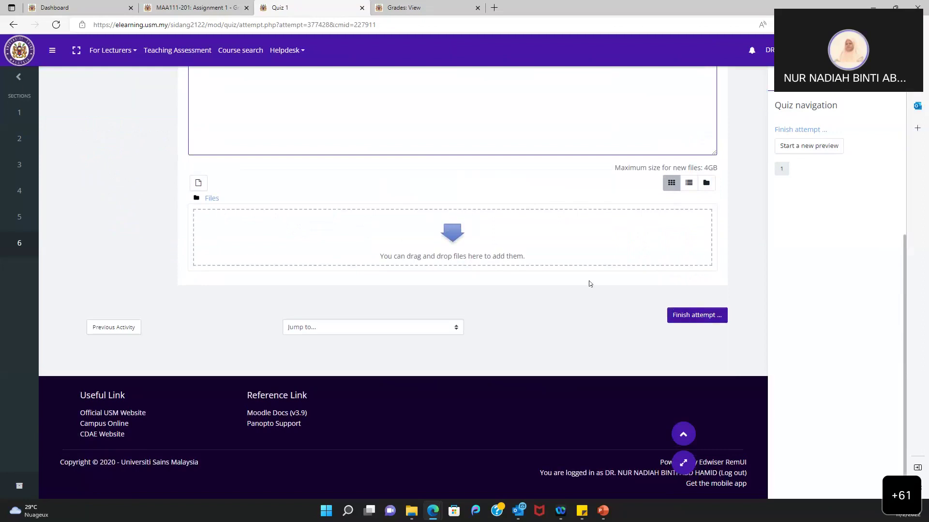
pyautogui.scroll(4, 589, 282)
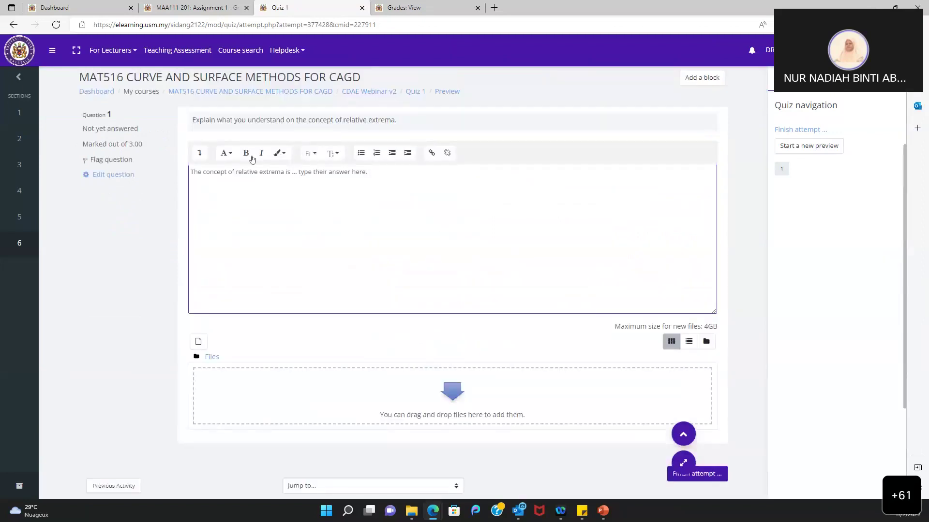
pyautogui.click(198, 155)
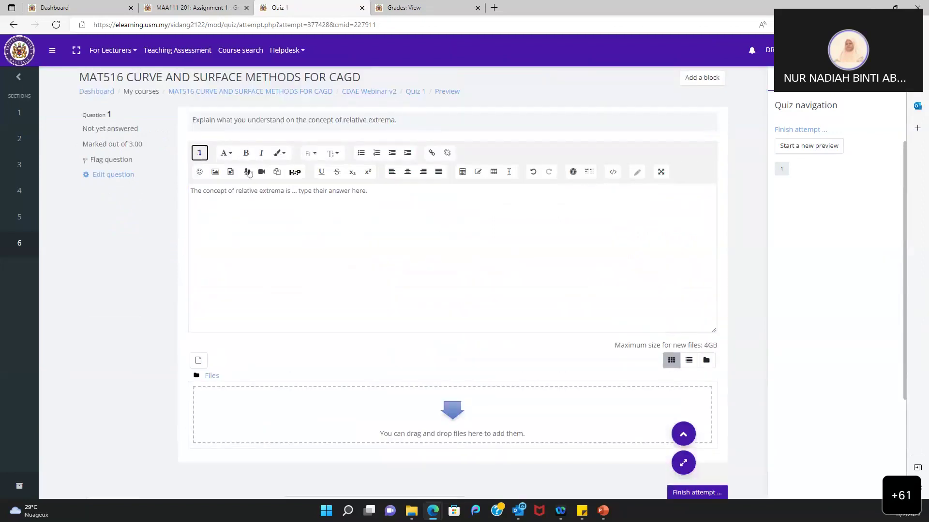
pyautogui.click(372, 191)
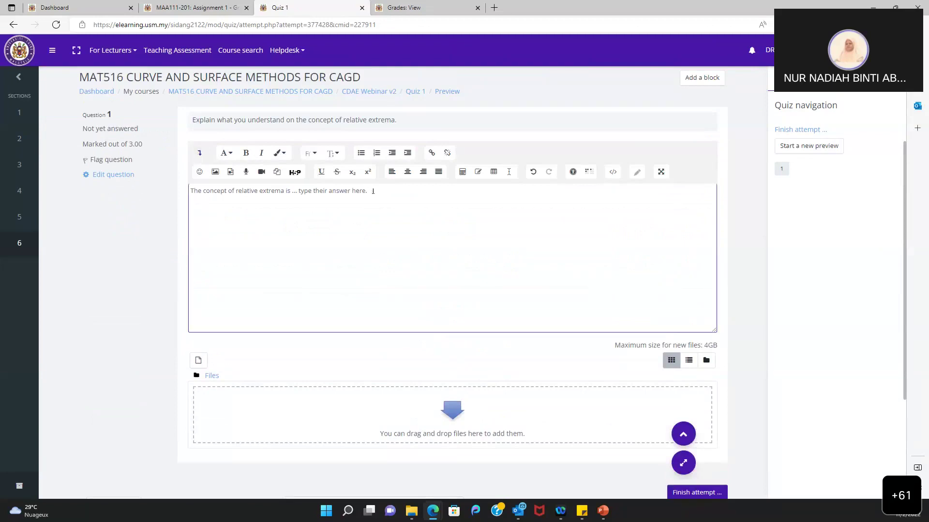
pyautogui.click(215, 172)
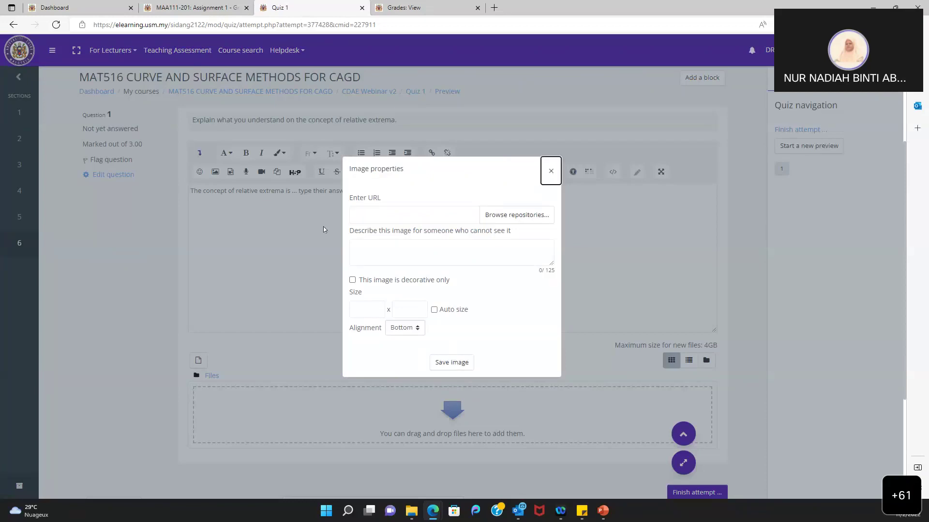
pyautogui.click(551, 172)
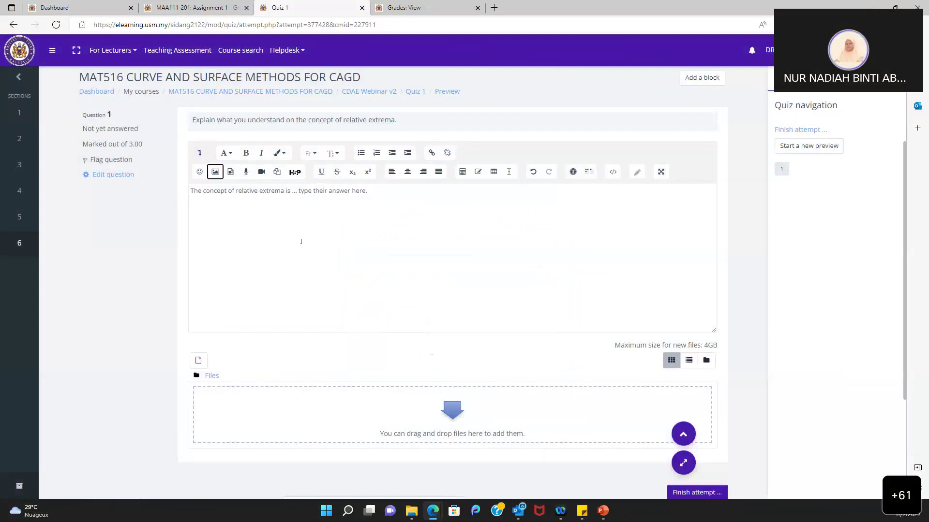
pyautogui.scroll(-3, 301, 241)
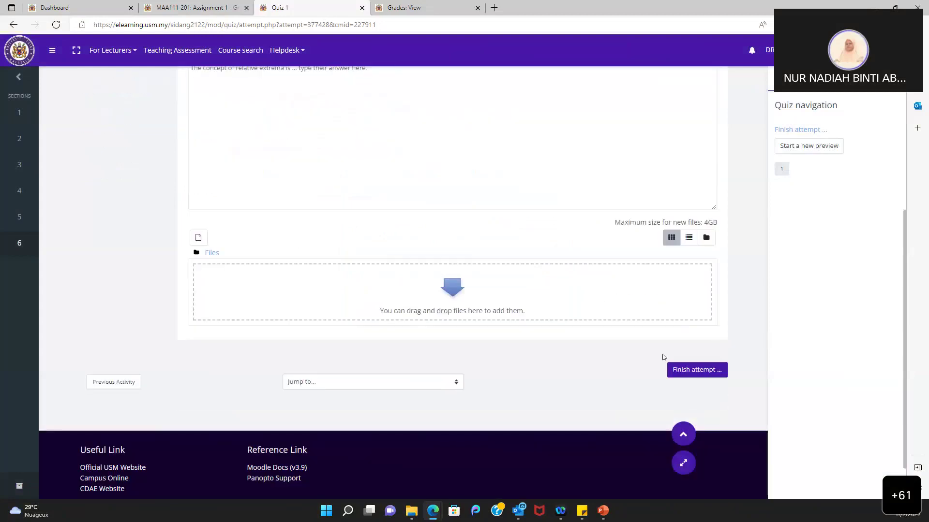
# - Finish the preview attempt of Quiz 1 and return from its summary to the quiz page without submitting
pyautogui.click(693, 373)
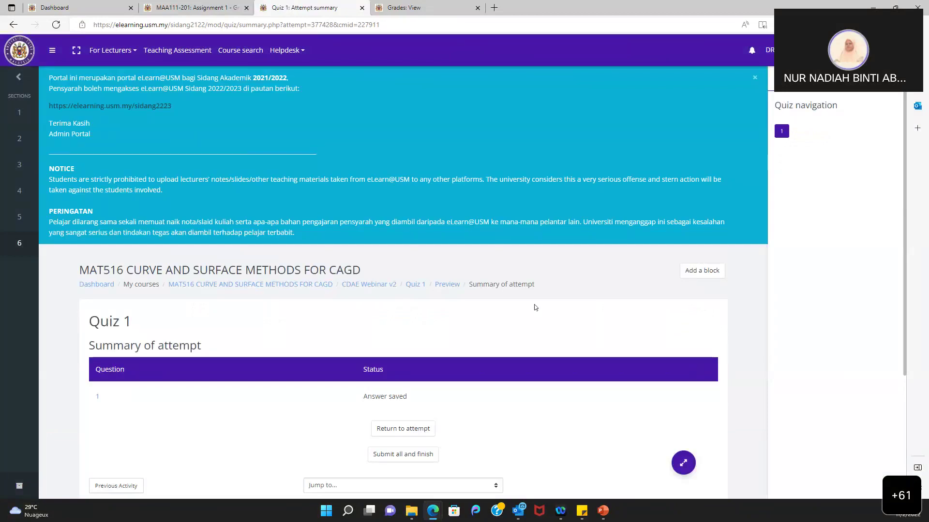
pyautogui.scroll(-2, 534, 304)
pyautogui.click(420, 193)
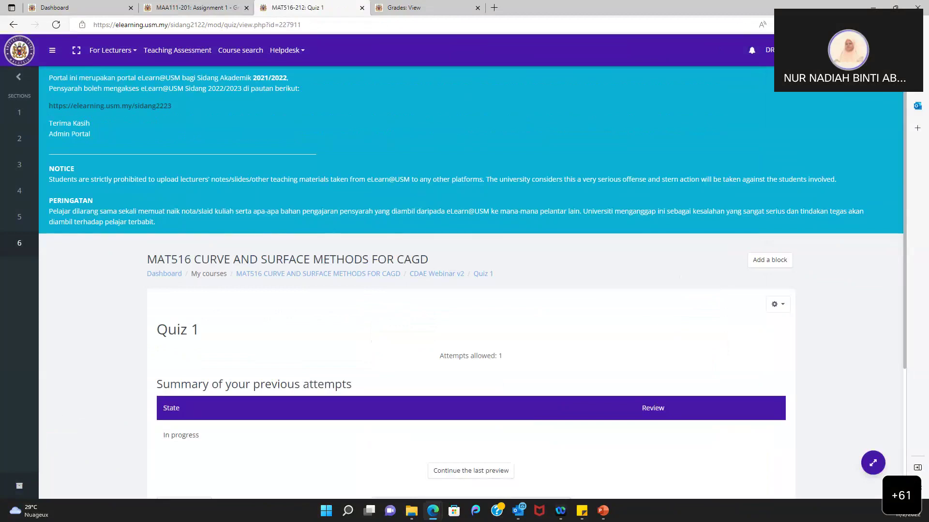
pyautogui.hotkey('alt', 'Tab')
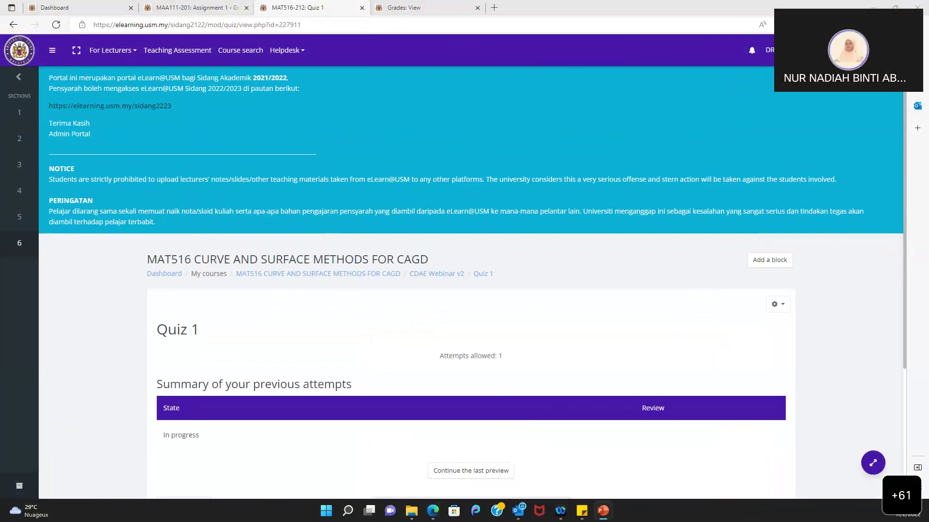
pyautogui.scroll(-3, 443, 352)
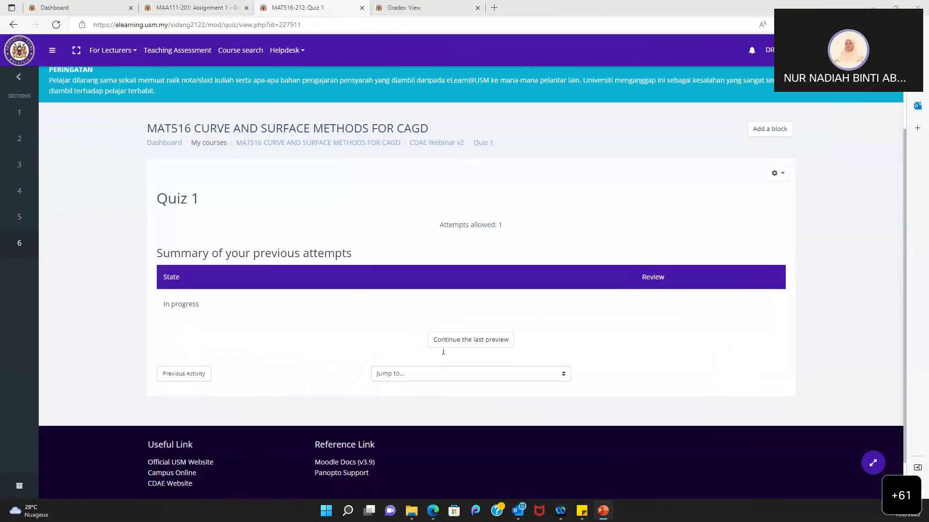
# - Reopen Quiz 1 from the CDAE Webinar v2 section and open its manual grading report
pyautogui.click(448, 143)
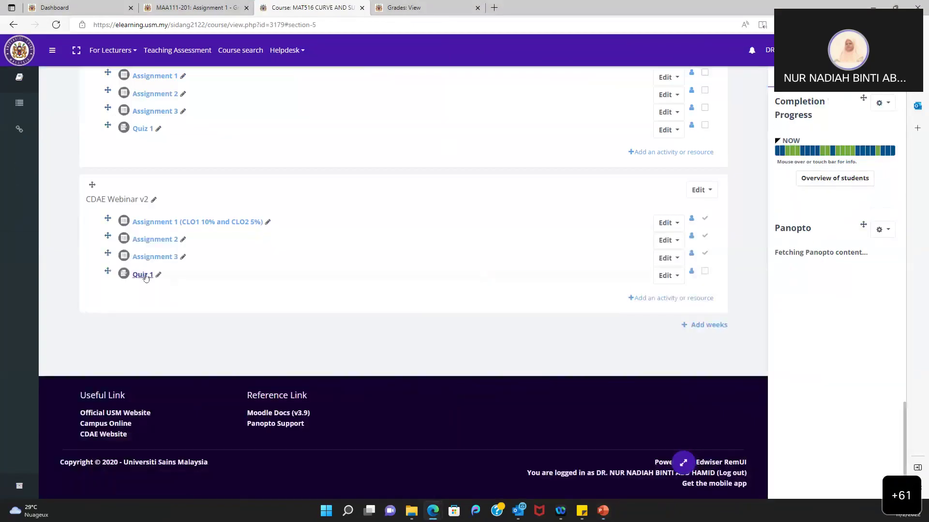
pyautogui.click(143, 275)
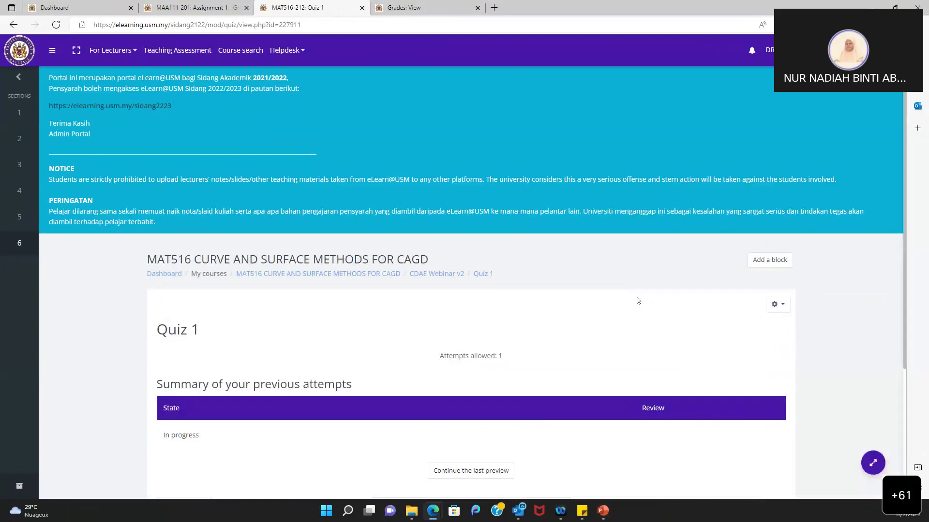
pyautogui.scroll(-2, 636, 300)
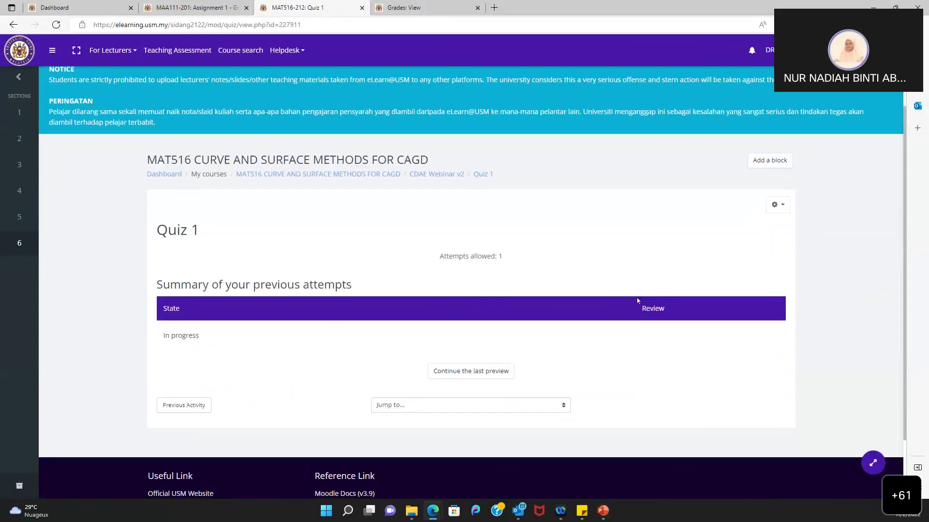
pyautogui.click(779, 206)
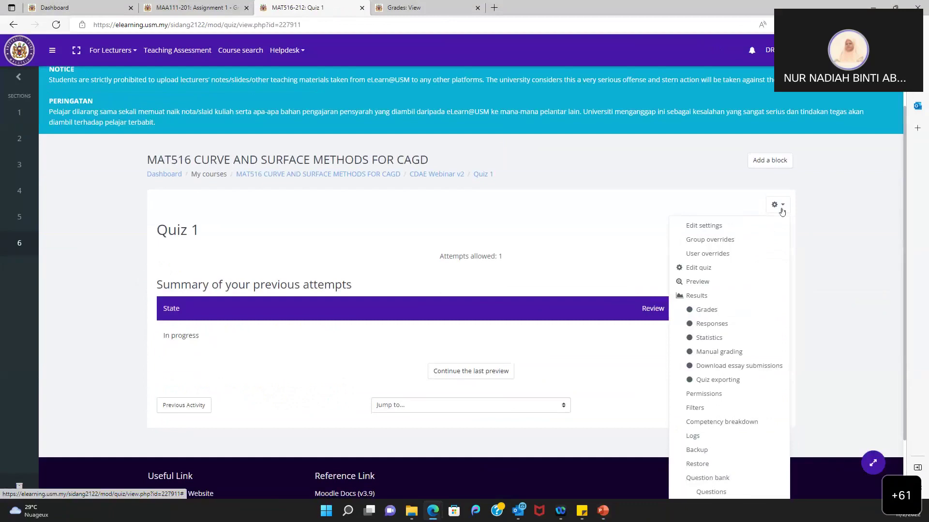
pyautogui.click(719, 353)
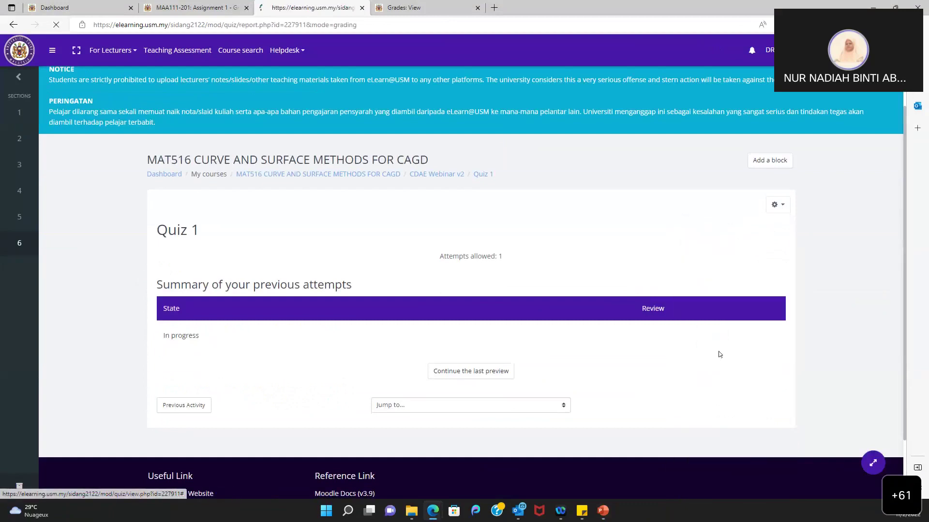
pyautogui.scroll(-2, 719, 354)
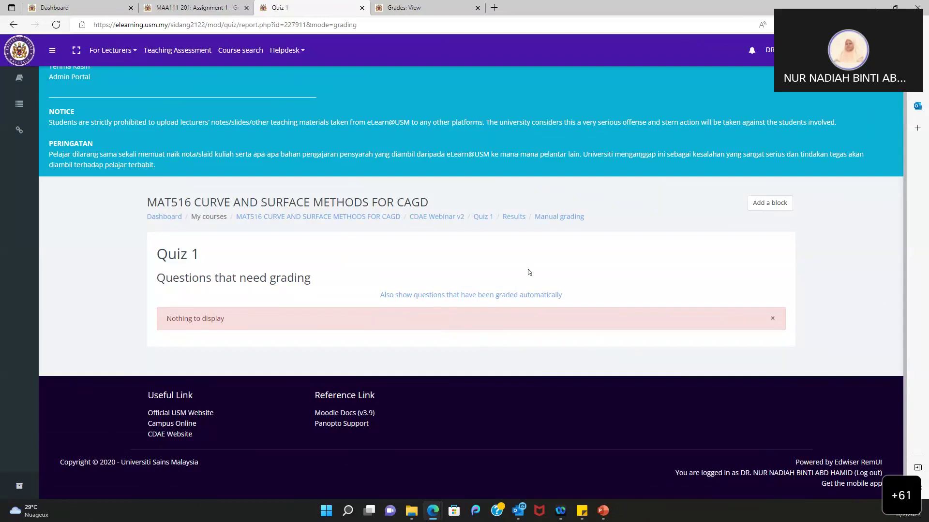
# - Include automatically graded questions in the manual grading list, hide them again, and reload the report
pyautogui.click(474, 296)
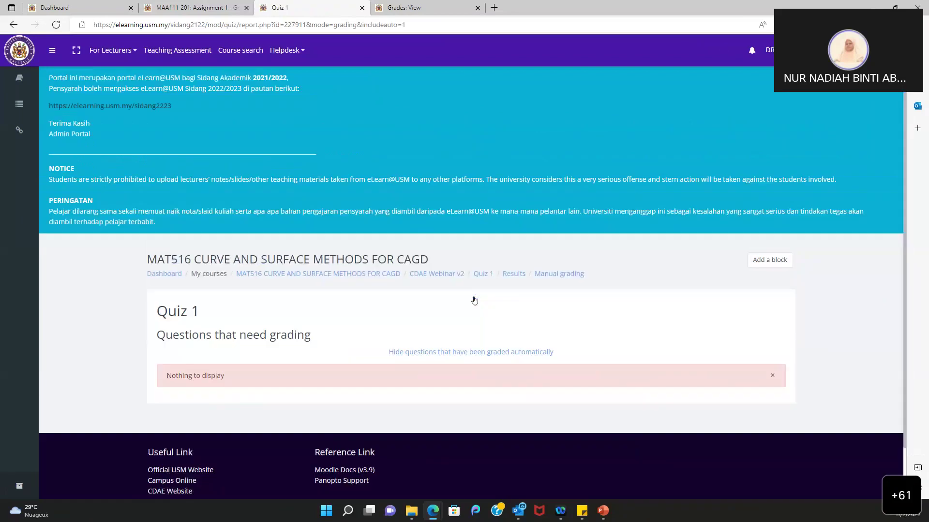
pyautogui.scroll(-1, 474, 301)
pyautogui.click(468, 296)
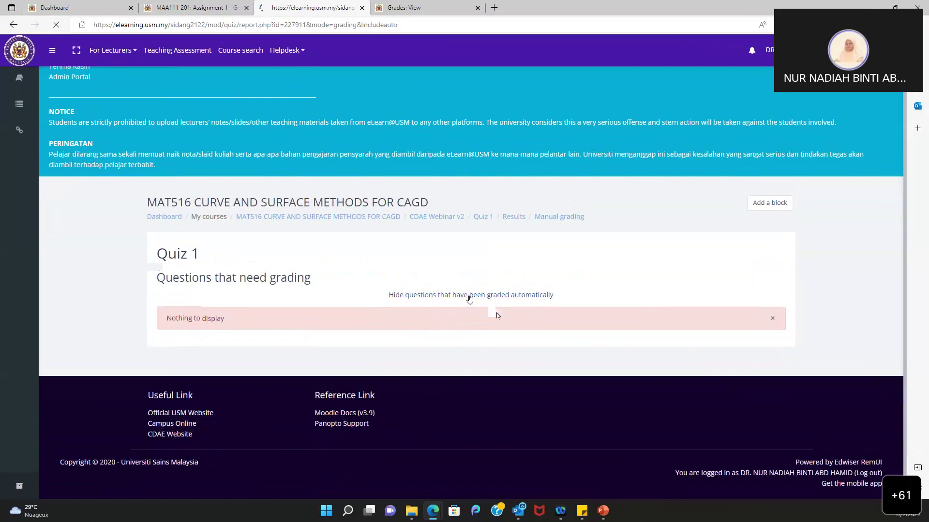
pyautogui.click(548, 217)
pyautogui.scroll(-2, 465, 362)
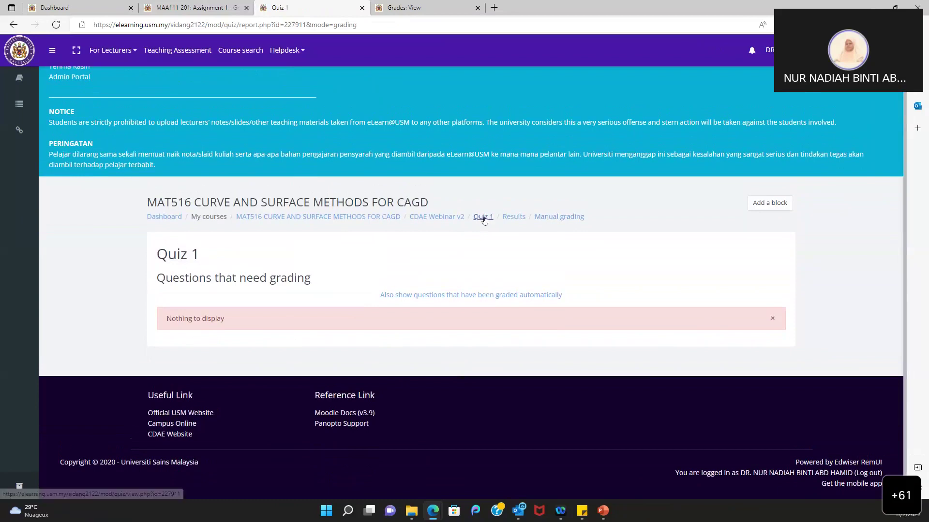
# - Enable the closing time of 2 November 2022, 11:20 in Quiz 1's timing settings and save them
pyautogui.click(483, 217)
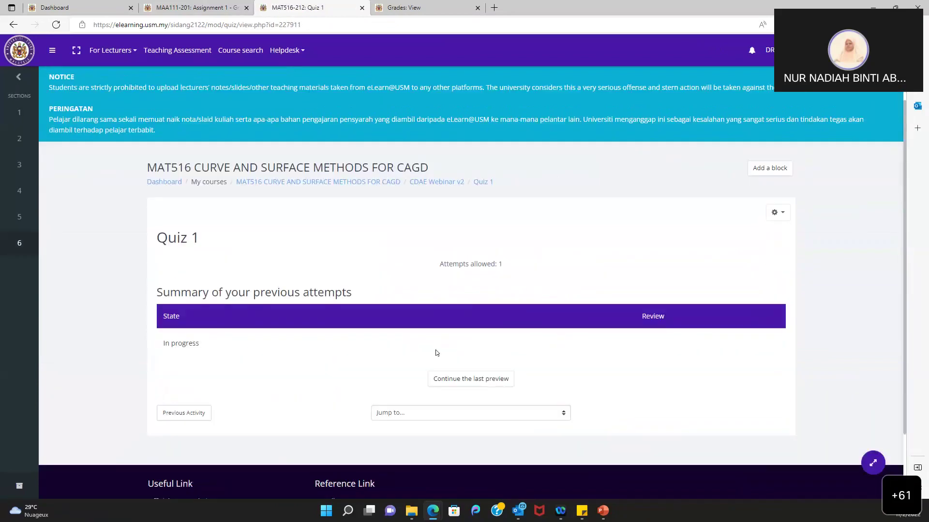
pyautogui.scroll(-2, 436, 353)
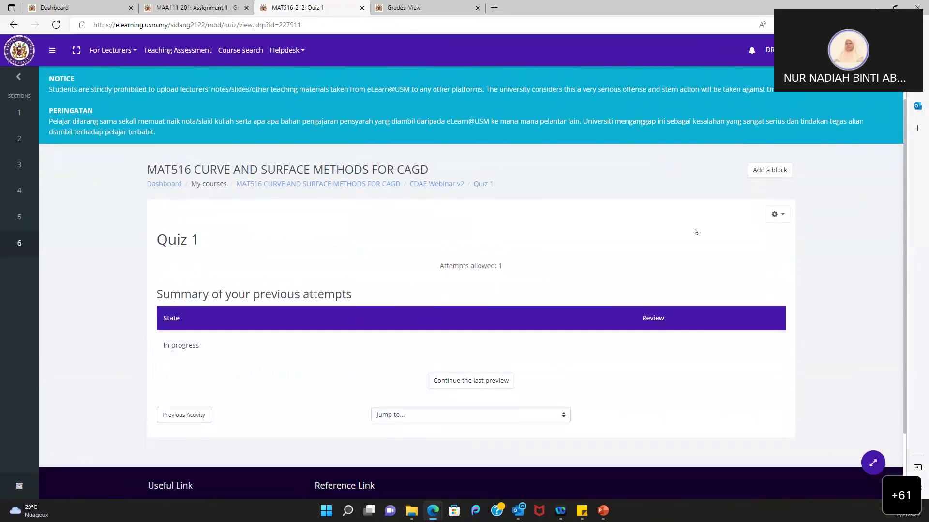
pyautogui.click(778, 215)
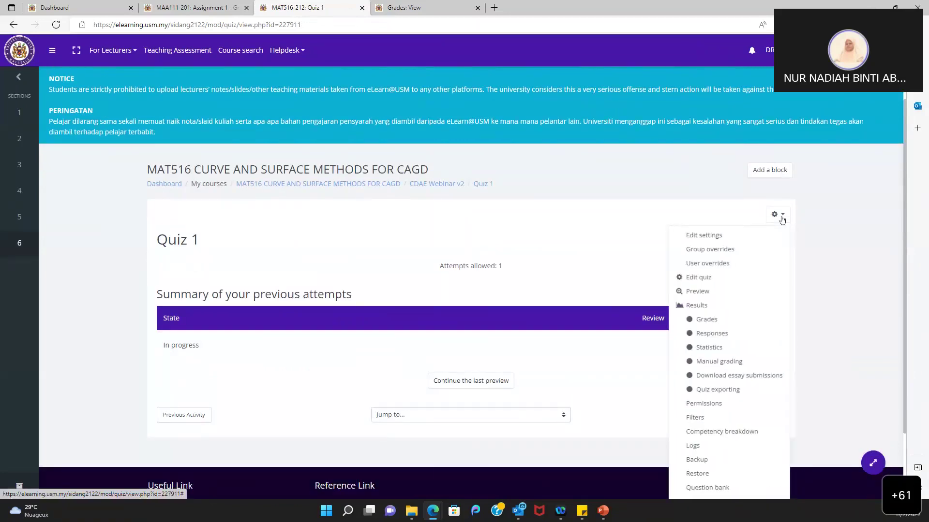
pyautogui.click(723, 236)
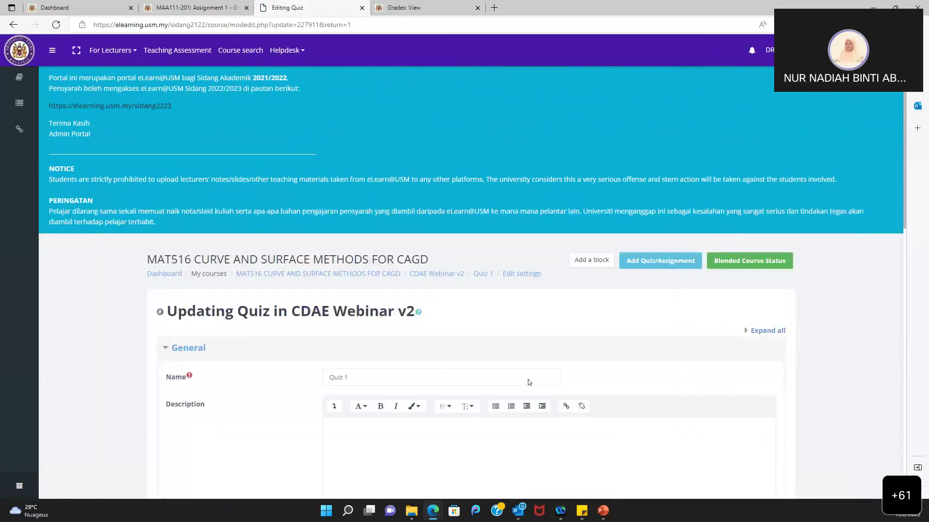
pyautogui.scroll(-5, 527, 383)
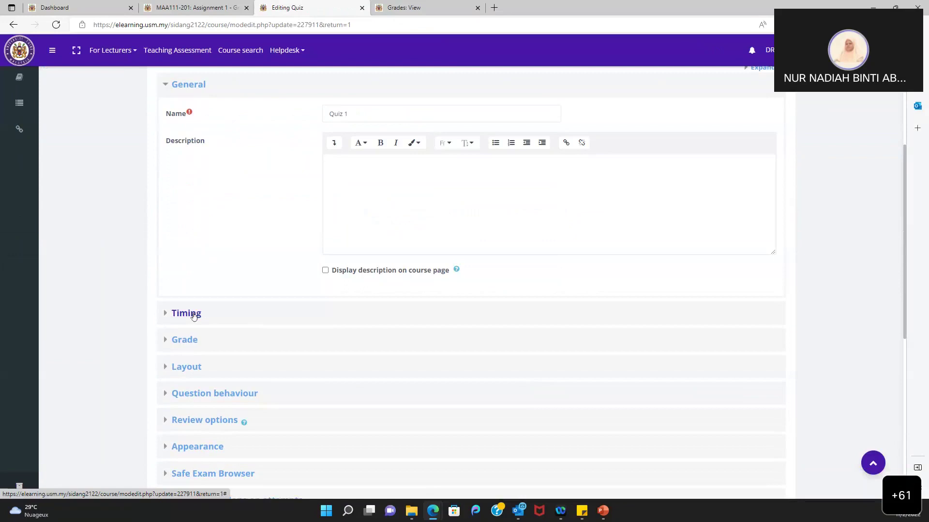
pyautogui.click(194, 316)
pyautogui.scroll(-1, 247, 375)
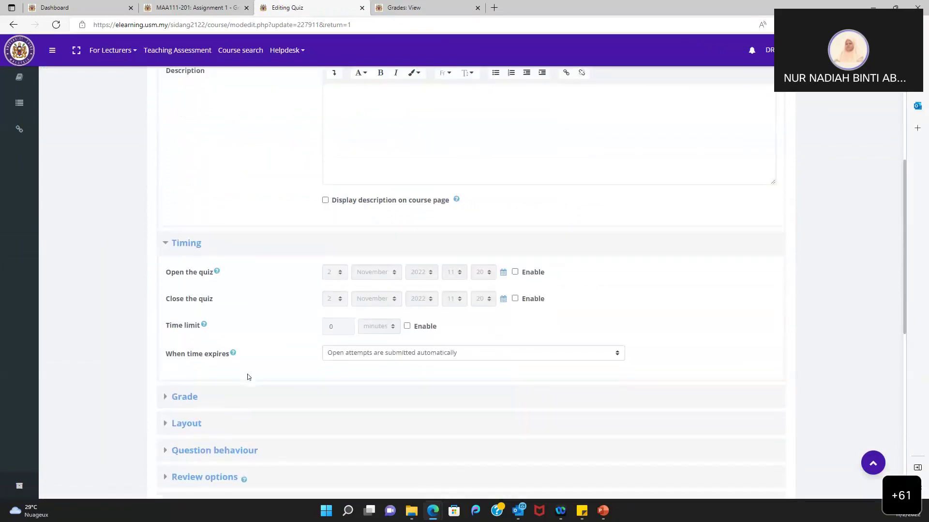
pyautogui.click(515, 298)
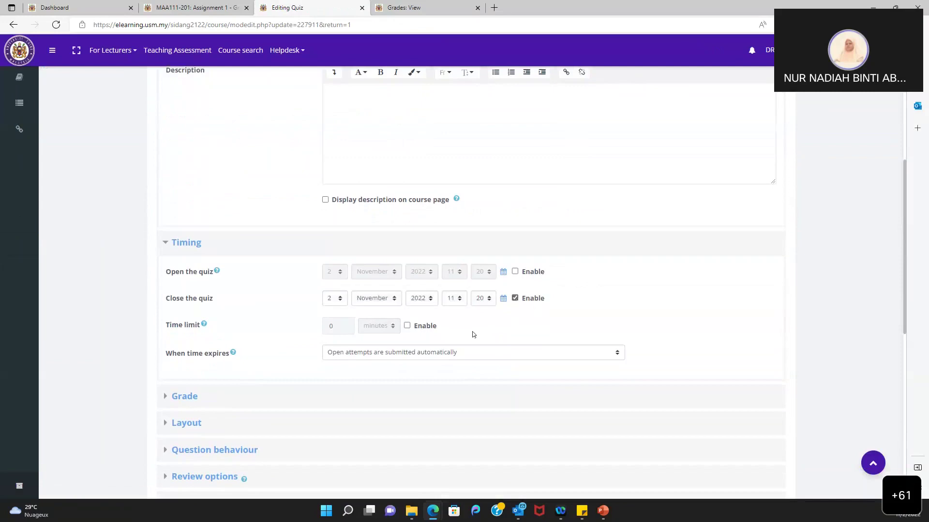
pyautogui.scroll(-3, 460, 326)
pyautogui.scroll(-5, 461, 326)
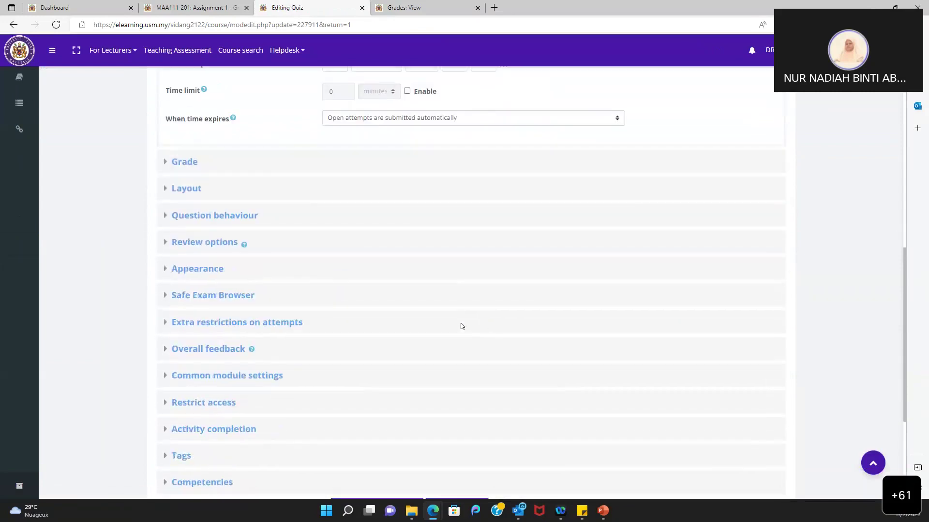
pyautogui.click(441, 306)
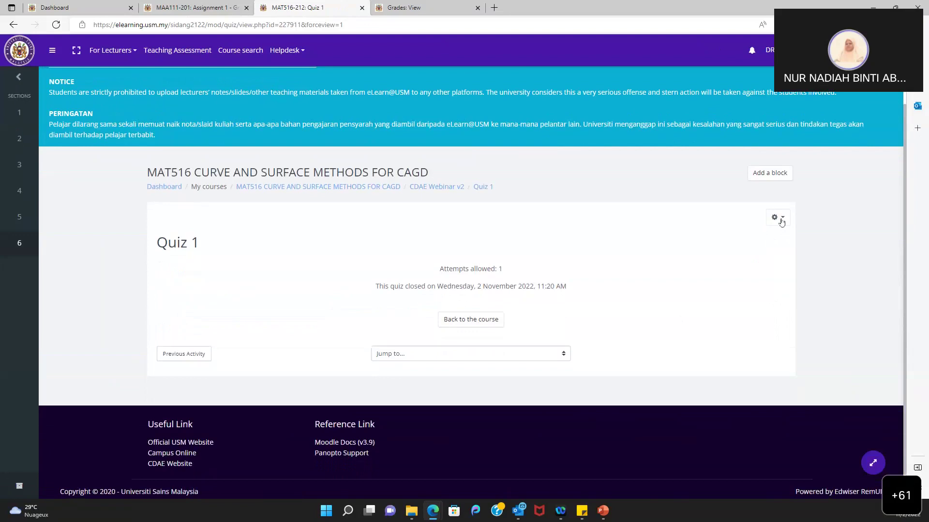
# - Check the closed Quiz 1's manual grading report with automatically graded questions shown and hidden, dismissing the notice
pyautogui.click(780, 221)
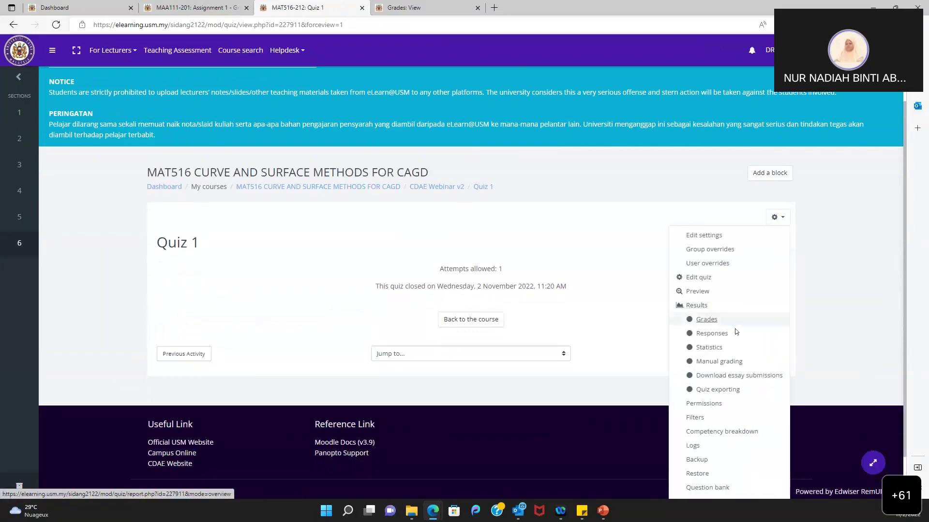
pyautogui.click(720, 362)
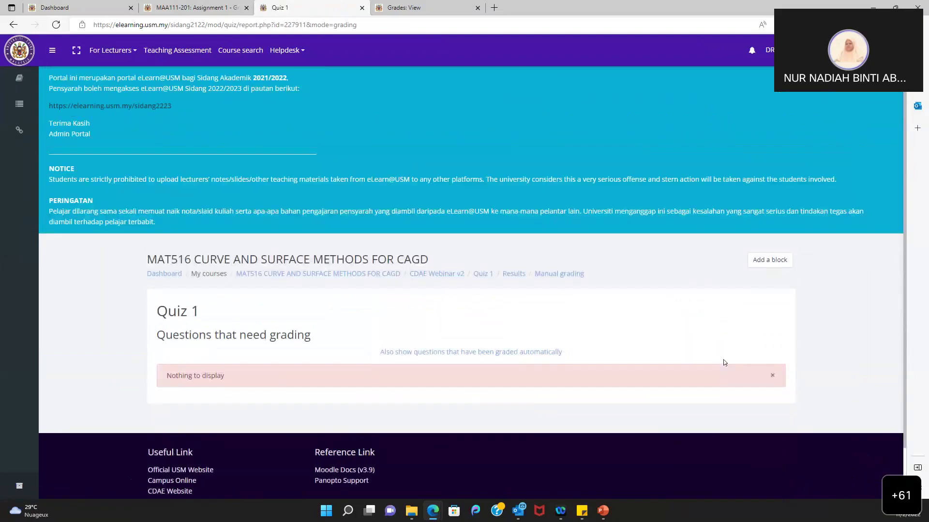
pyautogui.click(526, 352)
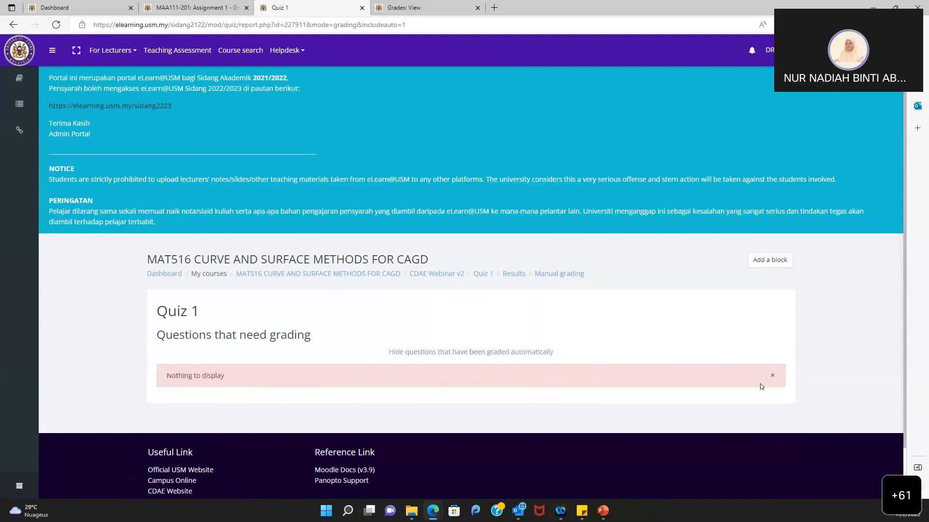
pyautogui.click(772, 376)
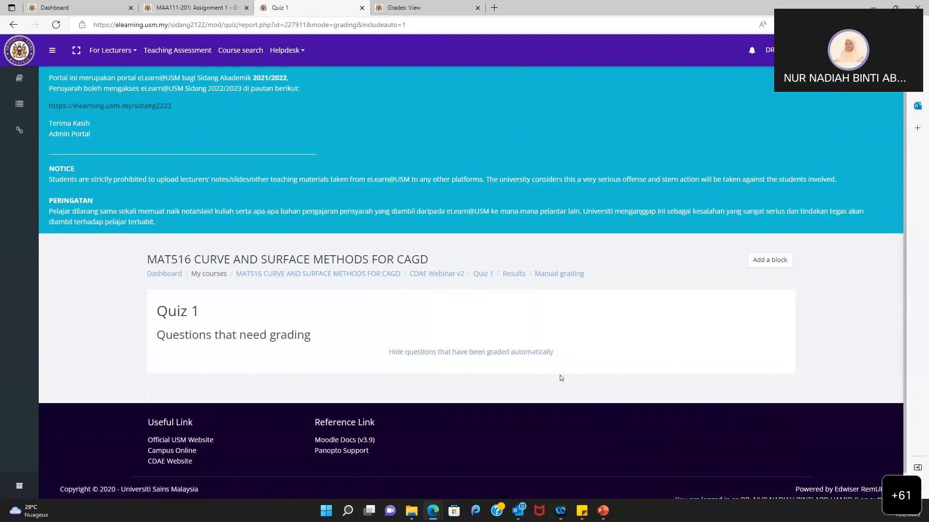
pyautogui.click(507, 352)
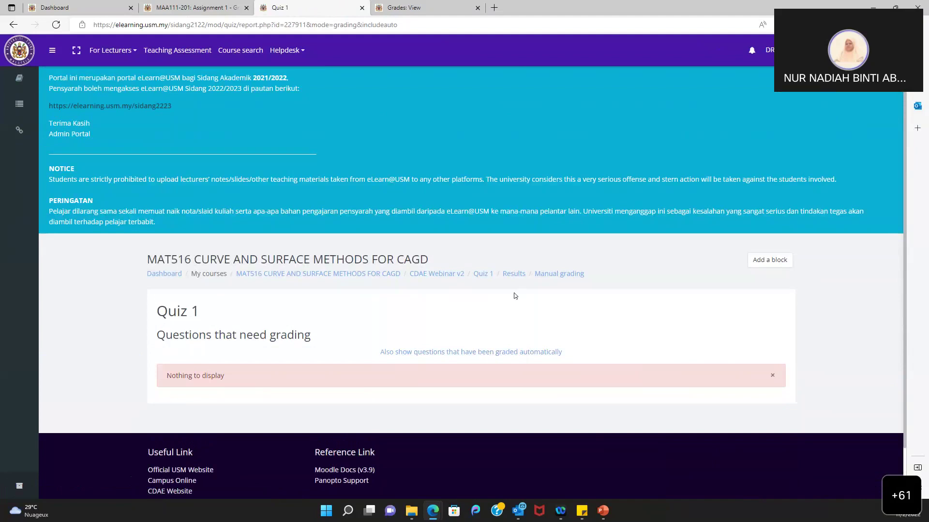
# - Open the manual grading report of Quiz 1 in the CDAE Webinar section, including automatically graded questions
pyautogui.click(485, 275)
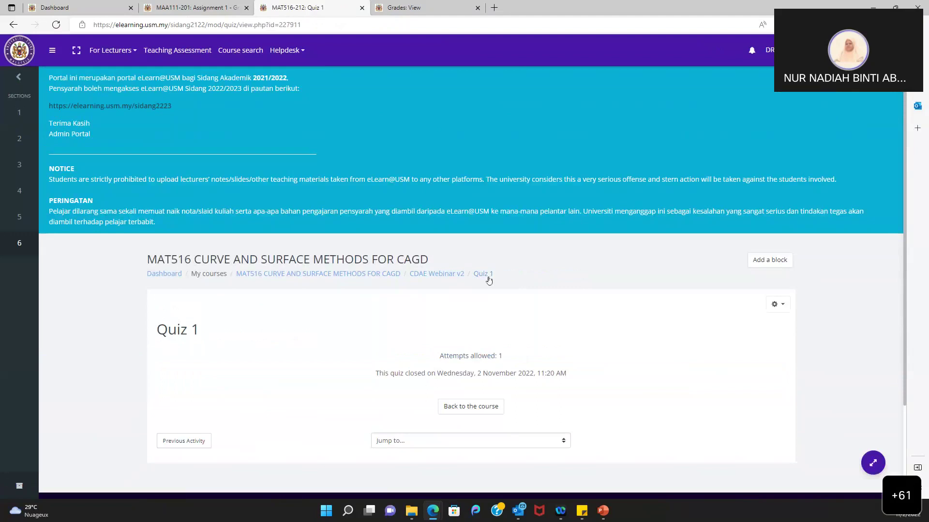
pyautogui.click(441, 277)
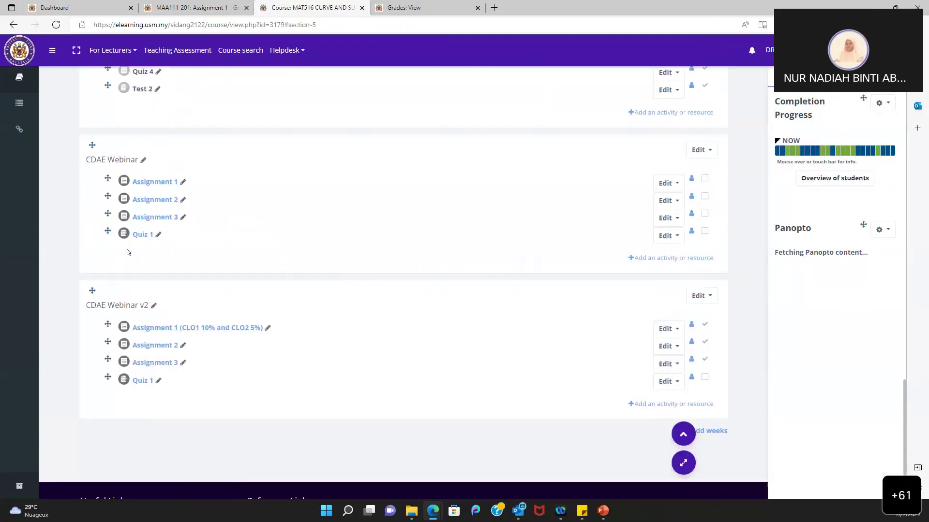
pyautogui.click(144, 235)
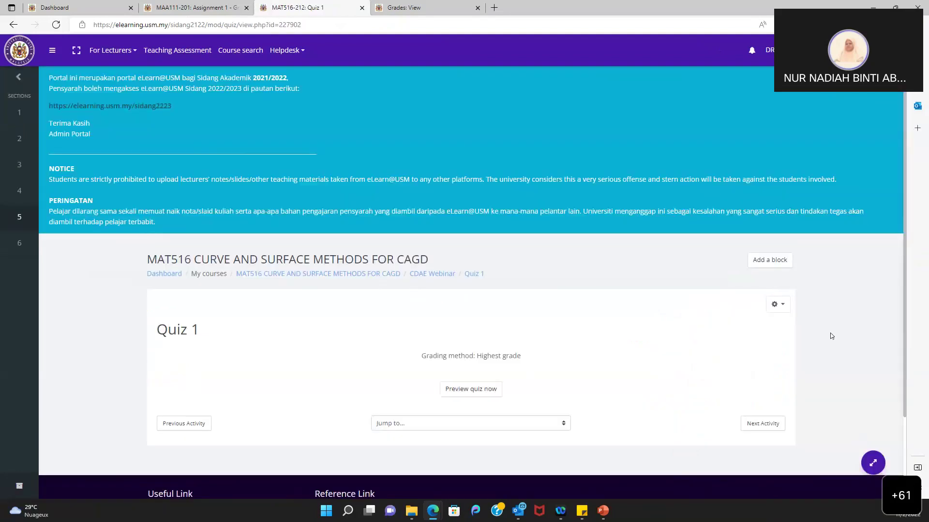
pyautogui.click(777, 304)
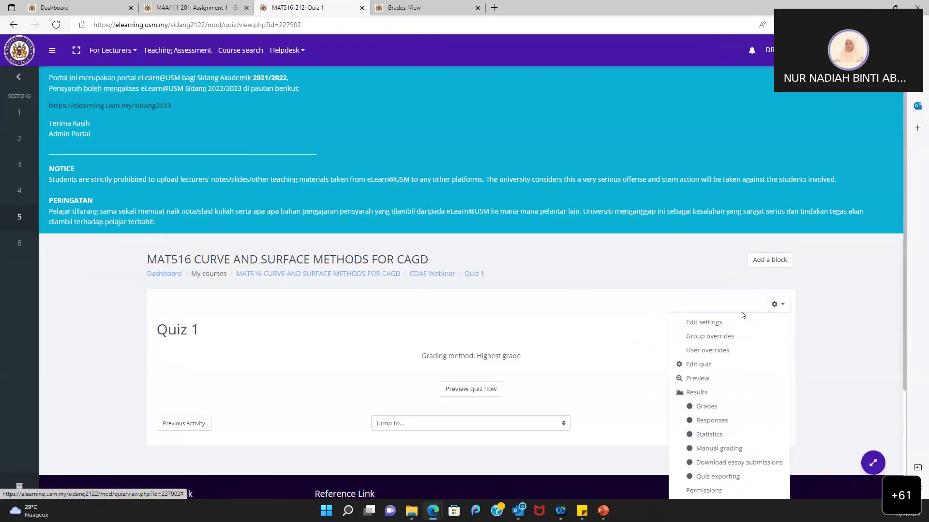
pyautogui.click(714, 448)
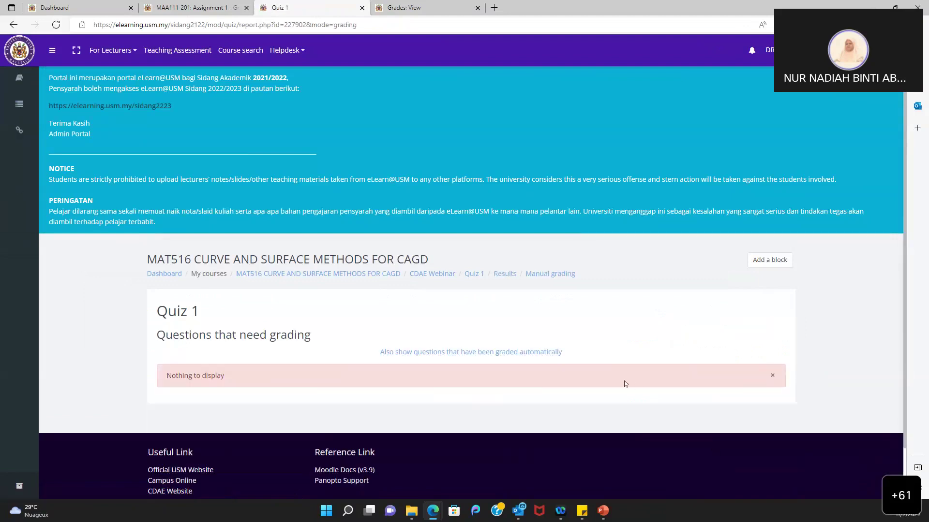
pyautogui.click(544, 353)
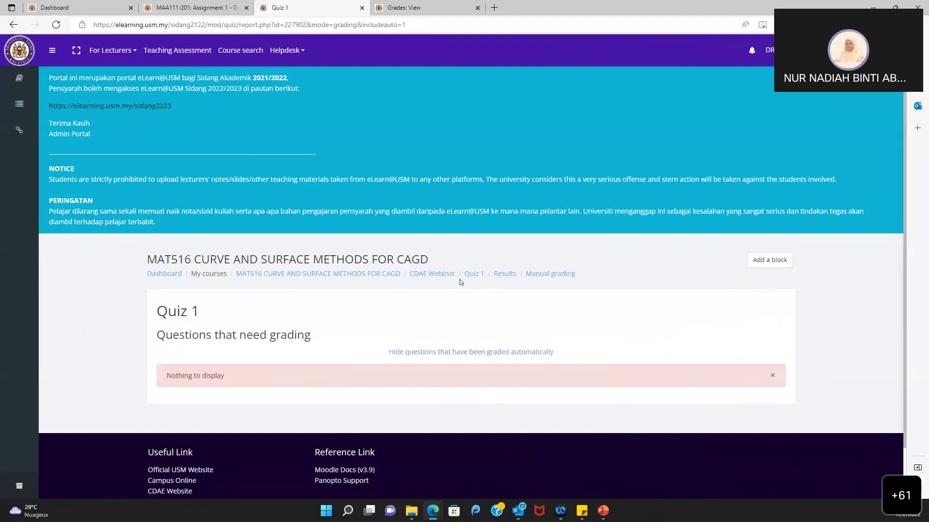
# - Open Test 2 from the MAA101 Part 2 section of the MAA101 Calculus for Science Students I course
pyautogui.click(439, 276)
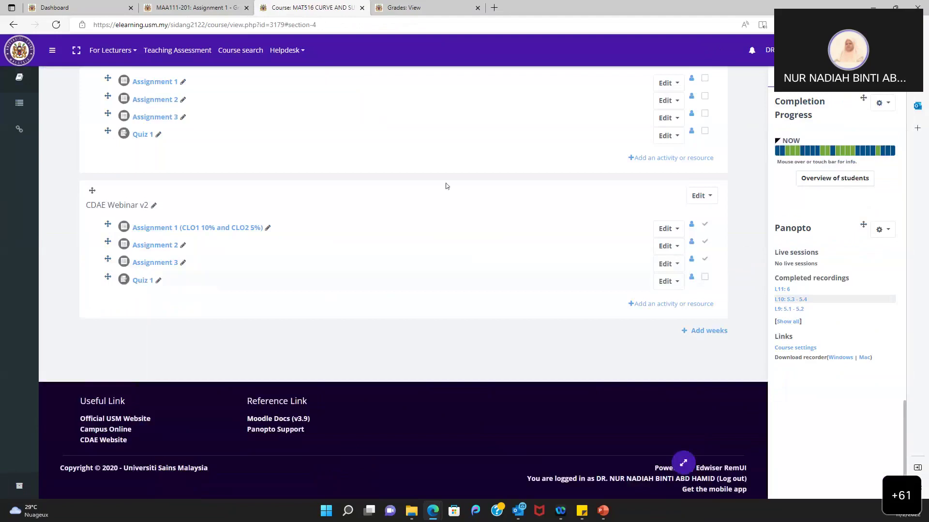
pyautogui.click(389, 9)
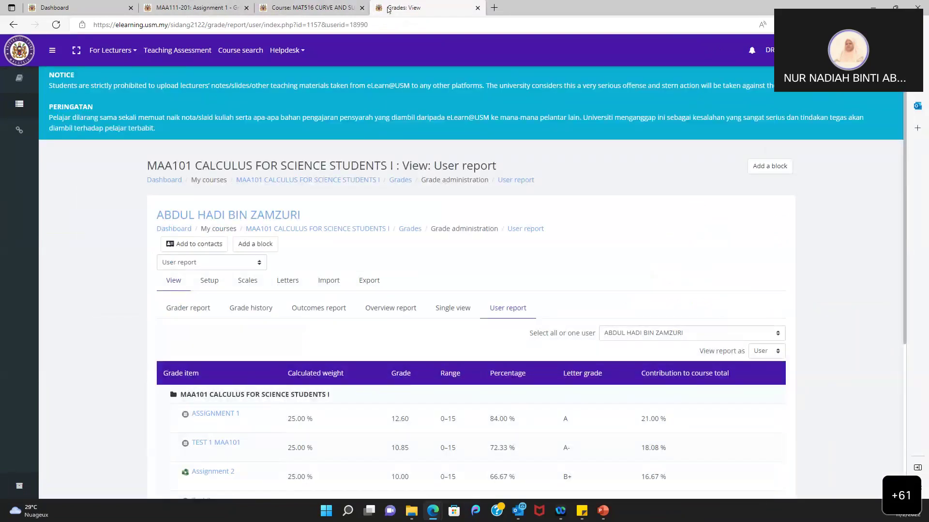
pyautogui.click(348, 182)
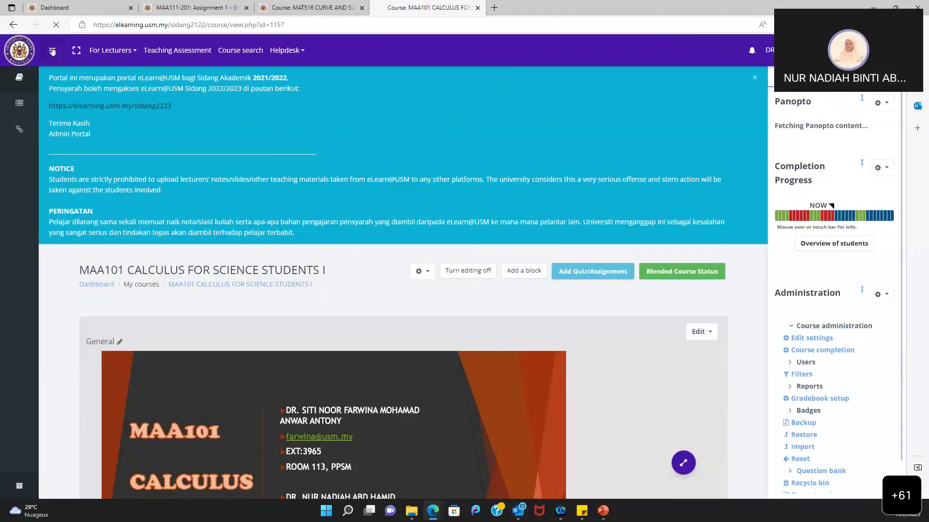
pyautogui.click(53, 51)
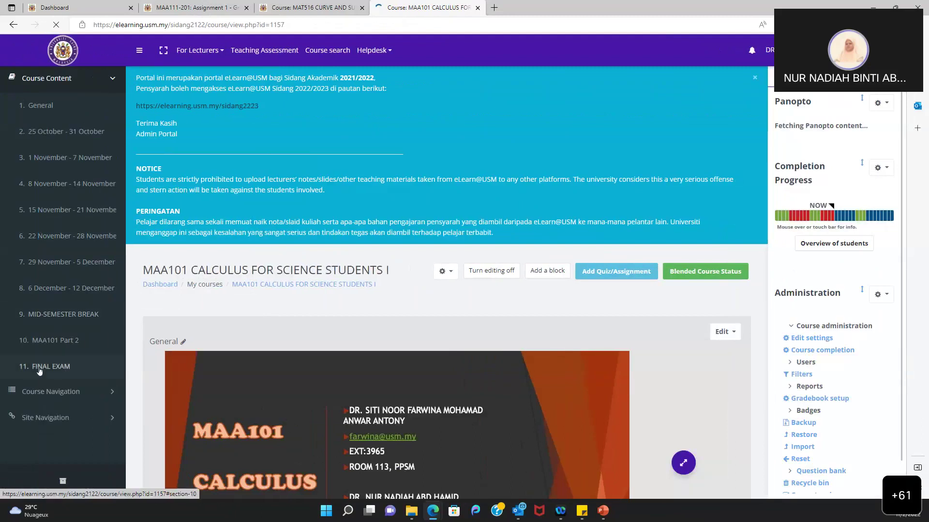
pyautogui.click(53, 341)
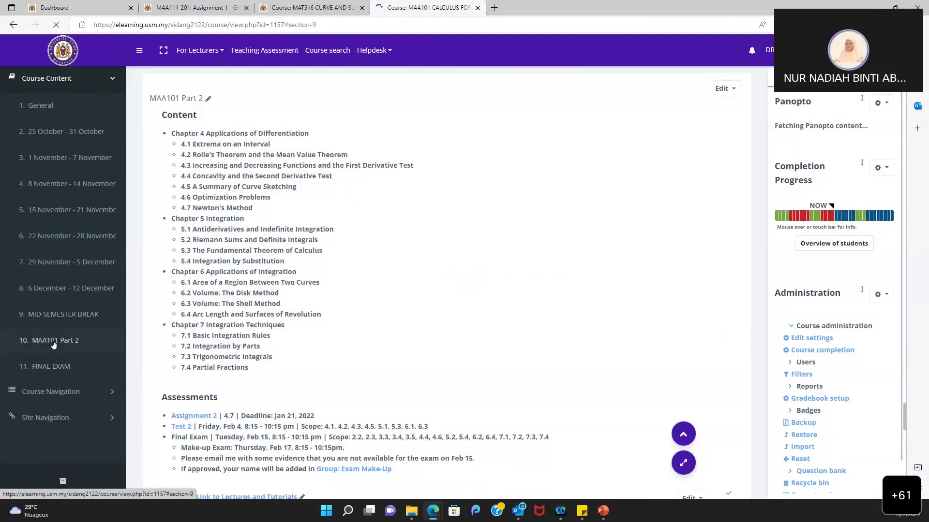
pyautogui.scroll(-3, 182, 286)
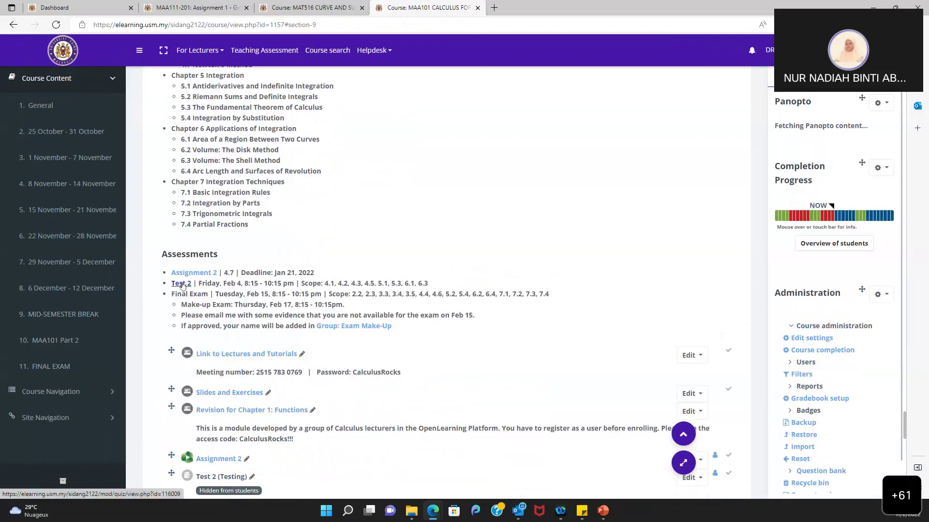
pyautogui.click(183, 286)
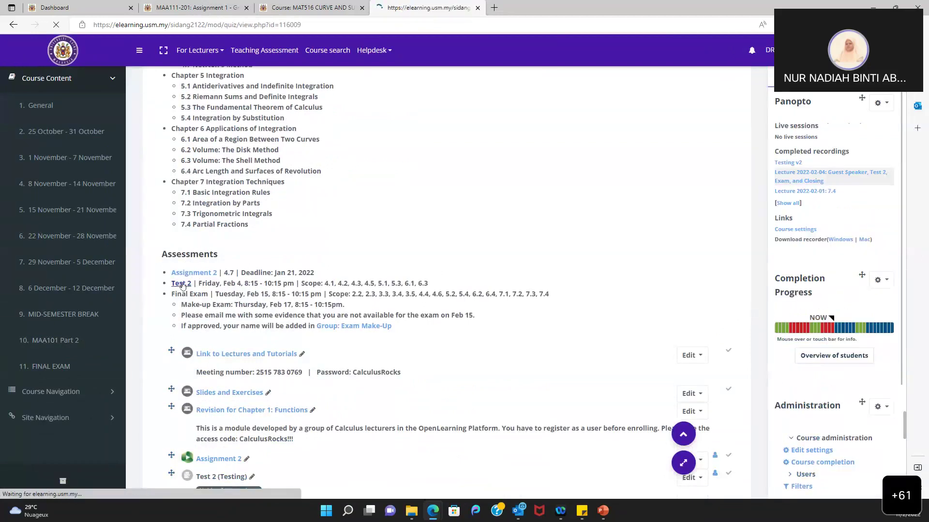
# - Review Test 2's student instructions, allowed attempts, closing time and attempt summary
pyautogui.scroll(-3, 472, 382)
pyautogui.scroll(-2, 473, 382)
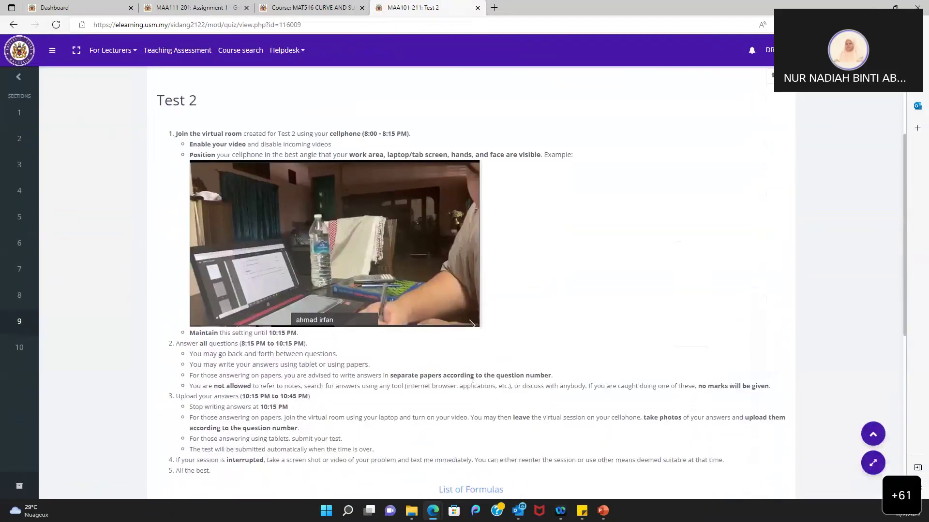
pyautogui.scroll(-2, 414, 359)
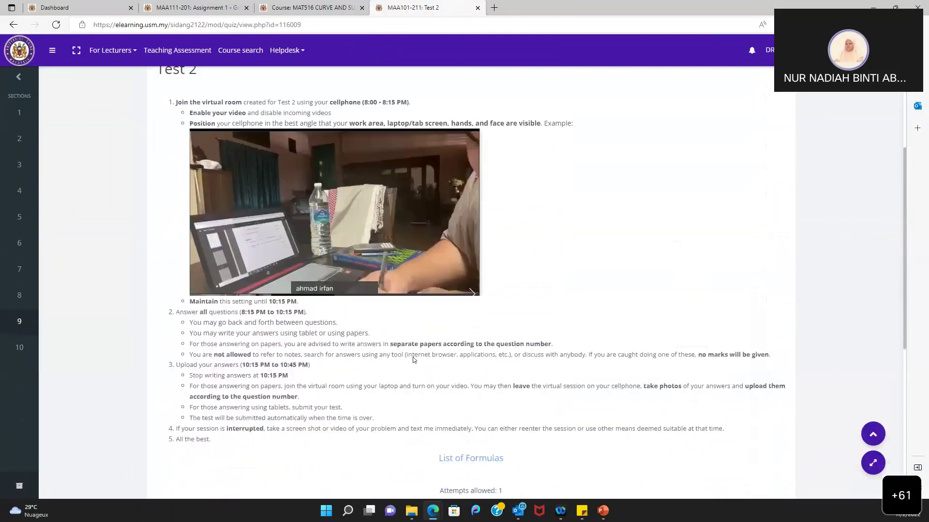
pyautogui.scroll(3, 413, 359)
pyautogui.scroll(-1, 413, 360)
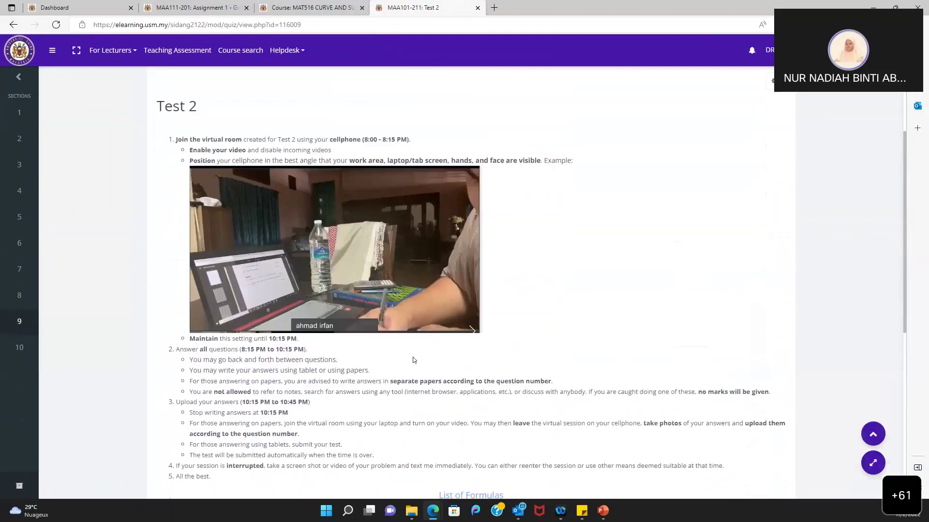
pyautogui.scroll(-6, 413, 346)
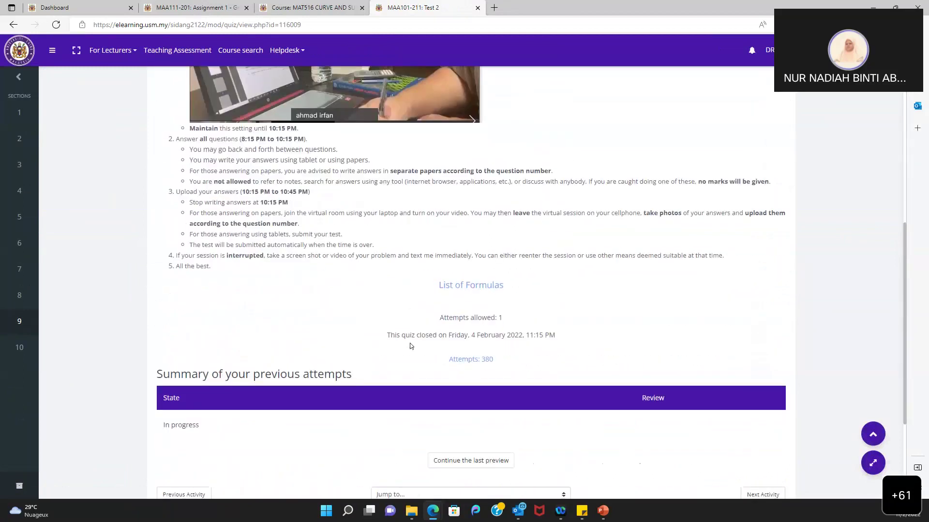
pyautogui.scroll(8, 580, 259)
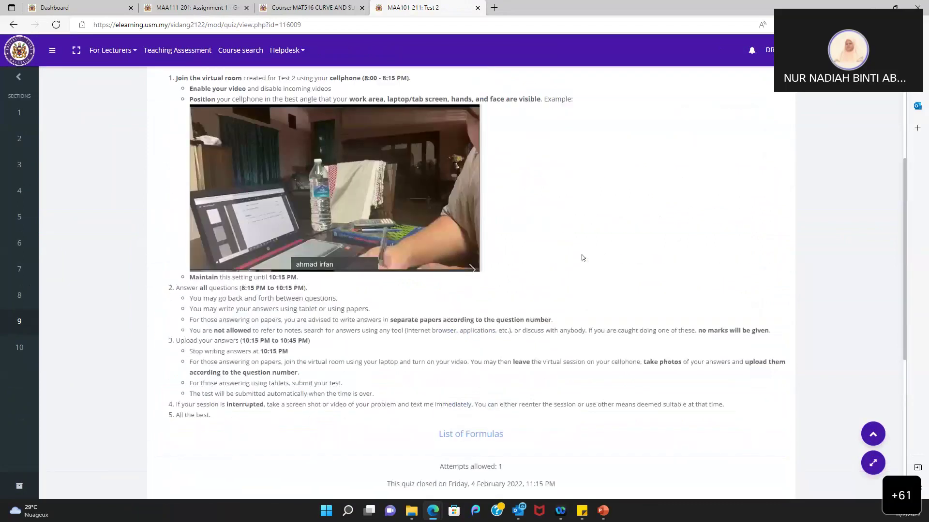
# - Open the manual grading report of Test 2 and view its list of questions
pyautogui.click(783, 204)
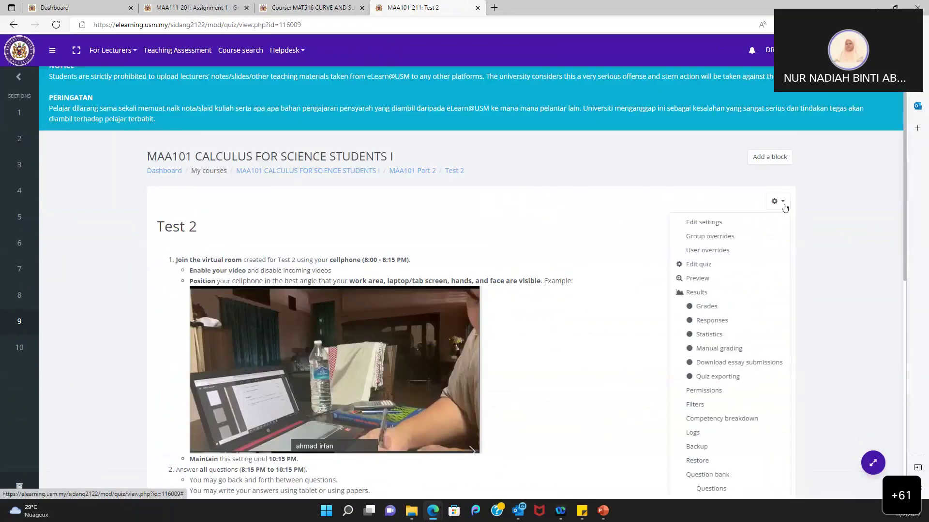
pyautogui.click(731, 348)
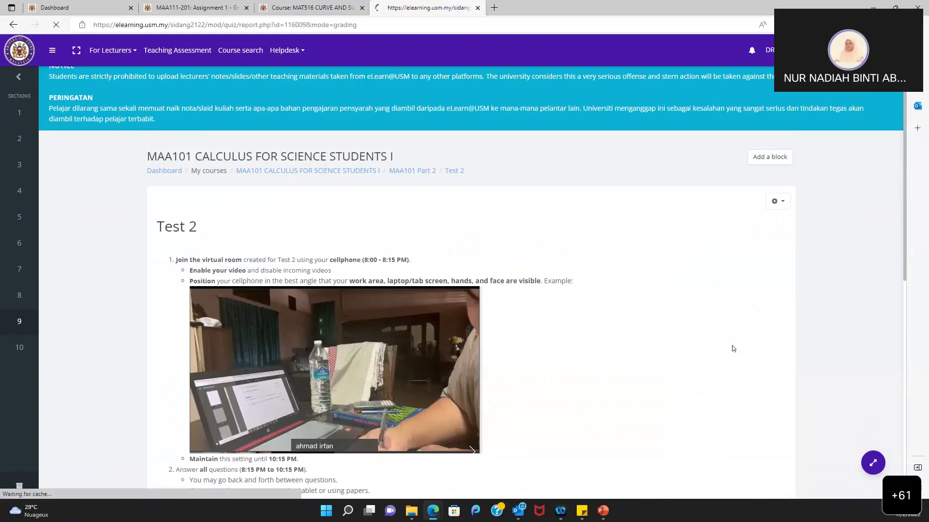
pyautogui.scroll(-5, 628, 319)
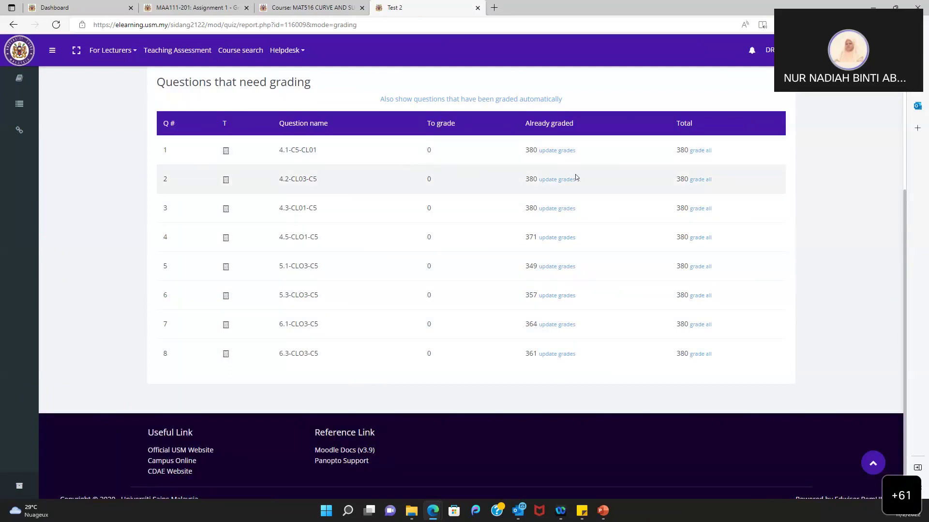
# - Open all attempts at question 1 (4.1-C5-CL01) for grading and examine the first student's answer, marking comment and mark
pyautogui.click(703, 152)
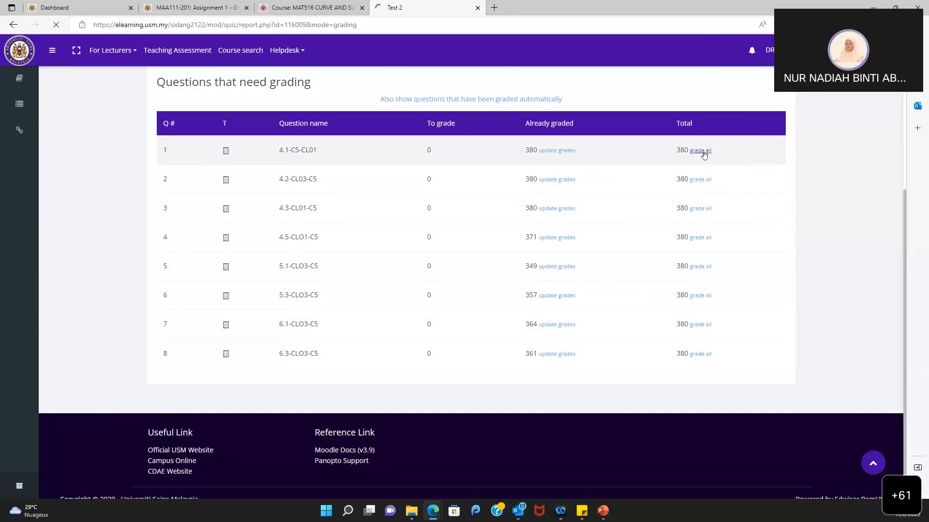
pyautogui.scroll(-8, 463, 344)
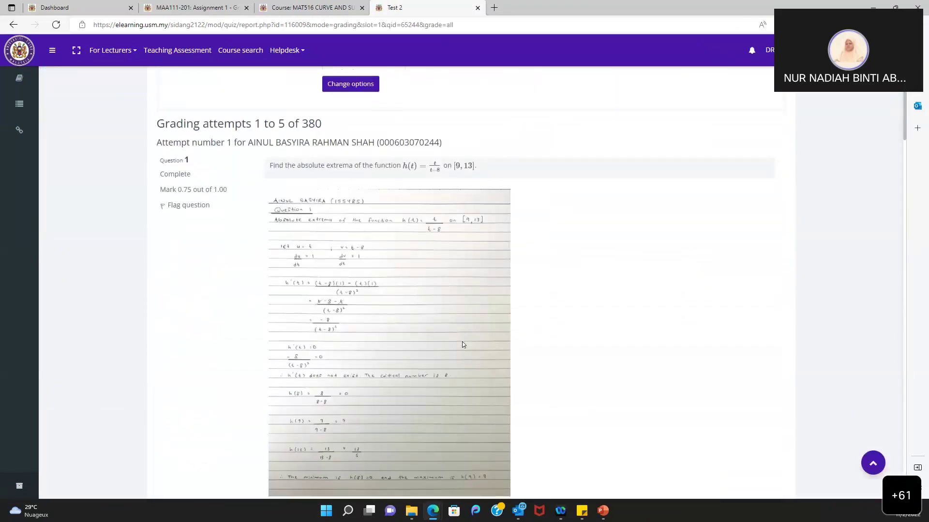
pyautogui.scroll(-5, 462, 341)
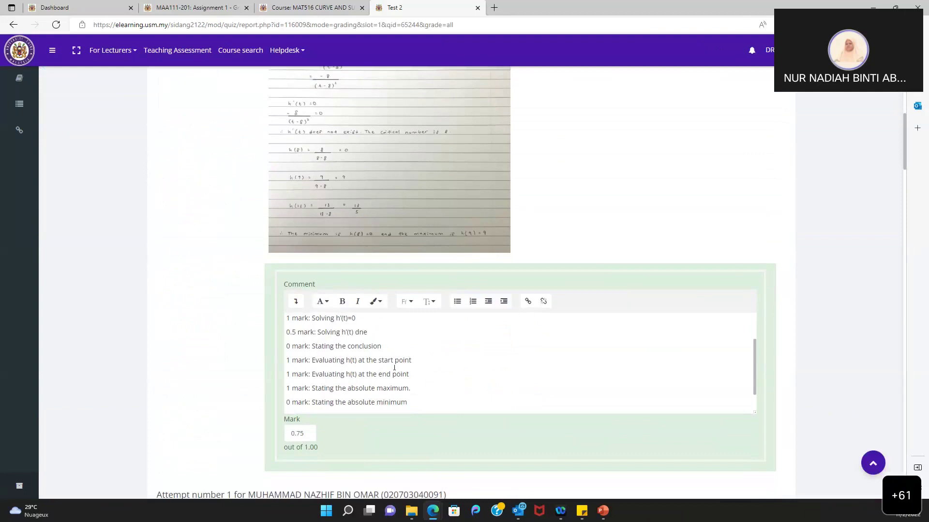
pyautogui.scroll(2, 440, 352)
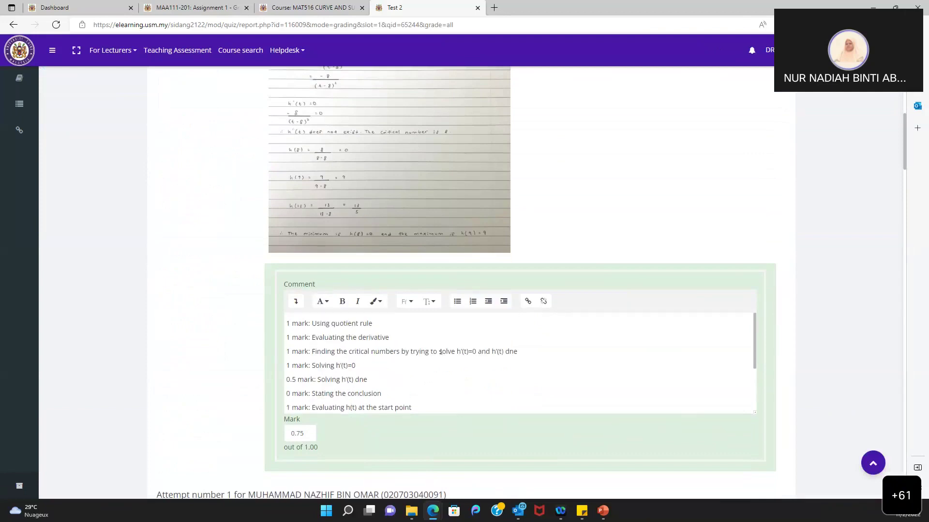
pyautogui.scroll(-3, 440, 351)
pyautogui.scroll(3, 429, 375)
pyautogui.scroll(15, 643, 187)
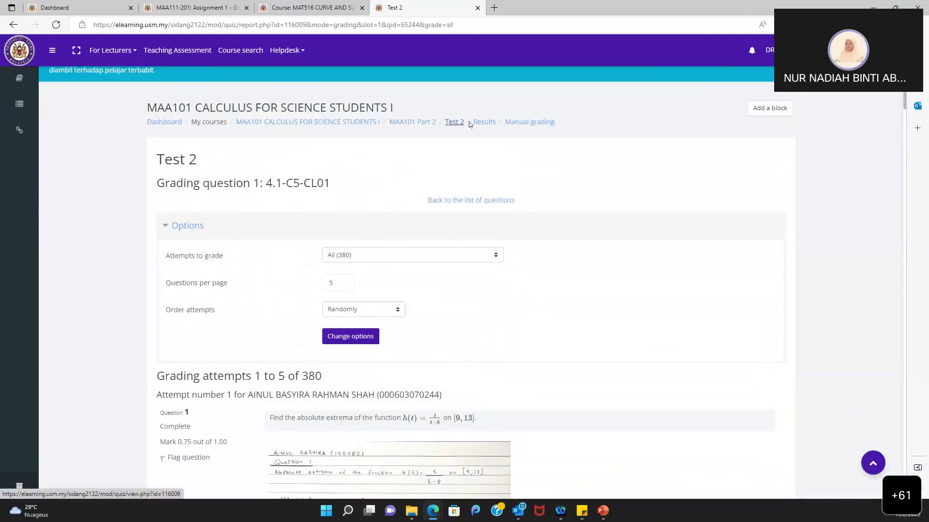
# - Return to Test 2's manual grading list and open question 1's already graded attempts for updating grades
pyautogui.click(519, 122)
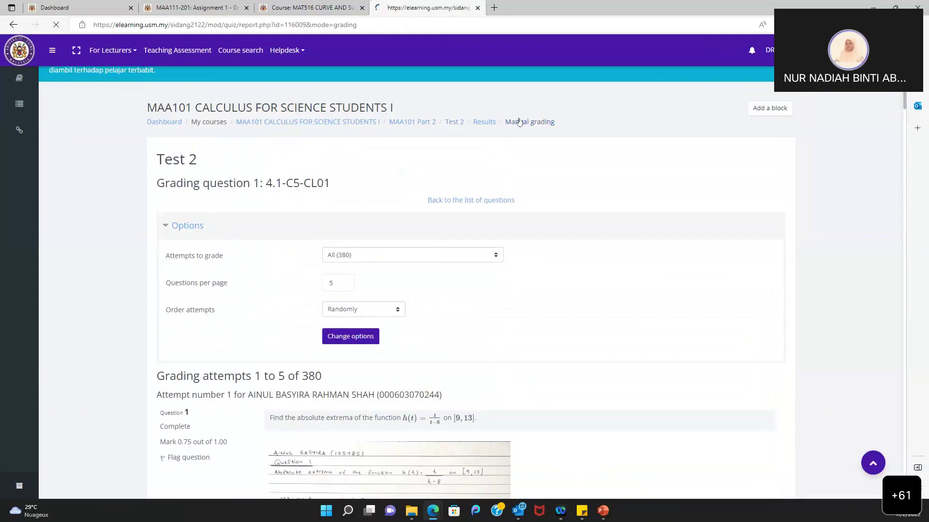
pyautogui.scroll(-3, 469, 334)
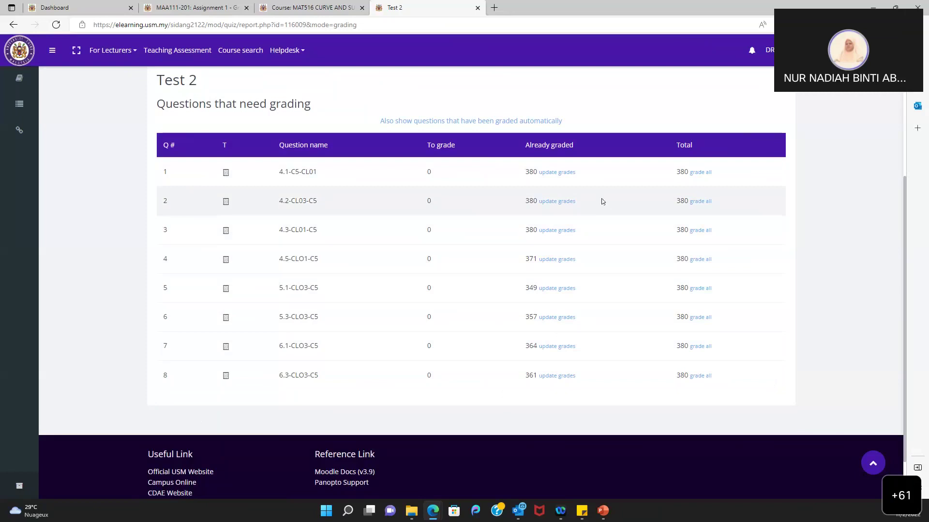
pyautogui.click(566, 174)
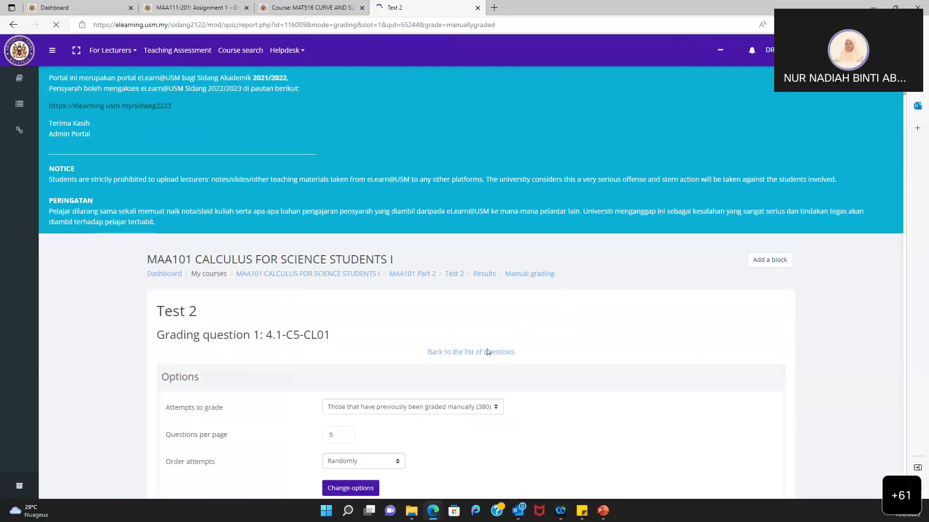
# - Examine the handwritten answers, mark breakdown comments and marks of the first manually graded attempts at question 1
pyautogui.scroll(-15, 487, 349)
pyautogui.scroll(-1, 487, 349)
pyautogui.click(439, 339)
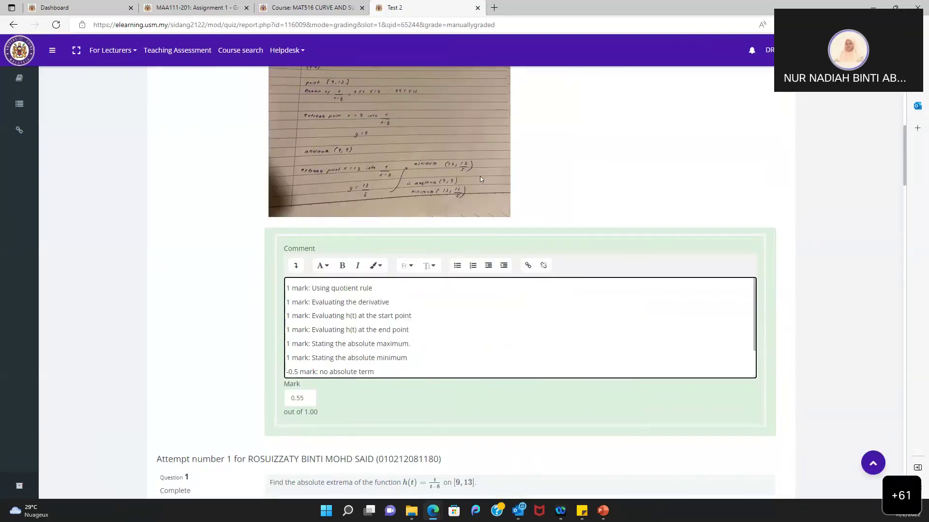
pyautogui.scroll(3, 480, 180)
pyautogui.scroll(-3, 431, 271)
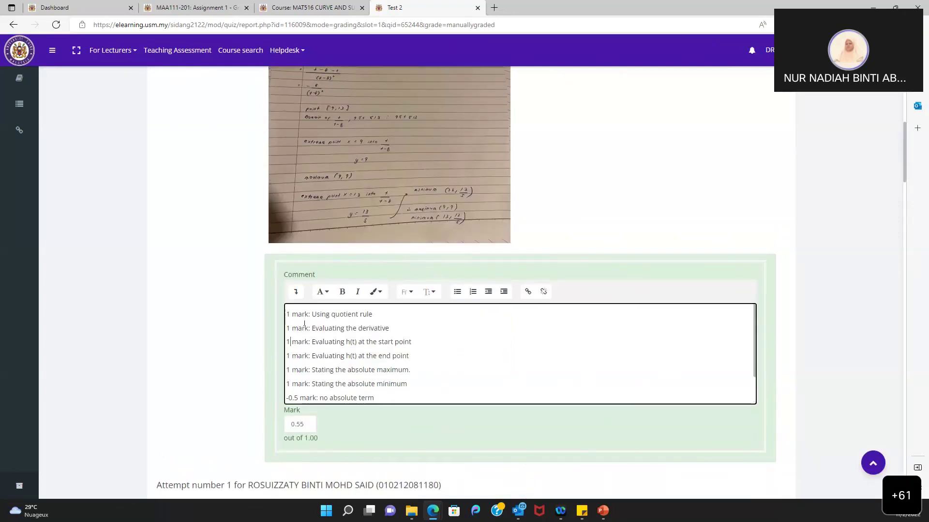
pyautogui.scroll(-1, 304, 323)
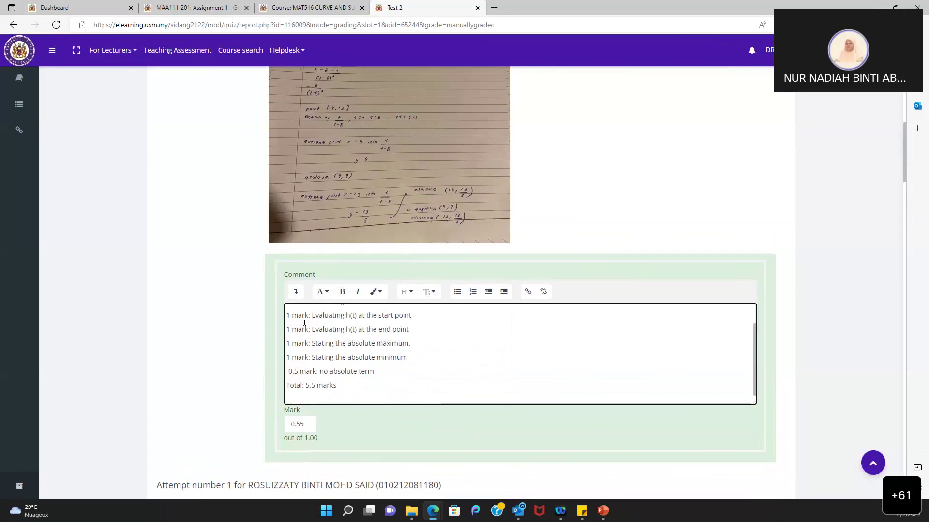
pyautogui.scroll(-1, 359, 397)
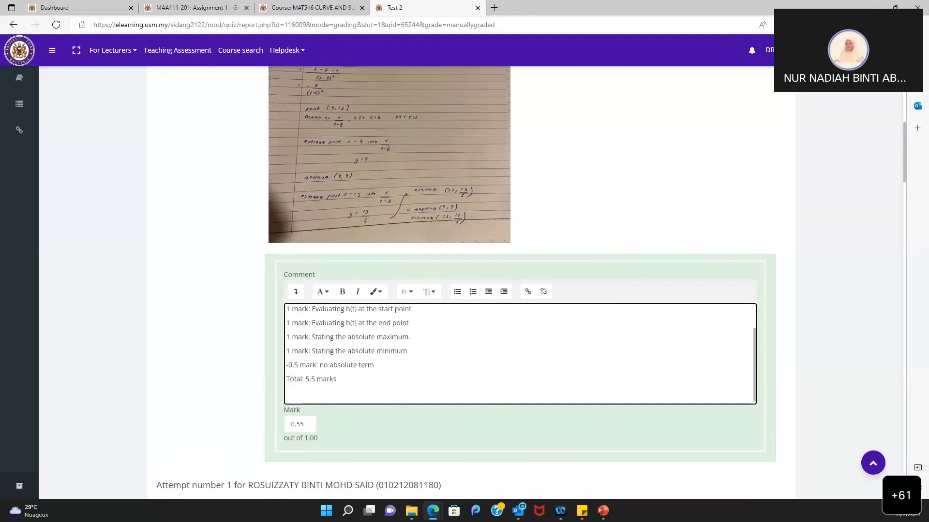
pyautogui.scroll(-4, 205, 377)
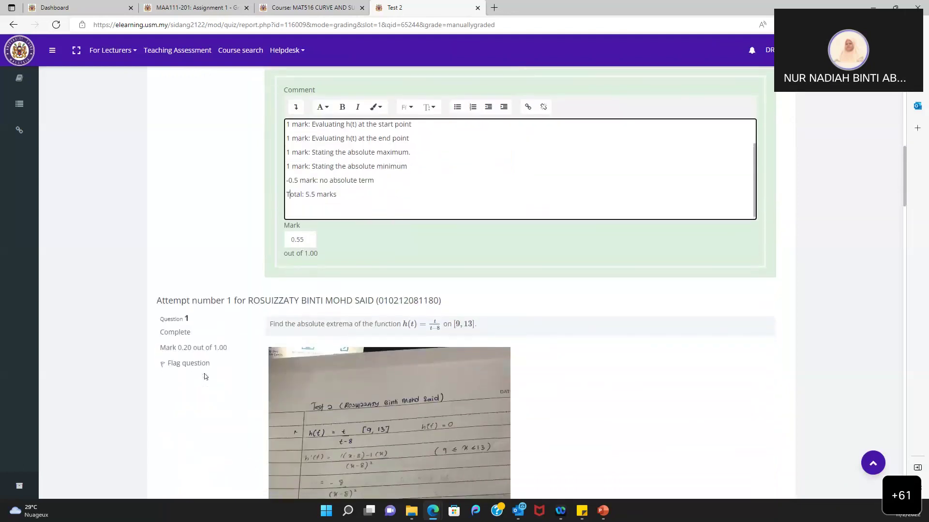
pyautogui.scroll(-10, 204, 377)
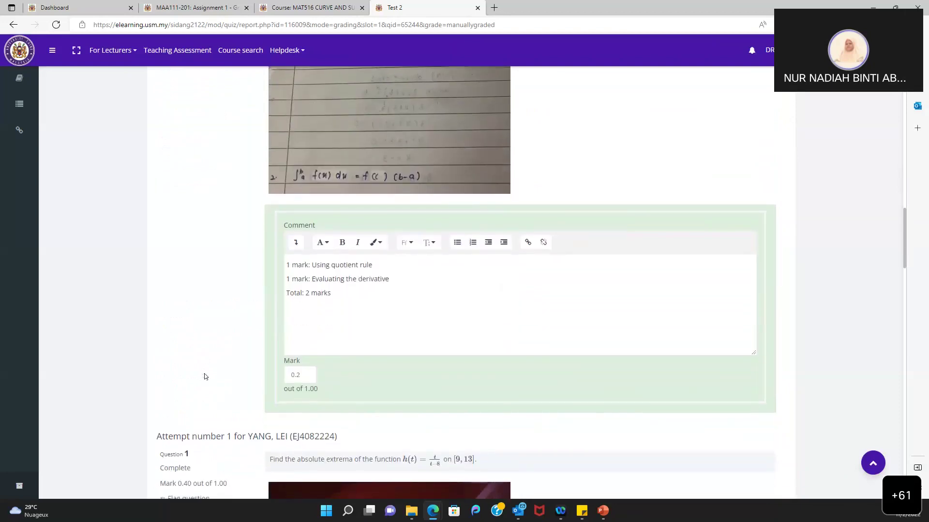
pyautogui.scroll(10, 205, 377)
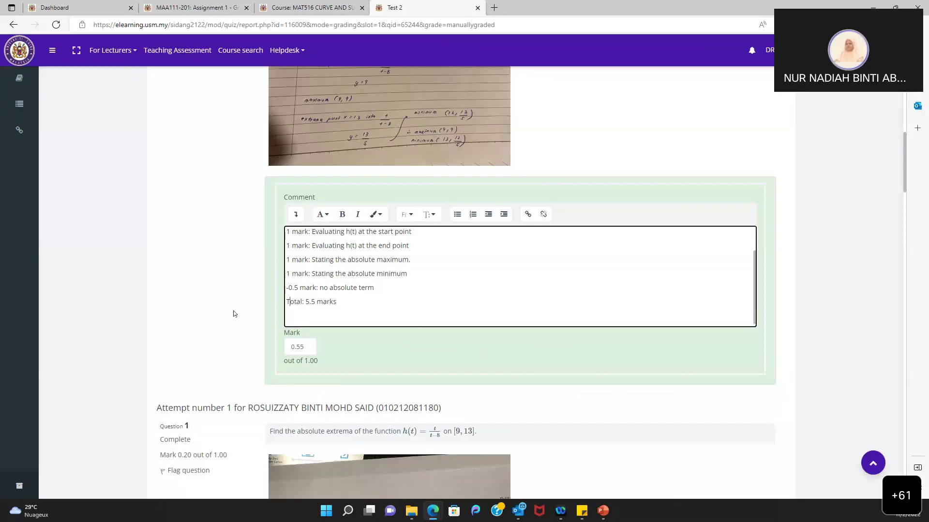
pyautogui.scroll(-3, 234, 313)
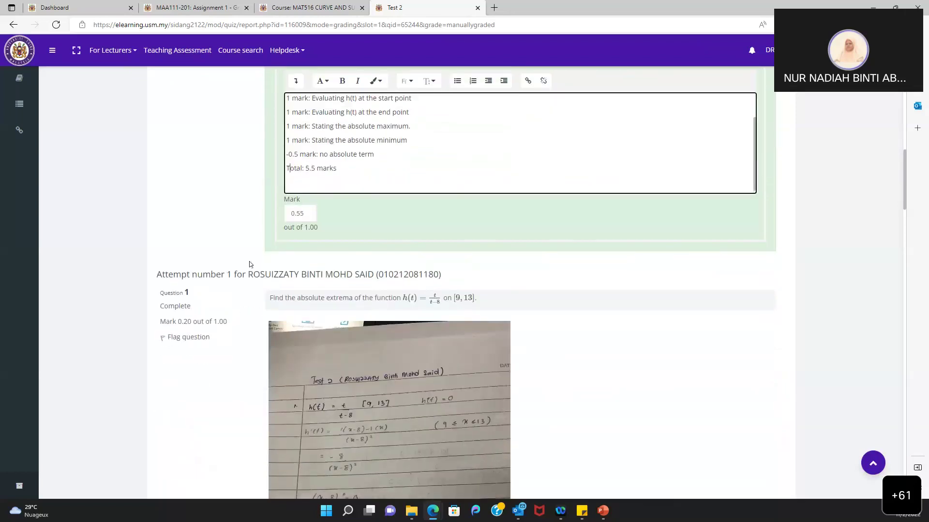
pyautogui.scroll(3, 250, 264)
# - Return to Test 2 and open its quiz settings with the Timing options expanded
pyautogui.scroll(20, 249, 264)
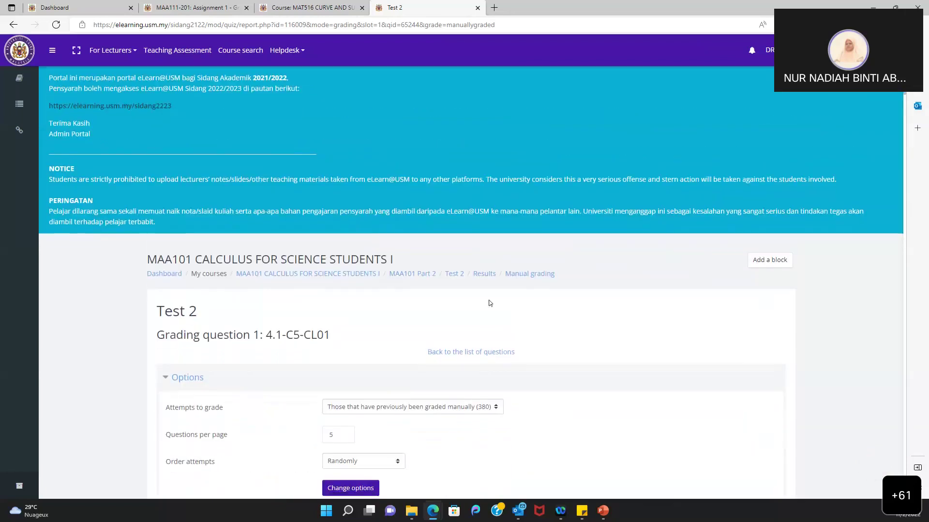
pyautogui.click(459, 279)
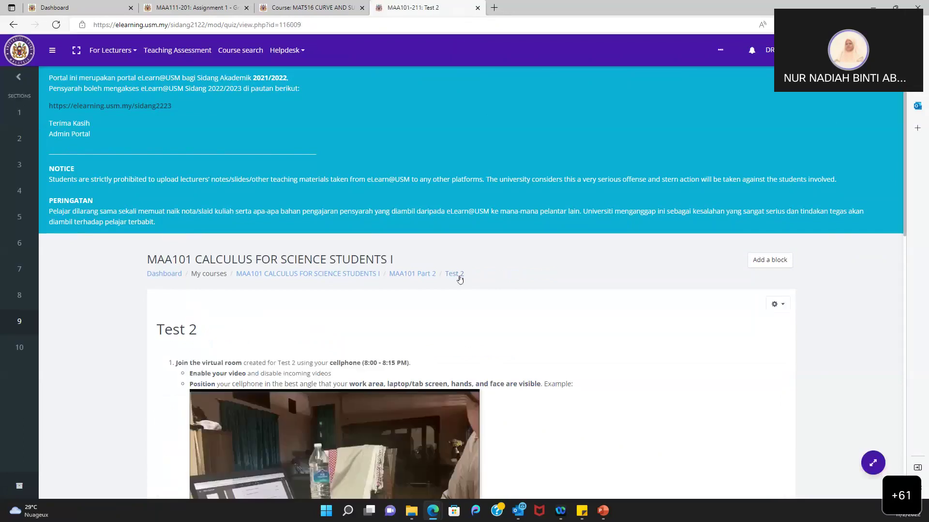
pyautogui.click(784, 306)
pyautogui.click(715, 326)
pyautogui.scroll(-8, 449, 363)
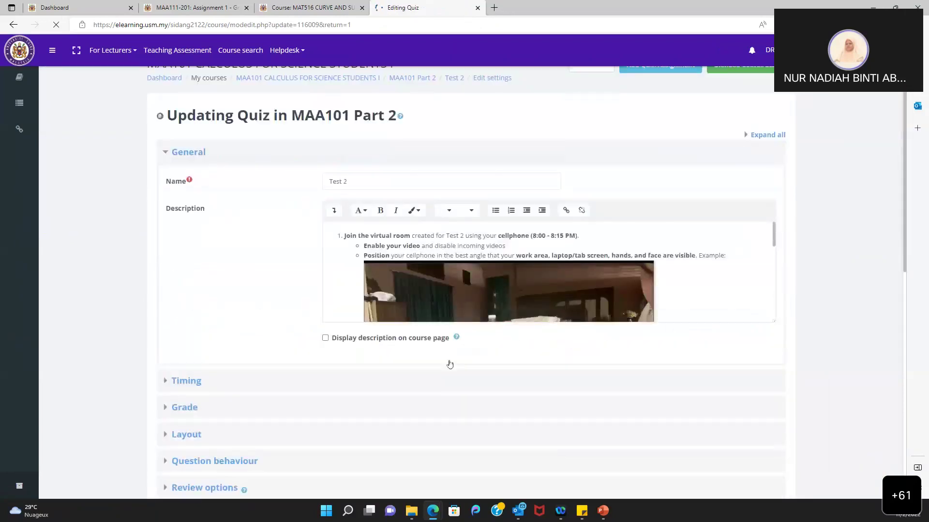
pyautogui.click(186, 188)
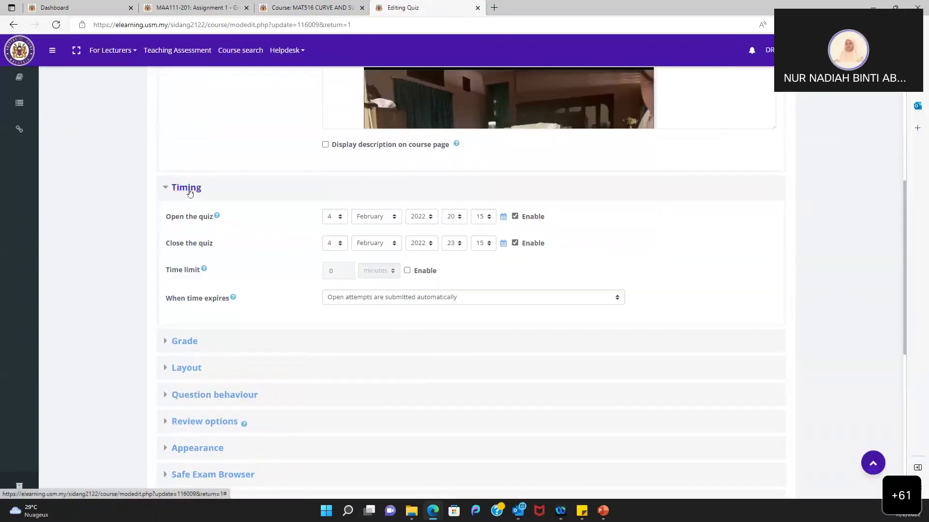
# - Expand the Grade options in Test 2's settings and review them together with the quiz timing
pyautogui.click(192, 344)
pyautogui.scroll(-1, 270, 320)
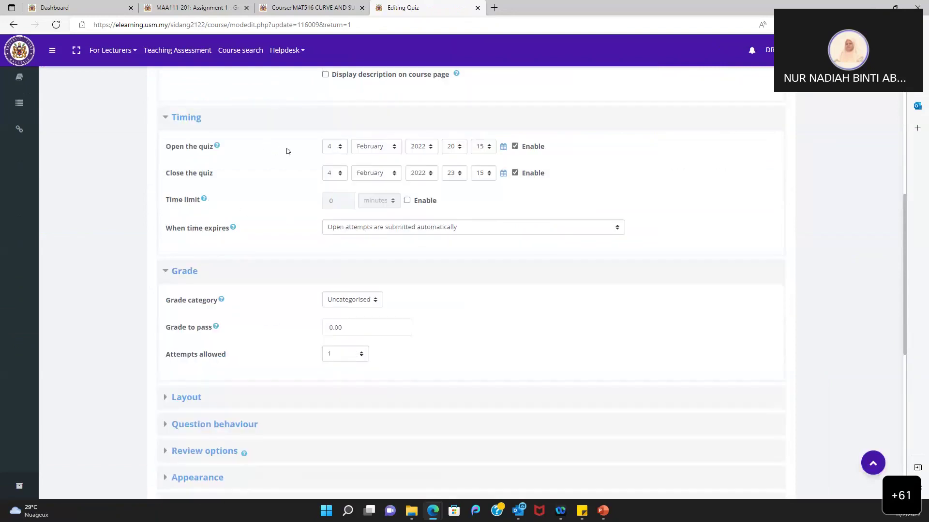
pyautogui.scroll(-2, 271, 255)
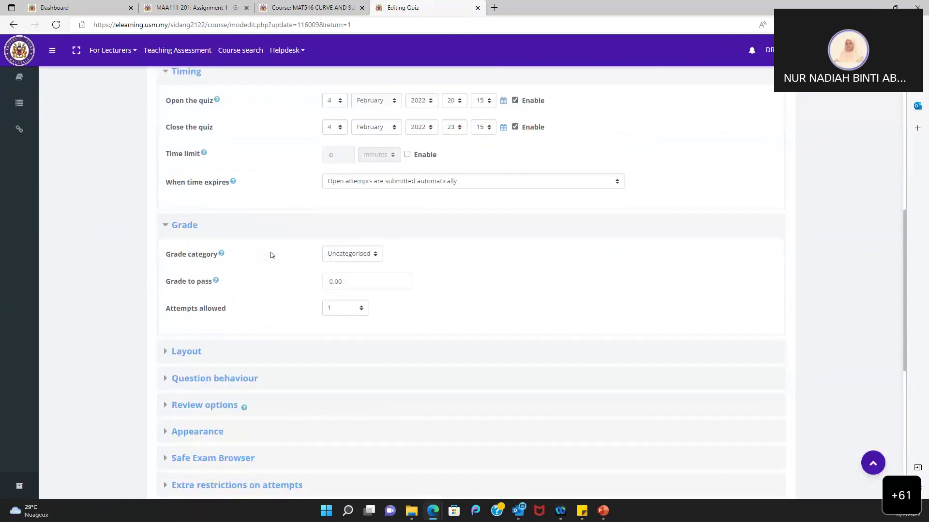
pyautogui.scroll(3, 271, 252)
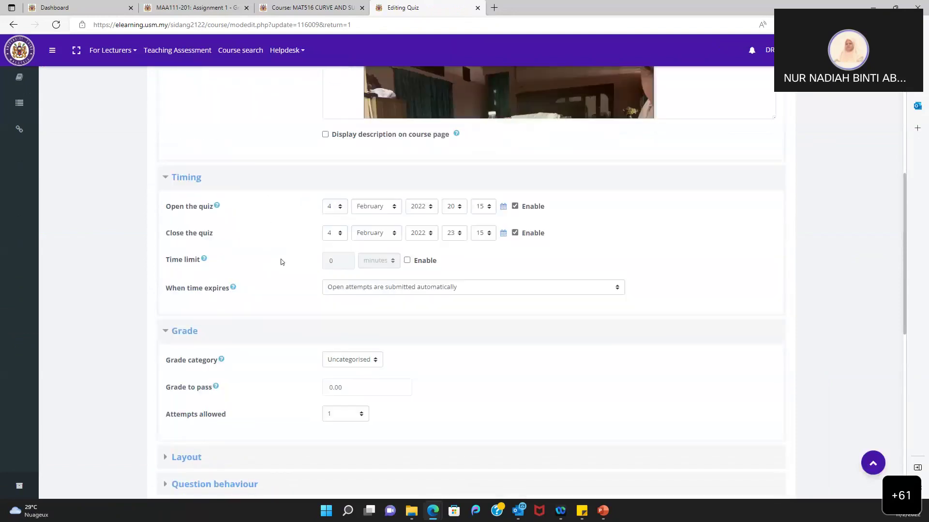
pyautogui.scroll(-2, 282, 261)
pyautogui.scroll(-1, 232, 256)
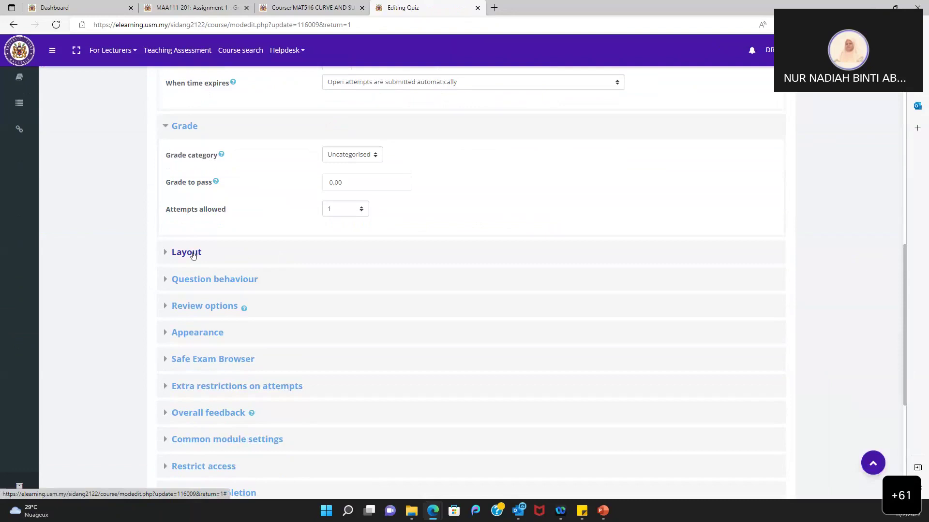
# - Expand the Layout and Review options of Test 2 and examine what students may see at each stage
pyautogui.click(193, 255)
pyautogui.click(211, 364)
pyautogui.scroll(-5, 113, 352)
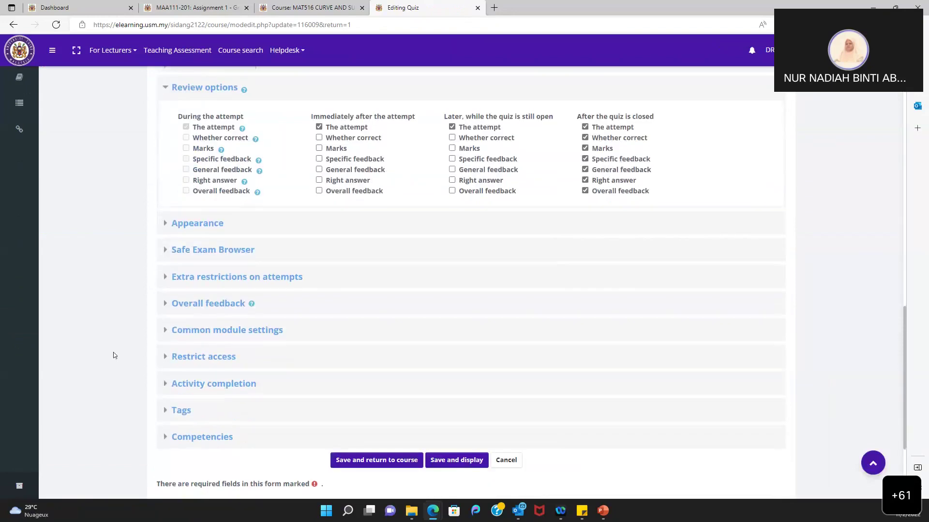
pyautogui.click(183, 305)
pyautogui.scroll(10, 124, 250)
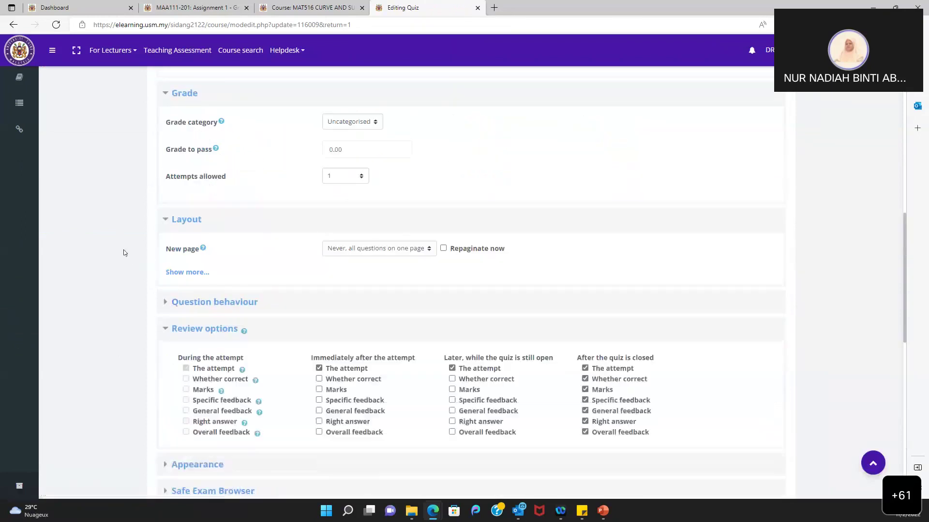
pyautogui.scroll(7, 123, 252)
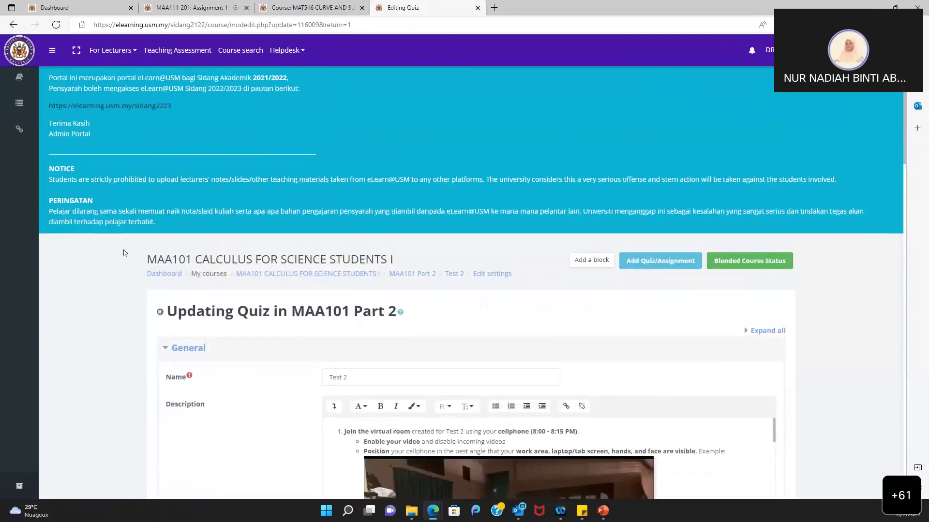
# - Return to Test 2, open its quiz question list and open question 1 (4.1-C5-CL01) for editing
pyautogui.click(454, 274)
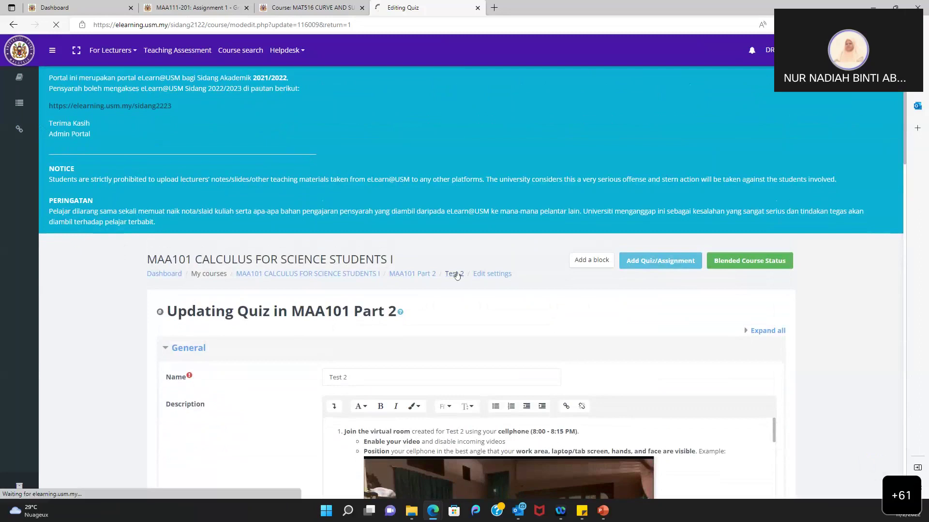
pyautogui.click(783, 308)
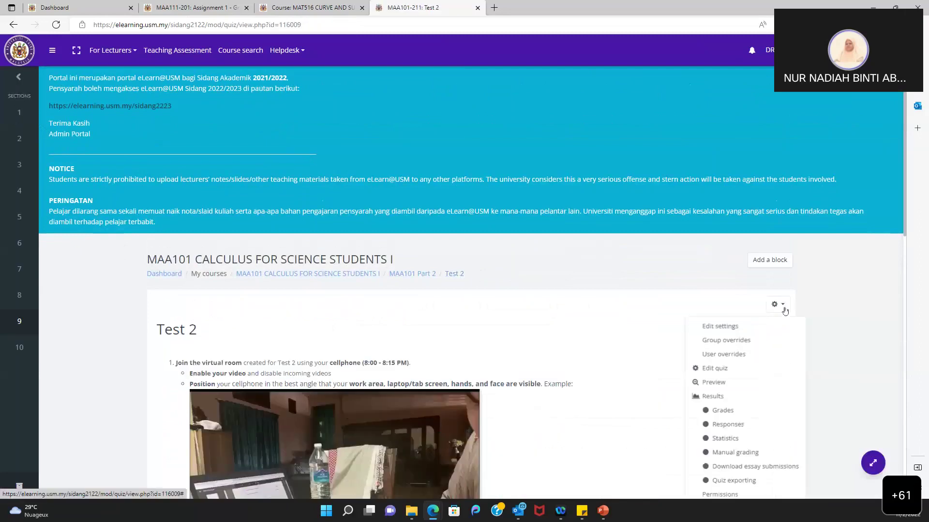
pyautogui.click(706, 368)
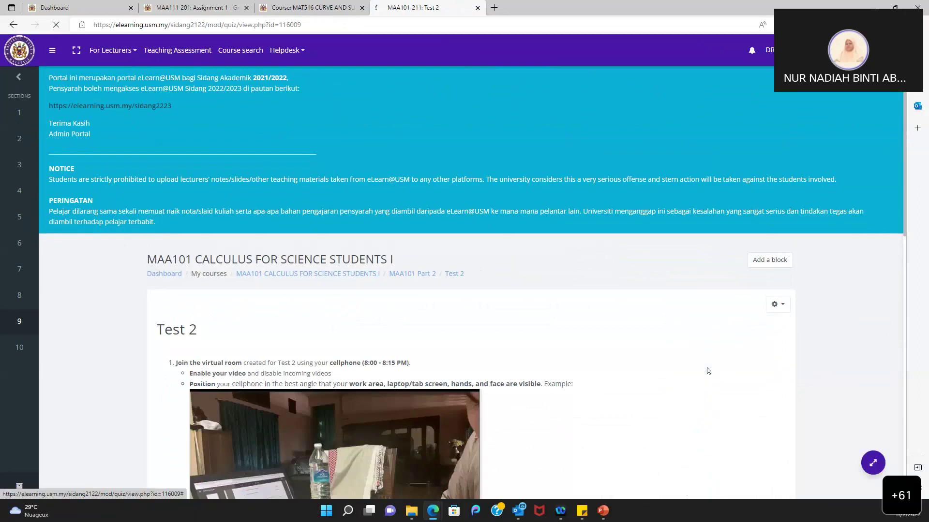
pyautogui.scroll(-6, 706, 368)
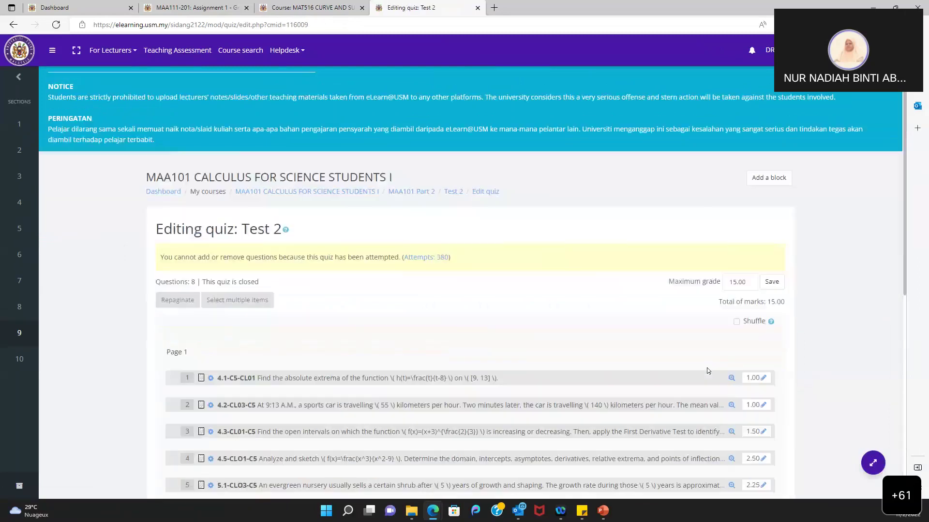
pyautogui.click(416, 149)
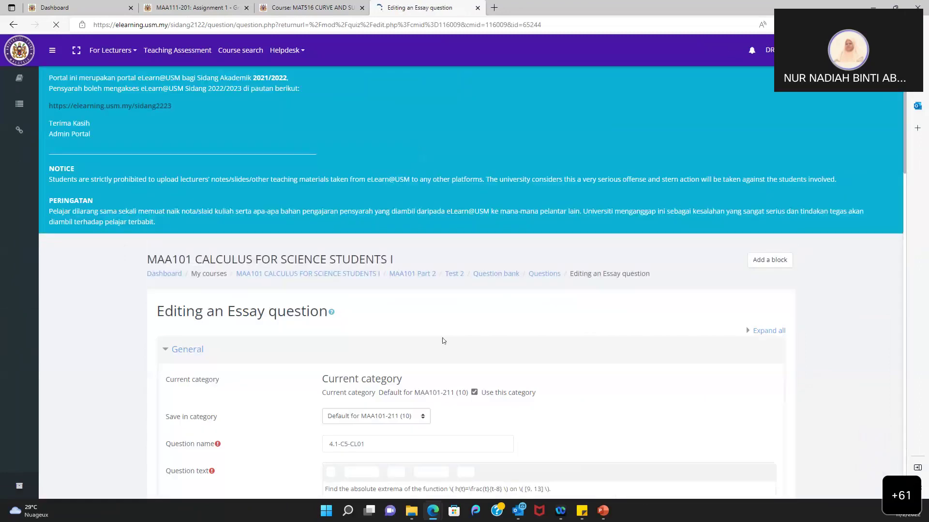
# - Examine the essay question's text, default mark and the marking scheme placed in its general feedback
pyautogui.scroll(-4, 269, 359)
pyautogui.scroll(-4, 269, 359)
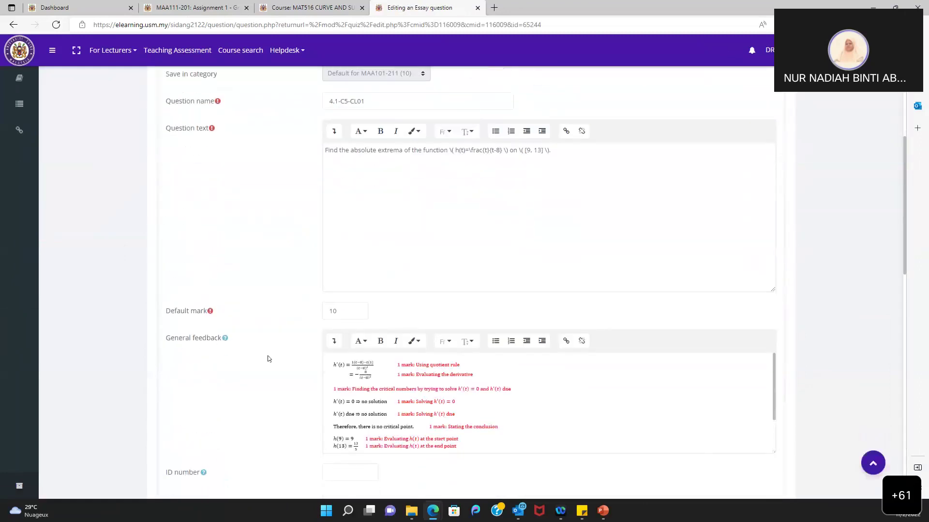
pyautogui.scroll(-3, 268, 359)
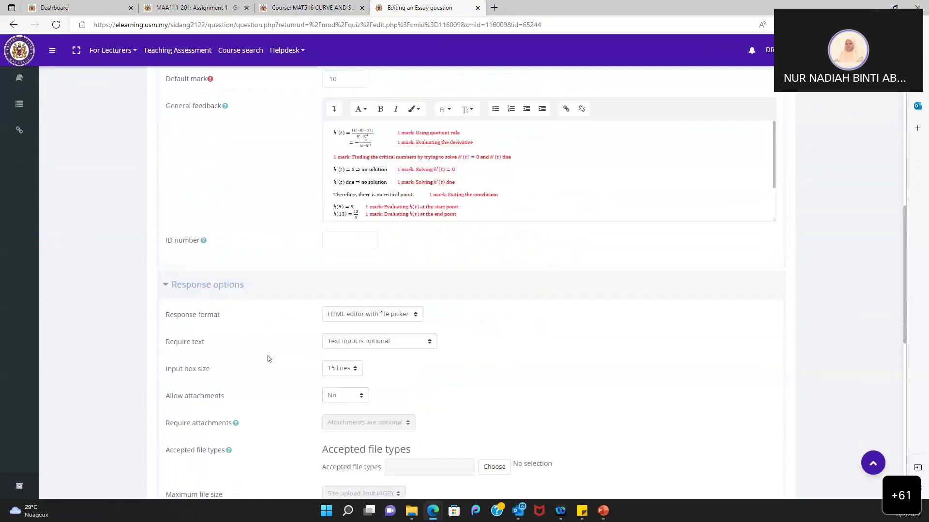
pyautogui.scroll(2, 268, 357)
pyautogui.doubleClick(411, 244)
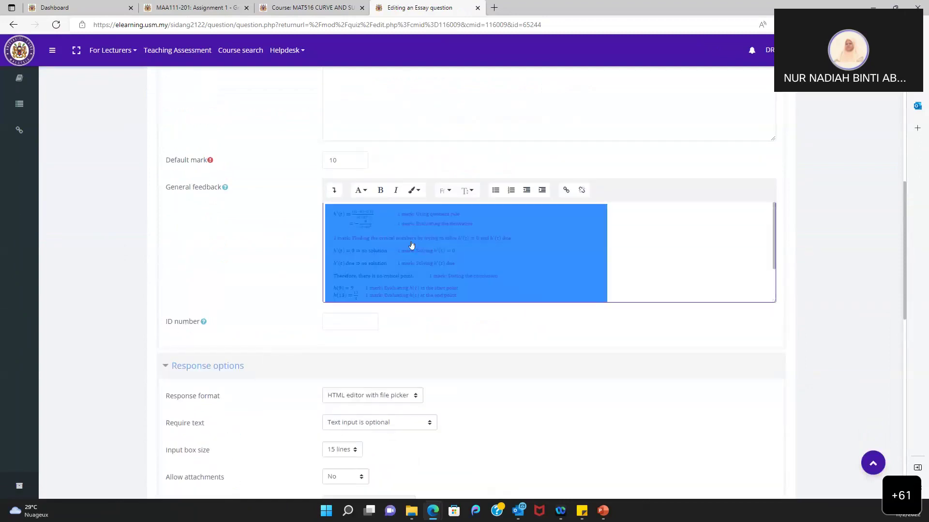
pyautogui.click(270, 270)
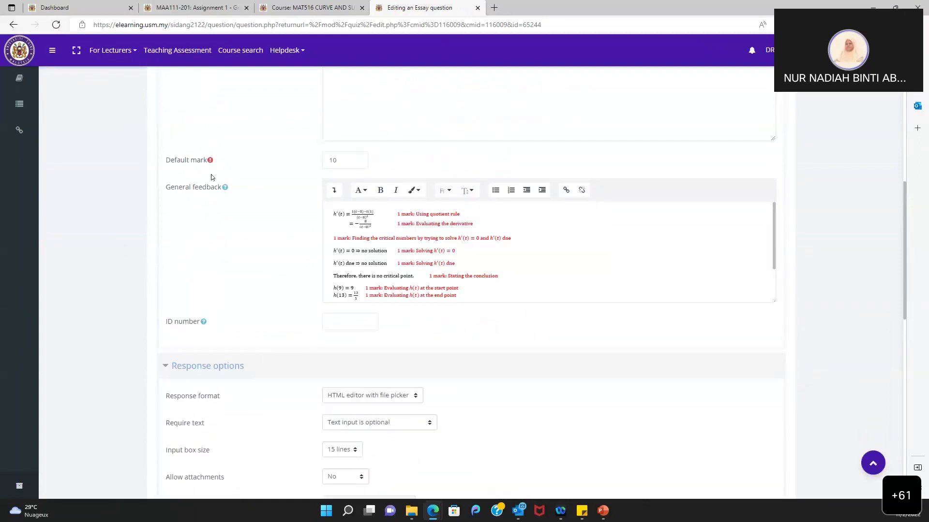
# - Review the essay question's response options, including response format and attachments, alongside its general feedback
pyautogui.scroll(-4, 283, 243)
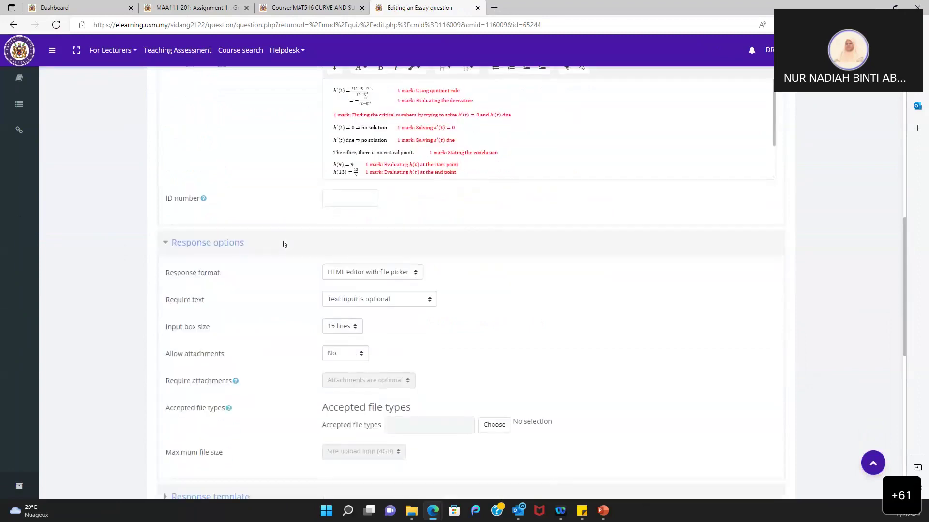
pyautogui.scroll(-1, 284, 243)
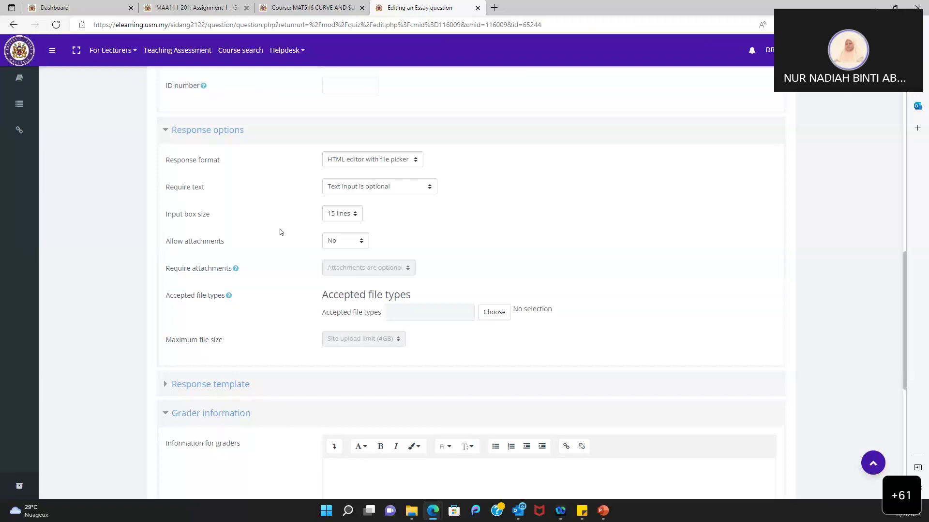
pyautogui.scroll(2, 280, 232)
pyautogui.scroll(2, 279, 232)
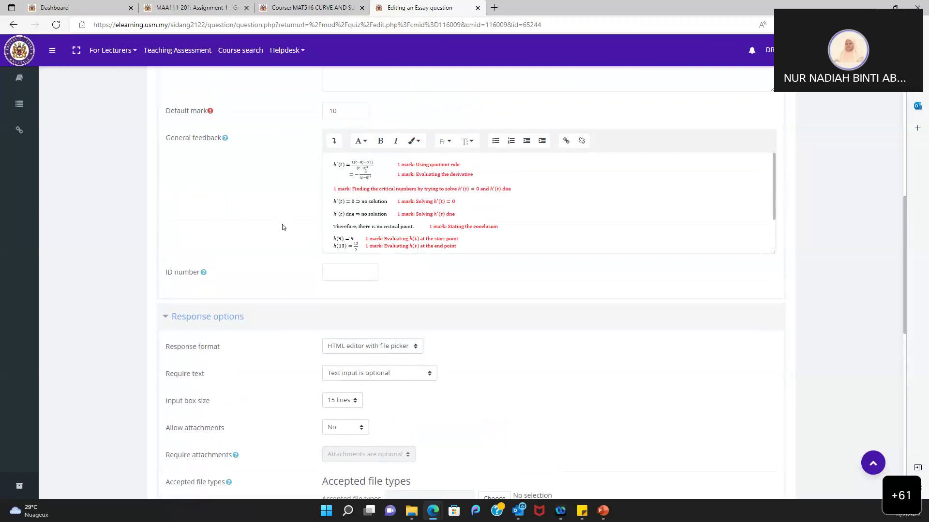
pyautogui.scroll(-5, 273, 225)
pyautogui.scroll(20, 272, 225)
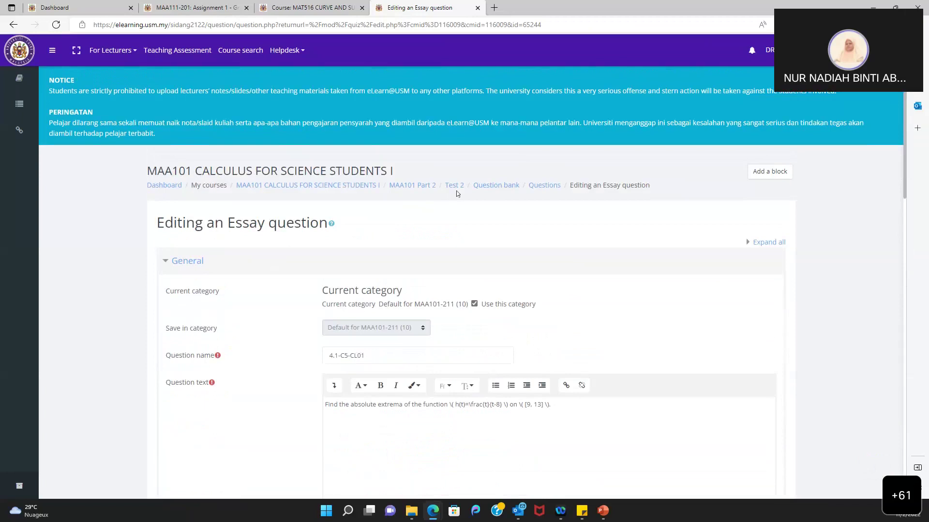
# - Return to Test 2, reopen its settings and expand the Review options to check the feedback visibility
pyautogui.click(460, 187)
pyautogui.scroll(-3, 522, 318)
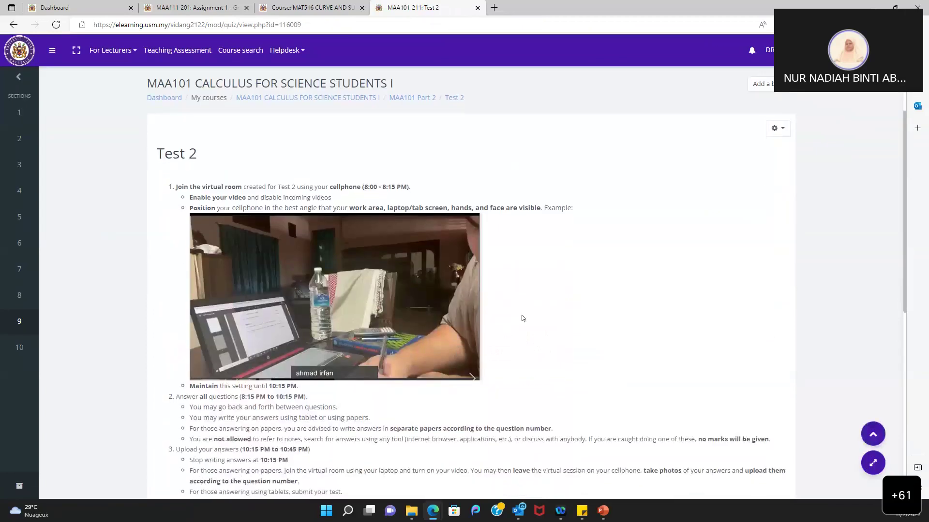
pyautogui.click(777, 131)
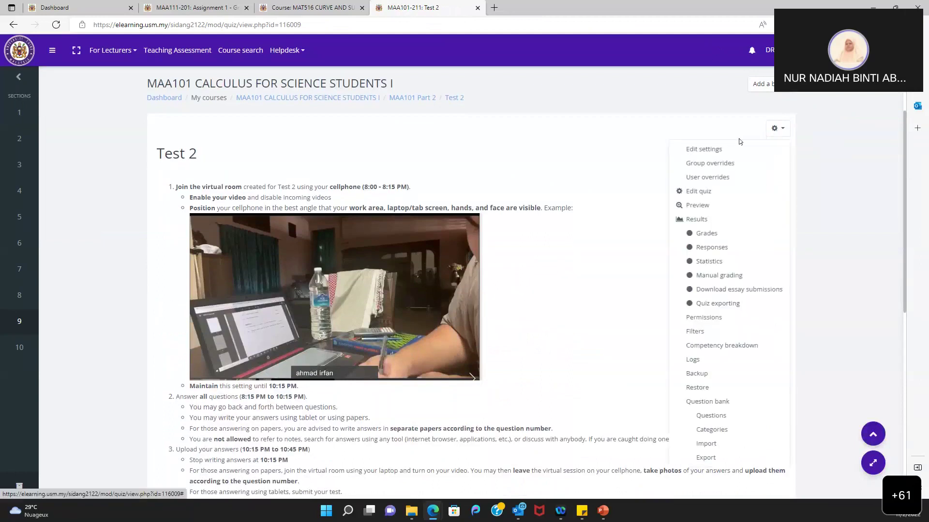
pyautogui.click(715, 150)
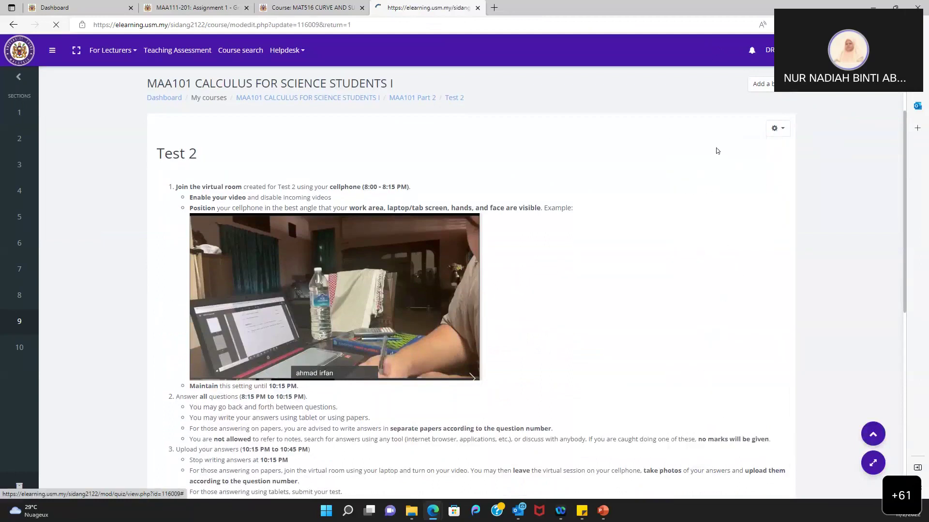
pyautogui.scroll(-8, 518, 291)
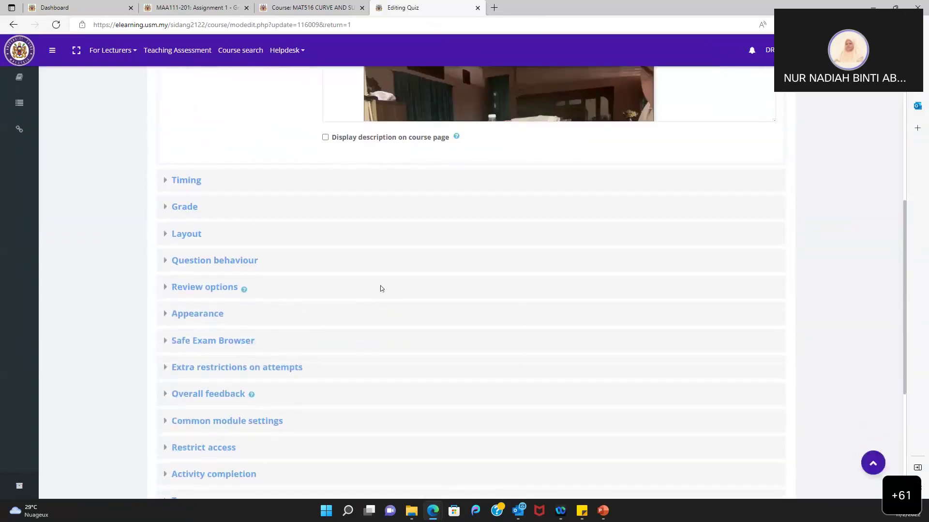
pyautogui.click(217, 289)
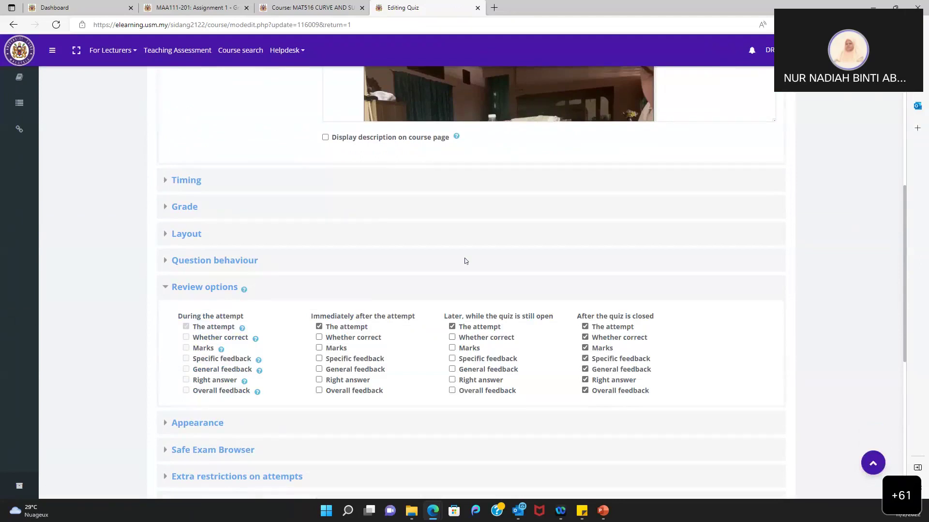
# - Return to Test 2 and open the report listing all student attempts
pyautogui.scroll(10, 465, 257)
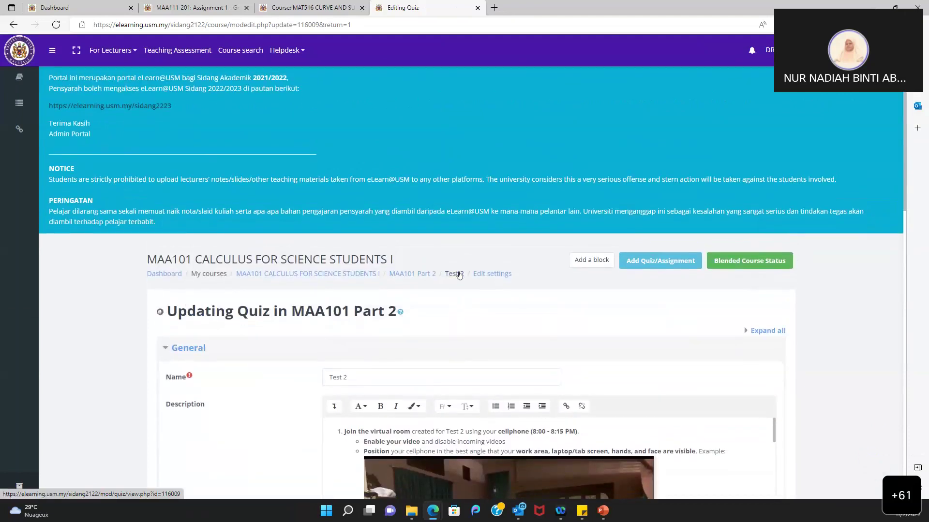
pyautogui.click(456, 273)
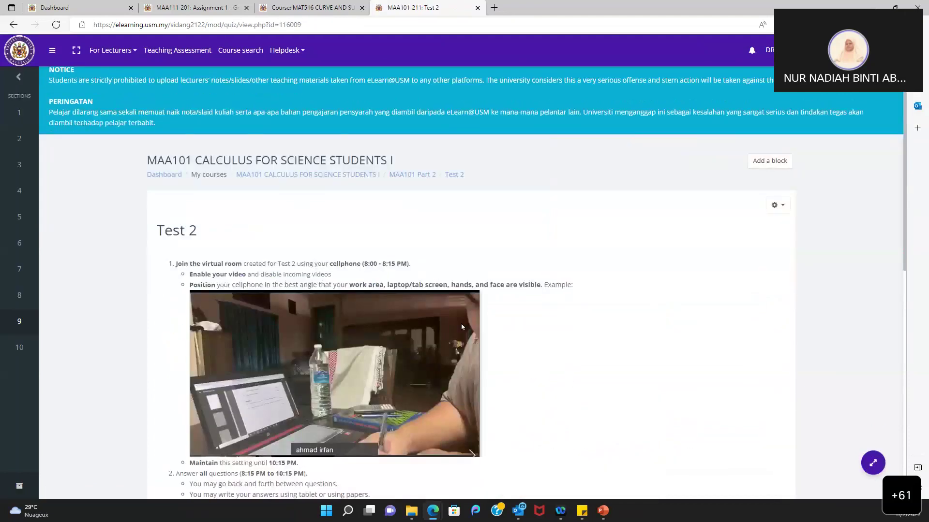
pyautogui.scroll(-8, 461, 327)
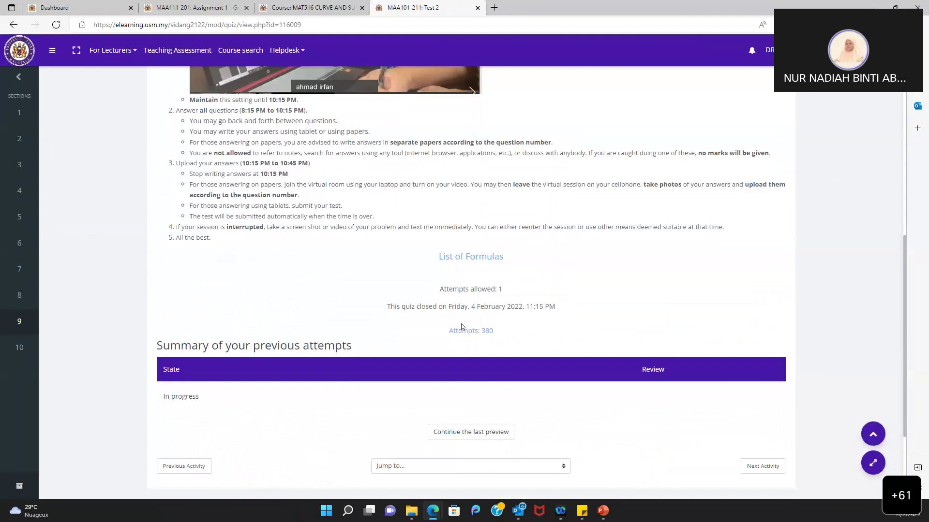
pyautogui.click(468, 332)
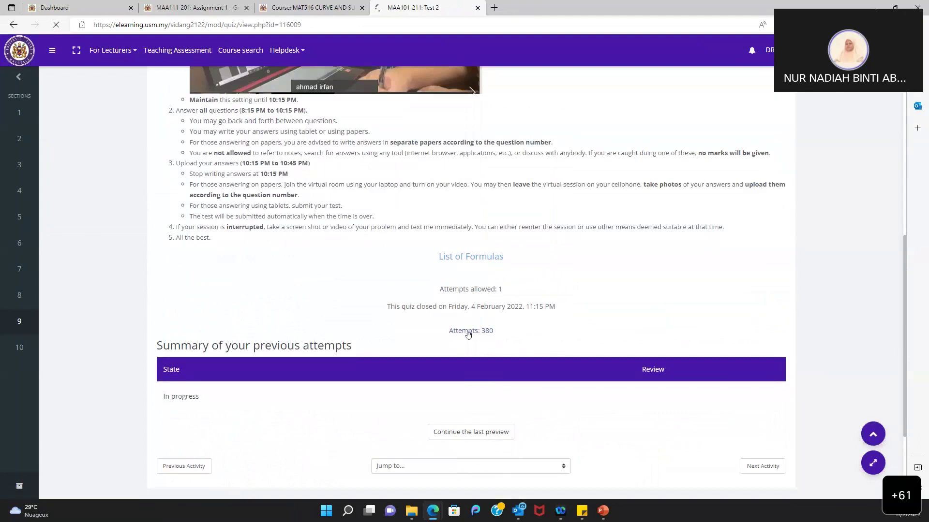
pyautogui.scroll(-6, 452, 314)
pyautogui.scroll(-5, 451, 314)
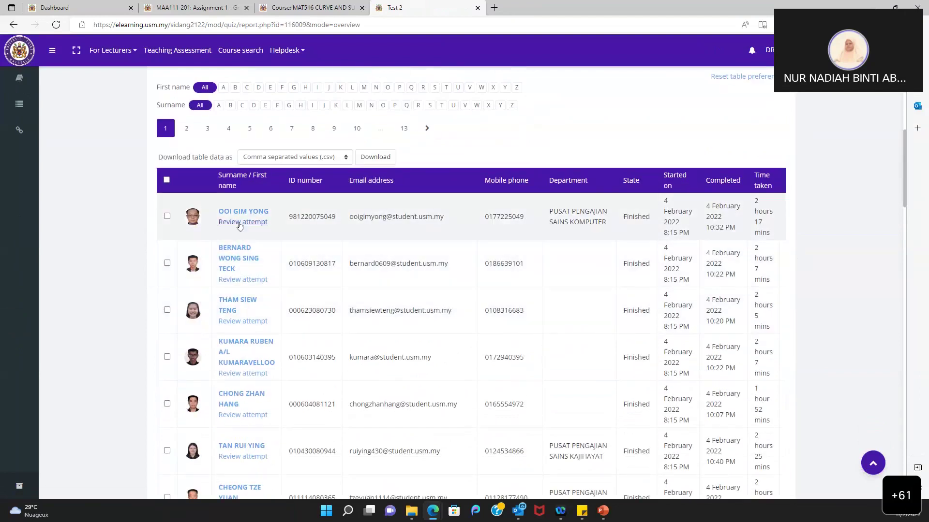
# - Open the first student's attempt review in a new tab and examine question 1's answer, marking scheme, comment and response history
pyautogui.rightClick(239, 223)
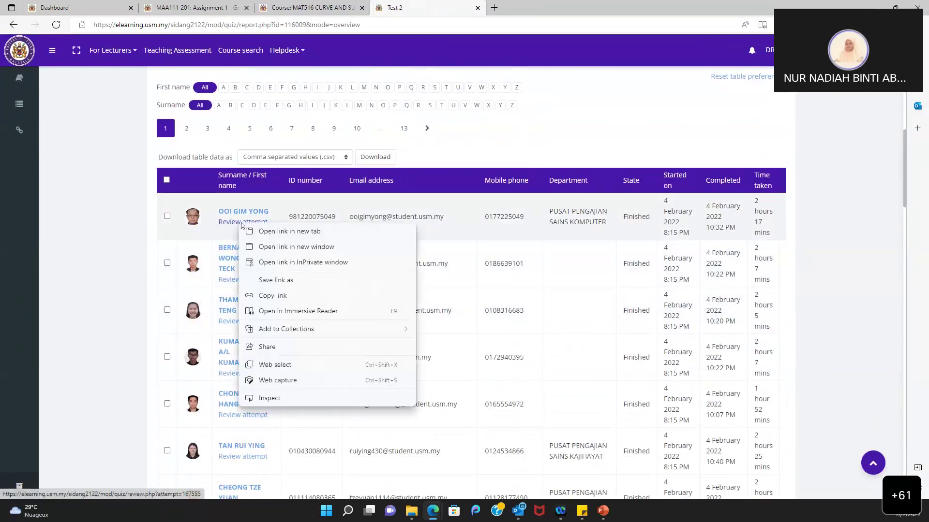
pyautogui.click(266, 232)
pyautogui.click(557, 7)
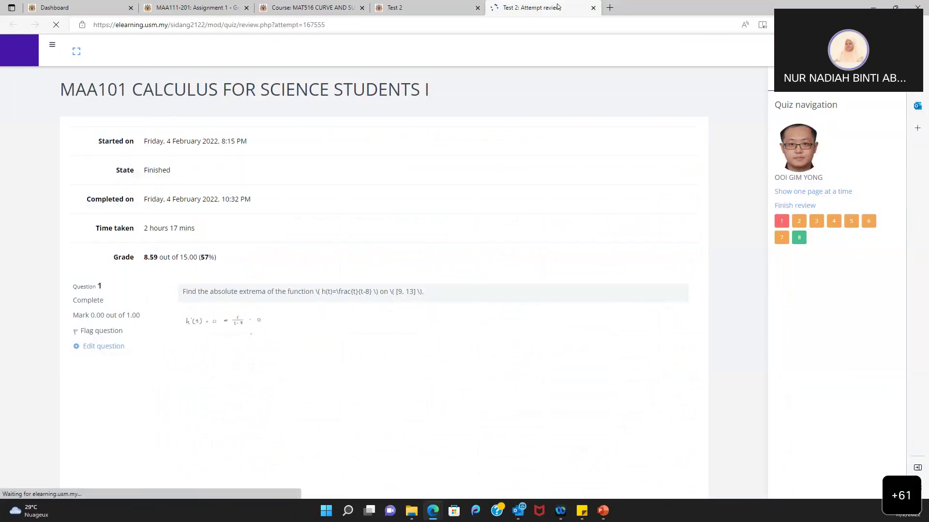
pyautogui.scroll(-2, 303, 276)
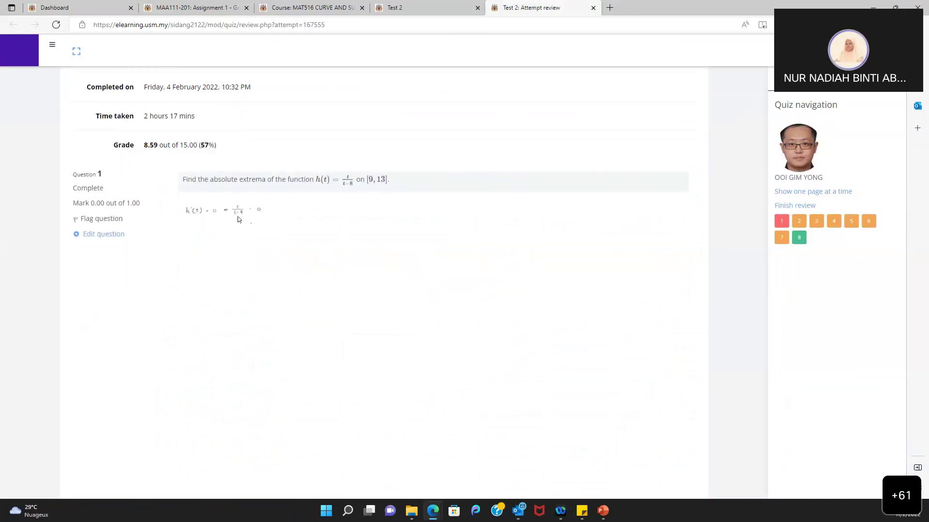
pyautogui.scroll(-5, 251, 285)
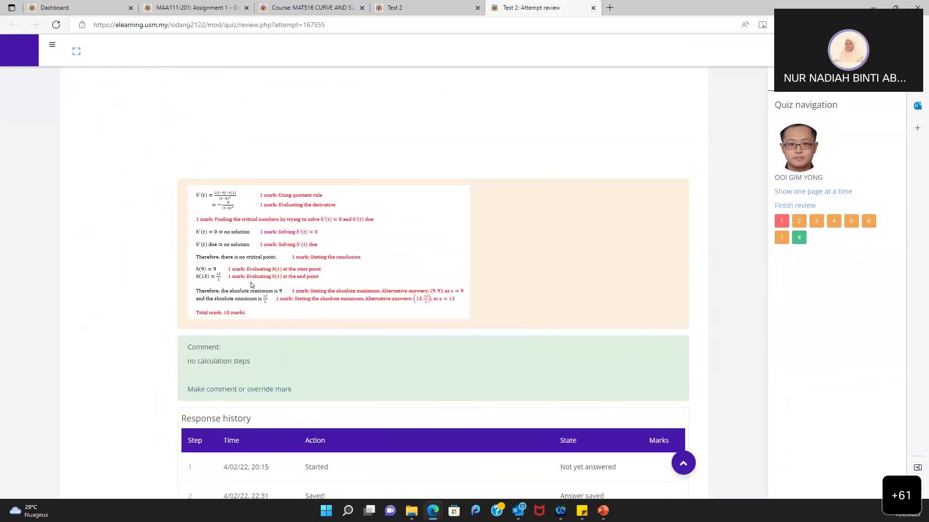
pyautogui.scroll(-3, 344, 328)
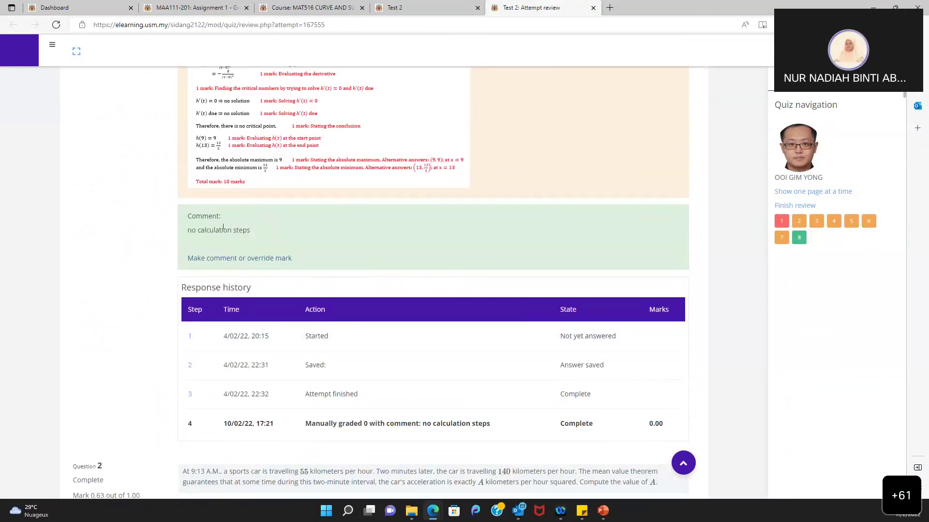
# - Examine question 2's answer, marking scheme and marker comment in the attempt review, then close the review
pyautogui.scroll(-5, 250, 307)
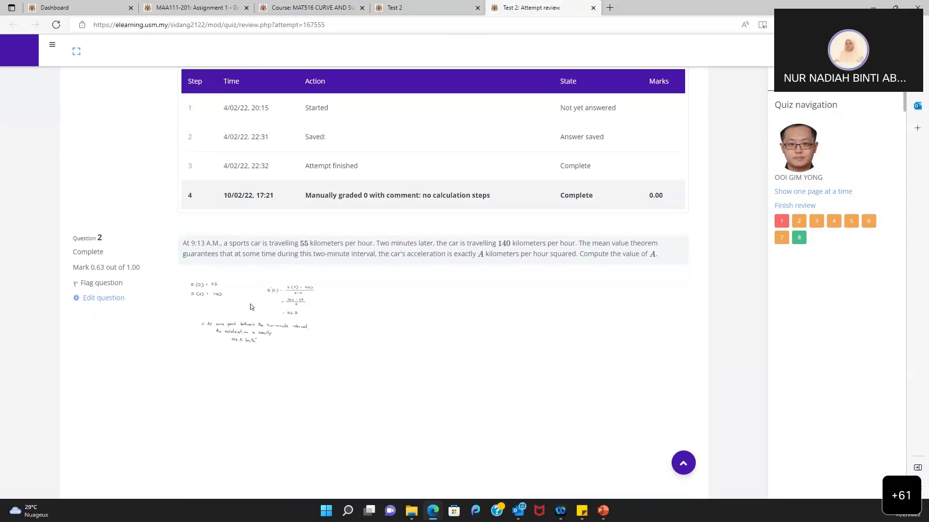
pyautogui.scroll(-8, 273, 328)
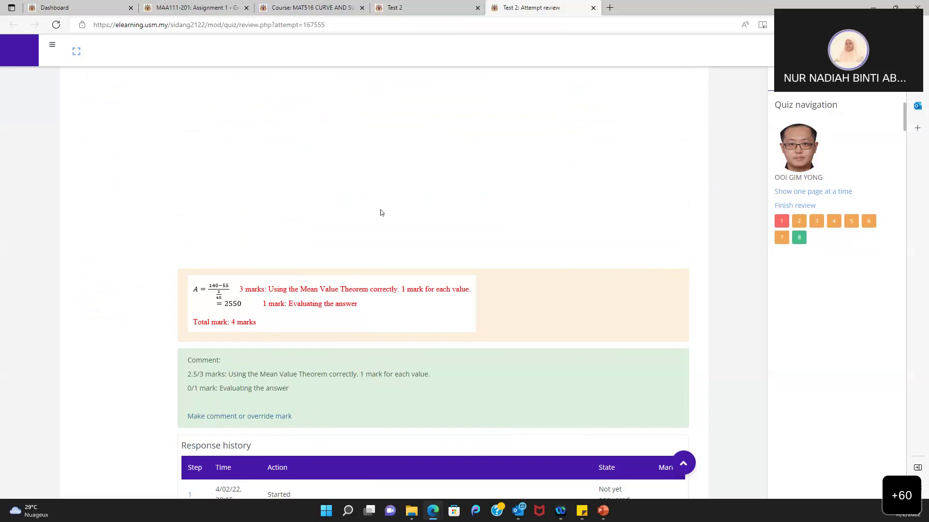
pyautogui.scroll(-6, 380, 195)
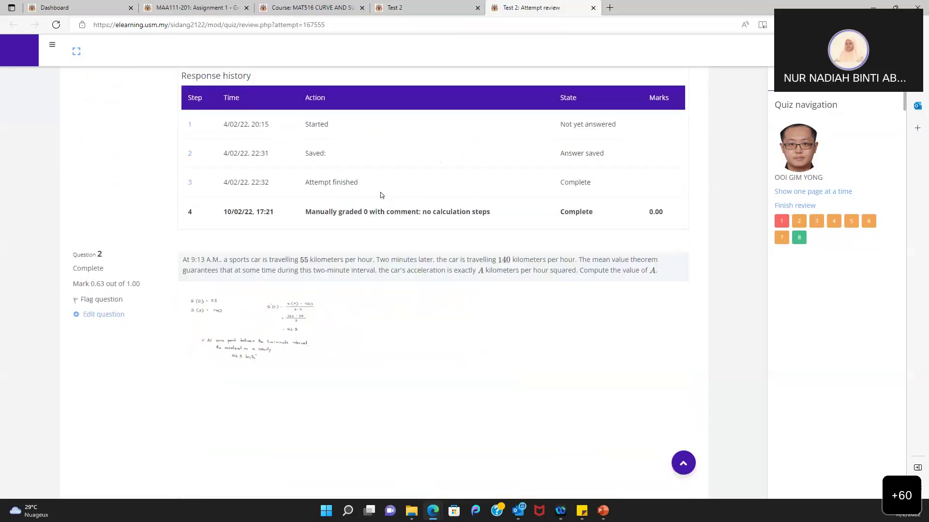
pyautogui.scroll(10, 380, 195)
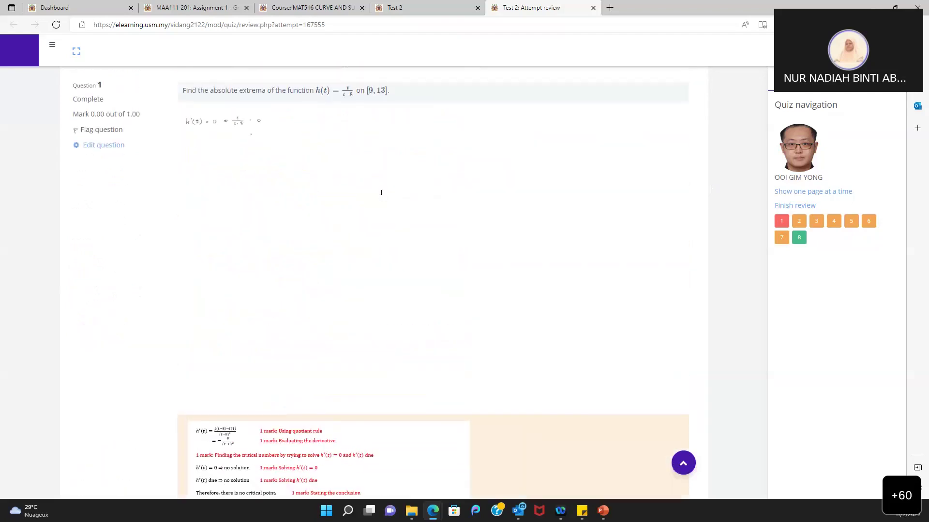
pyautogui.scroll(4, 380, 195)
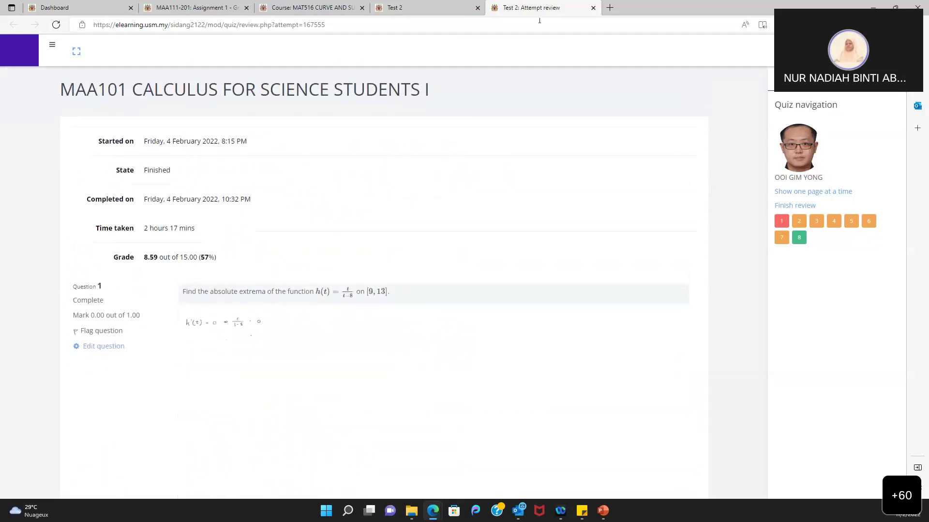
pyautogui.click(593, 7)
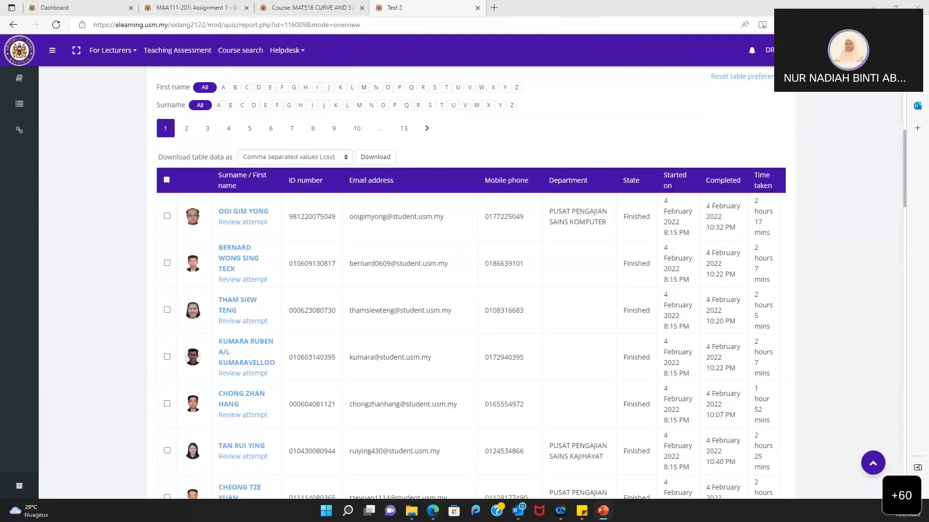
pyautogui.hotkey('alt', 'Tab')
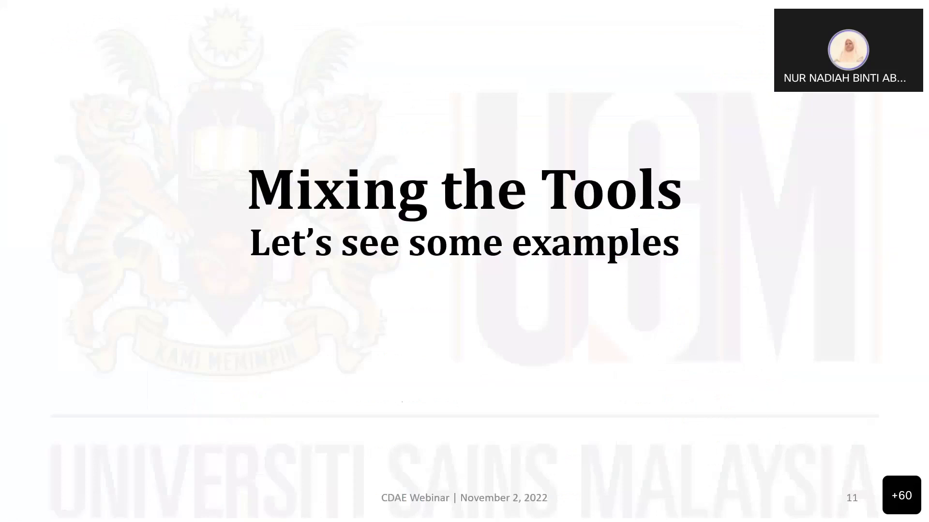
pyautogui.hotkey('alt', 'Tab')
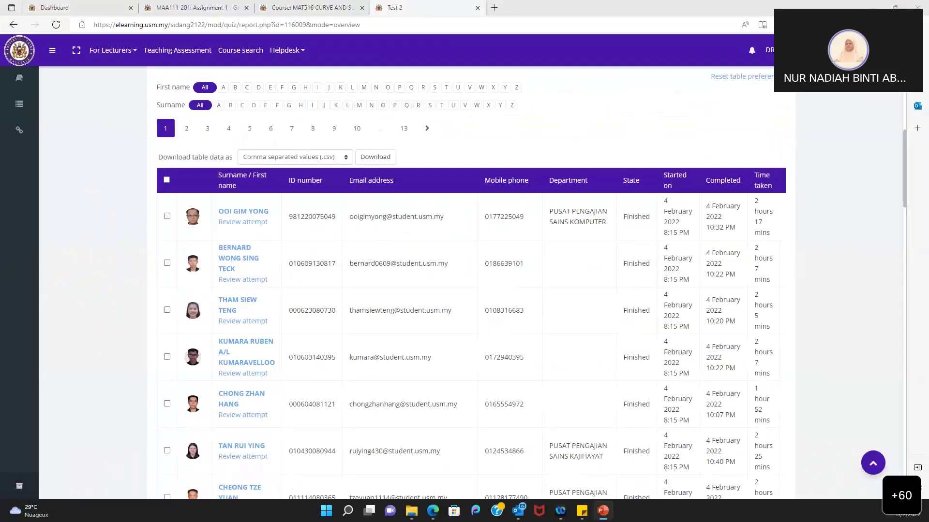
pyautogui.scroll(8, 105, 311)
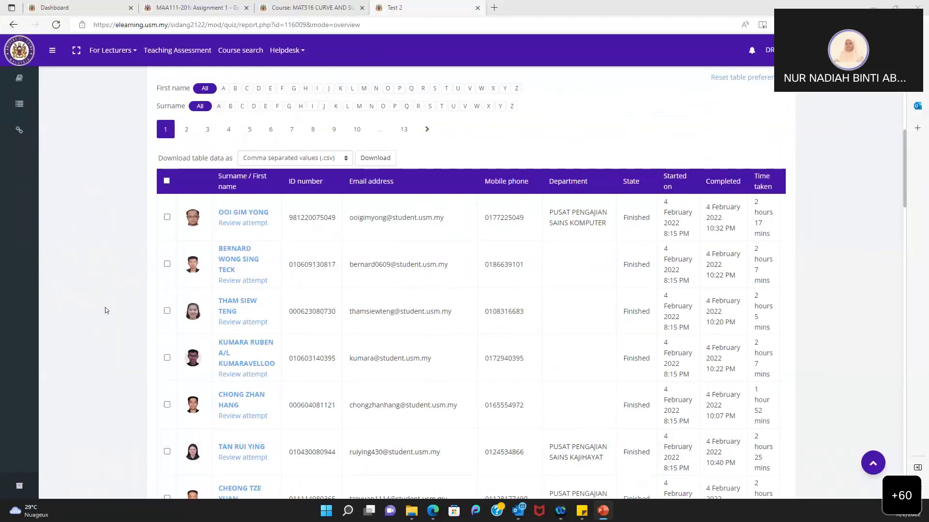
pyautogui.scroll(4, 105, 311)
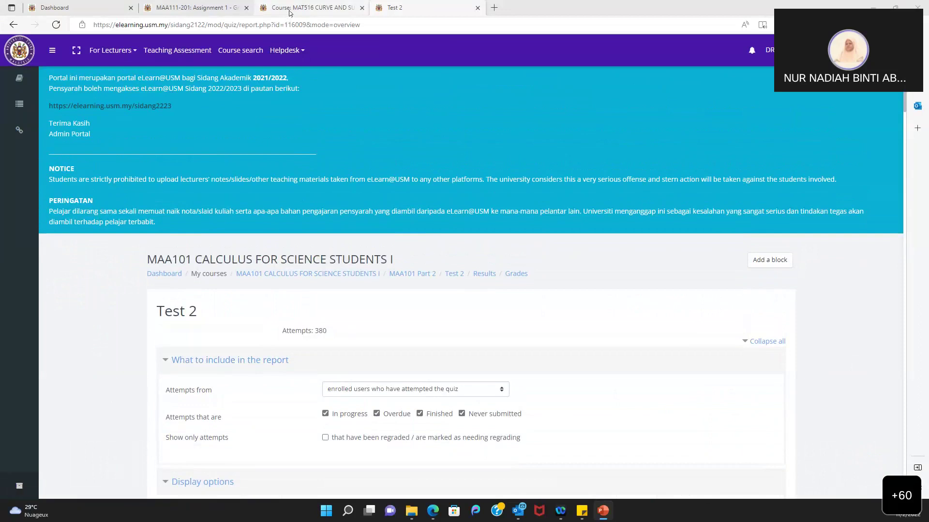
# - Switch to the MAT516 course page and open its separate quiz and assignment portal
pyautogui.moveTo(291, 11)
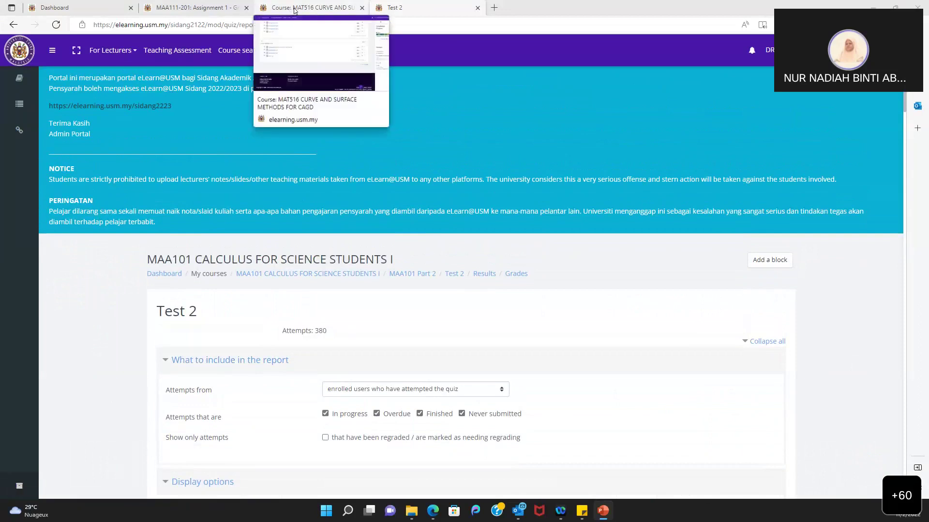
pyautogui.click(293, 10)
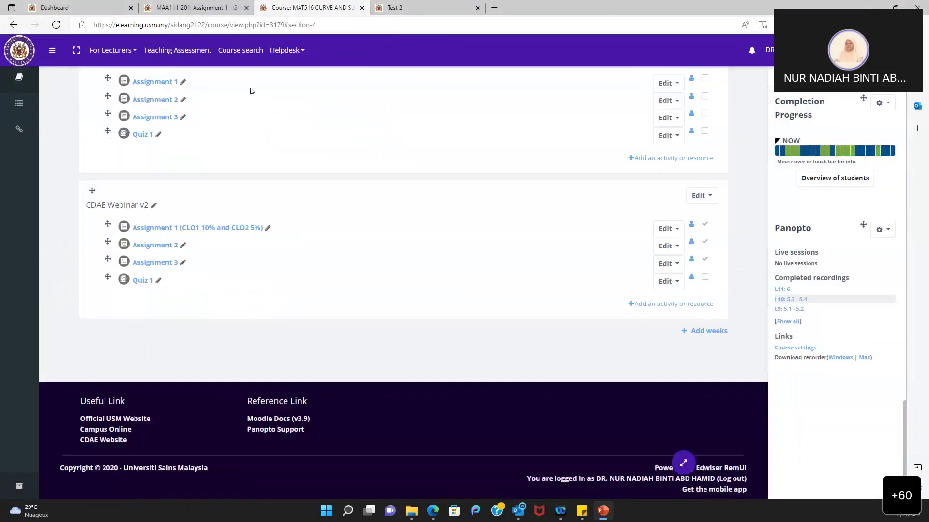
pyautogui.scroll(6, 252, 151)
pyautogui.scroll(10, 252, 153)
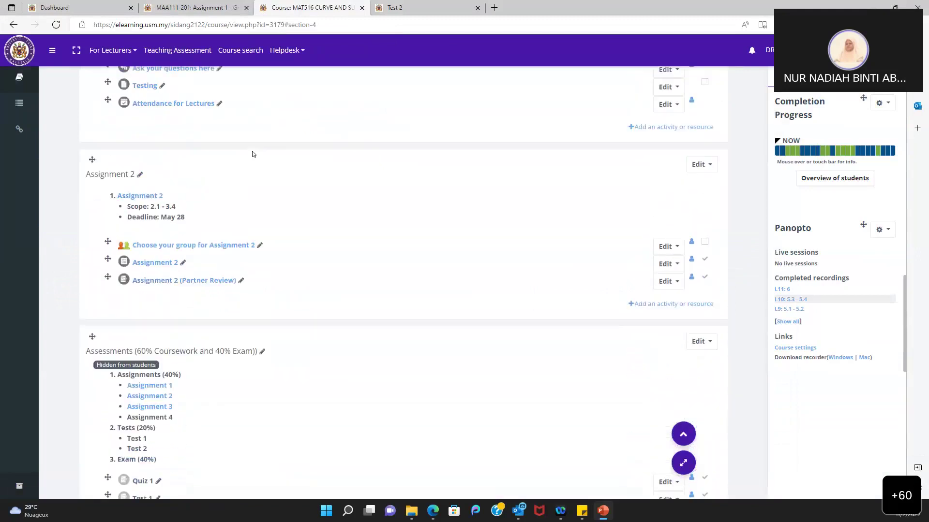
pyautogui.scroll(15, 252, 153)
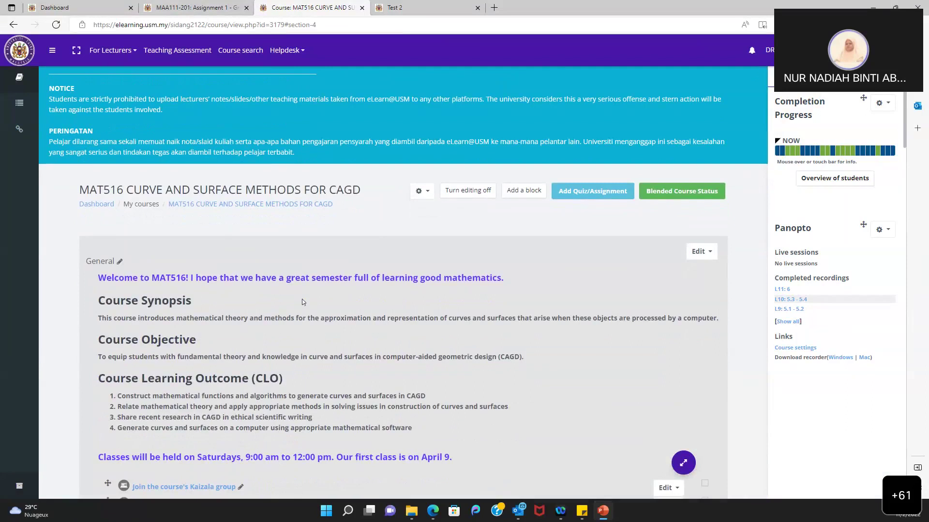
pyautogui.click(607, 195)
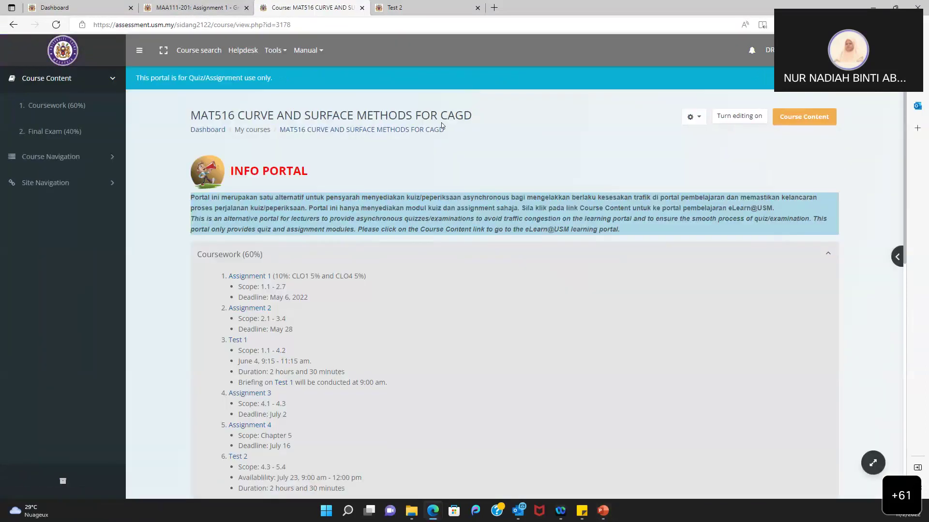
# - Open the coursework's Assignment 1 in a new tab and view the first student's grade and feedback files on the grading page
pyautogui.scroll(-3, 431, 275)
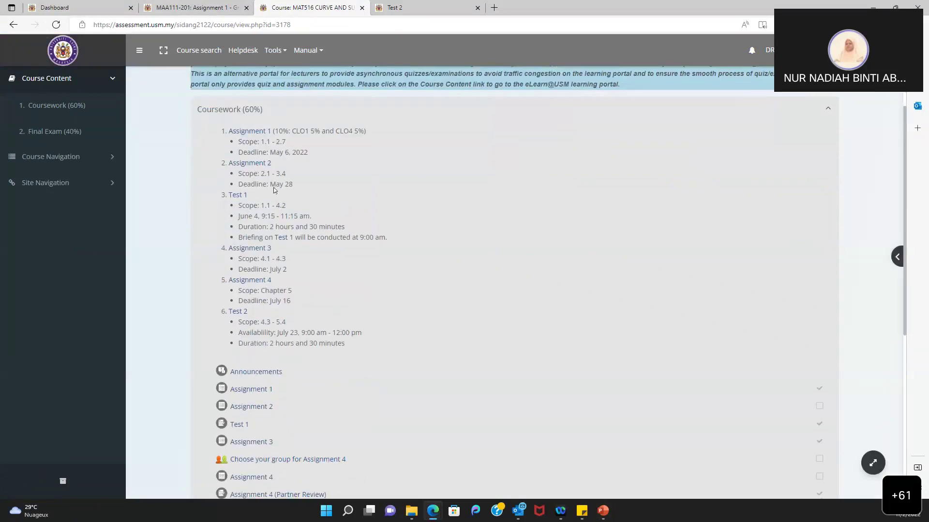
pyautogui.scroll(-3, 316, 344)
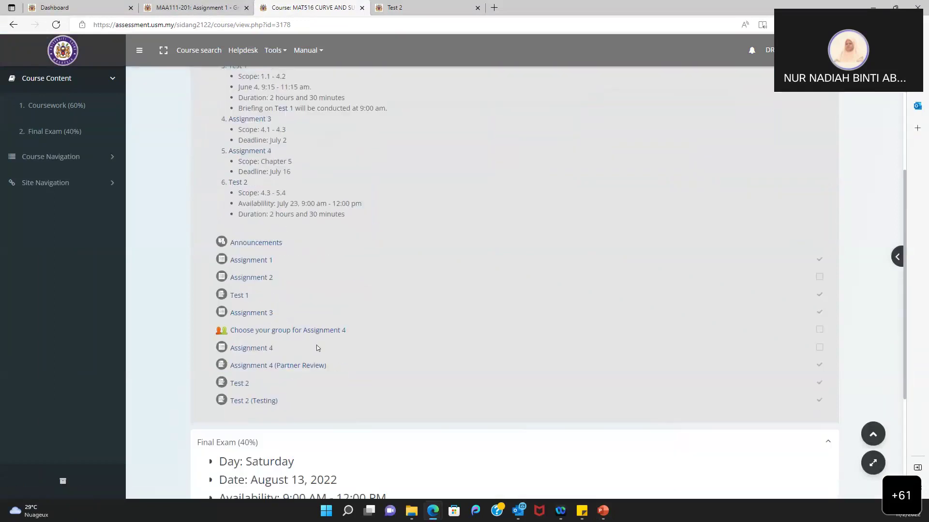
pyautogui.rightClick(253, 262)
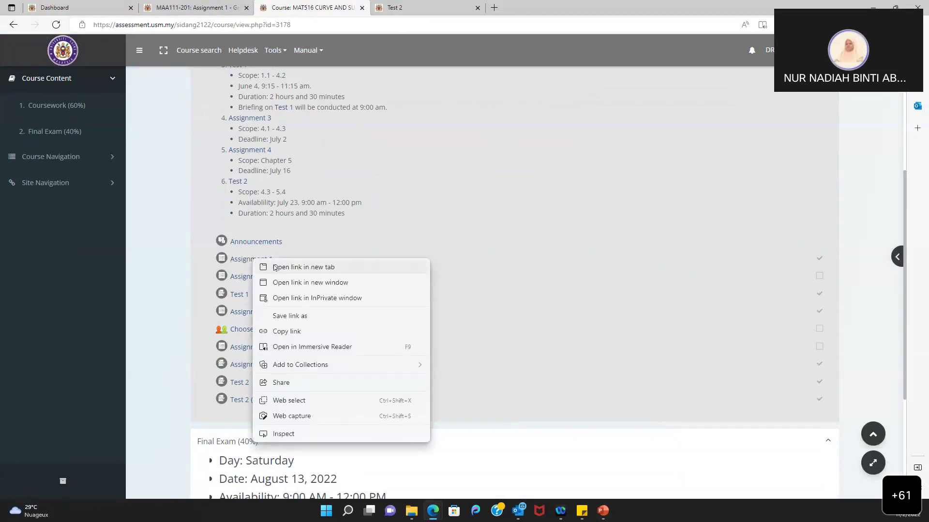
pyautogui.click(274, 267)
pyautogui.hotkey('ctrl', 'Tab')
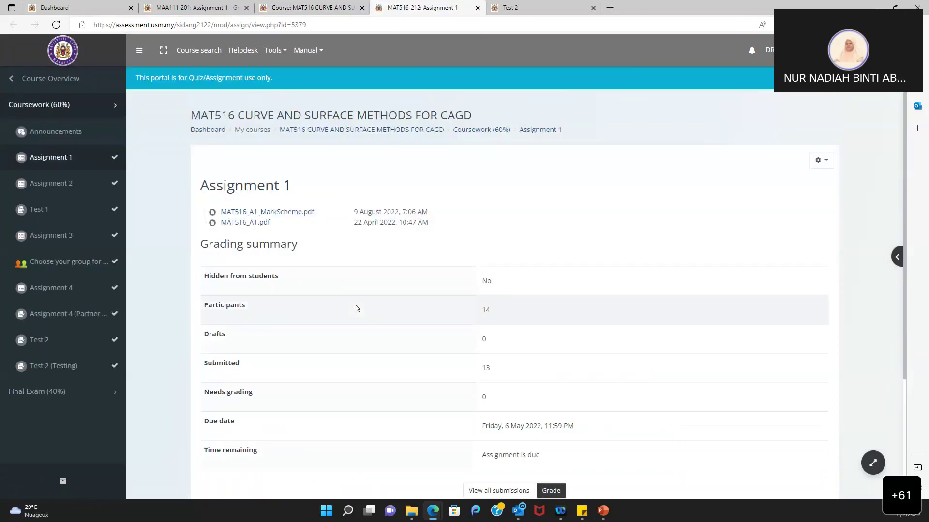
pyautogui.scroll(-3, 355, 308)
pyautogui.click(553, 330)
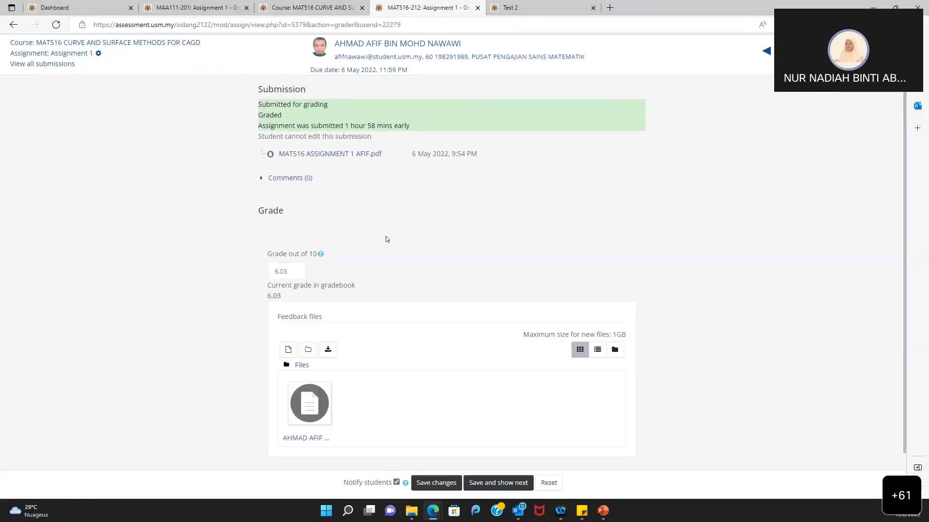
pyautogui.scroll(-1, 386, 239)
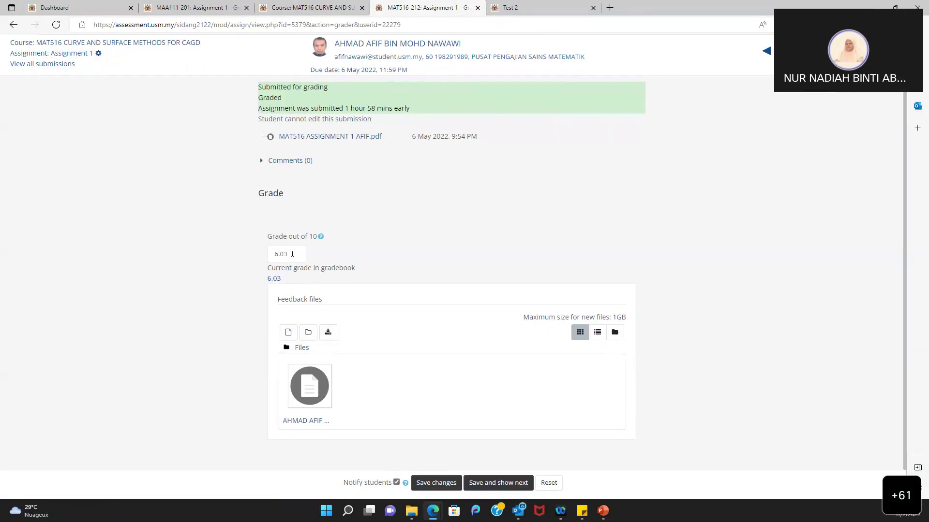
# - From the MAT516 course, open Assignment 2's grading page in a new tab, review the CLO2 and CLO3 criterion marks, and close it
pyautogui.click(339, 9)
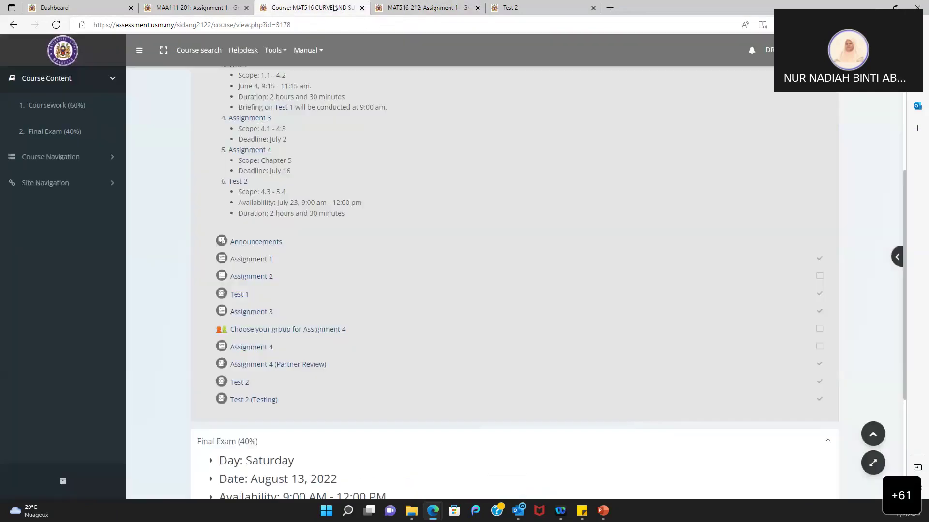
pyautogui.rightClick(250, 278)
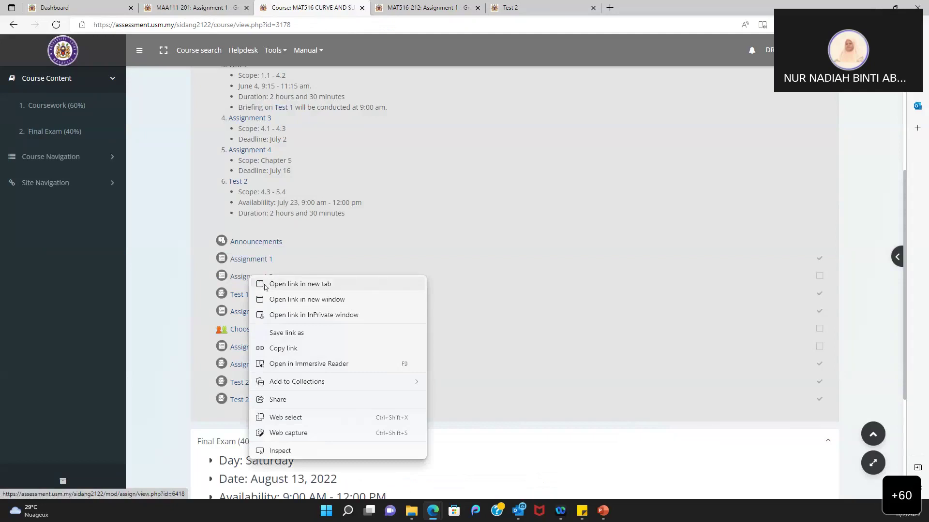
pyautogui.click(265, 285)
pyautogui.click(545, 4)
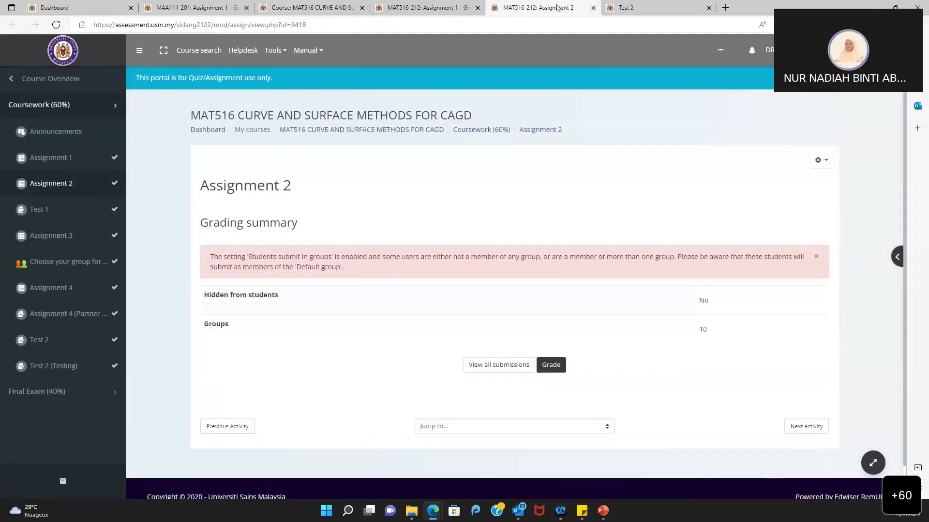
pyautogui.click(551, 364)
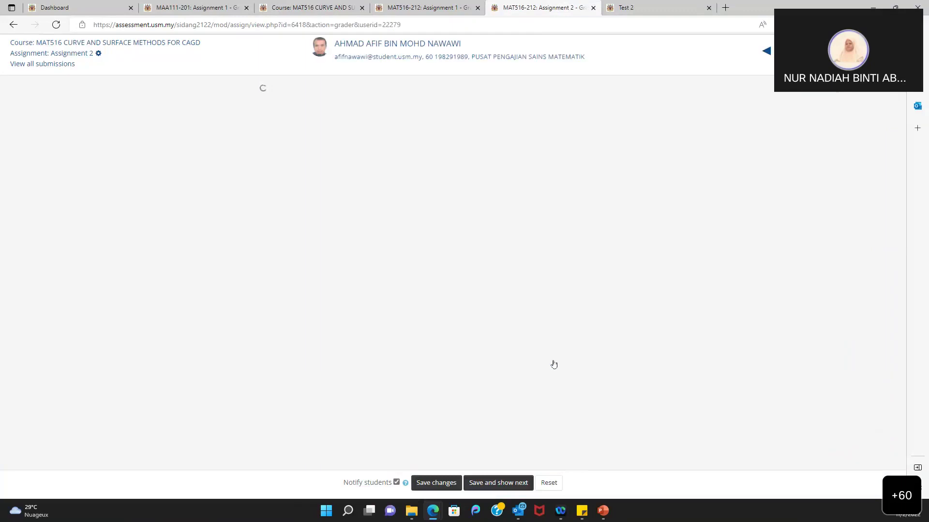
pyautogui.scroll(-2, 351, 224)
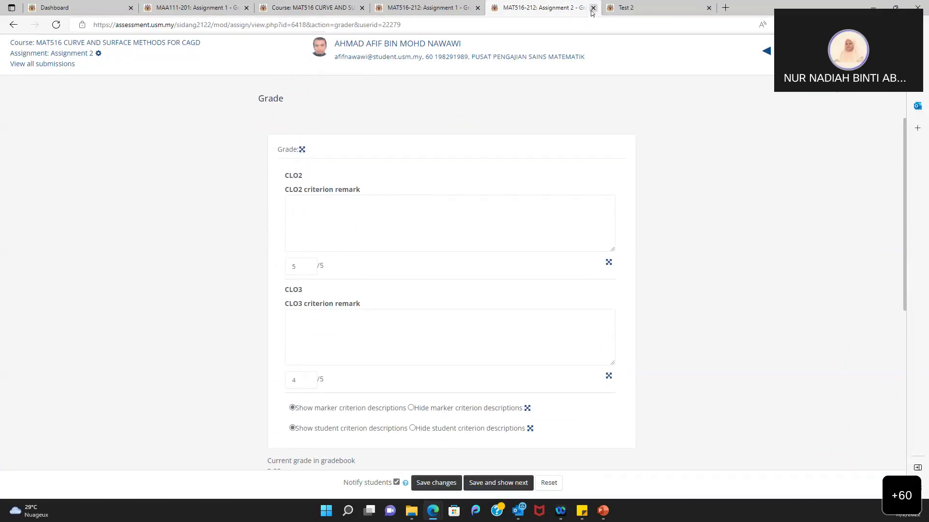
pyautogui.hotkey('ctrl', 'w')
# - Return to the MAT516 course, open Test 2 in a new tab and review its instructions and proctoring details
pyautogui.click(319, 9)
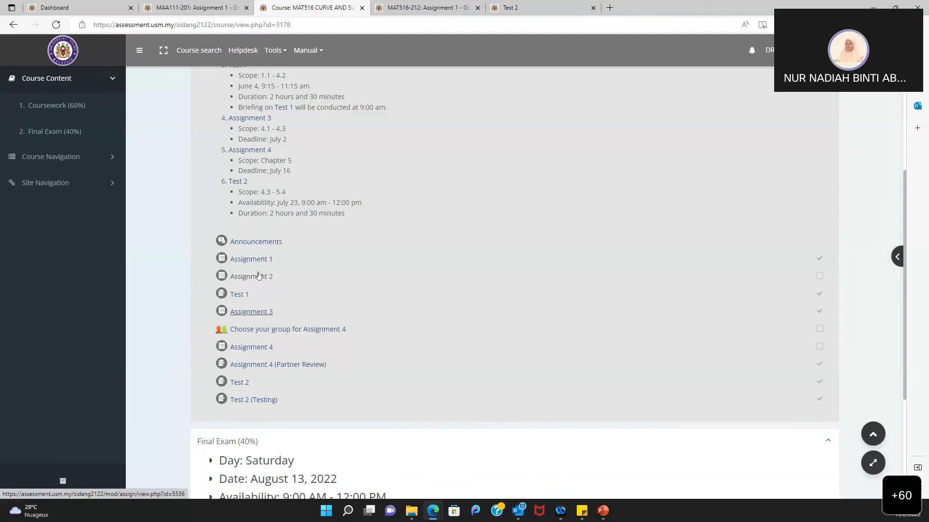
pyautogui.scroll(-1, 328, 369)
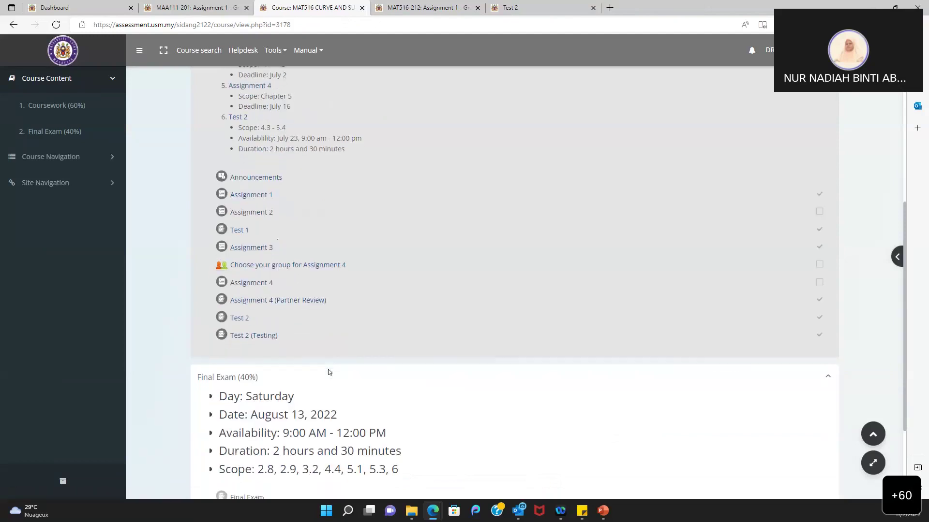
pyautogui.rightClick(232, 323)
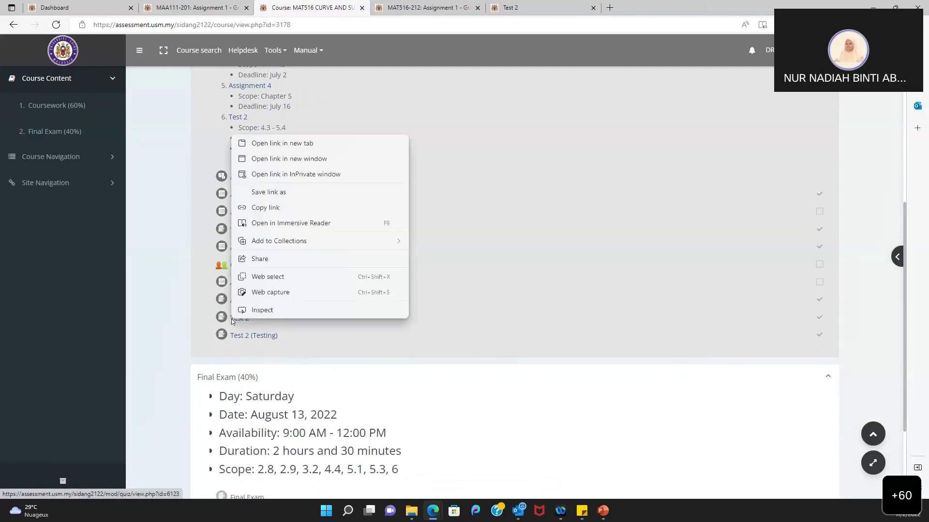
pyautogui.click(300, 144)
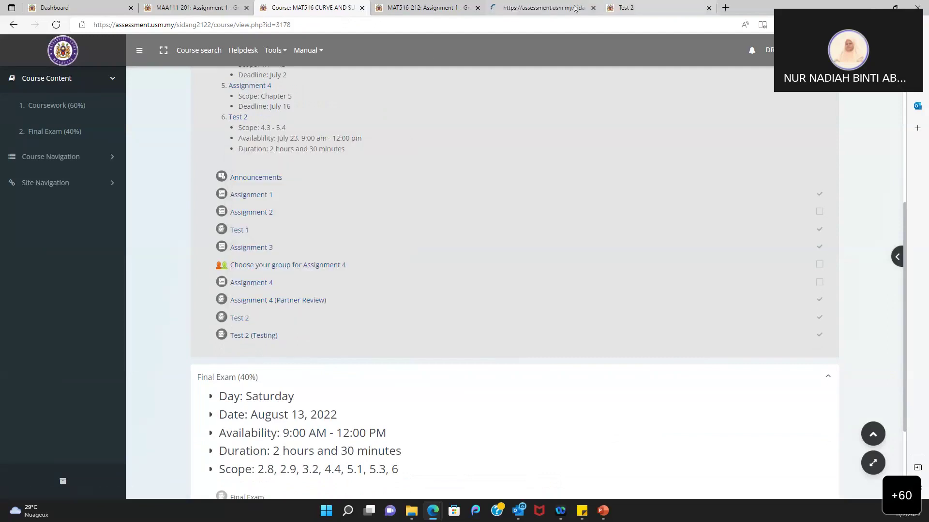
pyautogui.click(532, 8)
pyautogui.scroll(-2, 538, 331)
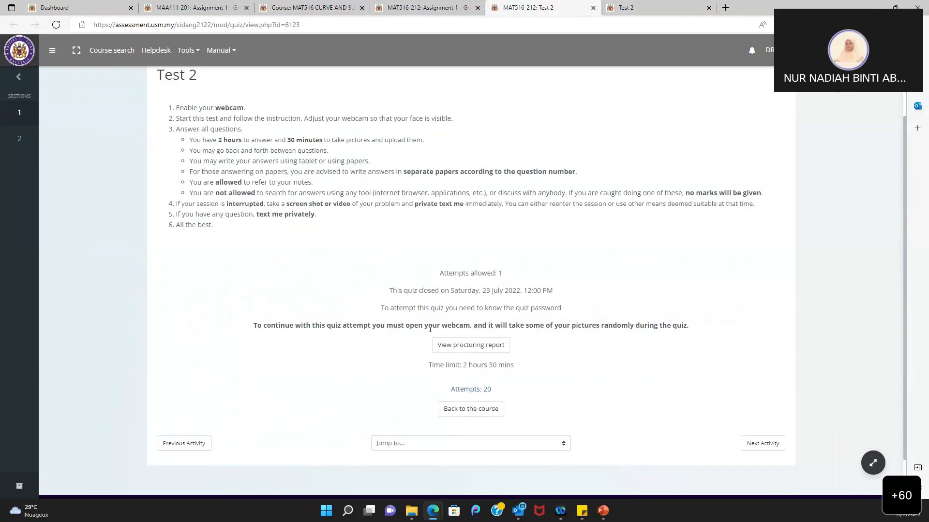
# - Open Test 2's proctoring report and look through the list of students, warnings and actions
pyautogui.click(461, 347)
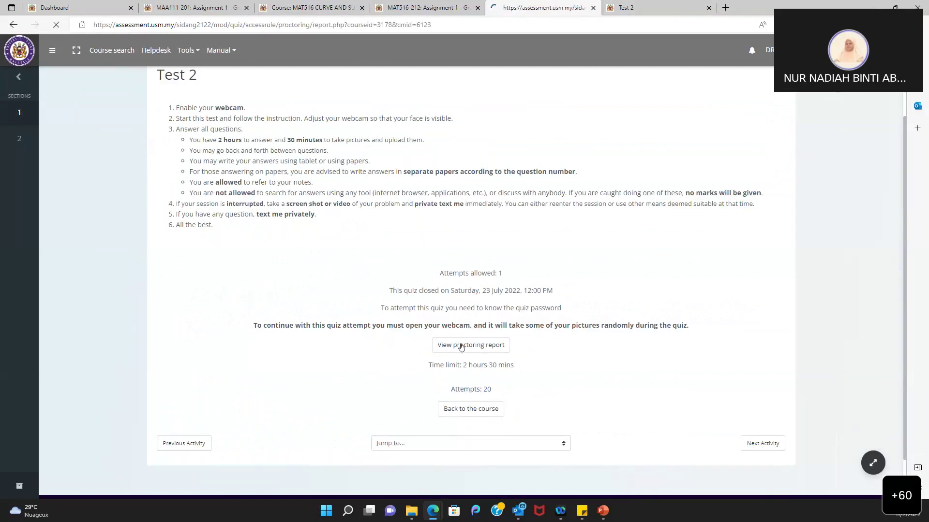
pyautogui.scroll(-5, 289, 346)
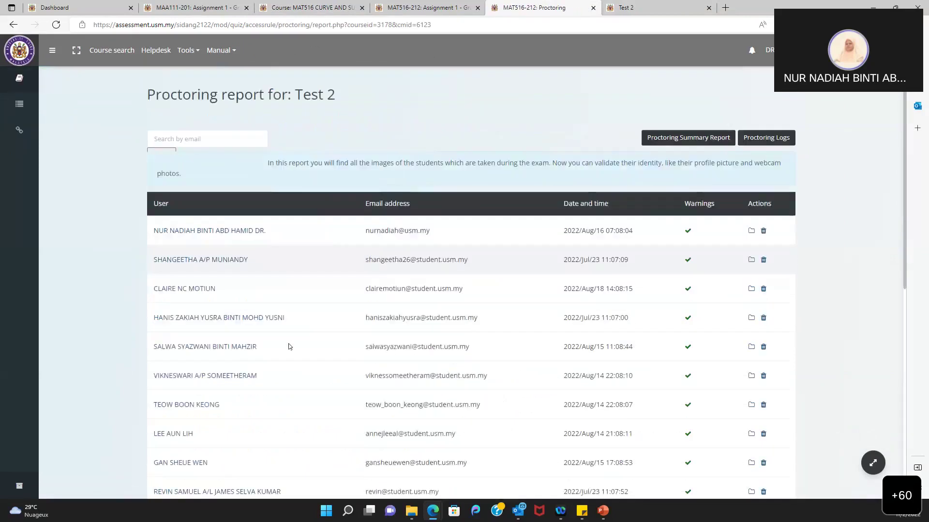
pyautogui.scroll(5, 290, 346)
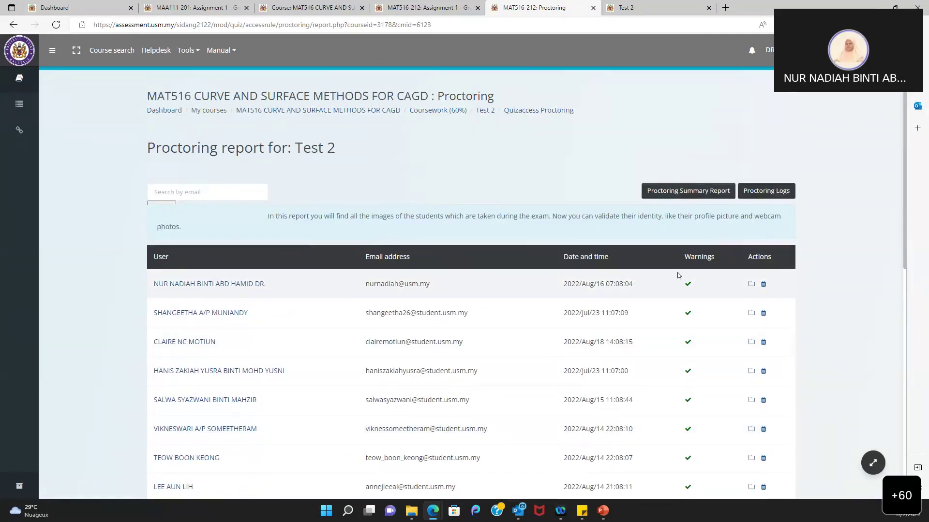
pyautogui.scroll(-1, 683, 319)
pyautogui.scroll(-10, 681, 329)
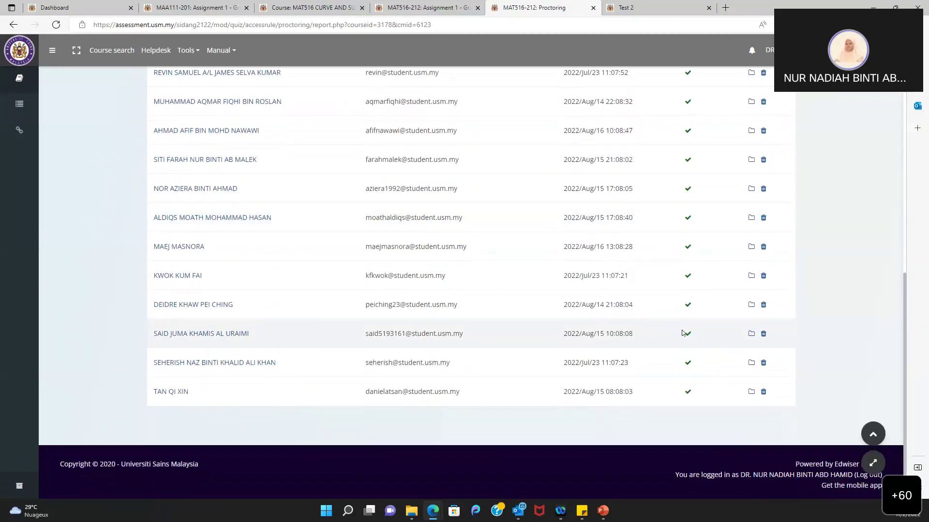
# - Close Test 2's proctoring report and look over the activities and Final Exam section on the MAT516 course page
pyautogui.scroll(10, 645, 200)
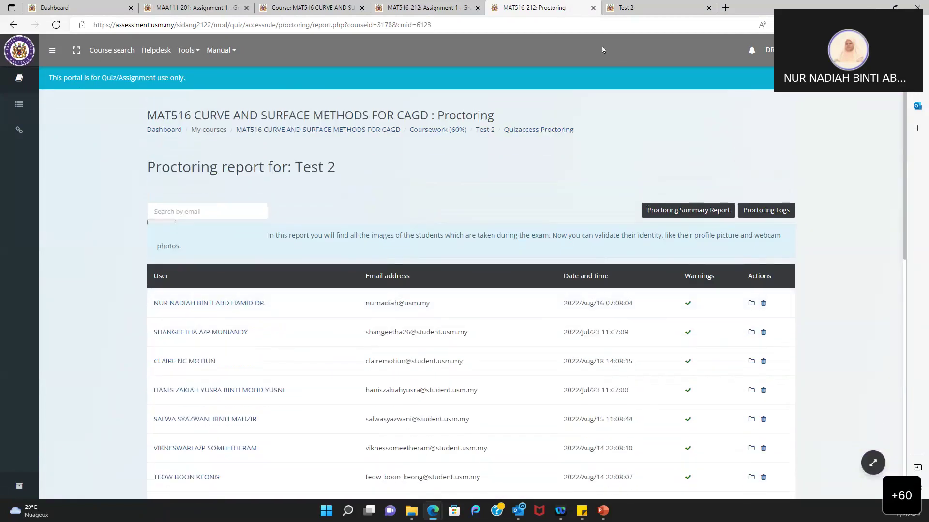
pyautogui.click(592, 8)
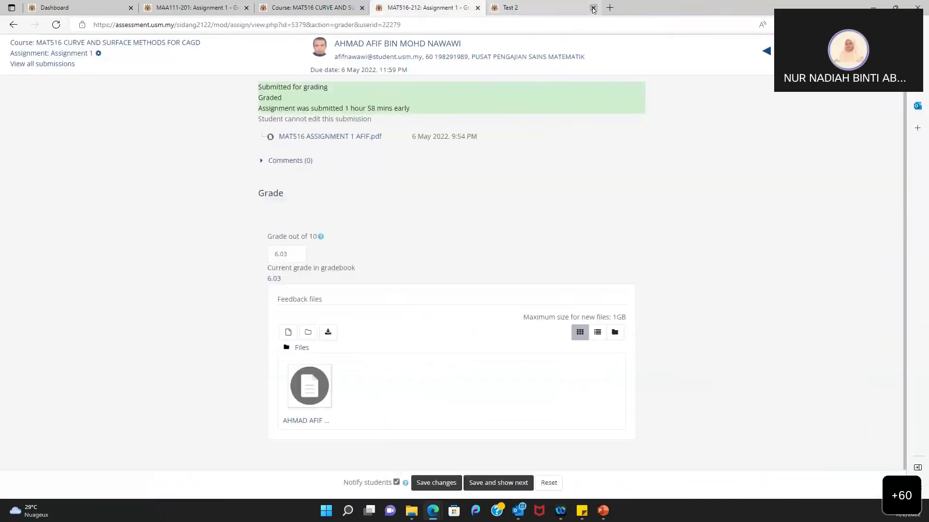
pyautogui.scroll(1, 391, 195)
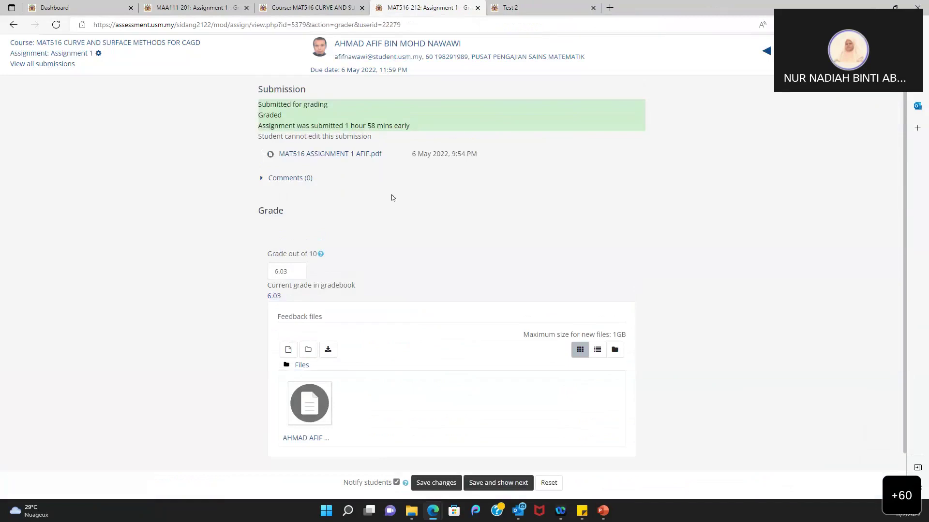
pyautogui.click(310, 7)
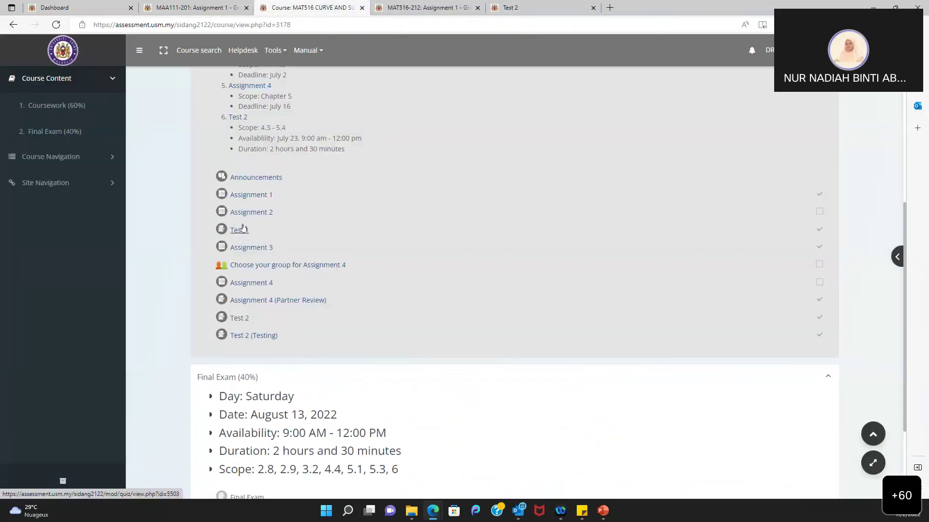
pyautogui.scroll(-3, 379, 337)
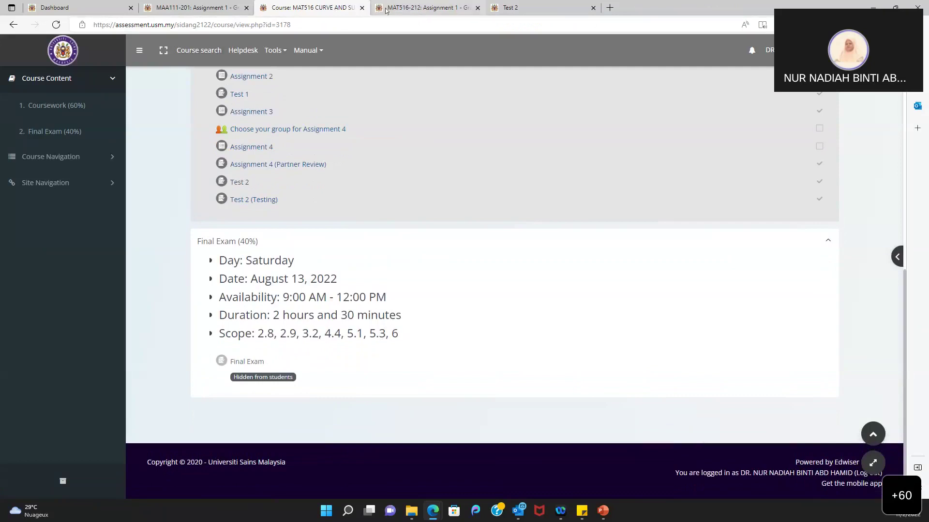
# - From Assignment 1's grading page, go through the MAT516 course content to the eLearn@USM dashboard and open the MAA101 course
pyautogui.click(421, 7)
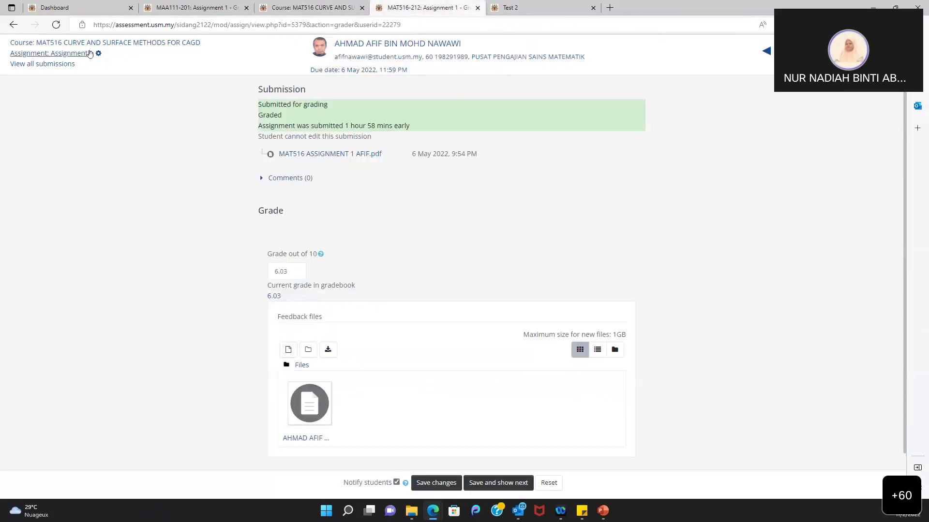
pyautogui.click(194, 44)
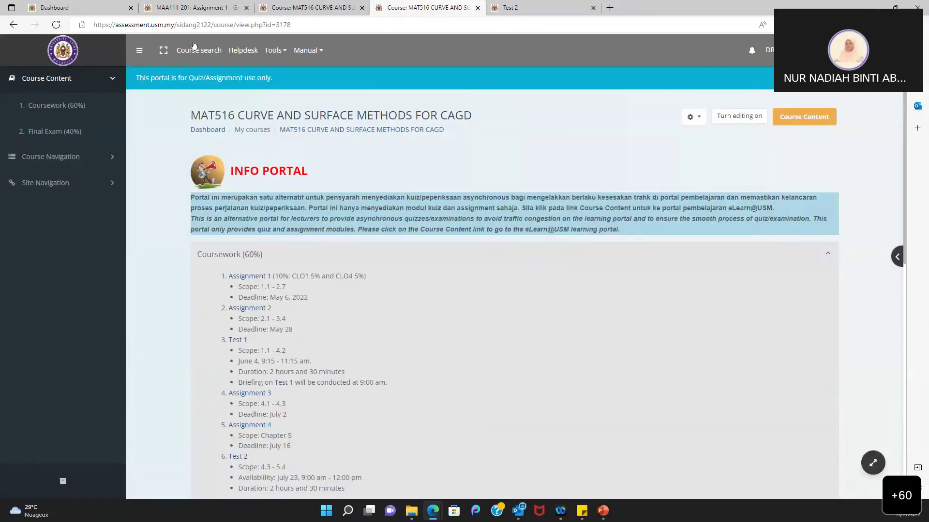
pyautogui.click(826, 120)
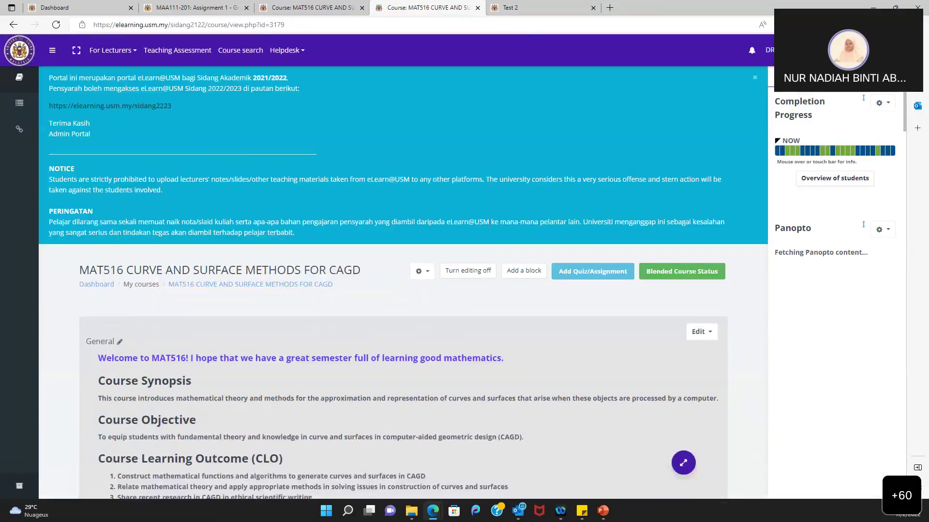
pyautogui.click(96, 286)
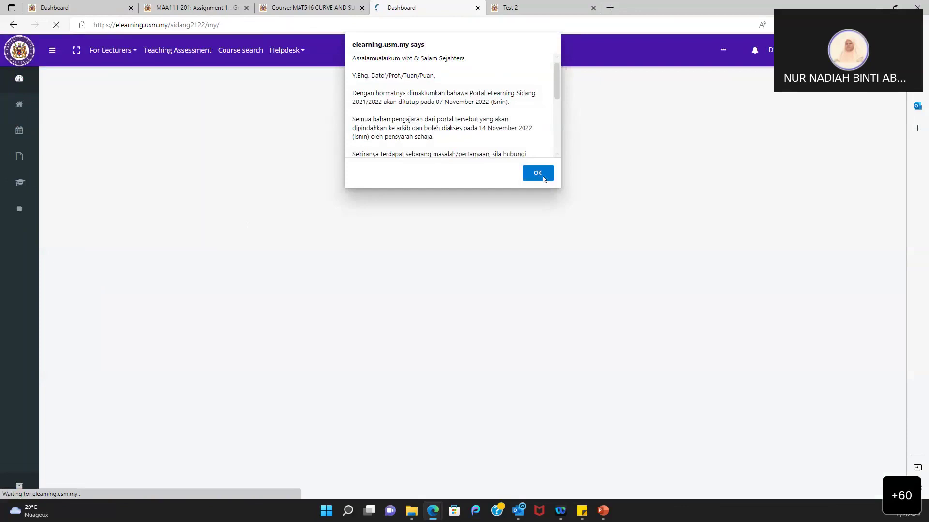
pyautogui.click(537, 173)
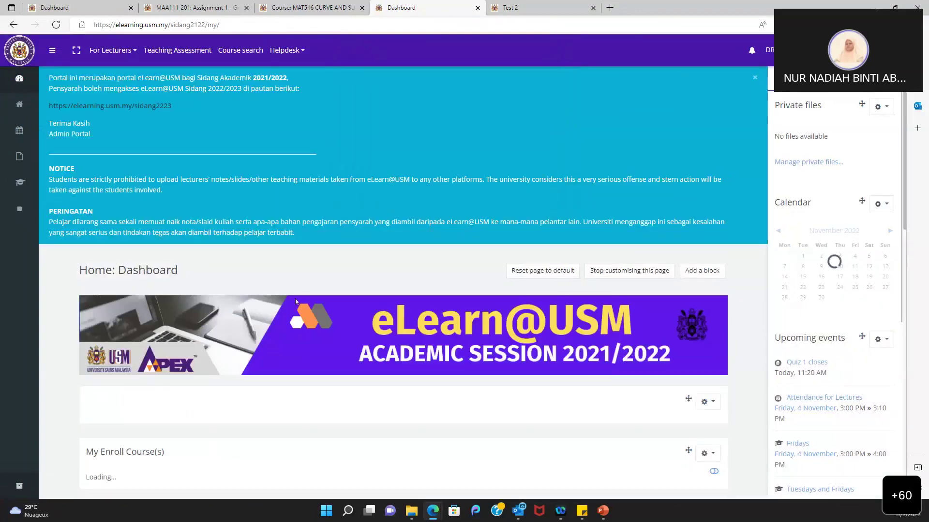
pyautogui.scroll(-3, 295, 300)
pyautogui.click(188, 335)
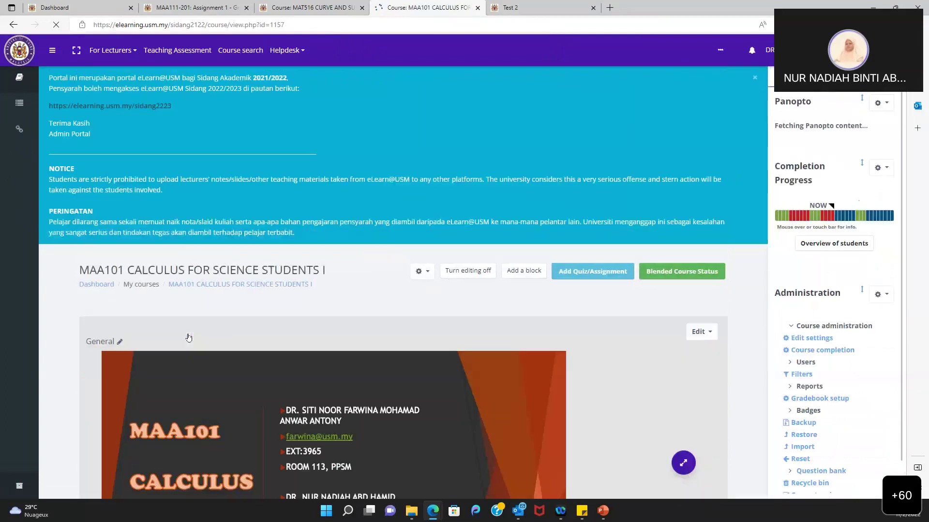
# - Jump to the MAA101 Part 2 section of the course and look through its assessments and activities
pyautogui.click(54, 50)
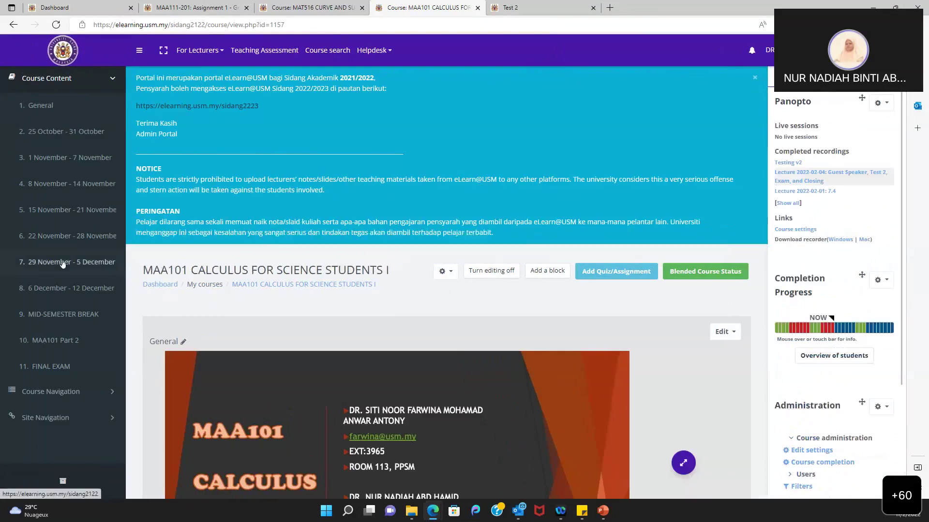
pyautogui.scroll(-2, 62, 281)
pyautogui.click(61, 343)
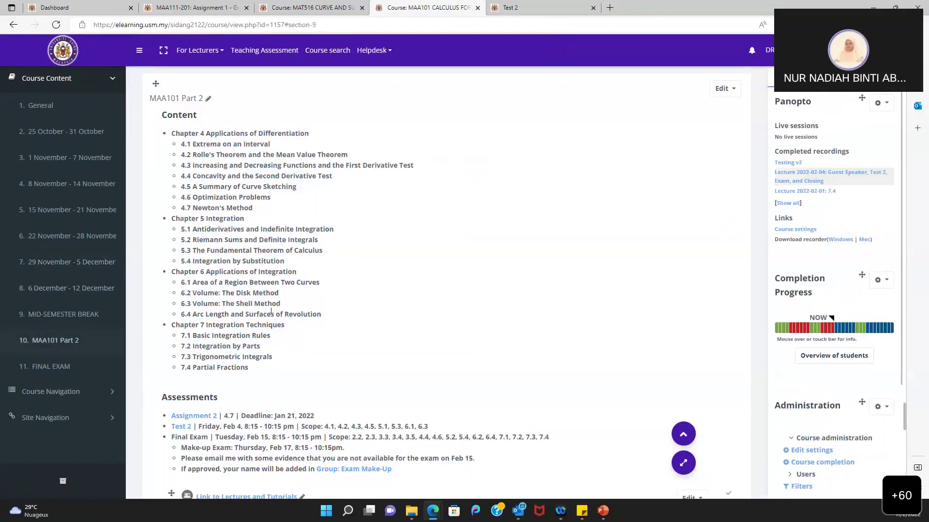
pyautogui.scroll(-4, 299, 324)
pyautogui.scroll(-2, 299, 324)
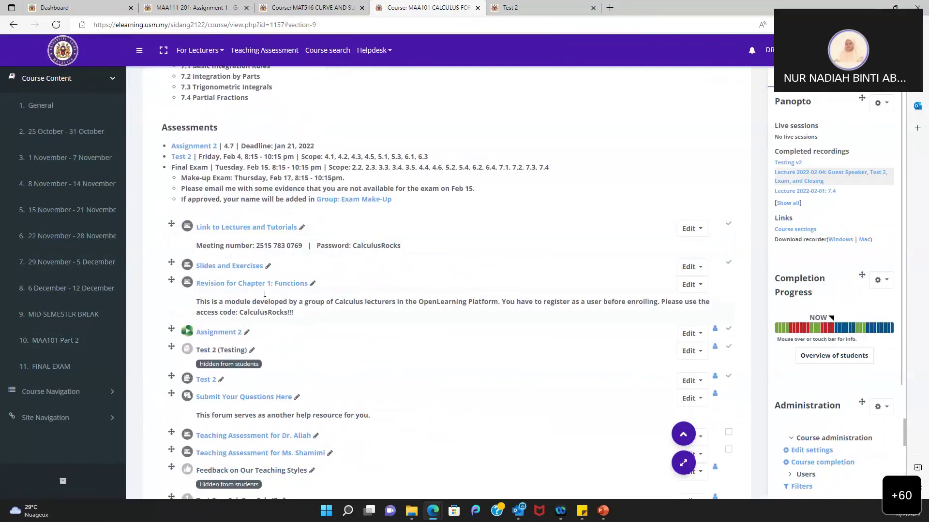
pyautogui.scroll(-1, 264, 294)
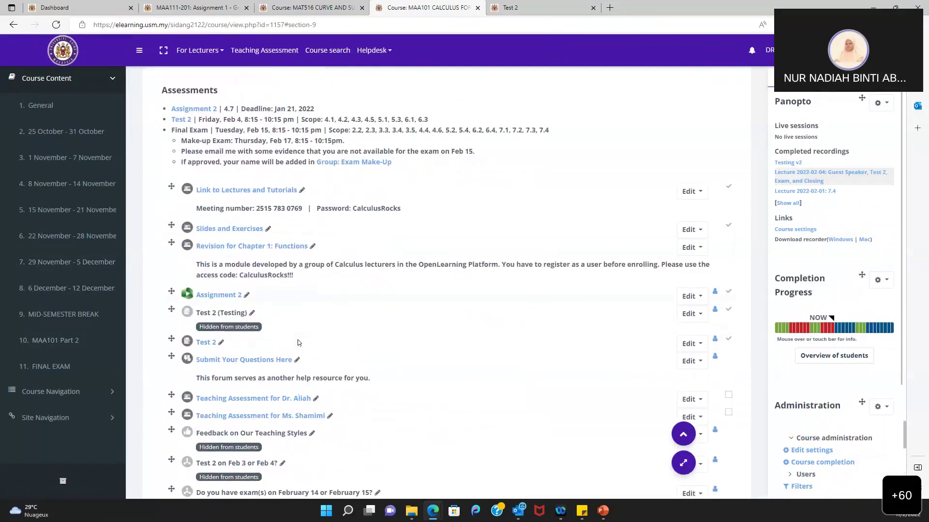
pyautogui.rightClick(219, 294)
pyautogui.click(242, 301)
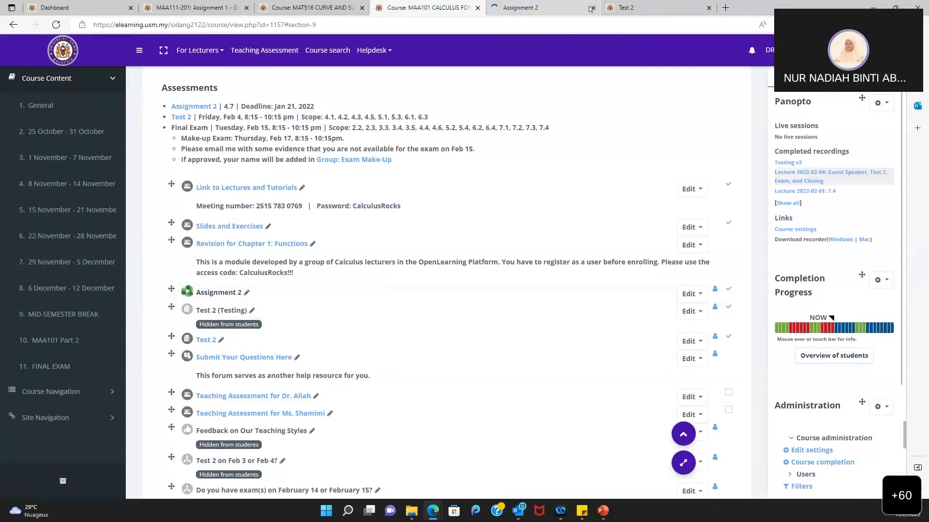
pyautogui.click(587, 8)
# - Duplicate the MAA101 course tab and look through the Part 2 activities down to the Final Exam section's instructions
pyautogui.click(398, 275)
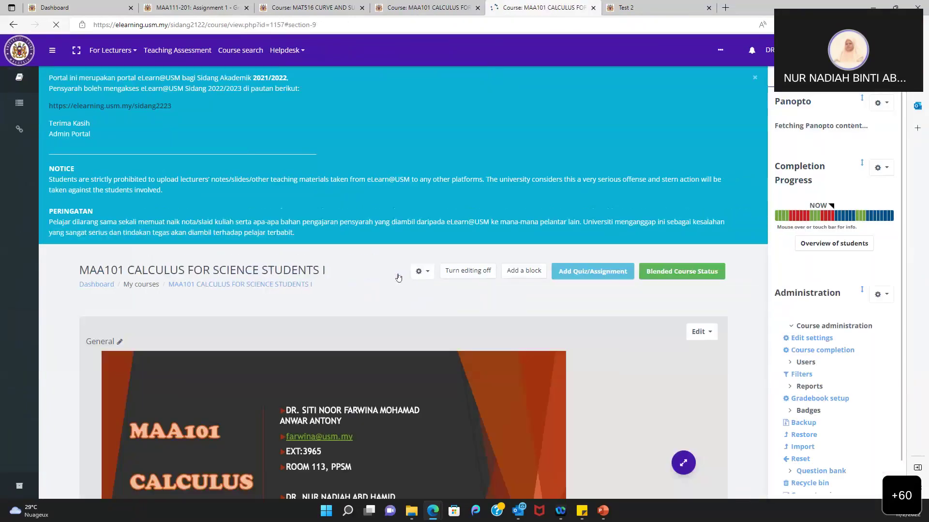
pyautogui.scroll(-10, 347, 320)
pyautogui.scroll(-2, 347, 321)
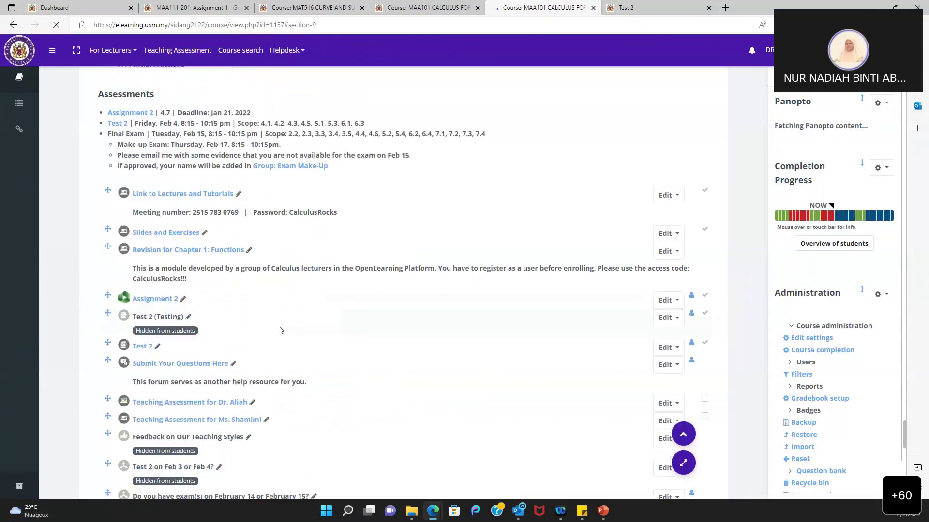
pyautogui.scroll(-1, 203, 349)
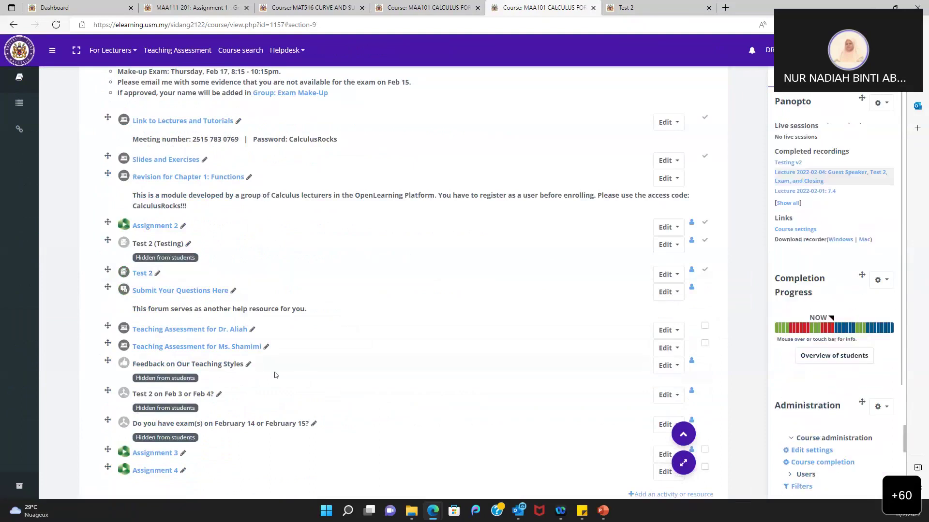
pyautogui.scroll(-2, 274, 376)
pyautogui.scroll(-8, 275, 375)
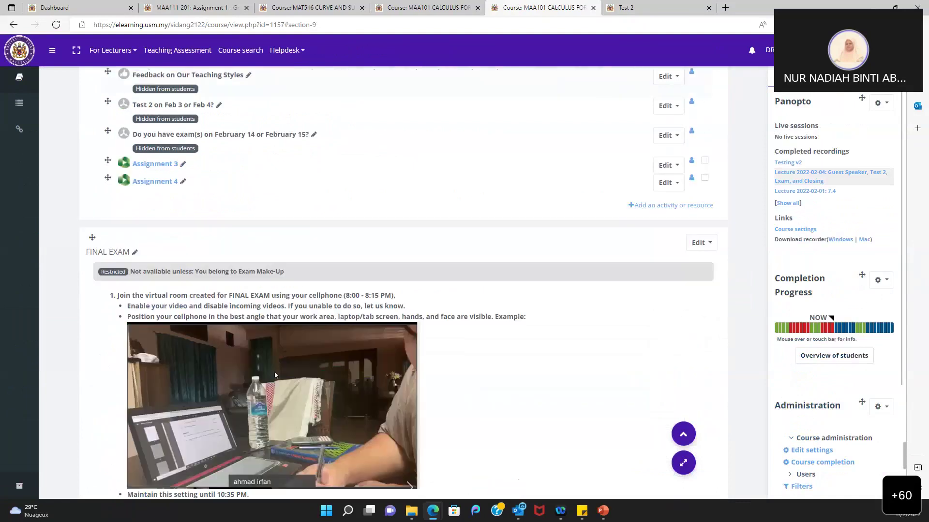